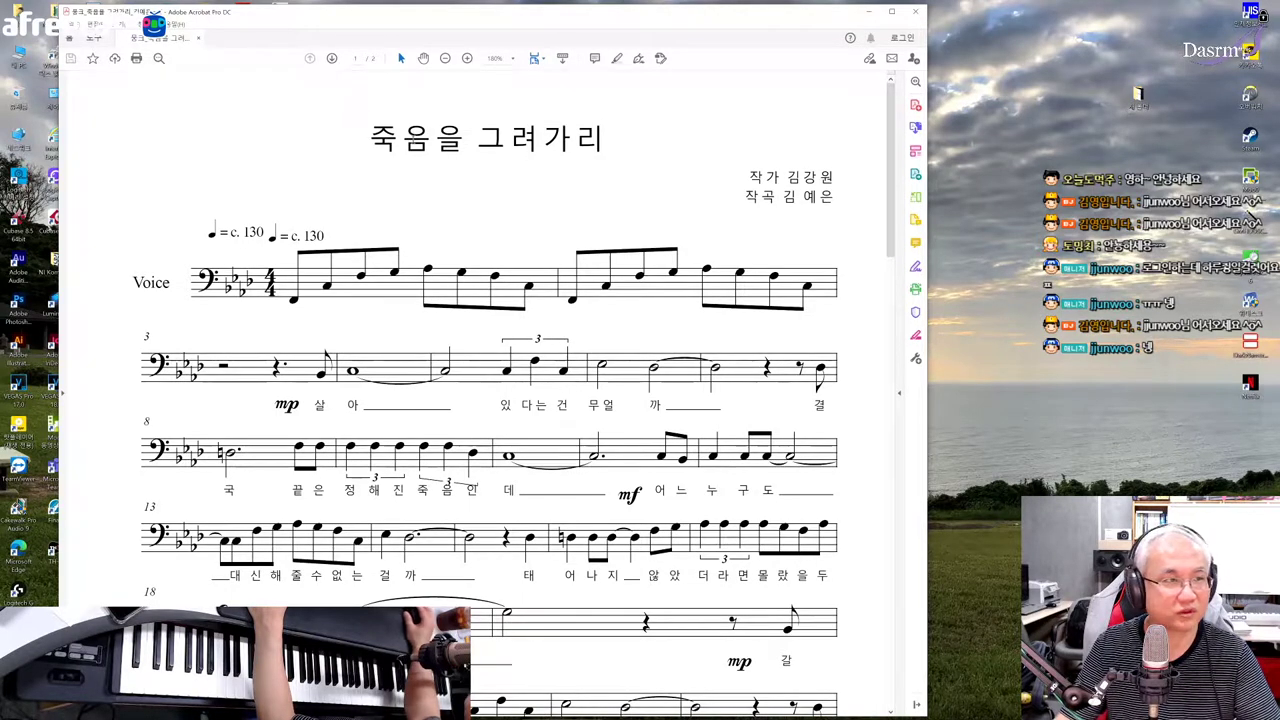
- Zoom the score PDF to 150%, look through both pages and return to the title
click(445, 58)
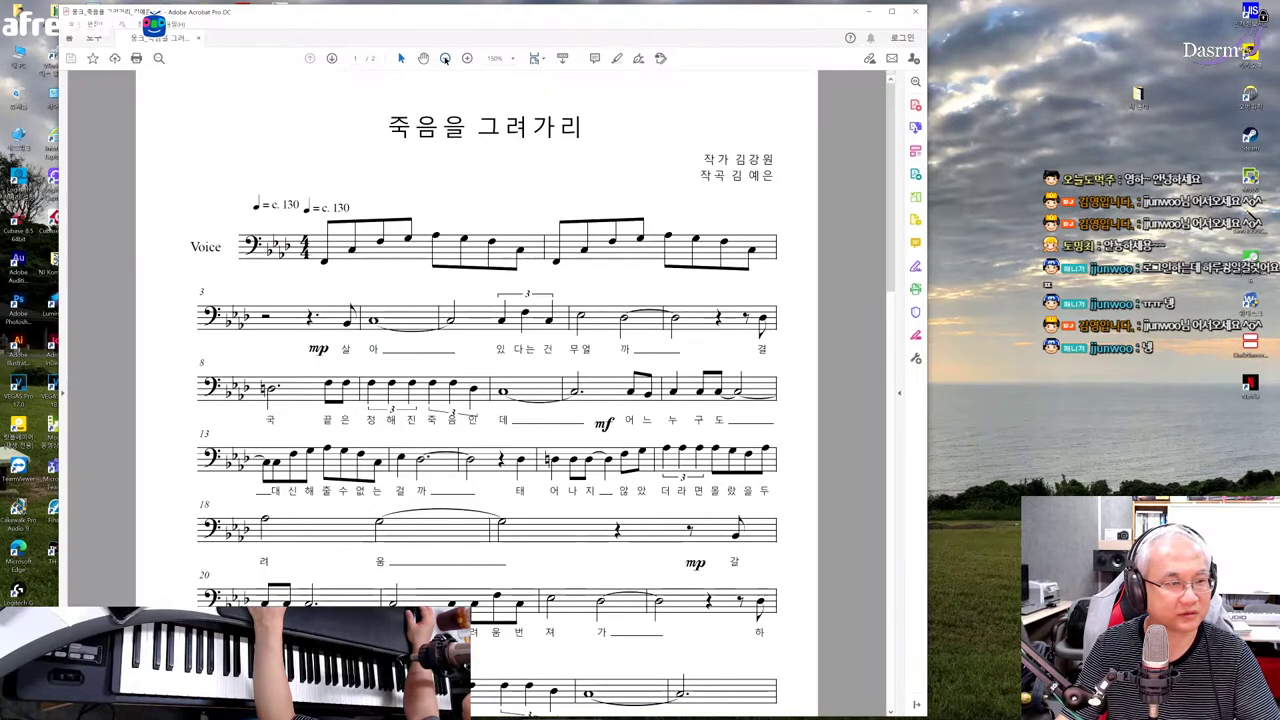
scroll(903, 430, down, 5)
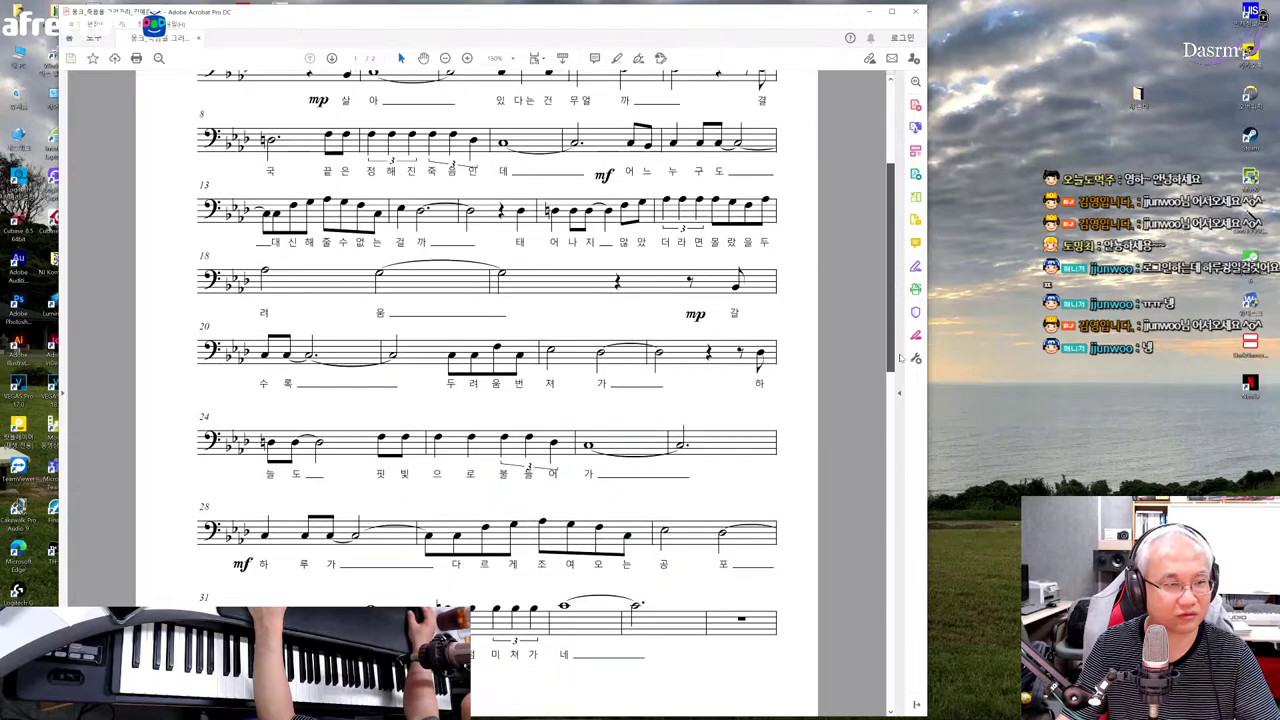
scroll(903, 430, up, 4)
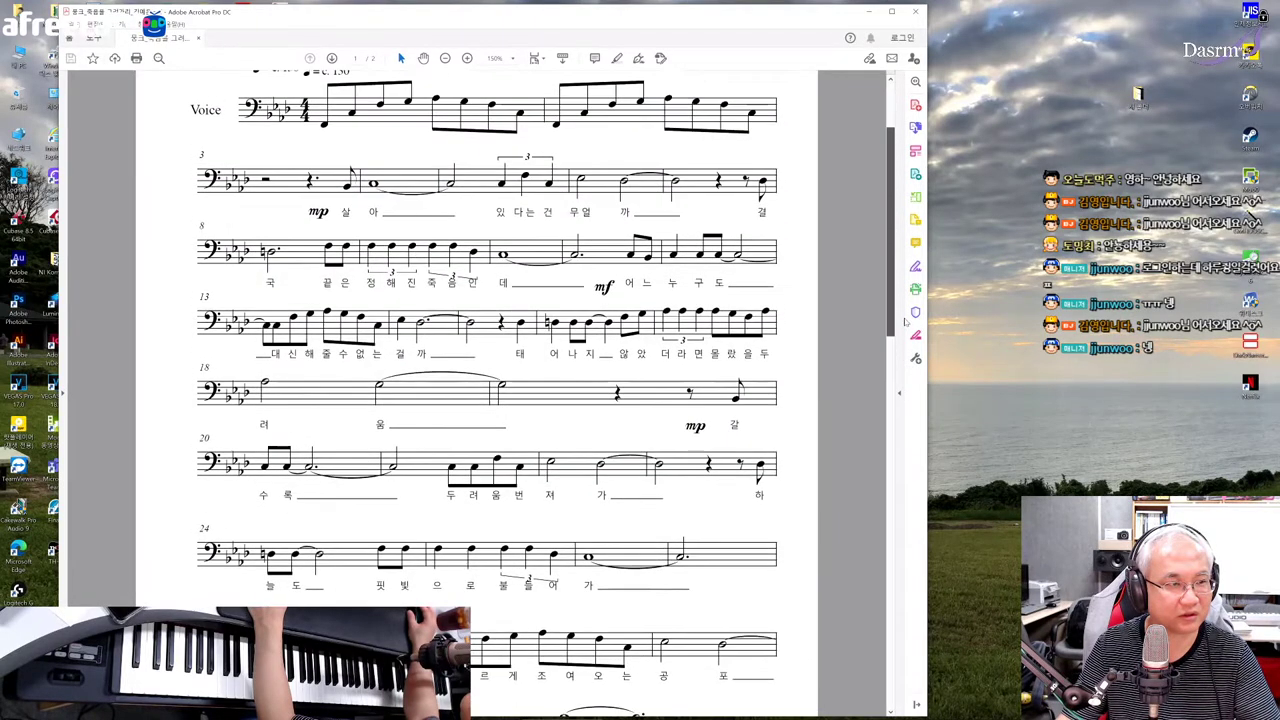
drag(904, 310, 899, 540)
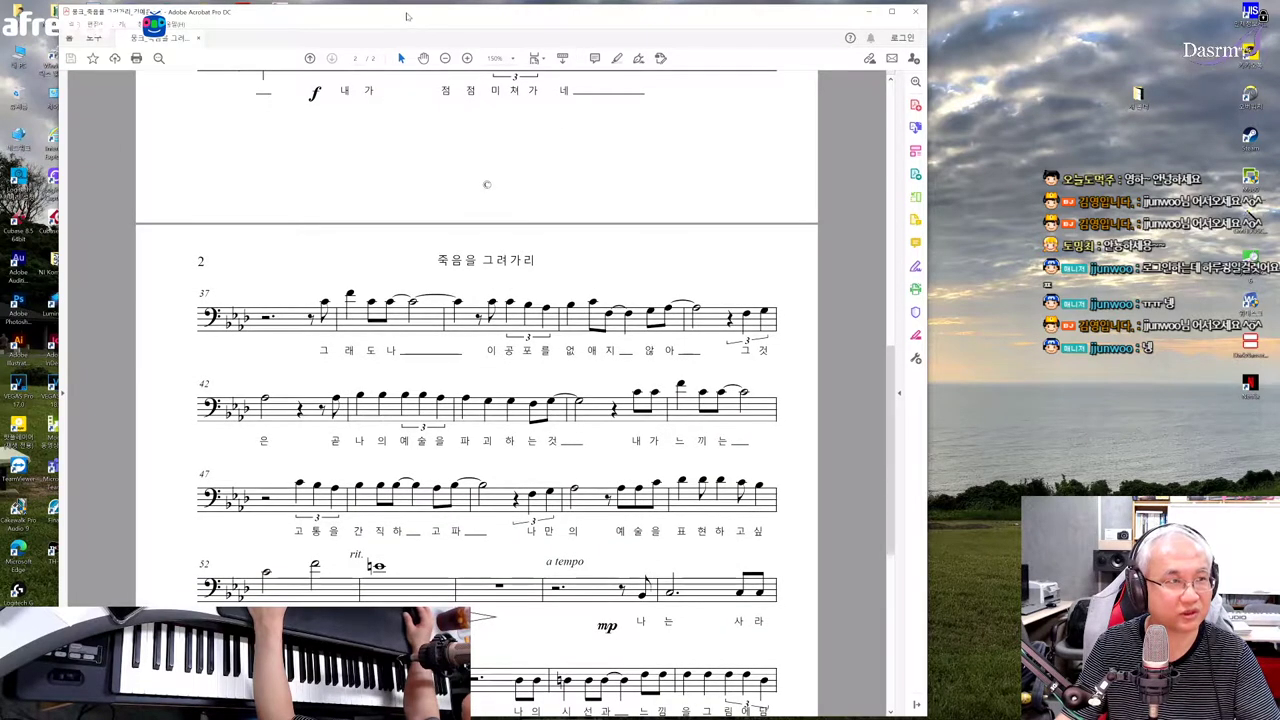
drag(405, 14, 432, 14)
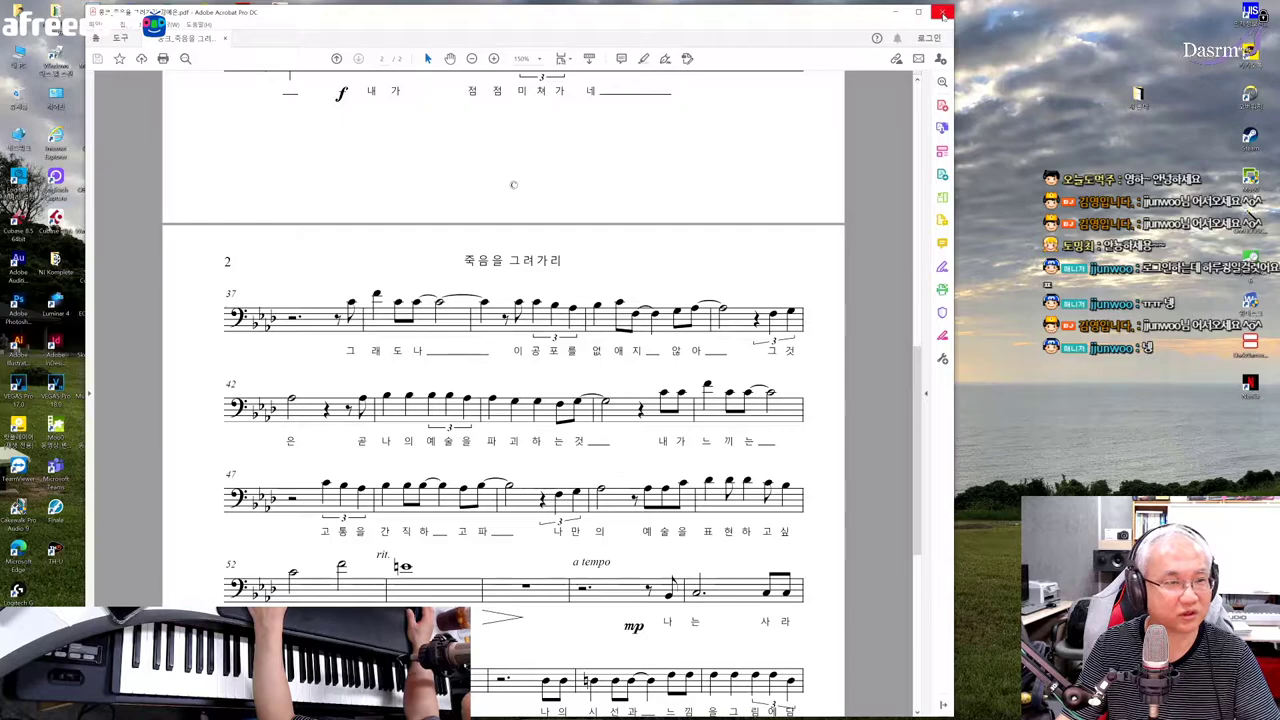
drag(917, 450, 917, 184)
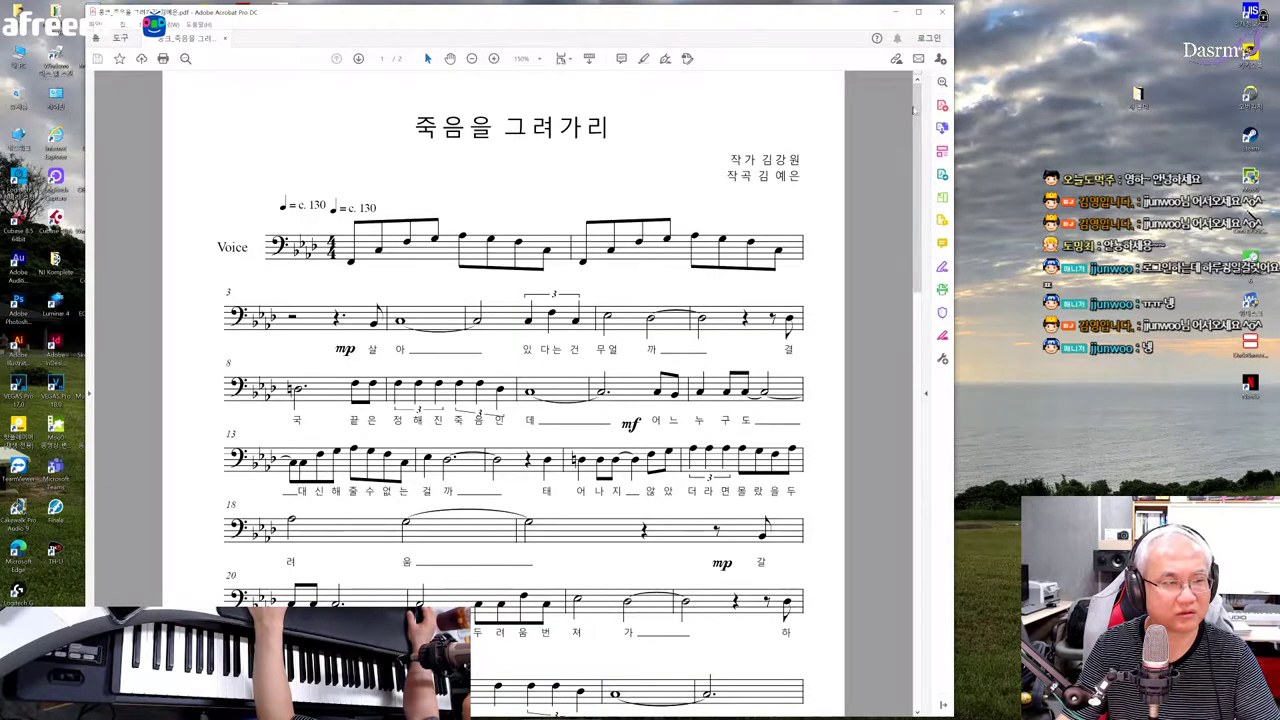
- Leave the score PDF and start Cubase Pro 10.5 with the current program preferences
click(946, 13)
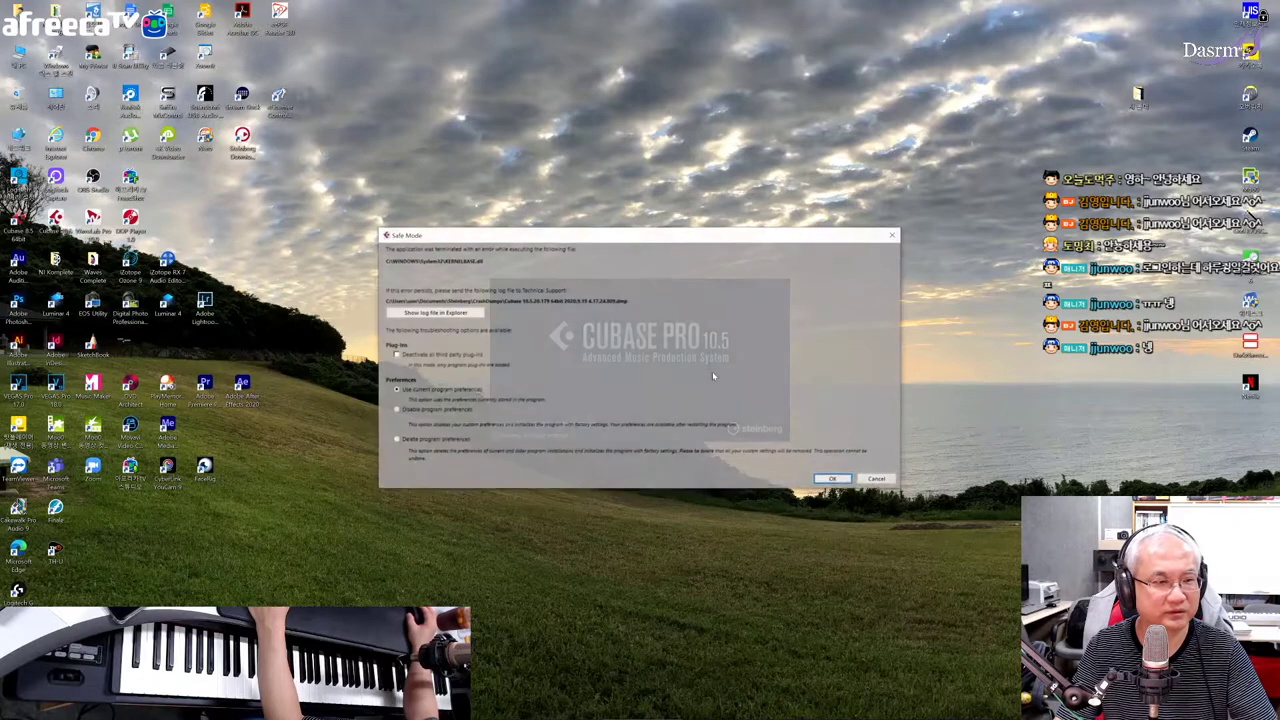
click(836, 480)
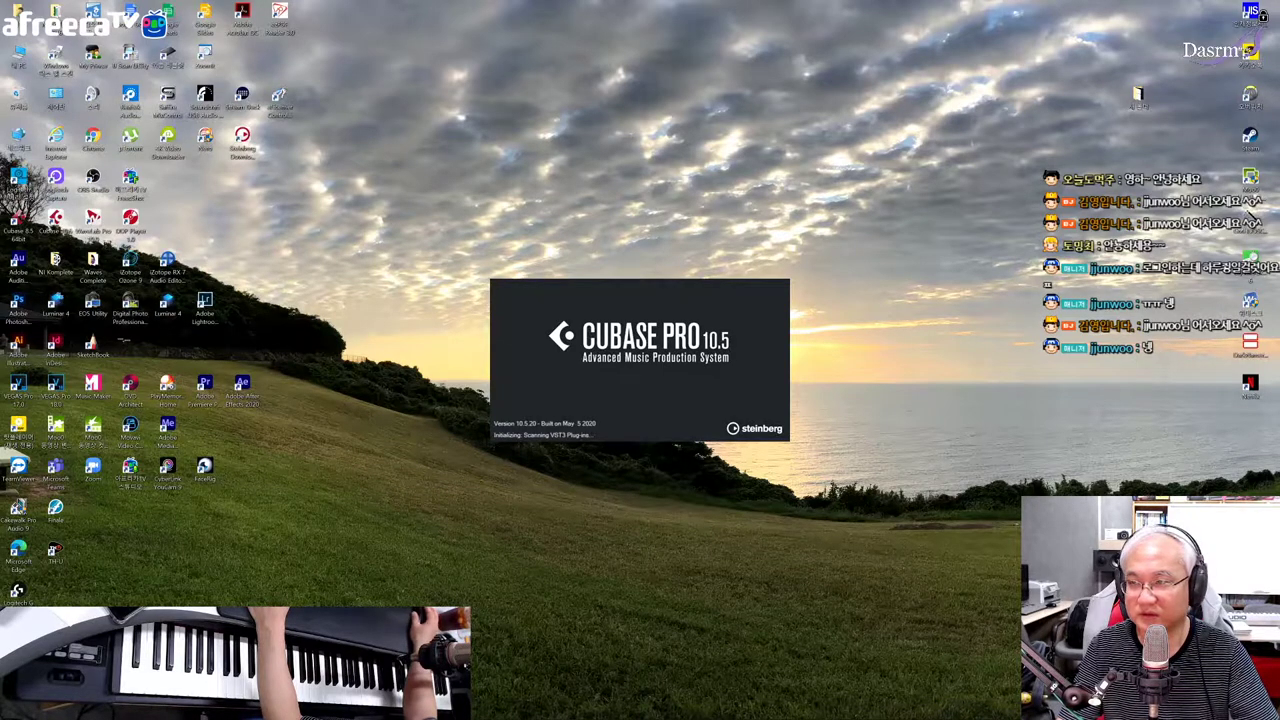
- Switch to Adobe Acrobat and set the score's zoom to 150%
key(alt+Tab)
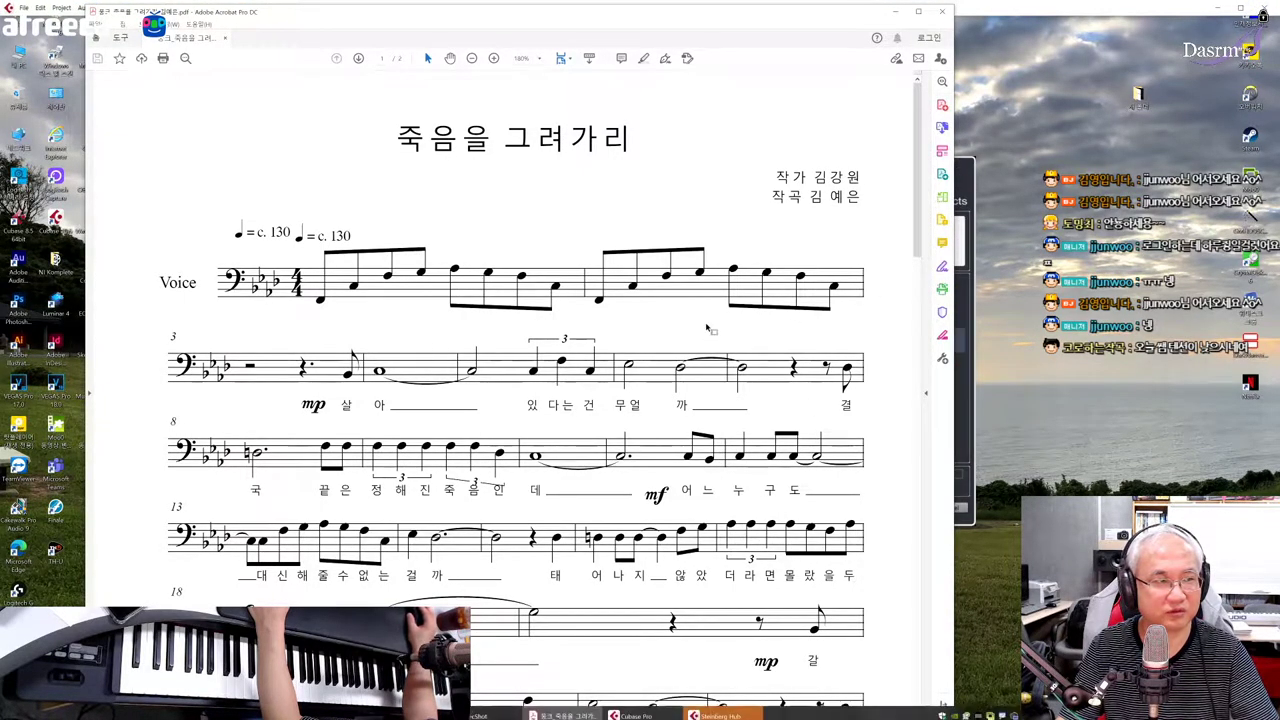
click(472, 58)
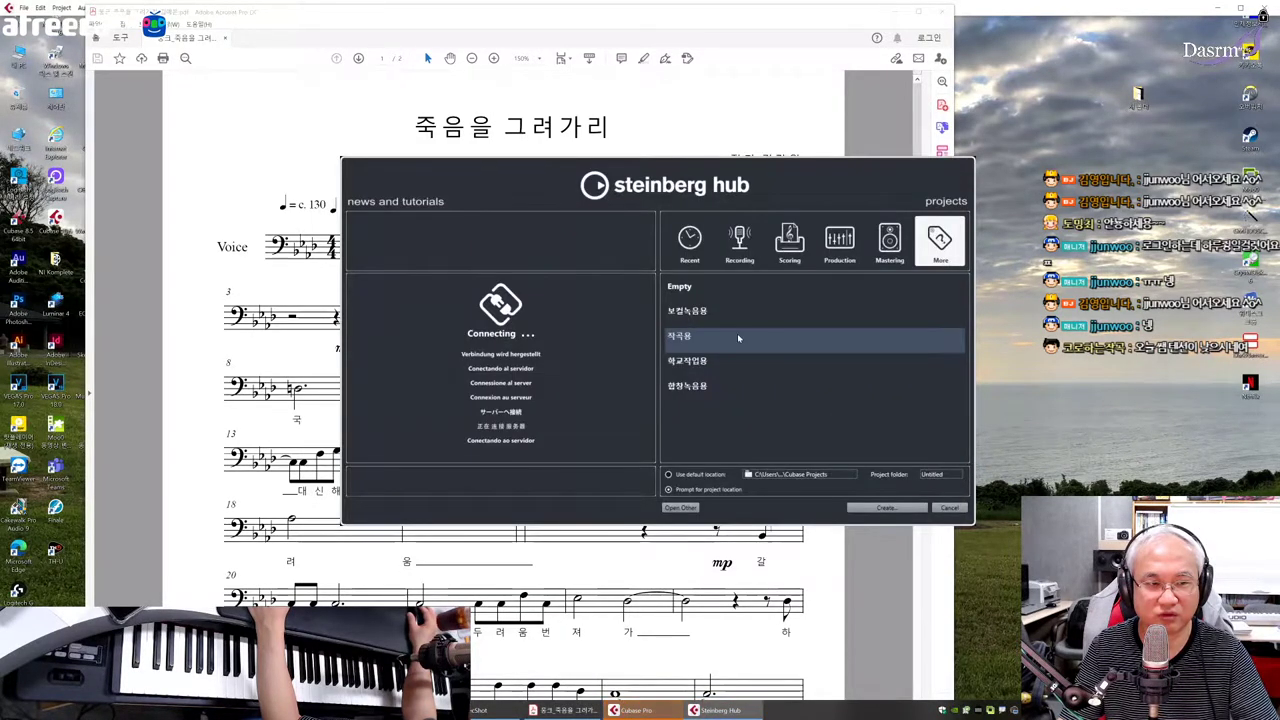
- Switch to Cubase and create a project from the 작곡용 template in the 20200909 우유송 개사 녹음 folder
click(881, 508)
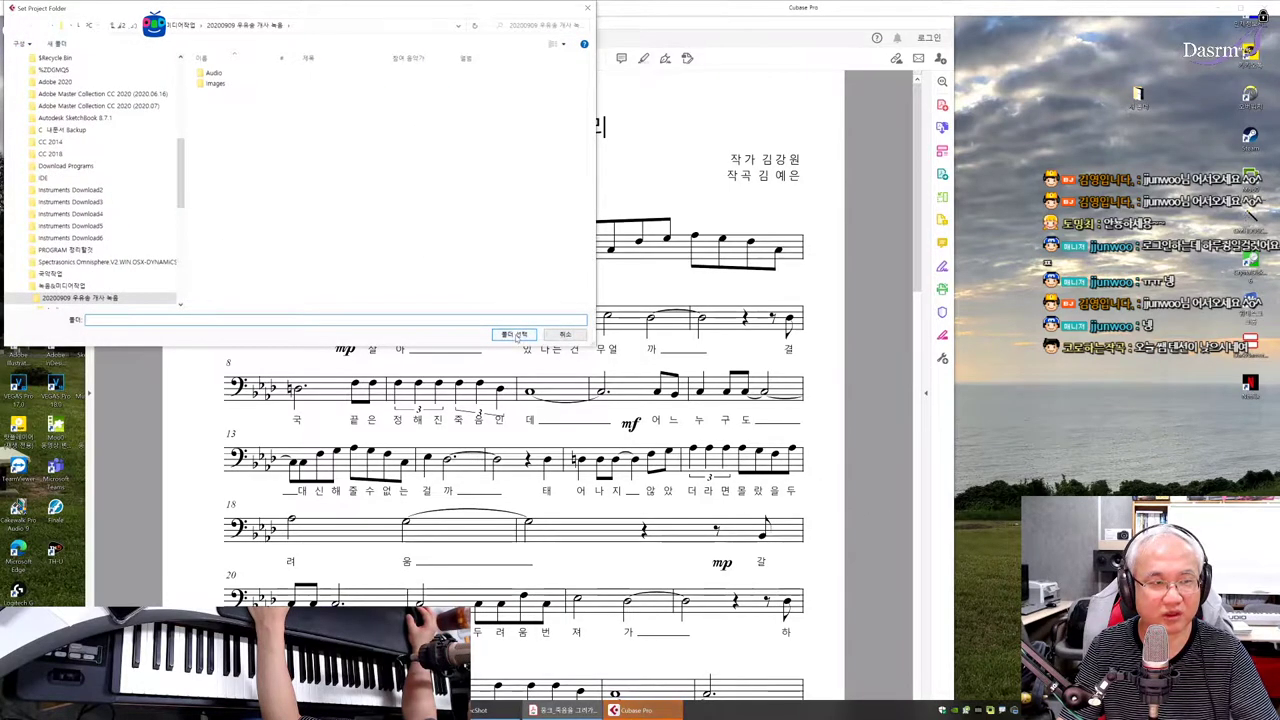
click(510, 337)
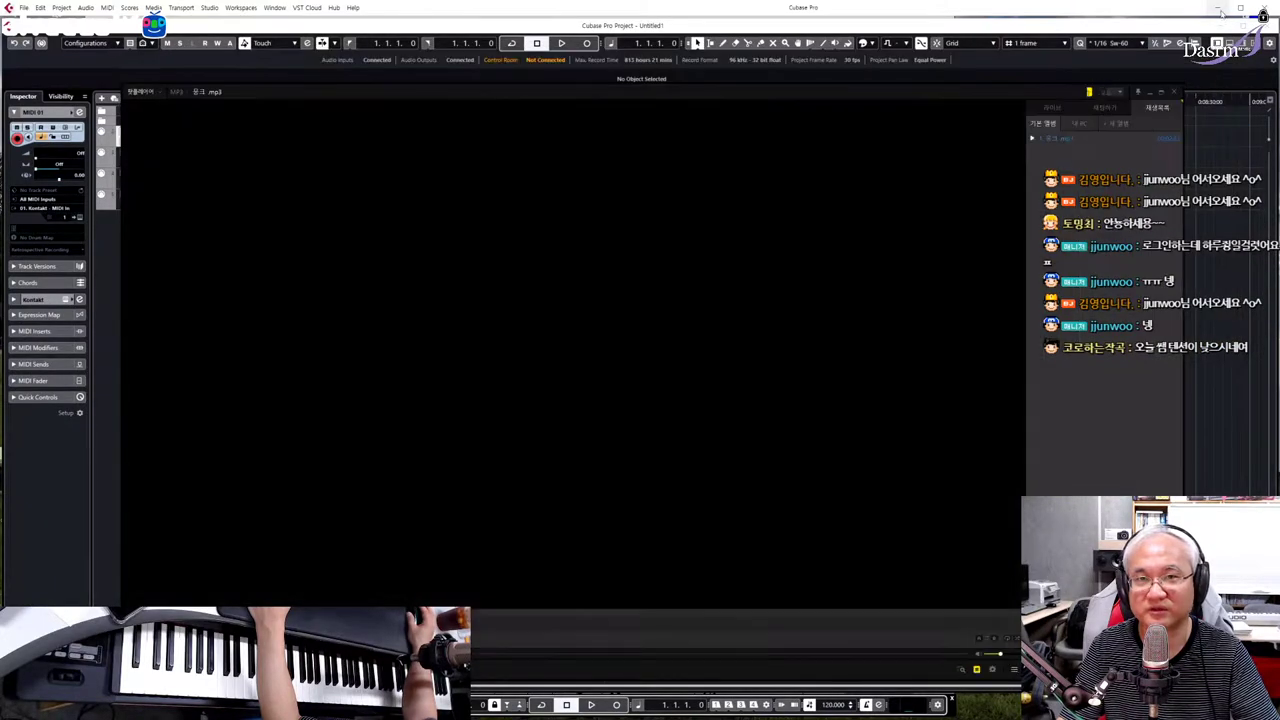
- Raise the media player's volume to 88% for the song and put the Cubase window away
click(1012, 655)
scroll(1012, 655, up, 3)
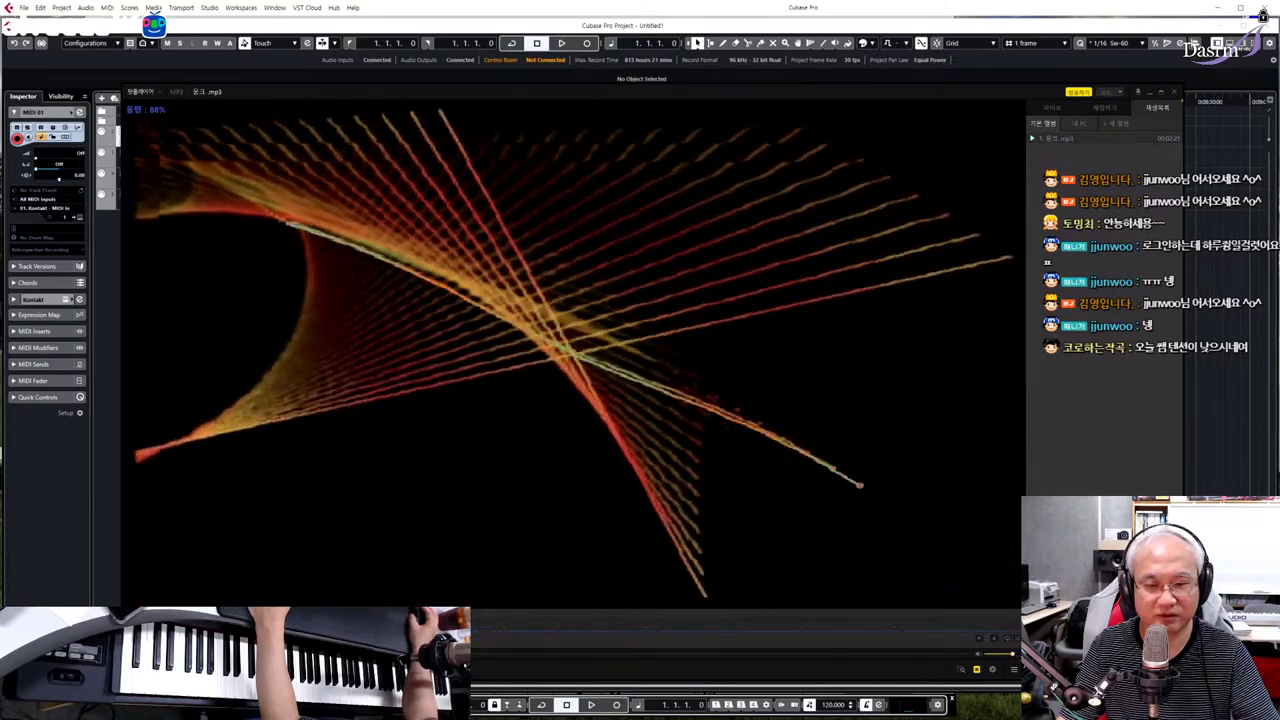
click(1263, 14)
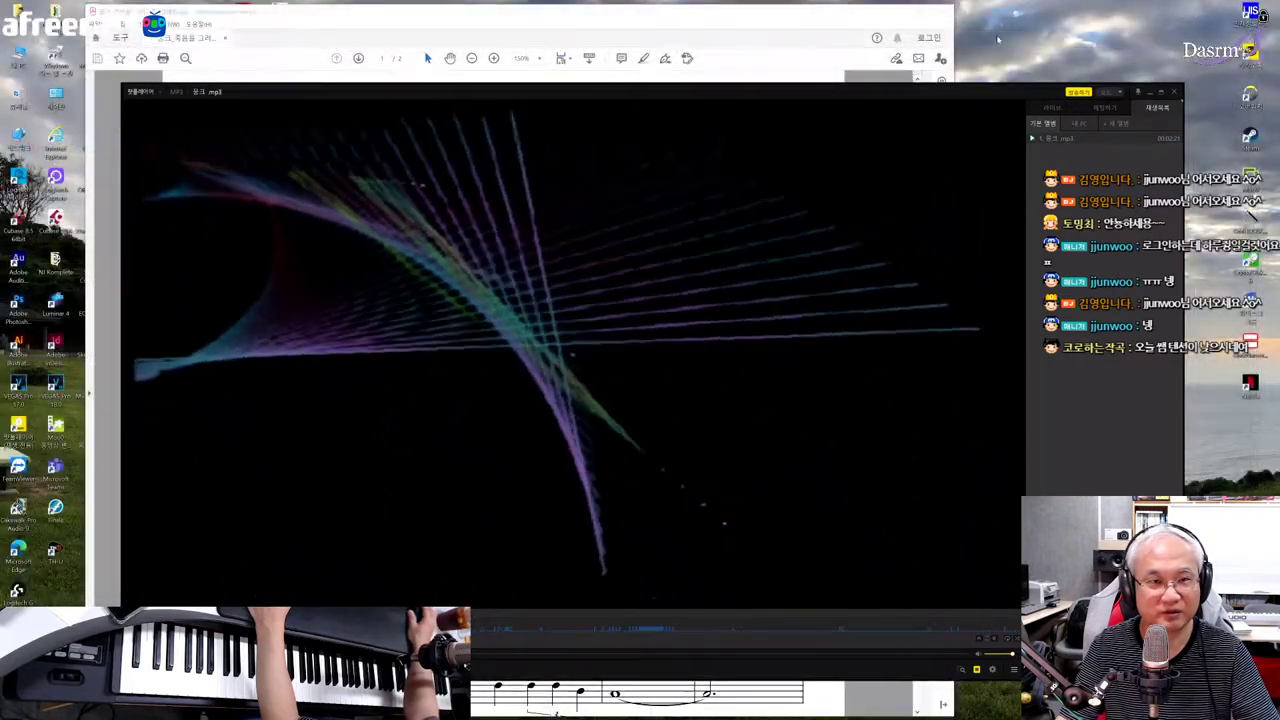
- Bring the score forward and follow it from the first measure onto page 2 while the song plays
click(580, 52)
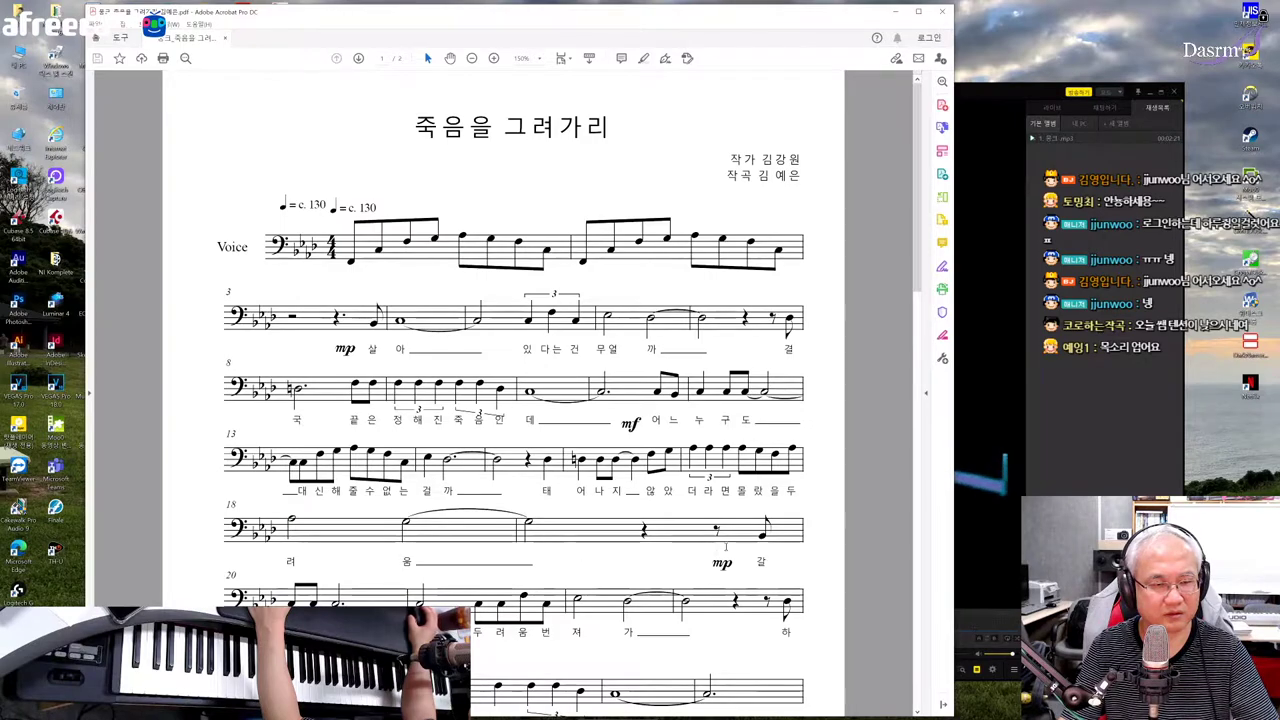
scroll(538, 564, down, 4)
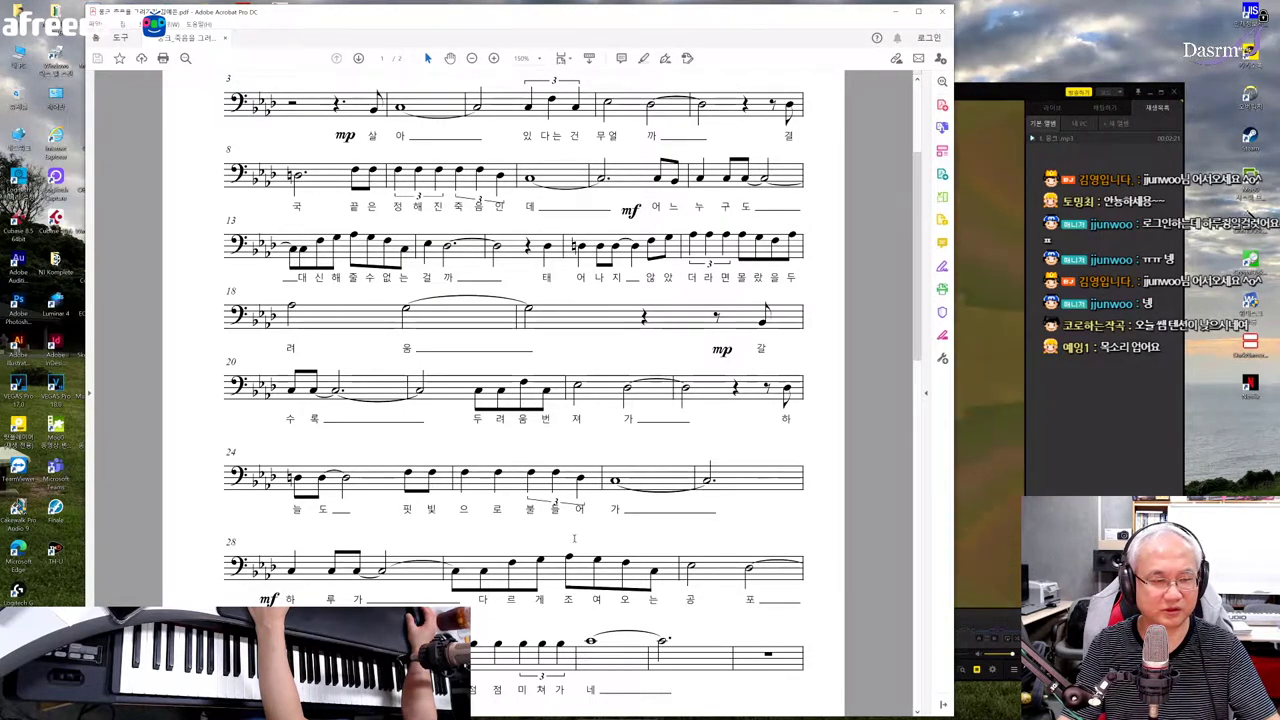
scroll(570, 550, down, 3)
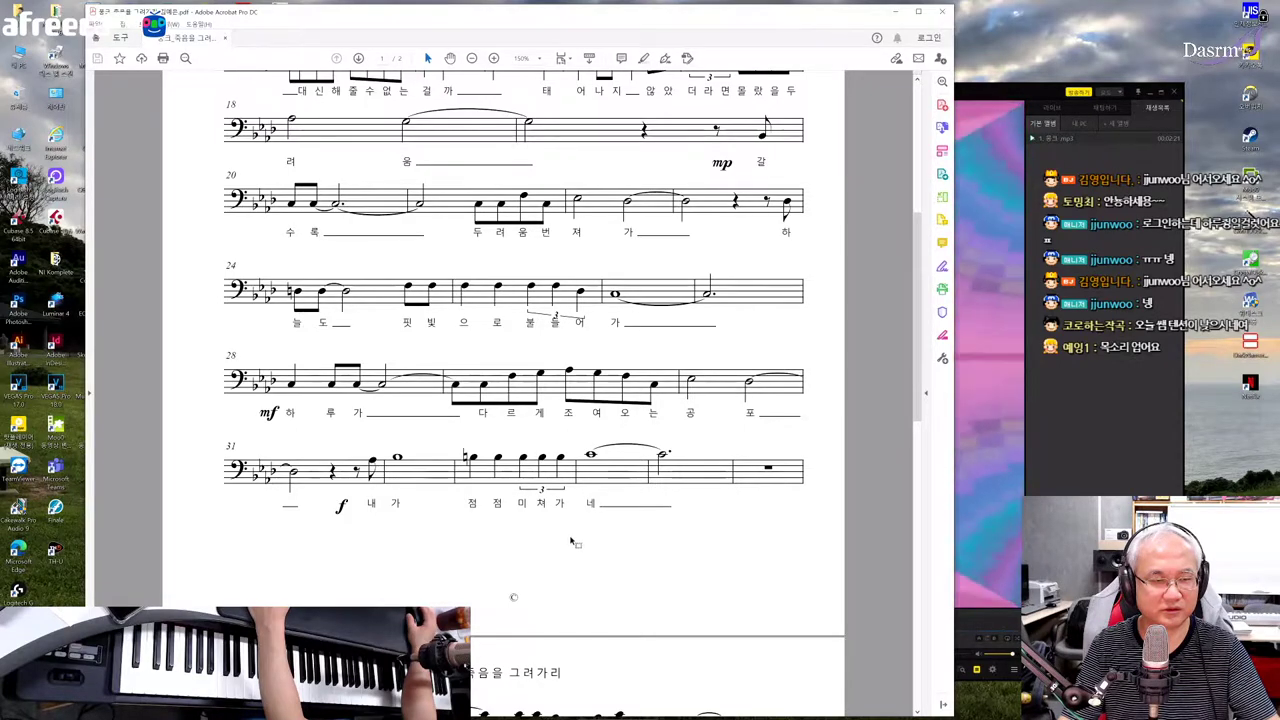
scroll(568, 540, down, 5)
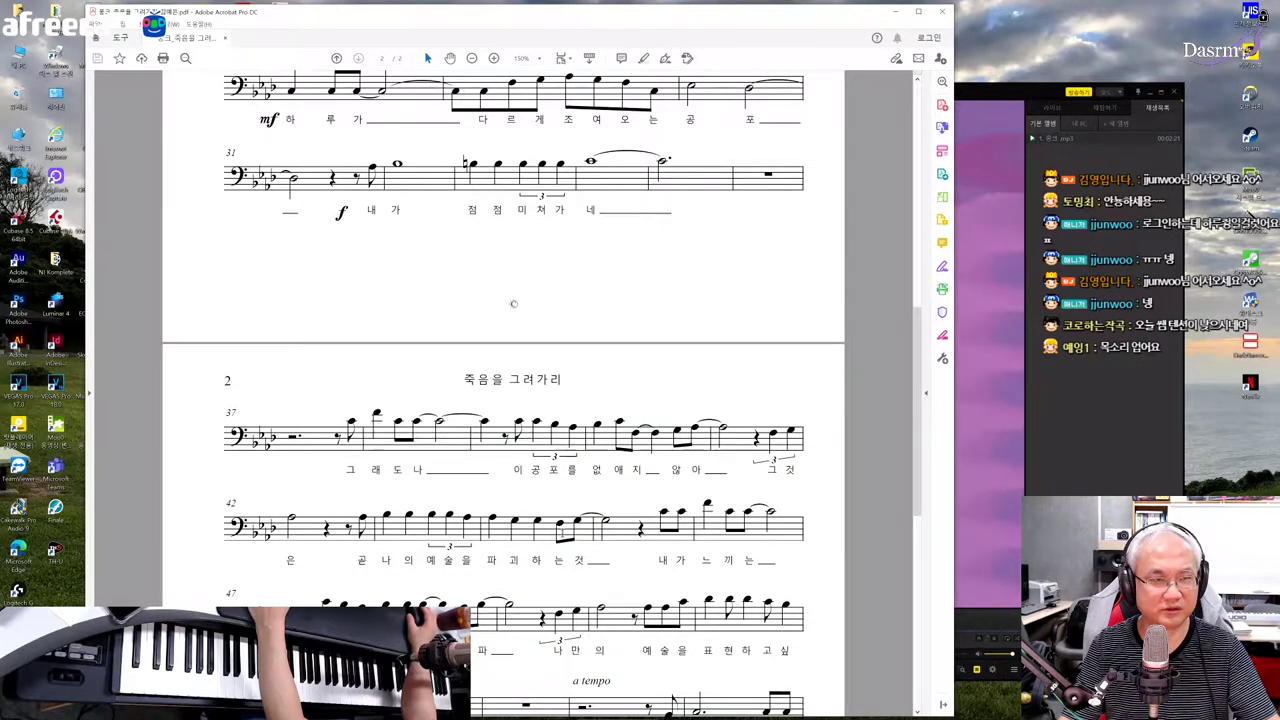
scroll(505, 390, down, 1)
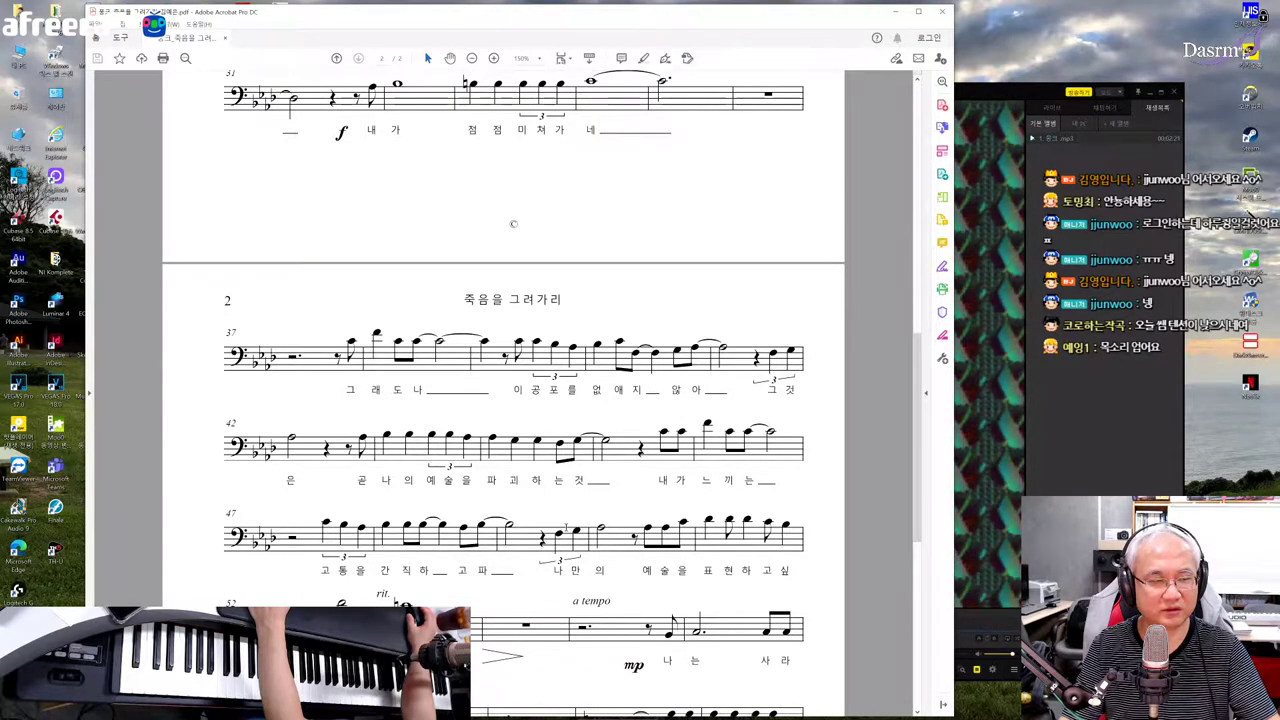
scroll(566, 527, down, 4)
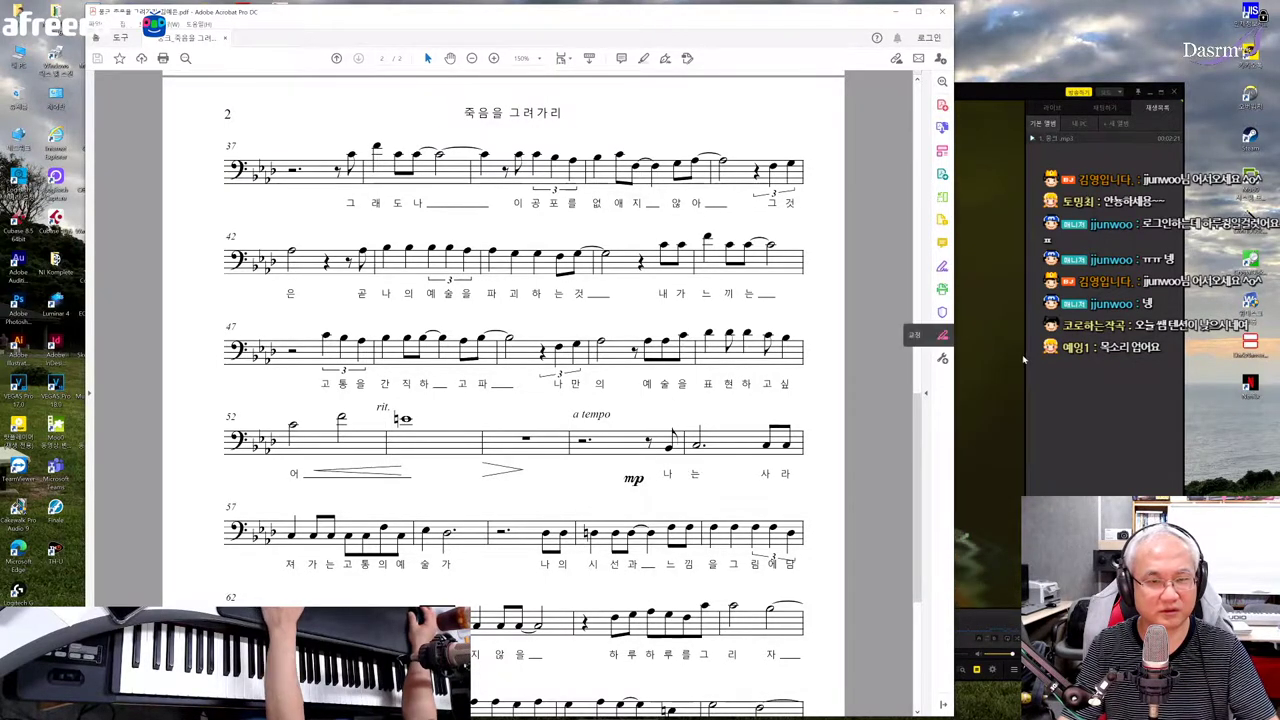
- Pause the song, resume it from 1:31 in the media player and return to page 2 of the score
key(space)
double_click(713, 138)
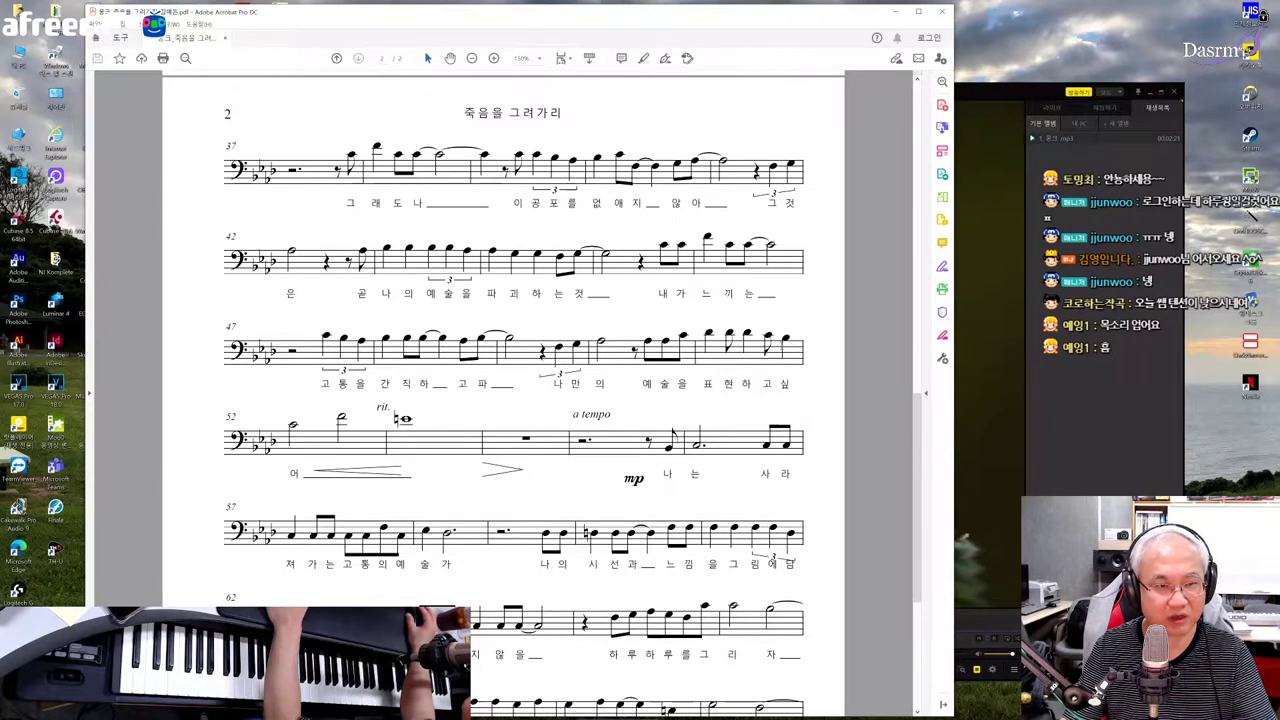
click(982, 390)
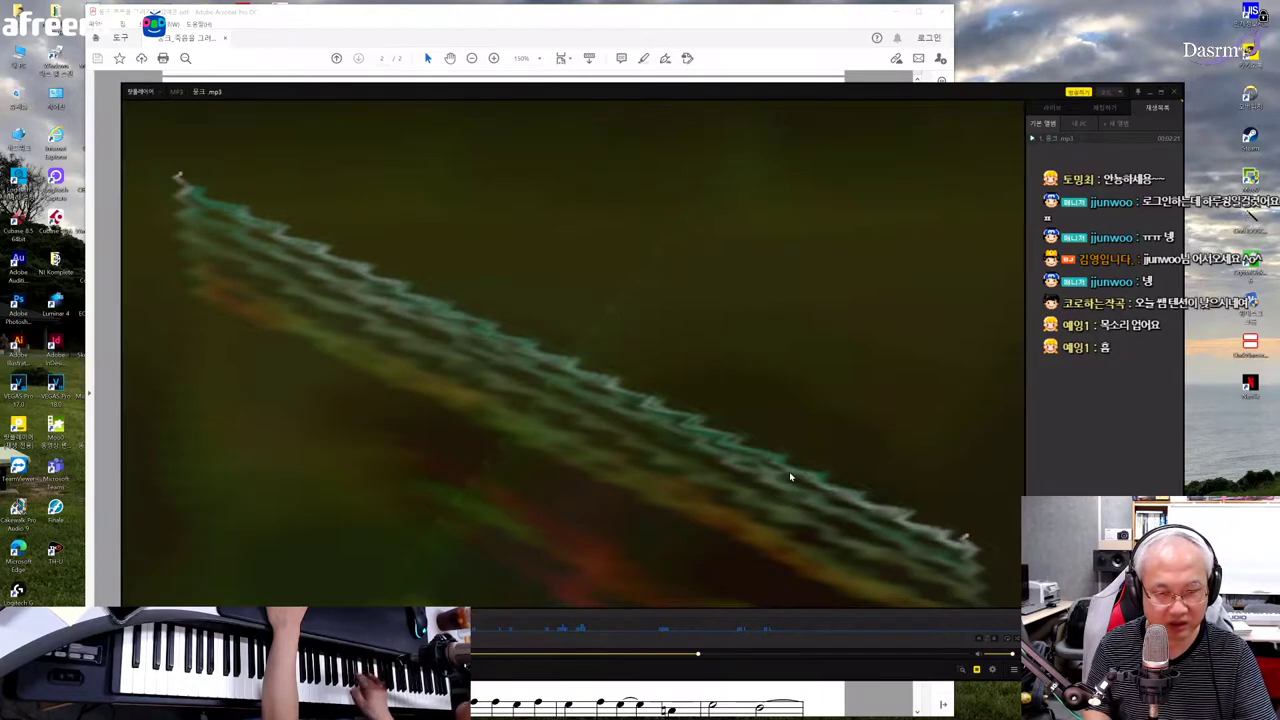
click(688, 656)
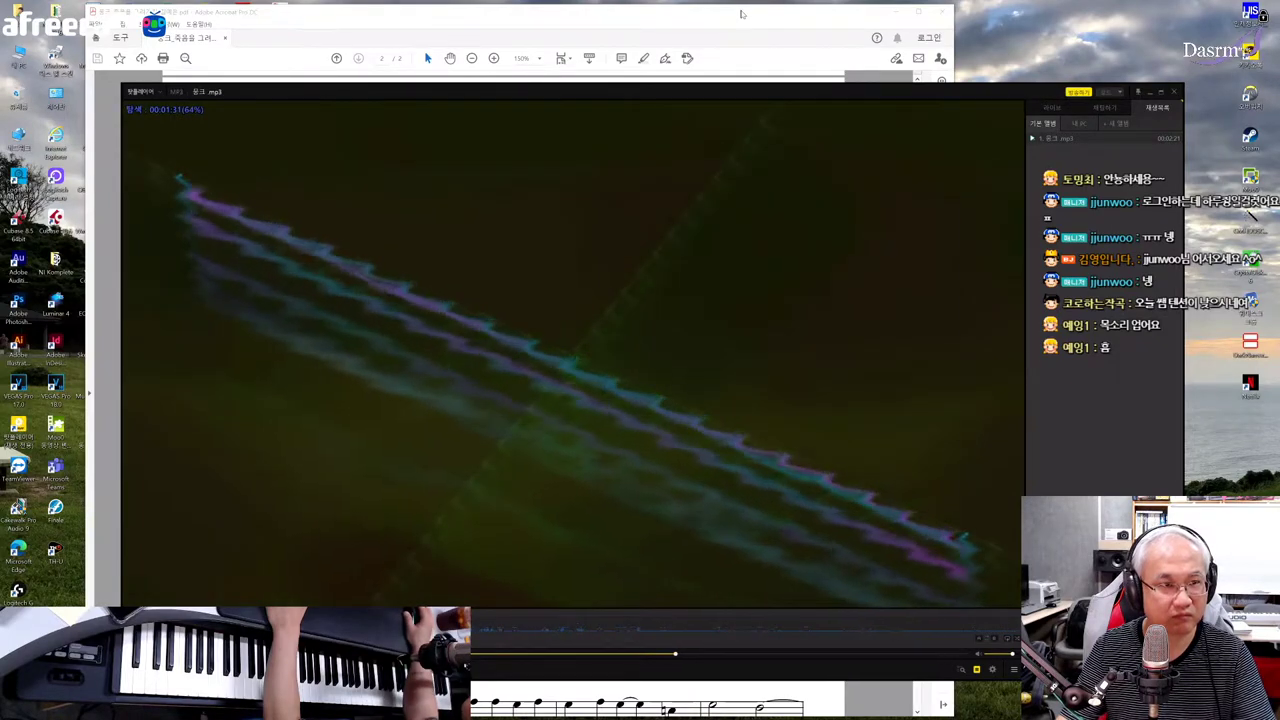
key(alt+Tab)
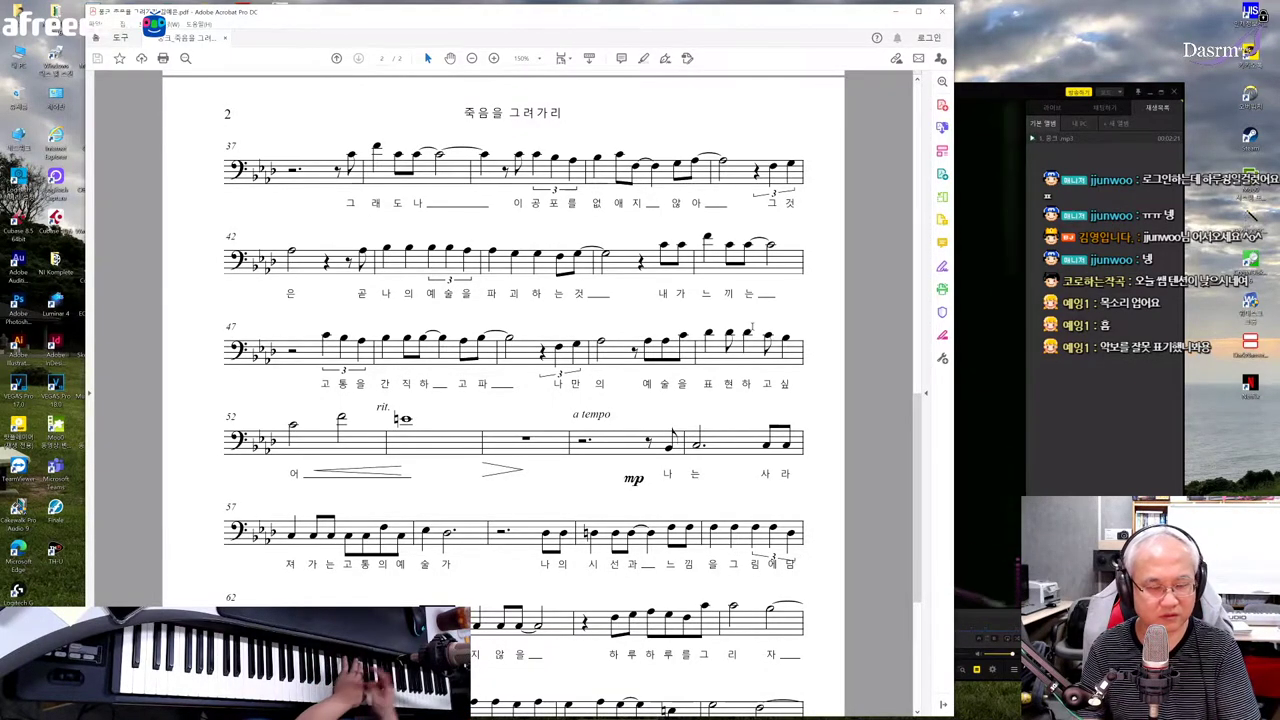
- Follow the score to its final measure, pause the song and go back to the first page
scroll(751, 325, down, 3)
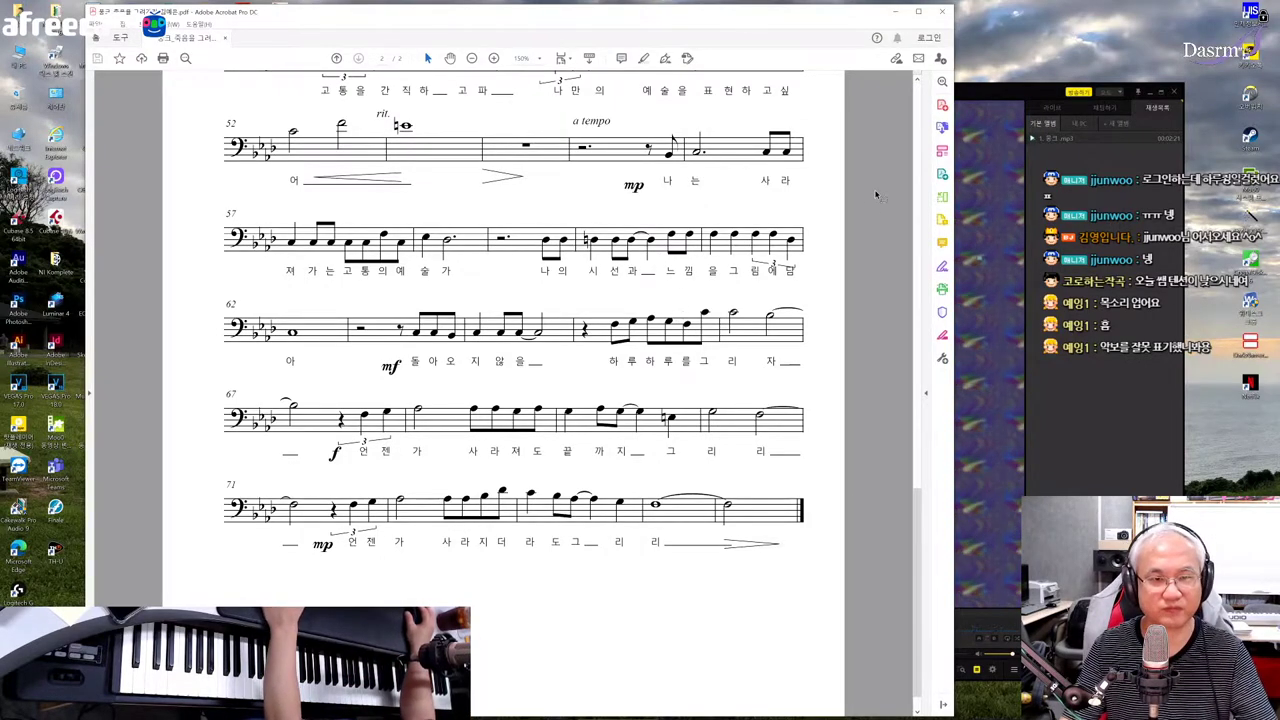
click(988, 210)
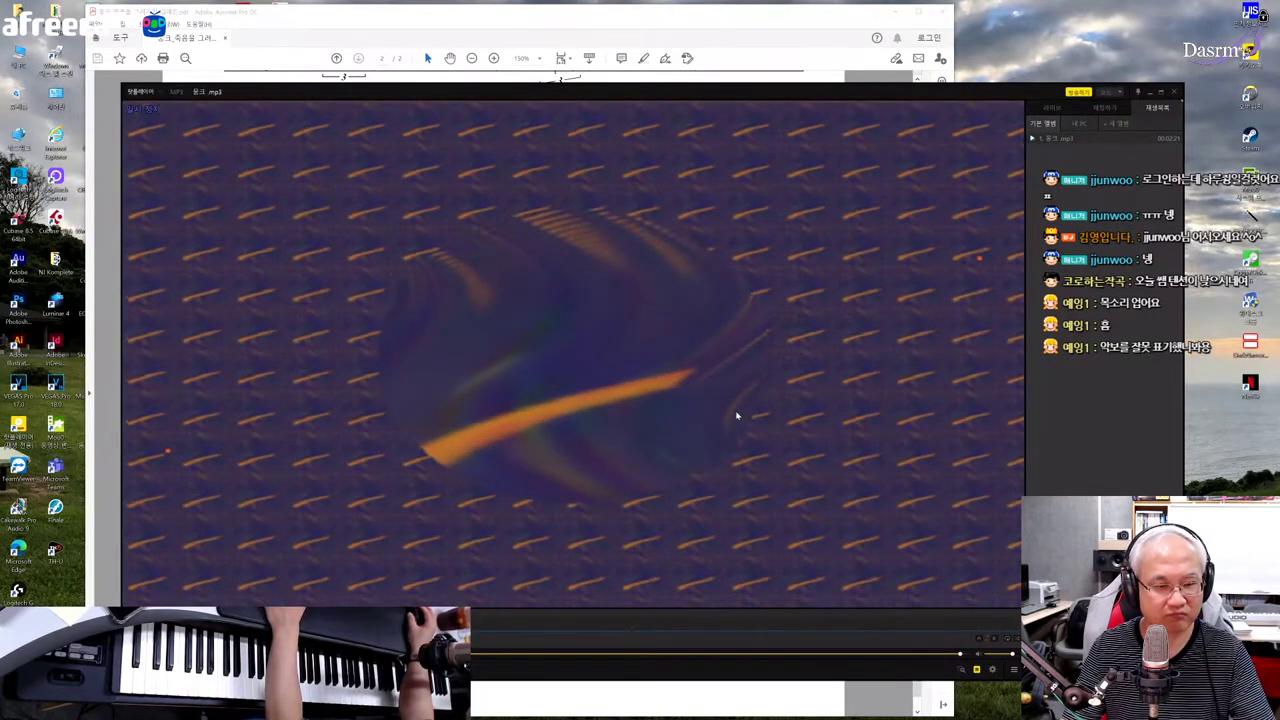
key(alt+Tab)
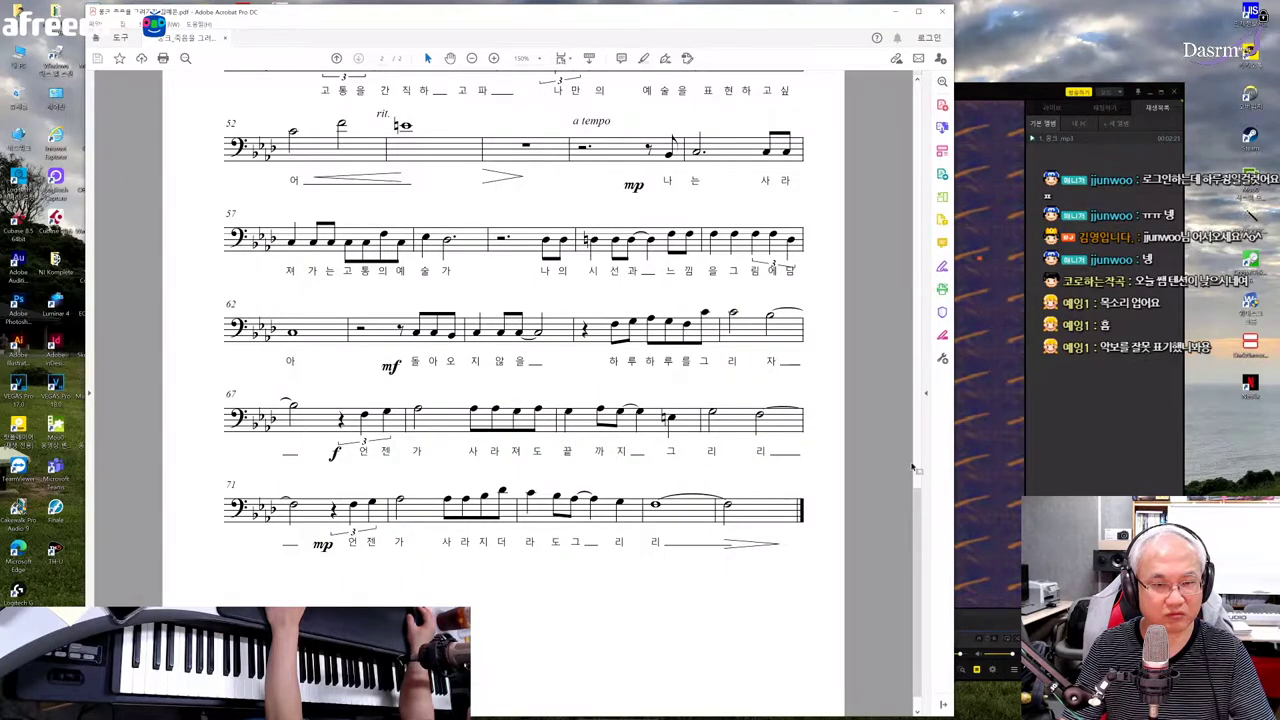
drag(915, 468, 922, 240)
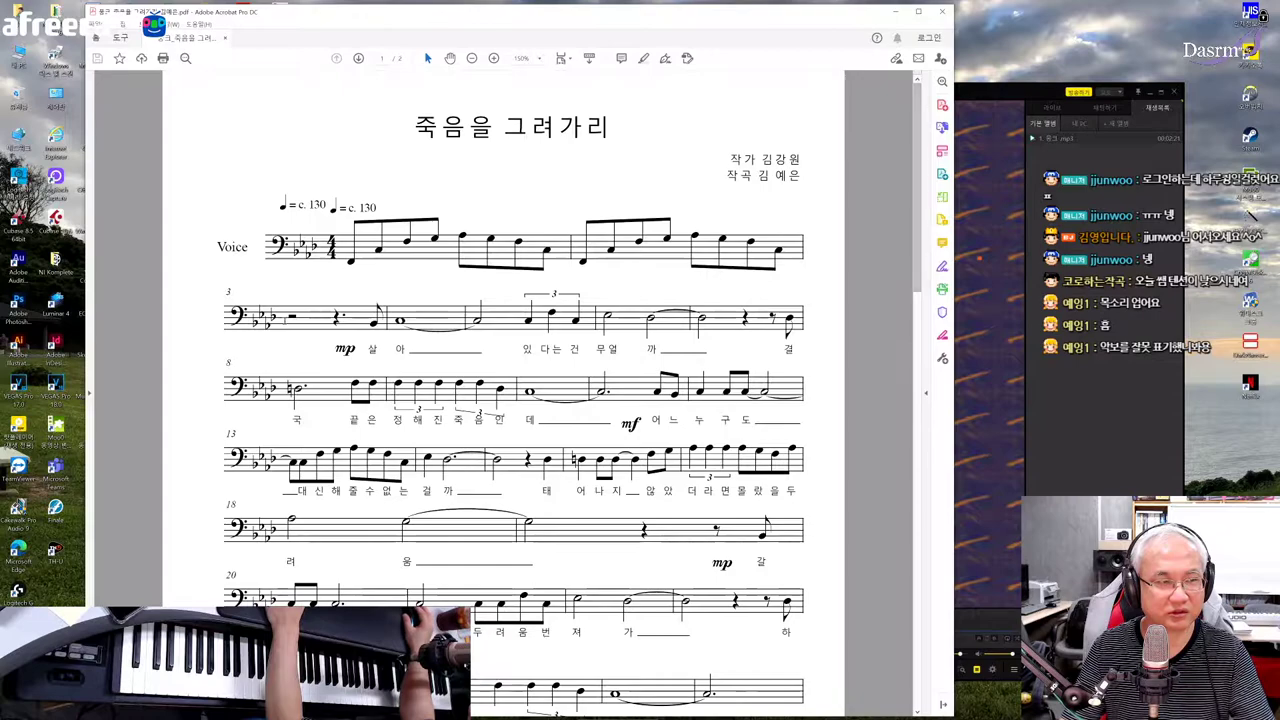
- Review the melody and lyrics on the first page, marking the syllable 려 at measure 18
drag(230, 280, 326, 326)
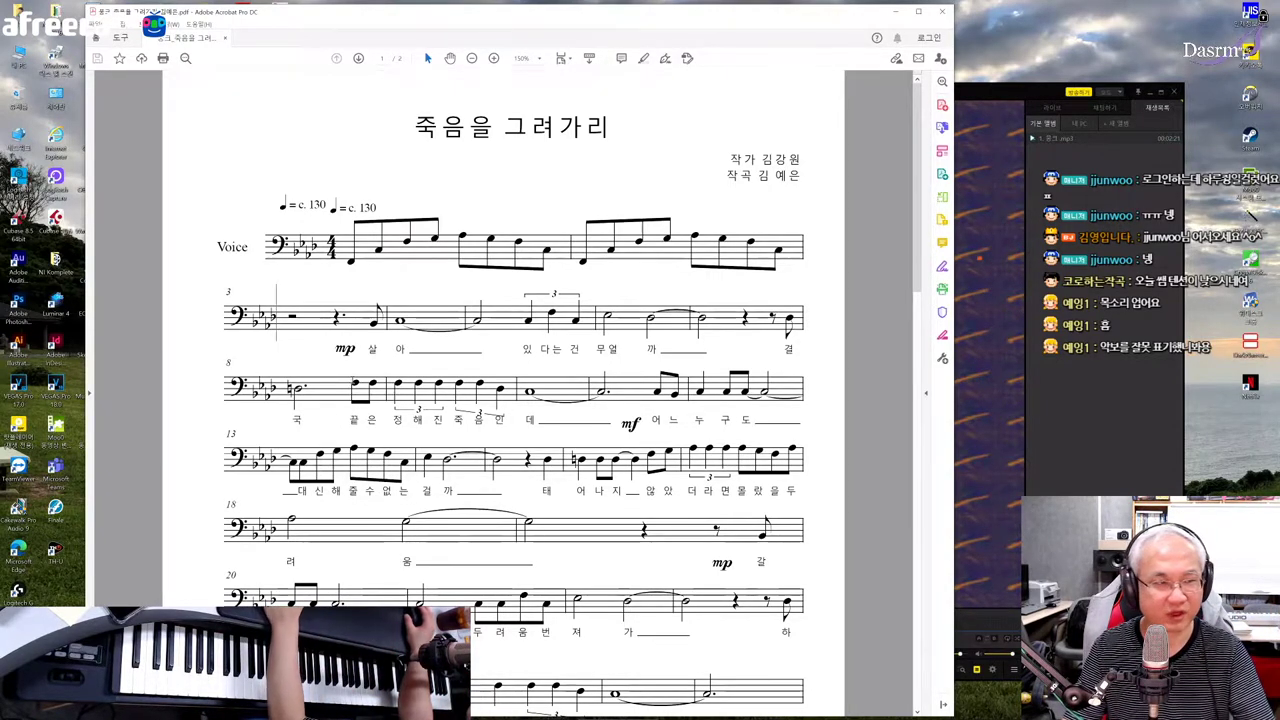
scroll(540, 390, down, 2)
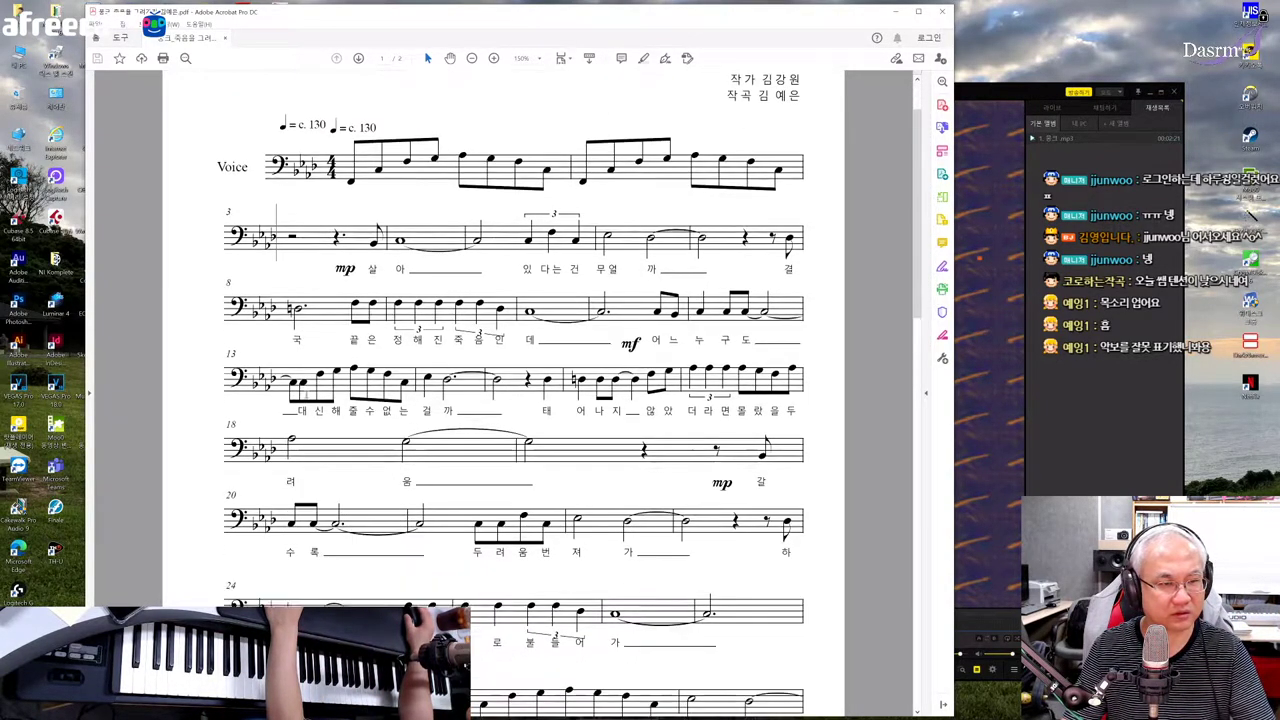
scroll(540, 390, up, 2)
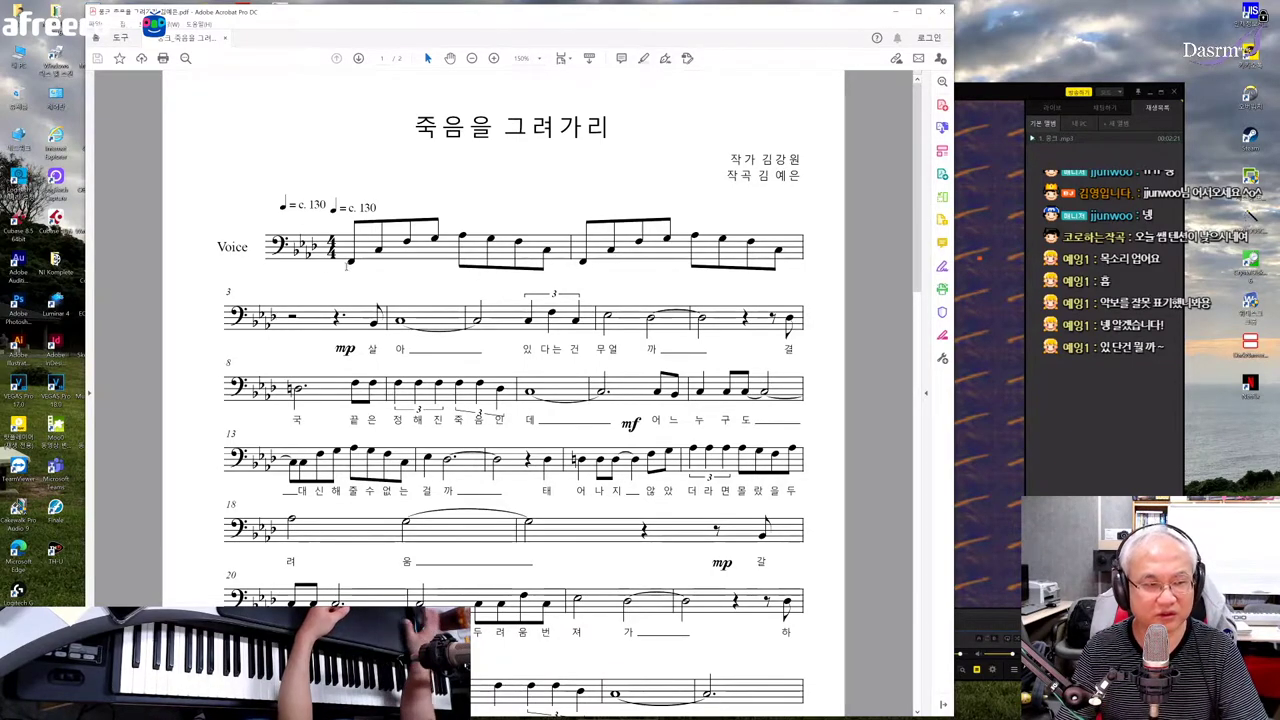
drag(281, 560, 306, 563)
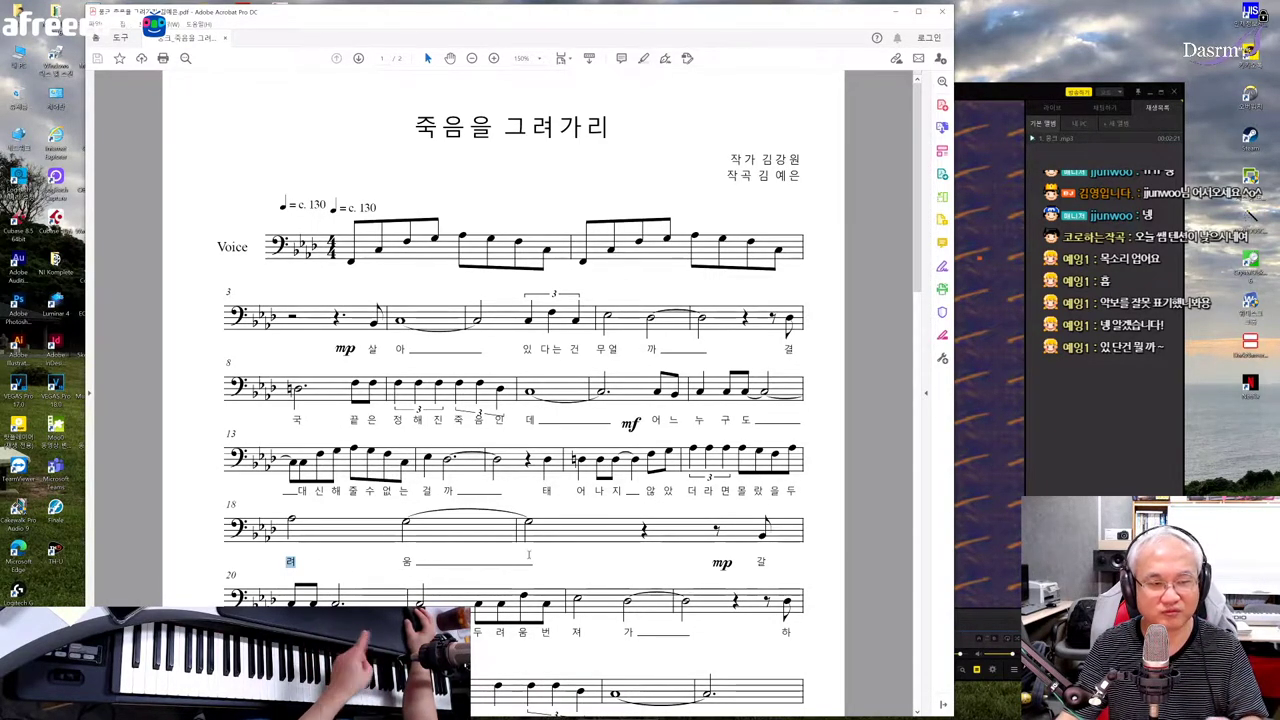
scroll(917, 285, down, 3)
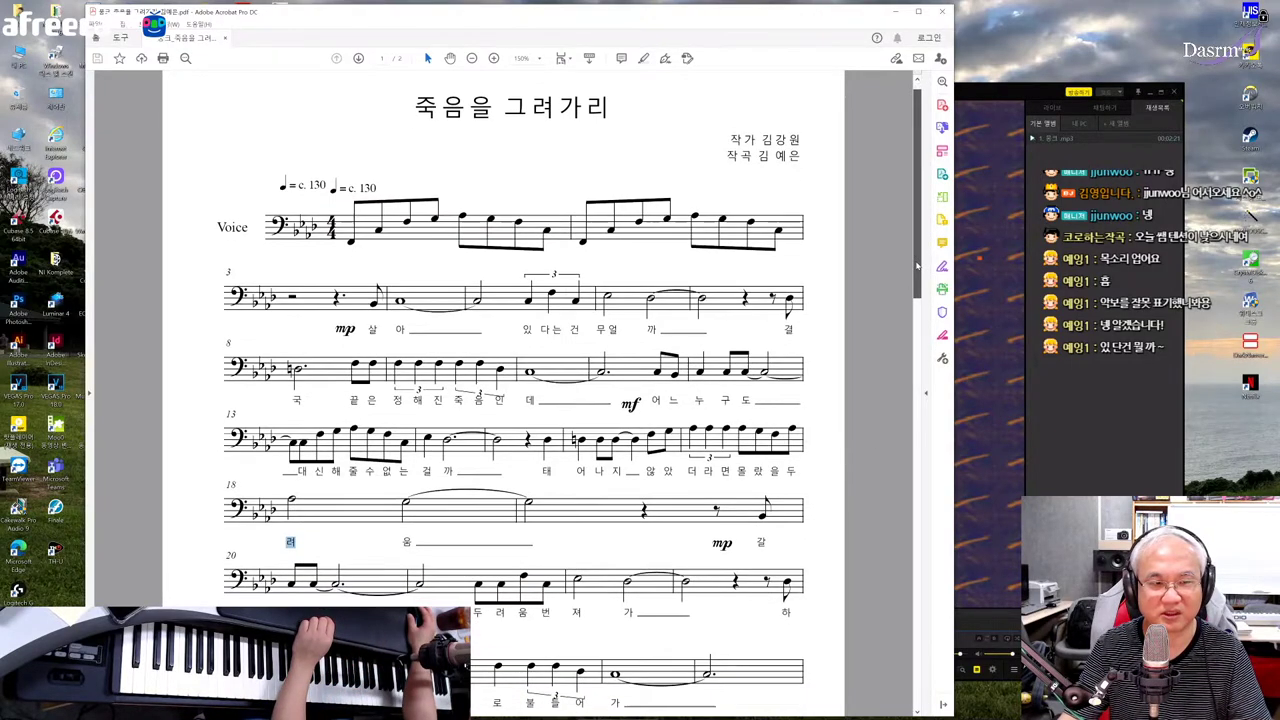
scroll(917, 292, up, 1)
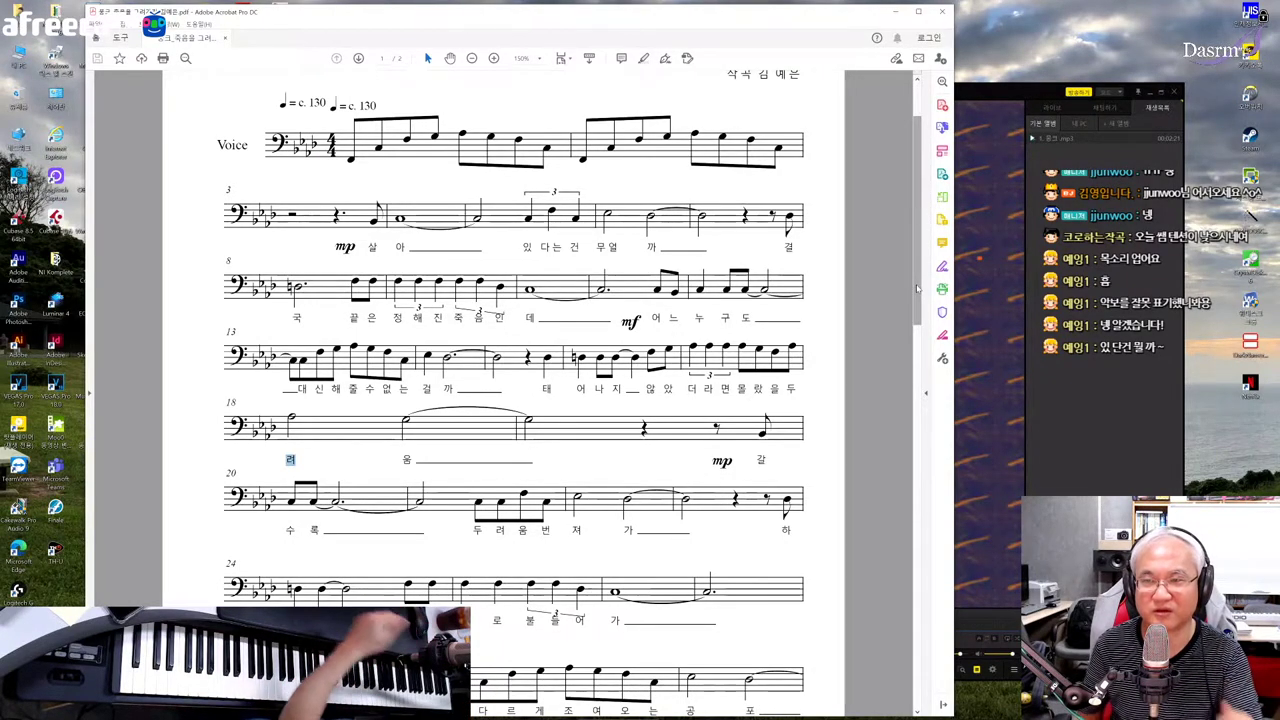
click(1261, 470)
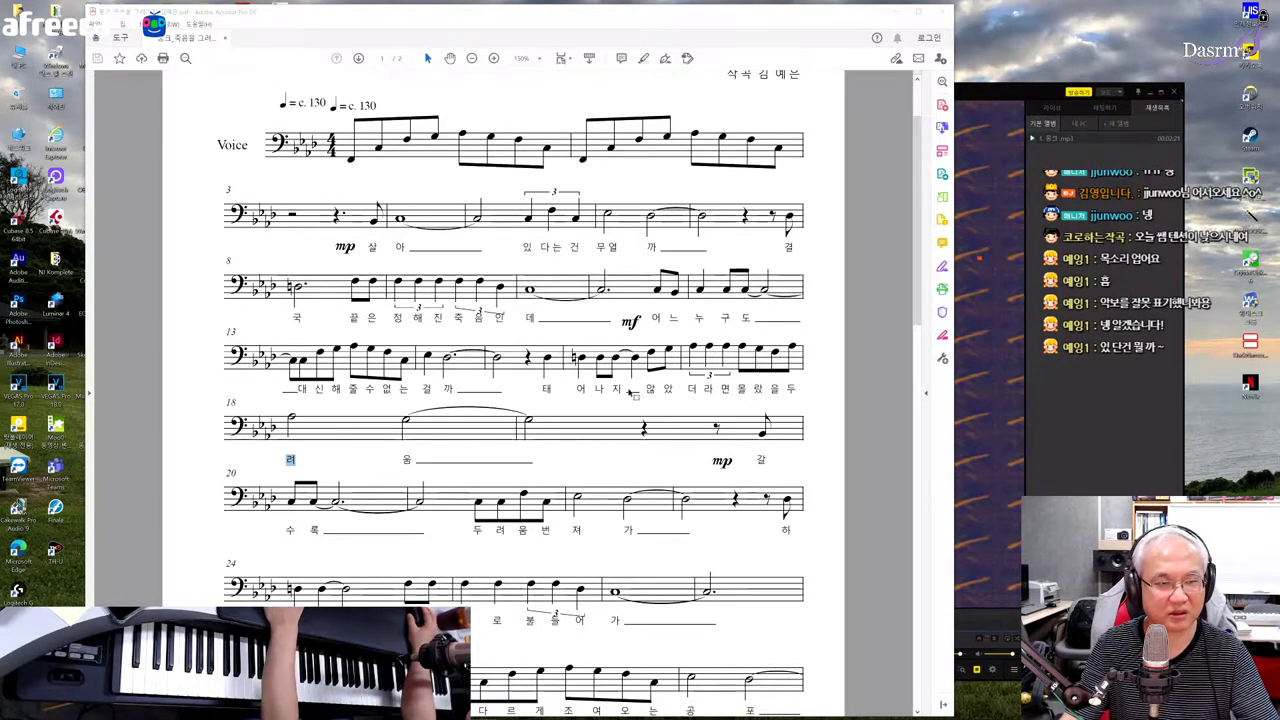
- Reread the melody and lyrics on the first page of the score, from the opening measures down to the last staff
drag(916, 276, 918, 258)
scroll(916, 281, down, 1)
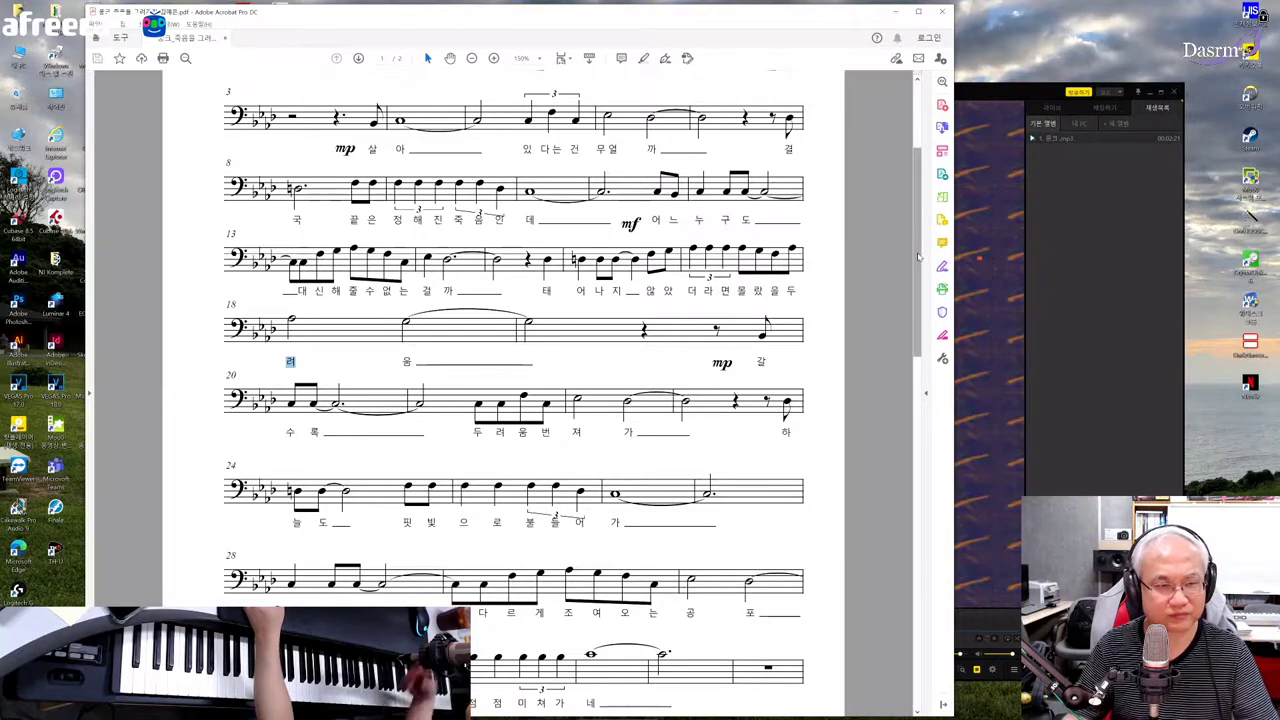
scroll(918, 243, down, 1)
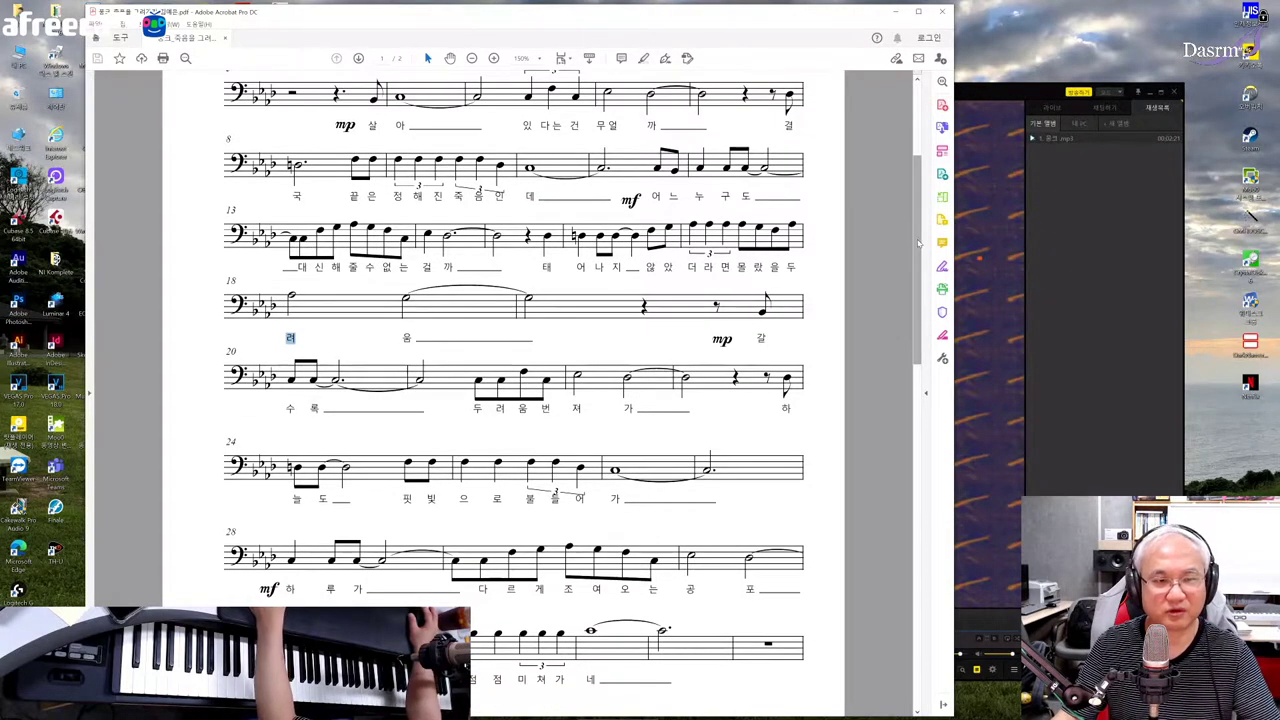
scroll(918, 283, up, 1)
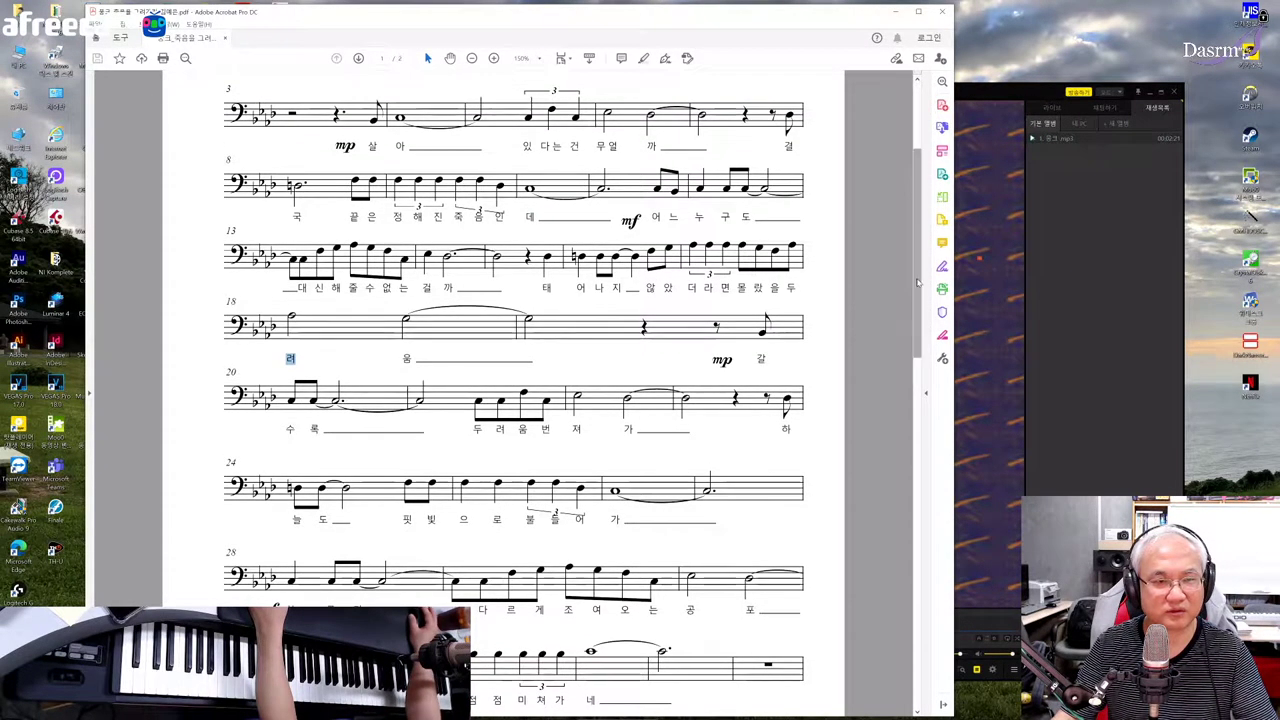
scroll(914, 285, up, 1)
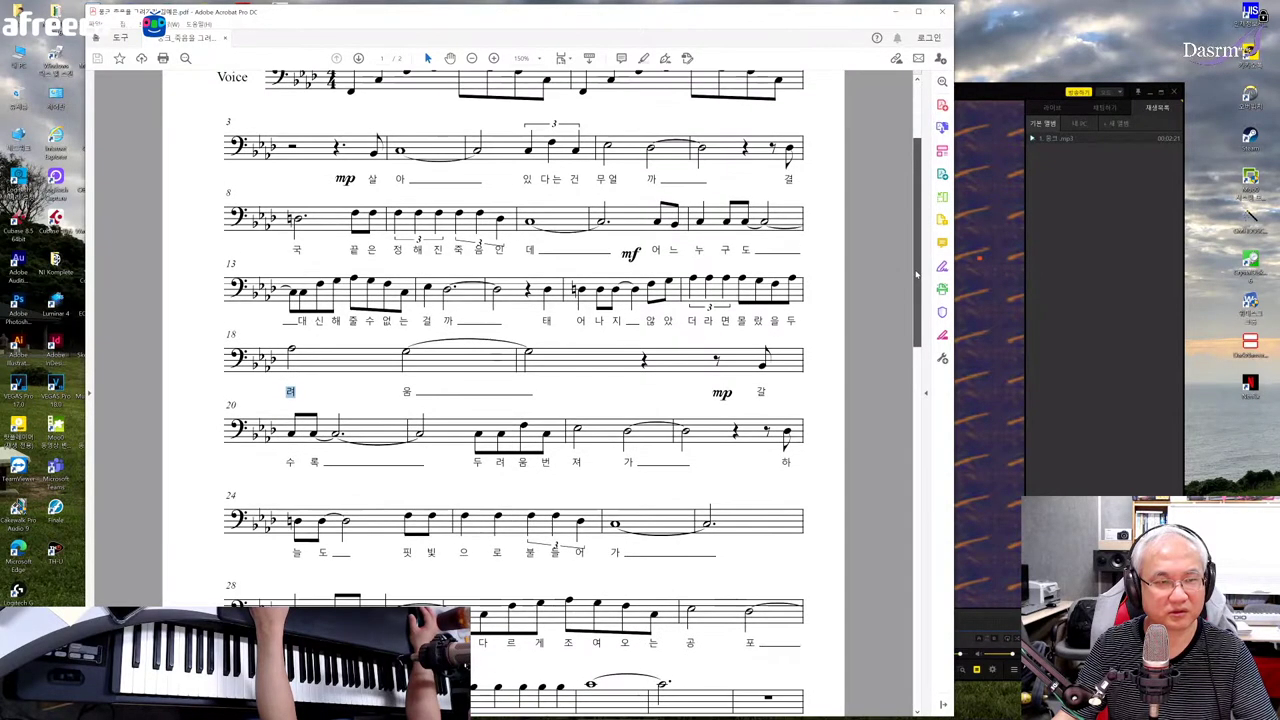
scroll(916, 274, up, 1)
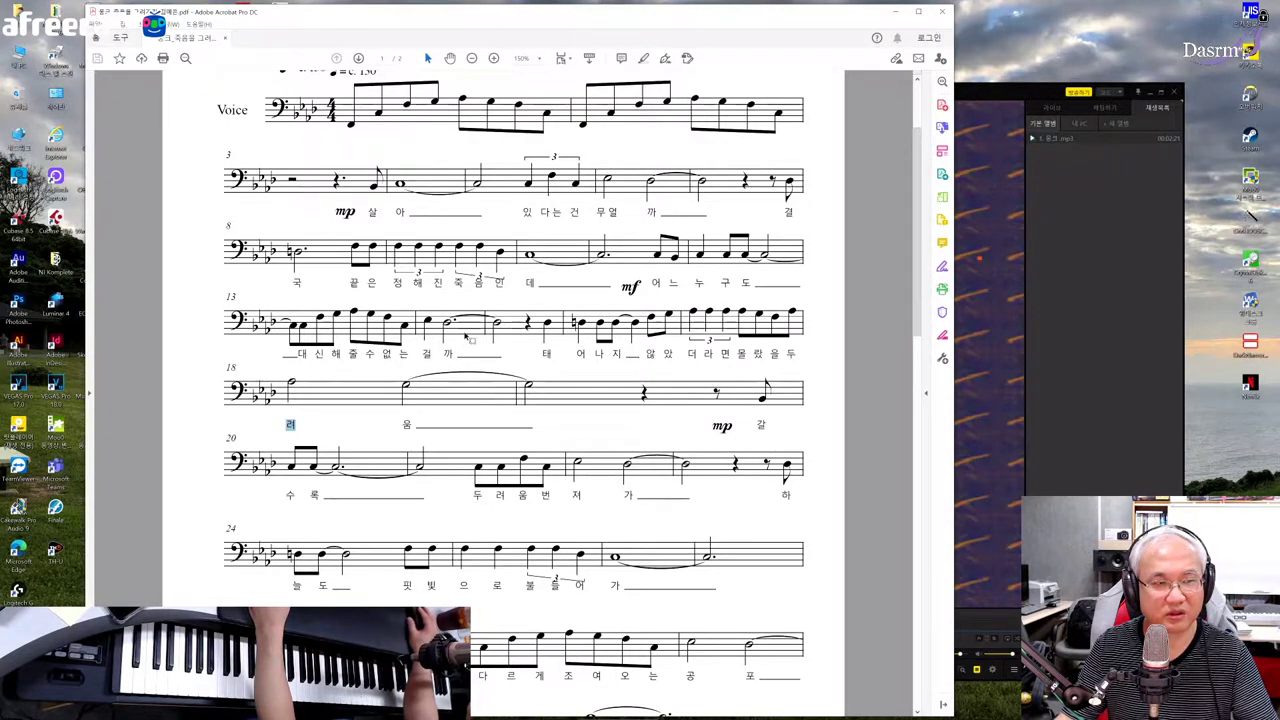
- Highlight the notes, rests and lyrics of the line starting at measure 18 in yellow, from 려 to 갈
drag(425, 320, 300, 350)
click(512, 318)
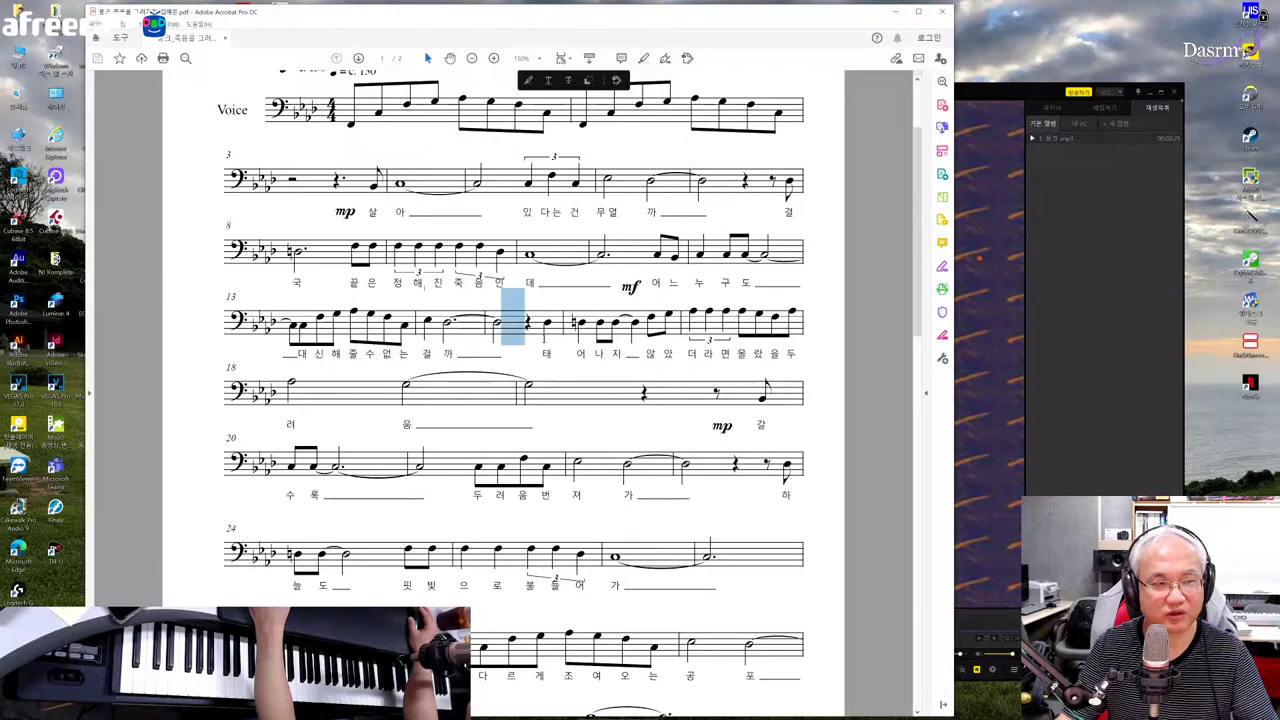
key(Escape)
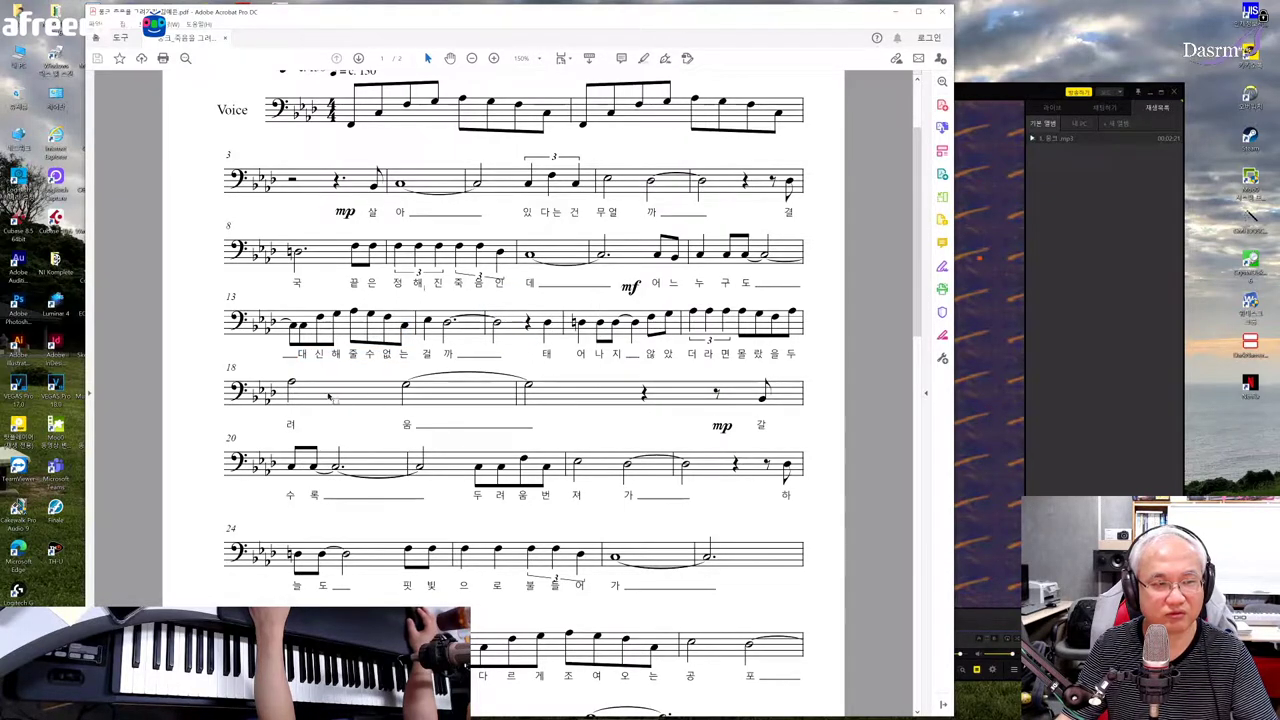
drag(329, 397, 770, 712)
click(793, 399)
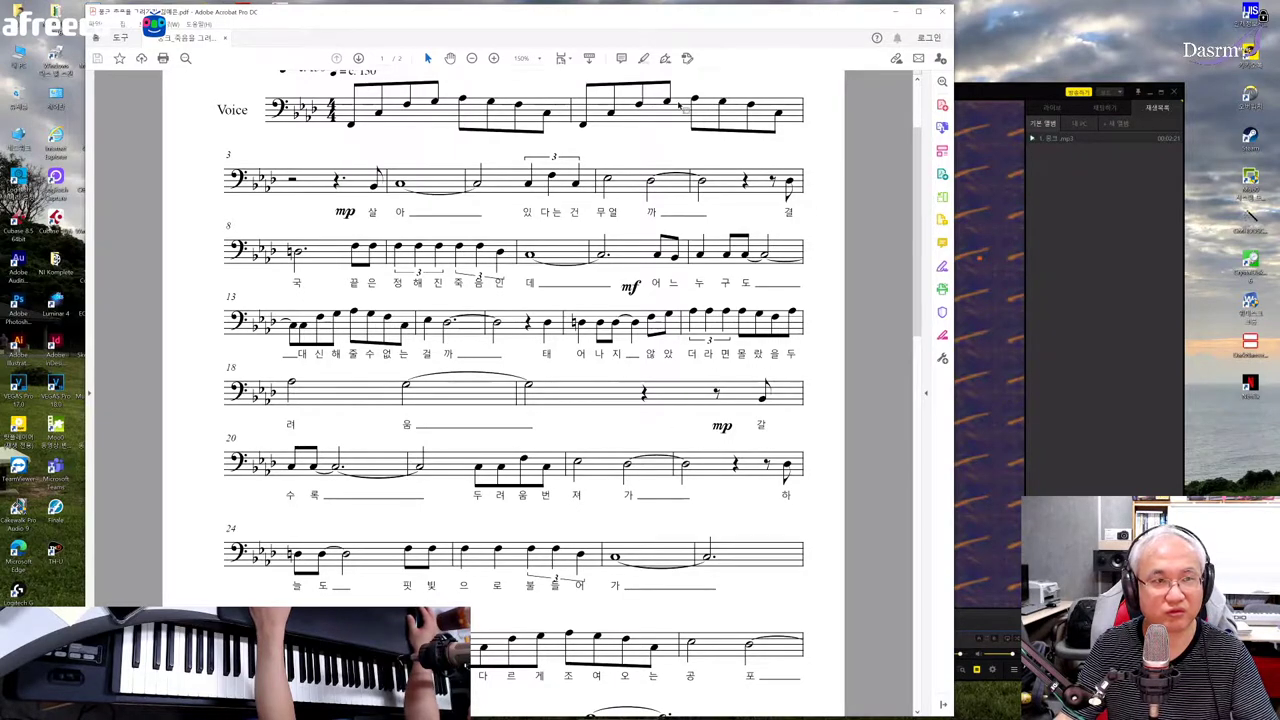
drag(285, 420, 770, 400)
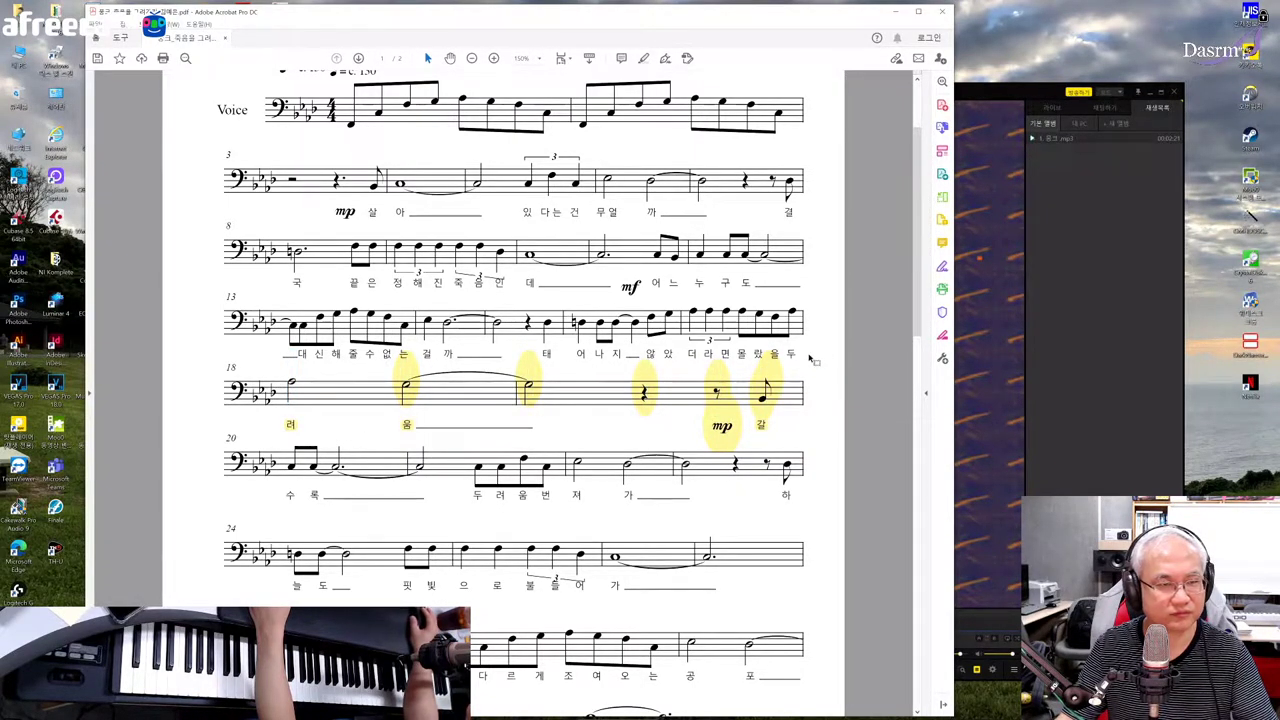
- Examine the rest of the first page from measure 20 and how it continues into measure 37 on page 2
scroll(600, 350, down, 4)
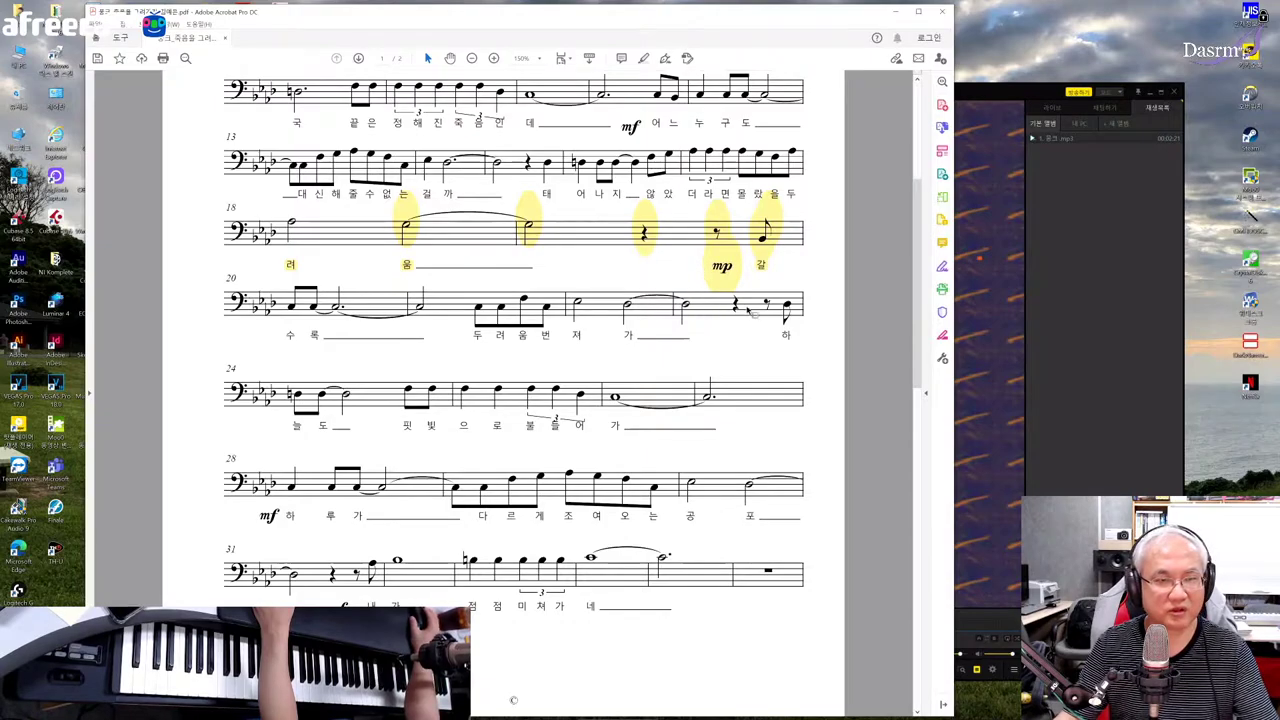
scroll(415, 267, up, 5)
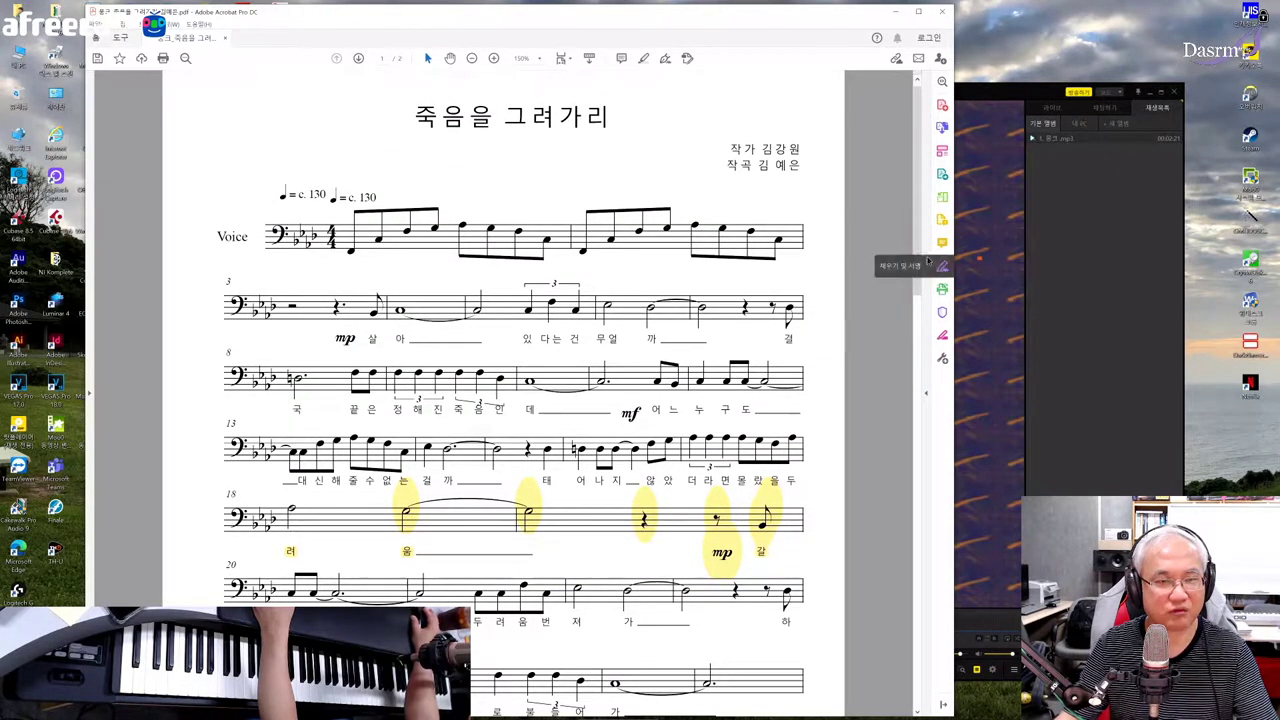
scroll(908, 358, down, 5)
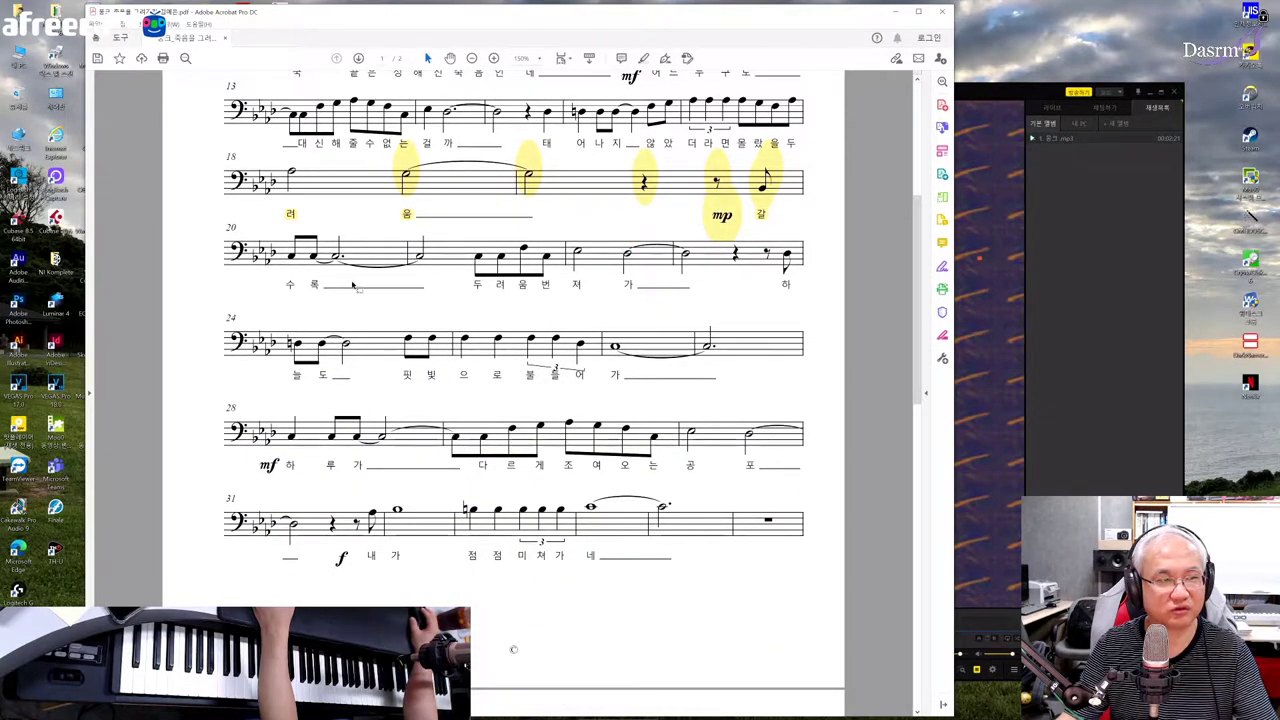
scroll(900, 330, down, 5)
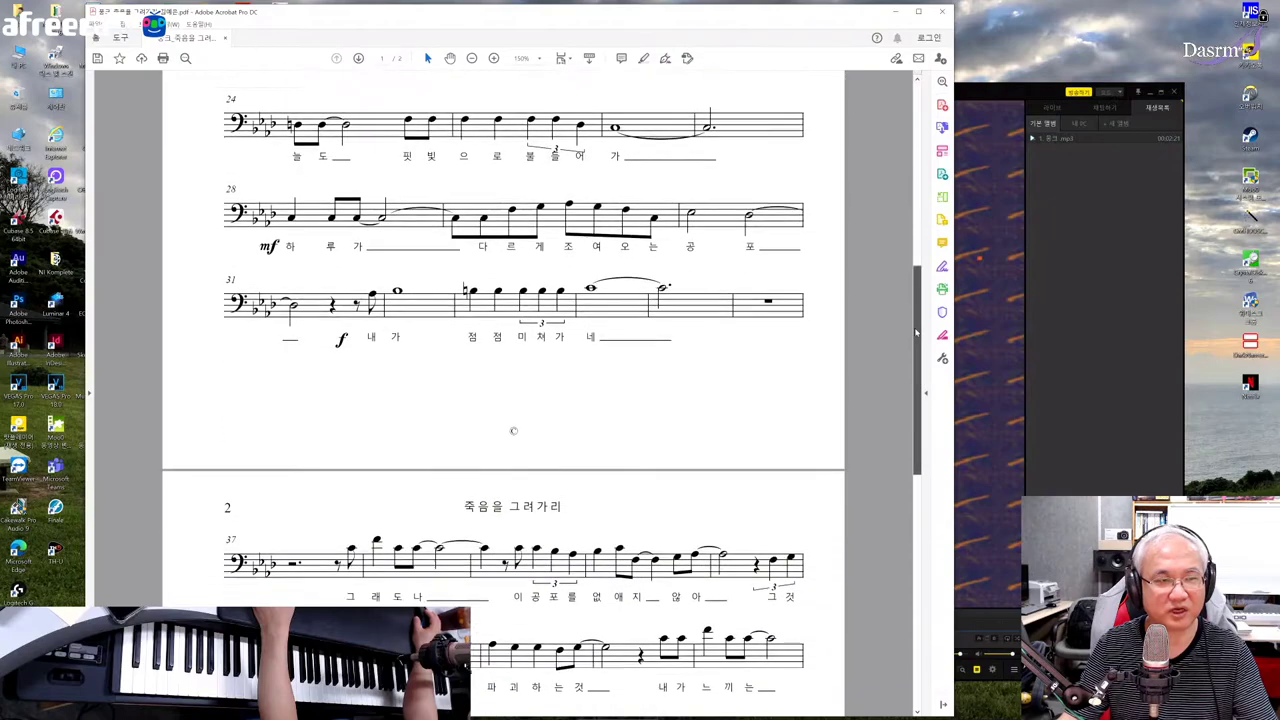
drag(915, 372, 918, 362)
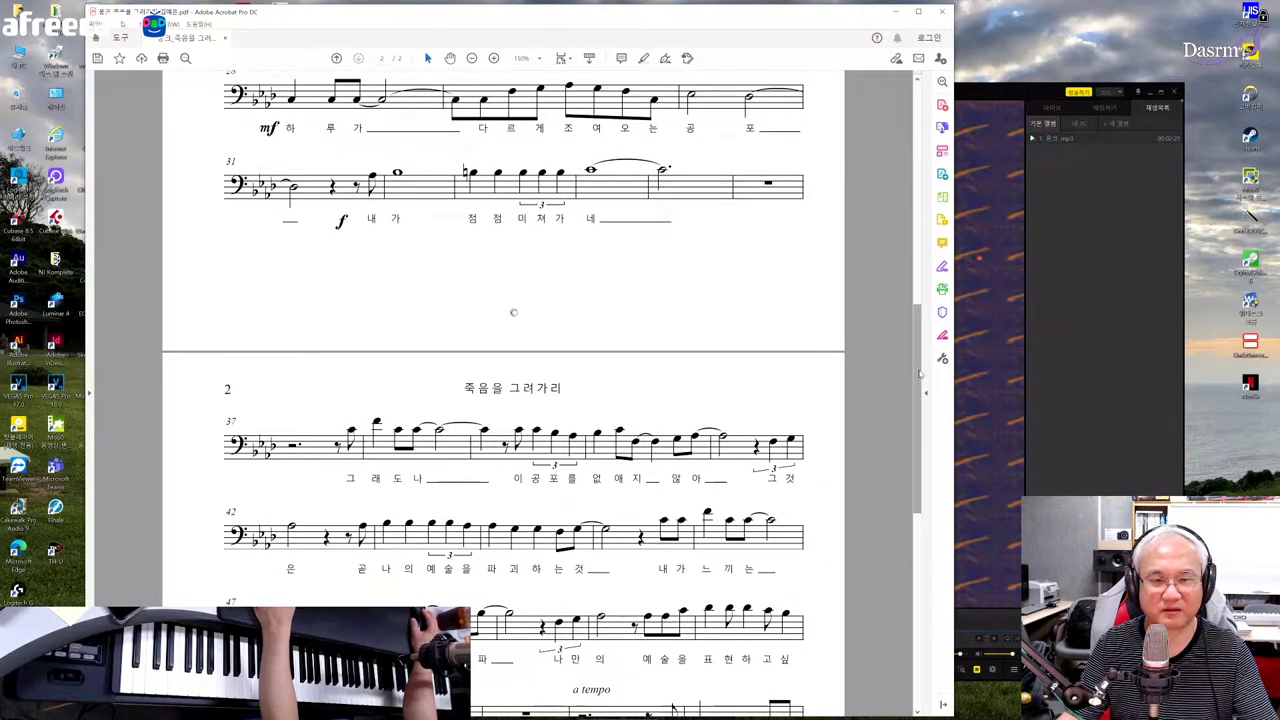
scroll(918, 362, up, 1)
drag(918, 362, 920, 325)
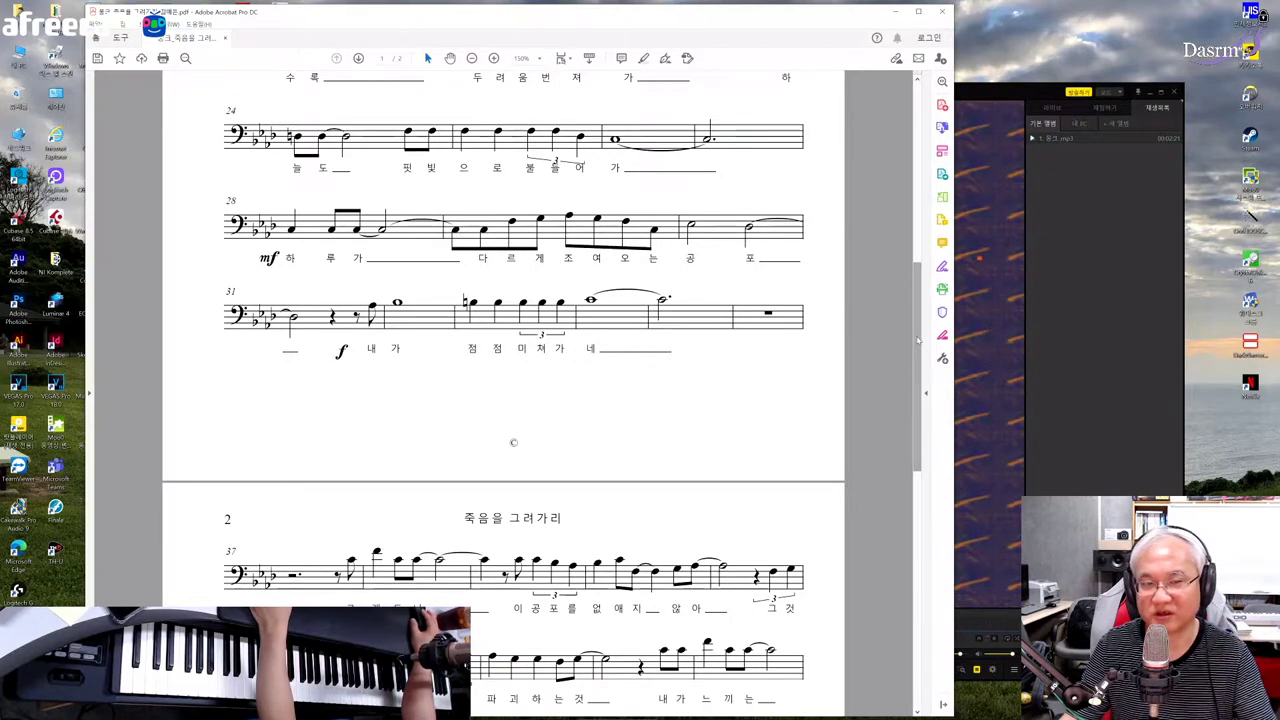
- Go back over the first page and compare the phrases before and after the highlighted line at measure 18
drag(917, 345, 918, 321)
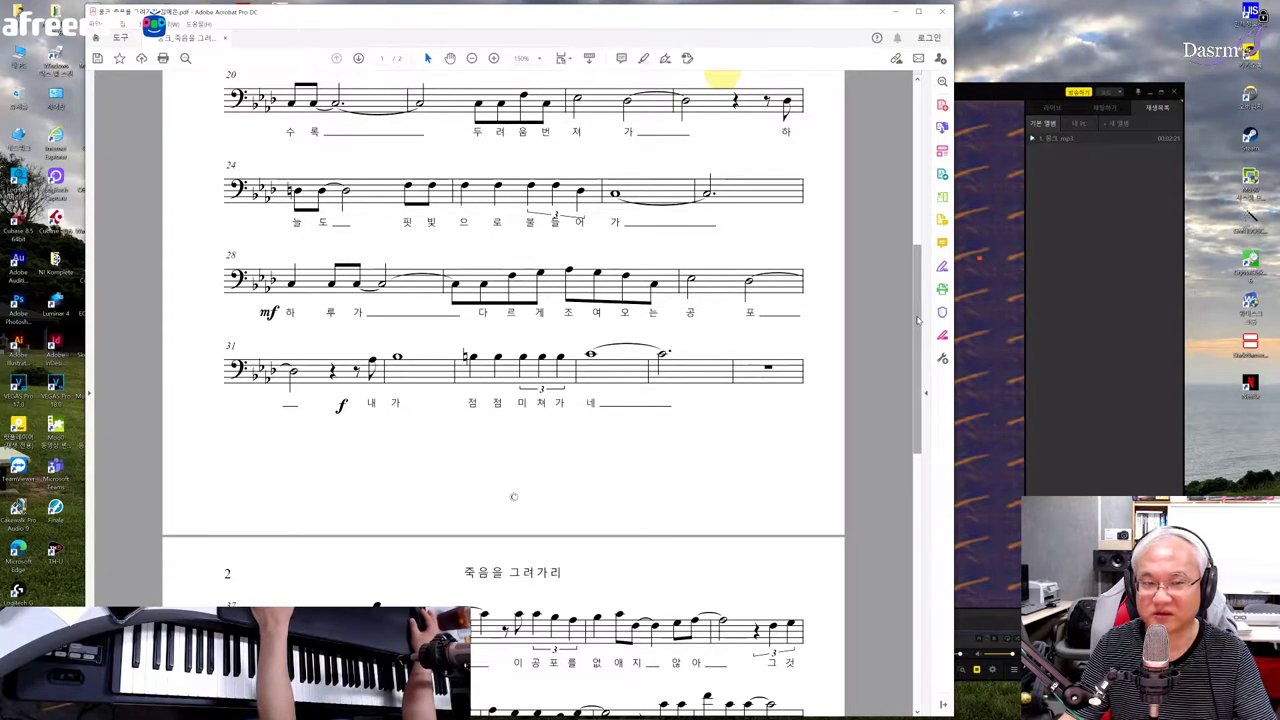
drag(917, 320, 917, 310)
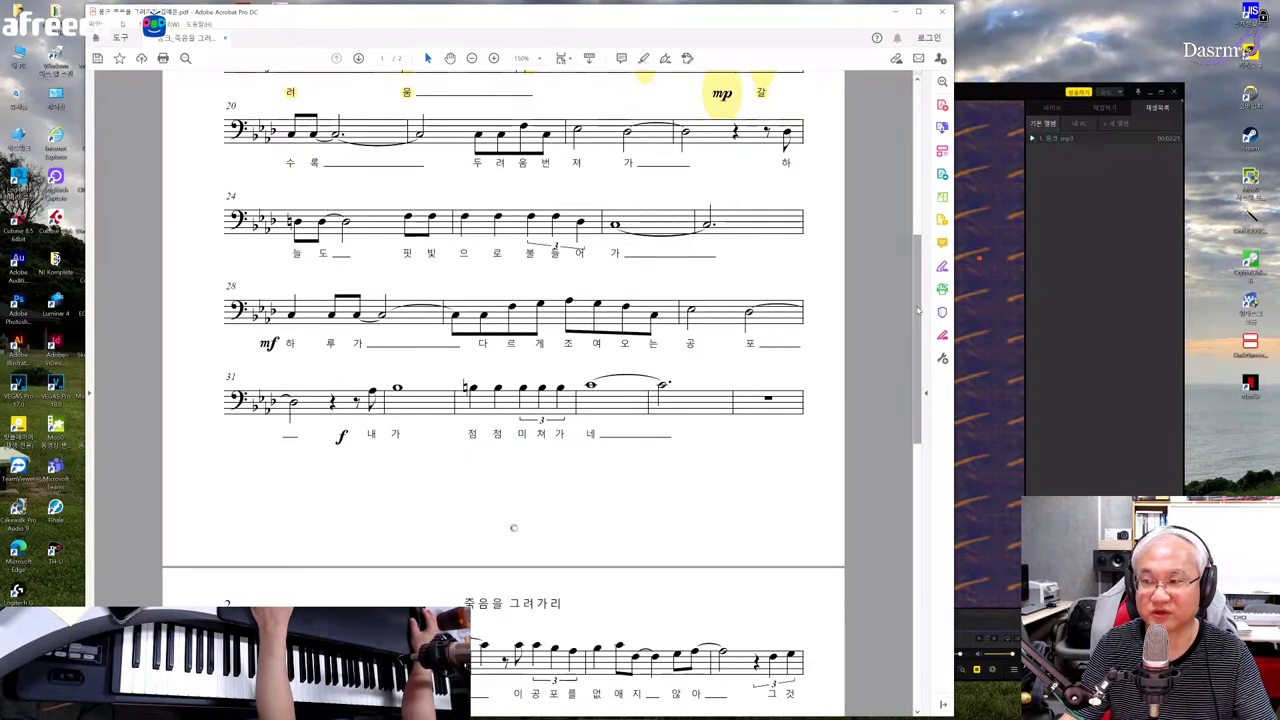
drag(917, 310, 922, 252)
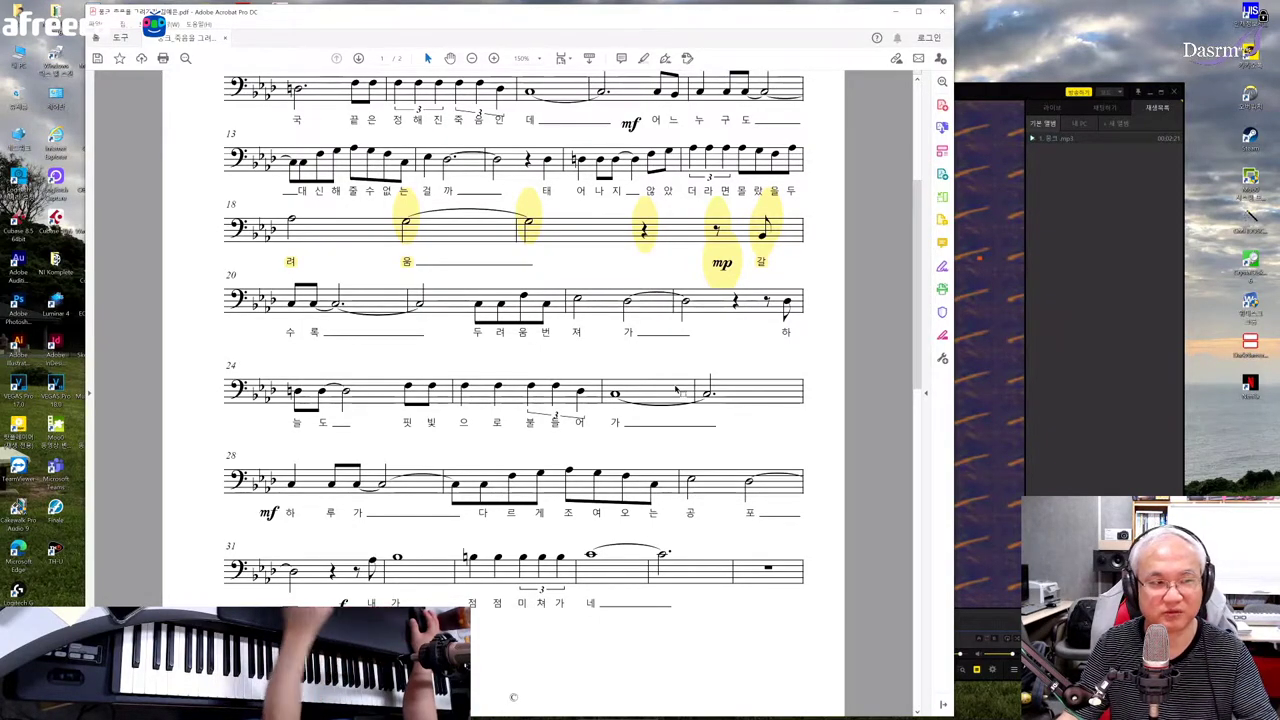
scroll(919, 307, up, 2)
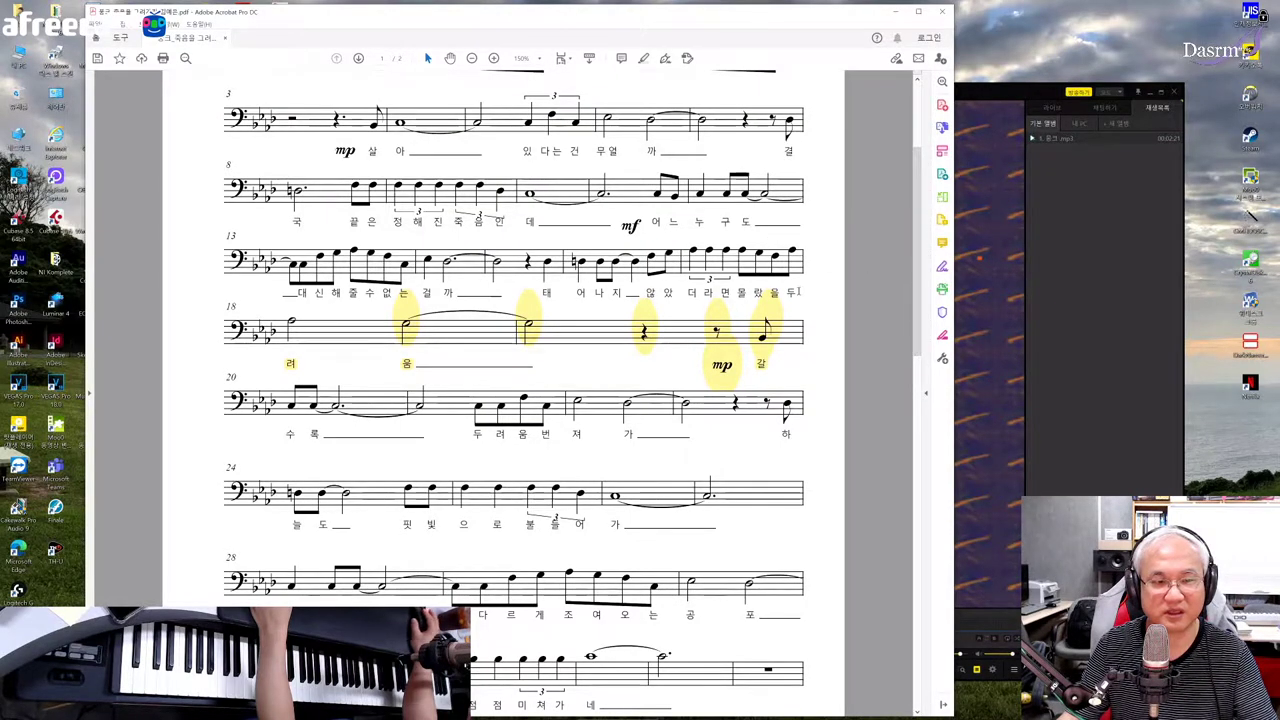
scroll(916, 267, down, 1)
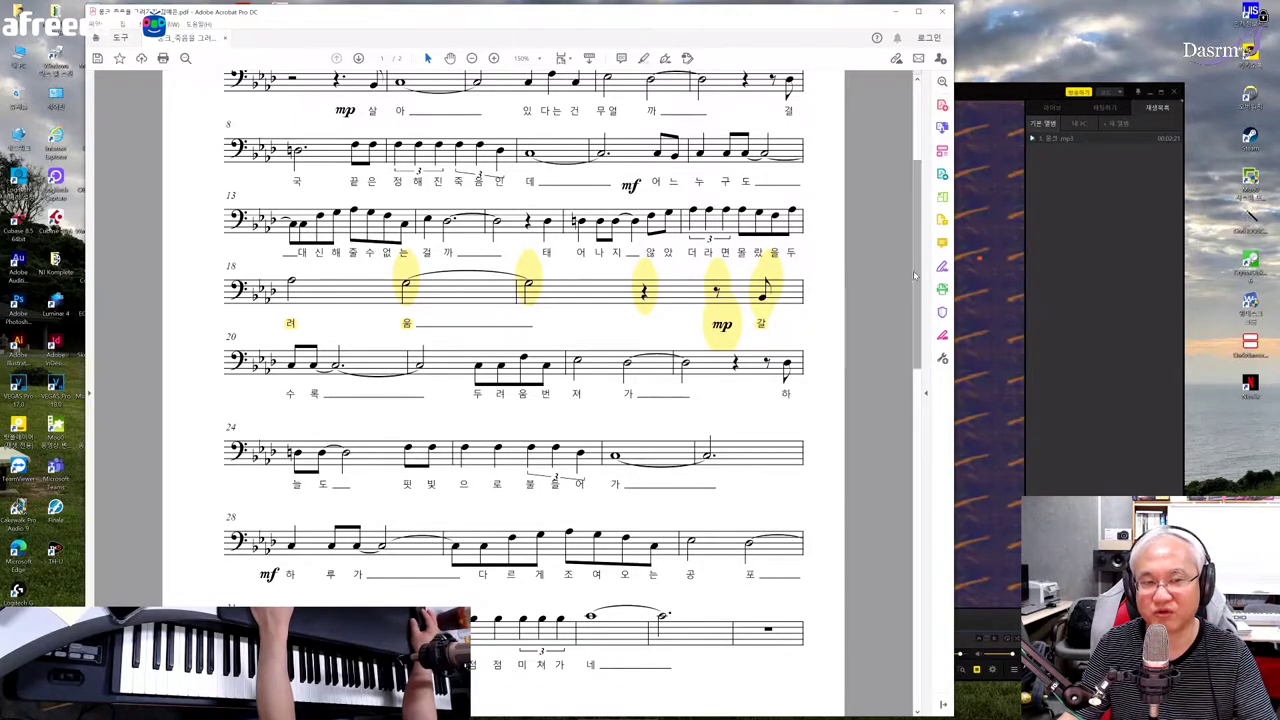
drag(915, 268, 915, 297)
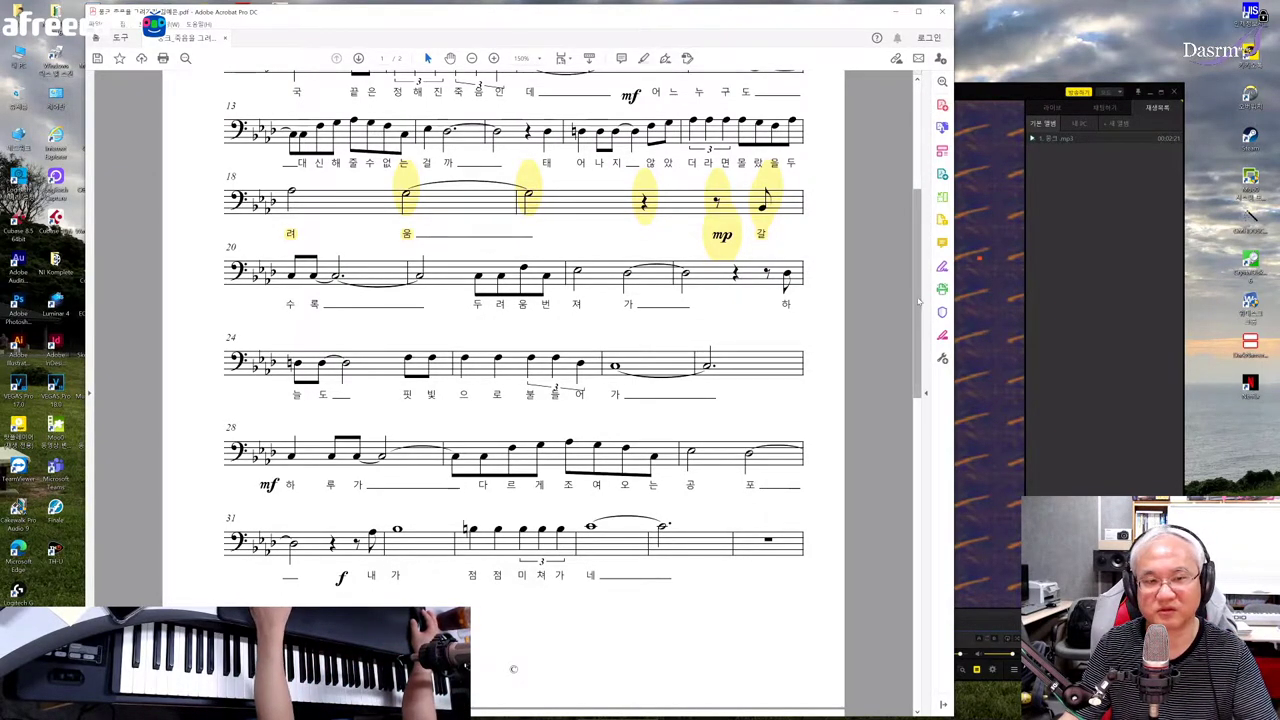
drag(918, 299, 918, 296)
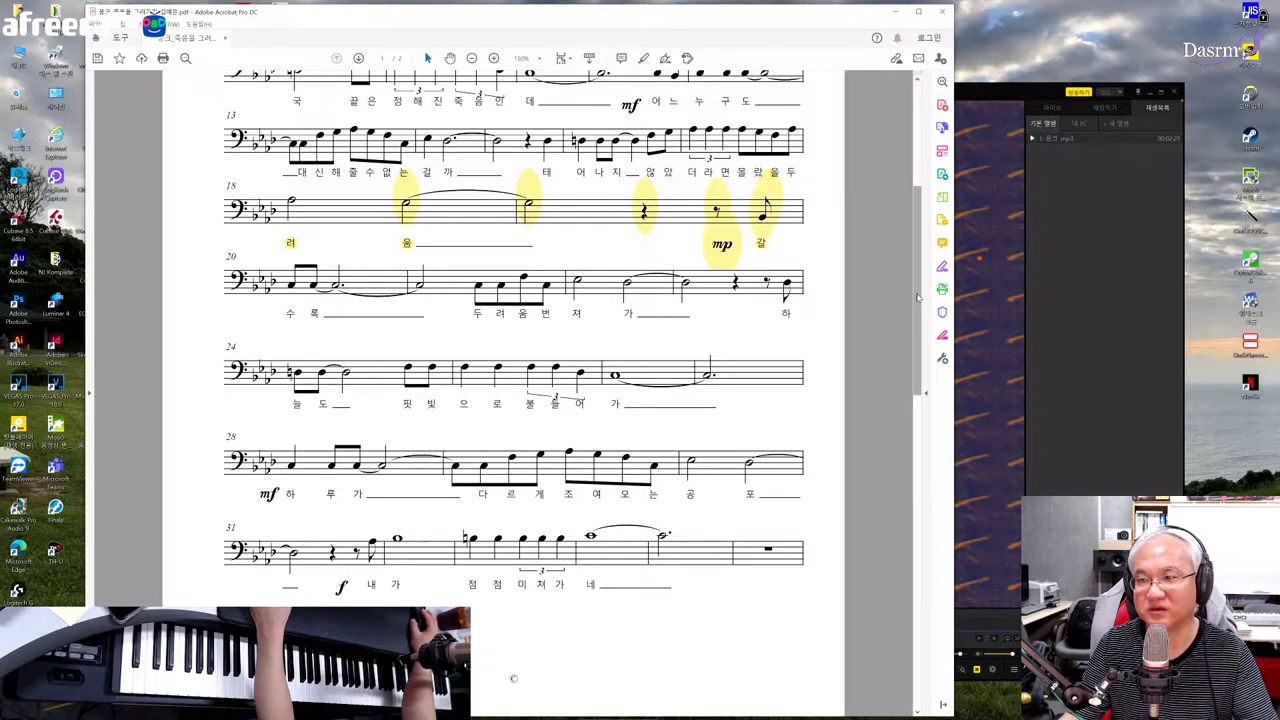
scroll(918, 268, up, 1)
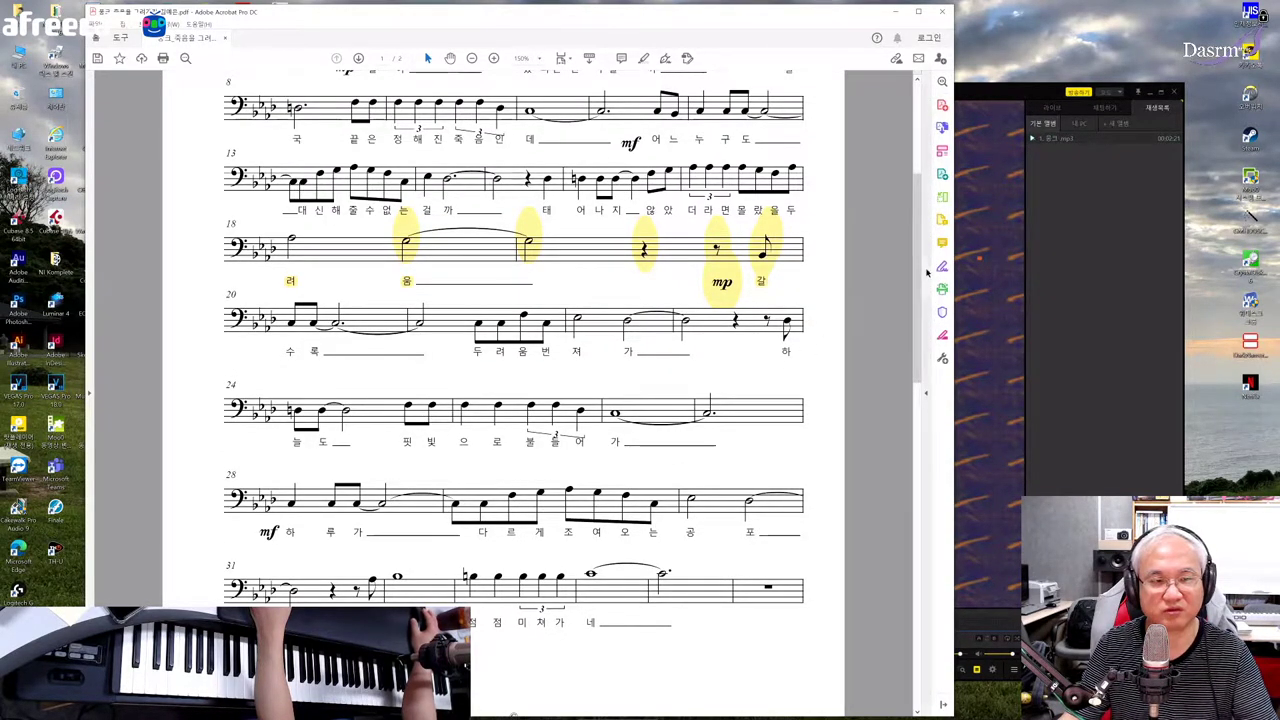
- Examine page 2 of the score around the a tempo passage at measures 52 to 61 and return to the title
drag(916, 281, 891, 495)
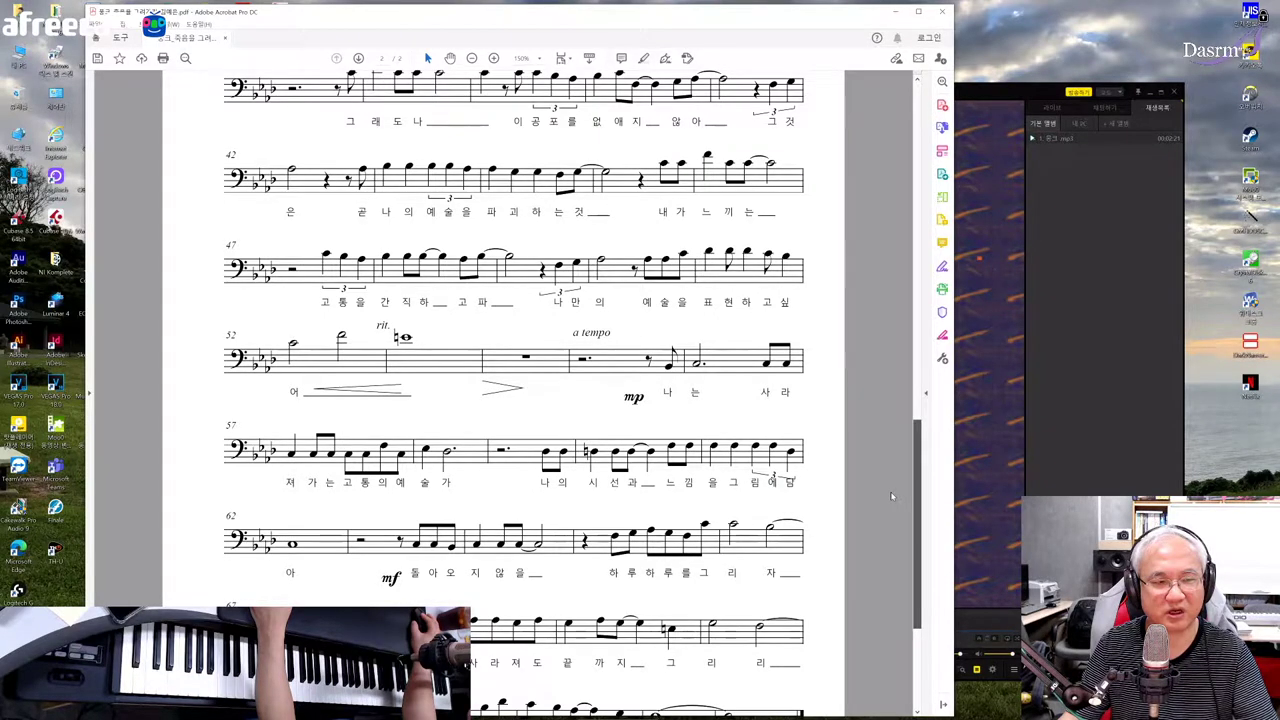
drag(891, 495, 916, 470)
drag(570, 318, 442, 456)
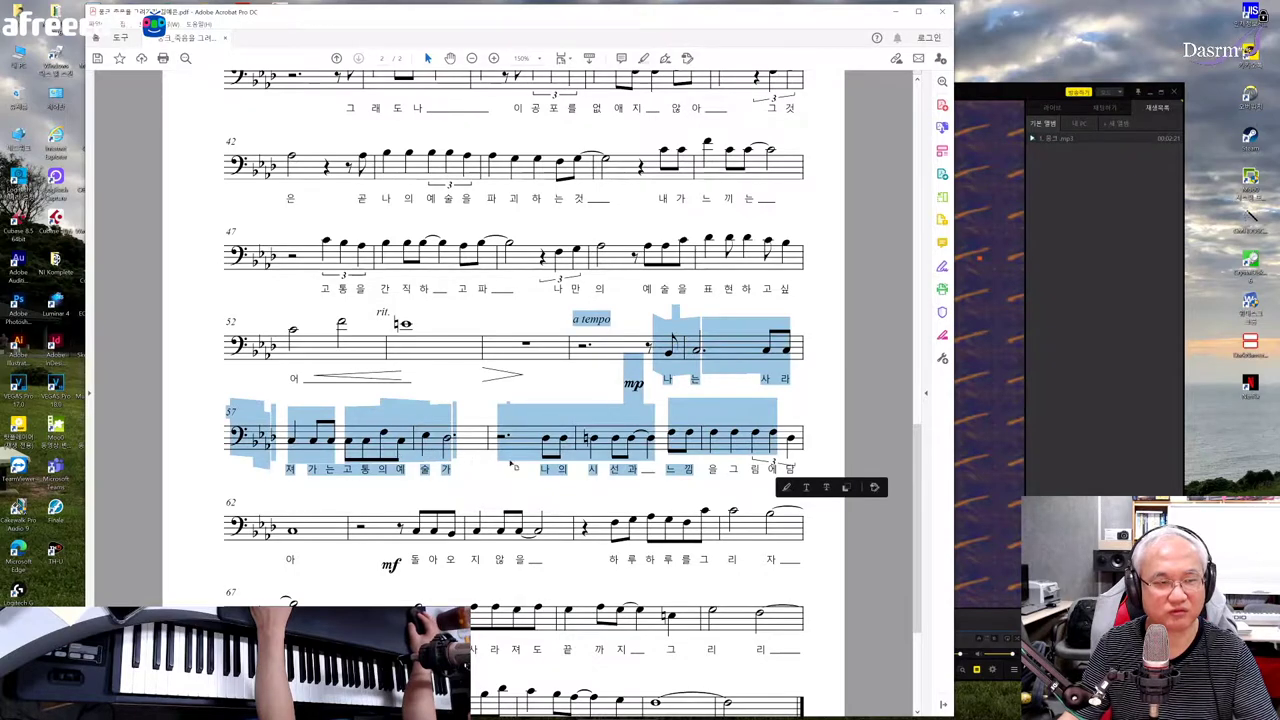
click(810, 381)
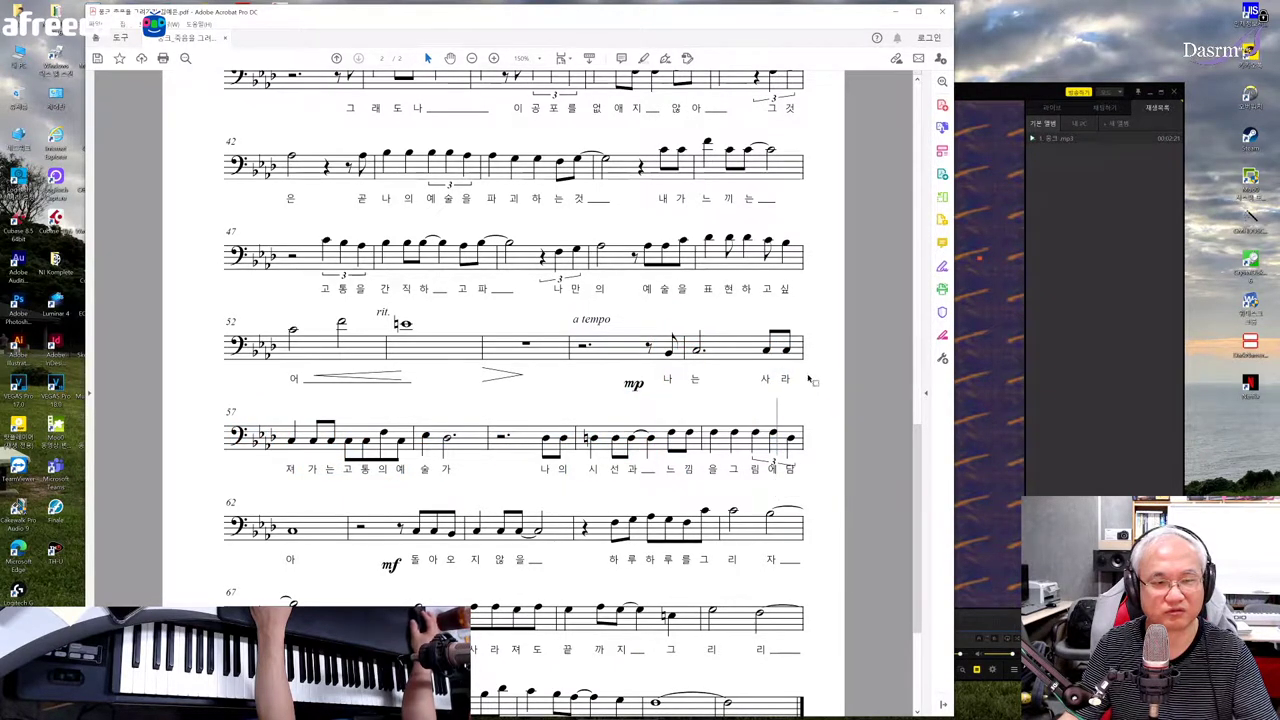
drag(916, 494, 900, 130)
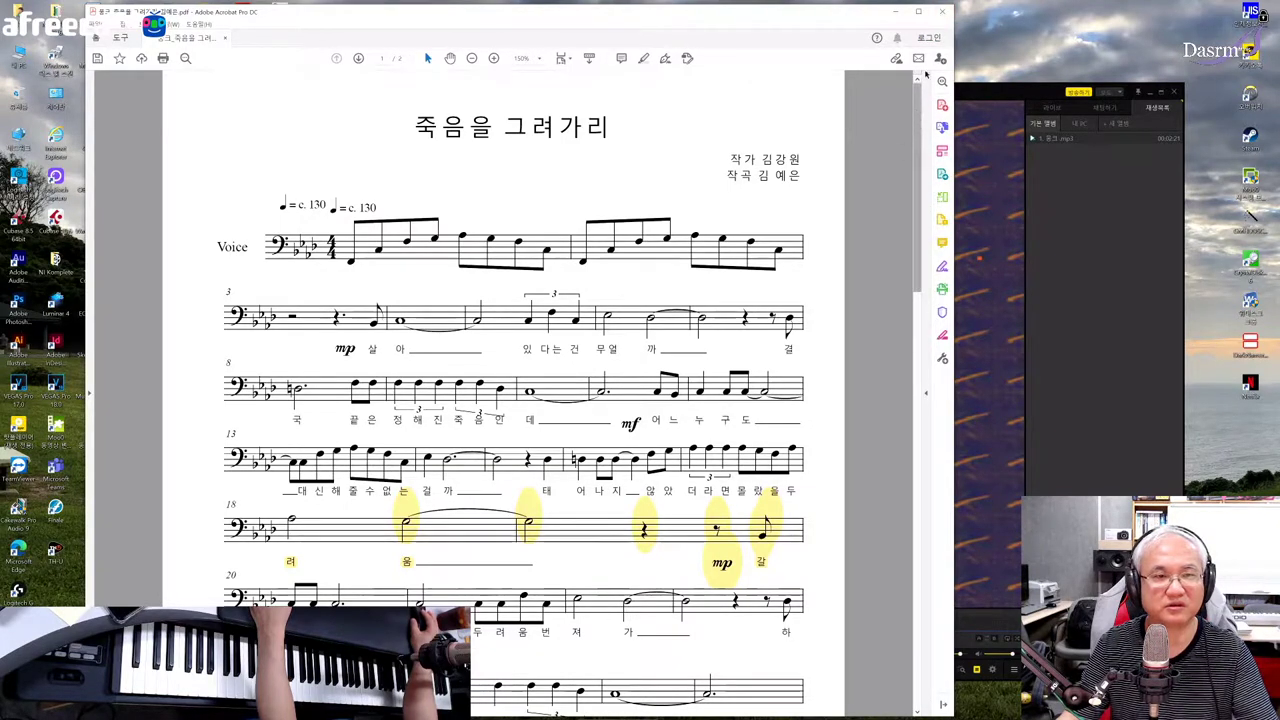
- Close the score without saving its changes and close the media player
click(943, 12)
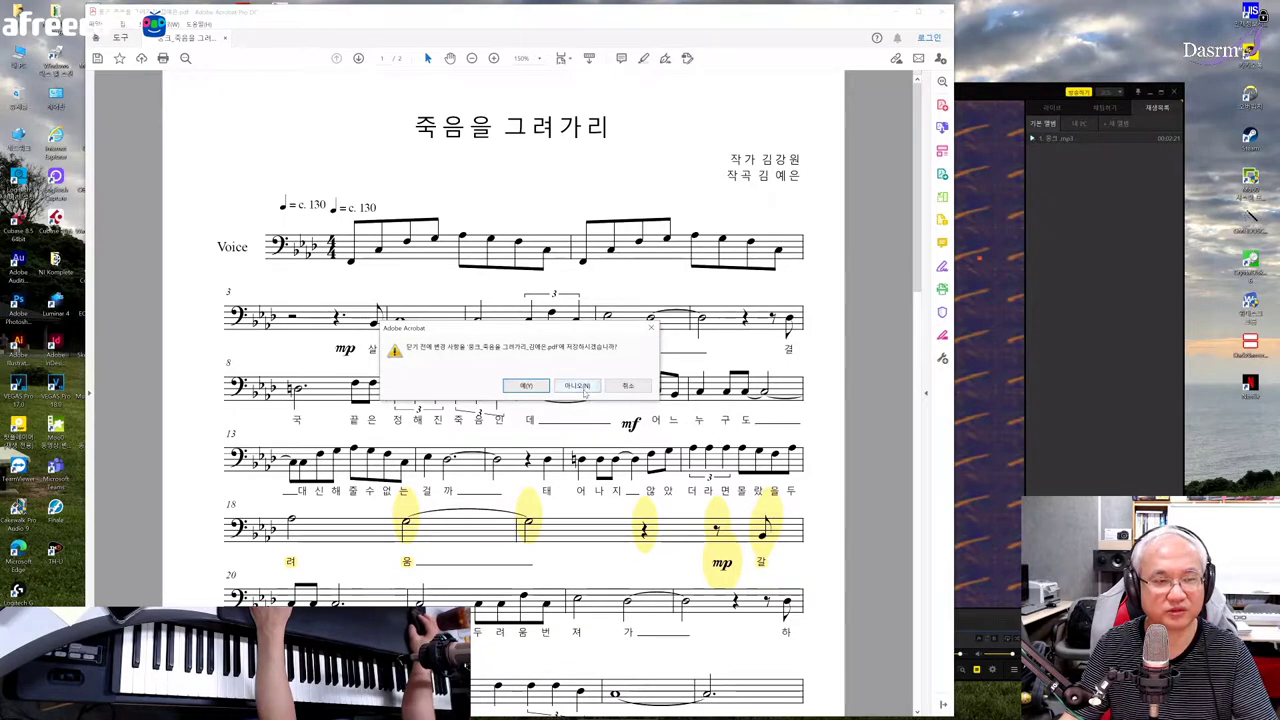
click(578, 386)
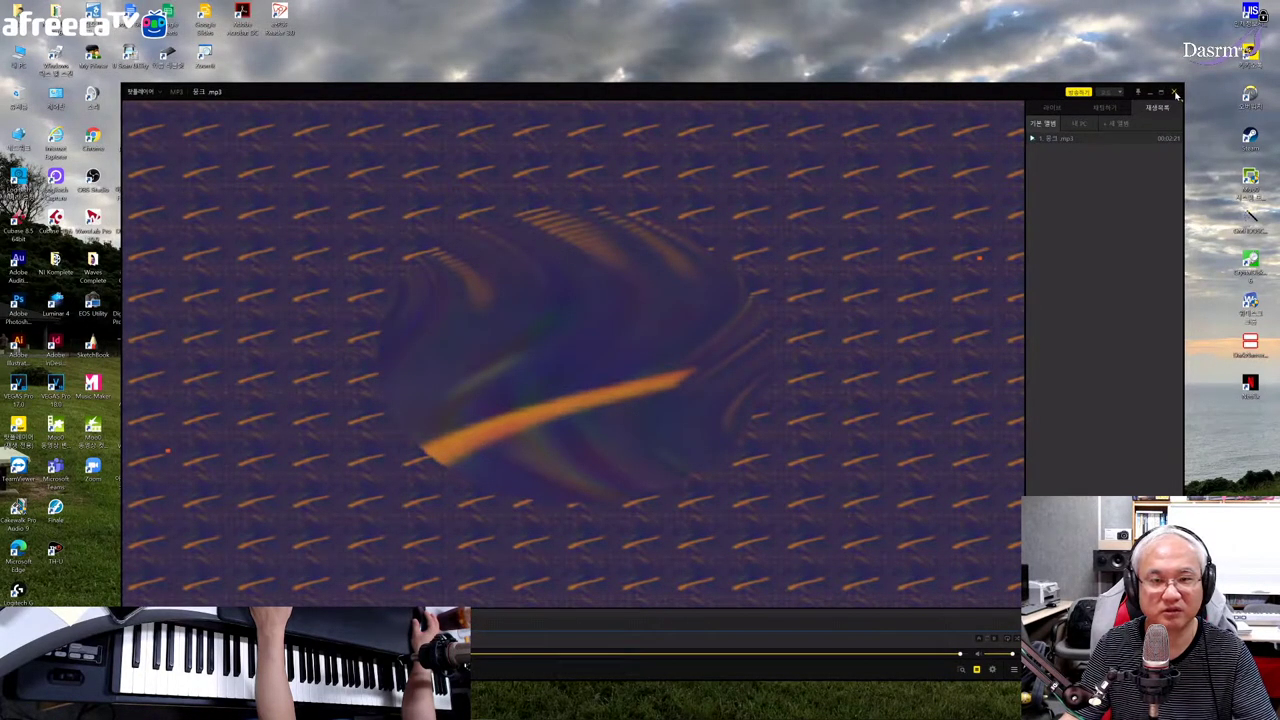
click(1175, 92)
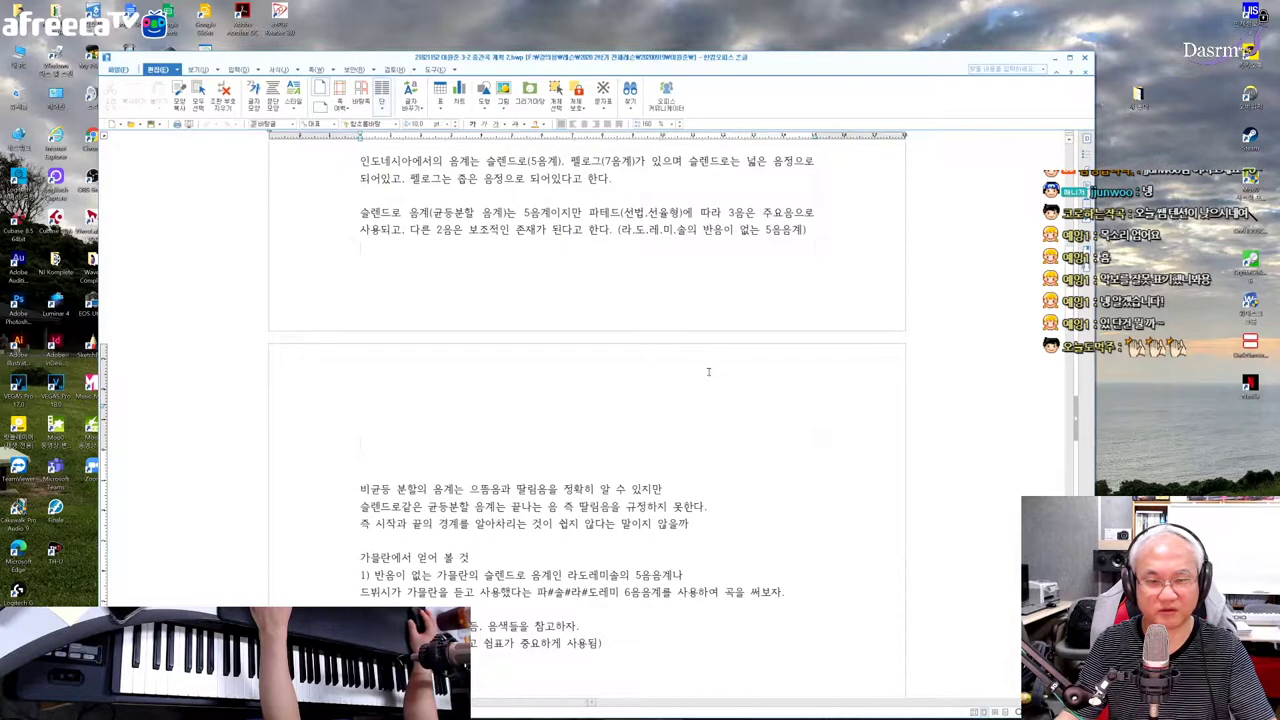
- In the Hancom Office Hangul document 3학년 2학기 중간곡 계획, read the theme, the synopsis and the section on elements used
scroll(708, 372, up, 10)
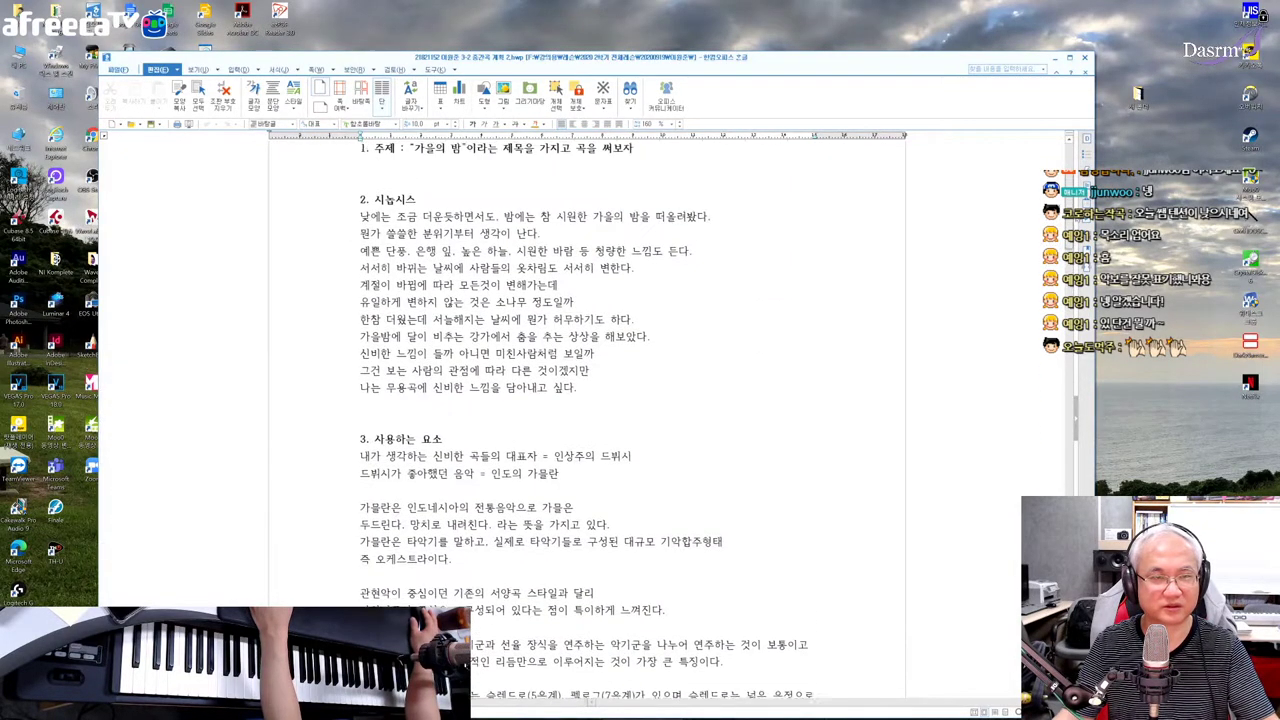
scroll(708, 372, up, 1)
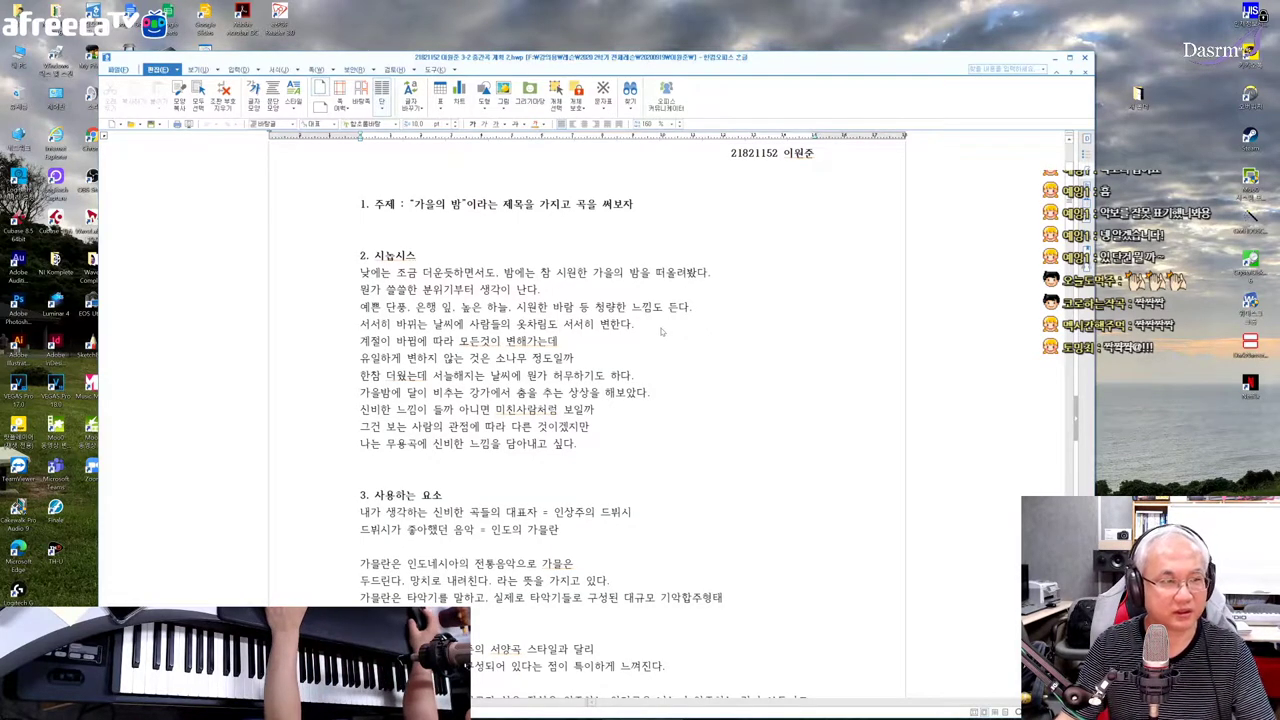
scroll(646, 316, up, 2)
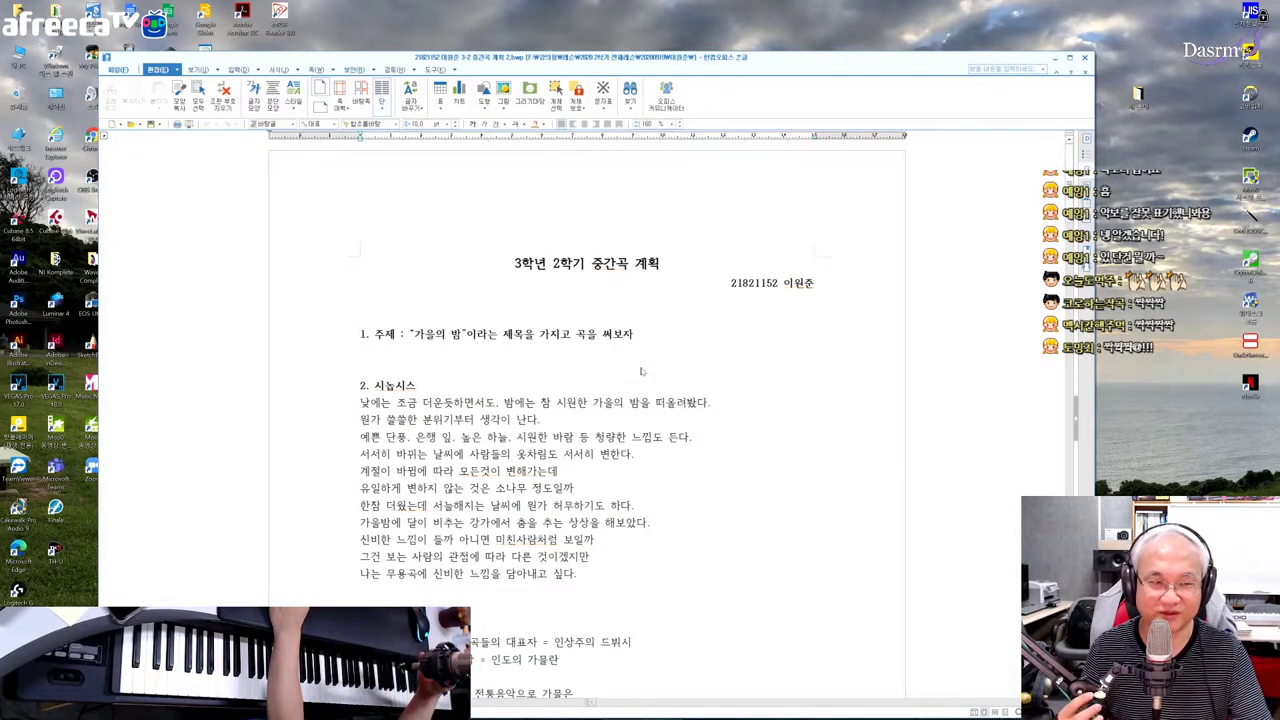
scroll(641, 371, down, 5)
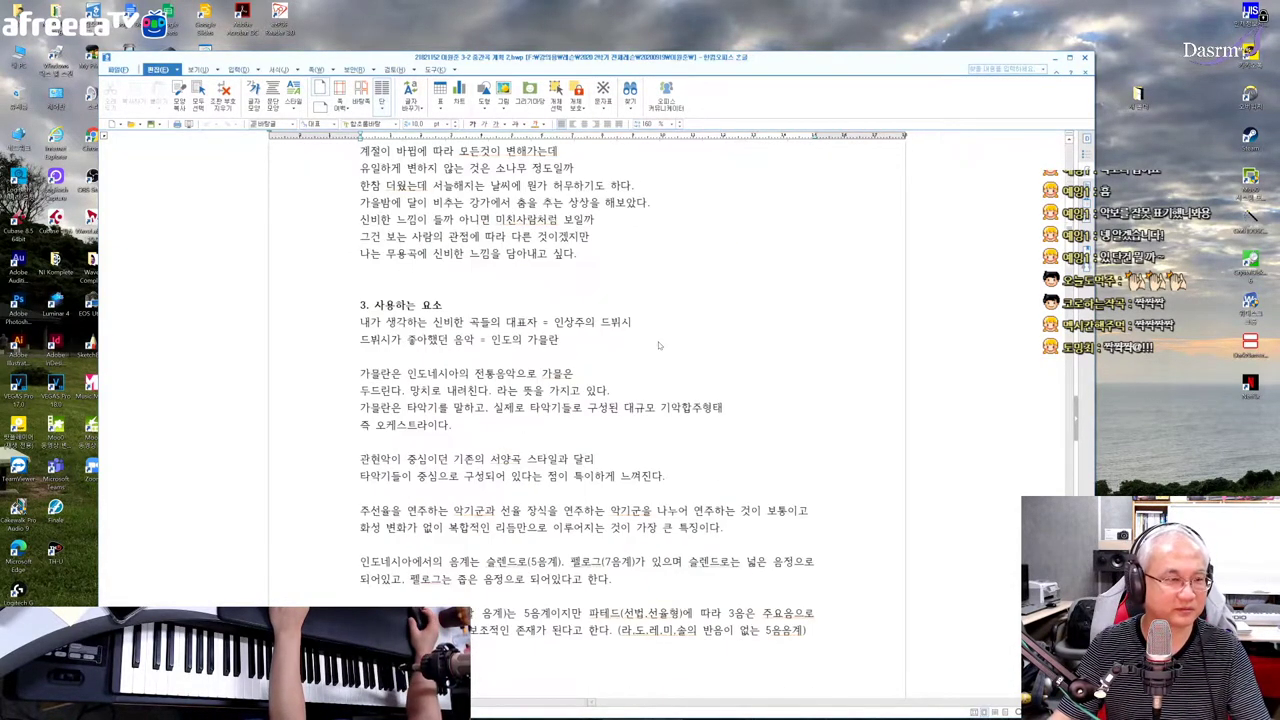
scroll(655, 345, up, 2)
scroll(655, 345, up, 1)
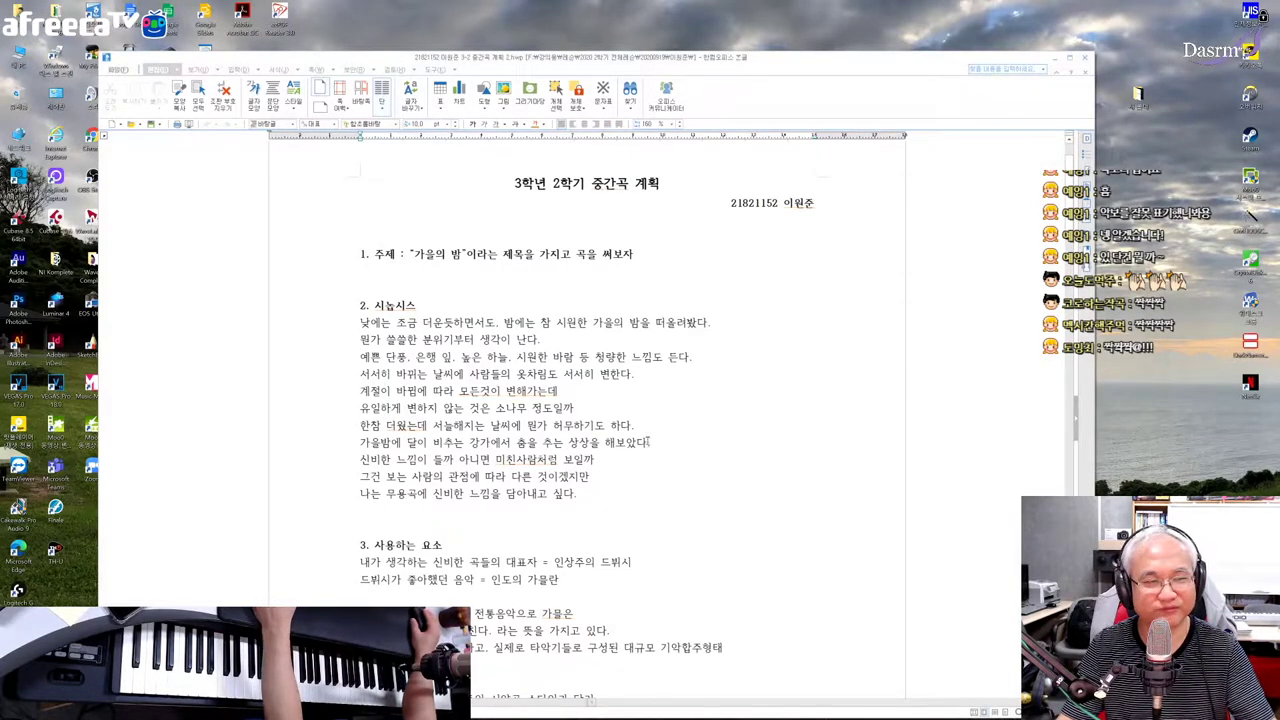
- Reread the synopsis and highlight the line about dancing at the moonlit river and the closing lines on a mysterious feeling
scroll(645, 445, down, 3)
scroll(642, 438, up, 1)
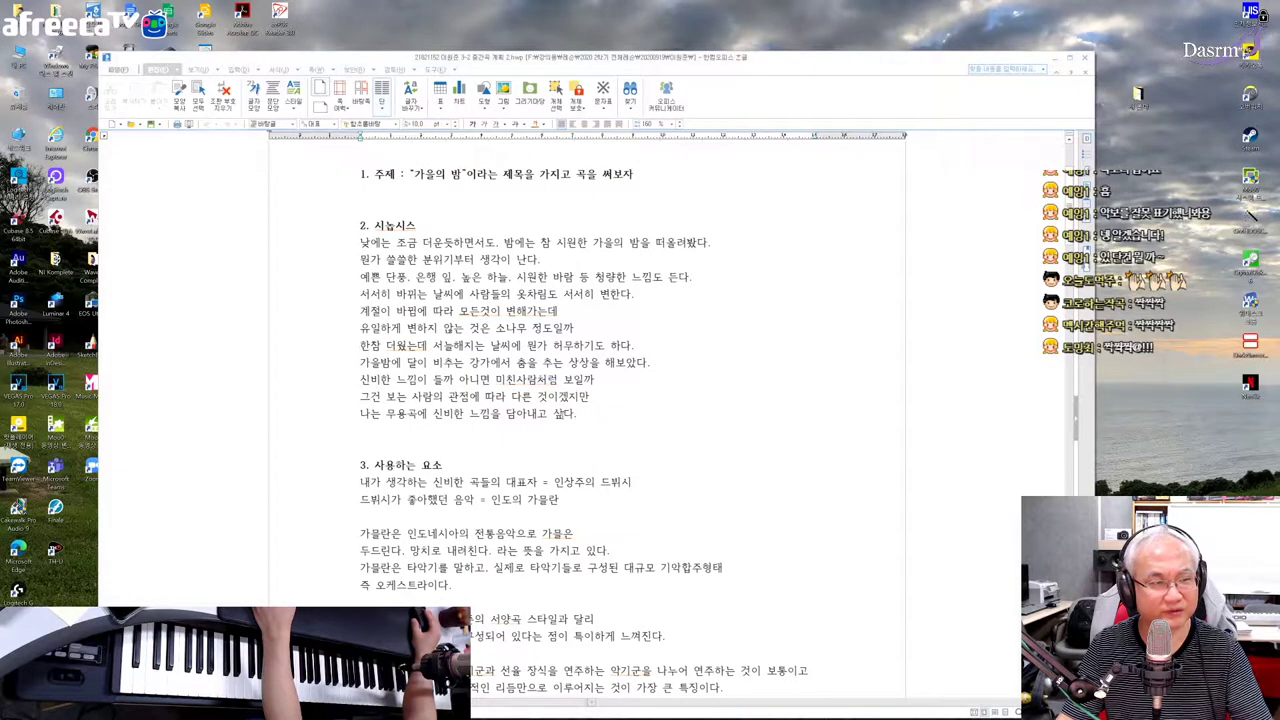
drag(360, 362, 652, 367)
click(548, 370)
click(622, 397)
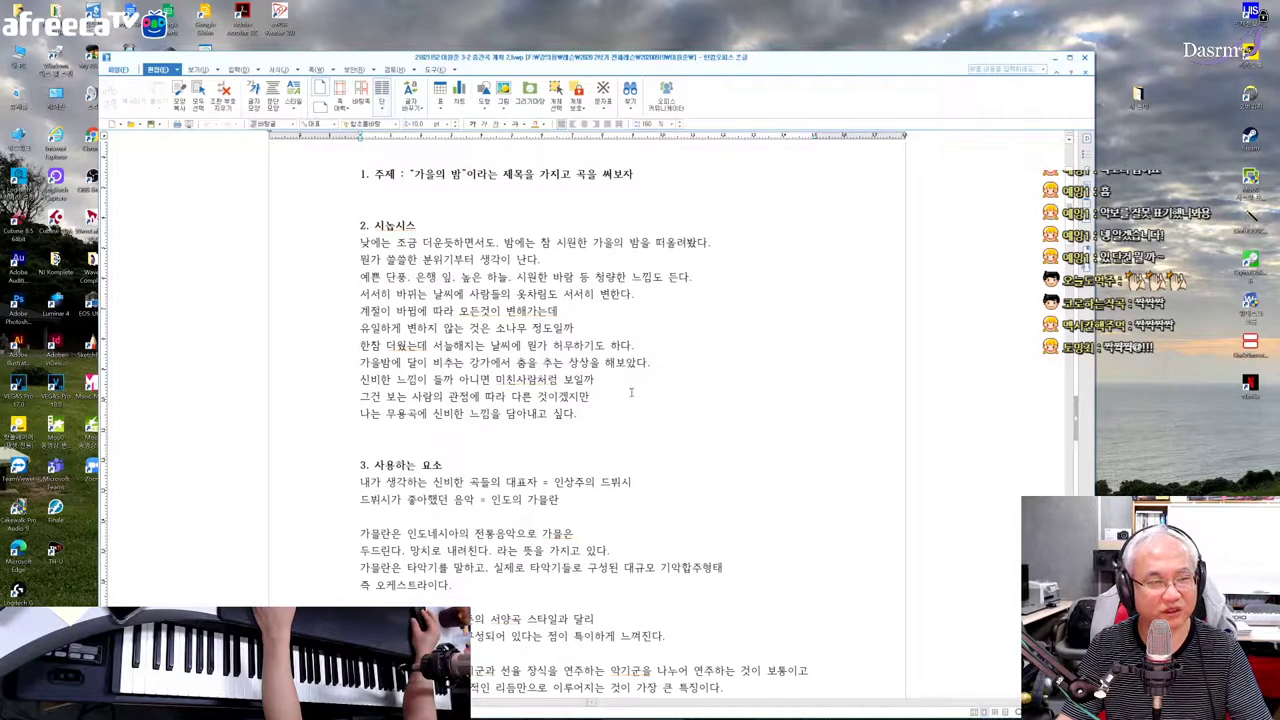
scroll(609, 394, down, 2)
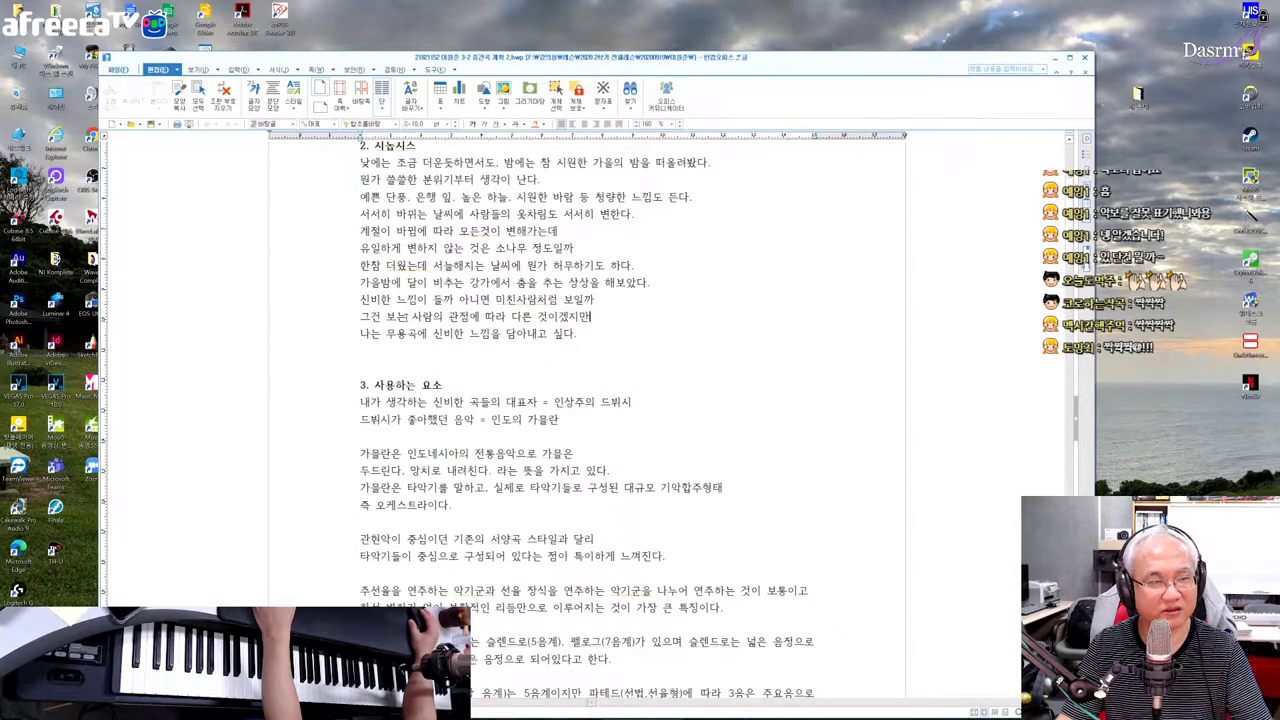
drag(360, 282, 616, 345)
click(616, 345)
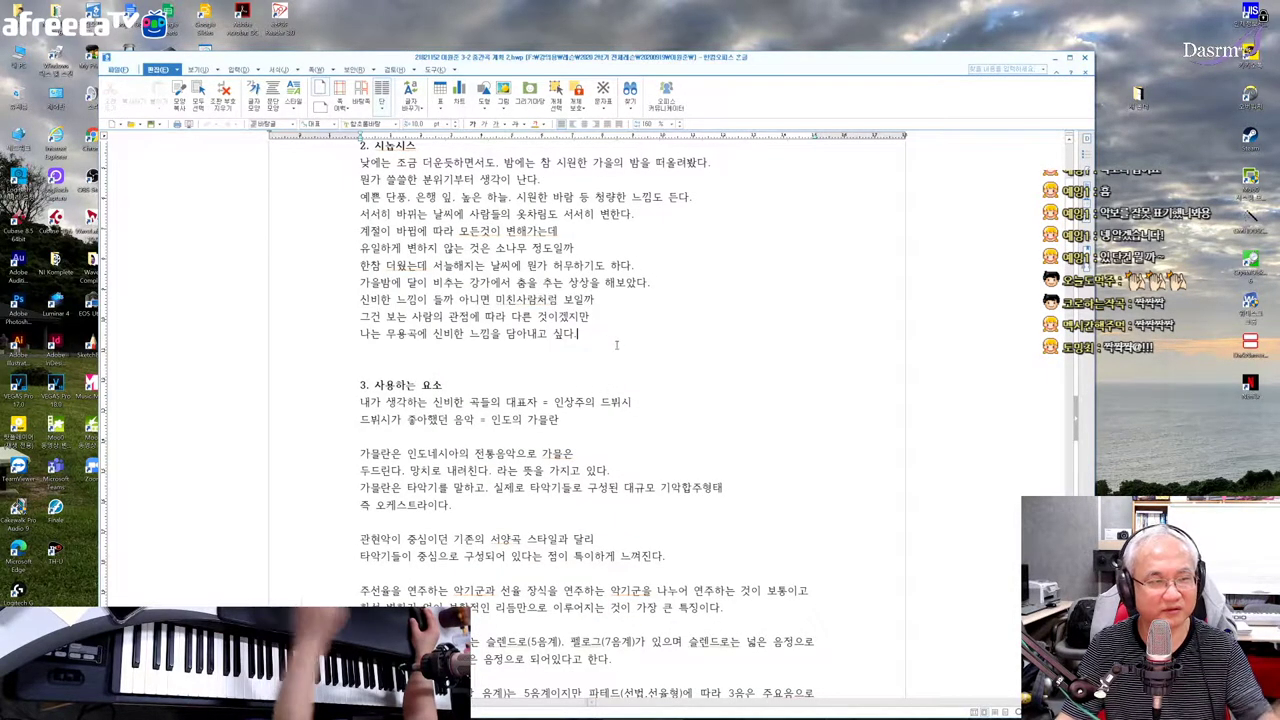
- Skim the whole plan from the title through page 2 and return to section 3, 사용하는 요소
scroll(610, 350, down, 4)
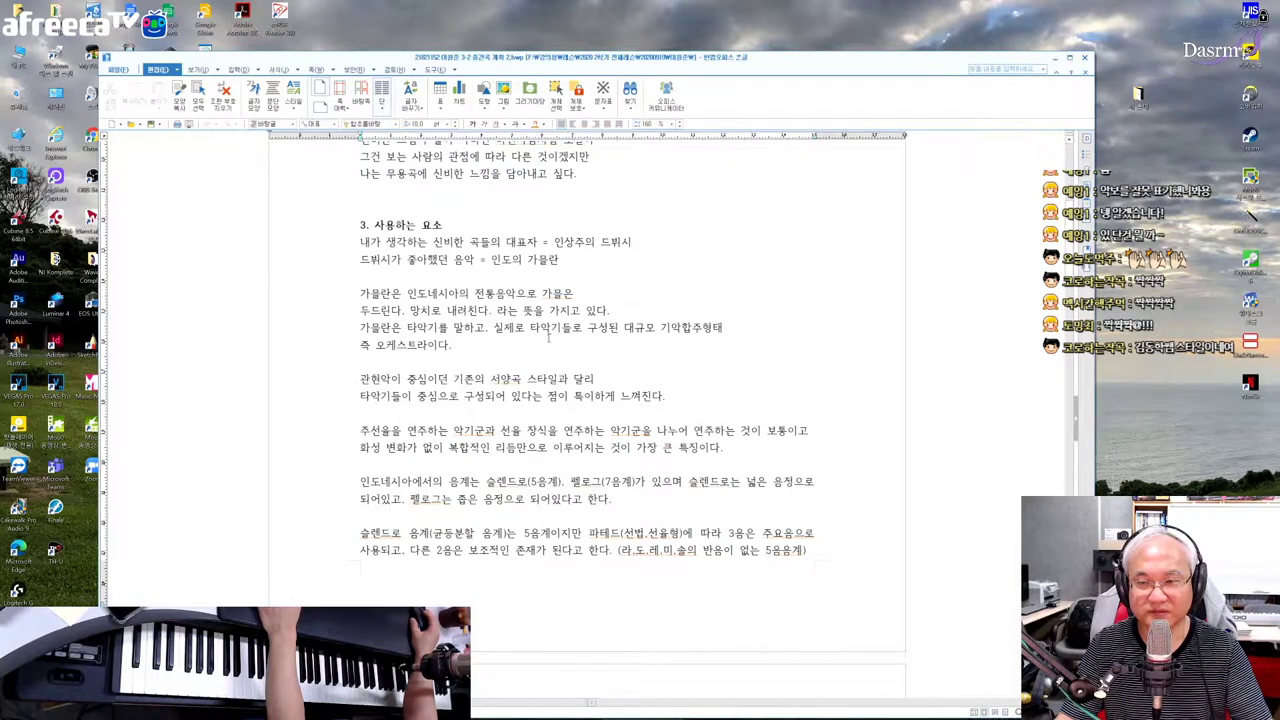
scroll(551, 337, up, 6)
scroll(556, 330, up, 2)
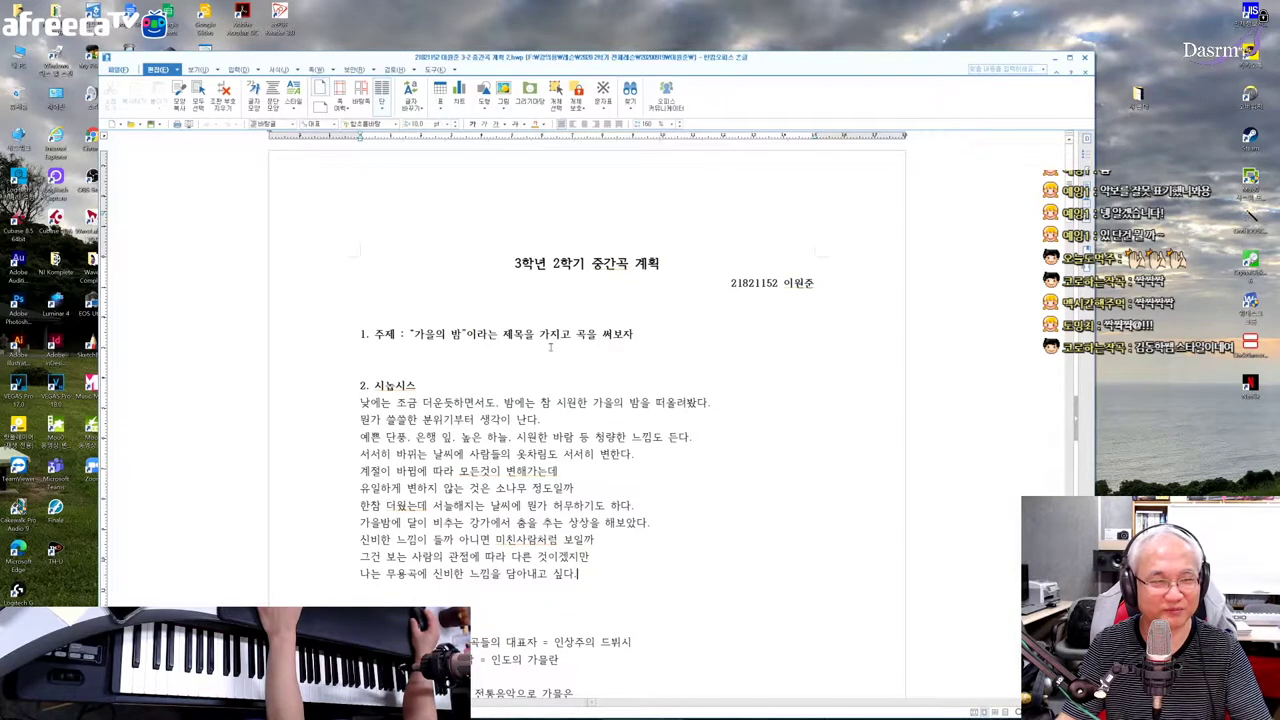
scroll(553, 337, down, 3)
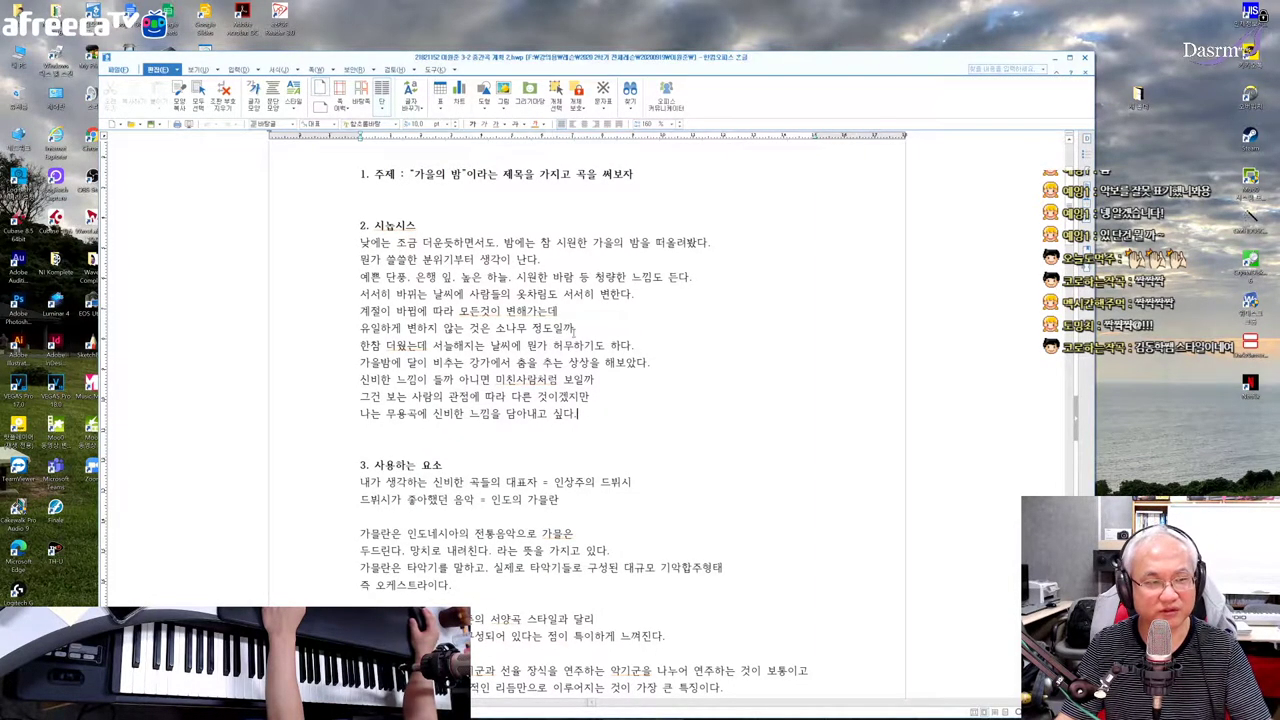
scroll(593, 338, down, 4)
scroll(593, 338, up, 3)
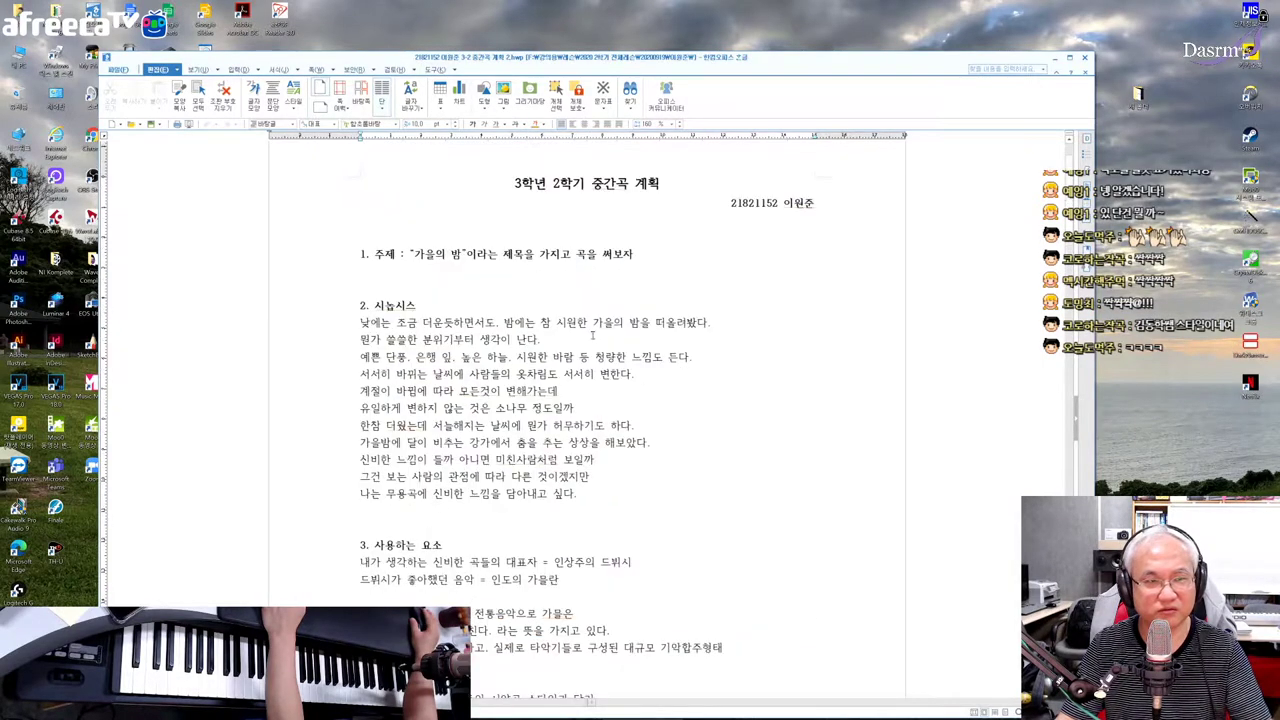
scroll(592, 334, down, 20)
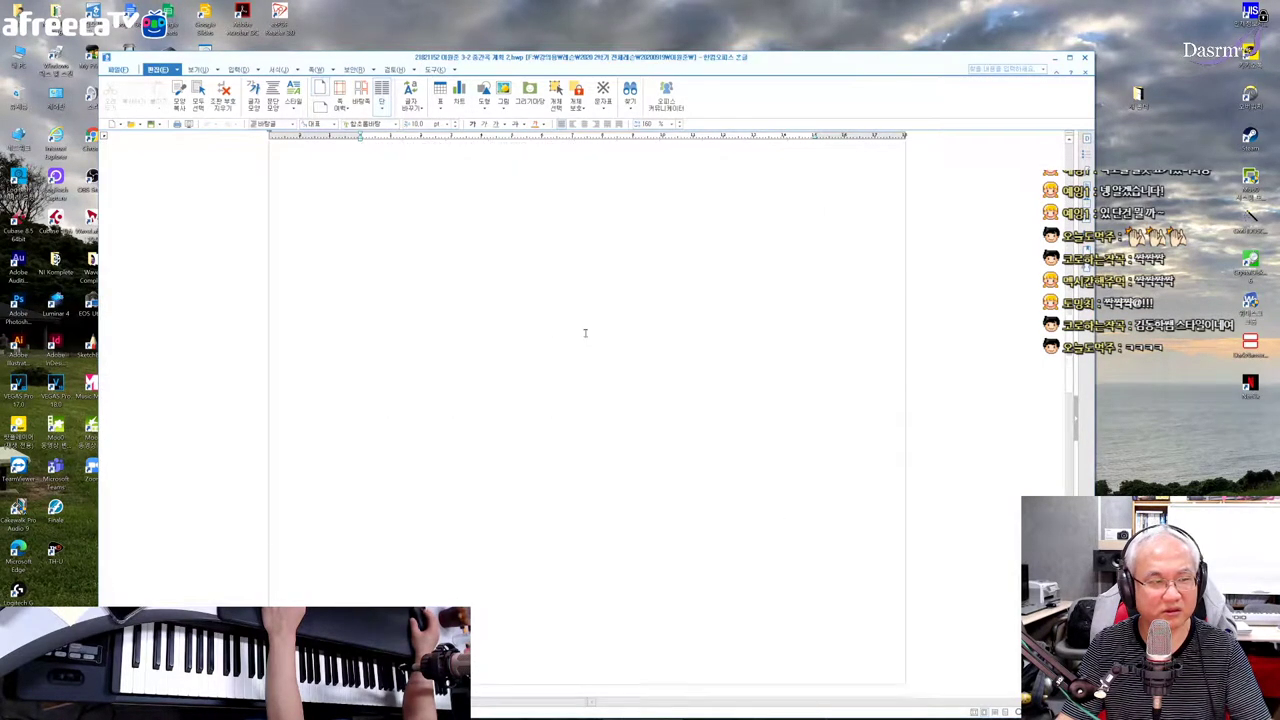
scroll(585, 333, up, 15)
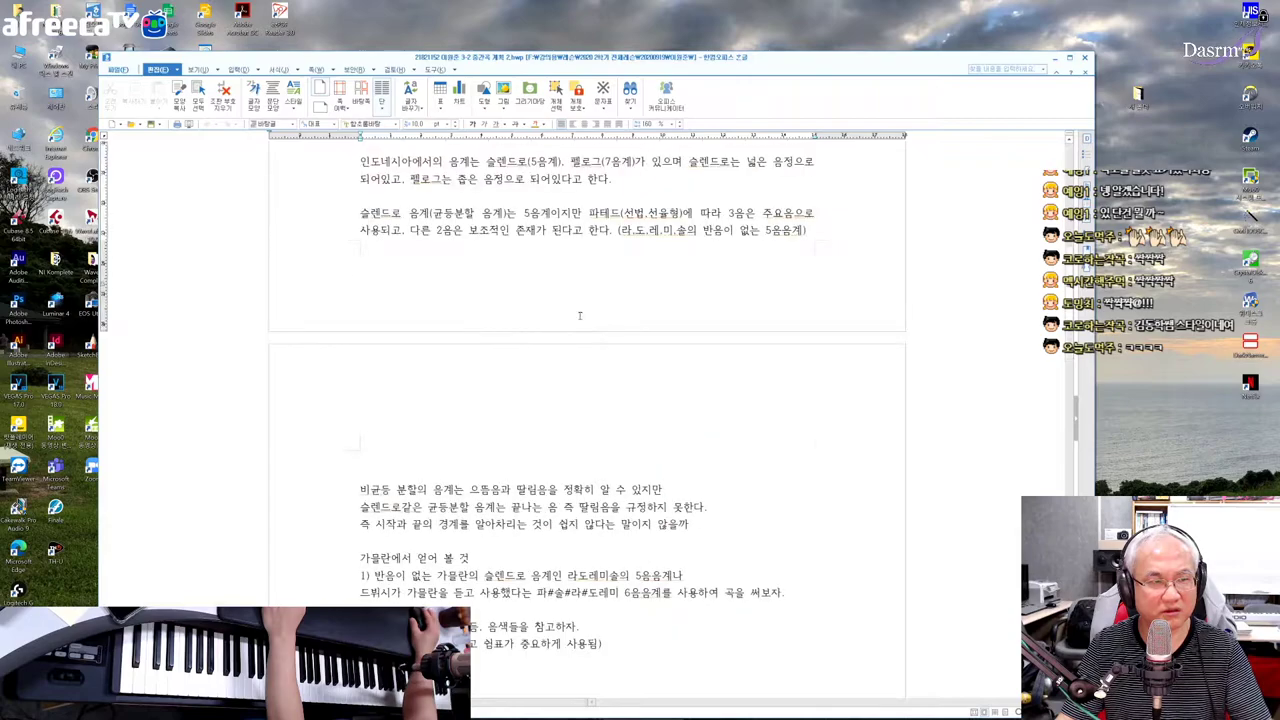
scroll(567, 364, up, 4)
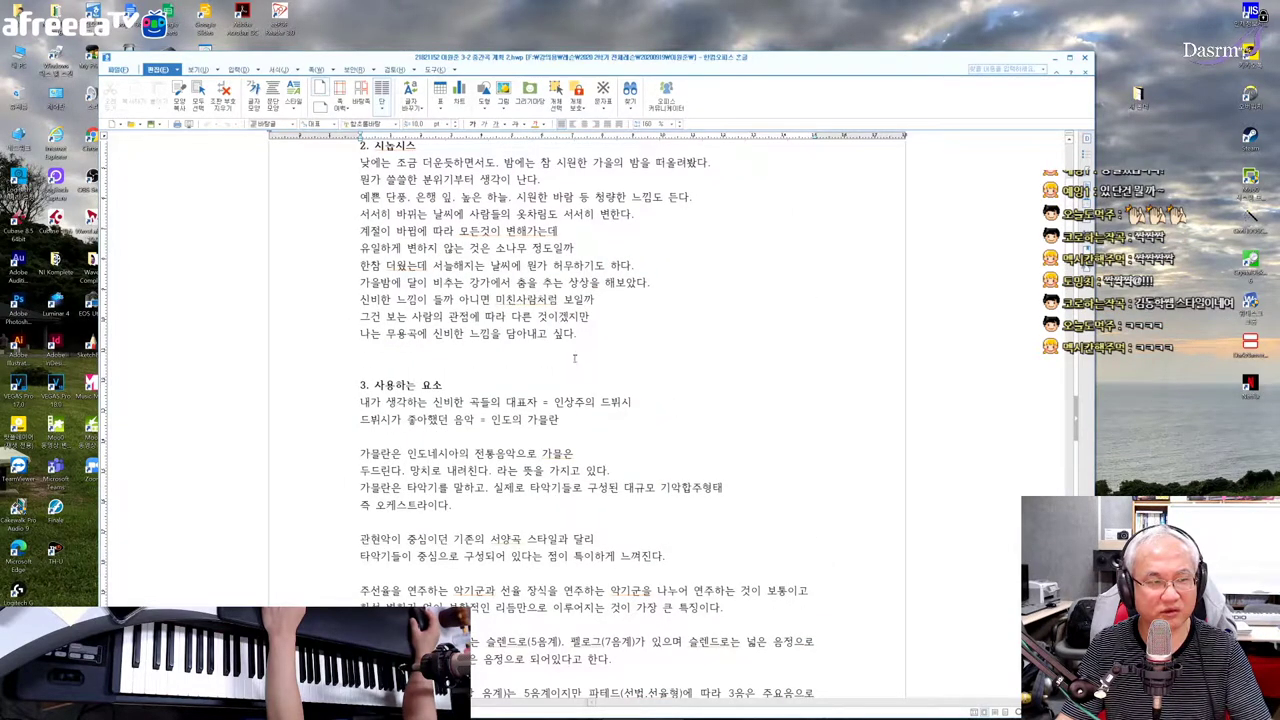
scroll(567, 364, down, 4)
scroll(567, 364, up, 1)
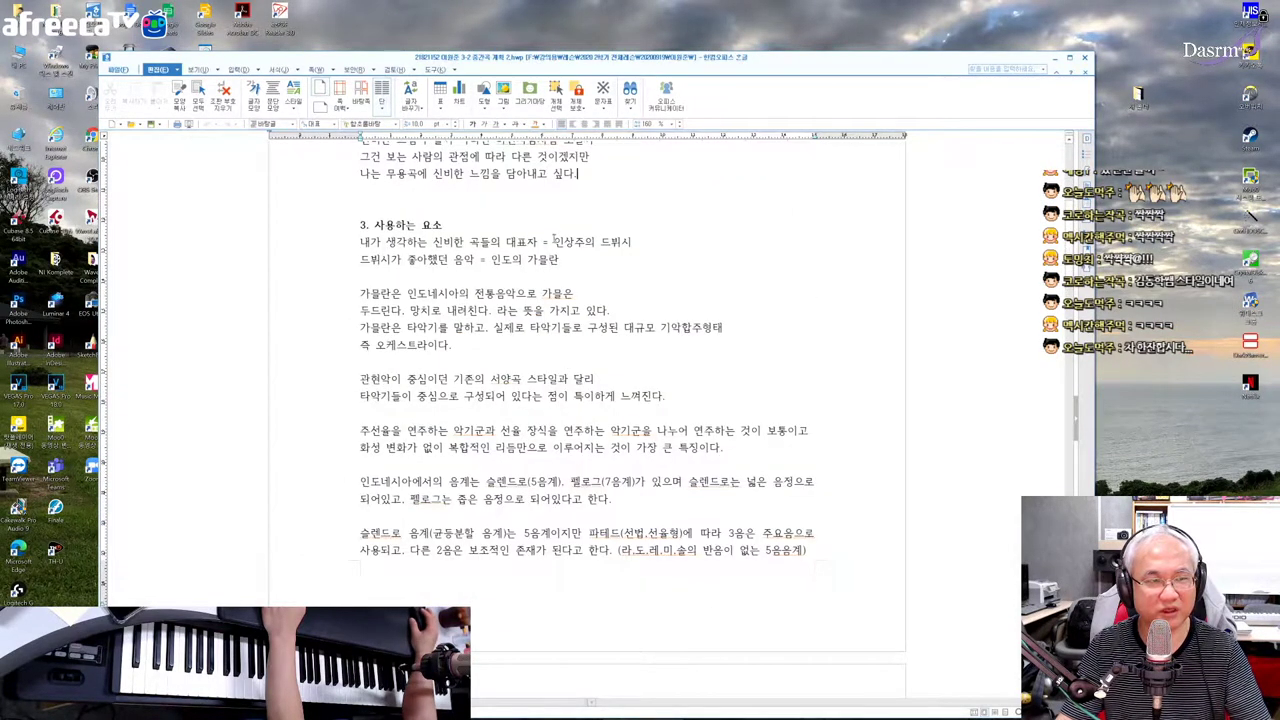
- Read the opening lines of section 3, highlighting 인상주의 드뷔시, the music Debussy liked and 인도의 가믈란
drag(553, 242, 650, 238)
click(629, 290)
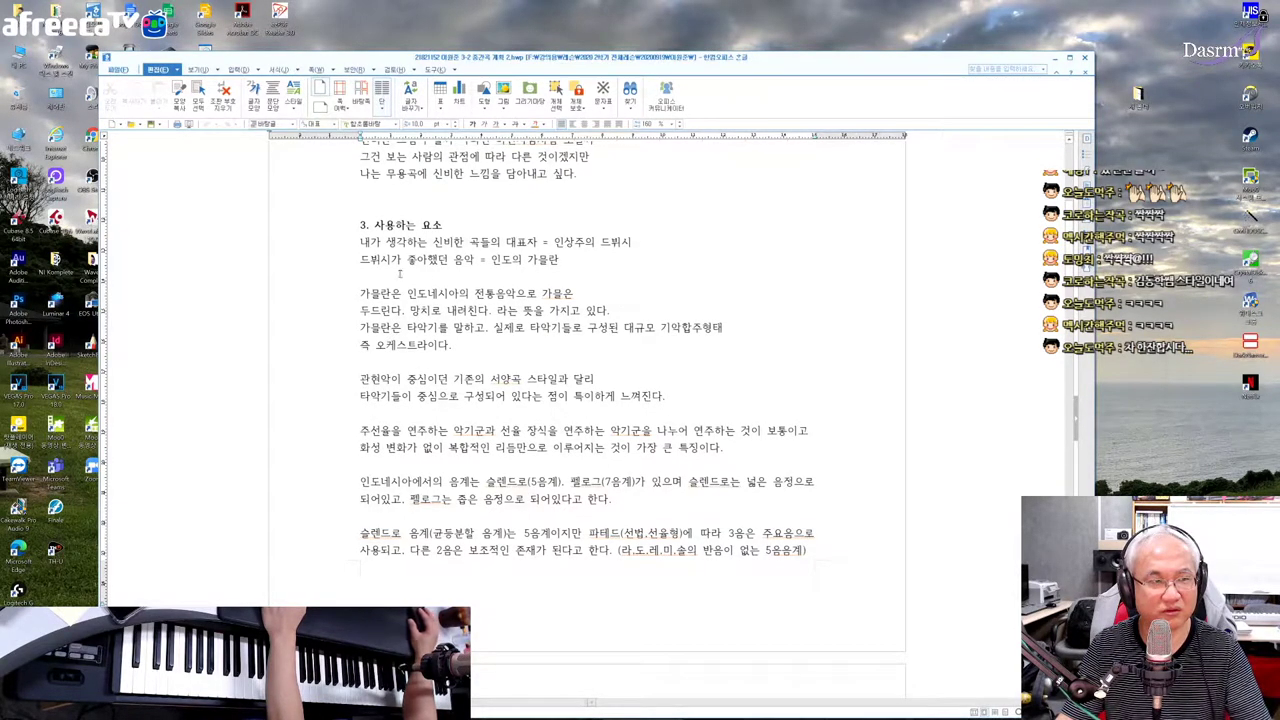
drag(409, 262, 558, 262)
click(575, 284)
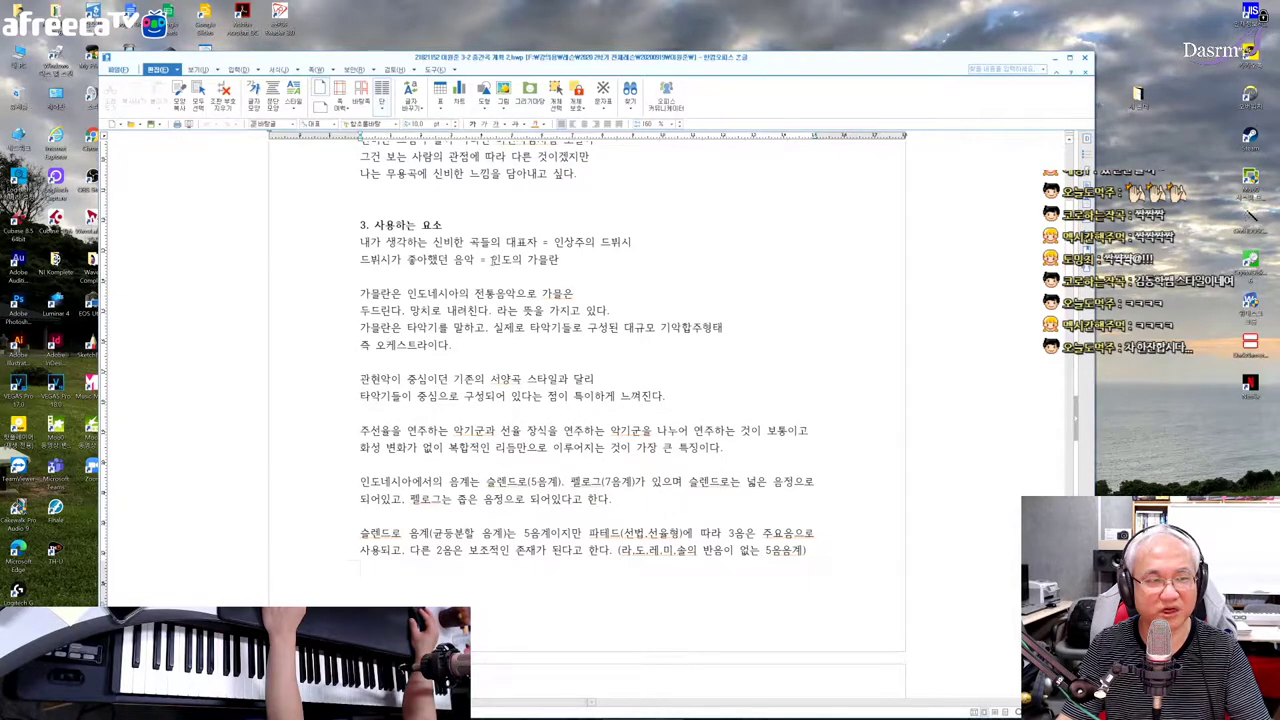
drag(493, 259, 558, 260)
click(571, 308)
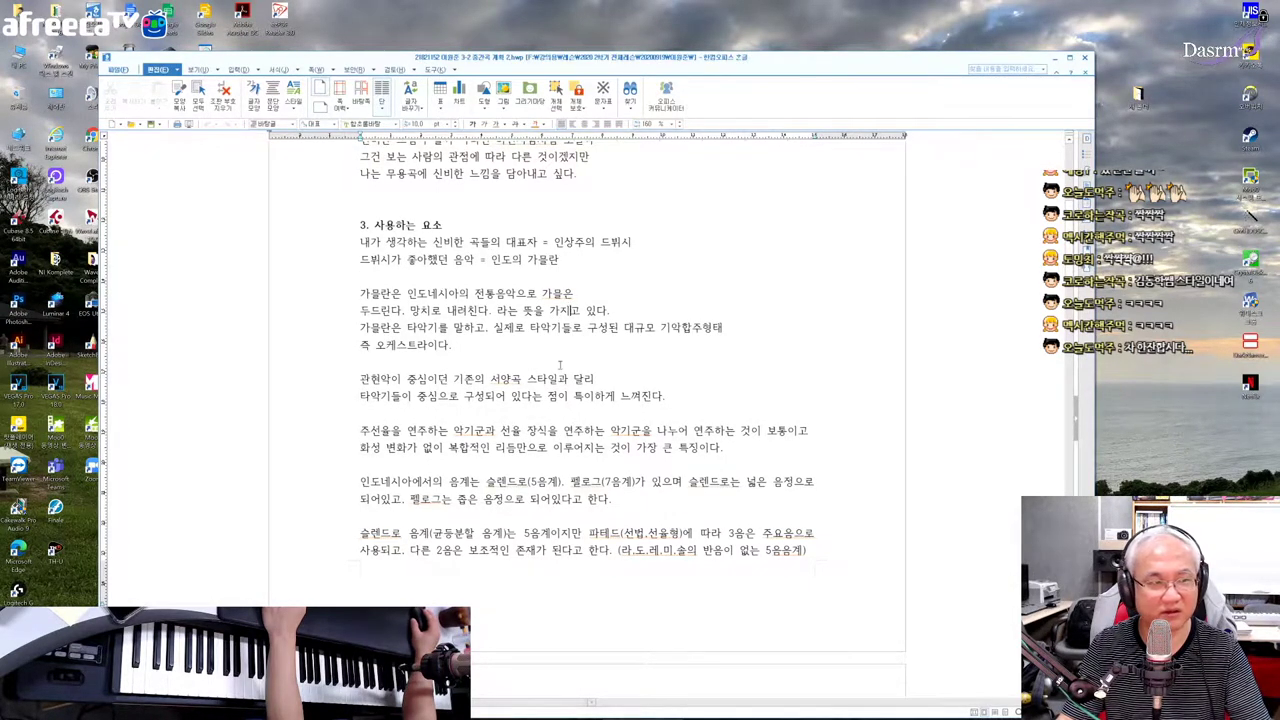
- Insert 네시아 after 인도 in the line on the music Debussy liked and highlight the passage contrasting percussion with Western style
scroll(560, 365, down, 2)
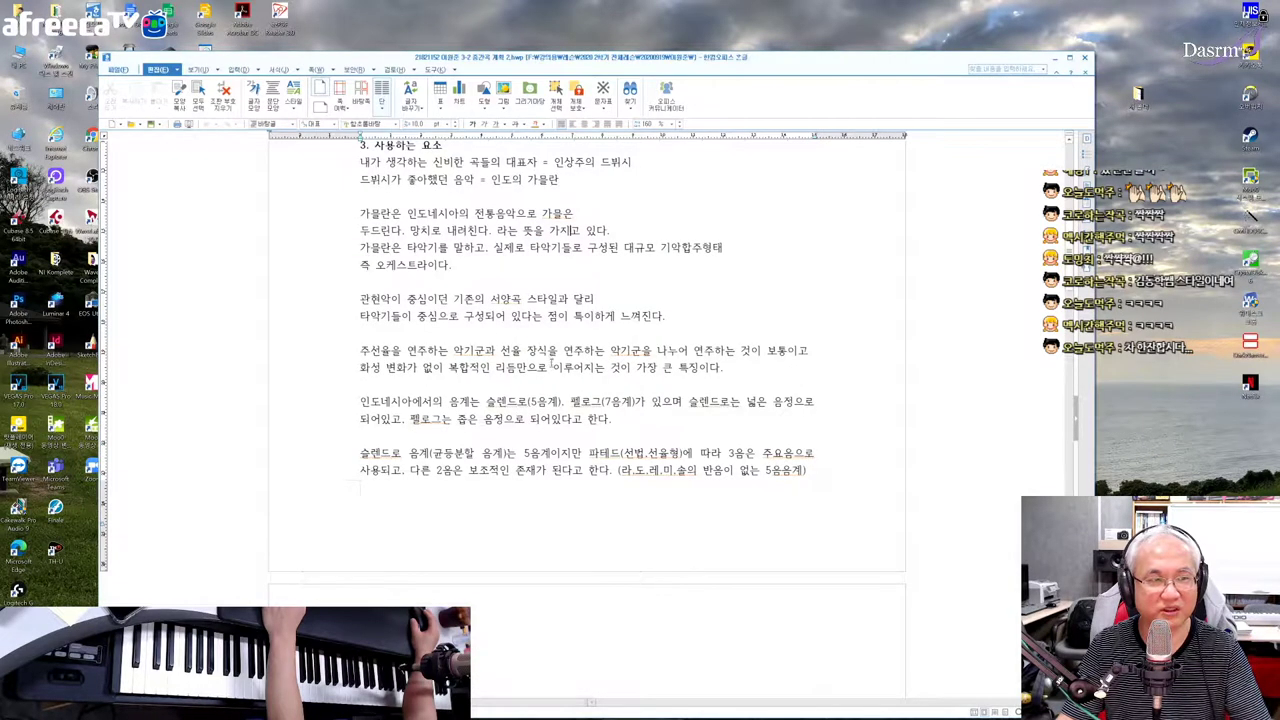
click(511, 179)
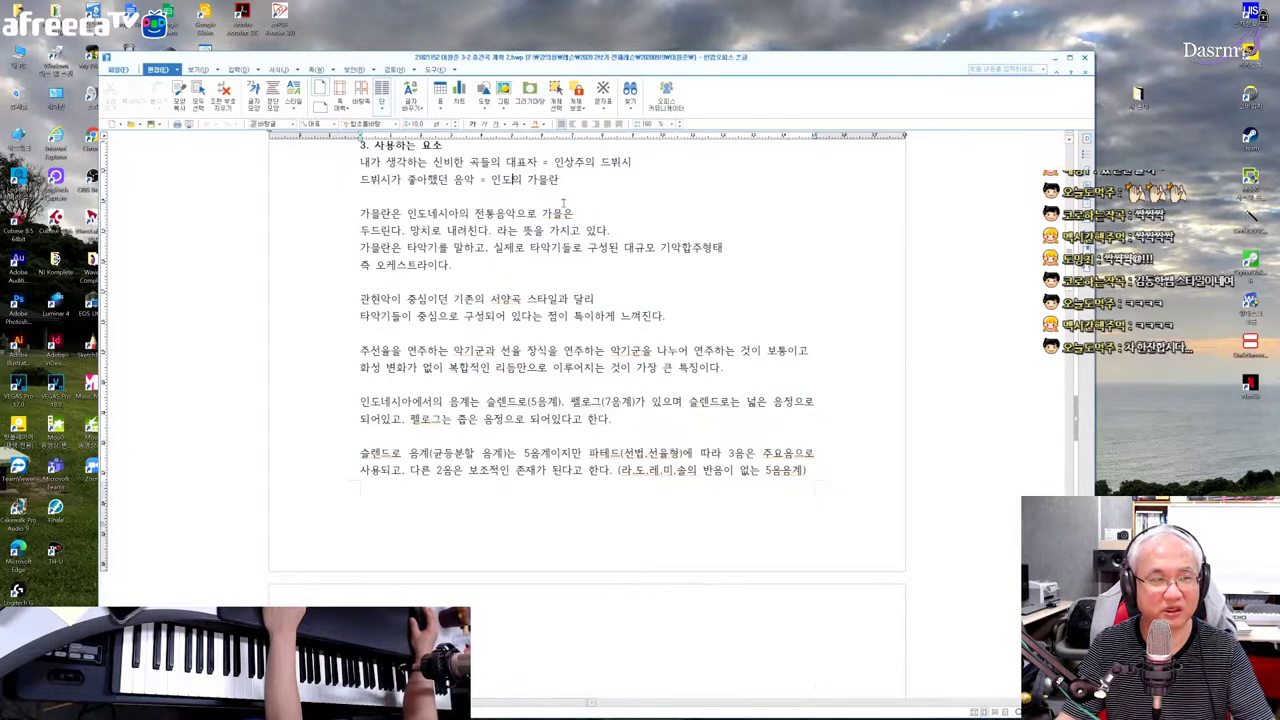
text(네시아)
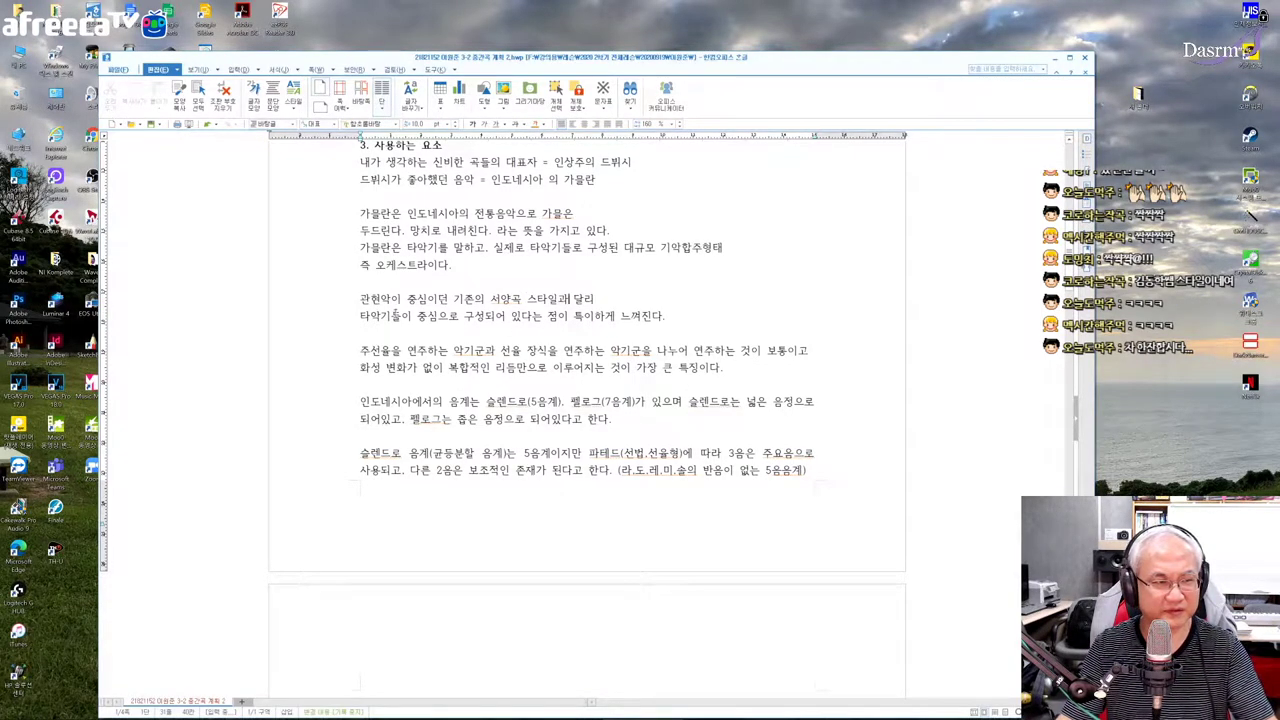
drag(410, 298, 629, 333)
click(629, 333)
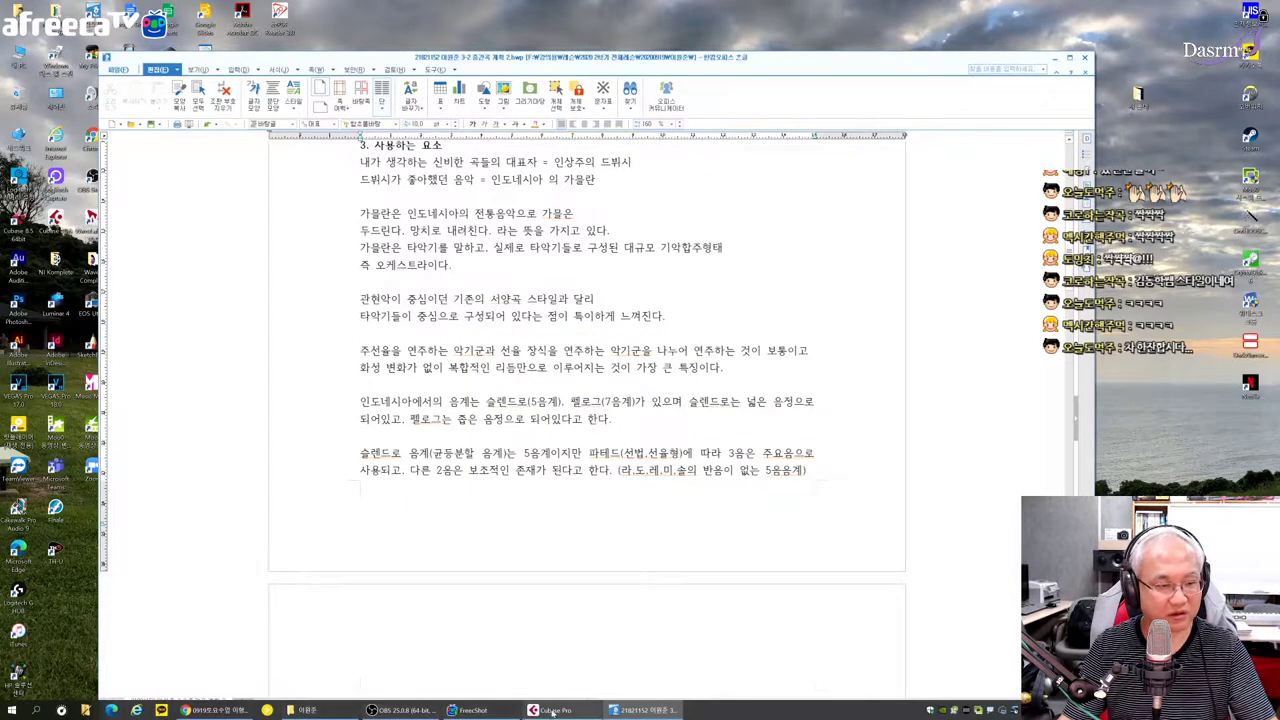
- Switch to Cubase Pro, open the Kontakt instrument of track MIDI 01 and open the Concert Pitch folder of the Balinese Gamelan library
click(562, 710)
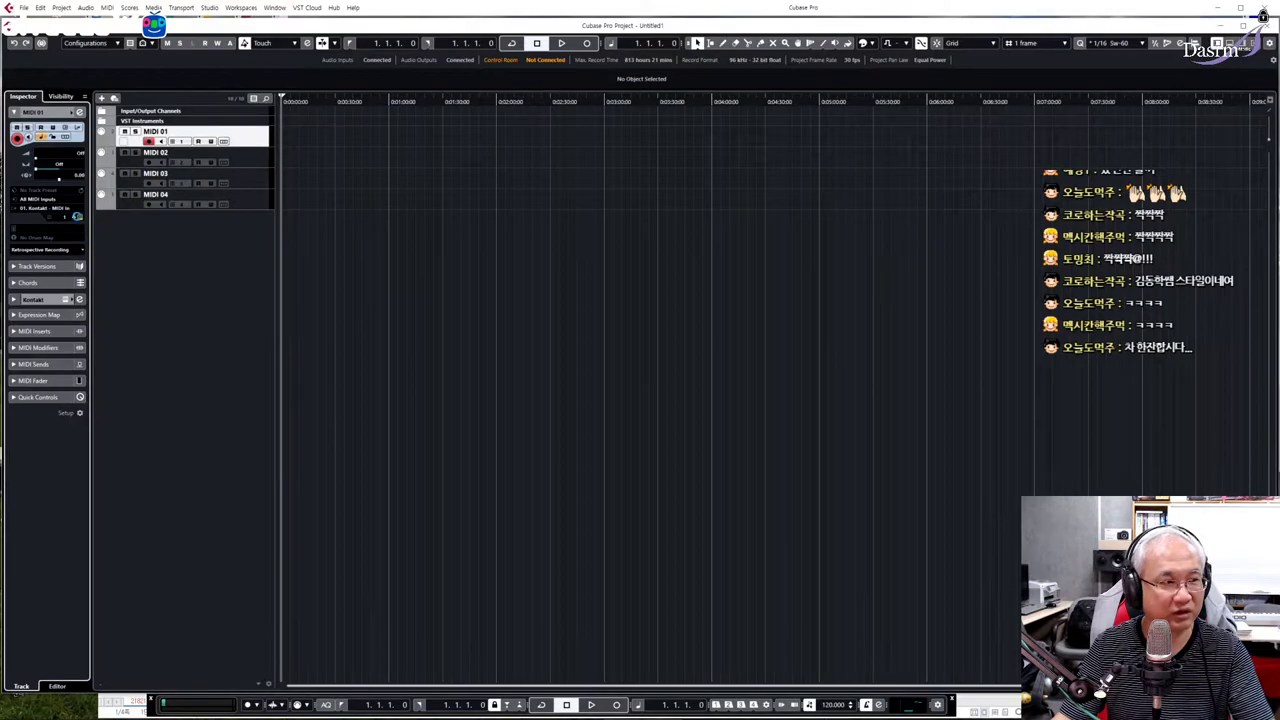
click(77, 217)
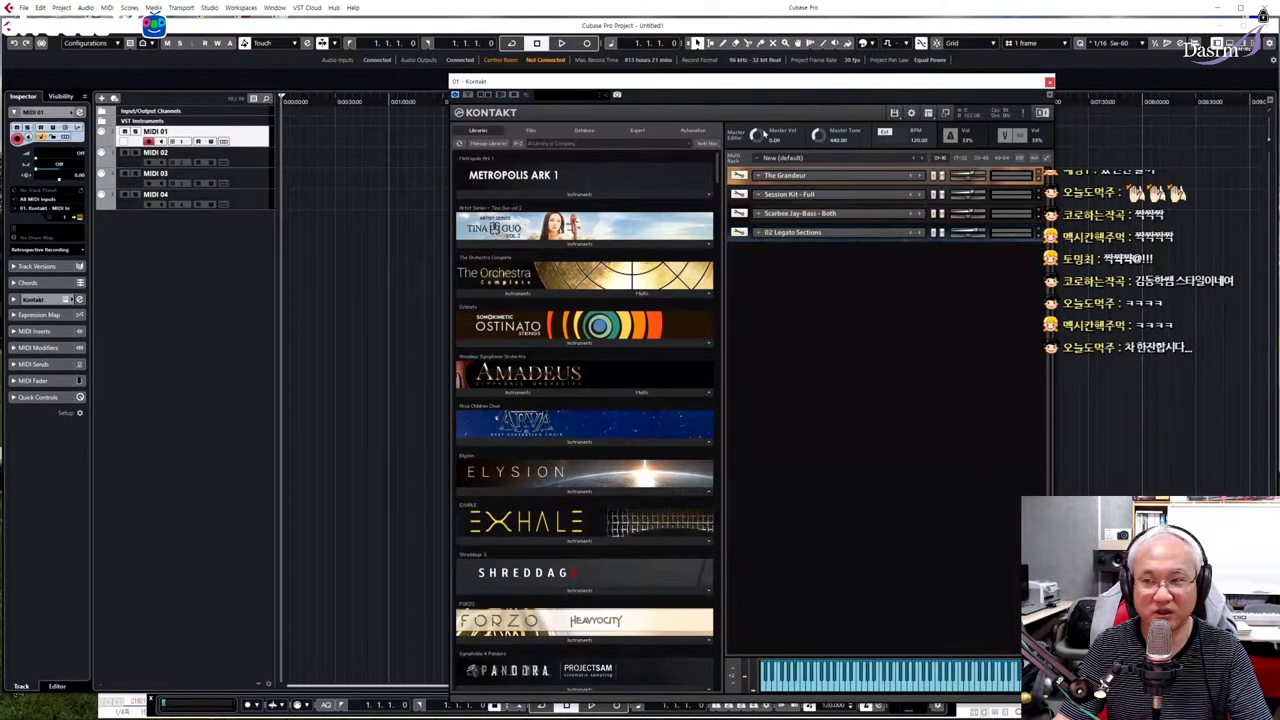
drag(717, 167, 716, 460)
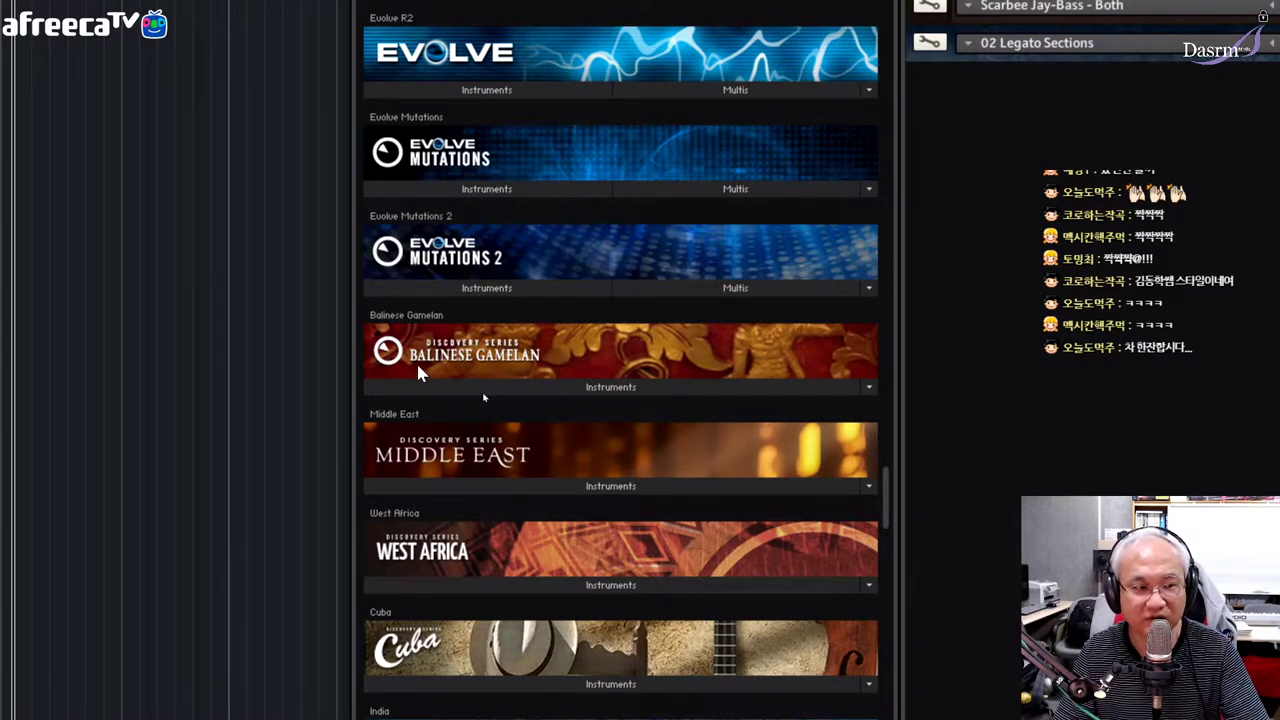
click(615, 389)
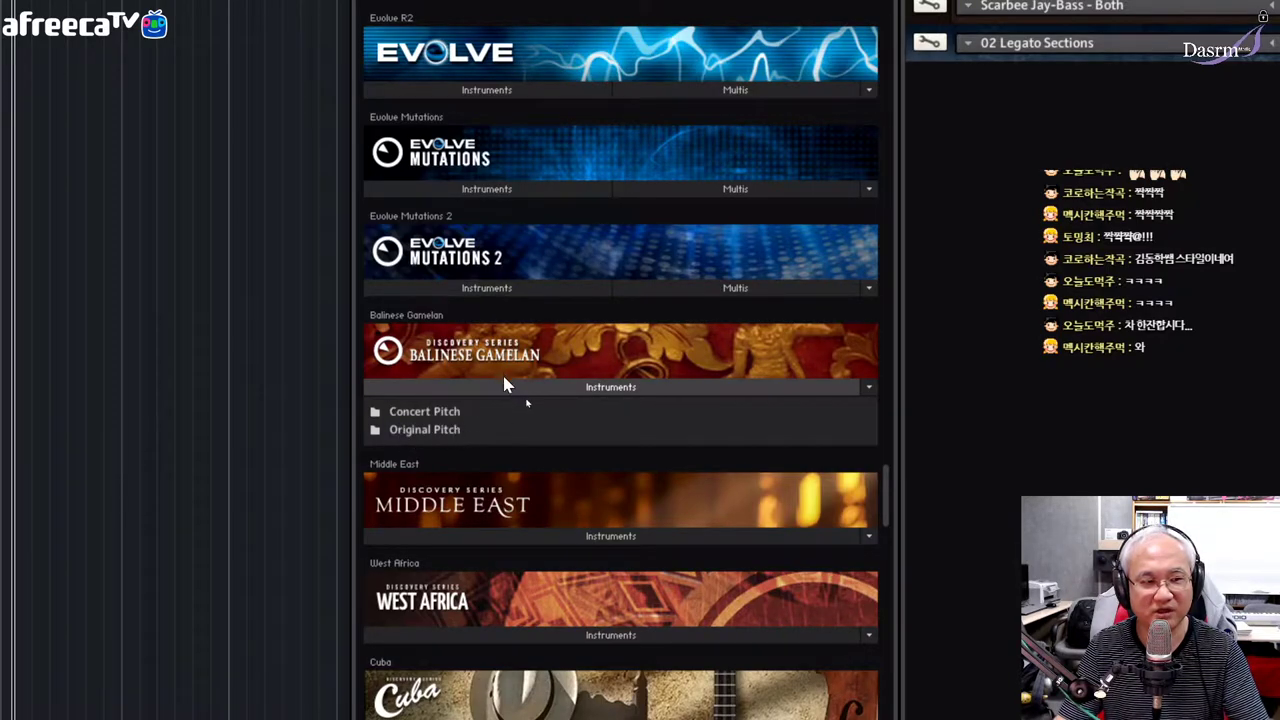
click(463, 414)
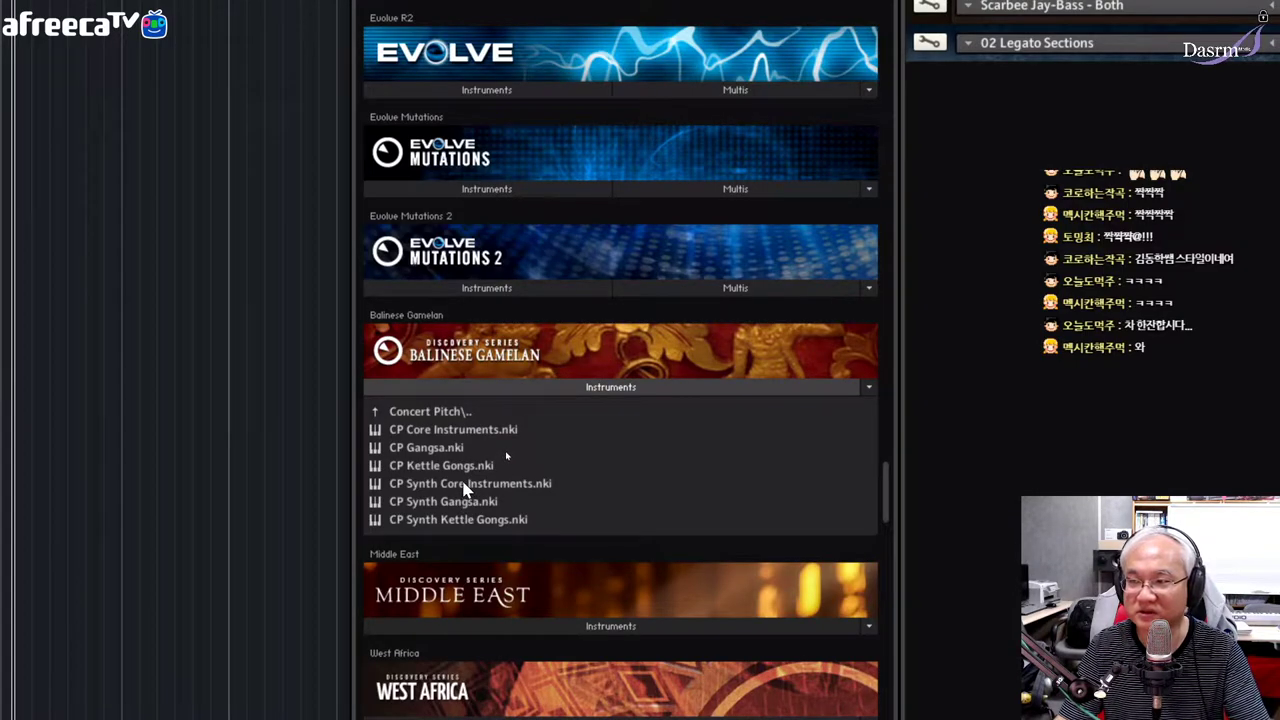
- Load CP Core Instruments.nki into the Kontakt rack and set track MIDI 01 to MIDI channel 5
click(455, 432)
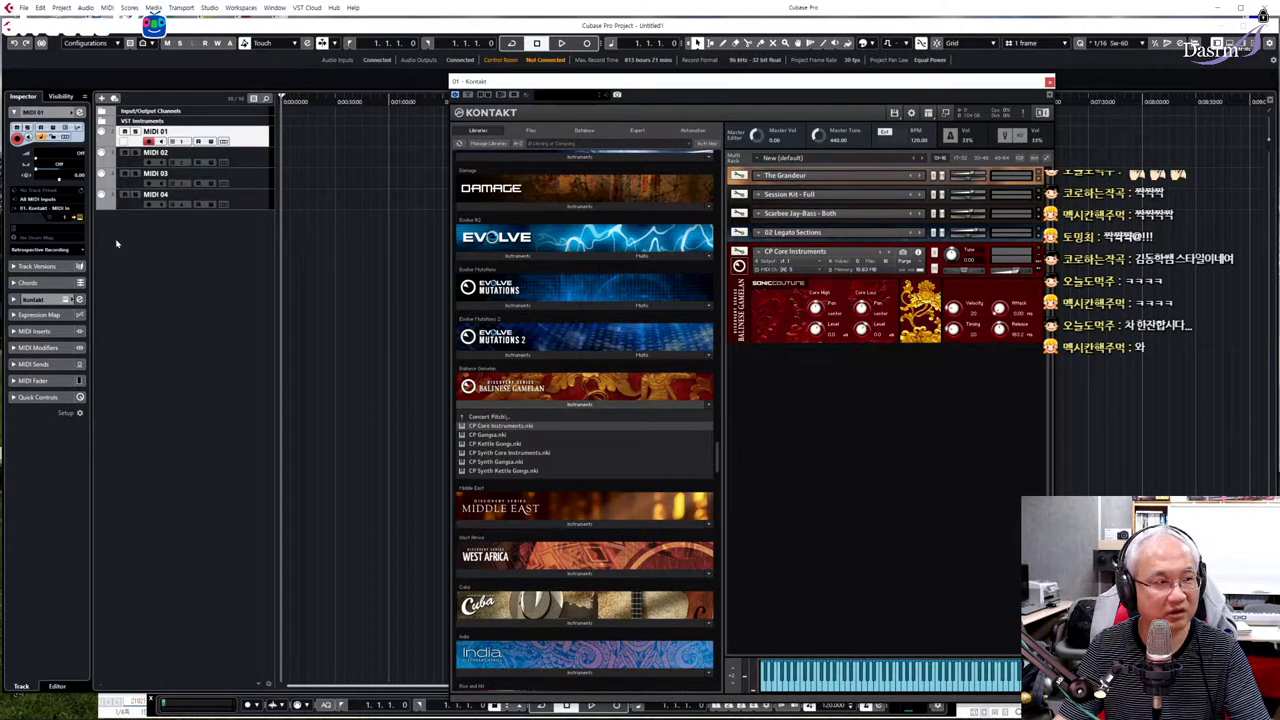
click(63, 220)
click(80, 283)
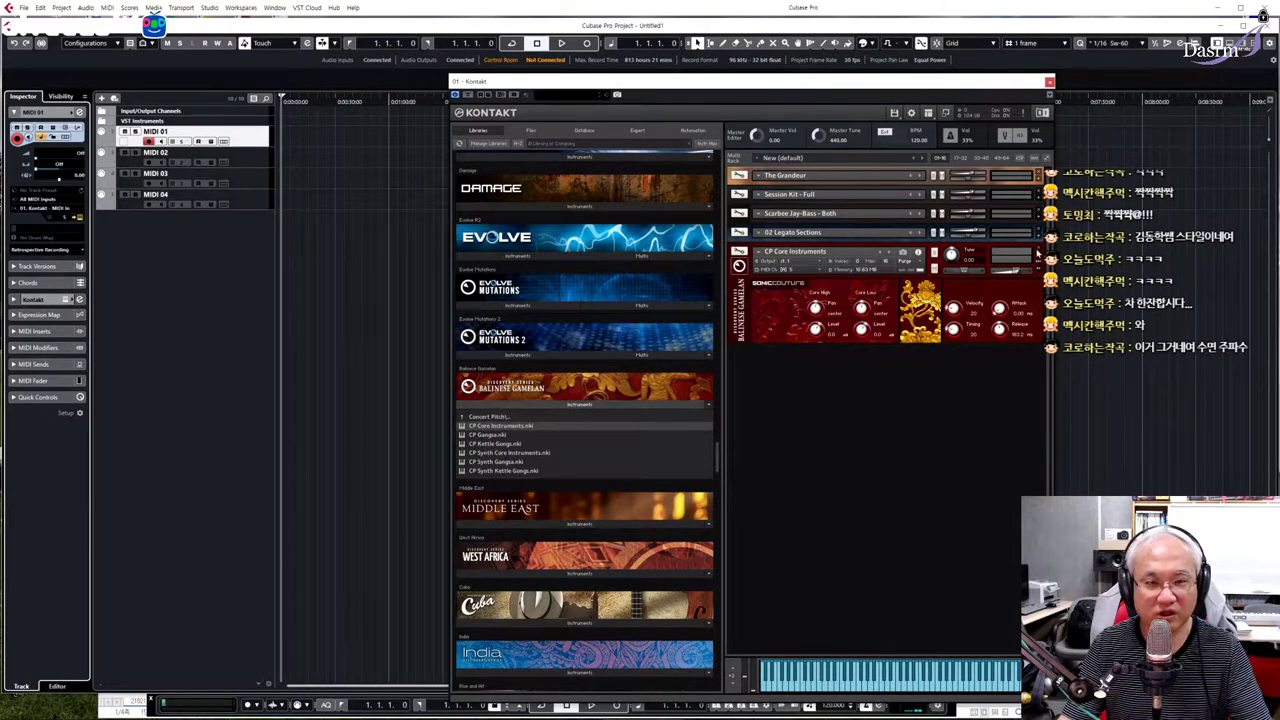
- Unload CP Core Instruments, then audition CP Gangsa and CP Kettle Gongs one after the other, removing each from the rack
click(1038, 252)
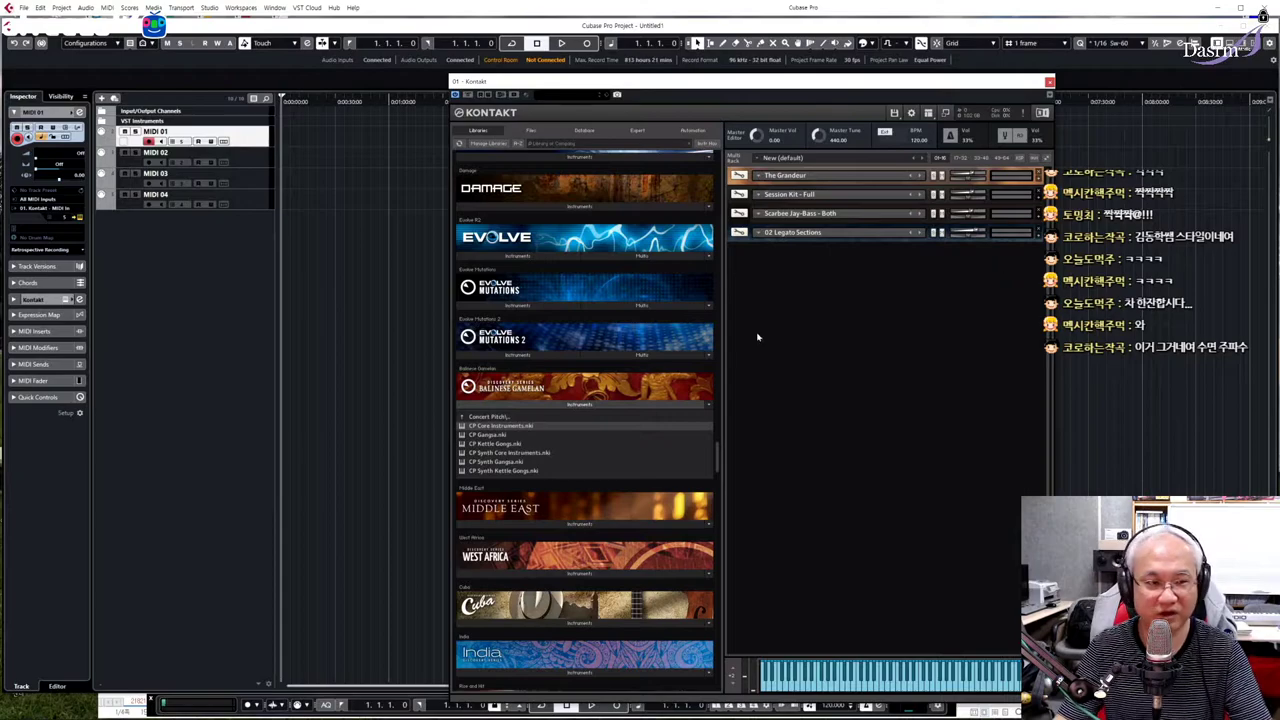
double_click(519, 435)
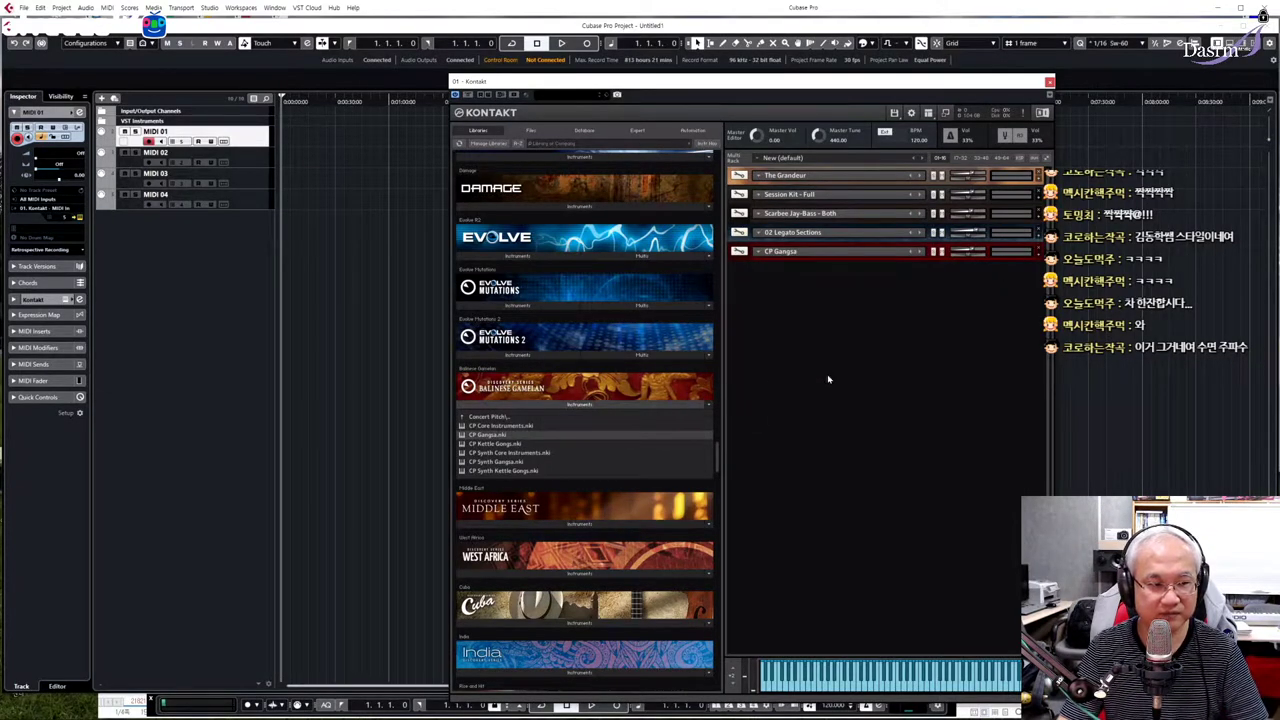
click(1034, 252)
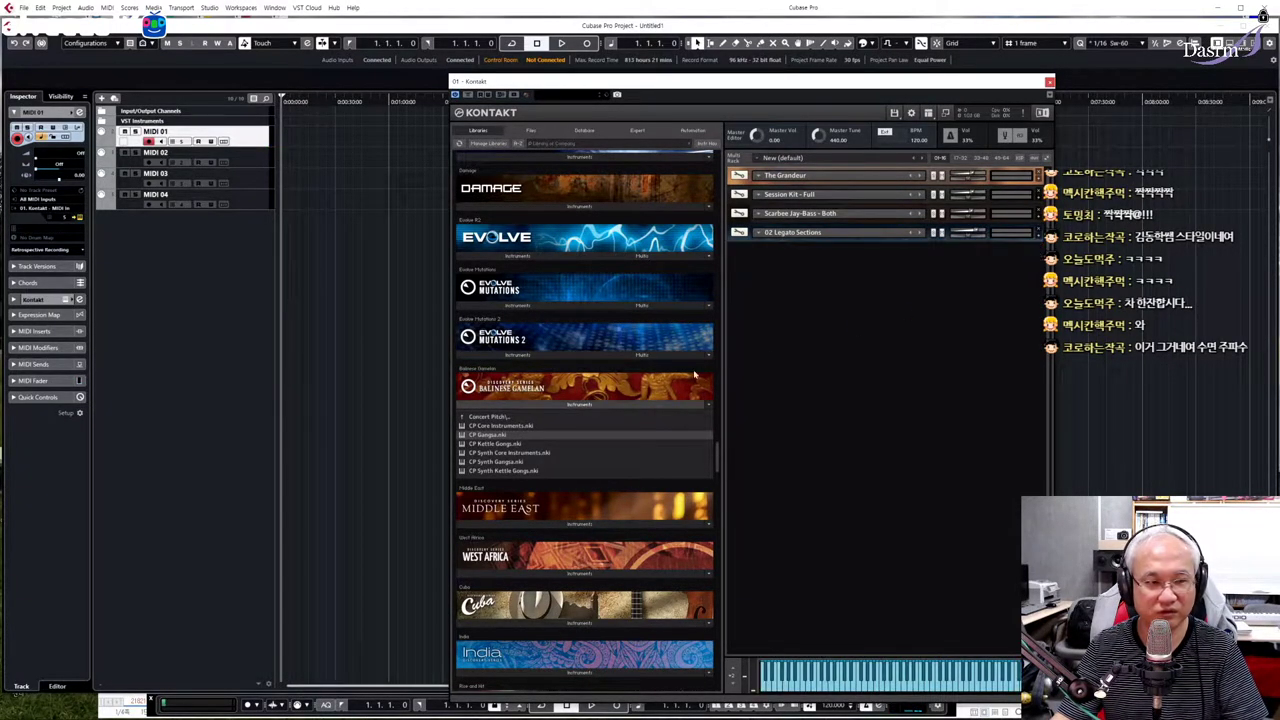
double_click(519, 446)
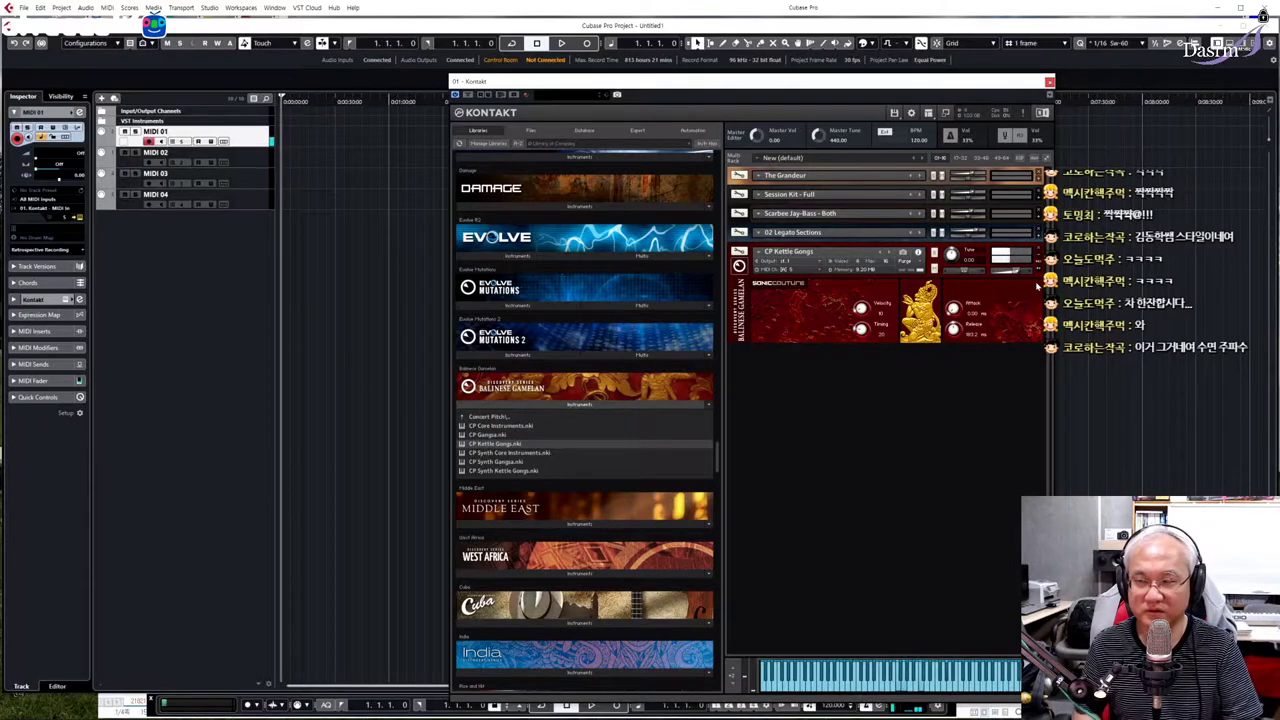
click(1040, 251)
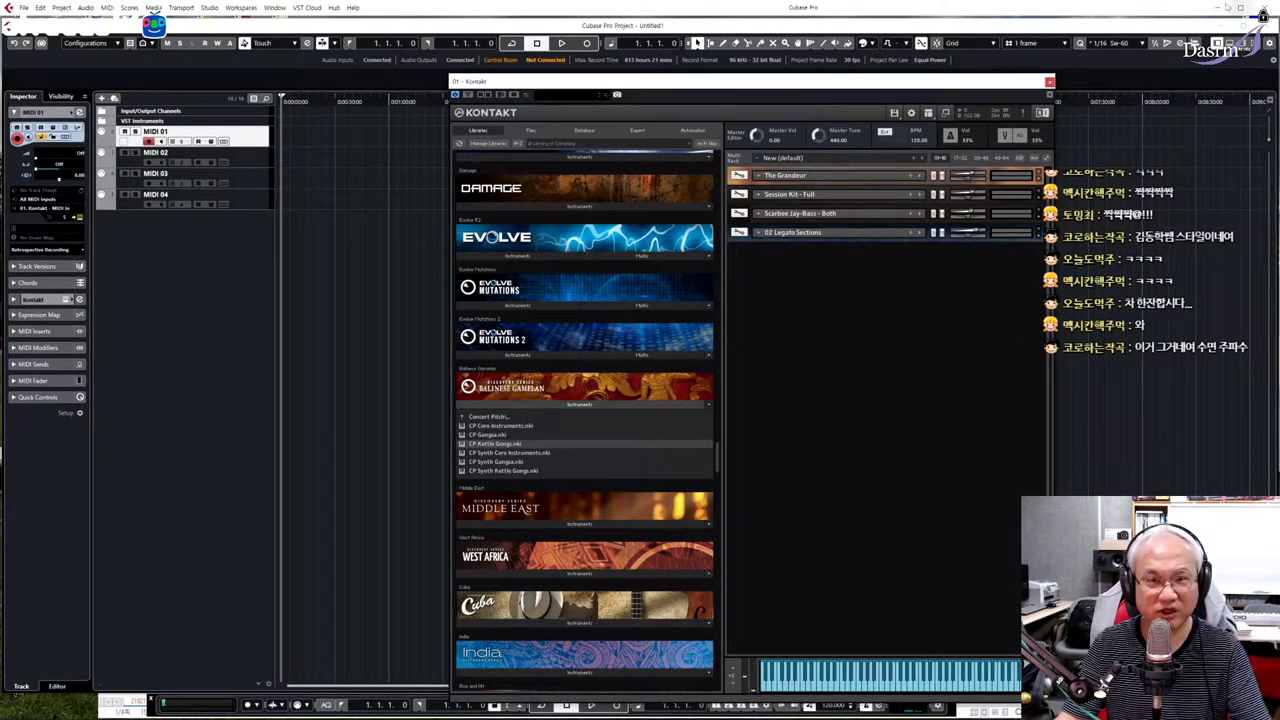
- Return to the Hangul plan document and read the paragraph on Indonesian scales, highlighting 슬렌드로(5음계) and 펠로그(7음계)
click(1219, 7)
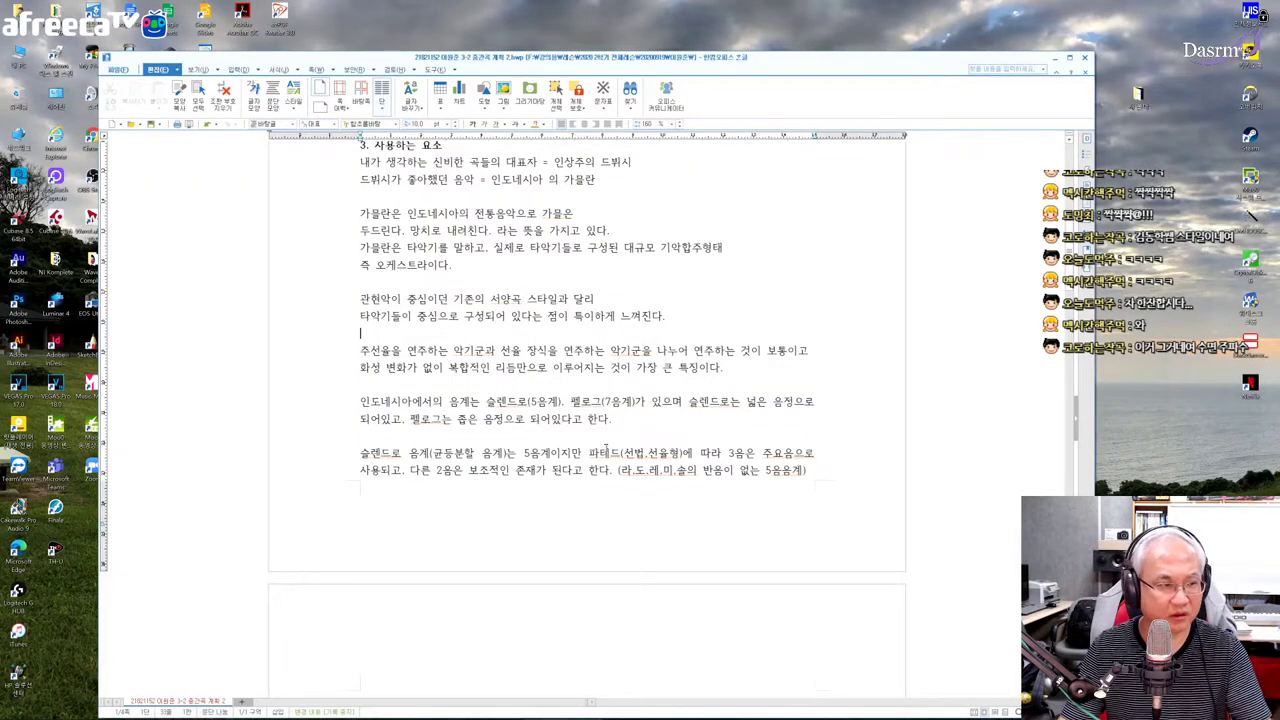
scroll(607, 420, down, 2)
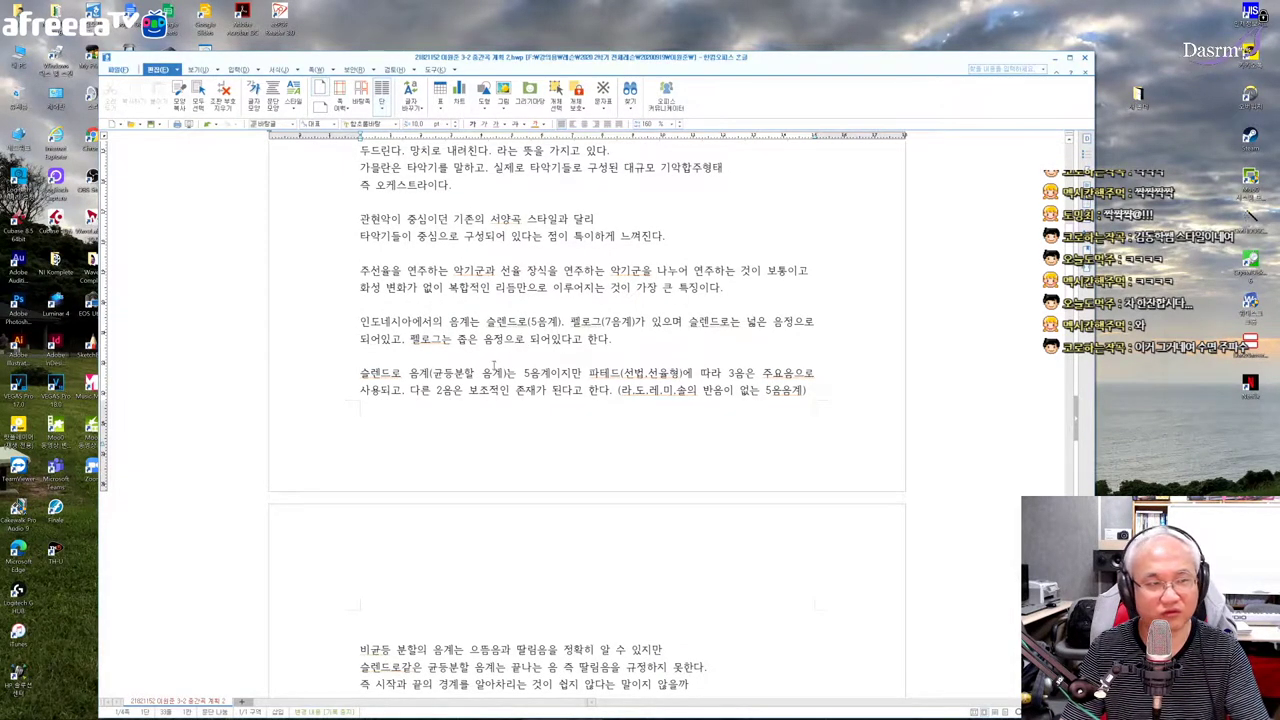
drag(410, 321, 632, 322)
click(573, 338)
click(571, 321)
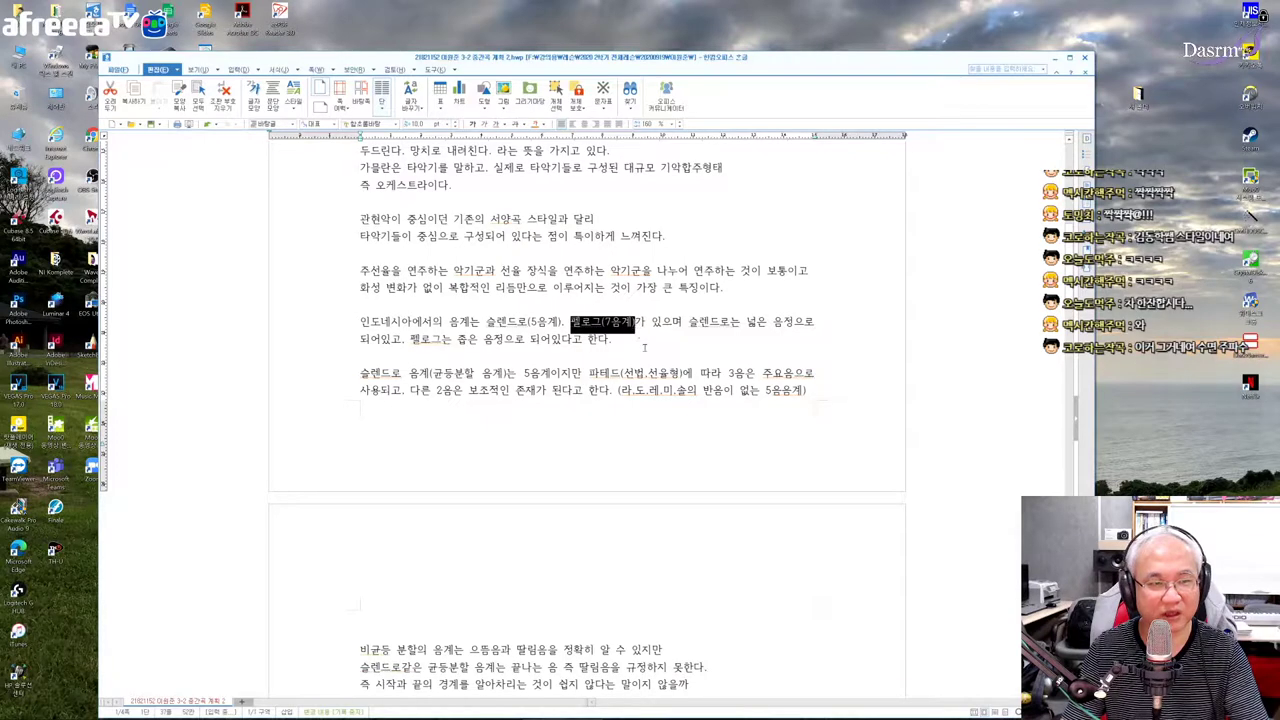
click(632, 322)
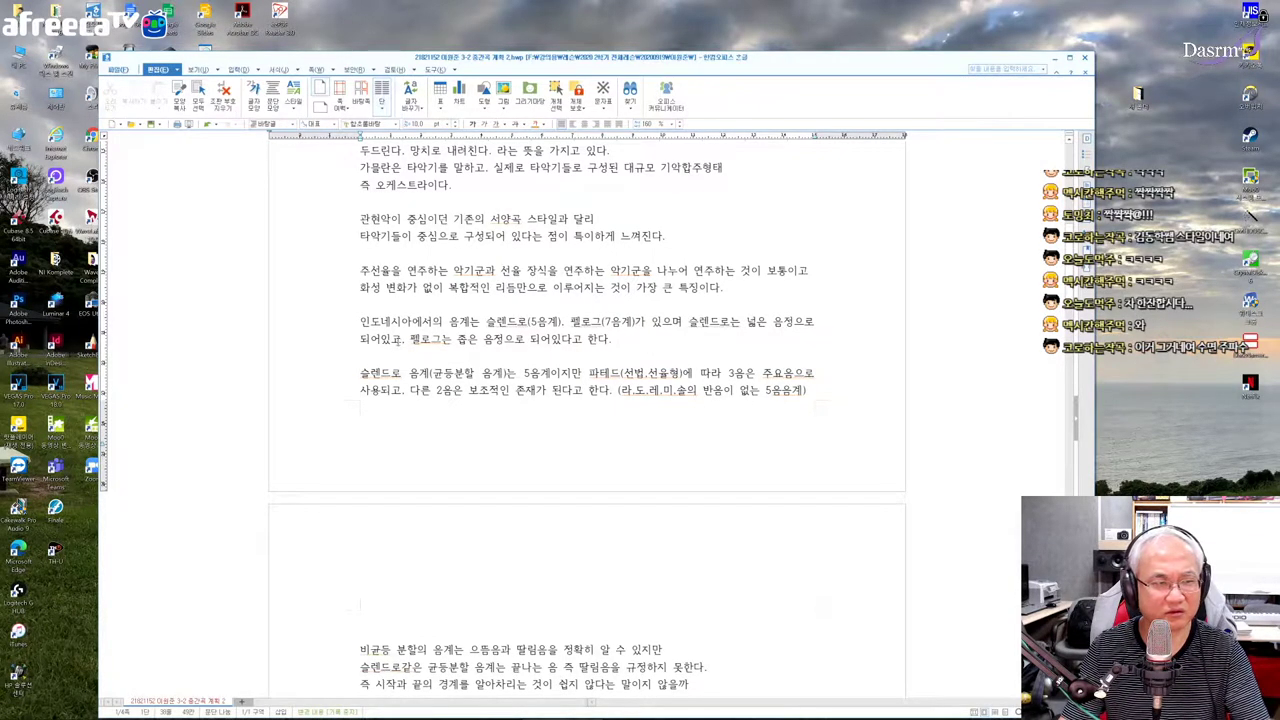
- Read how the widths of the 슬렌드로 and 펠로그 intervals are described, marking the passage while reading
drag(399, 340, 360, 319)
click(552, 340)
click(484, 340)
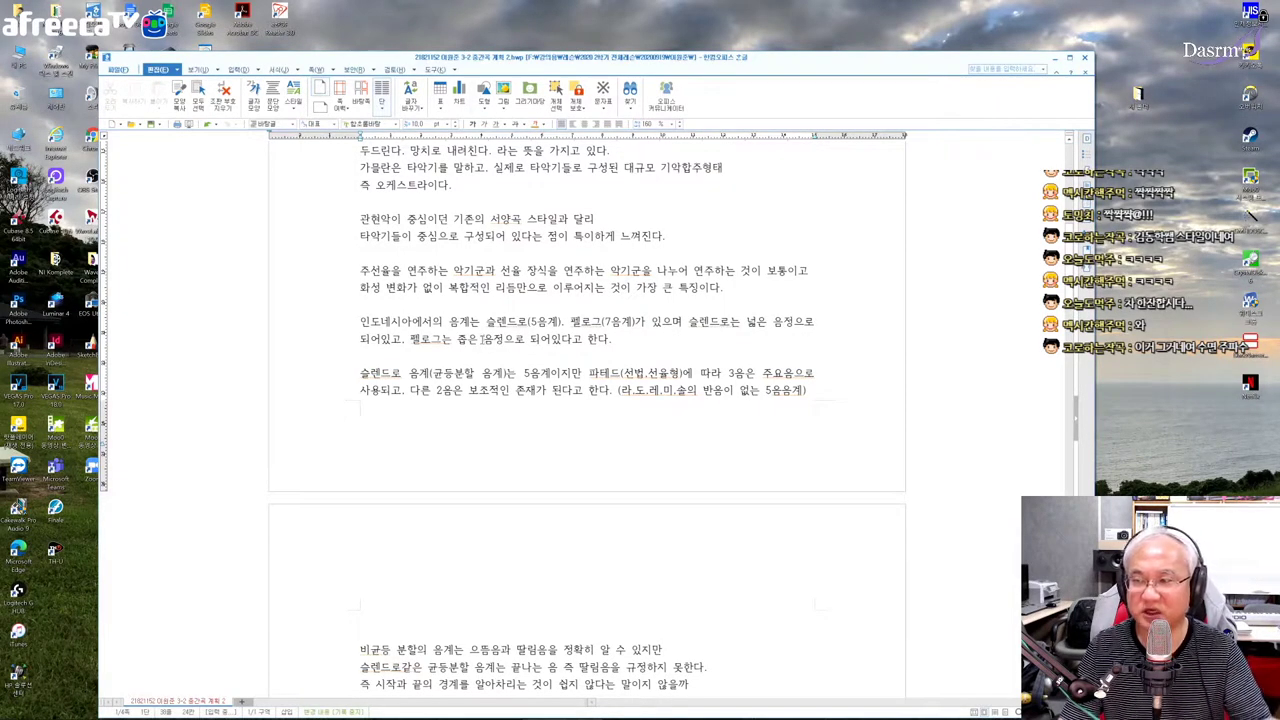
drag(487, 322, 637, 323)
click(639, 347)
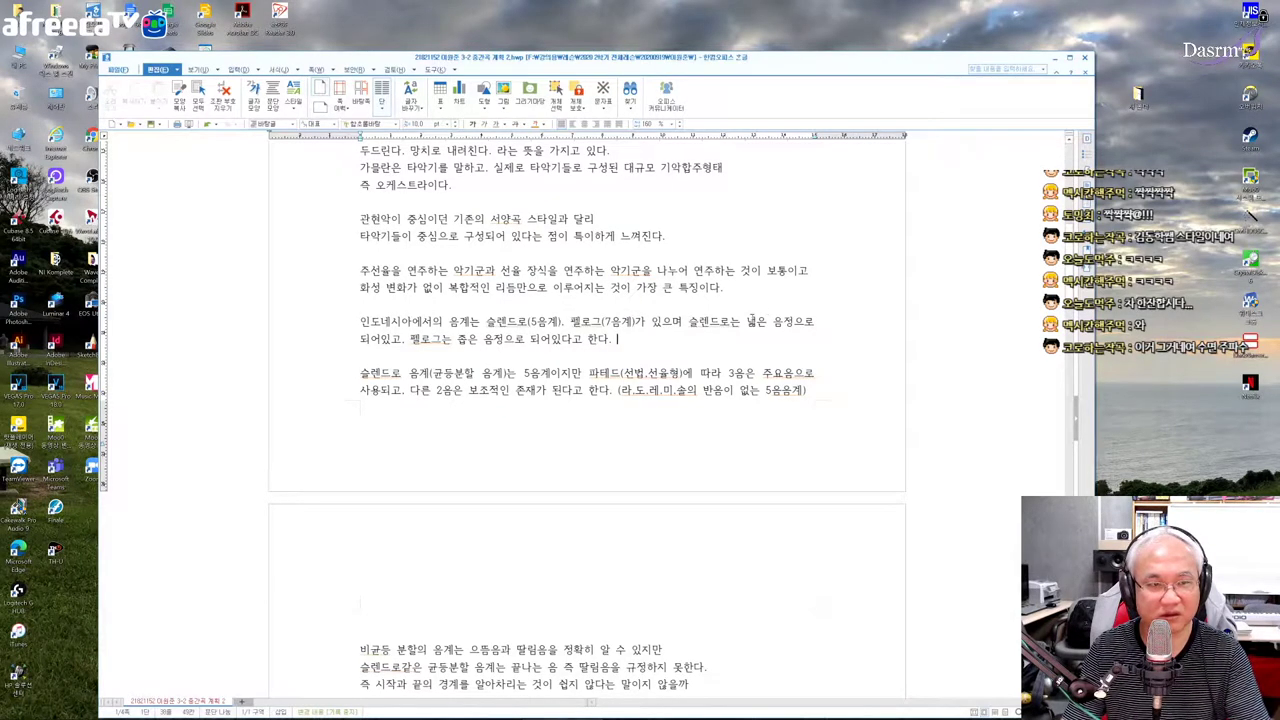
drag(745, 321, 618, 345)
click(360, 355)
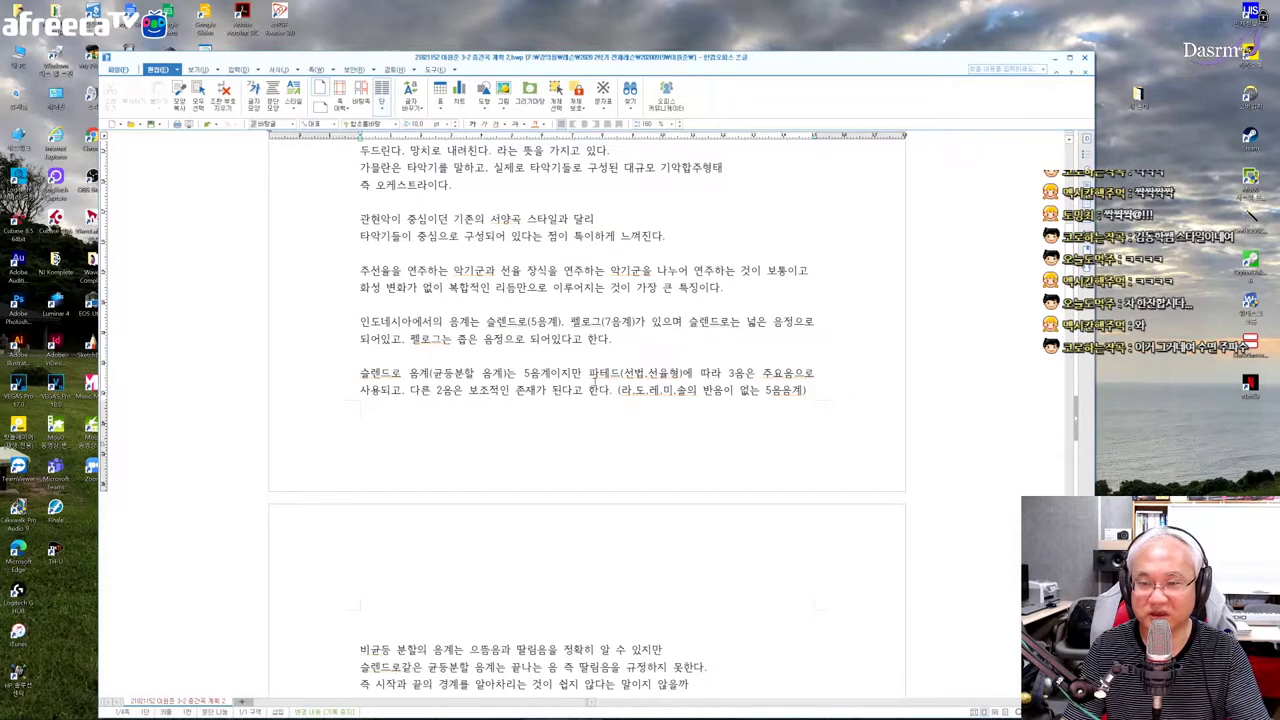
- Read the notes on unequal and equal scale division and the two points under 가믈란에서 얻어 볼 것, highlighting 가믈란
scroll(590, 382, down, 3)
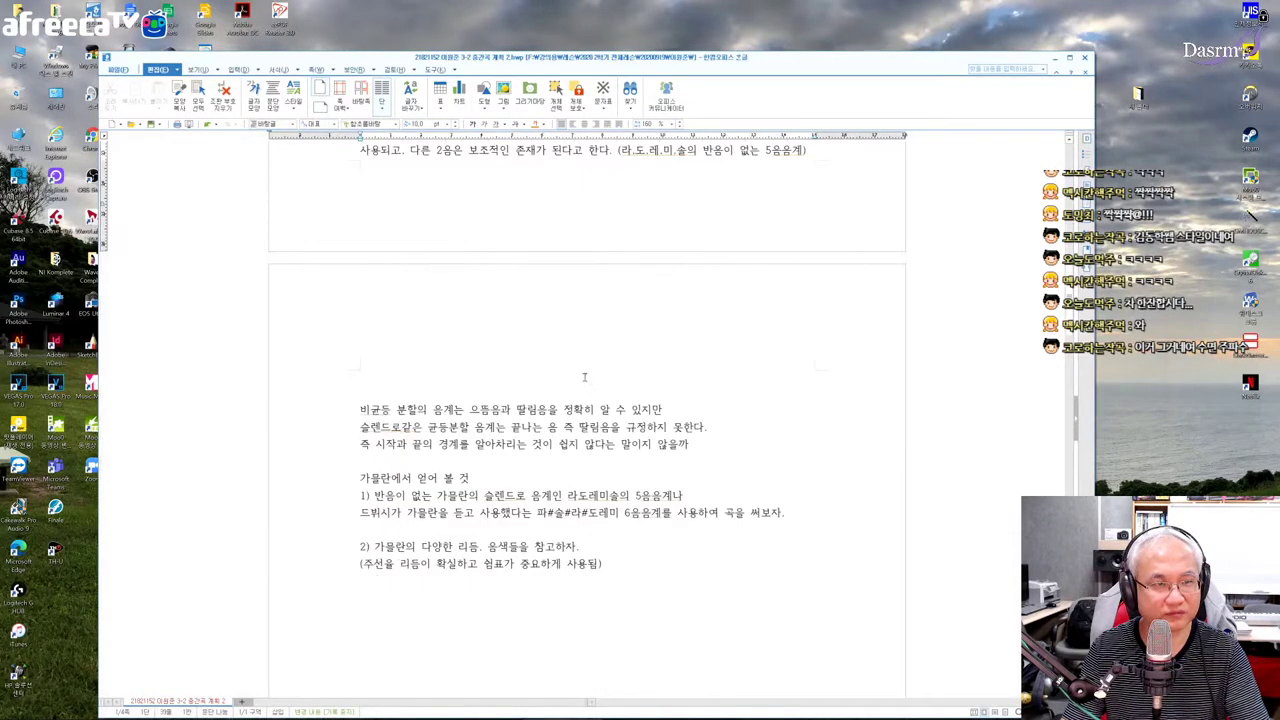
scroll(571, 378, down, 2)
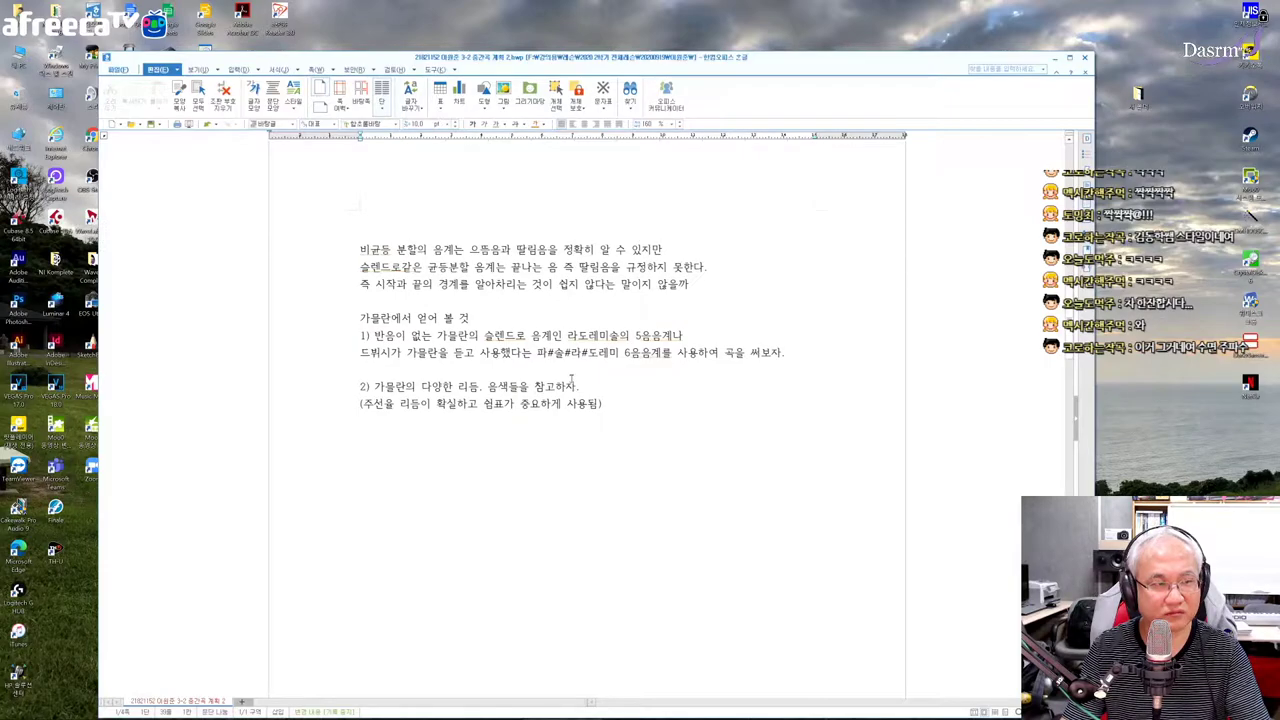
drag(368, 250, 751, 368)
click(751, 368)
drag(412, 400, 374, 388)
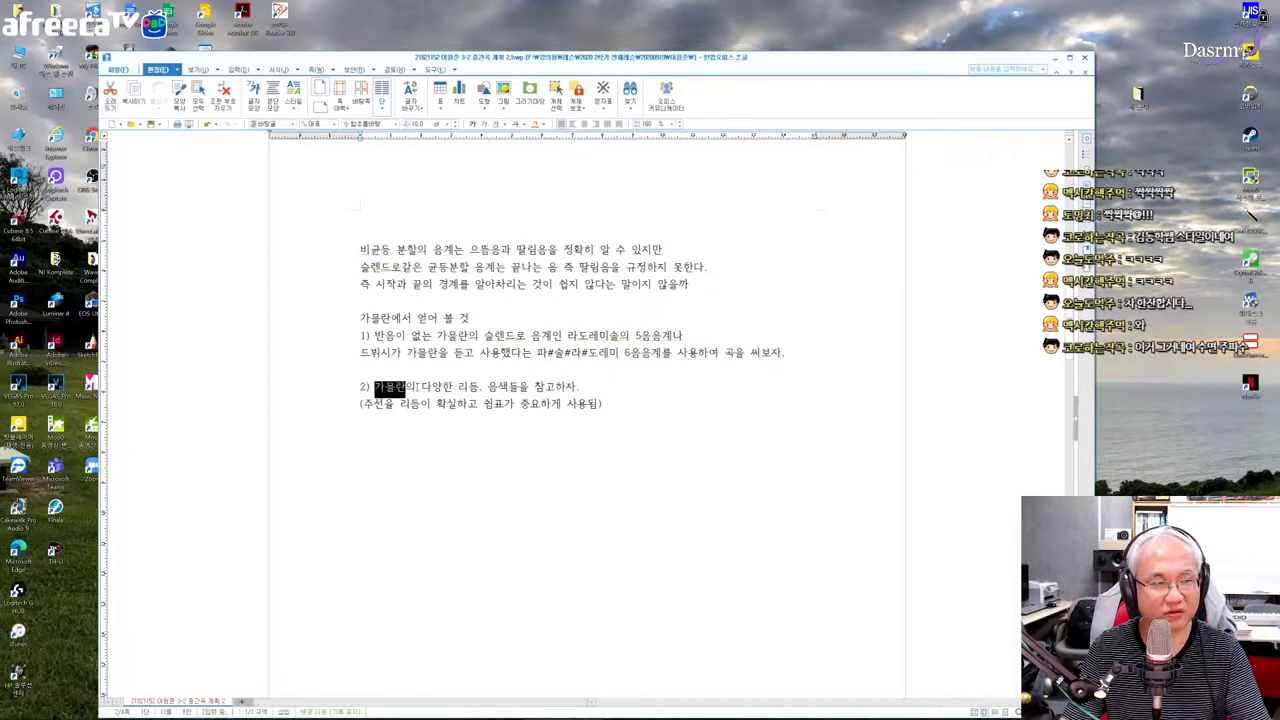
click(604, 403)
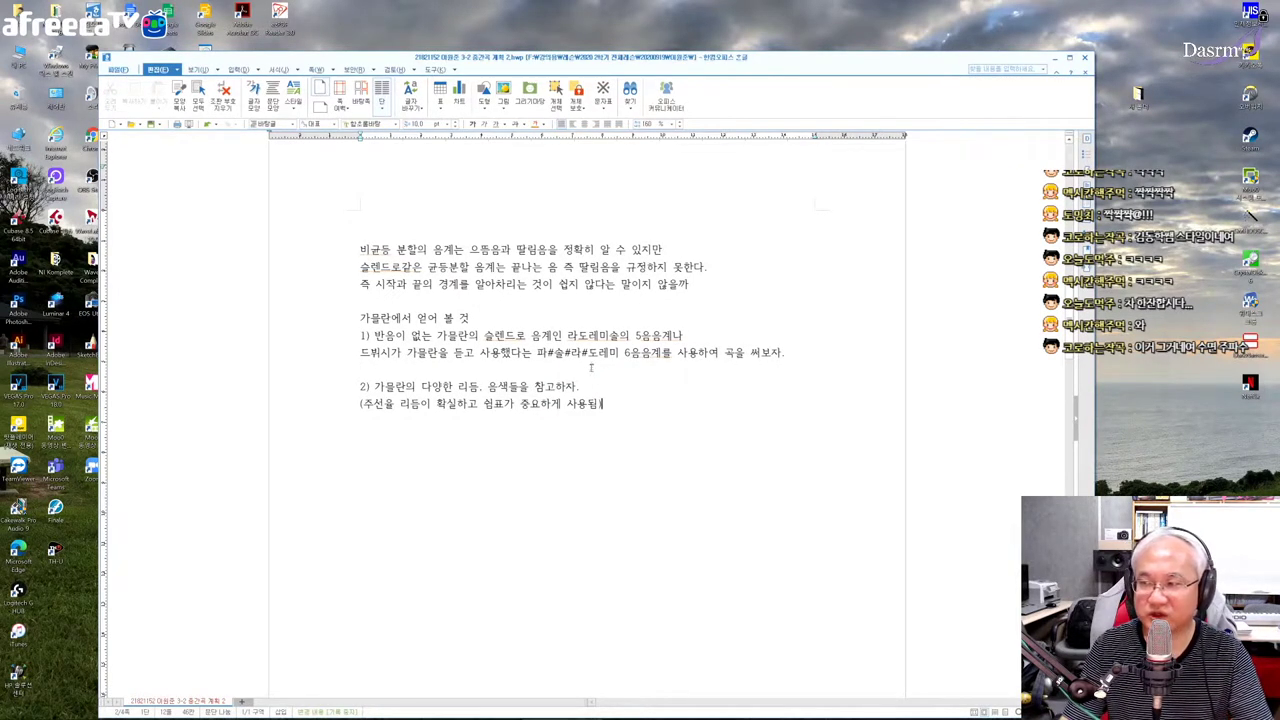
- Examine storyboard scenes 1 to 4 and highlight the caption 점점 느려지는 발구르기 in scene 3
scroll(591, 368, down, 6)
scroll(590, 365, down, 5)
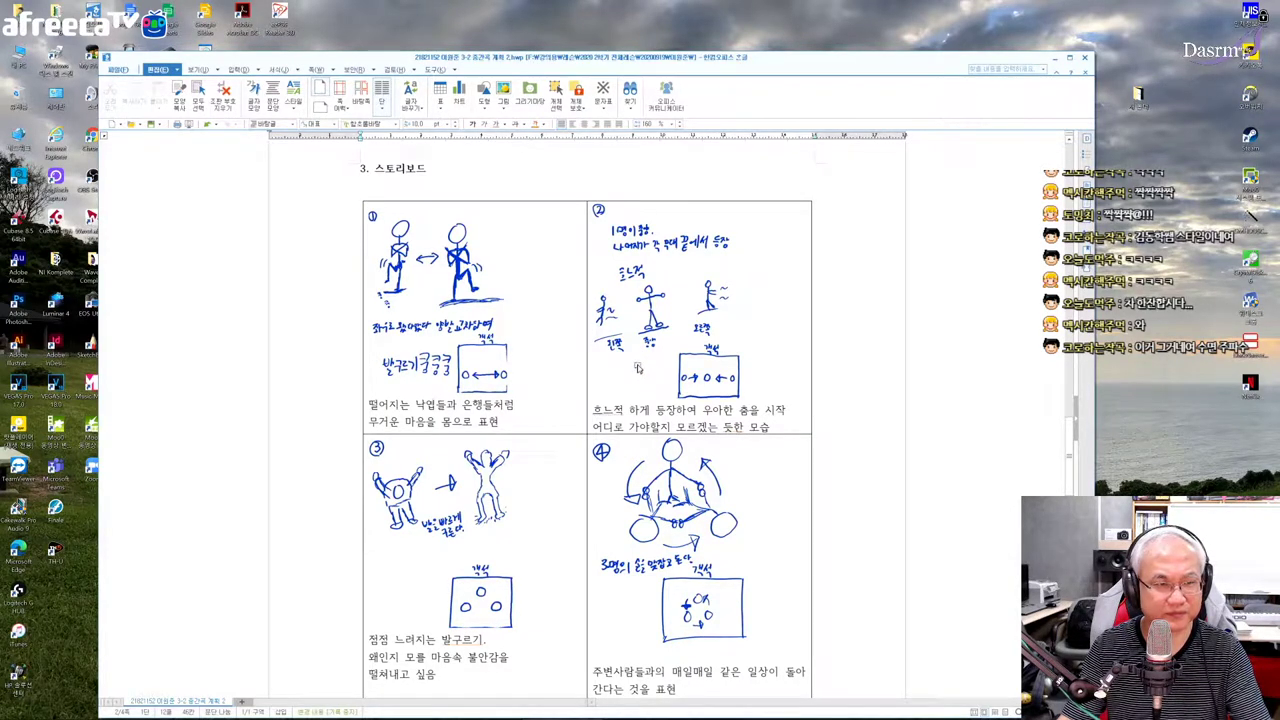
scroll(637, 369, down, 2)
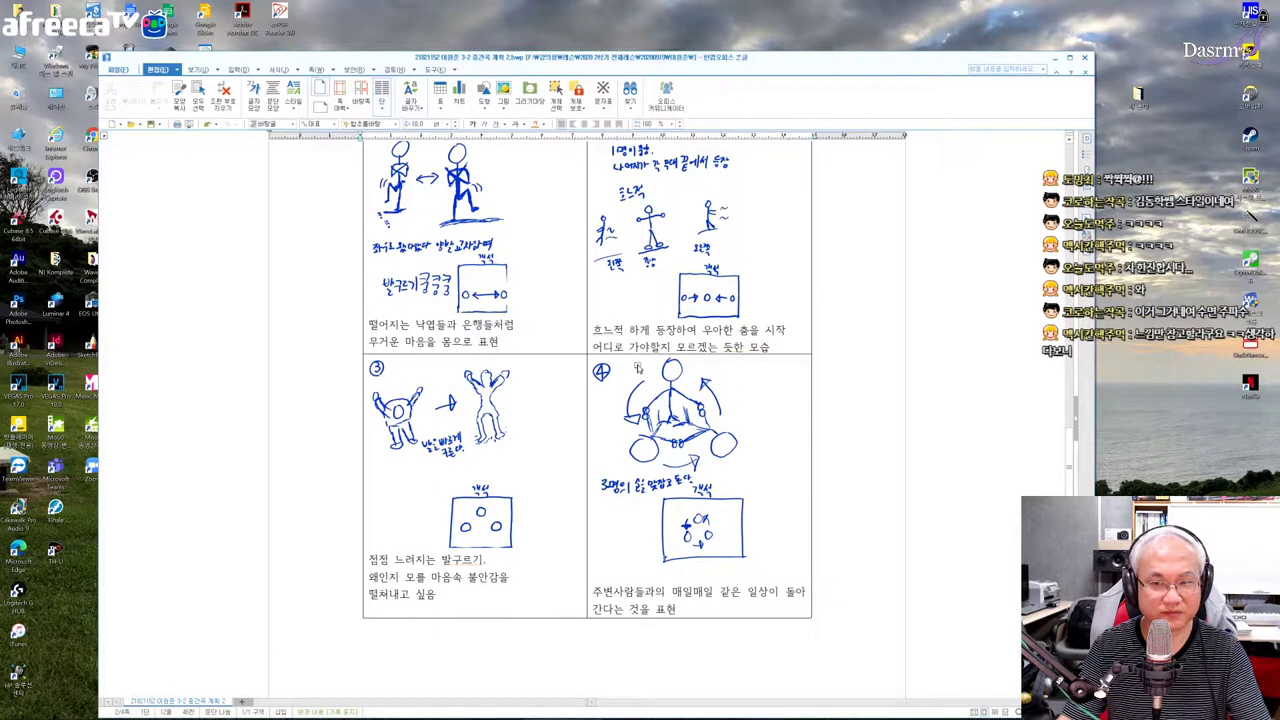
scroll(635, 370, down, 2)
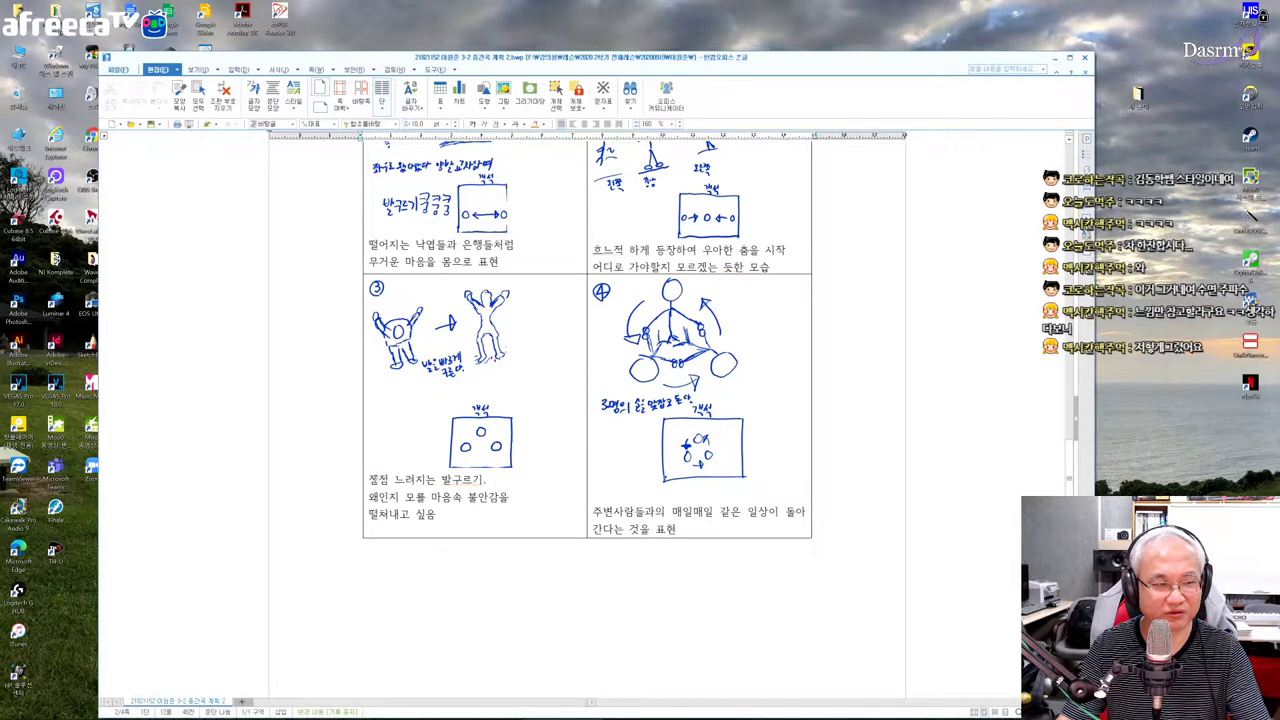
click(441, 497)
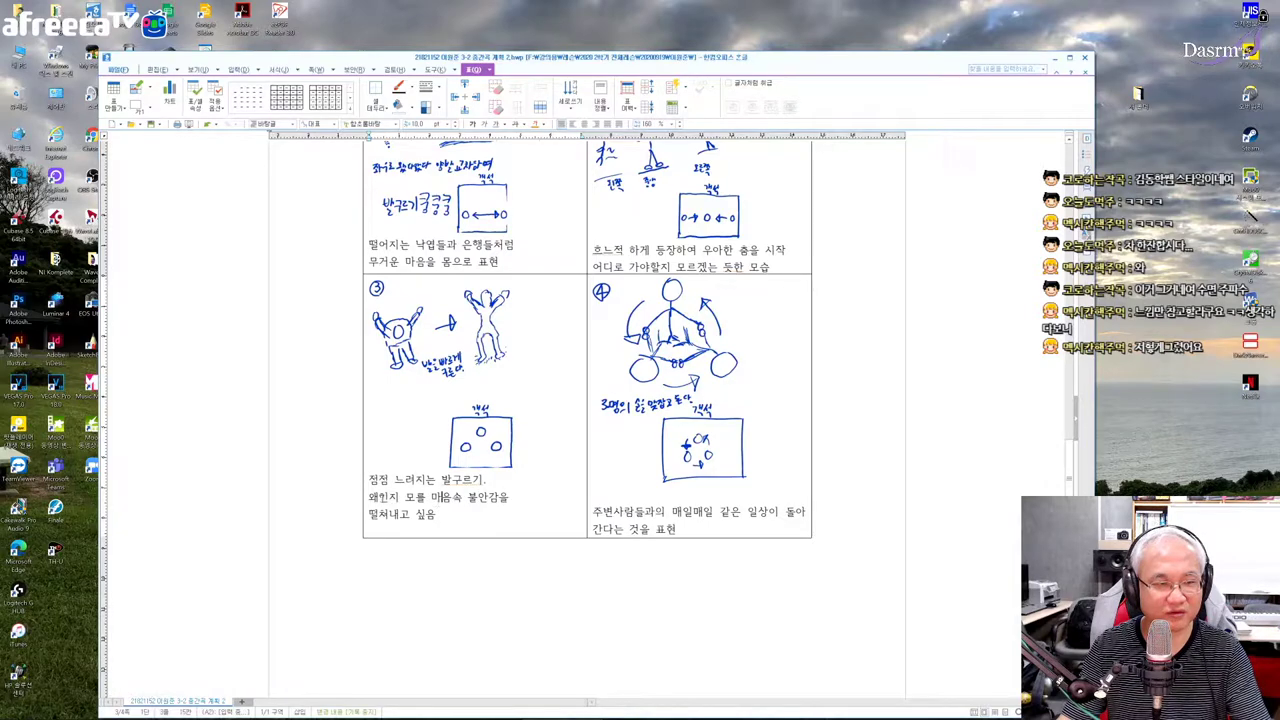
drag(376, 497, 438, 514)
click(476, 500)
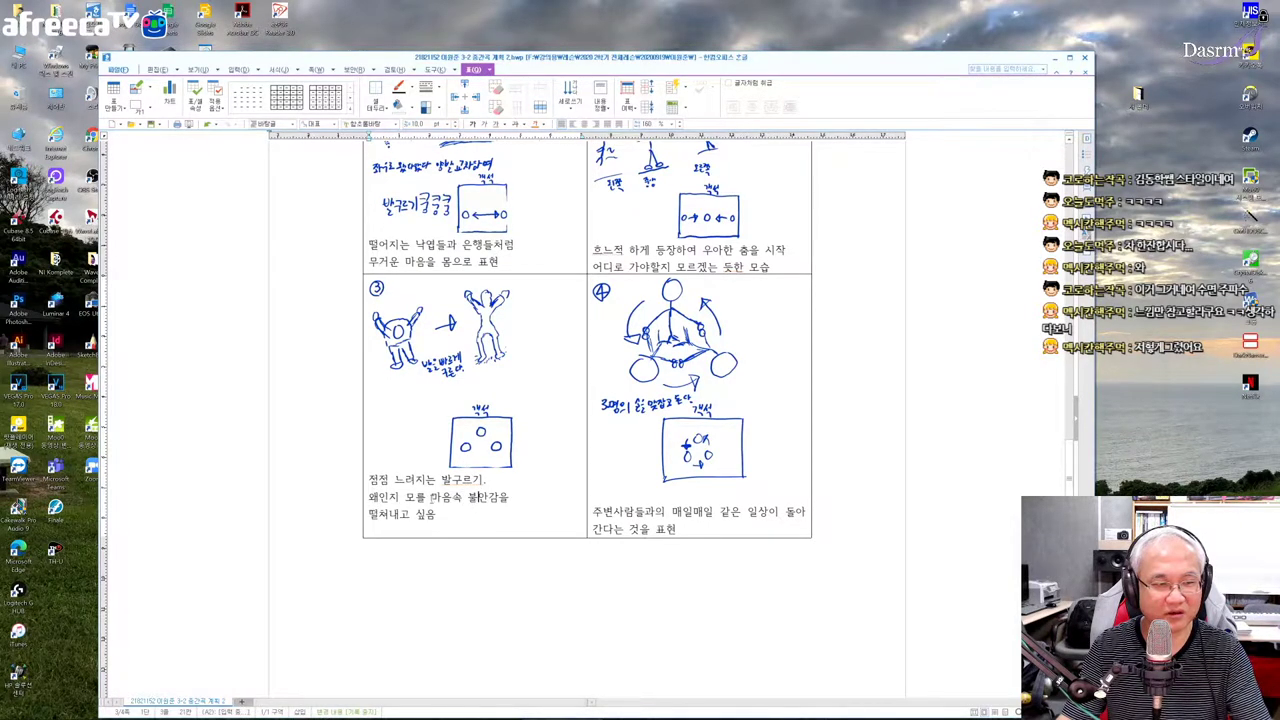
drag(370, 482, 504, 482)
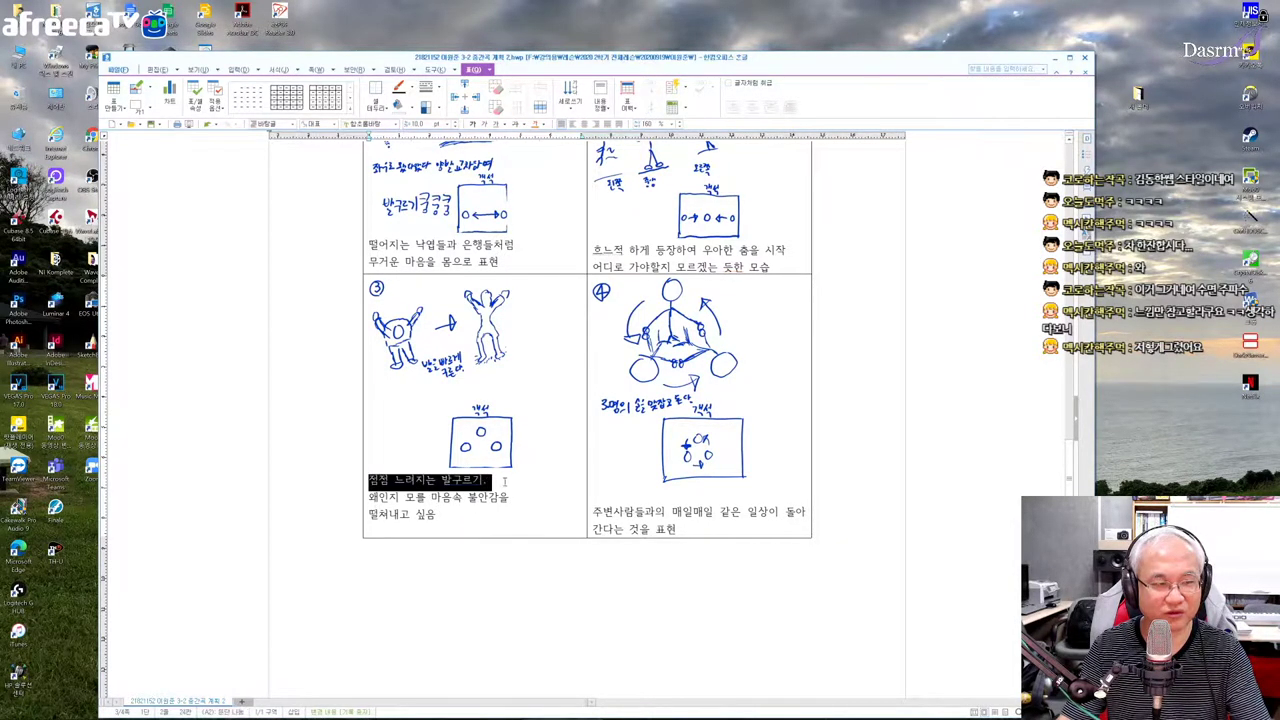
click(497, 507)
- Examine storyboard scenes 5 and 6 and compare them with the earlier scenes of the 스토리보드 section
scroll(489, 493, down, 3)
scroll(489, 493, down, 5)
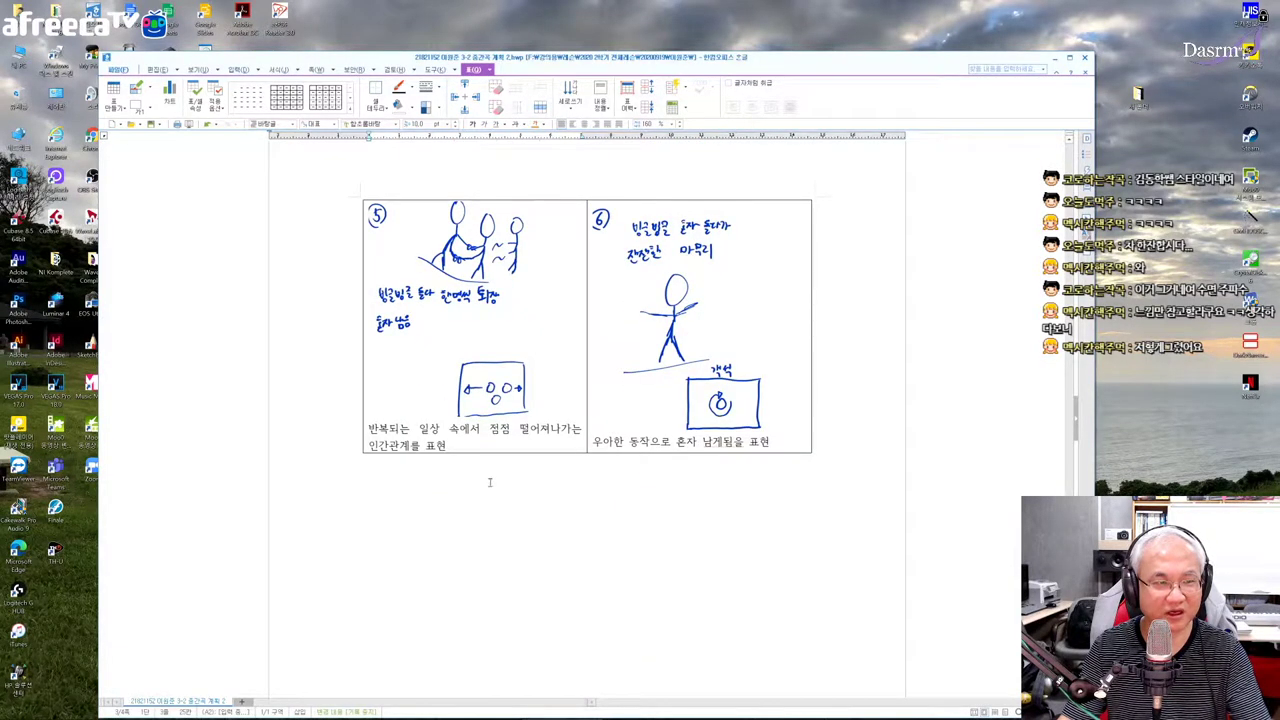
scroll(488, 487, down, 4)
scroll(488, 487, up, 7)
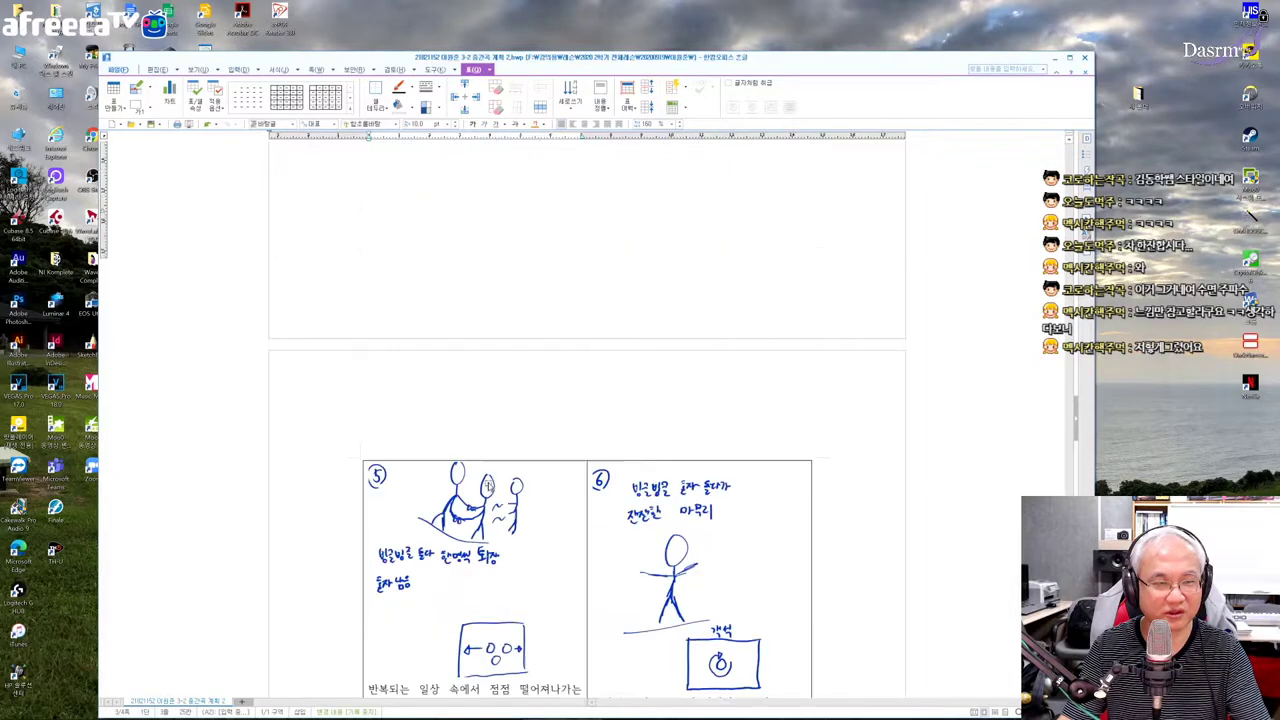
scroll(497, 487, down, 3)
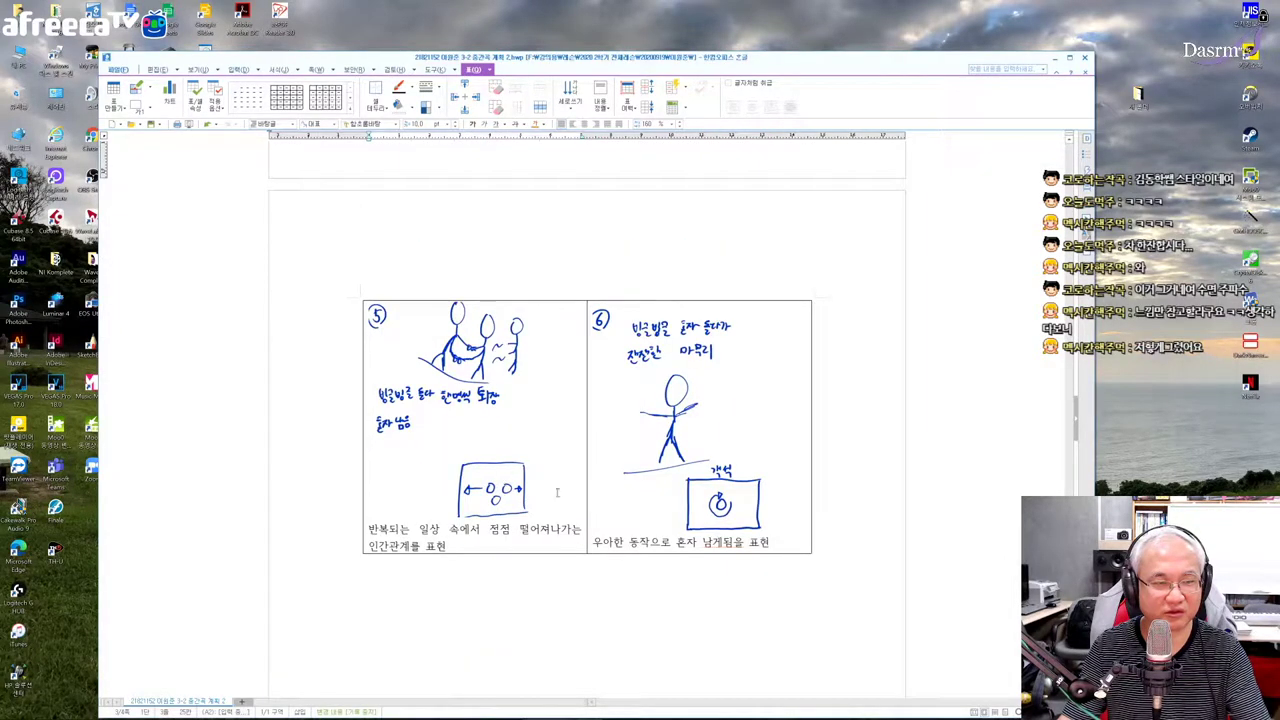
scroll(557, 483, up, 3)
scroll(557, 483, up, 8)
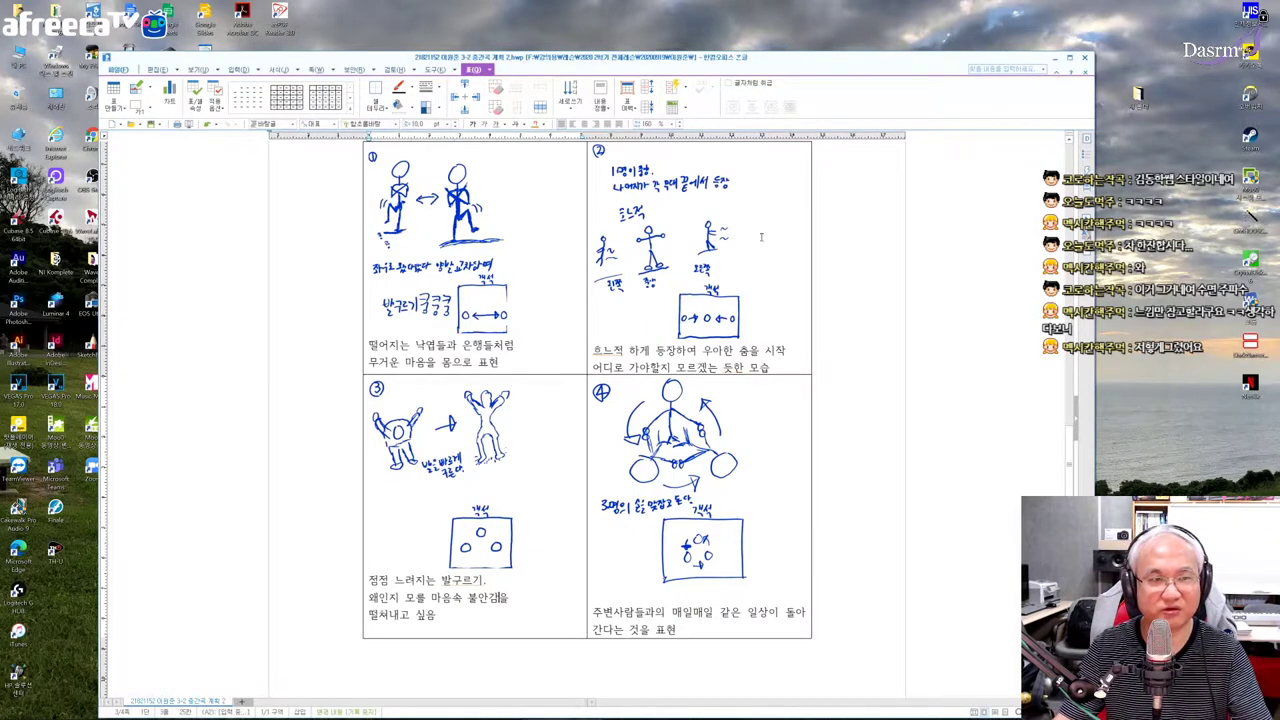
scroll(757, 316, up, 3)
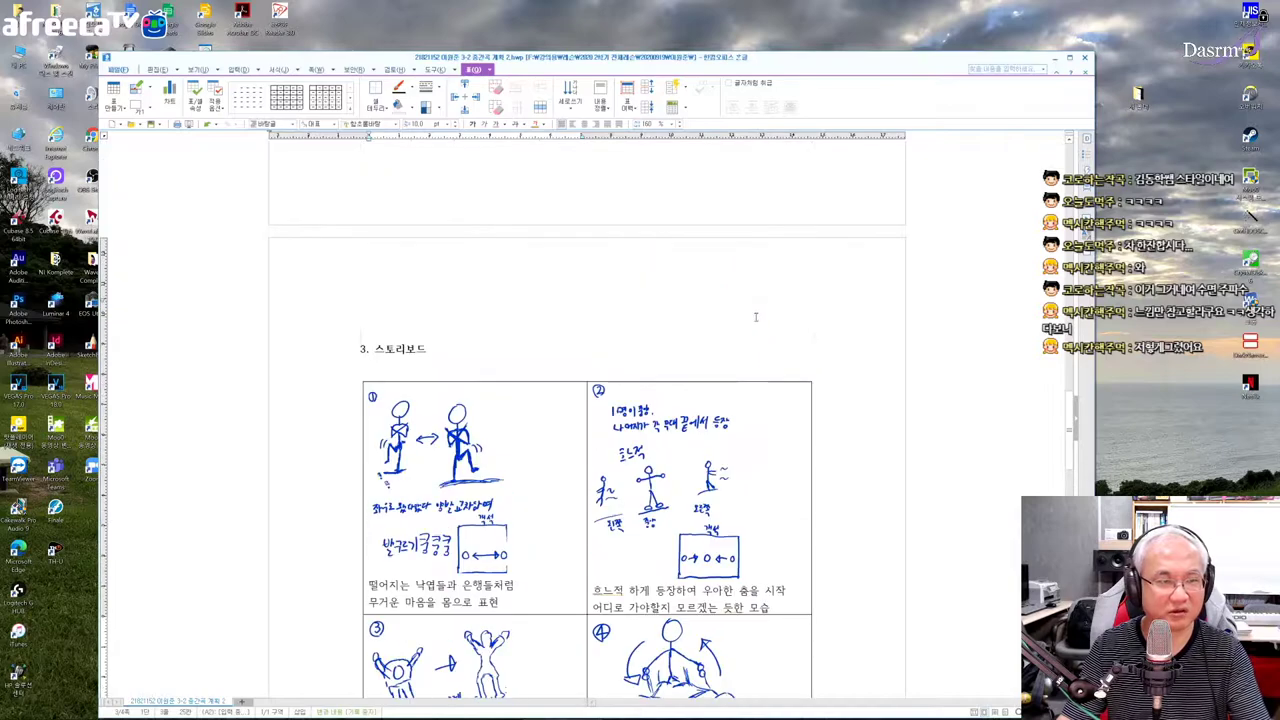
scroll(757, 330, down, 9)
scroll(750, 347, down, 3)
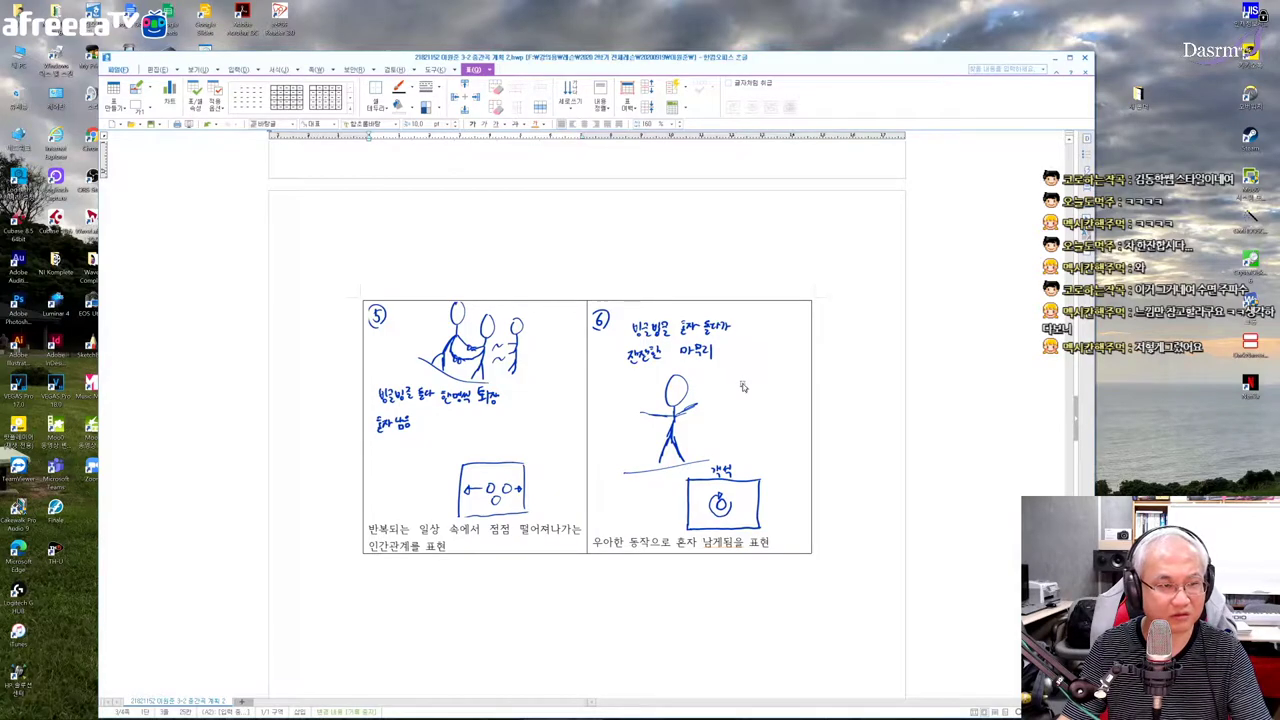
scroll(745, 375, up, 7)
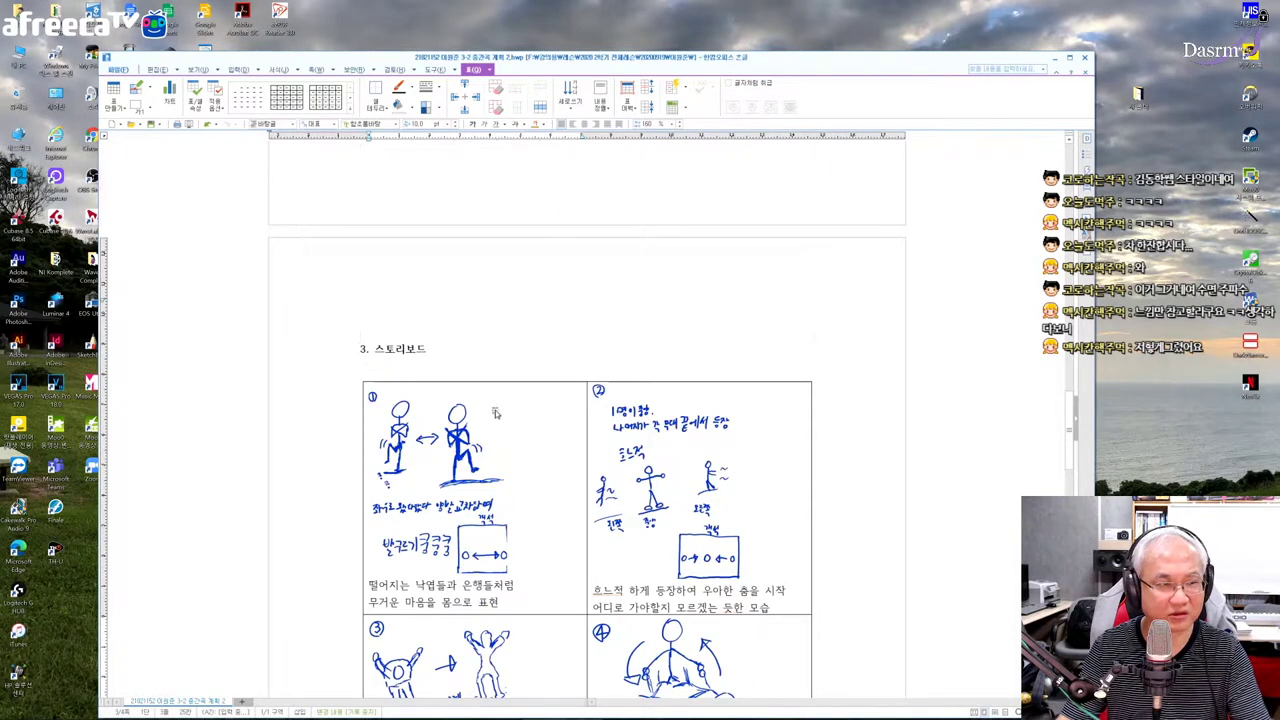
scroll(543, 429, down, 2)
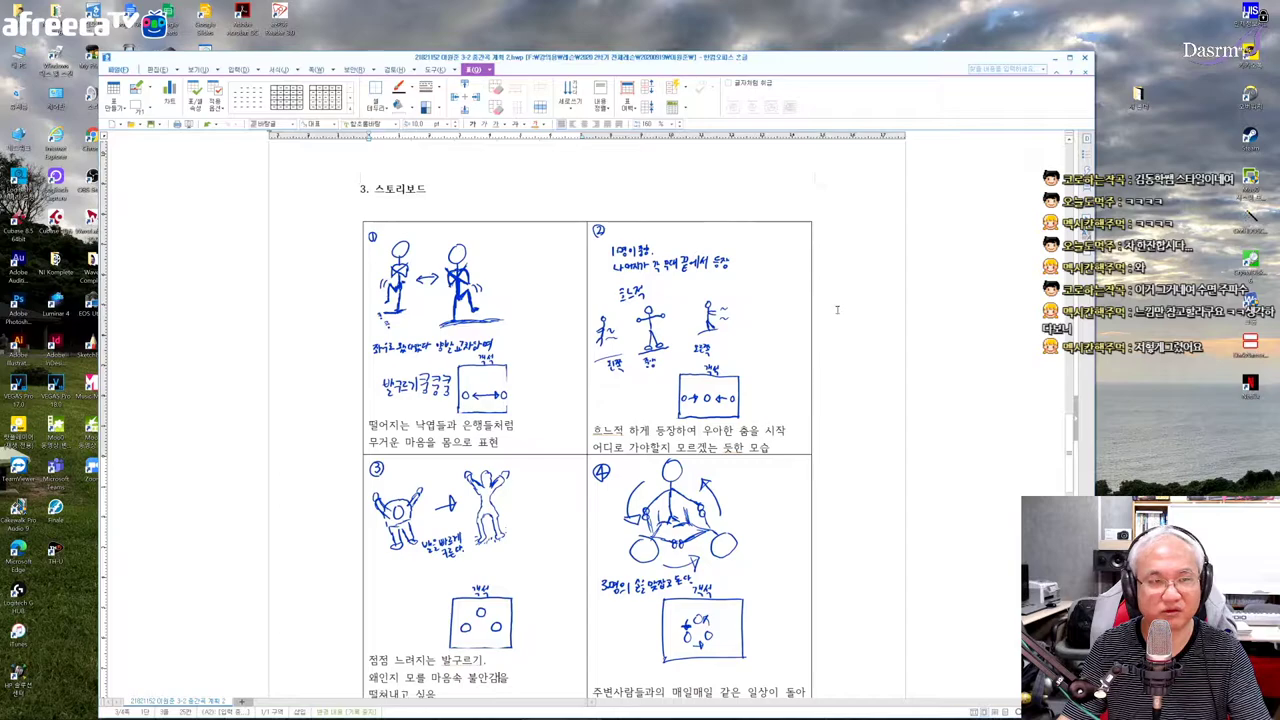
- Close the current plan and open the 무용음악 곡계획-하루살이 document at its title
click(1084, 57)
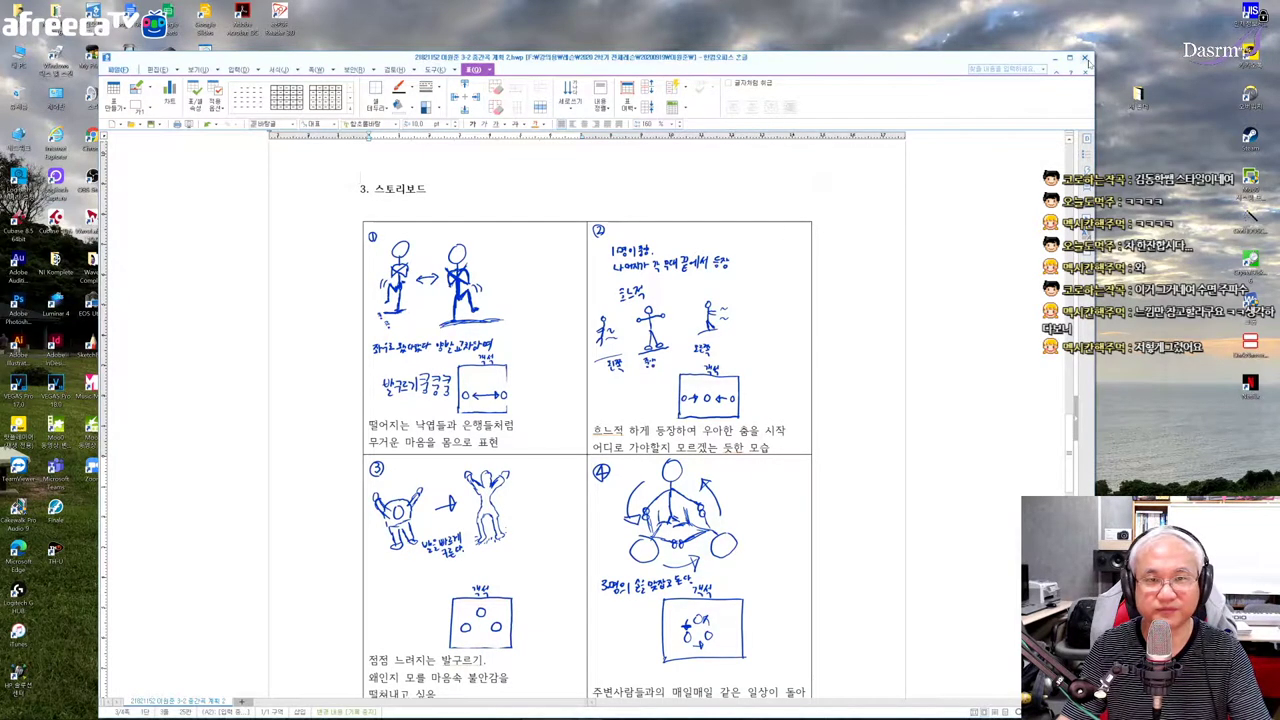
click(597, 402)
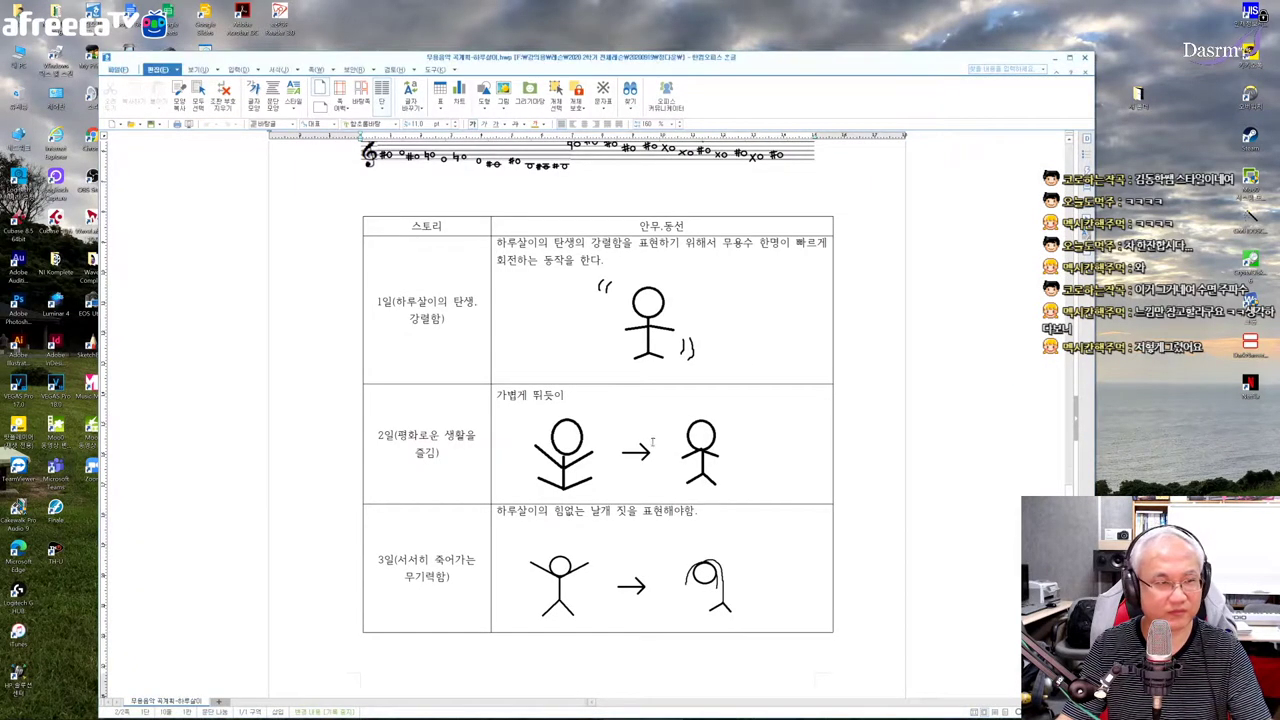
scroll(649, 432, up, 10)
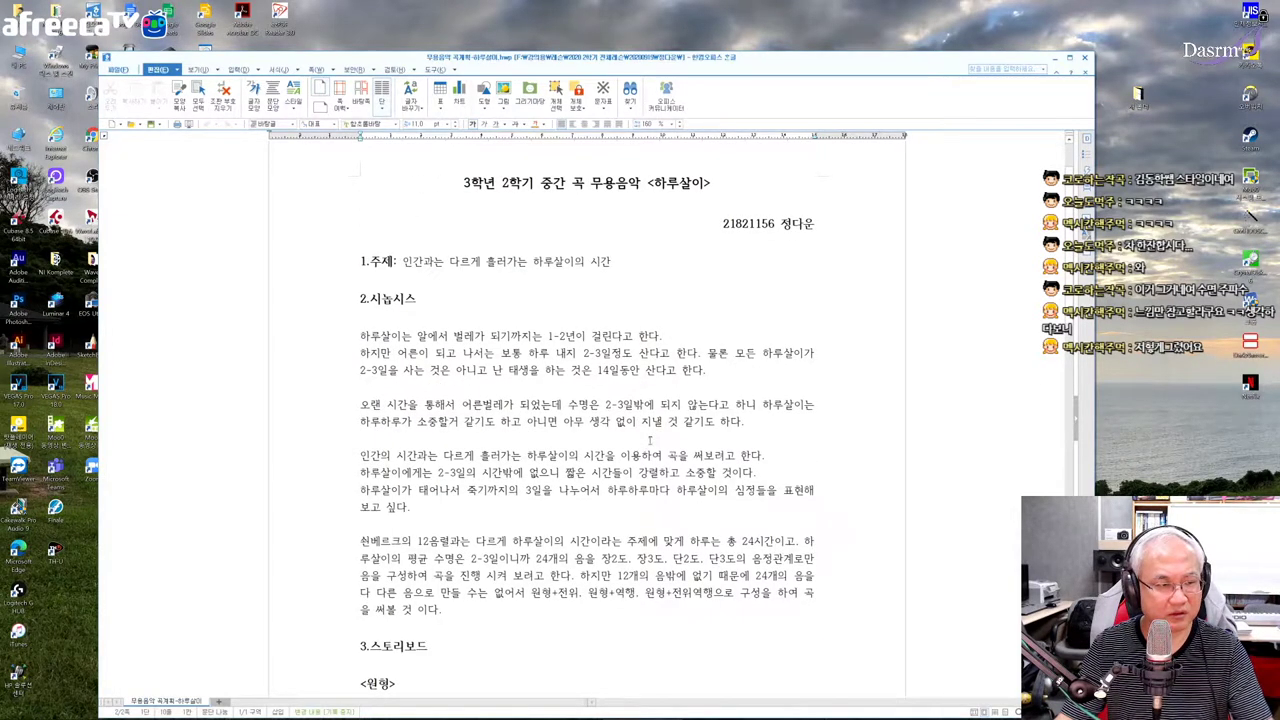
- Read the 시놉시스 of 하루살이, highlighting the passage on building 24 notes from second and third intervals
scroll(650, 440, down, 3)
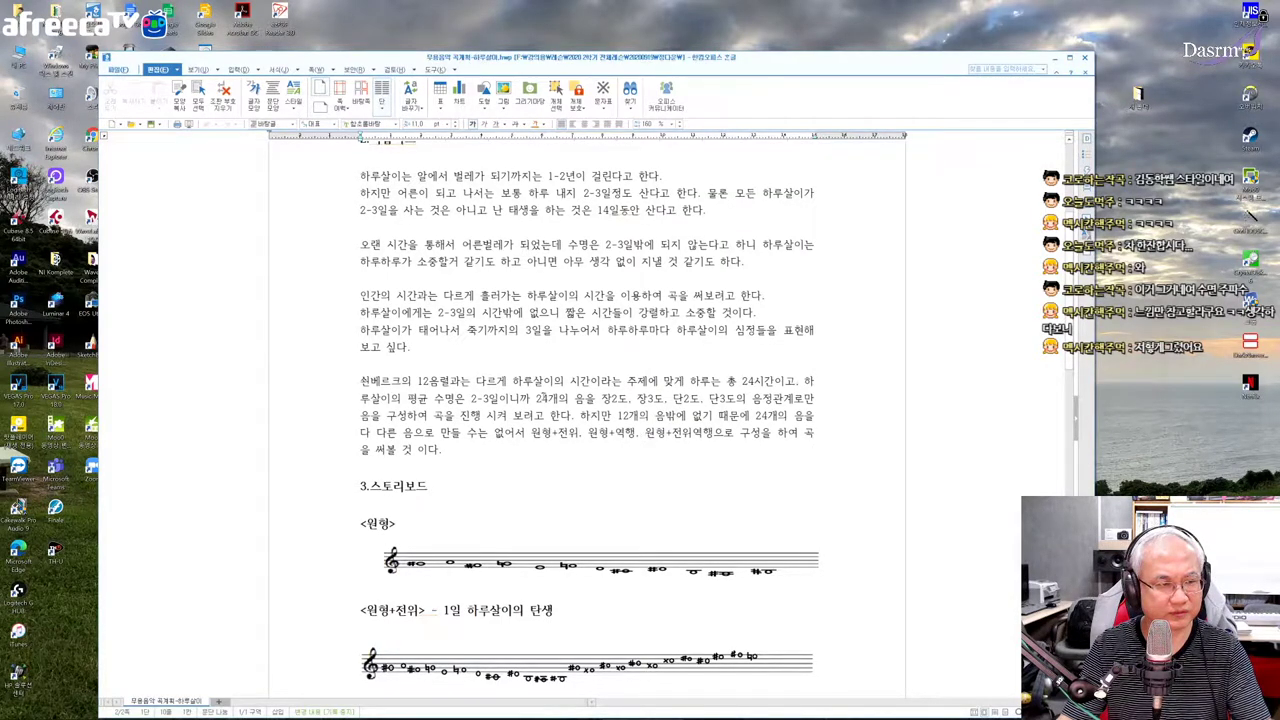
drag(538, 399, 634, 400)
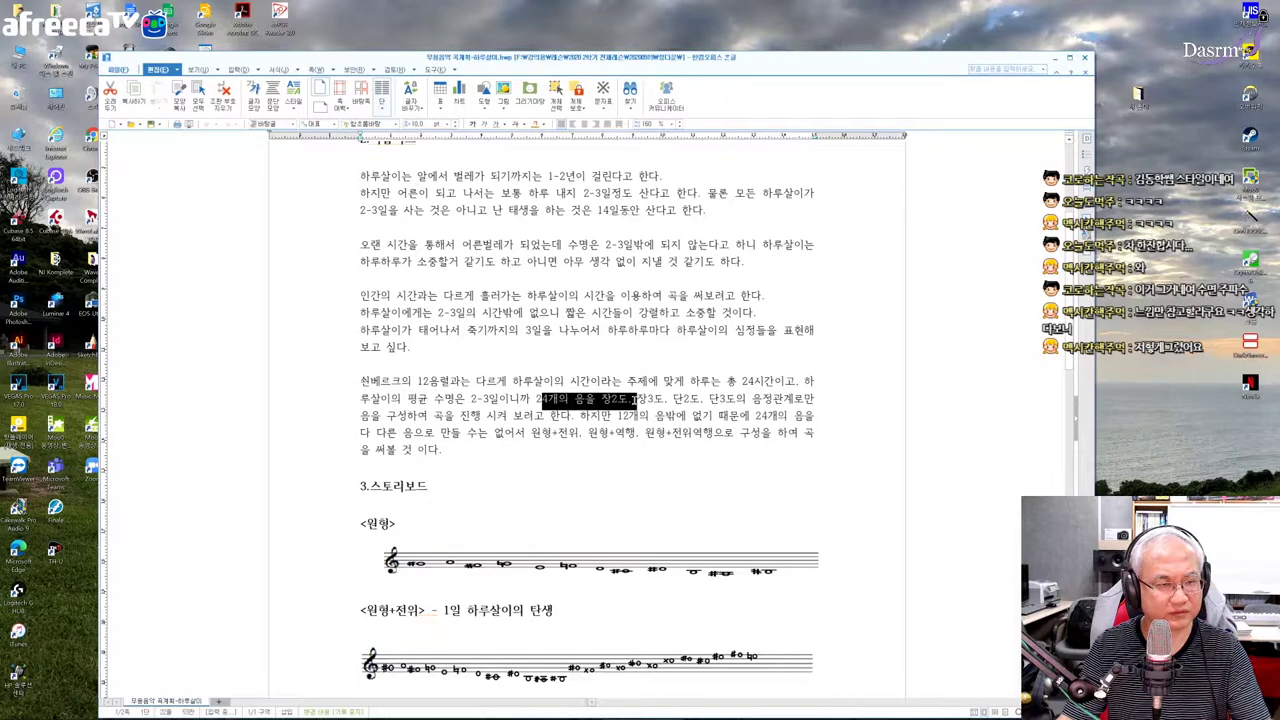
click(634, 400)
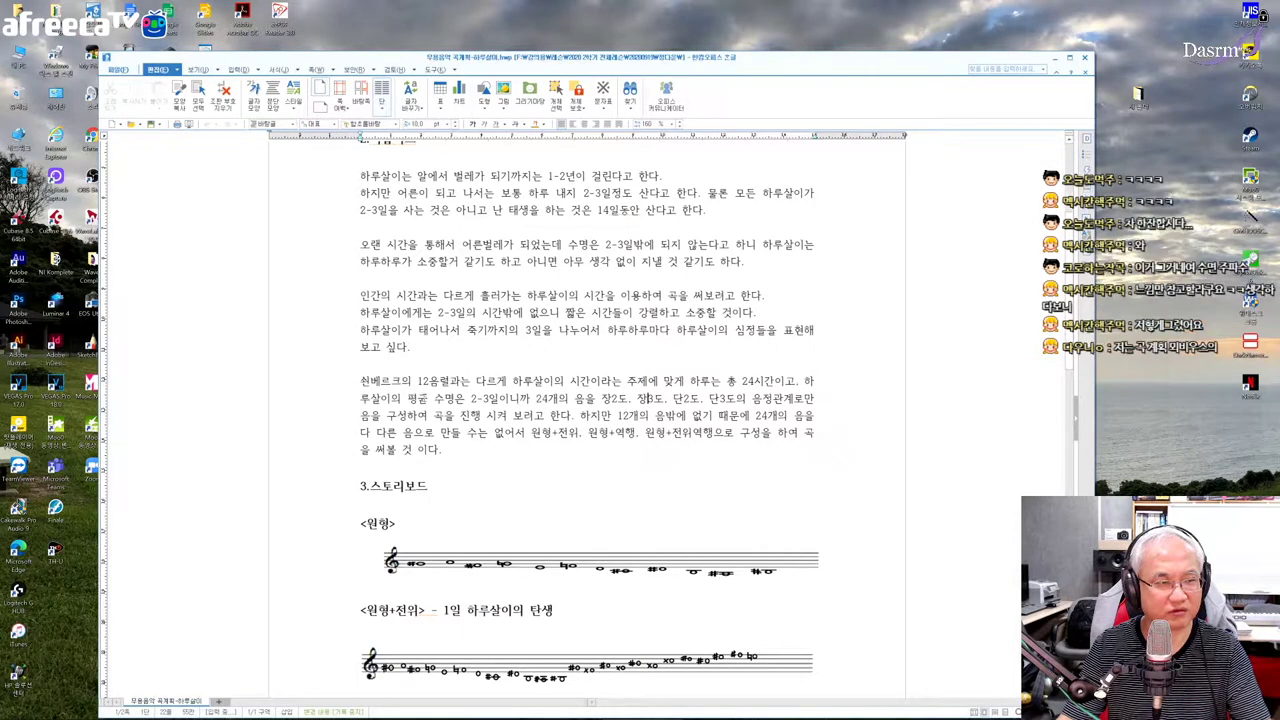
drag(476, 400, 514, 418)
click(585, 400)
click(600, 420)
scroll(593, 427, down, 2)
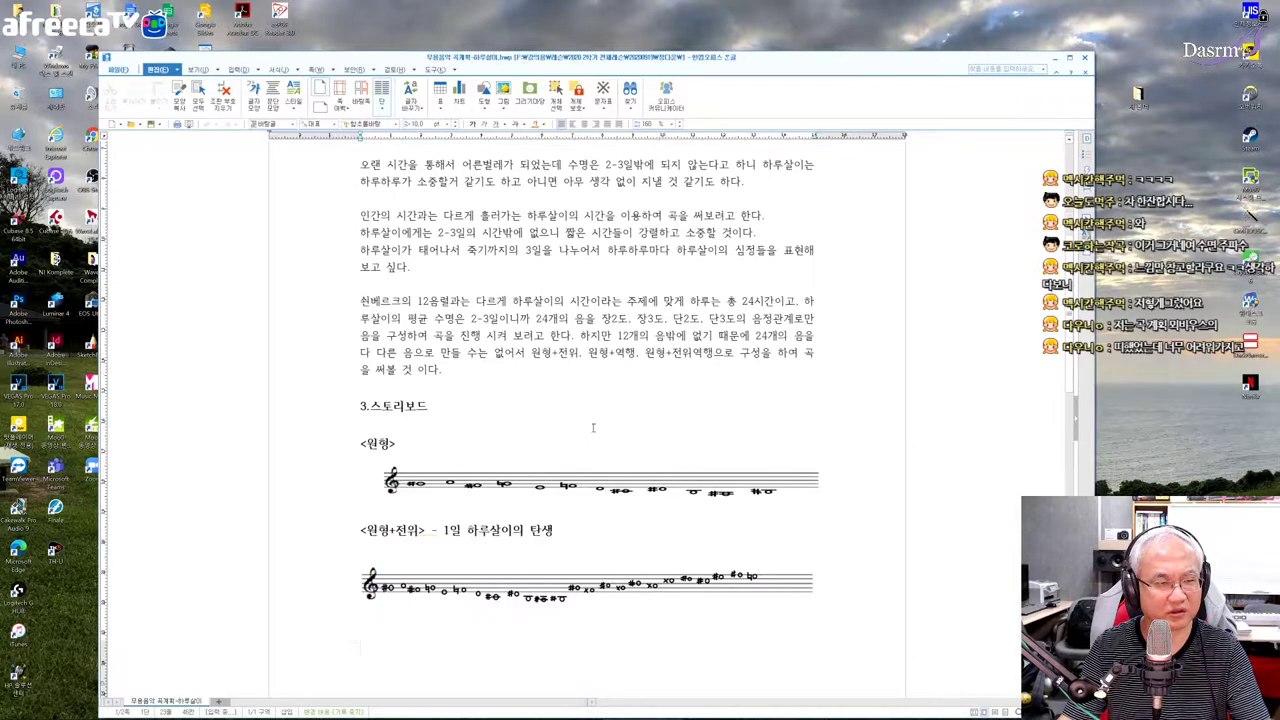
- Examine the tone rows from 원형 to 원형+전위역행 and the choreography table for the three days
scroll(593, 427, down, 4)
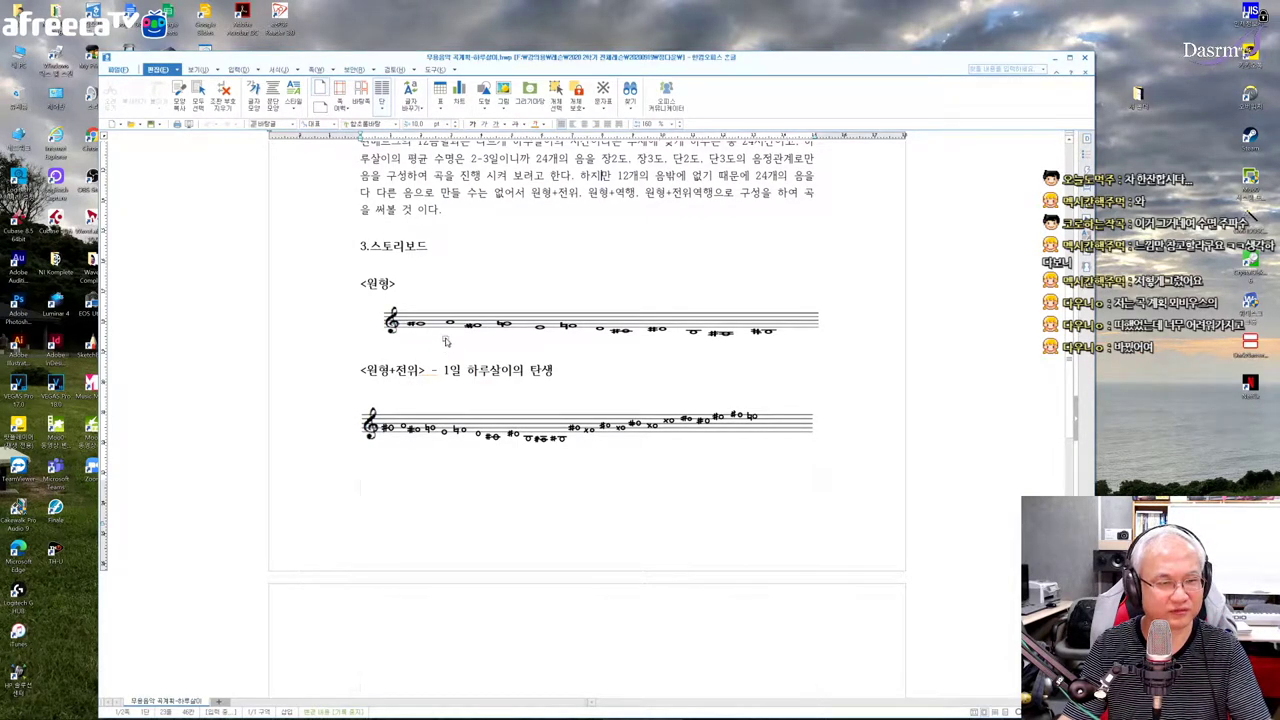
scroll(450, 345, down, 2)
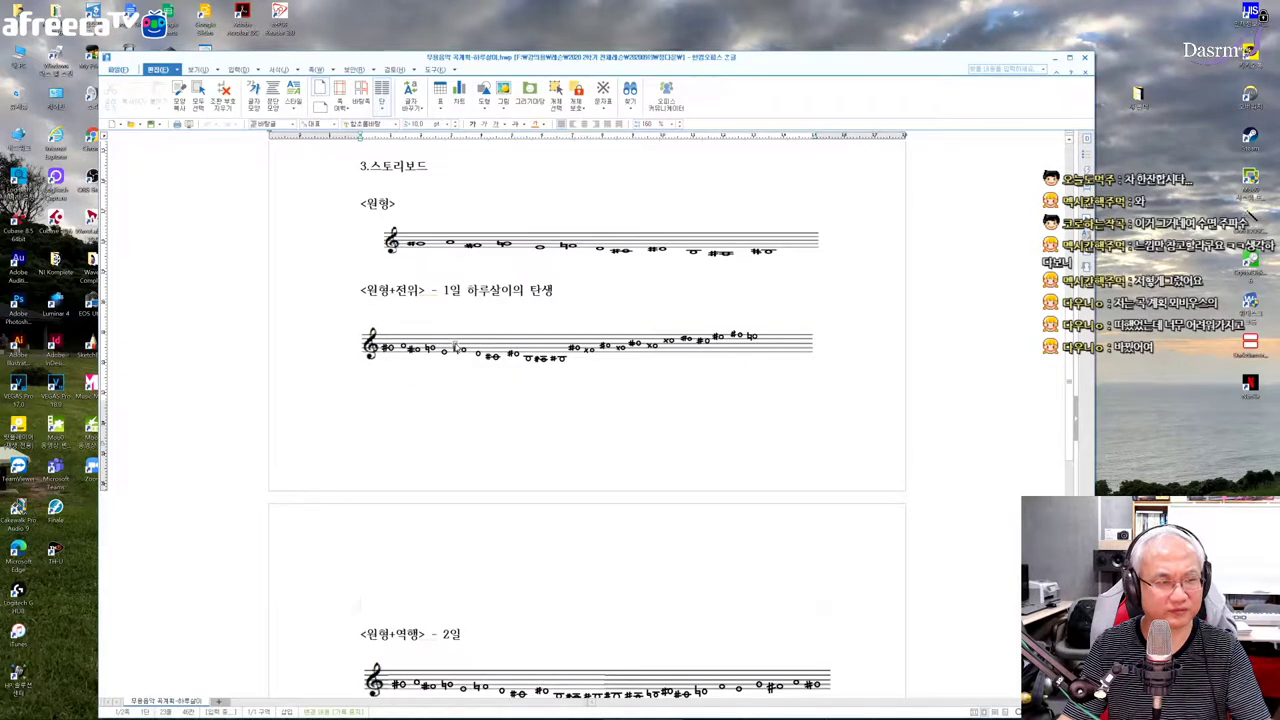
scroll(455, 340, down, 8)
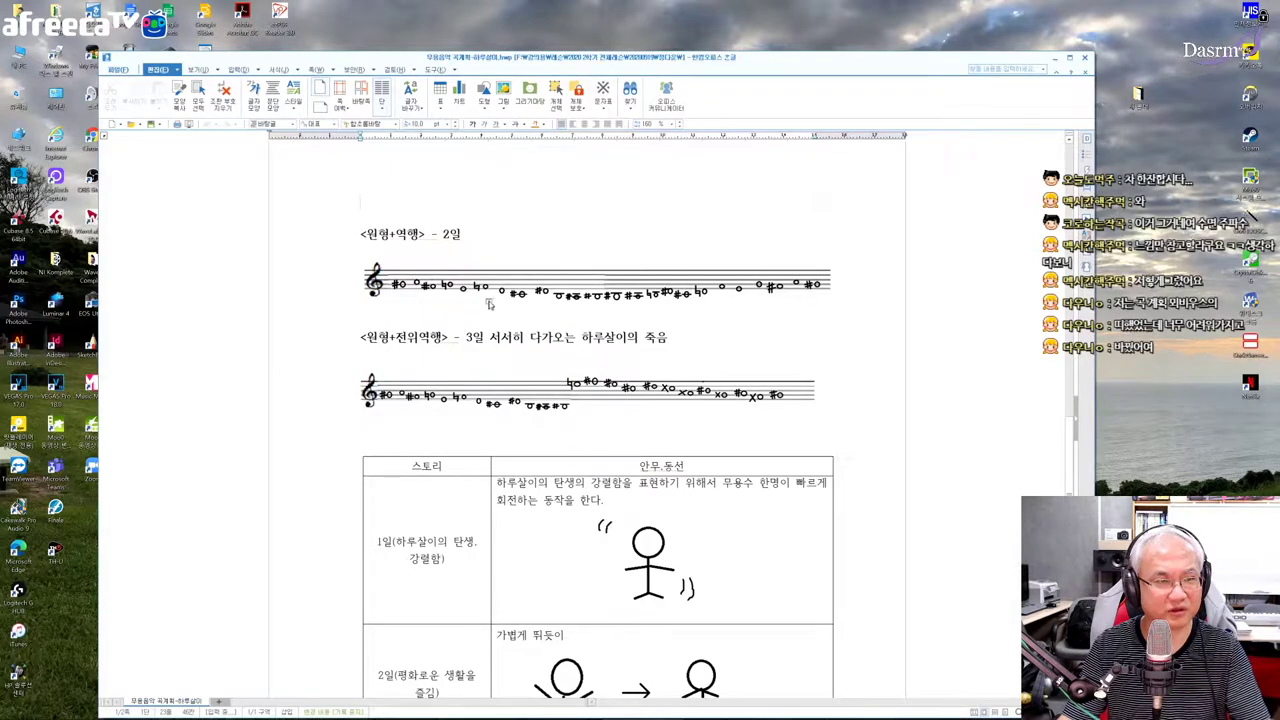
scroll(490, 305, down, 3)
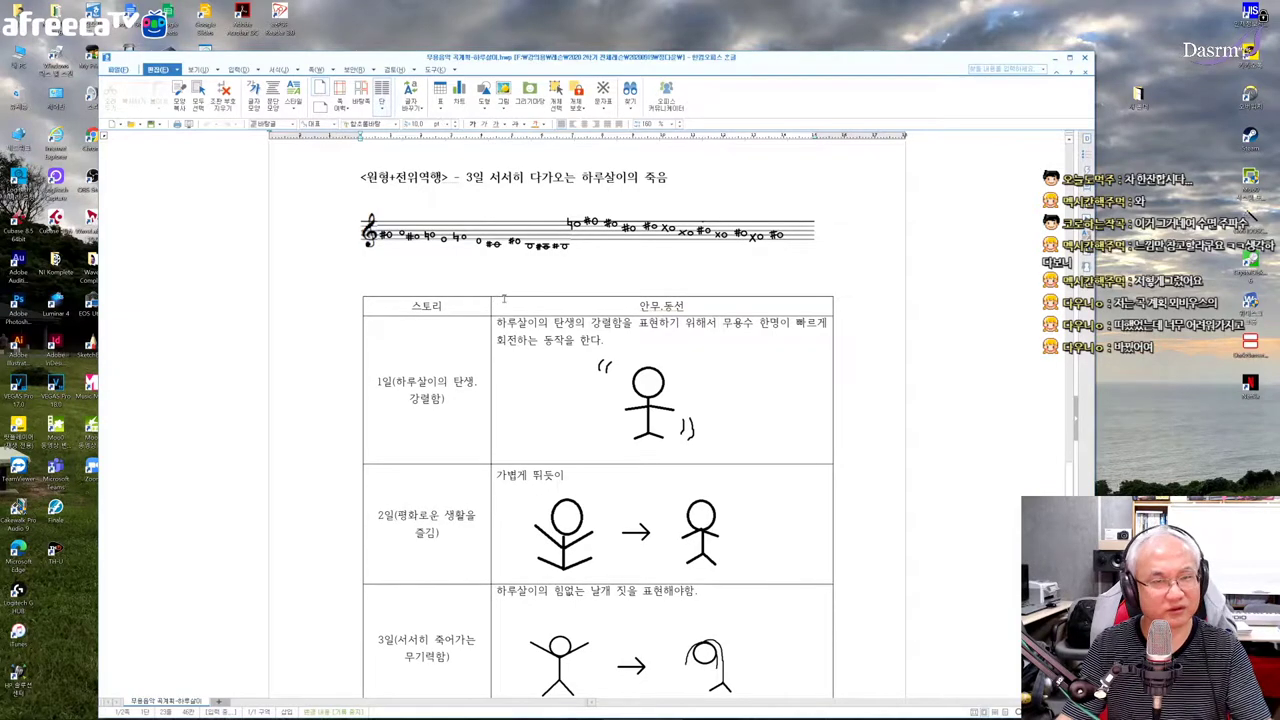
- Highlight the whole synopsis paragraph on the 12-tone row, then return to the choreography table
scroll(503, 299, up, 3)
scroll(505, 297, up, 8)
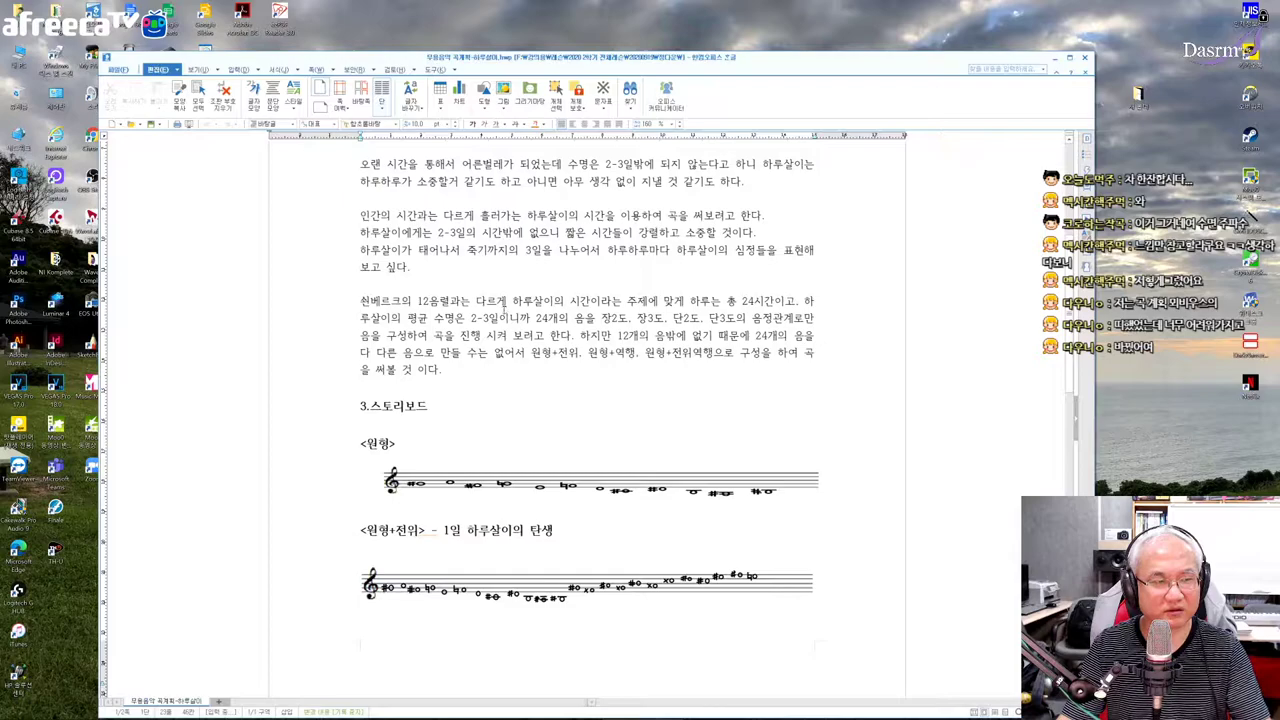
drag(359, 299, 441, 370)
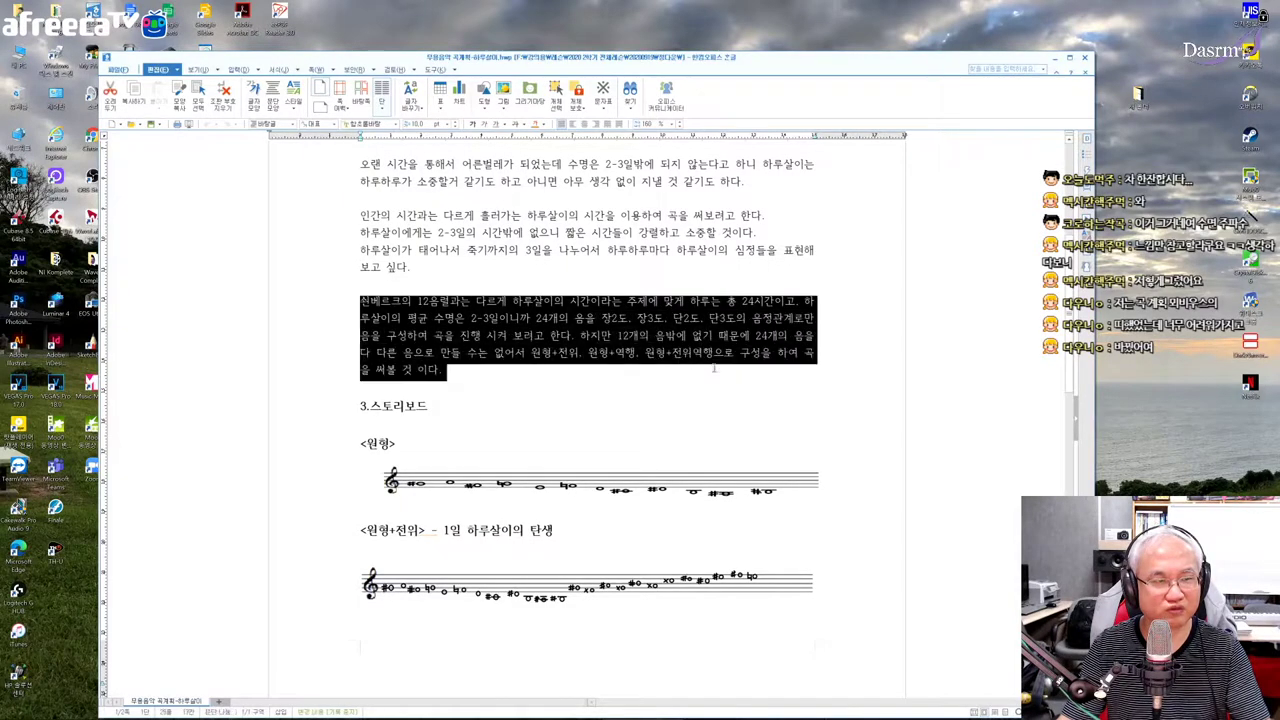
click(590, 336)
scroll(556, 322, down, 10)
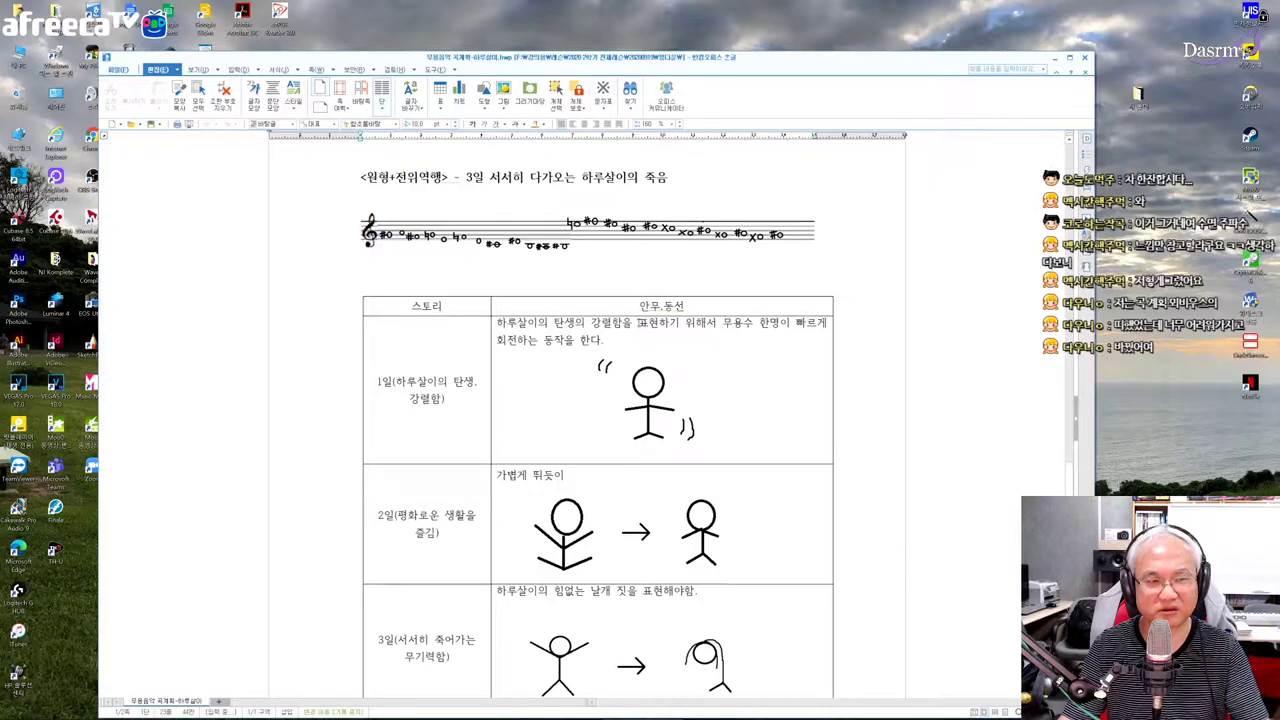
- Read the choreography table of 하루살이 down to the 3일 row
click(640, 306)
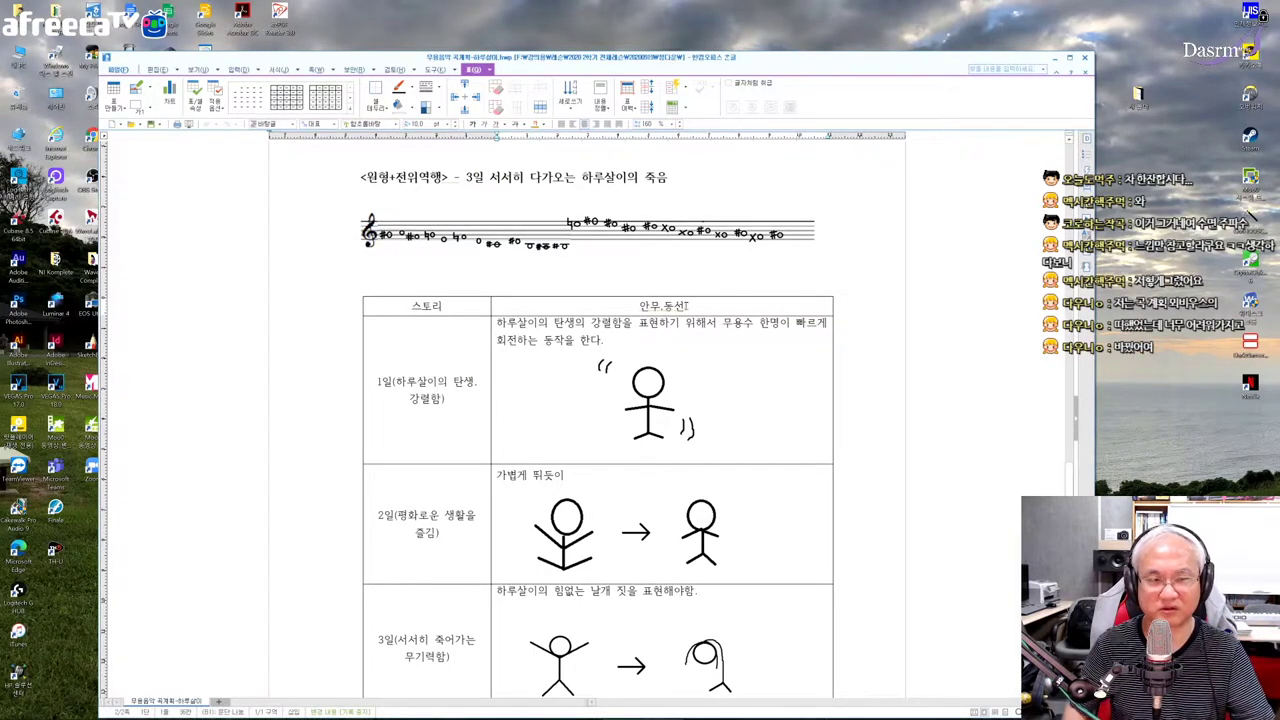
scroll(612, 280, down, 3)
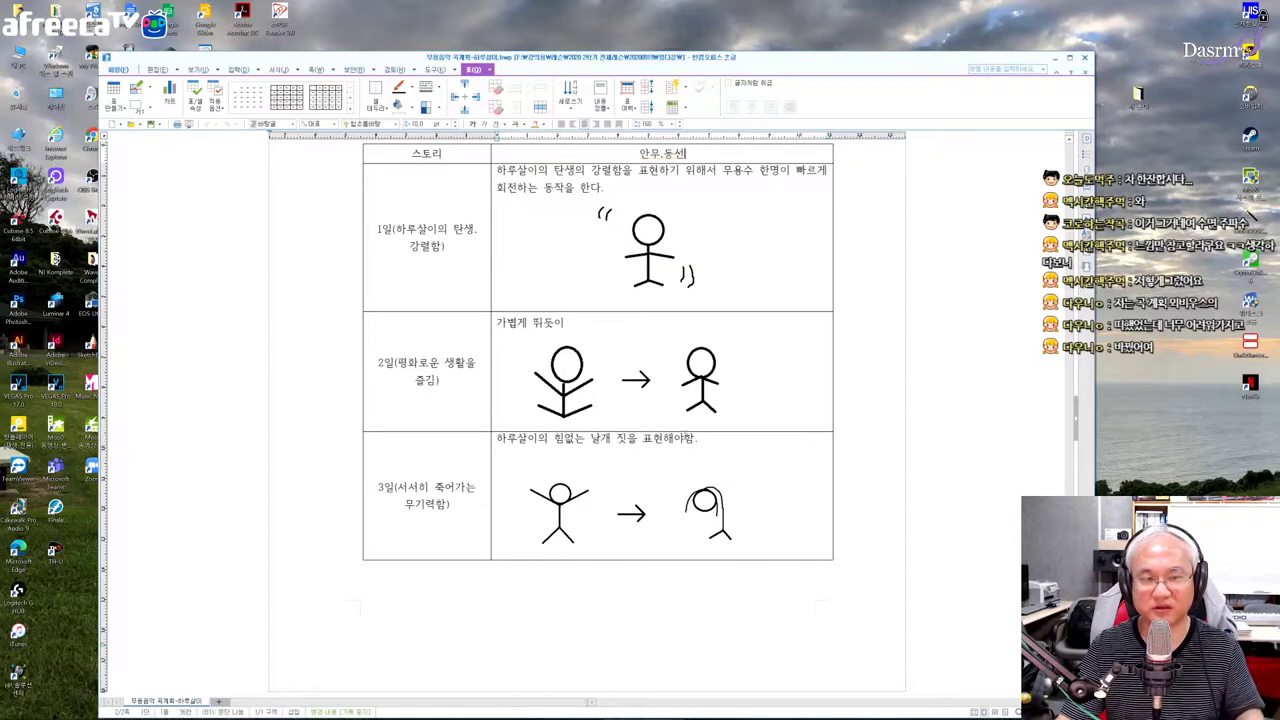
- Switch to Cubase and load PERC Studio Armageddon Ens from the Damage library into the Kontakt rack
click(640, 710)
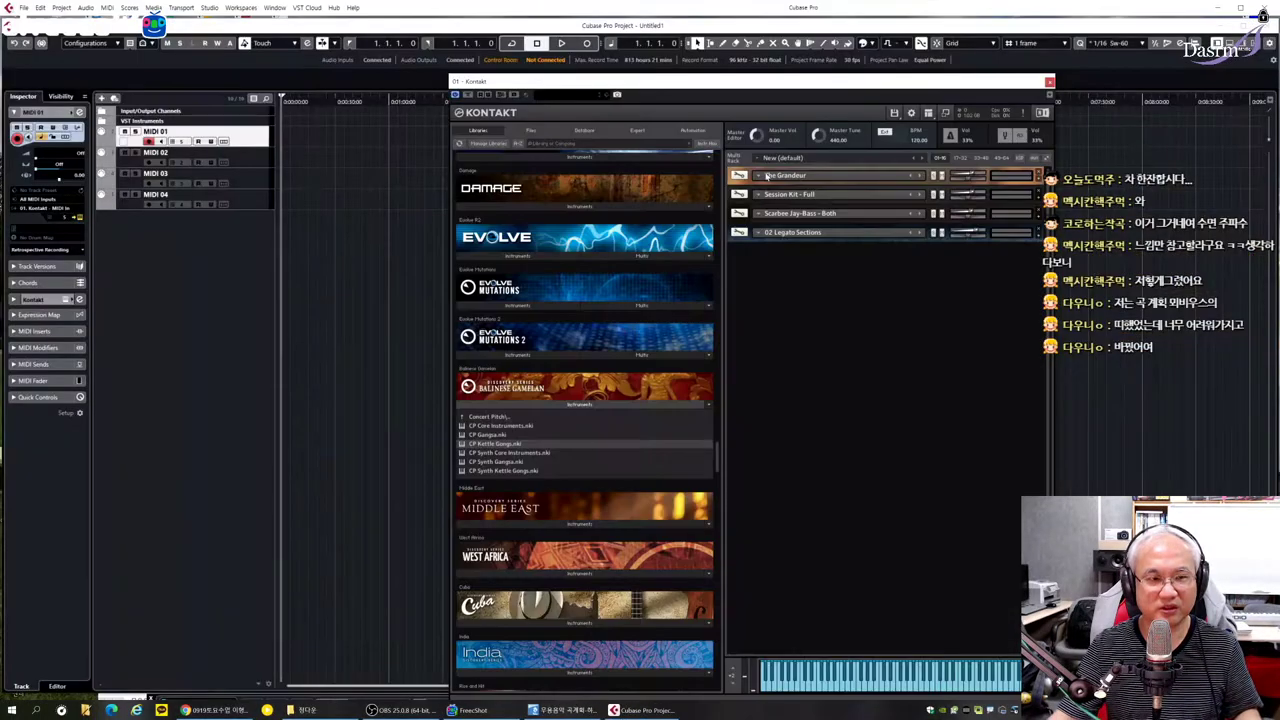
click(580, 206)
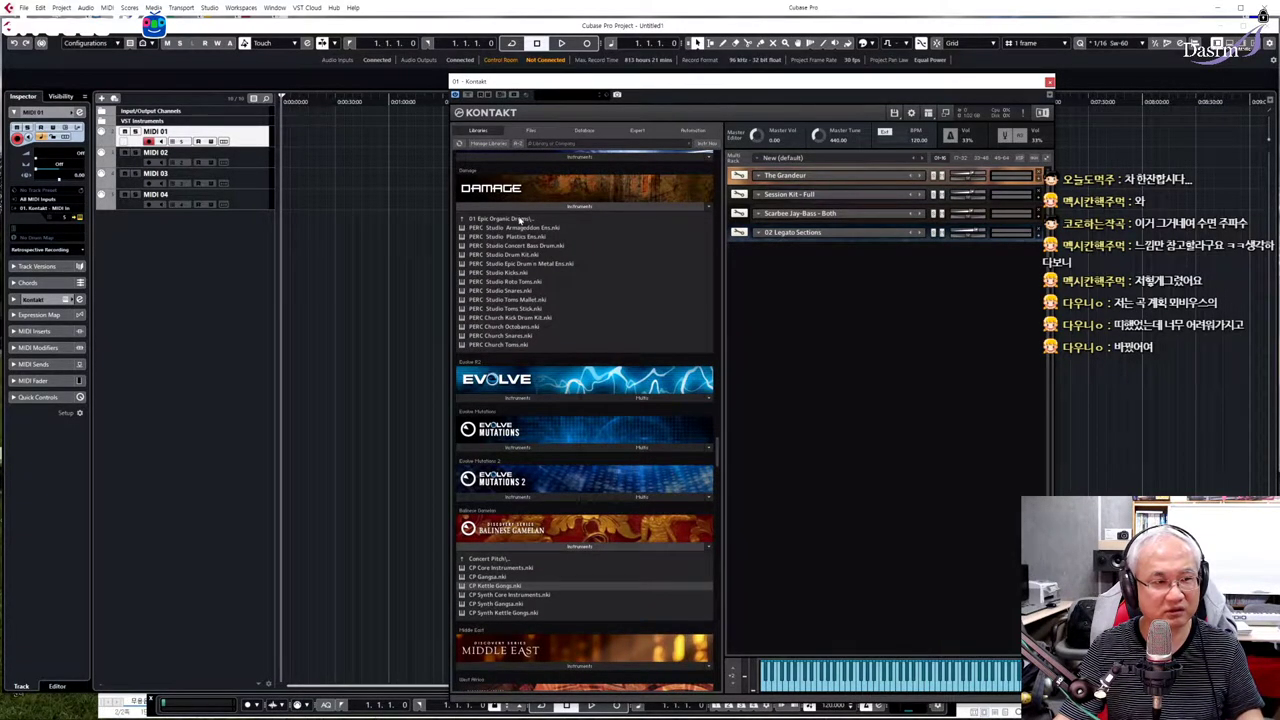
drag(535, 232, 773, 347)
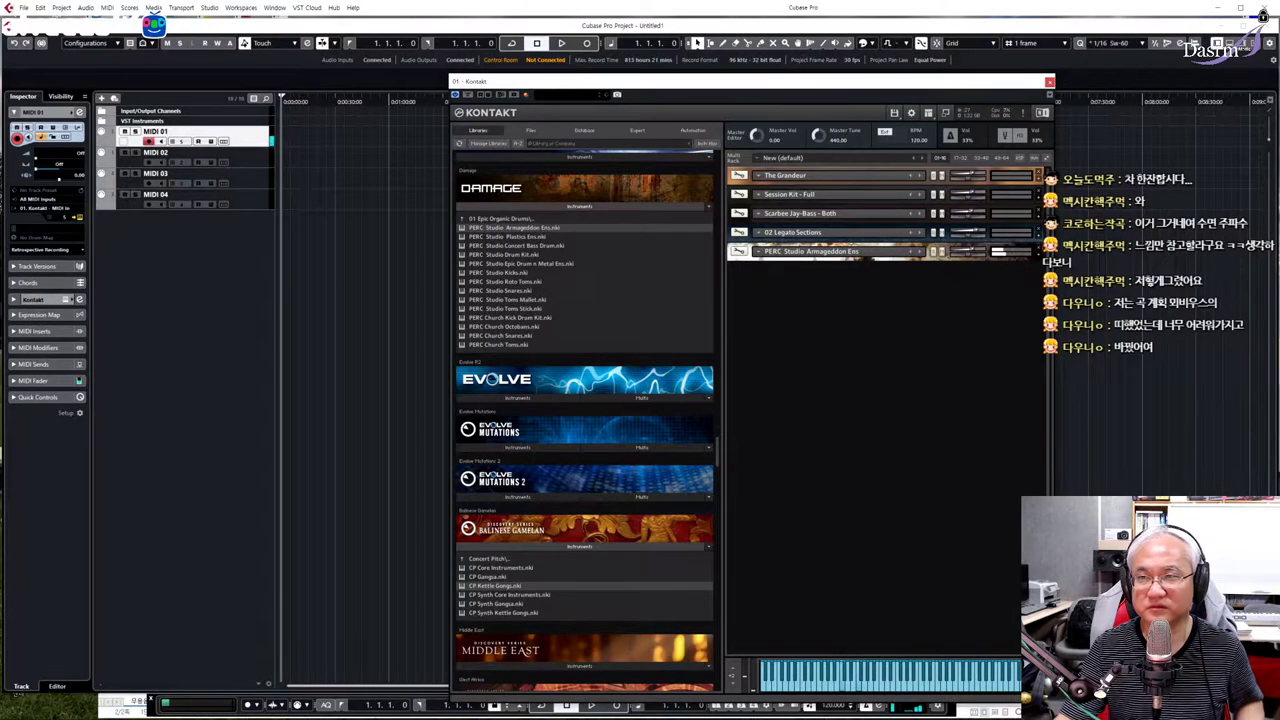
key(ctrl+w)
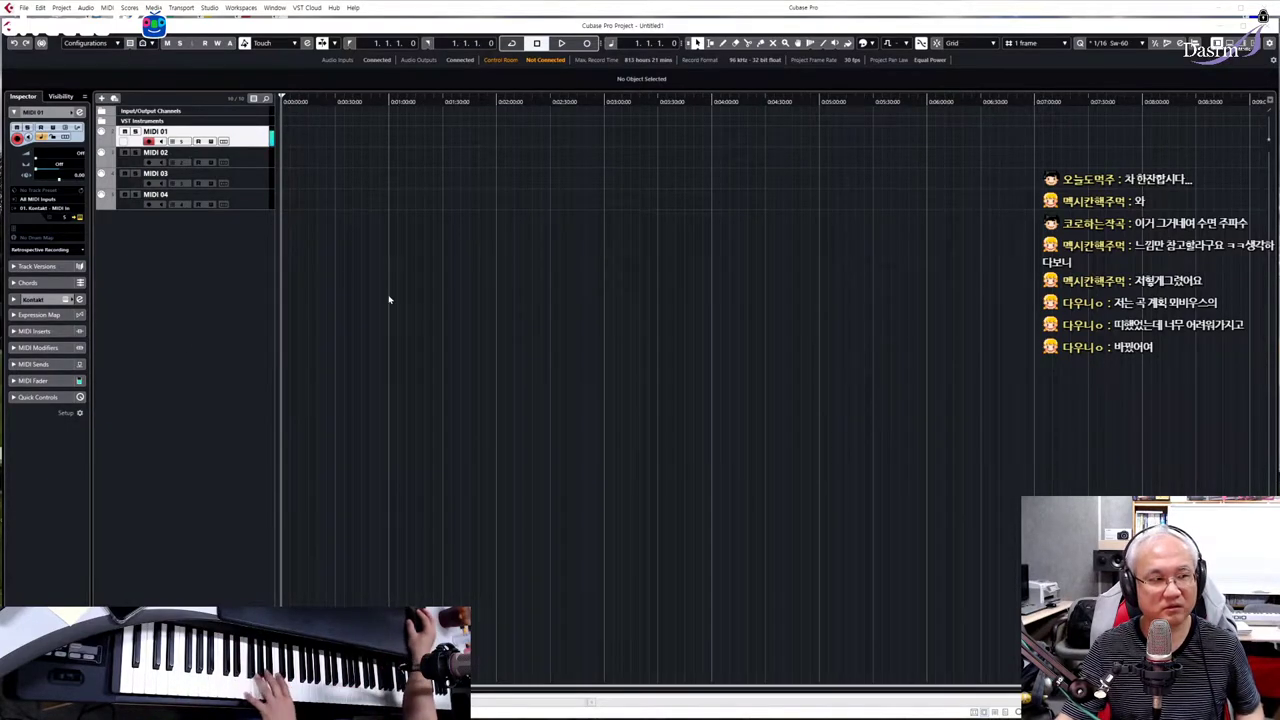
key(ctrl+e)
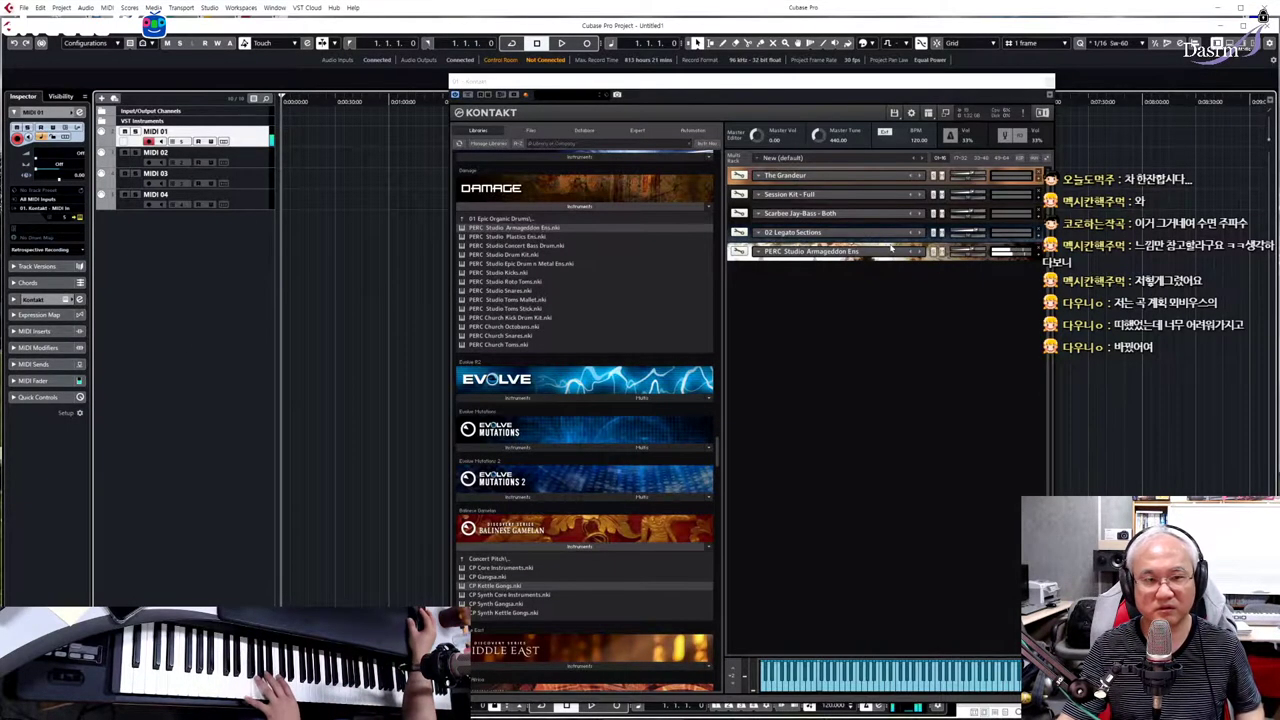
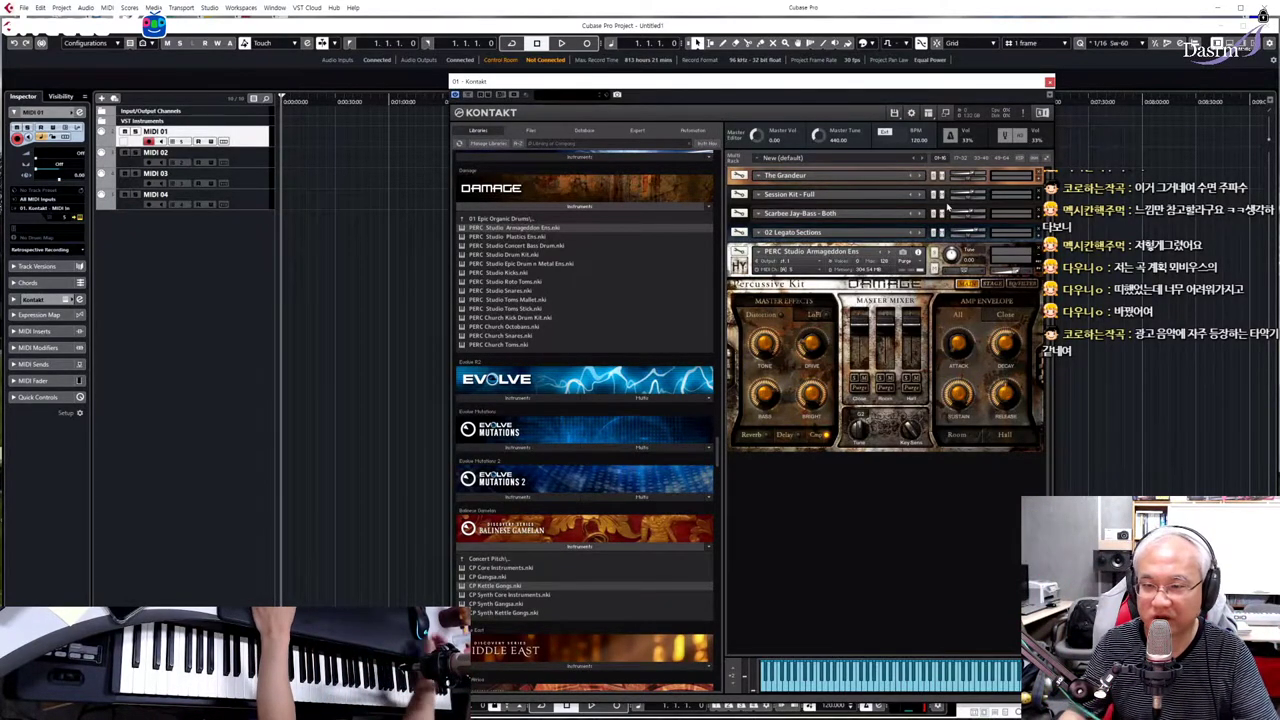
- Remove PERC Studio Armageddon Ens from the Kontakt rack, collapse the Damage list and return to the 하루살이 document
click(1041, 252)
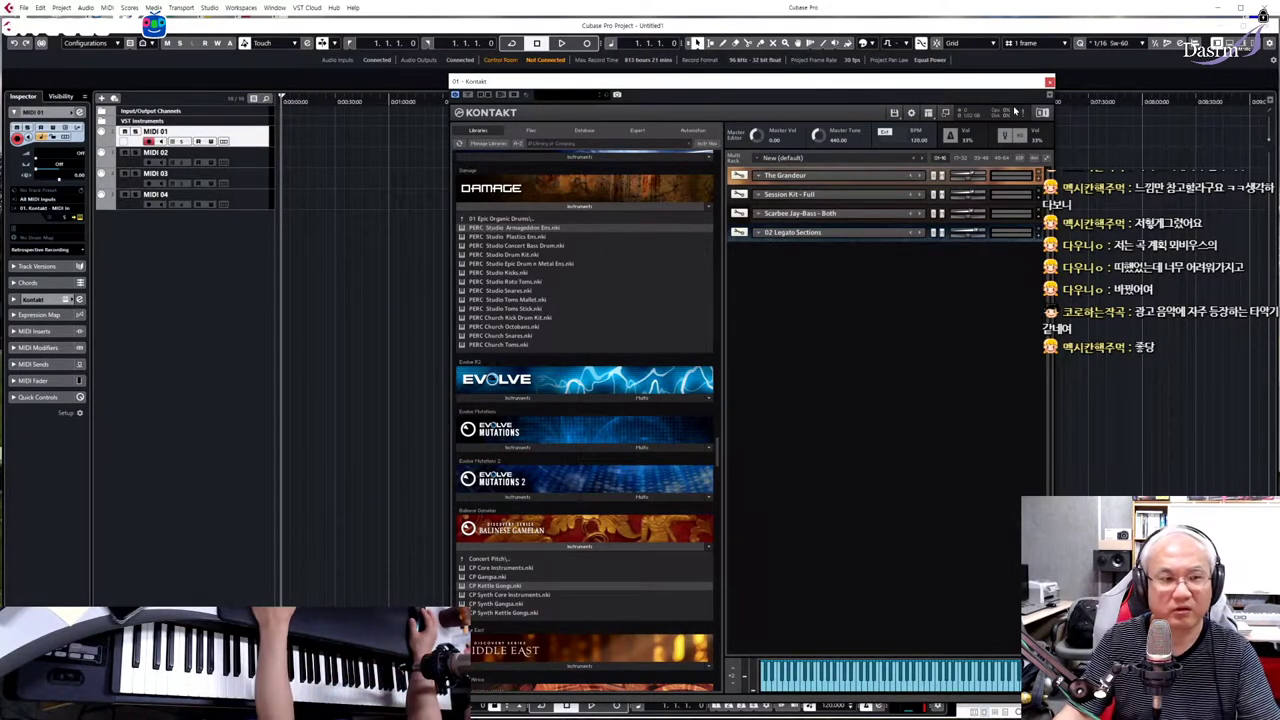
click(536, 208)
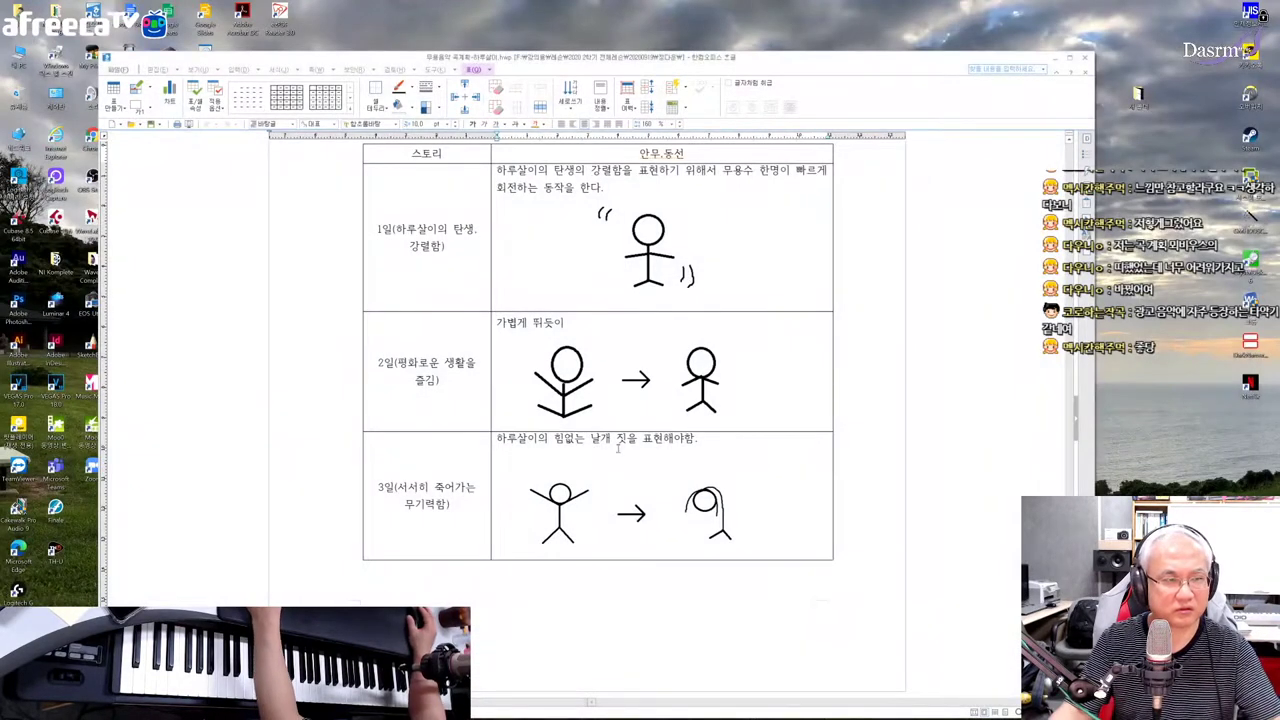
- Examine the 안무.동선 column for all three days, highlighting its cells and picking out the stick-figure drawings
scroll(630, 430, up, 3)
scroll(628, 421, down, 3)
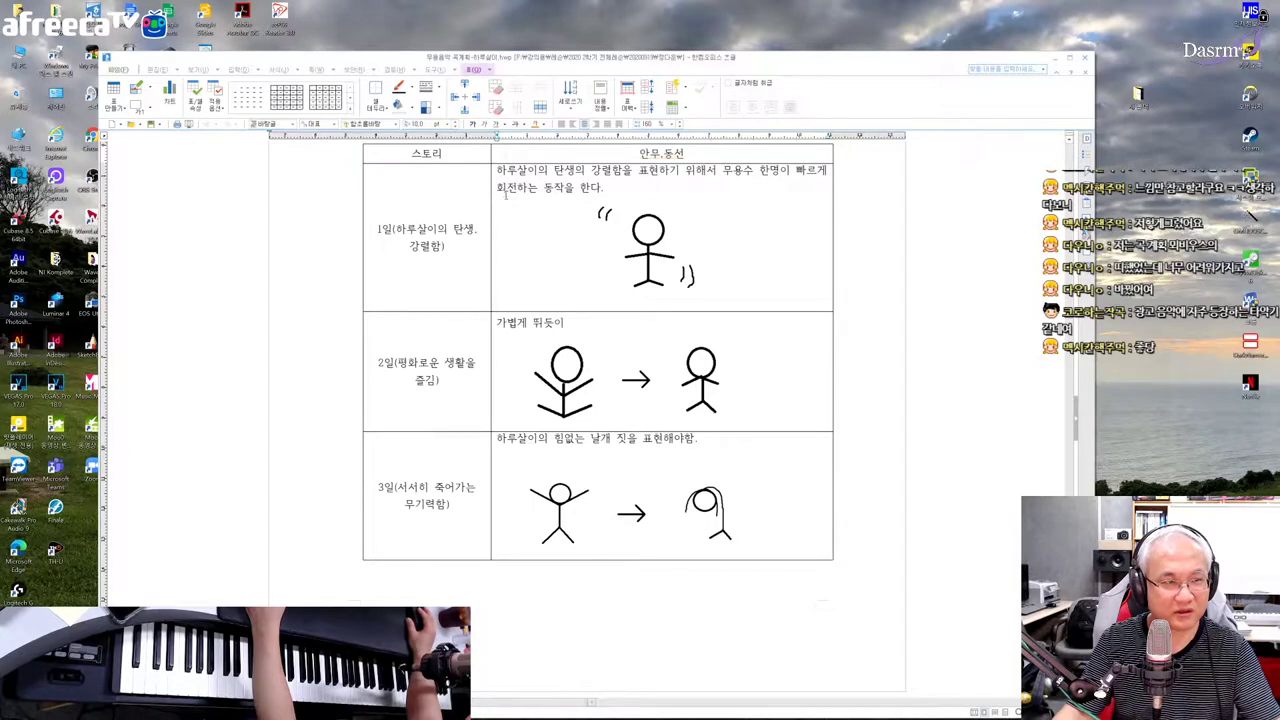
drag(567, 220, 788, 510)
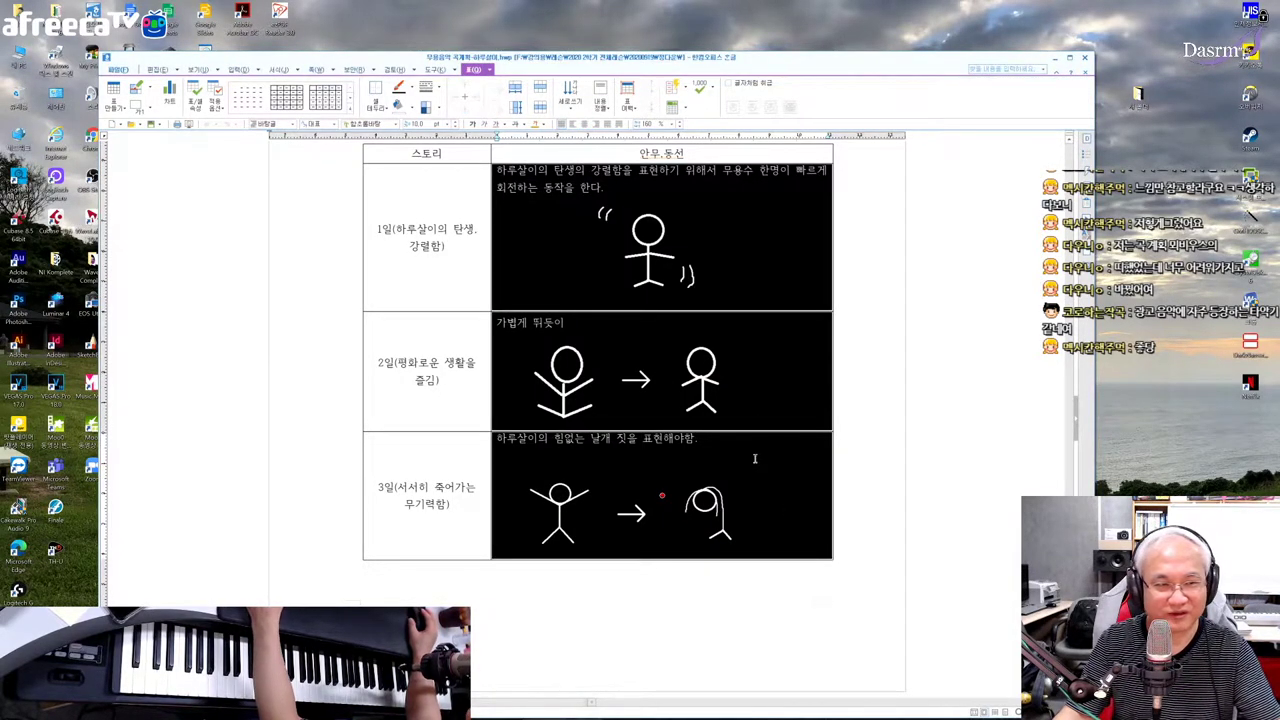
click(586, 349)
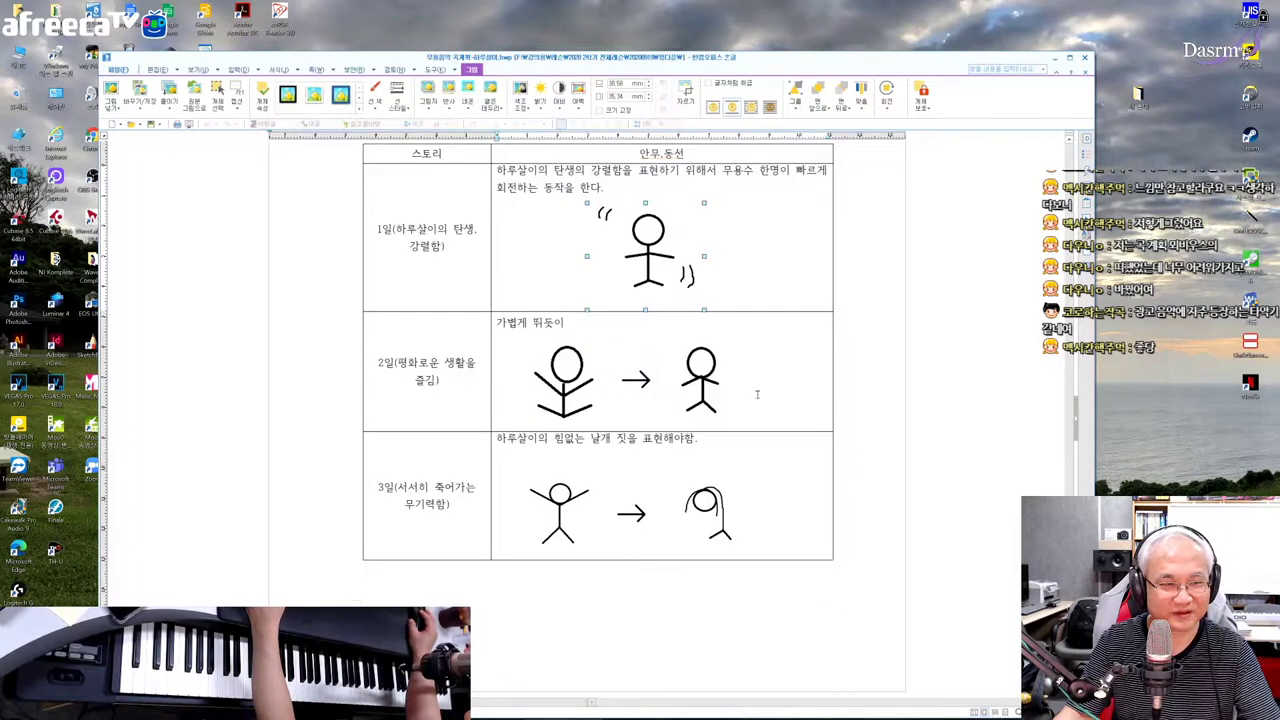
click(736, 515)
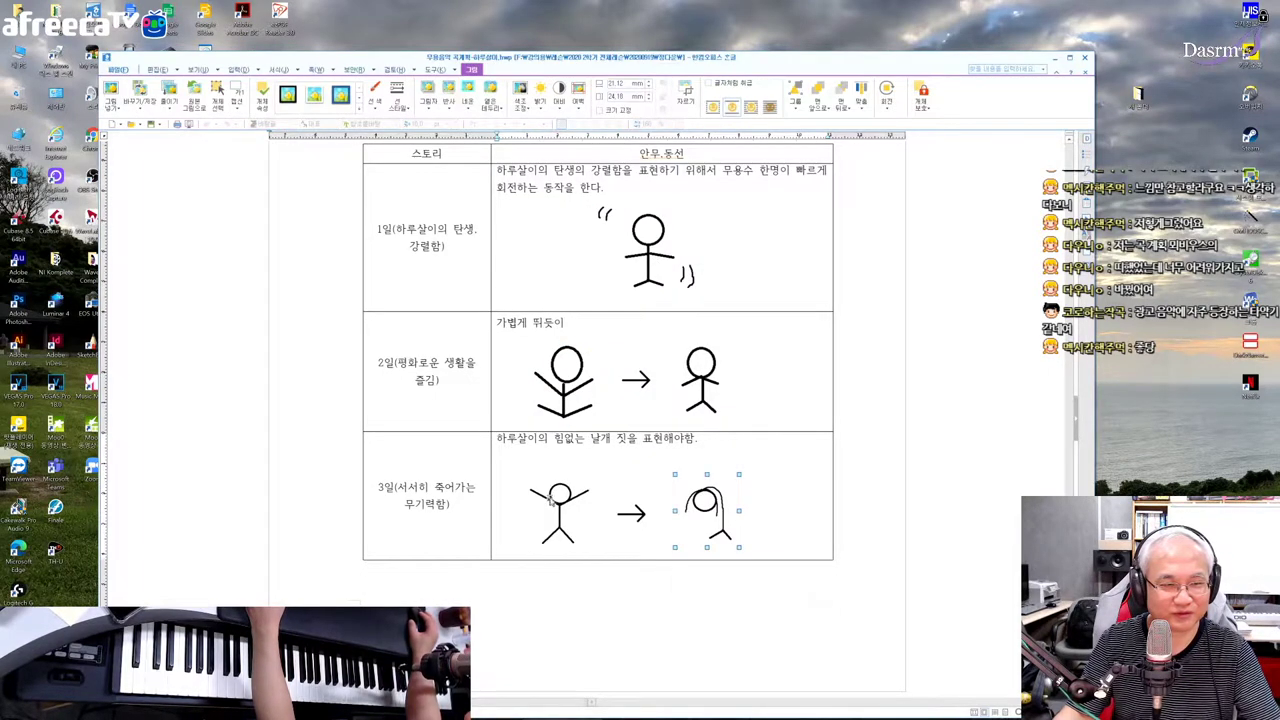
click(712, 378)
click(682, 246)
click(773, 244)
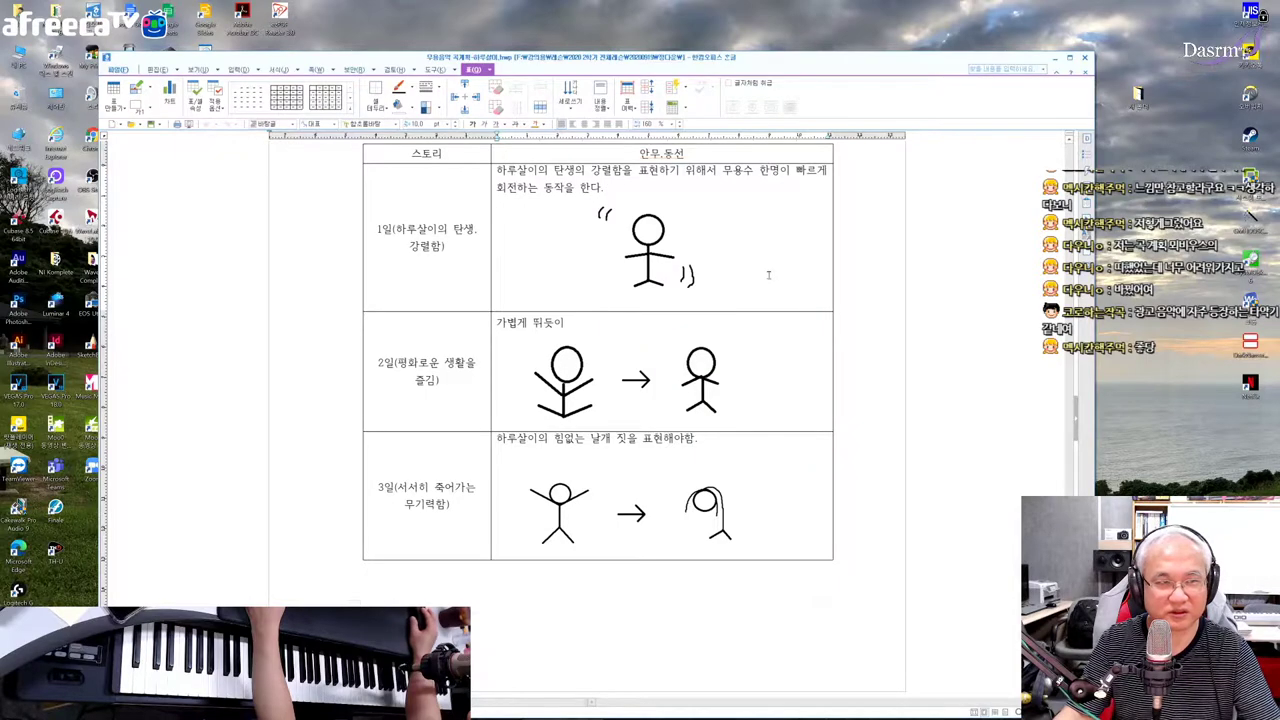
- Highlight the story and choreography cells of all three days together, then clear the selection
drag(397, 178, 703, 530)
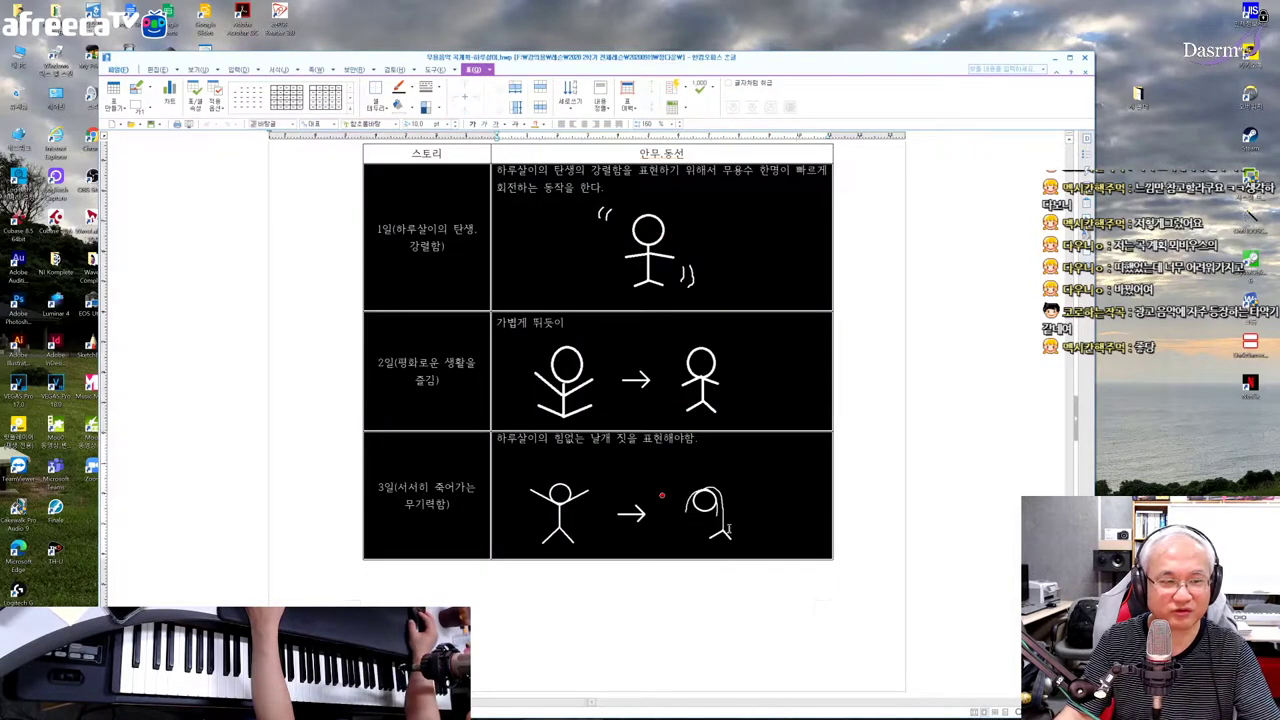
click(772, 514)
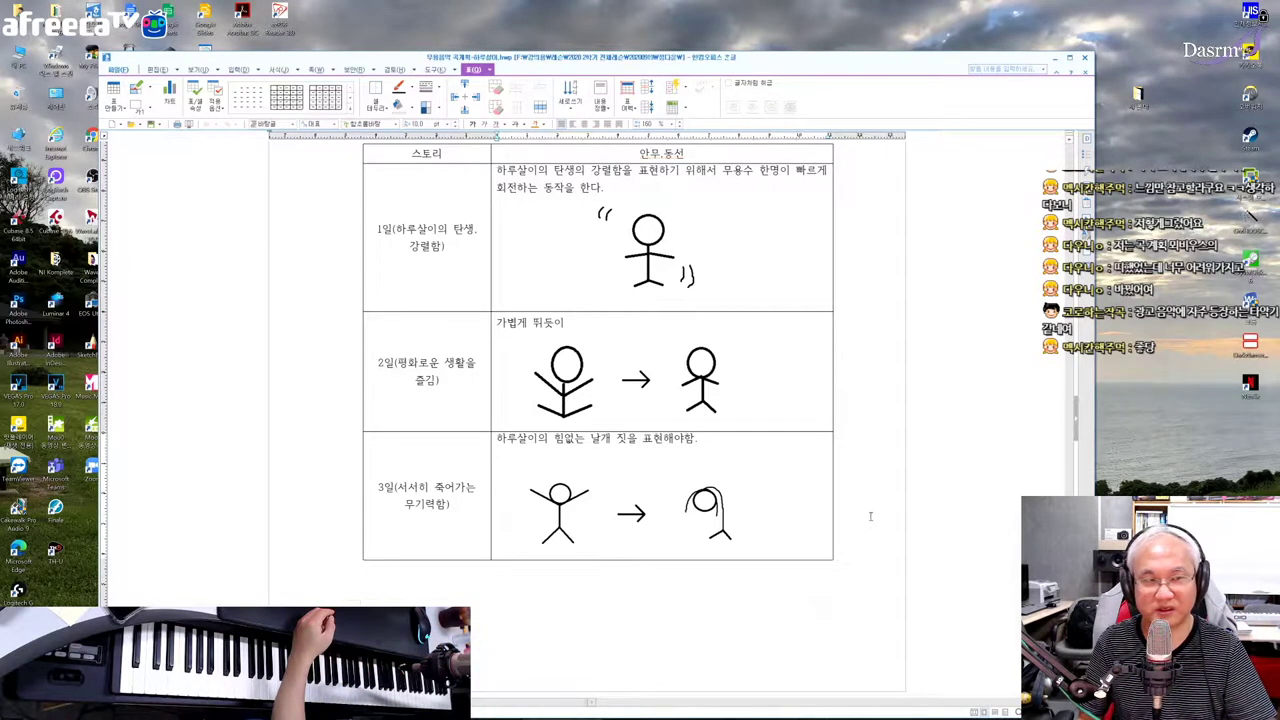
text(.)
text(.)
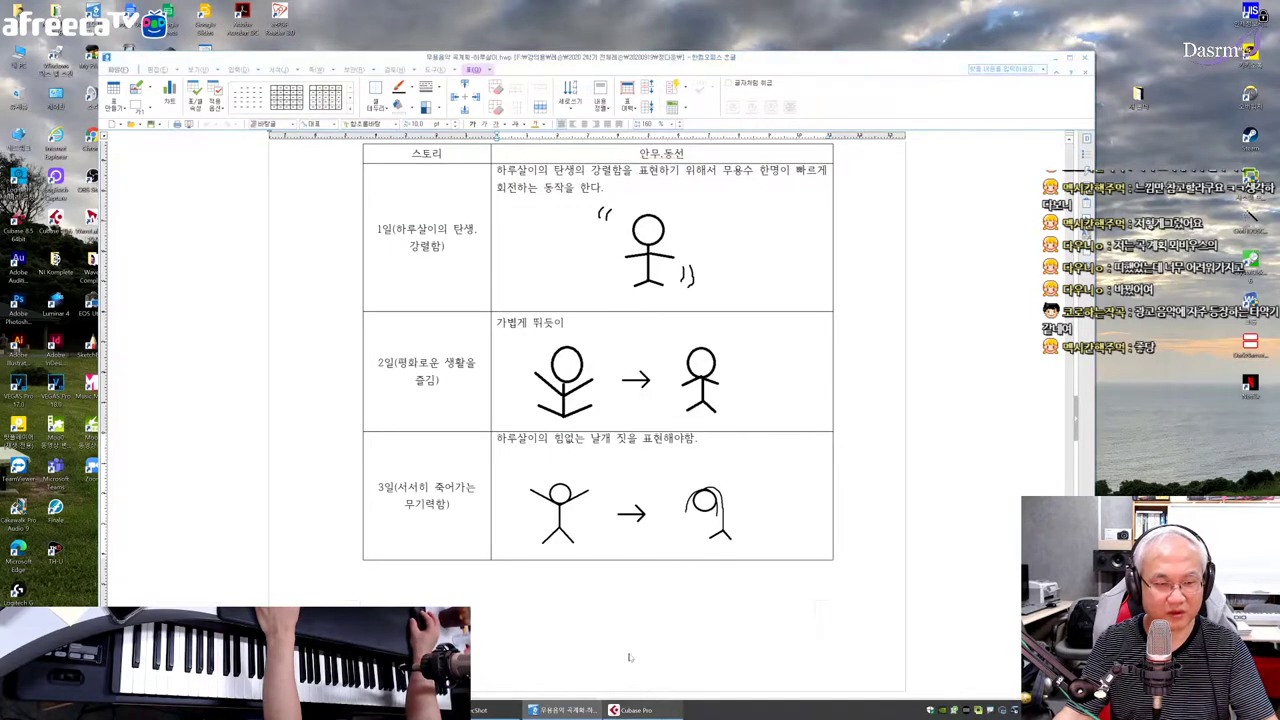
- Switch to Cubase and load CP Core Instruments from Balinese Gamelan and PERC Studio Armageddon Ens from Damage into Kontakt
click(636, 710)
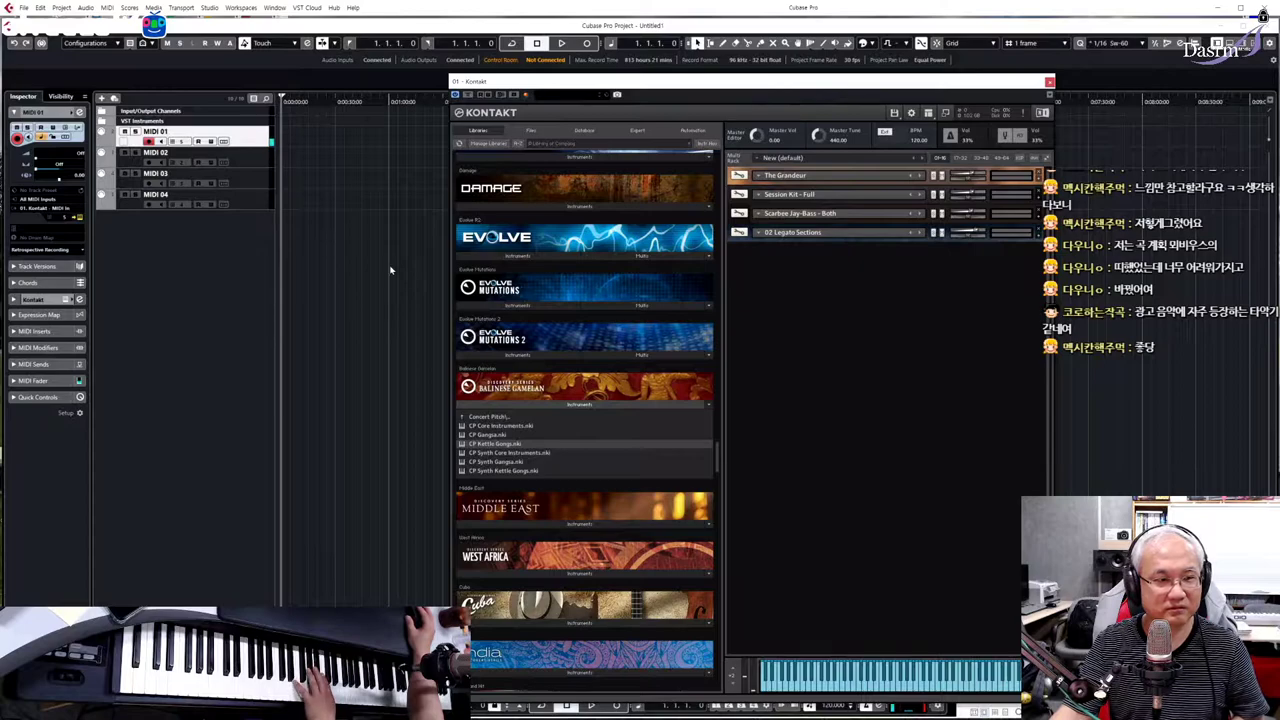
double_click(519, 427)
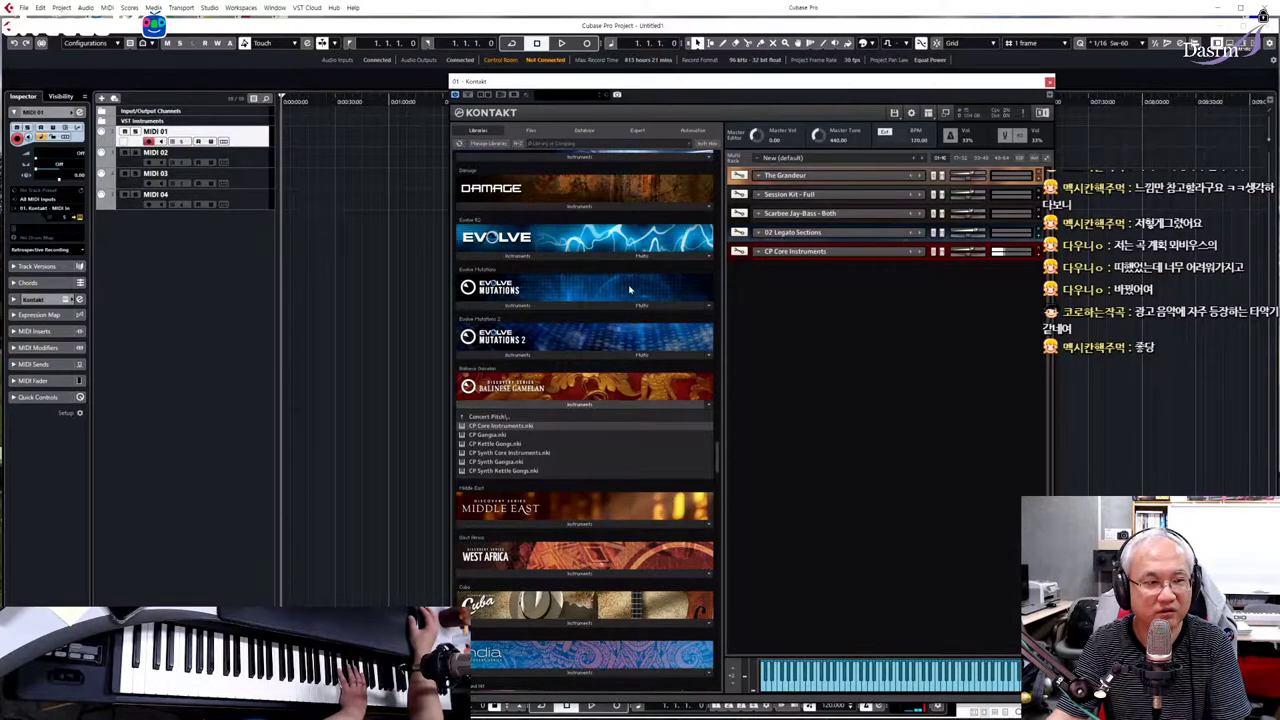
click(535, 207)
double_click(525, 228)
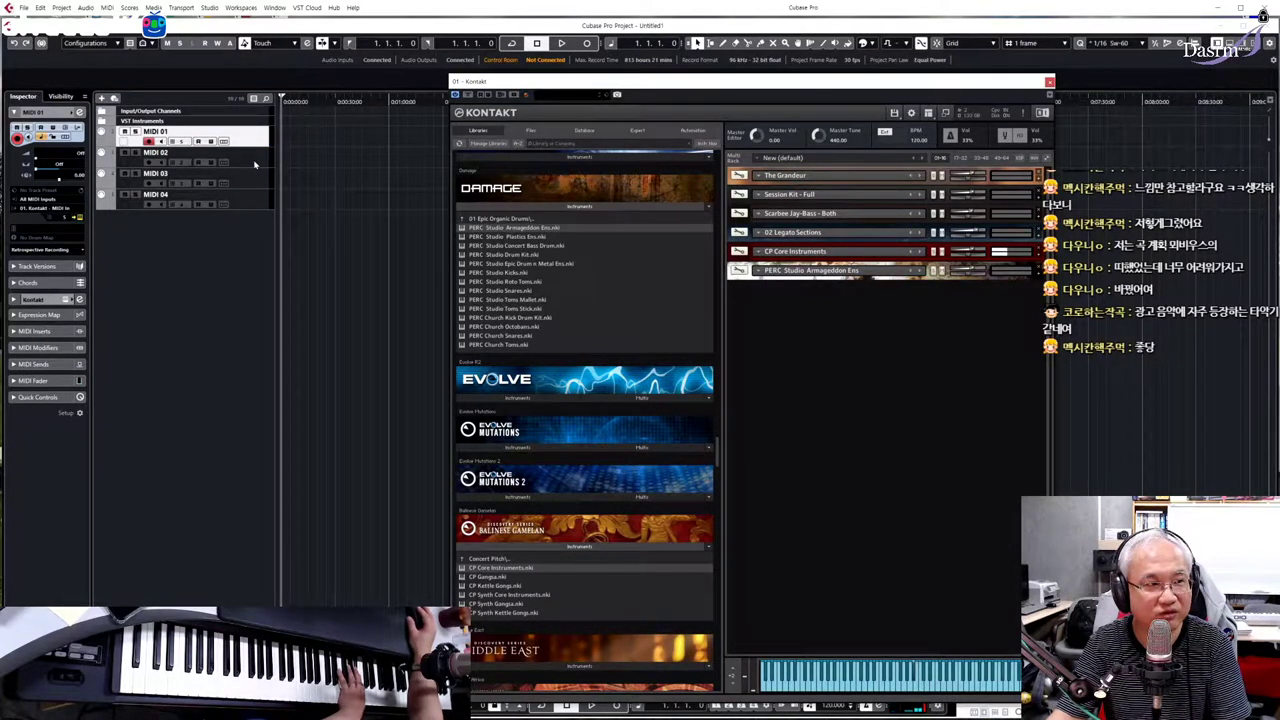
- Set the MIDI 02 track's output channel to 6 for the PERC Studio Armageddon Ens kit
click(185, 155)
click(66, 213)
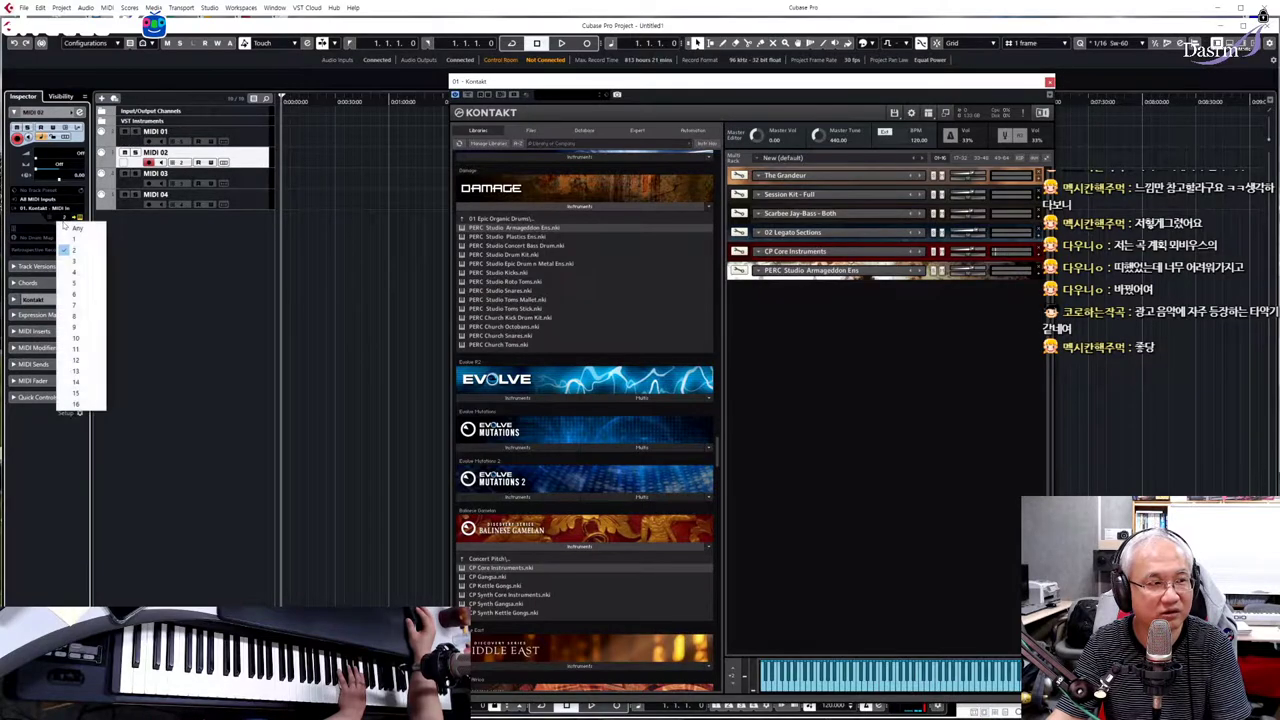
click(100, 300)
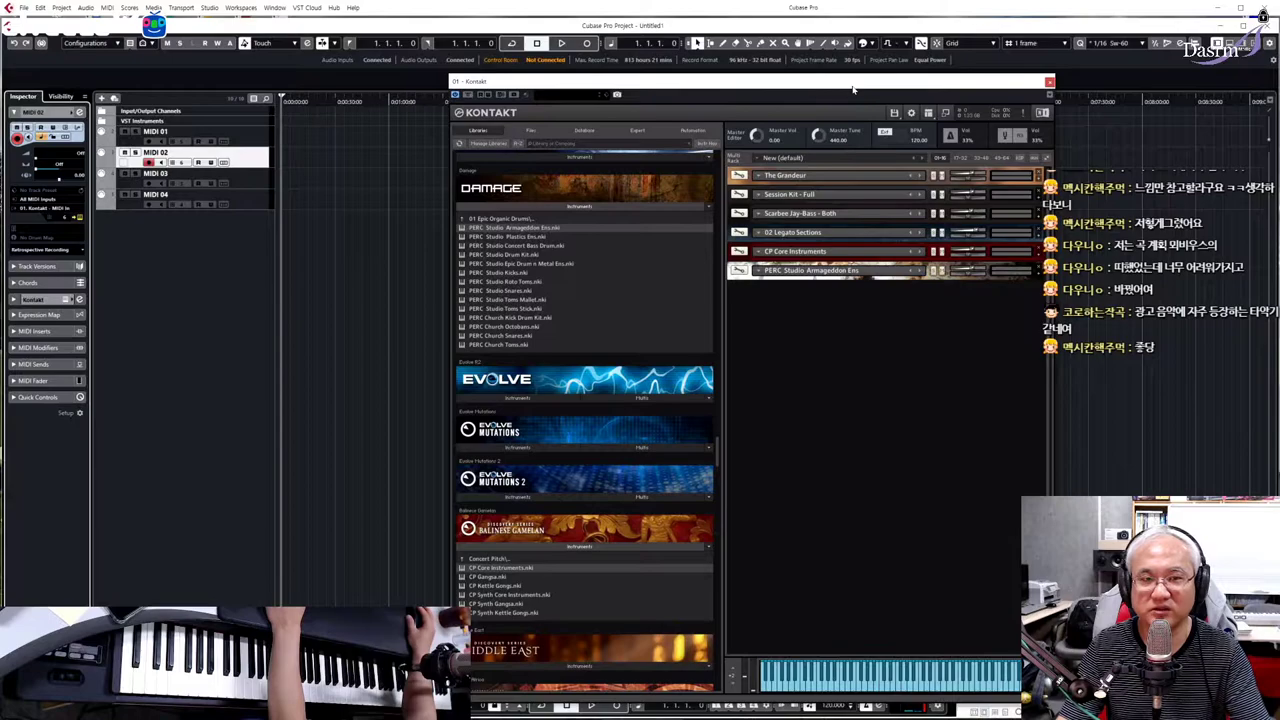
- Return to the 하루살이 document and highlight the whole table, the 1일 row, and the 2일 and 3일 rows
click(1215, 9)
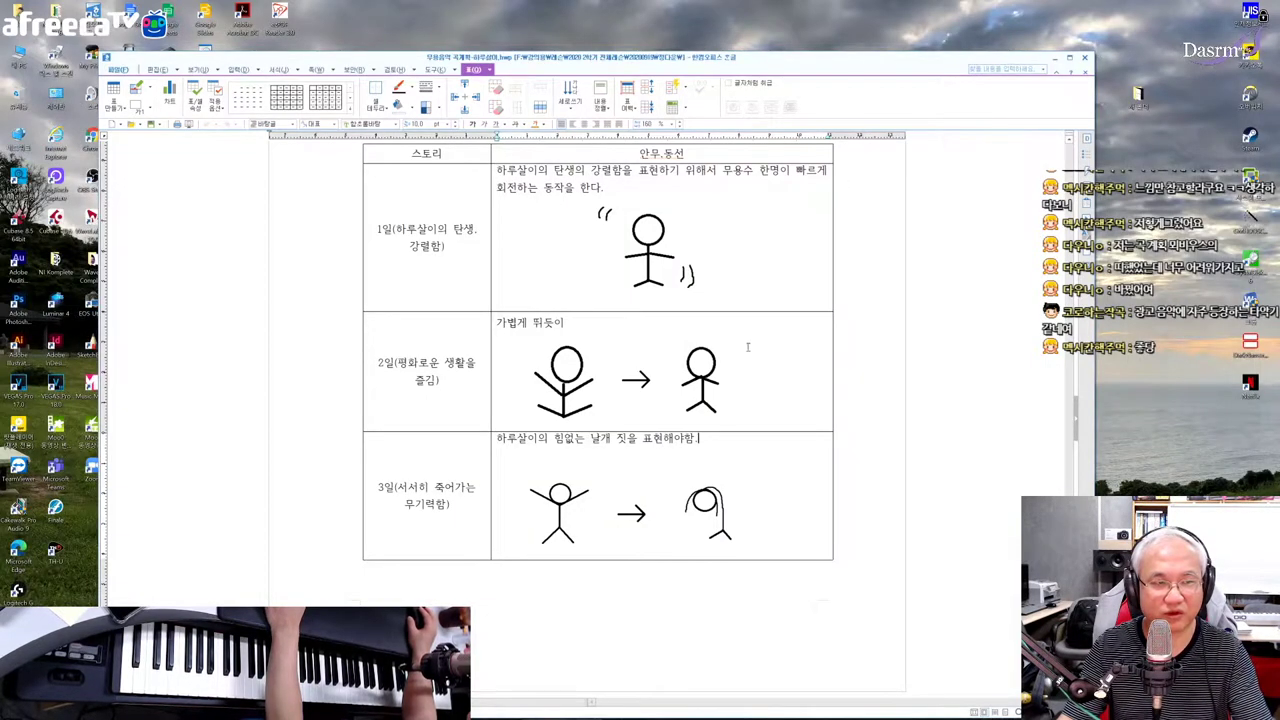
drag(414, 171, 532, 561)
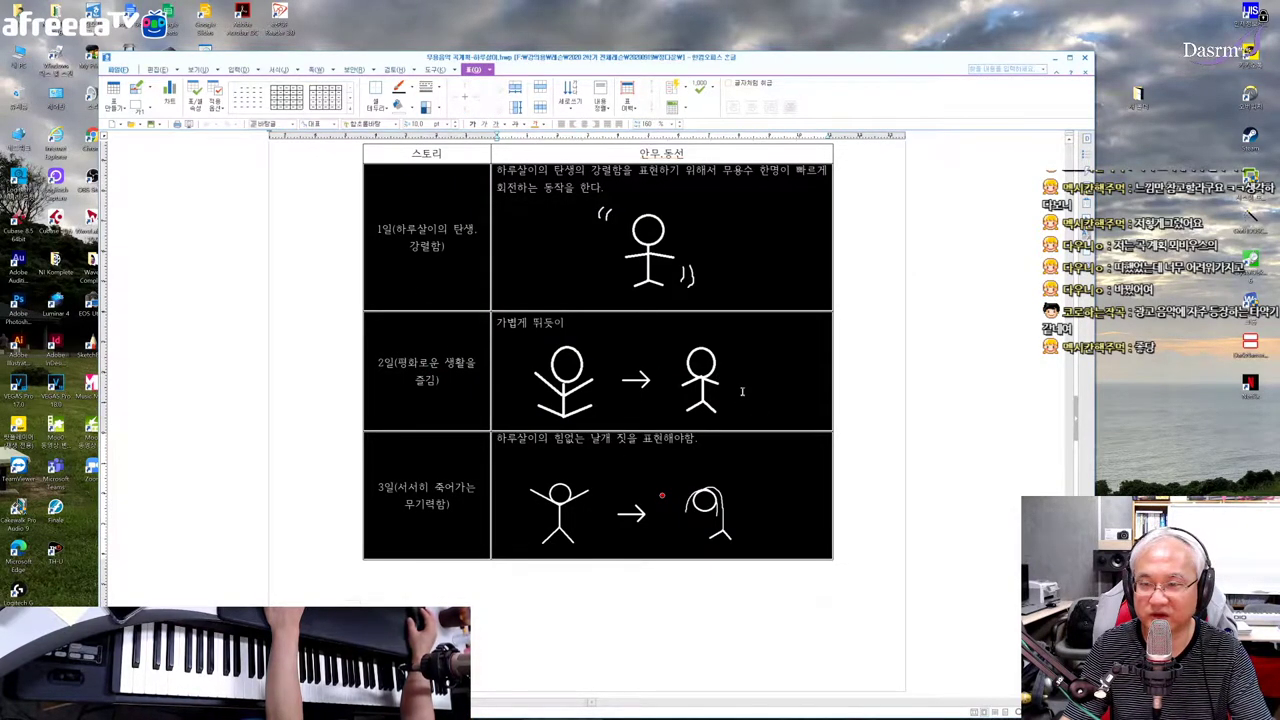
click(424, 241)
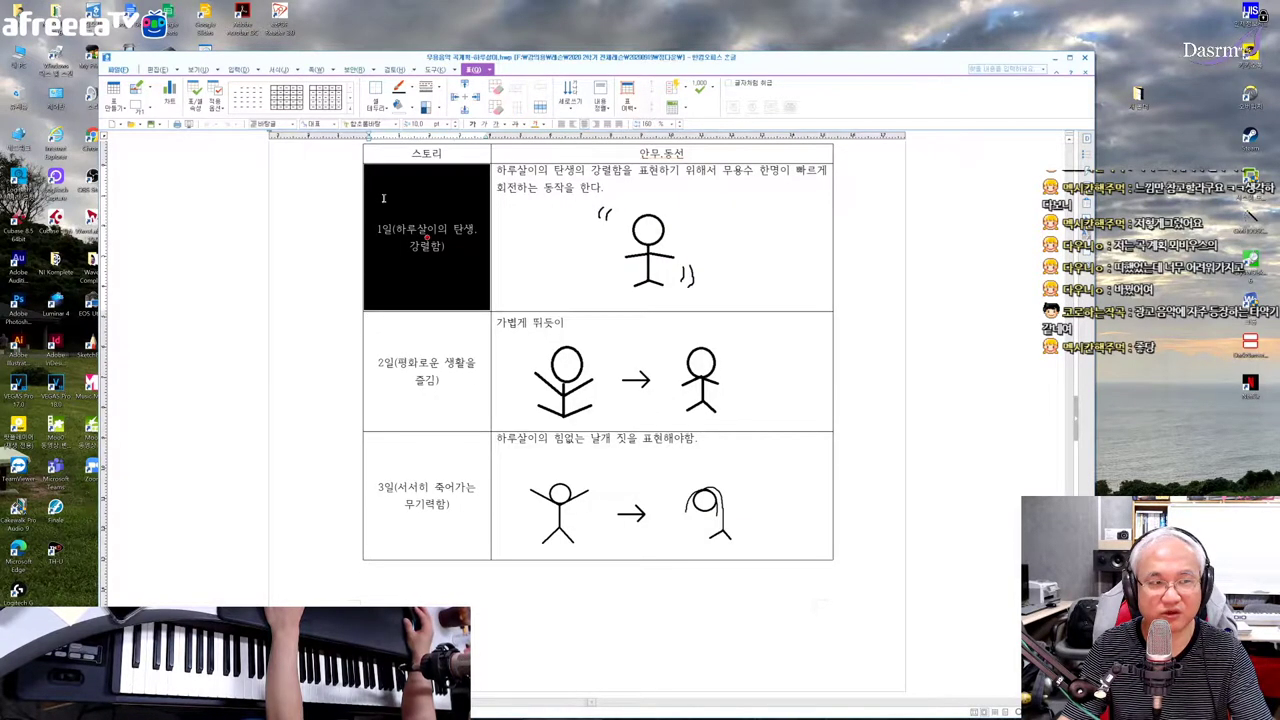
shift+click(660, 237)
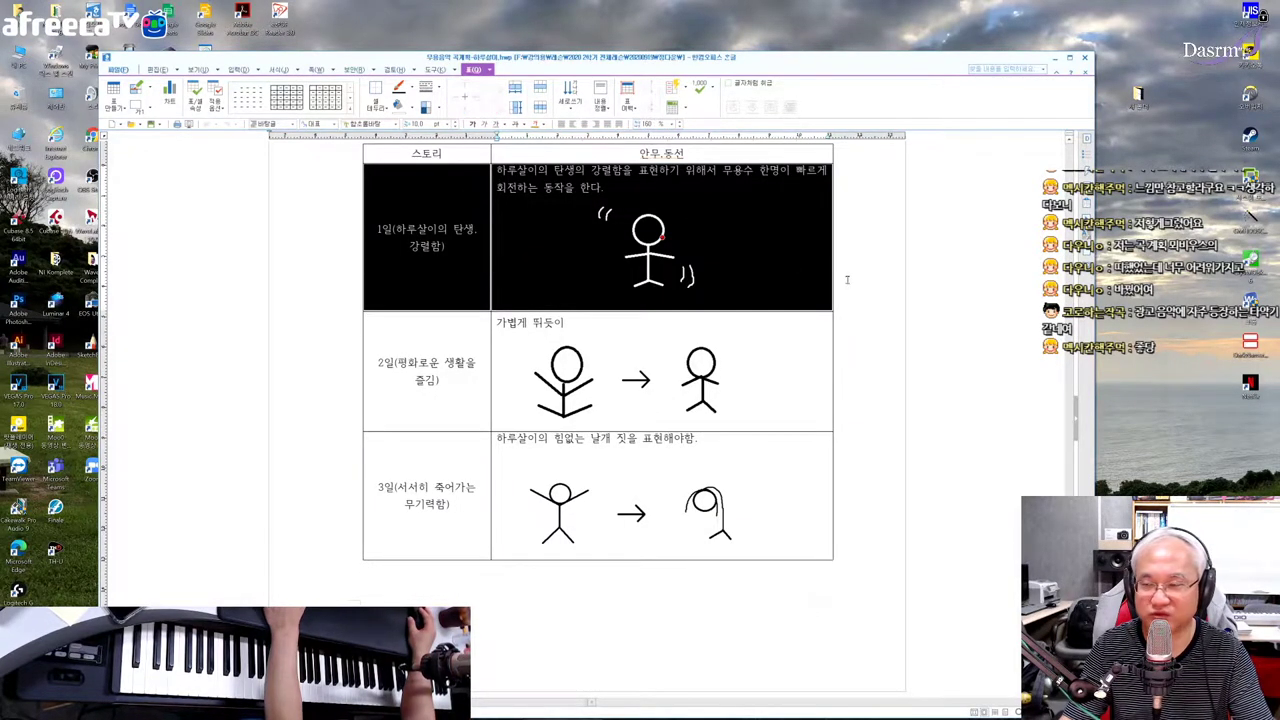
click(620, 322)
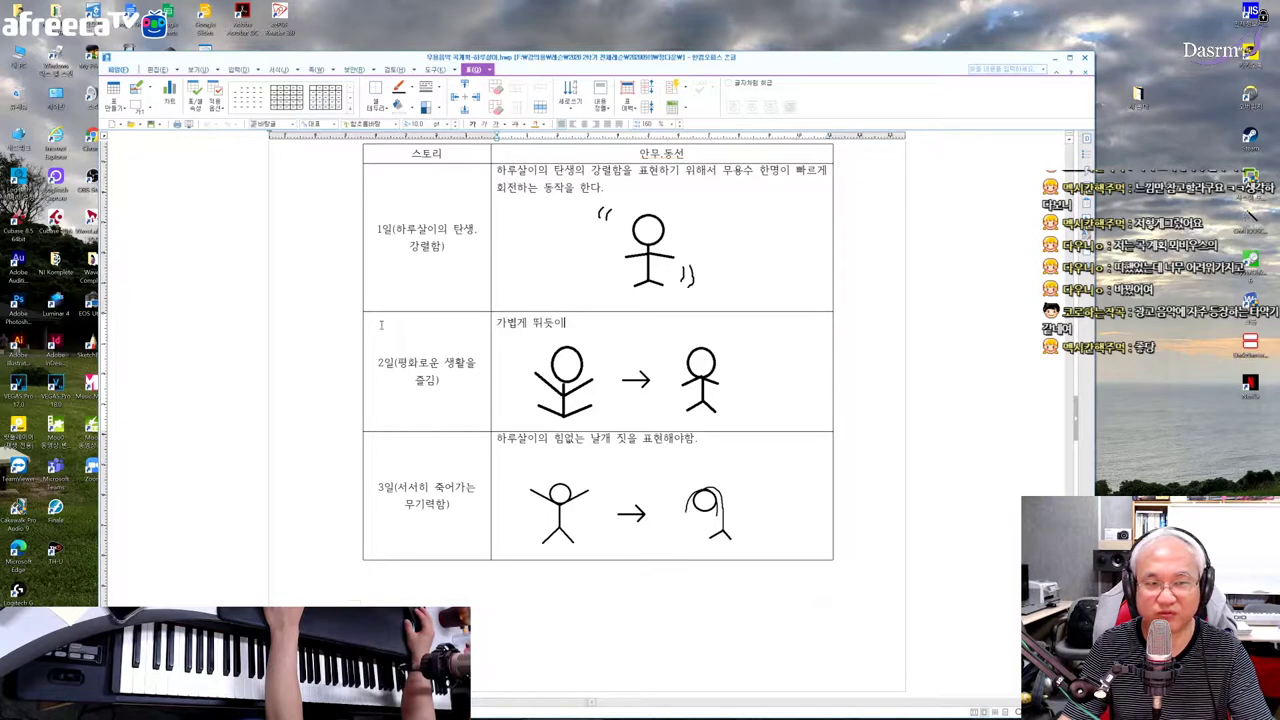
drag(380, 325, 660, 503)
key(Escape)
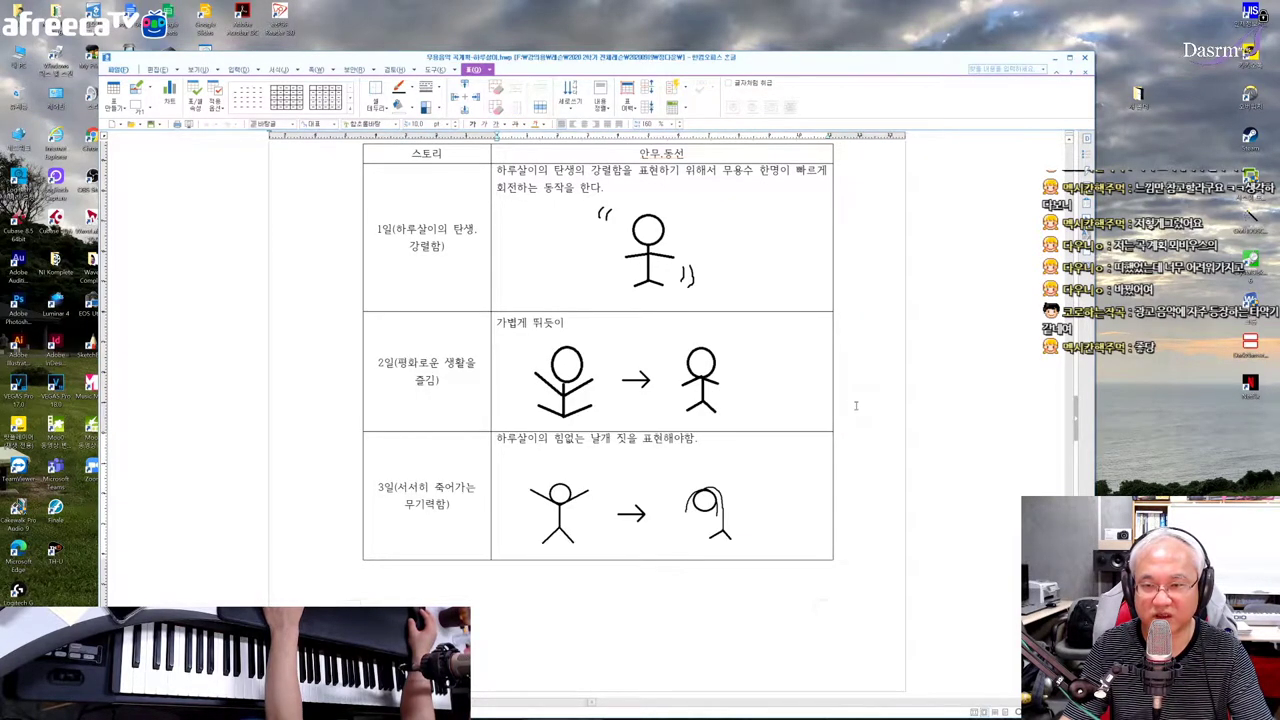
- Highlight the 3일 wing-movement sentence and all three day rows, then review the 원형+역행 and 원형+전위역행 tone rows
key(shift+Home)
scroll(401, 252, up, 2)
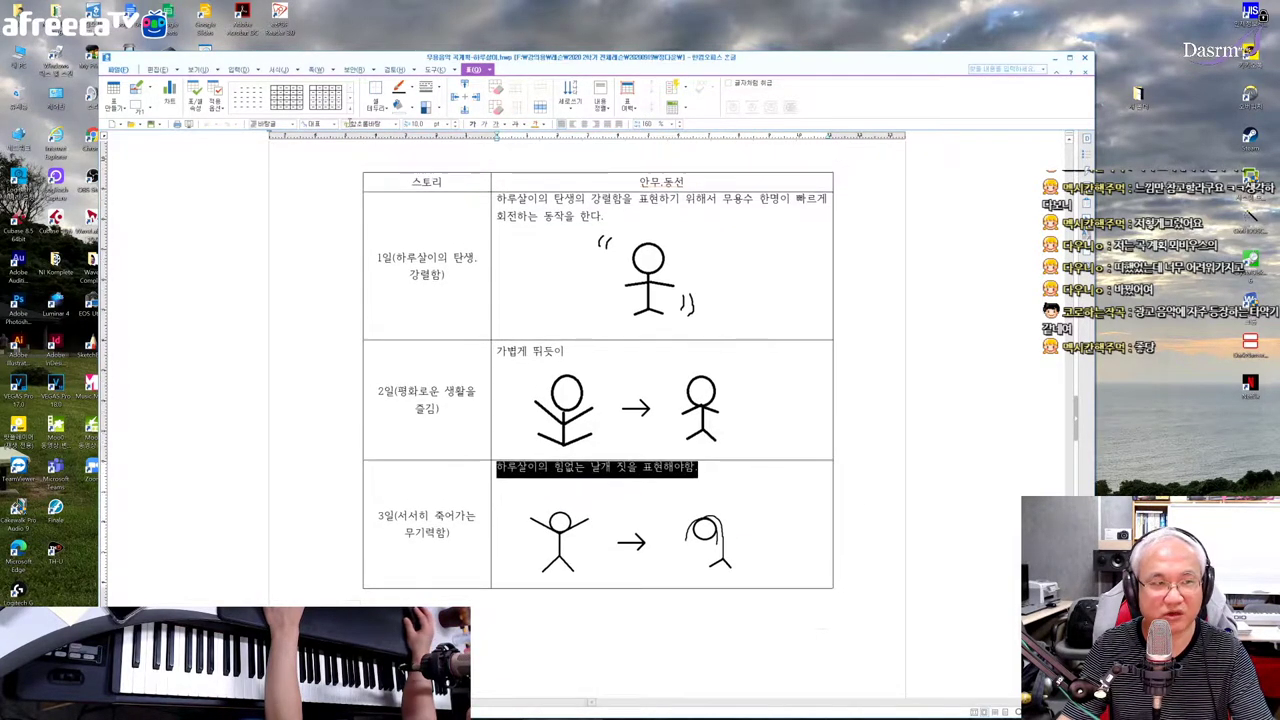
click(401, 252)
drag(401, 252, 758, 562)
scroll(812, 458, down, 3)
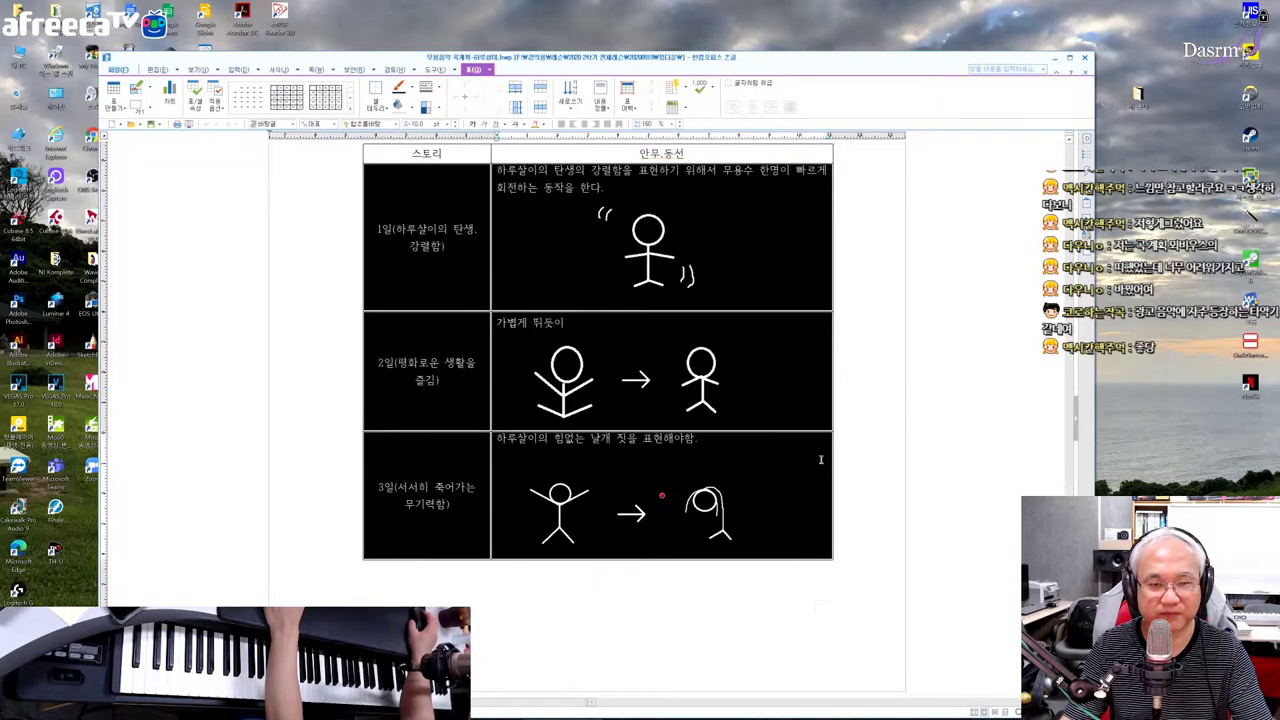
scroll(812, 456, up, 15)
scroll(812, 456, down, 5)
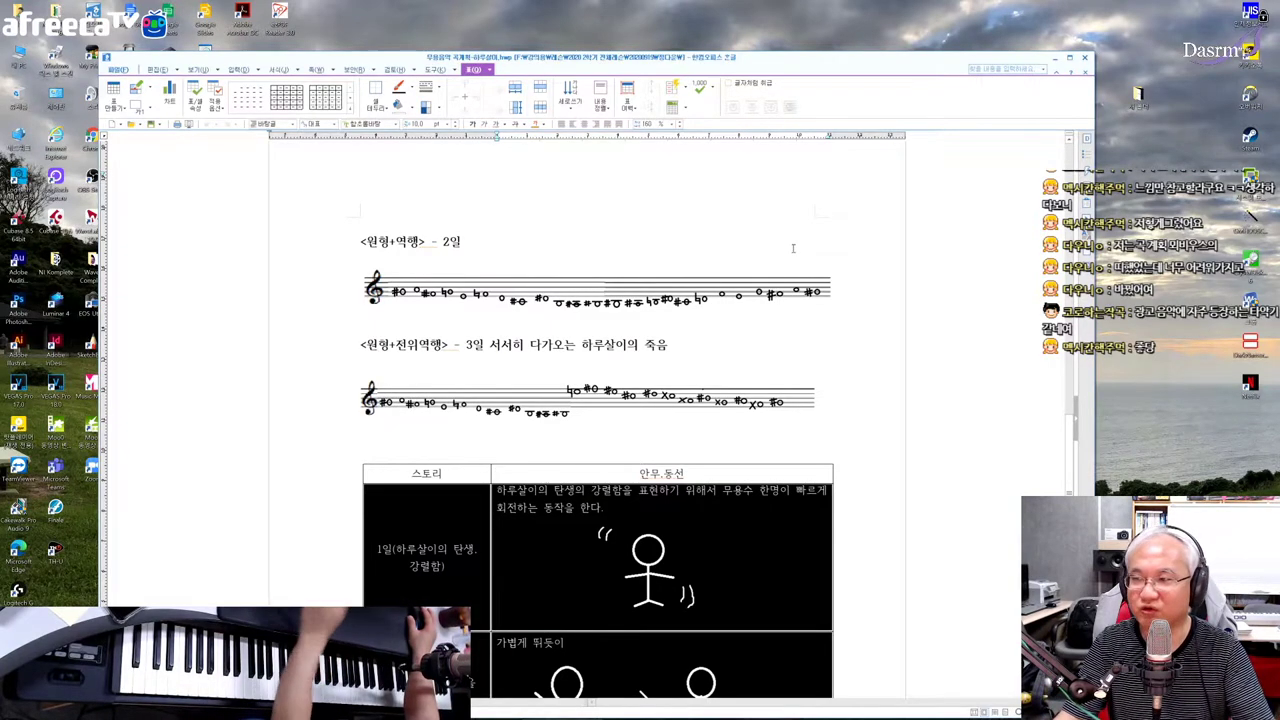
- Close the 하루살이 plan, bring the 천사에게 piano score to the front in Acrobat and highlight the Bm/A chord symbol
click(1083, 58)
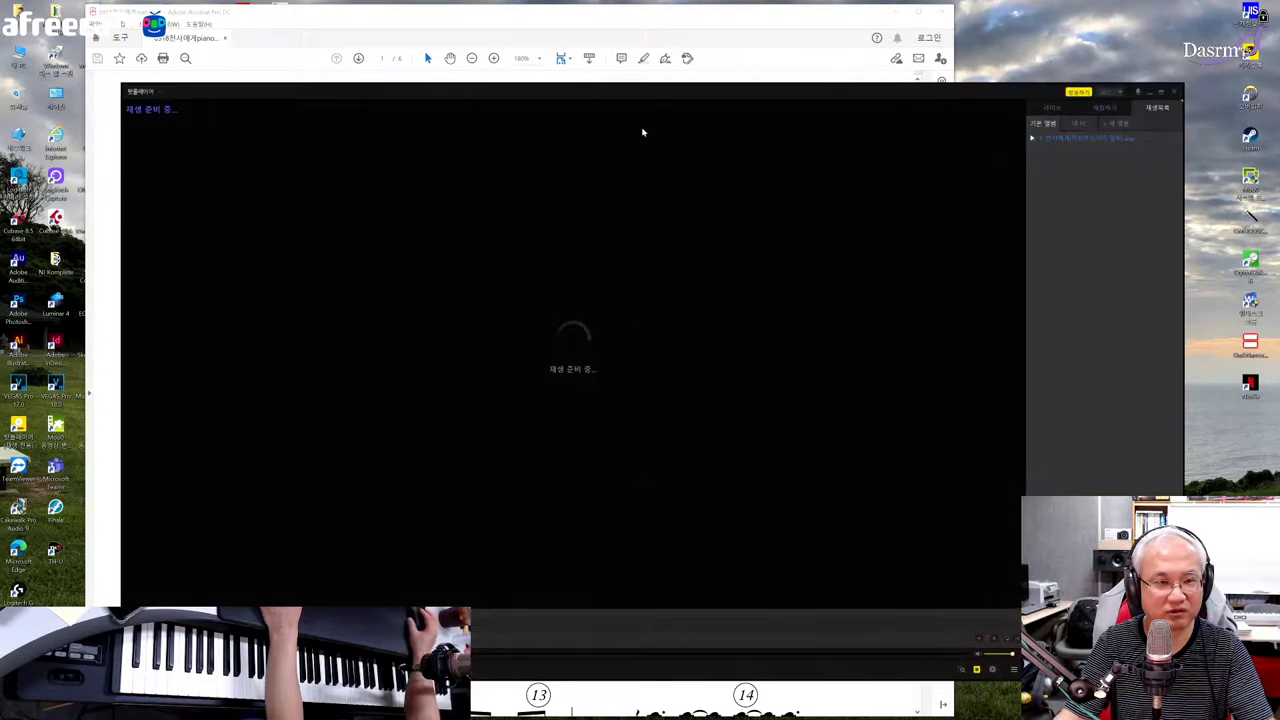
click(640, 10)
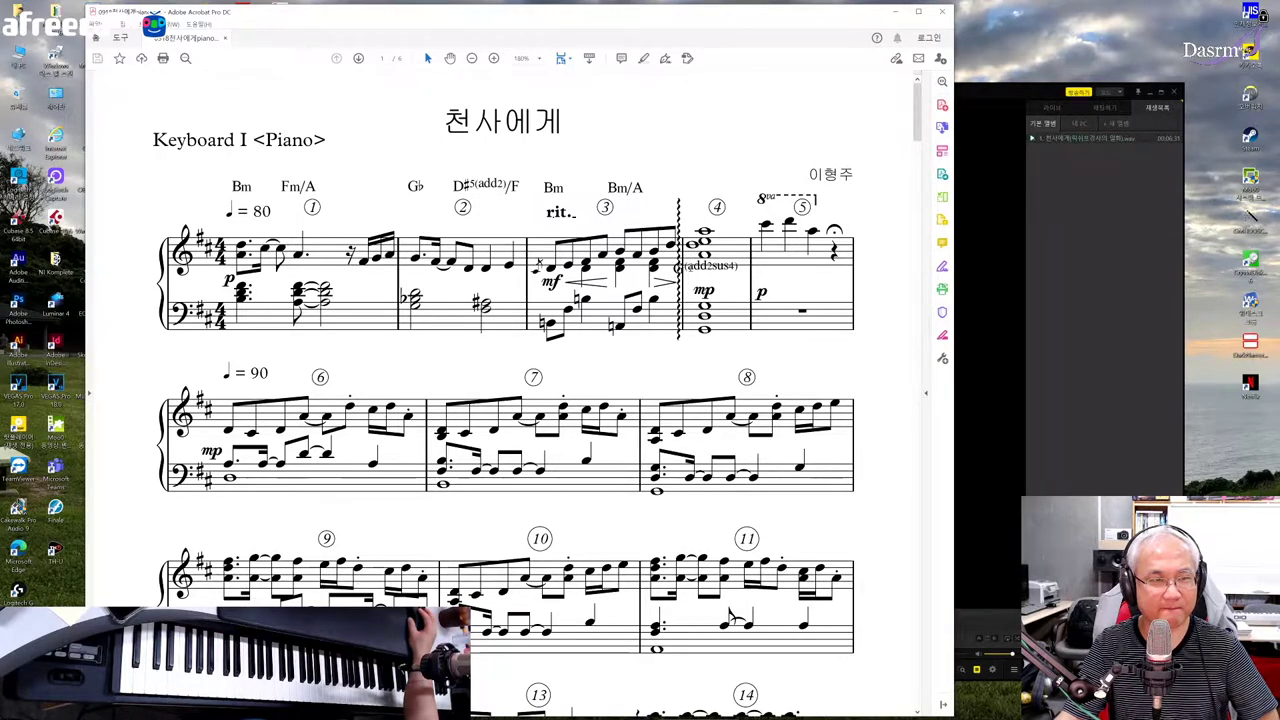
drag(643, 188, 615, 192)
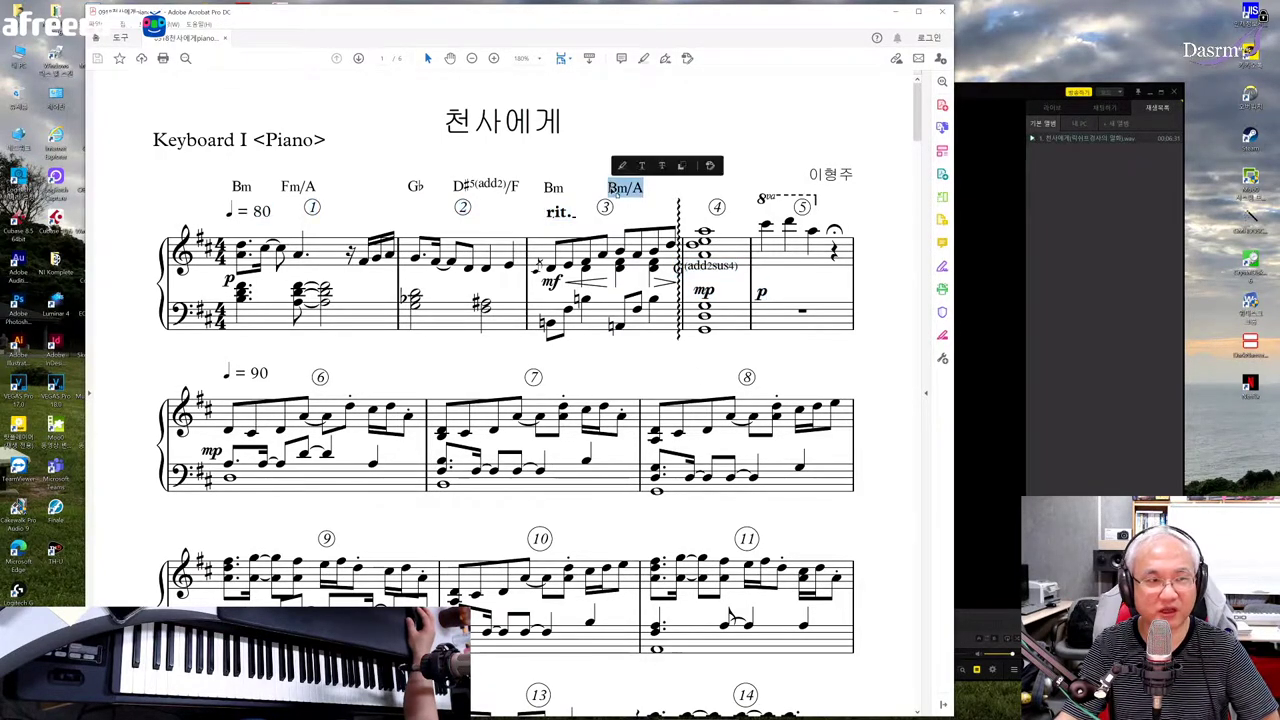
- Read through the first page of the 천사에게 piano score as far as measure 22
scroll(505, 400, down, 1)
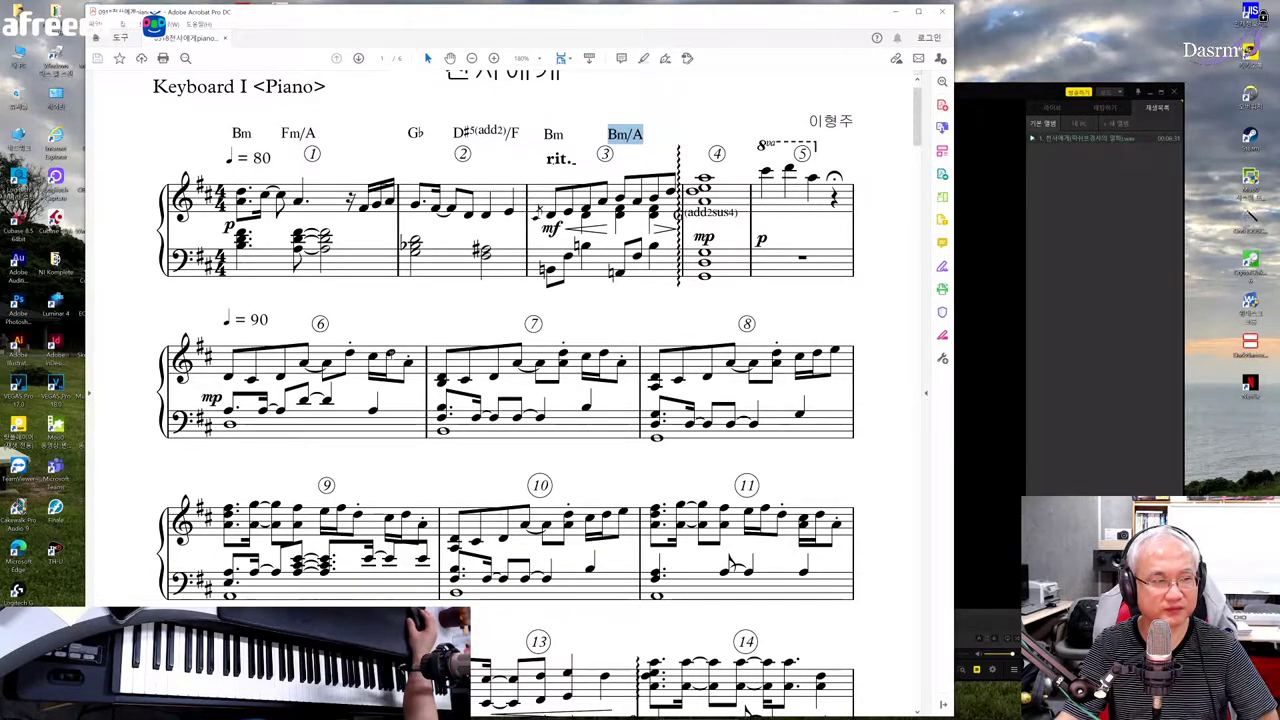
scroll(420, 406, down, 1)
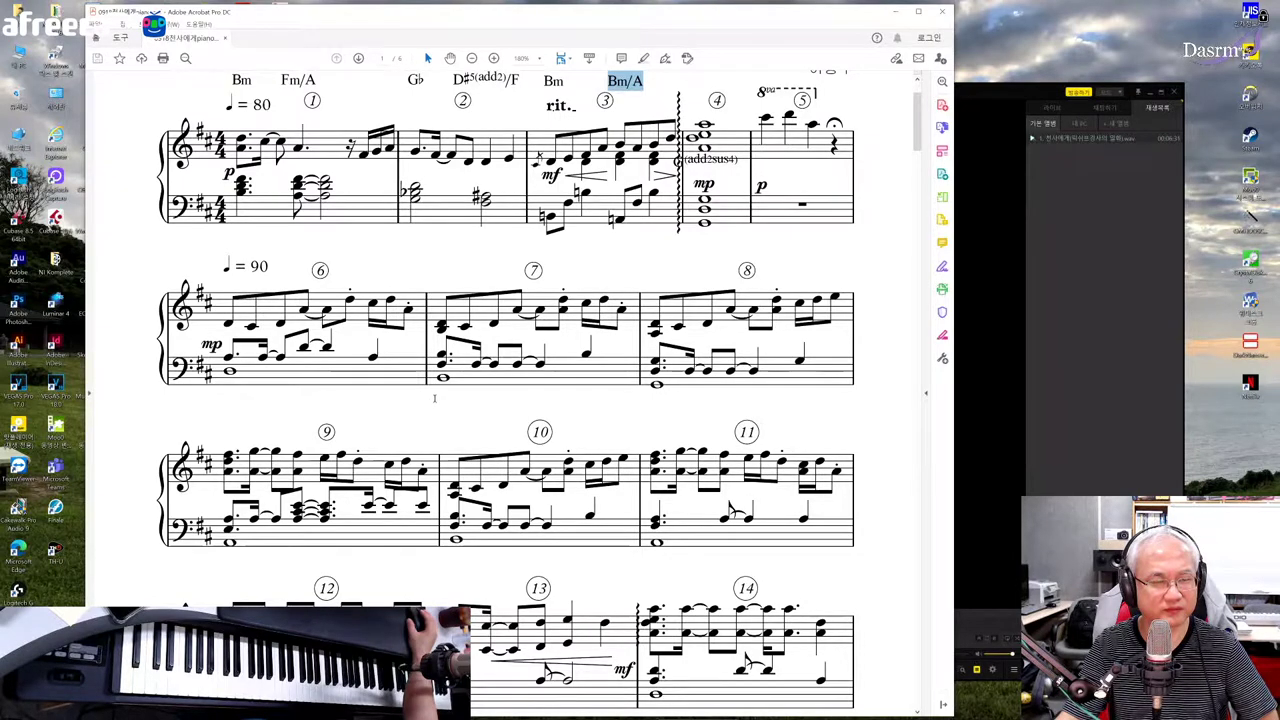
scroll(444, 393, down, 3)
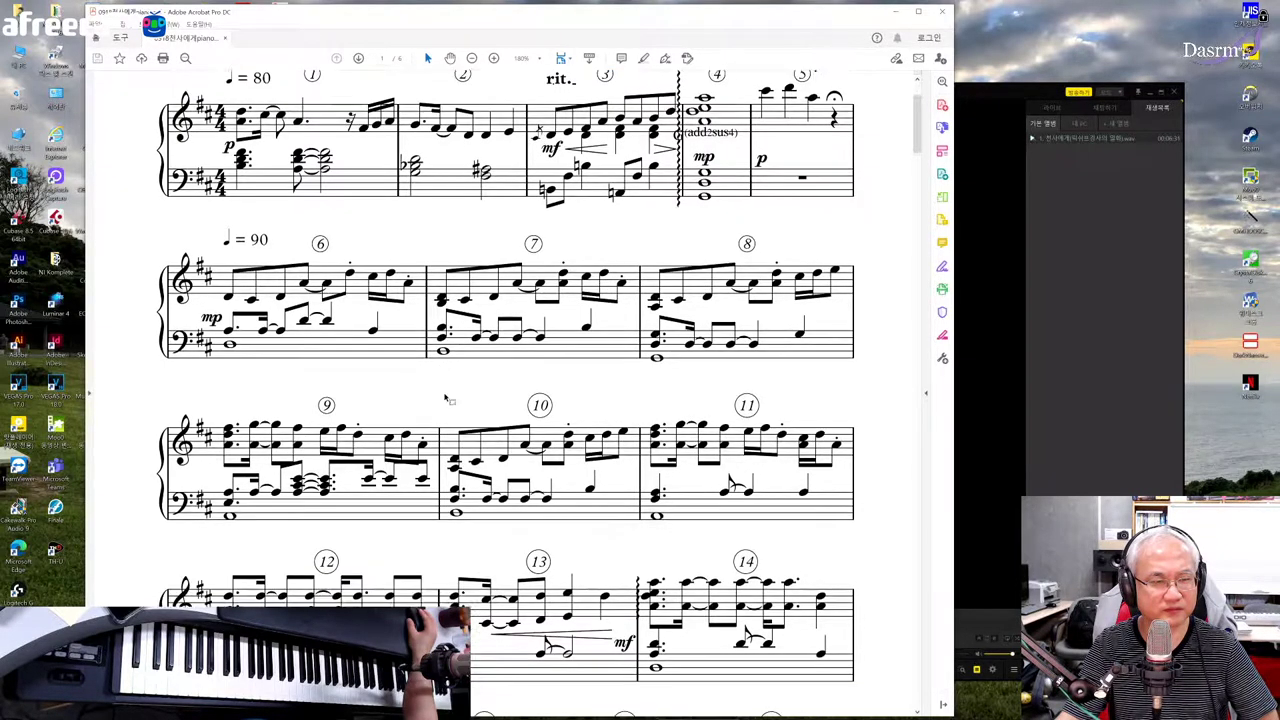
scroll(444, 393, down, 2)
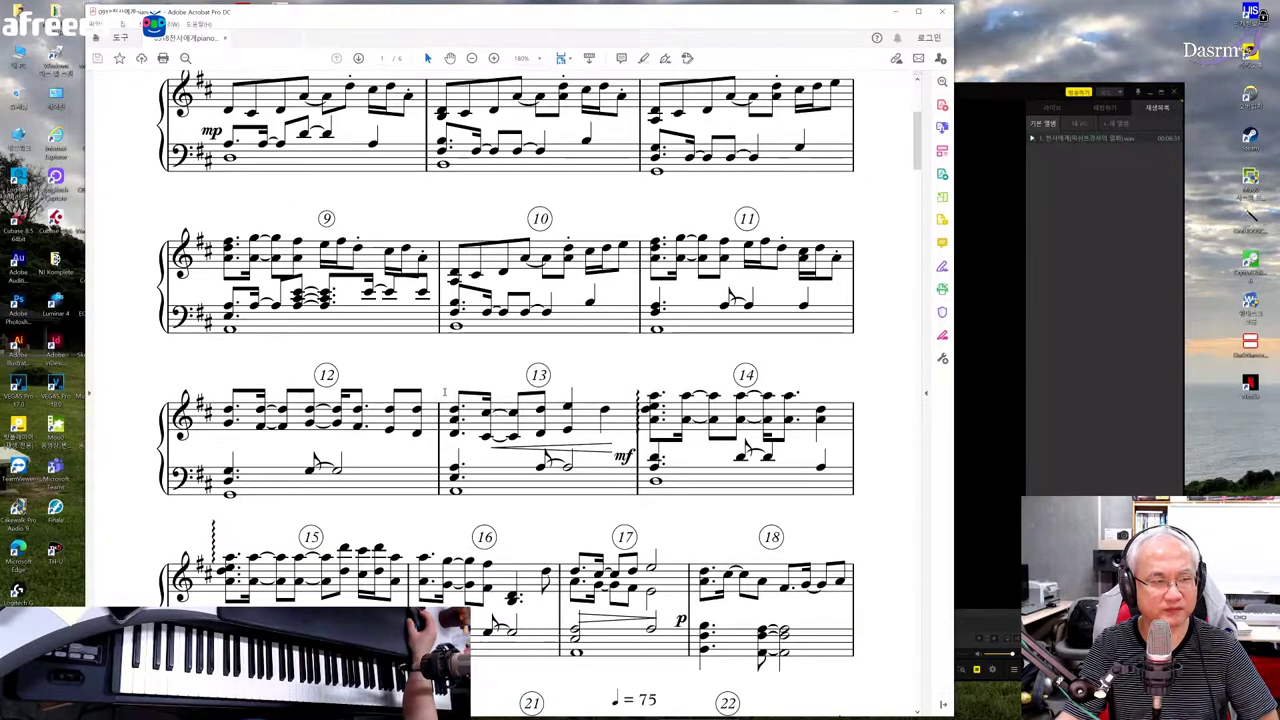
scroll(444, 392, down, 5)
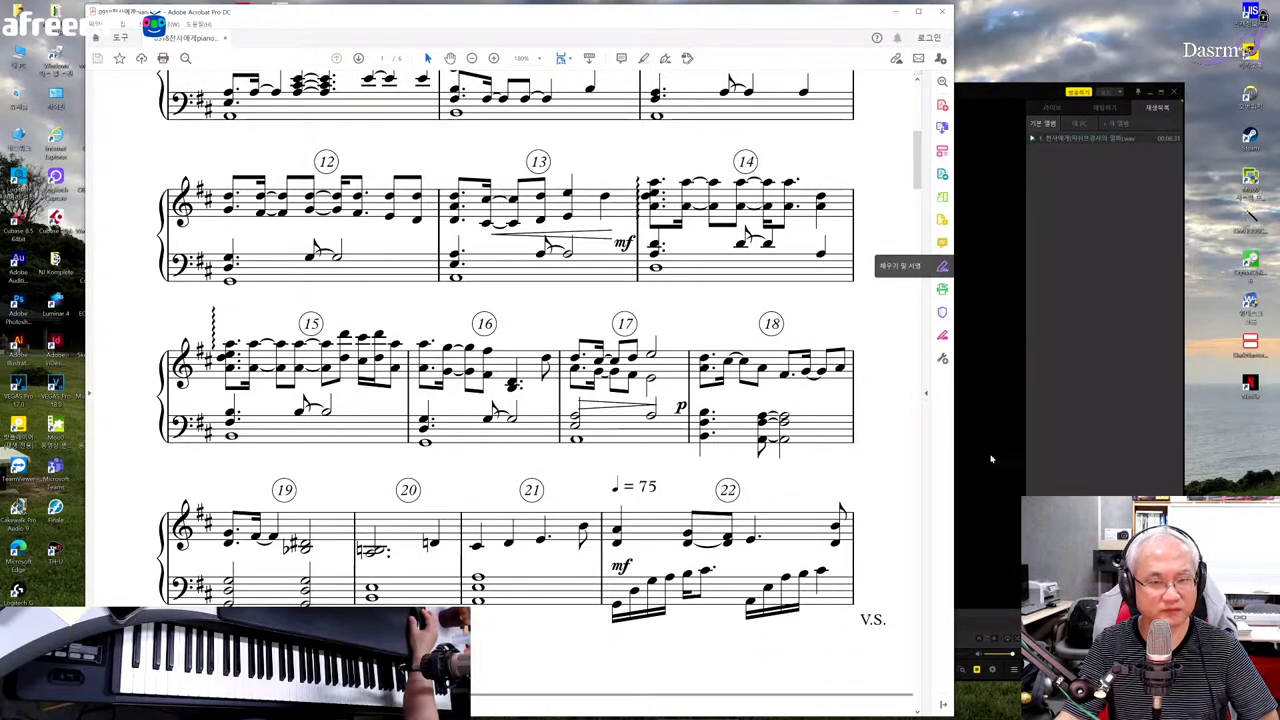
- Switch to PotPlayer, jump to the start of the 천사에게 WAV, pause it and bring Acrobat back to the front
double_click(1008, 231)
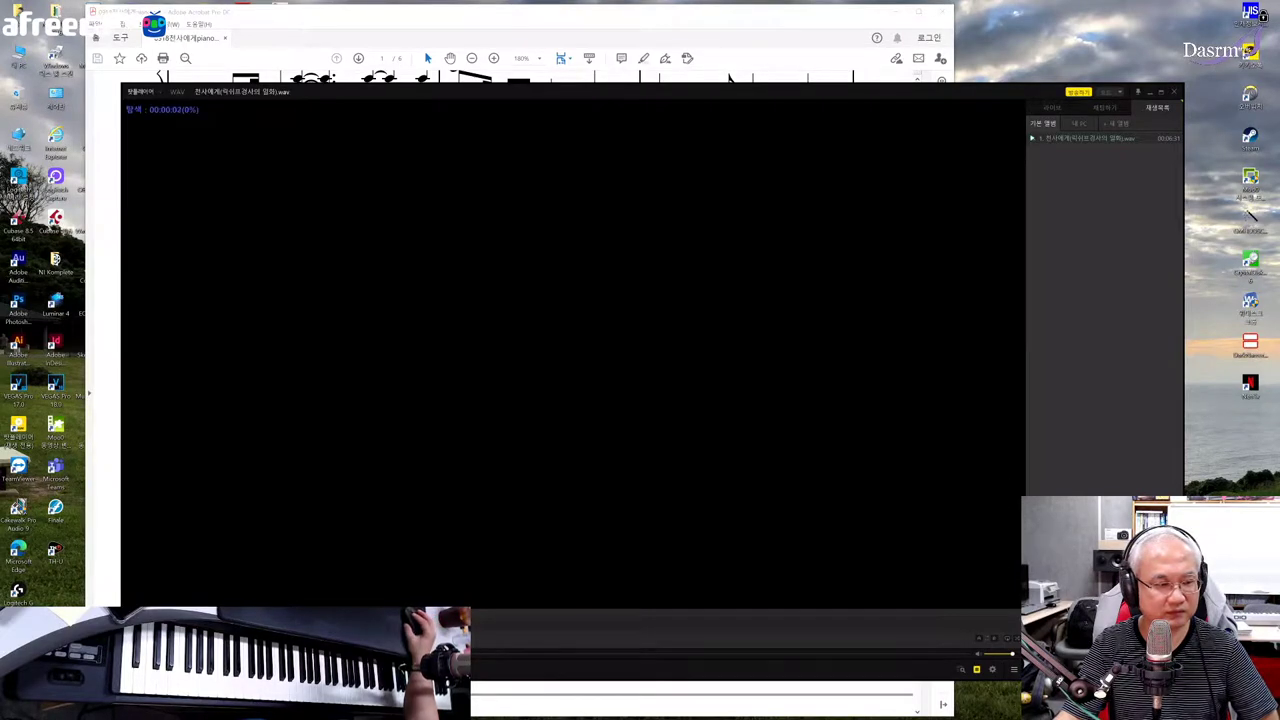
key(space)
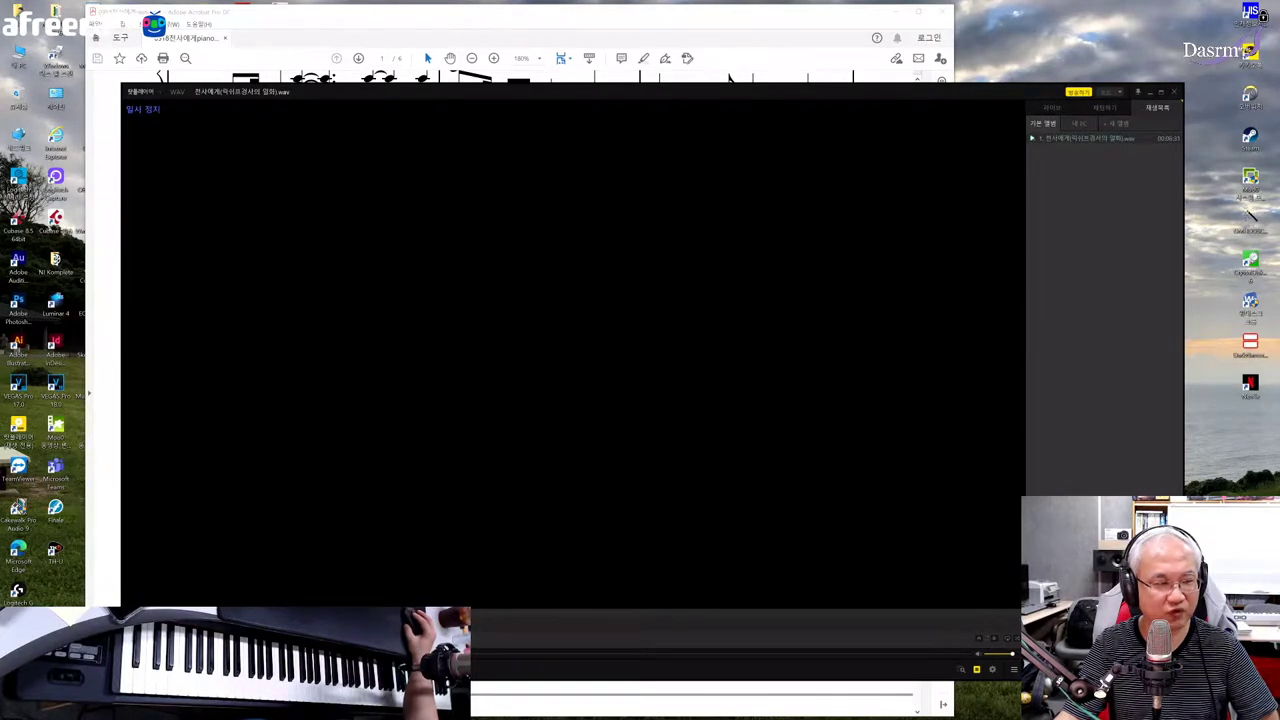
click(808, 18)
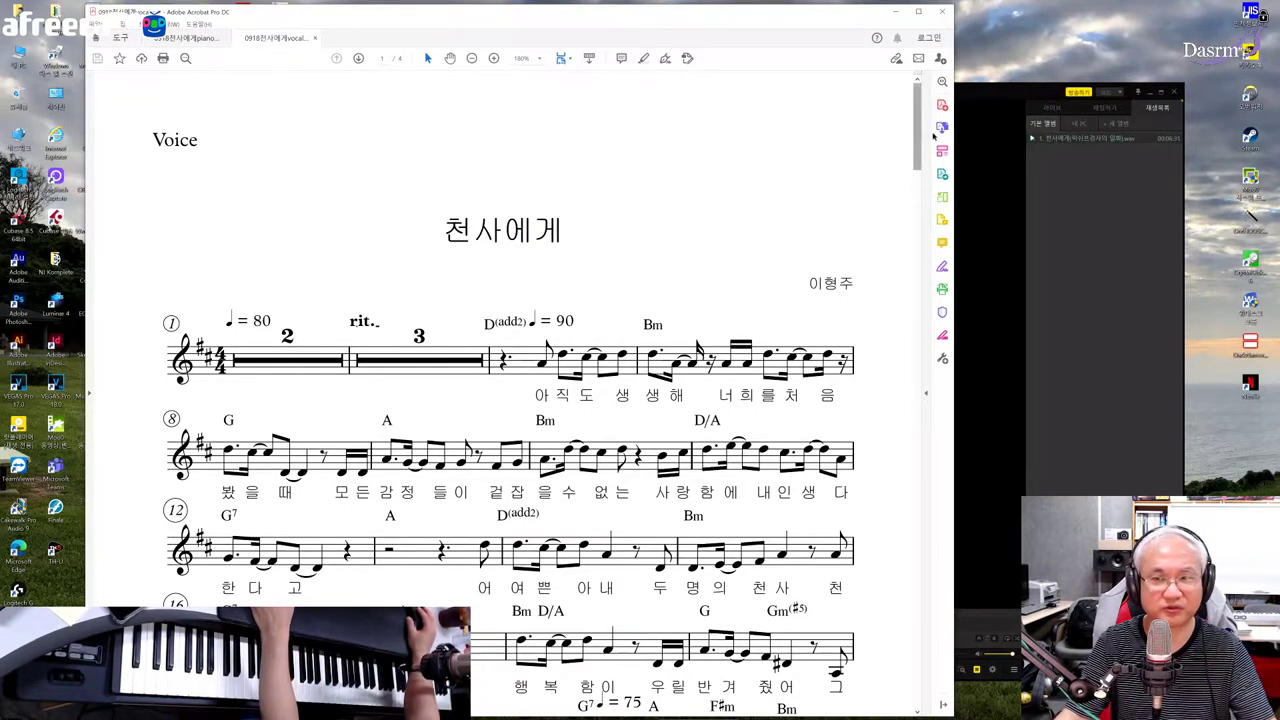
- Return to the 천사에게 piano score, skim it to measure 148 and back to page 1, and close only that document
key(ctrl+Tab)
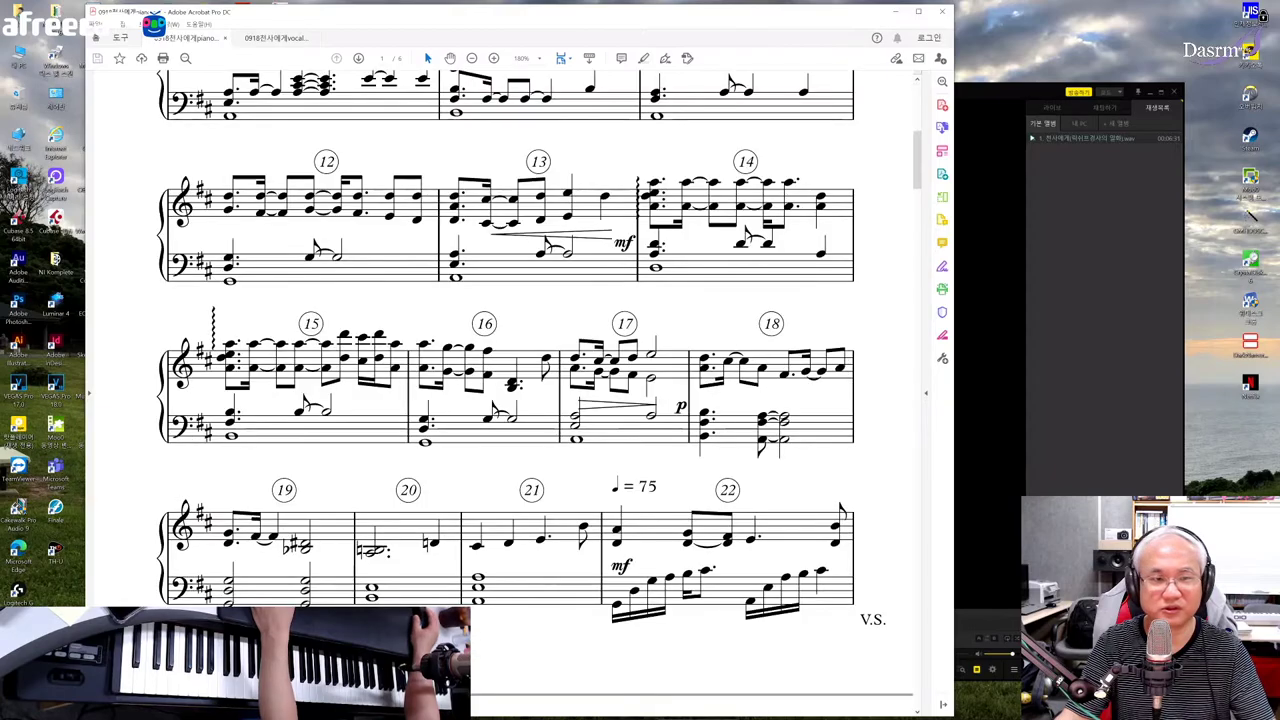
drag(916, 178, 860, 520)
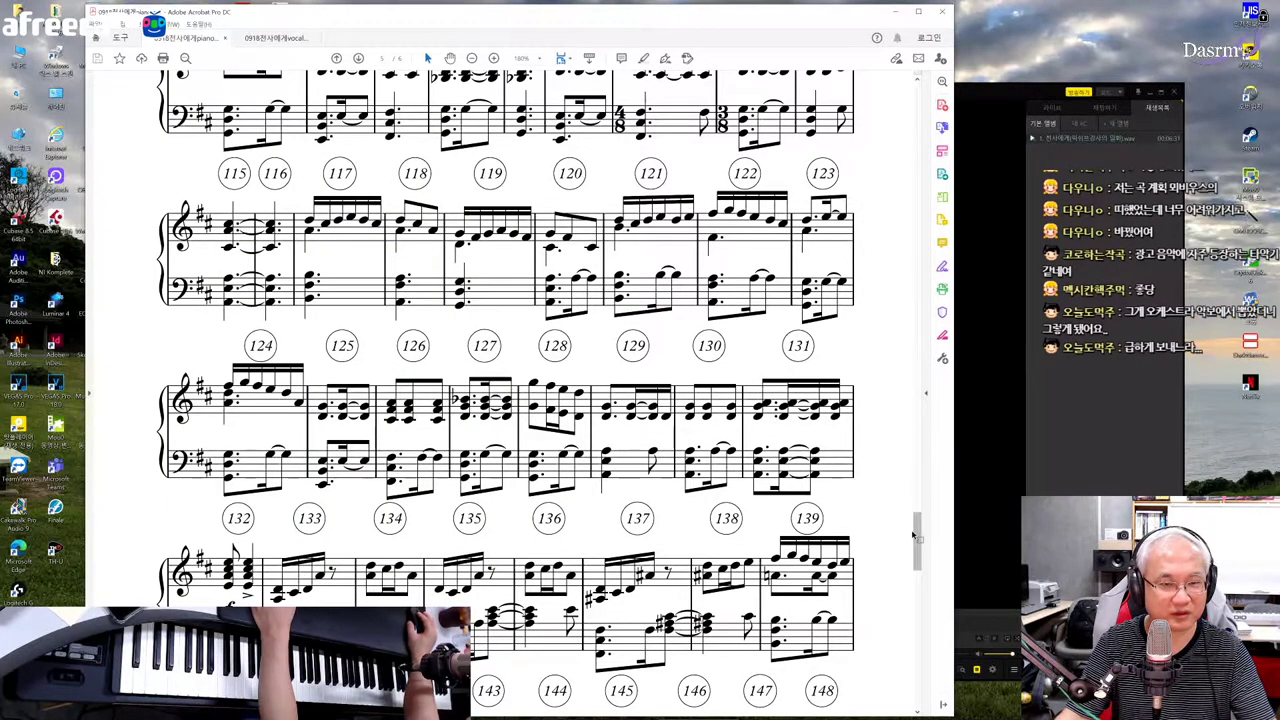
drag(916, 531, 915, 88)
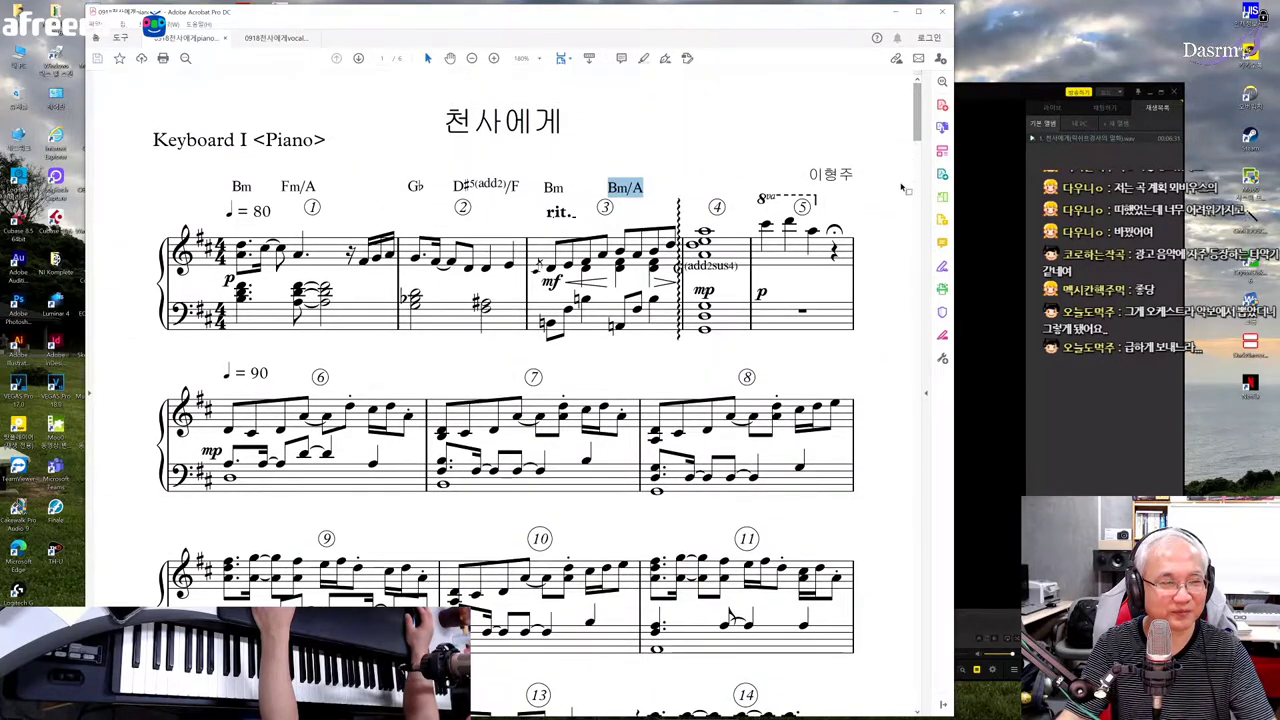
click(945, 12)
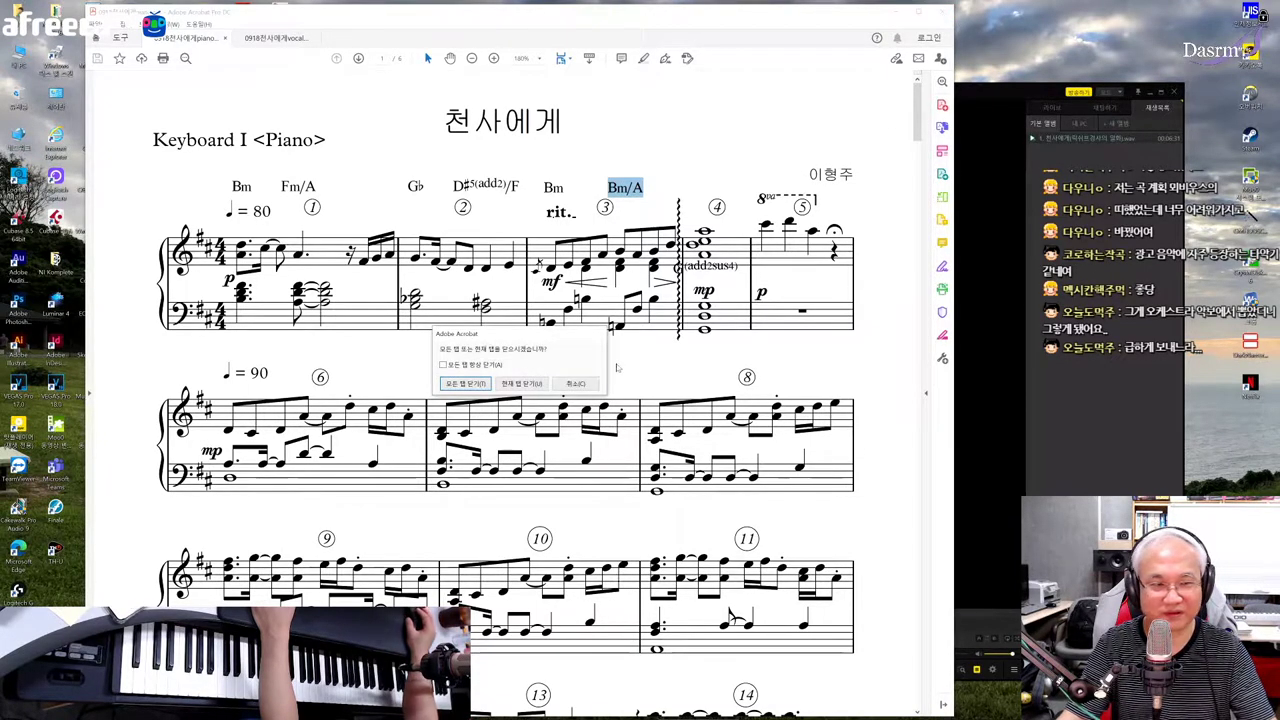
click(538, 383)
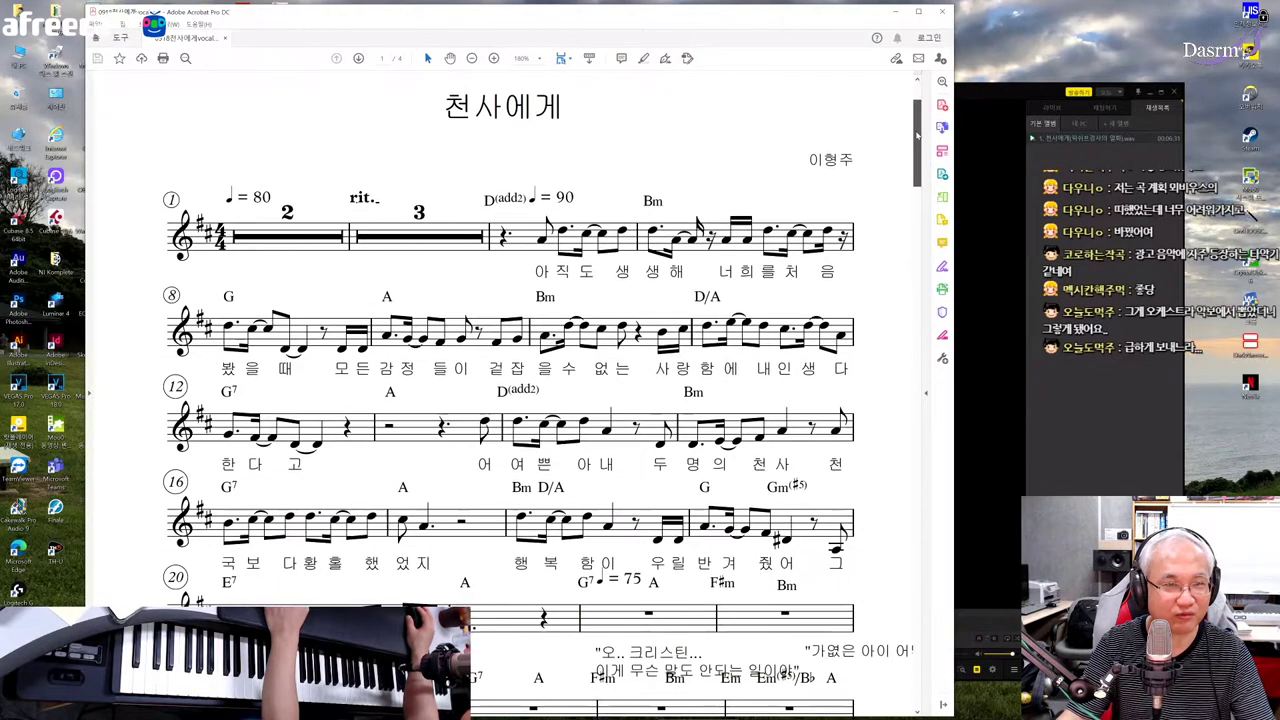
- Show the opening of the 천사에게 vocal score, restart the WAV from the beginning in PotPlayer and return to the score
scroll(916, 118, down, 3)
key(alt+Tab)
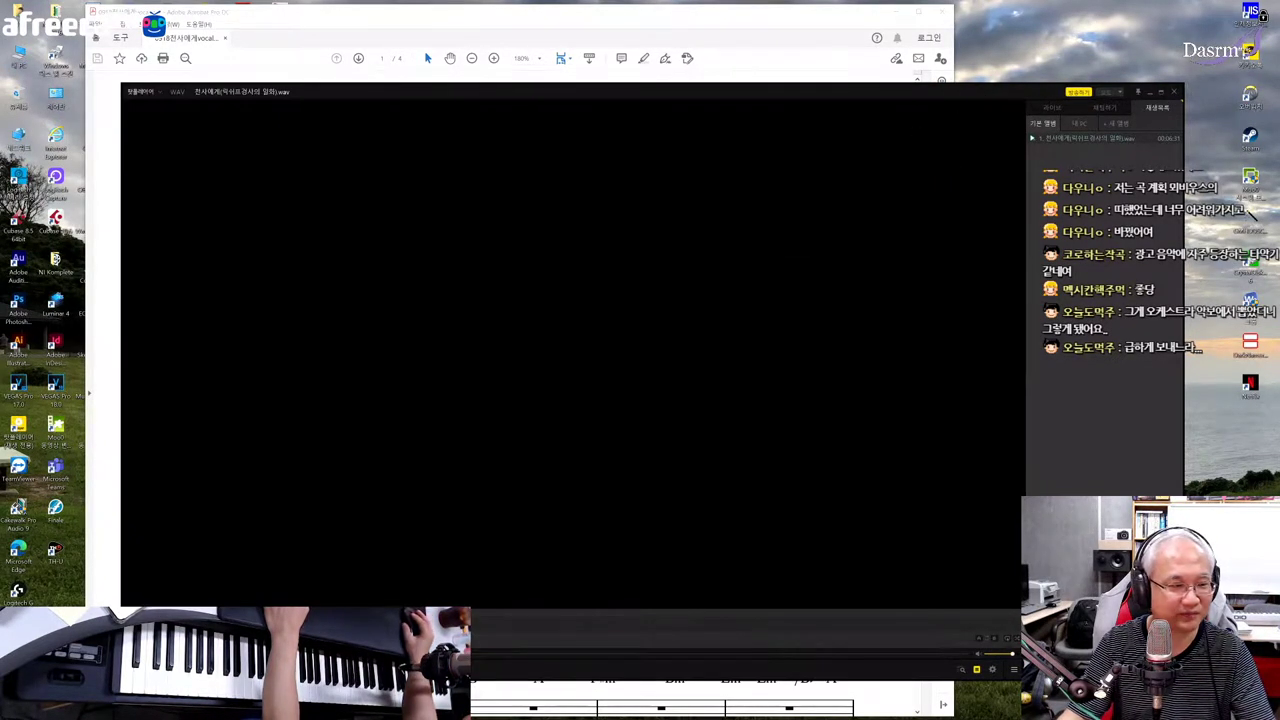
key(space)
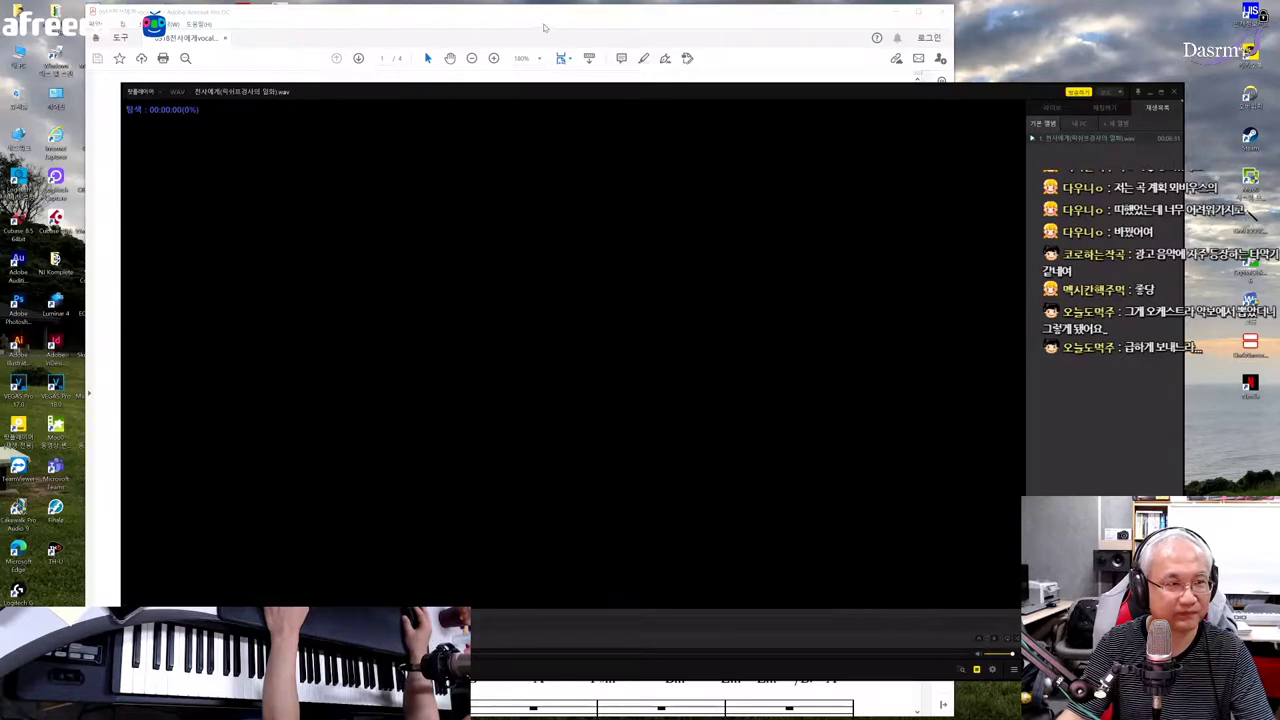
key(alt+Tab)
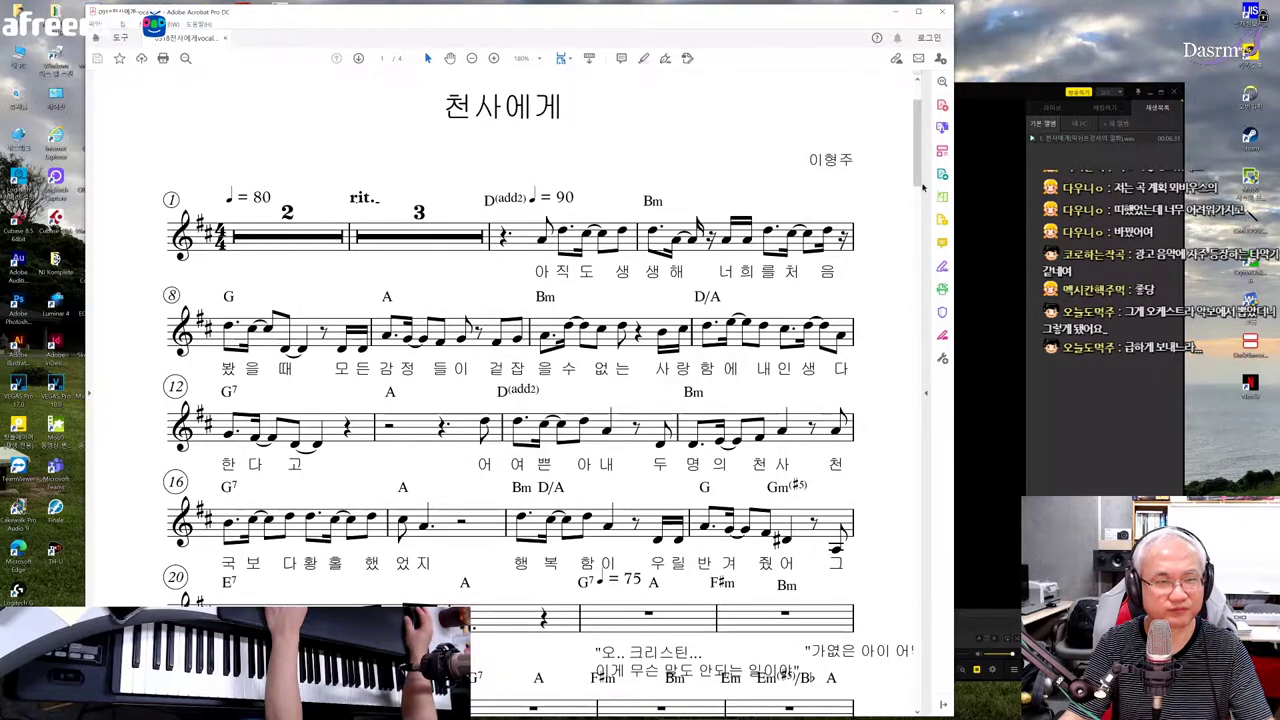
- Follow the first page of the vocal score to measure 24 and highlight the Gm(♯5) chord symbol in the measure 16 system
scroll(918, 177, down, 1)
scroll(918, 177, down, 1)
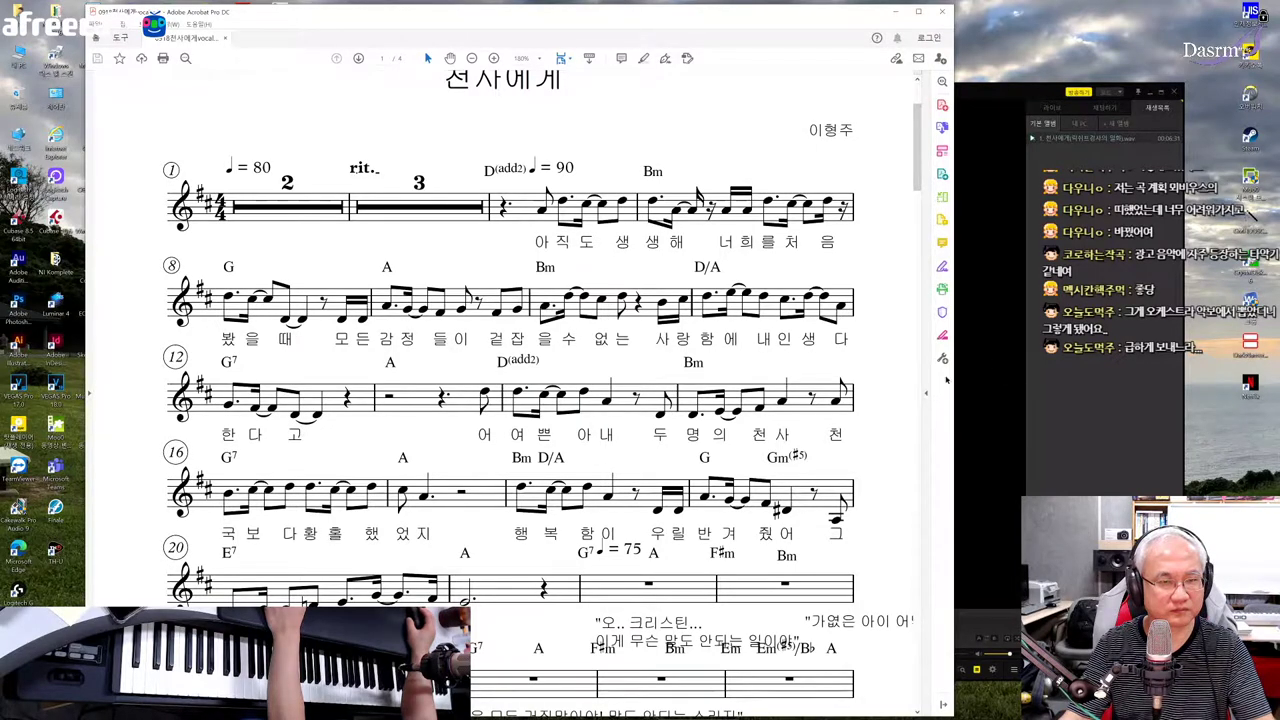
drag(918, 162, 918, 192)
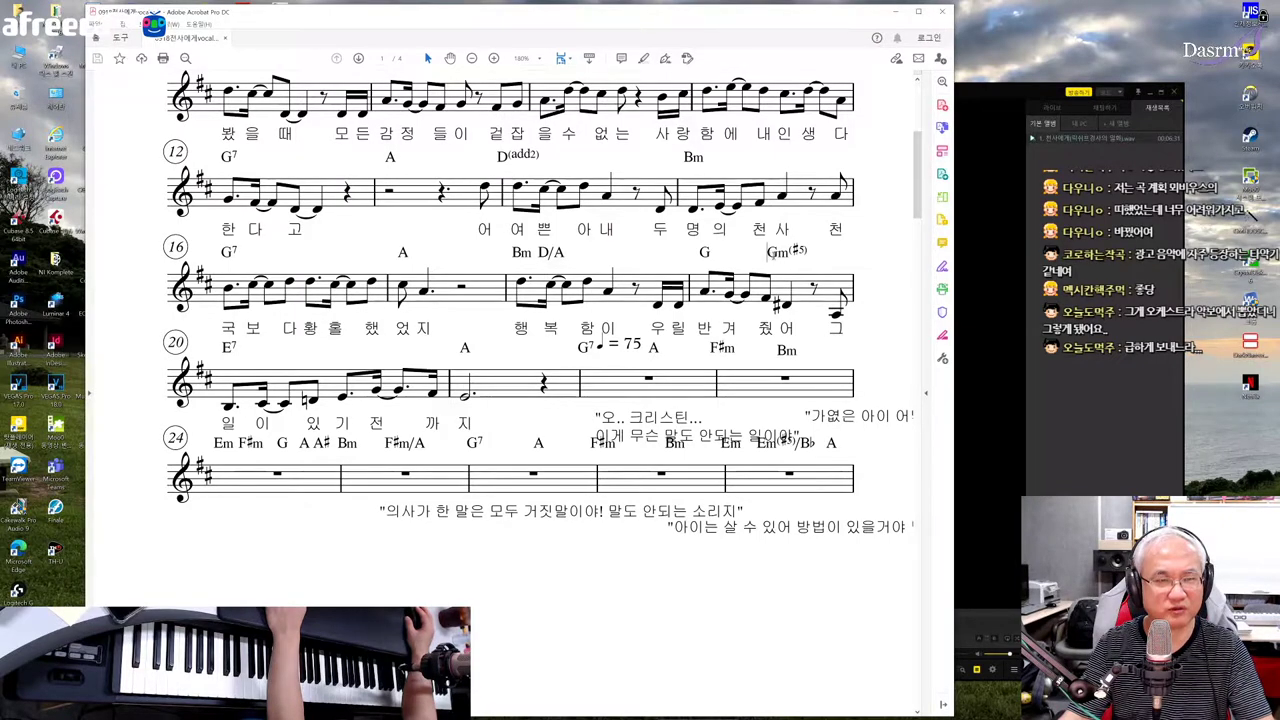
drag(767, 252, 806, 254)
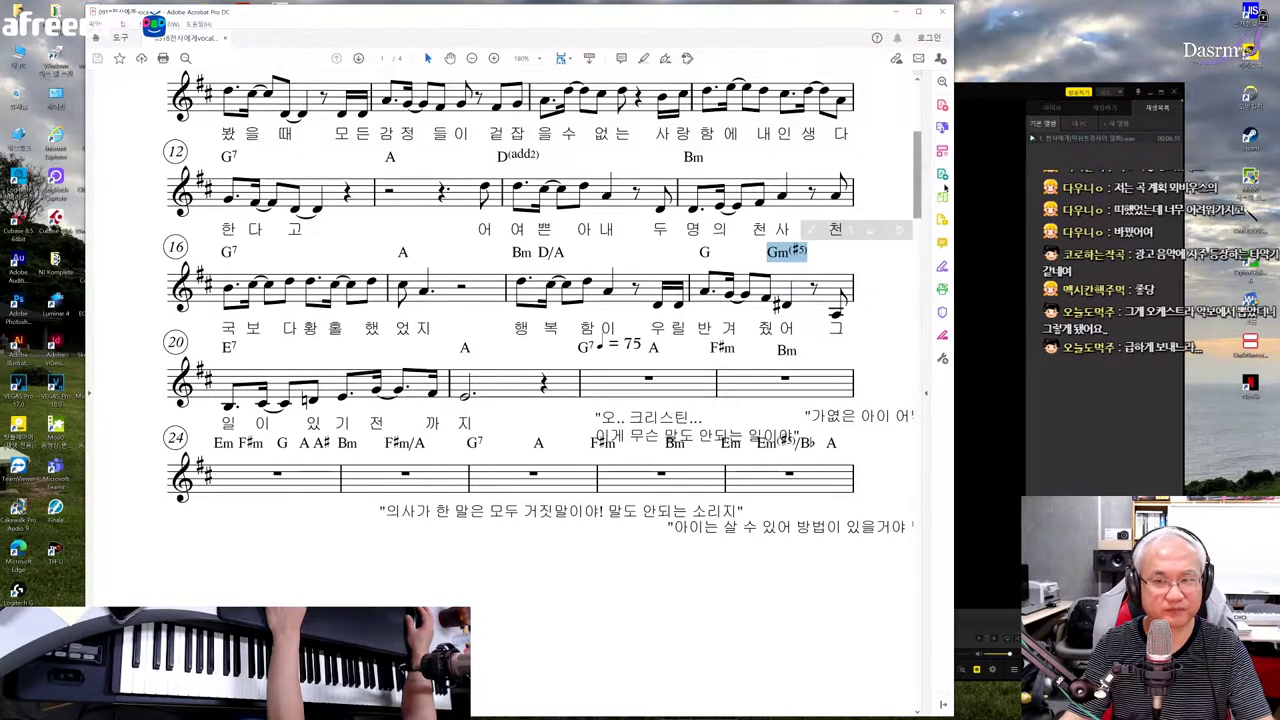
click(1036, 272)
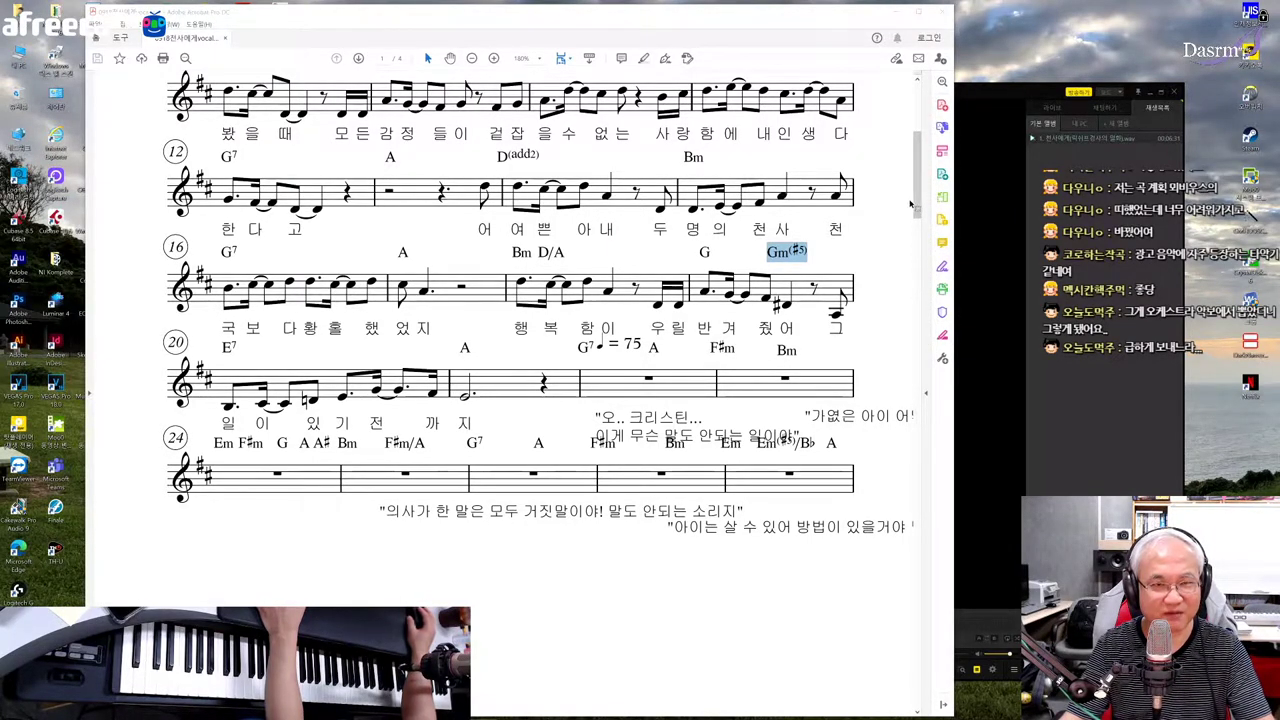
- Follow the vocal score from the end of page 1 onto page 2, covering measures 29 to 52
drag(918, 186, 916, 208)
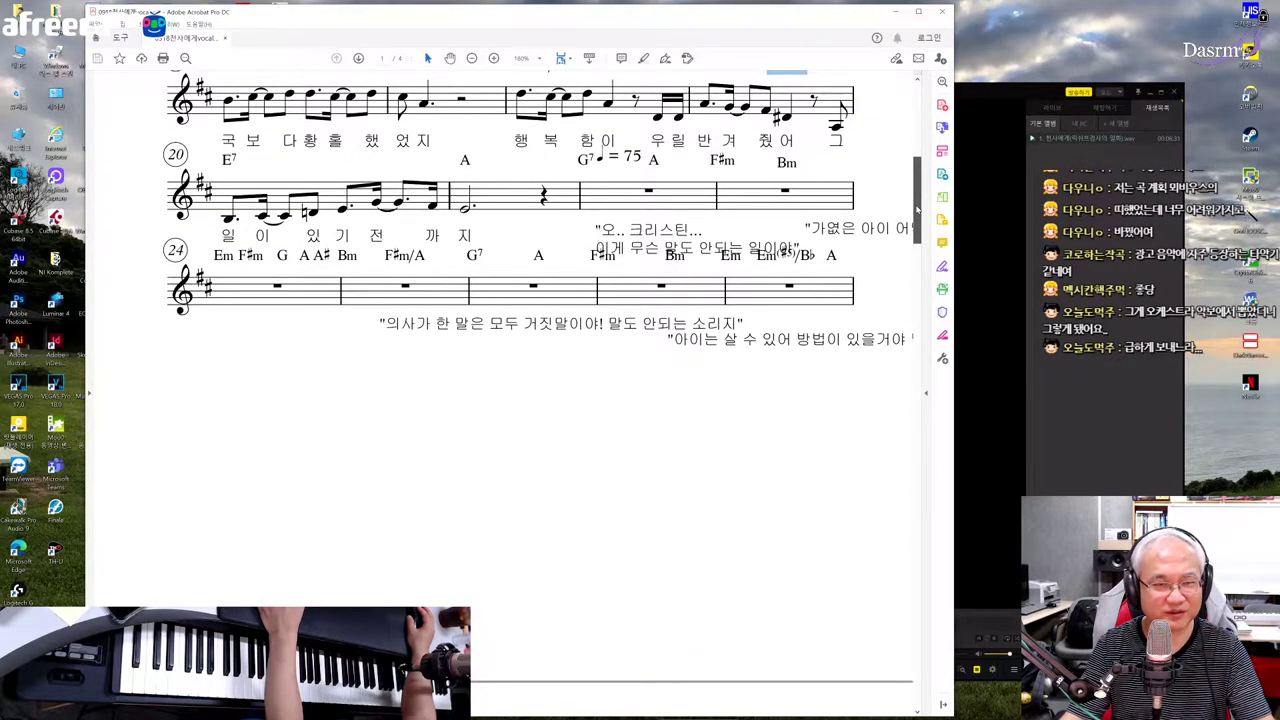
drag(917, 193, 915, 270)
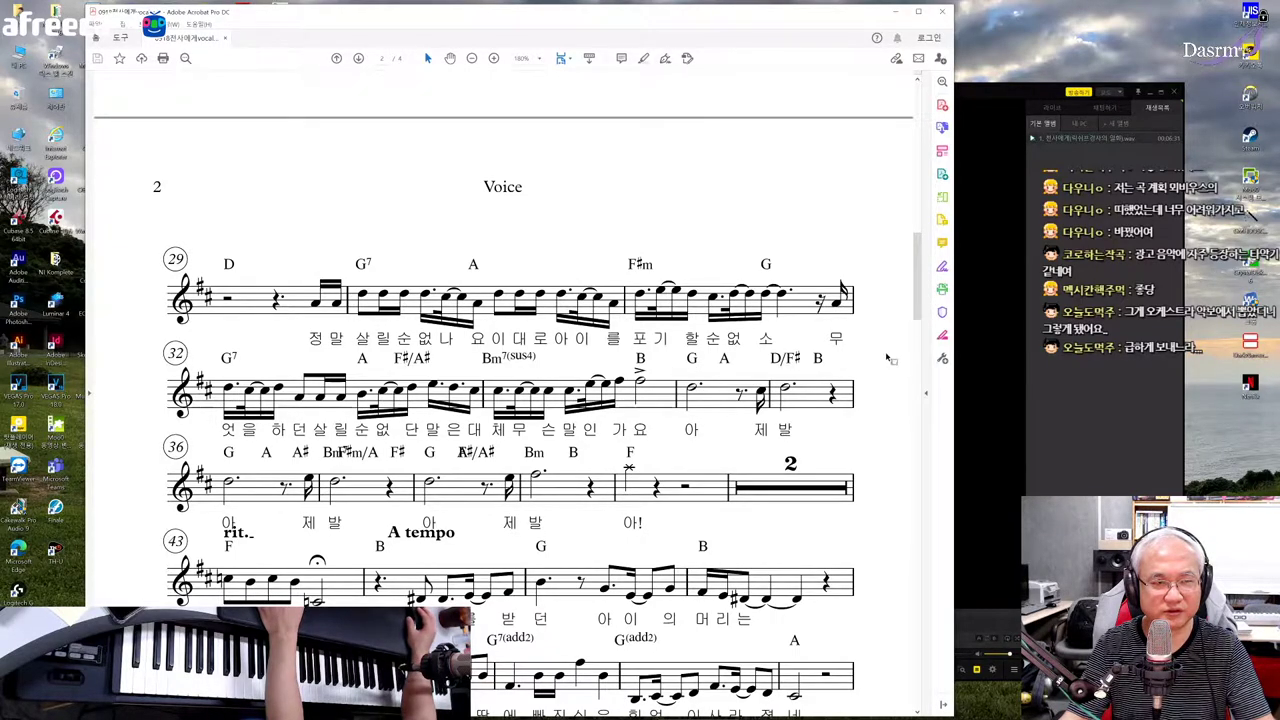
scroll(914, 283, down, 3)
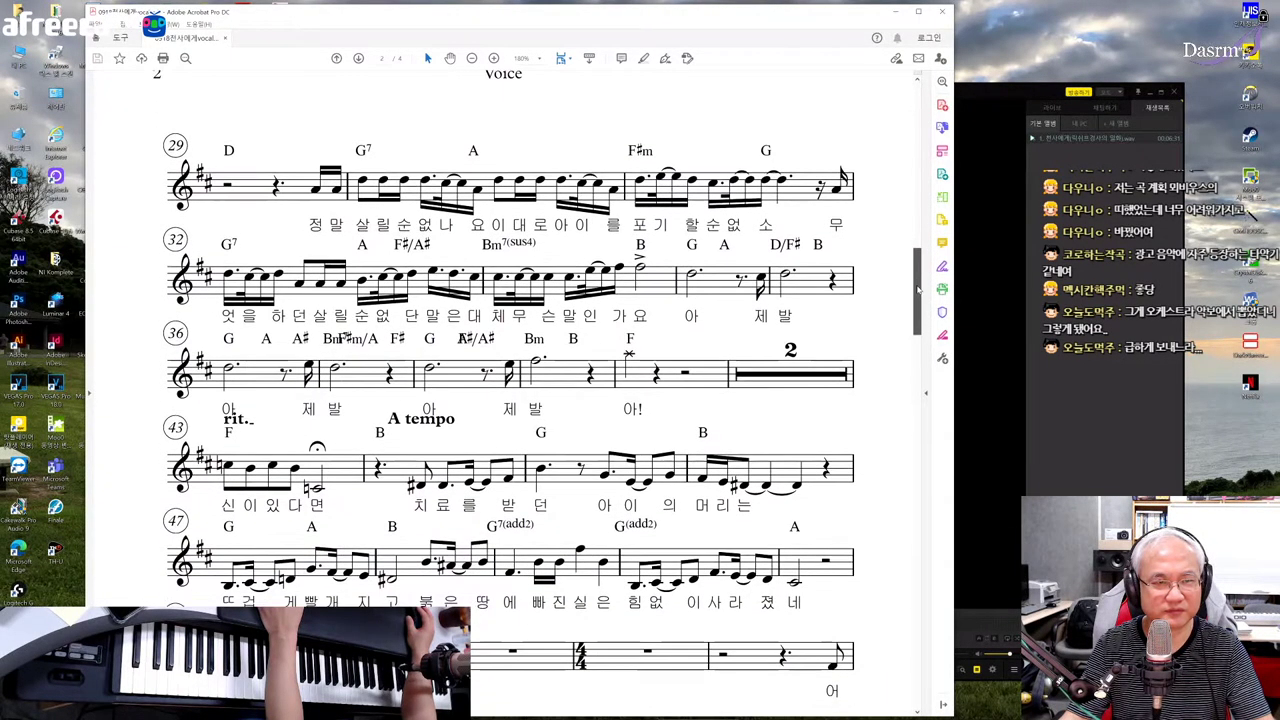
drag(918, 288, 918, 291)
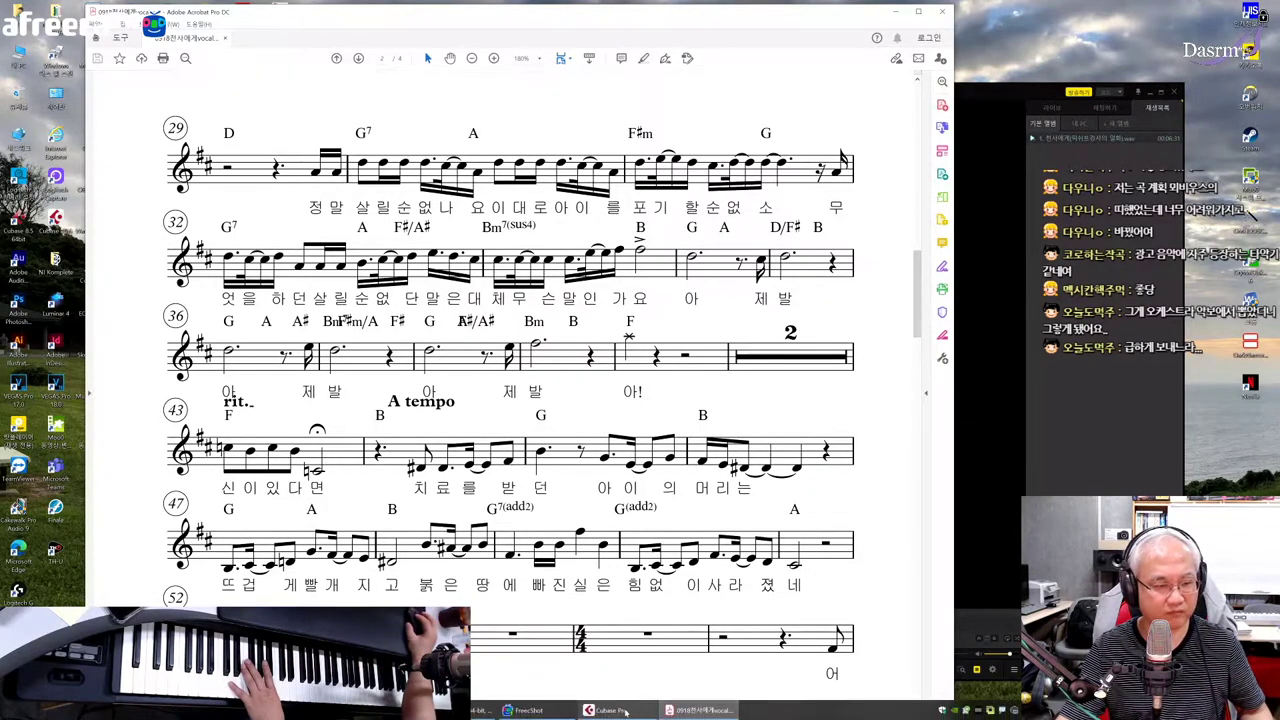
- Switch to Cubase Pro, set the MIDI 02 track's output channel to 2 and minimize Cubase to return to the vocal score
click(610, 710)
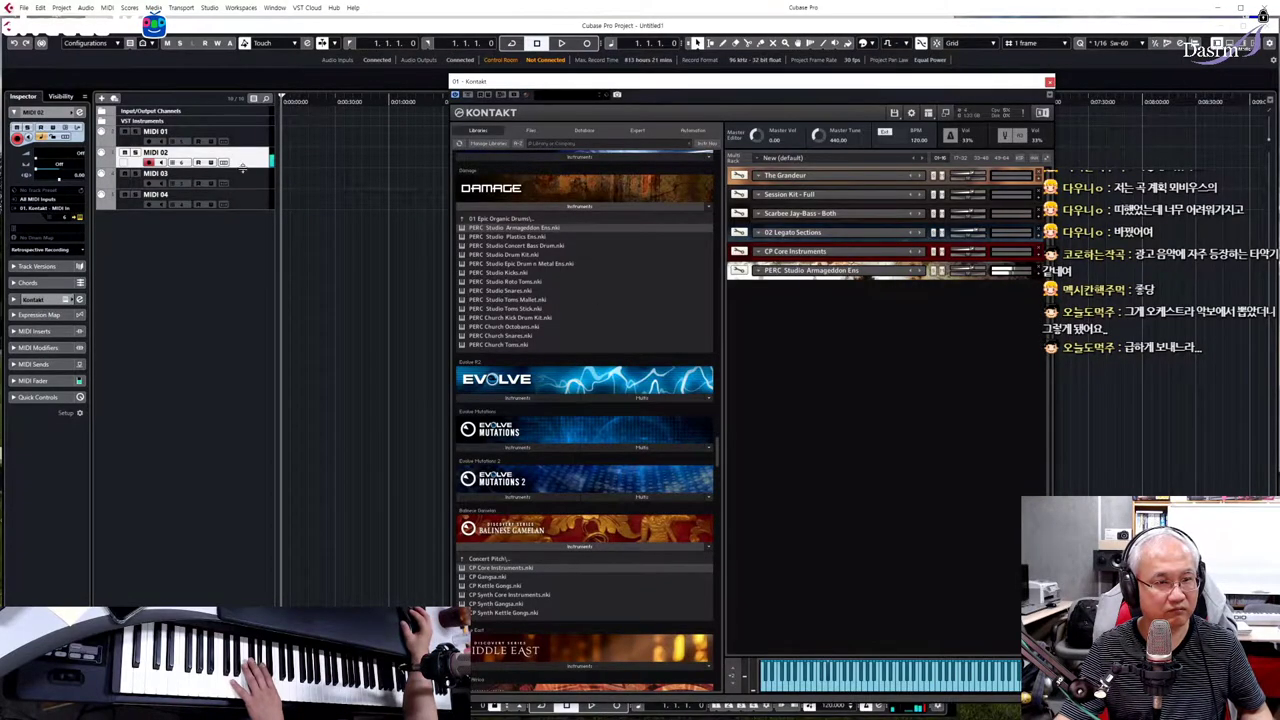
click(65, 218)
click(78, 250)
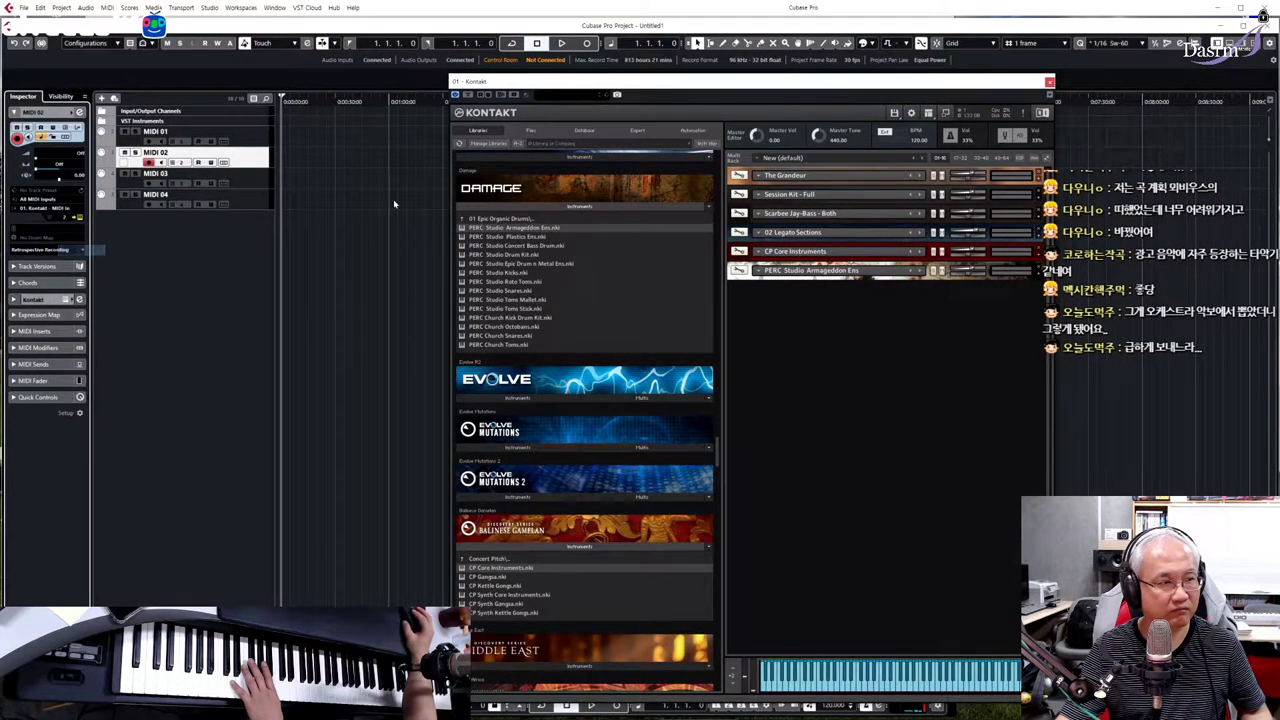
click(1218, 8)
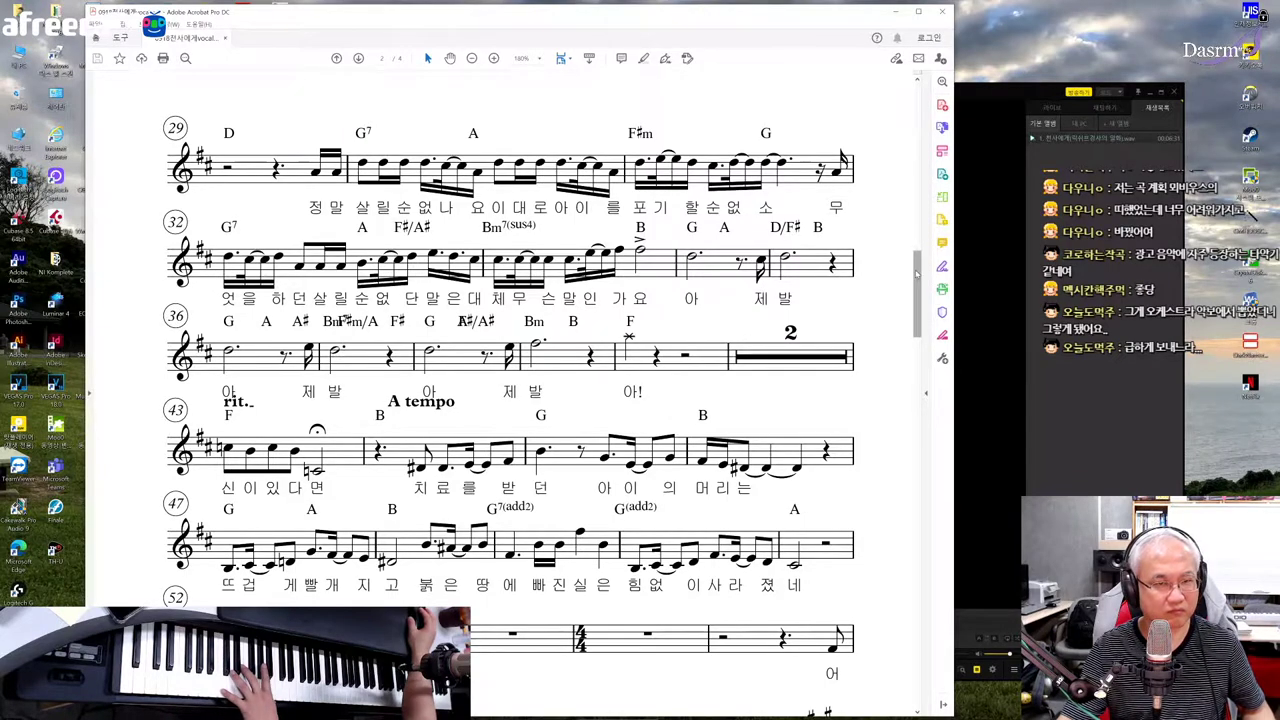
- Follow the vocal score through the rest of page 2 and onto page 3, as far as the measure 122 system
drag(917, 277, 918, 287)
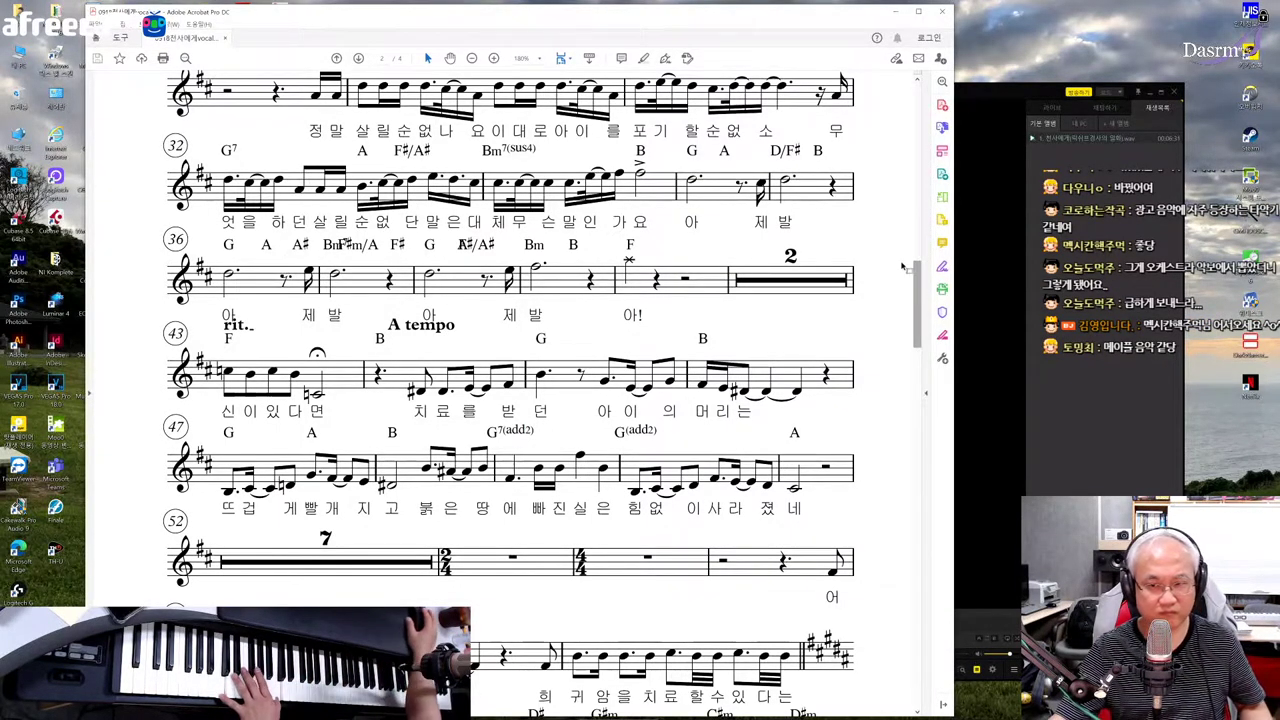
scroll(900, 340, down, 4)
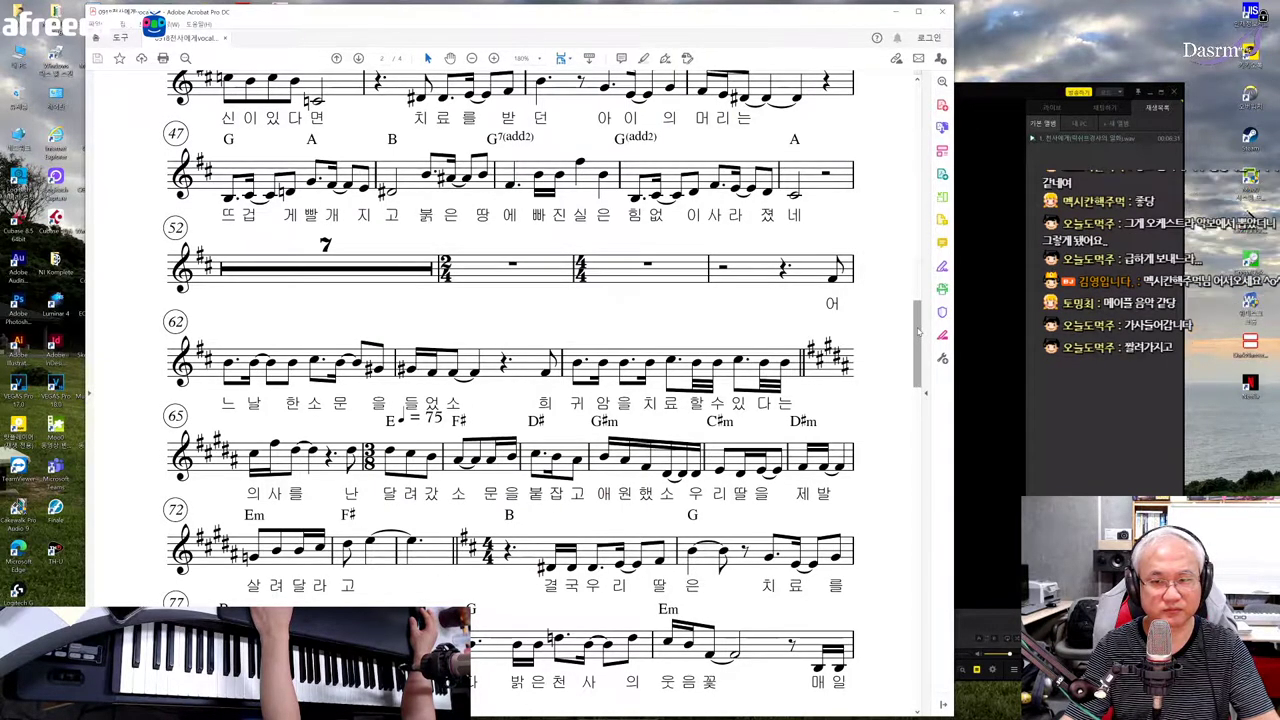
drag(918, 332, 918, 335)
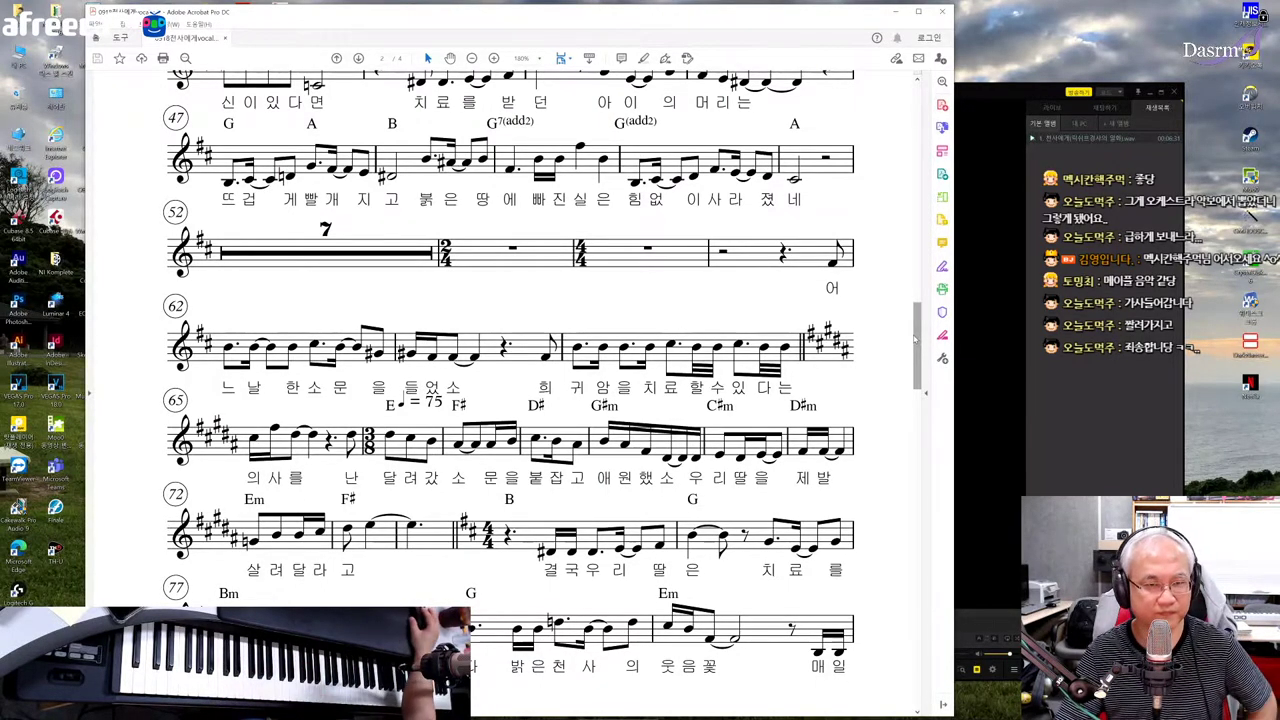
scroll(914, 344, down, 1)
scroll(914, 344, down, 5)
scroll(910, 385, down, 1)
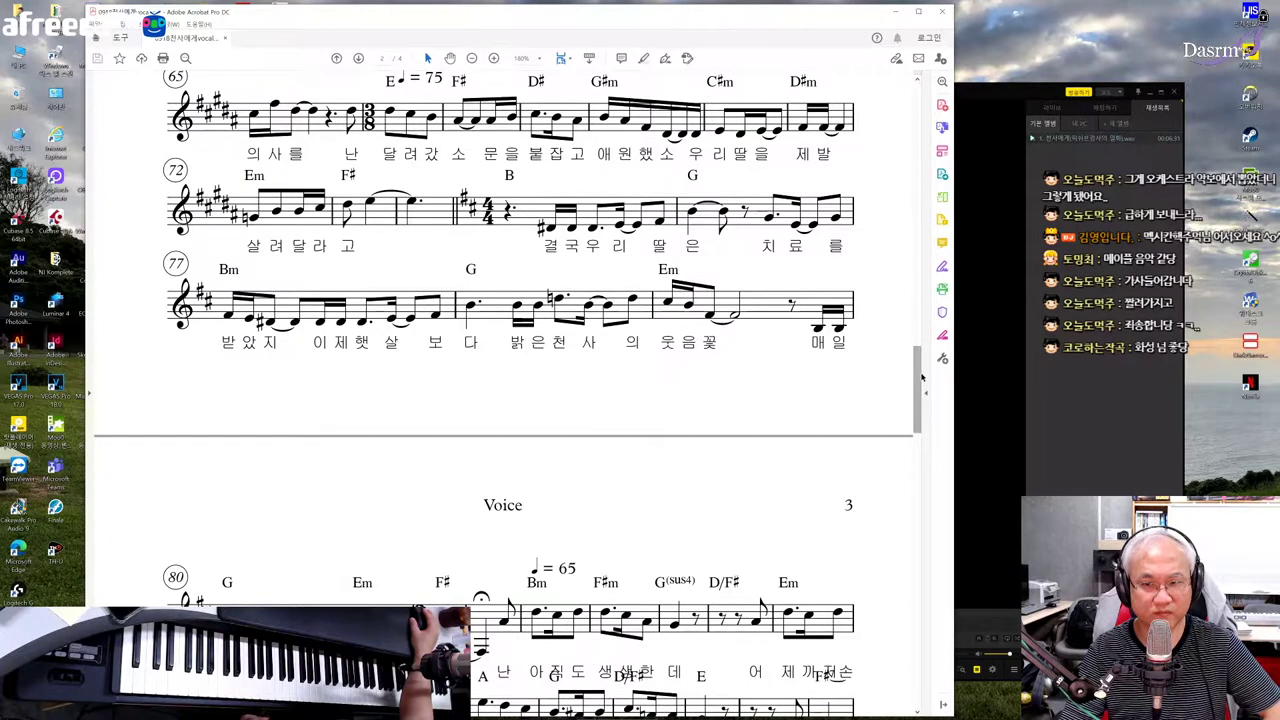
drag(917, 388, 917, 420)
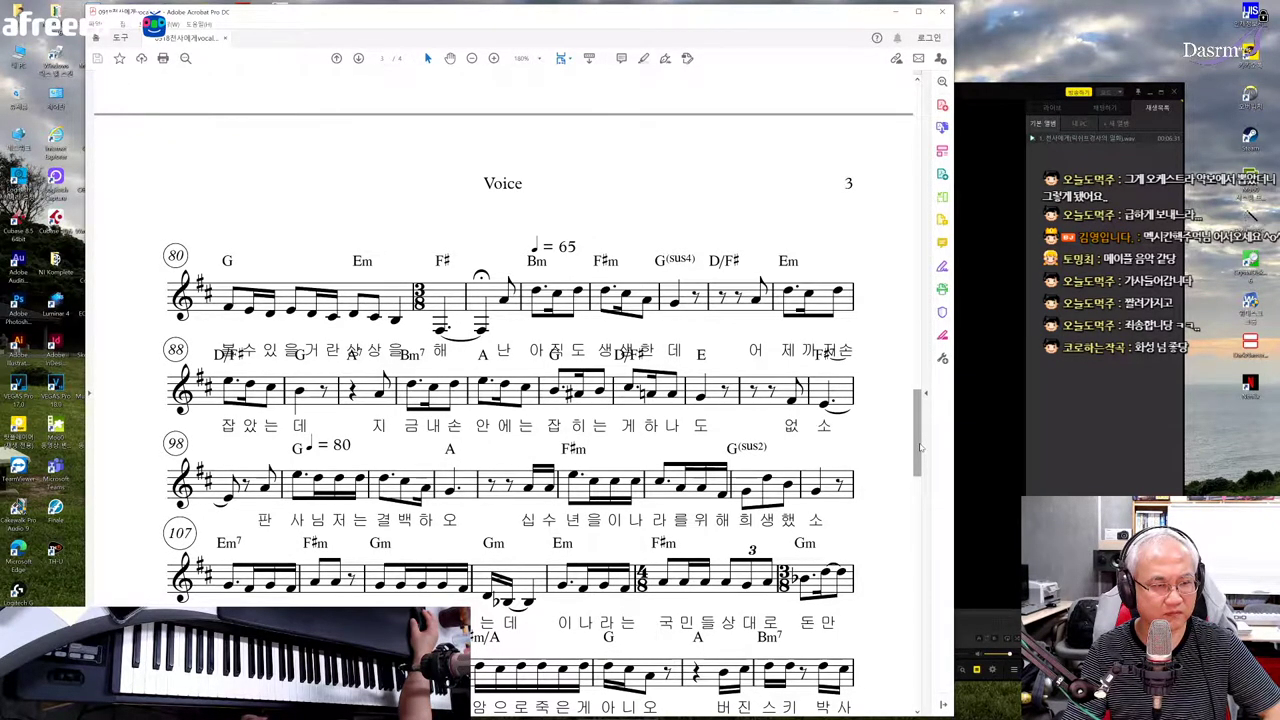
scroll(919, 446, down, 3)
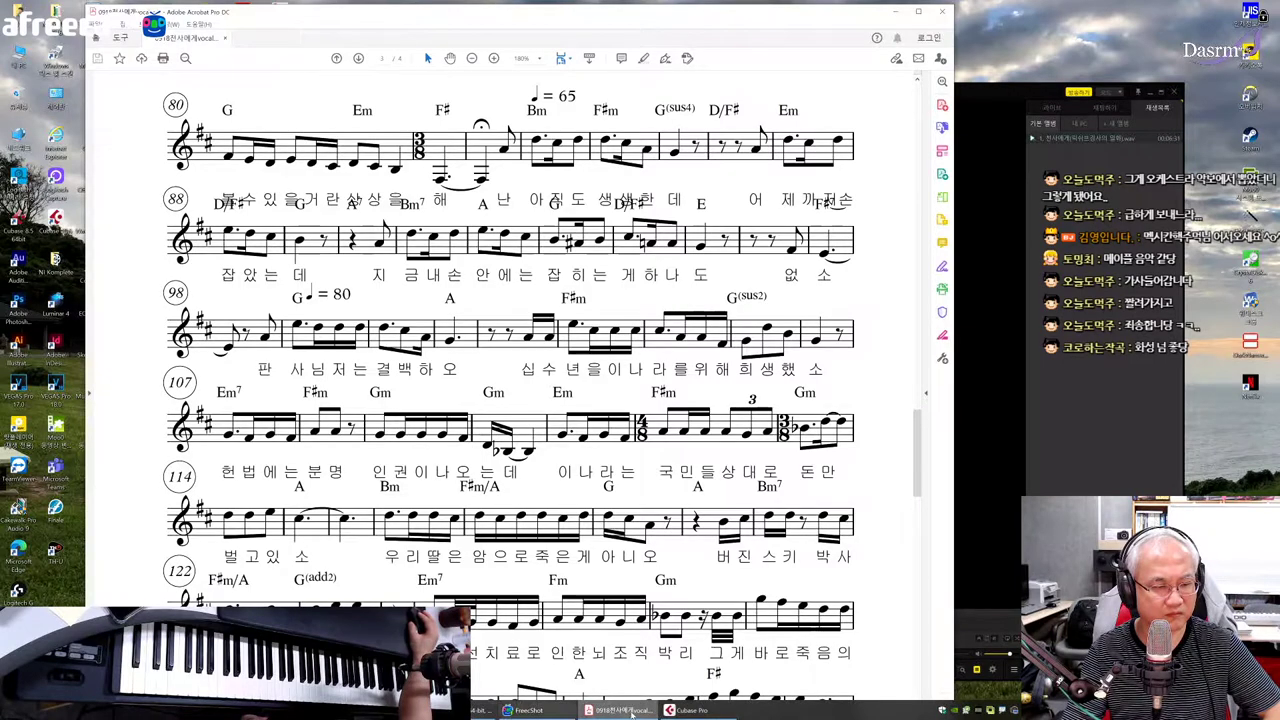
- Switch to Cubase Pro, change the MIDI 01 track's output channel and return to page 3 of the vocal score
click(690, 710)
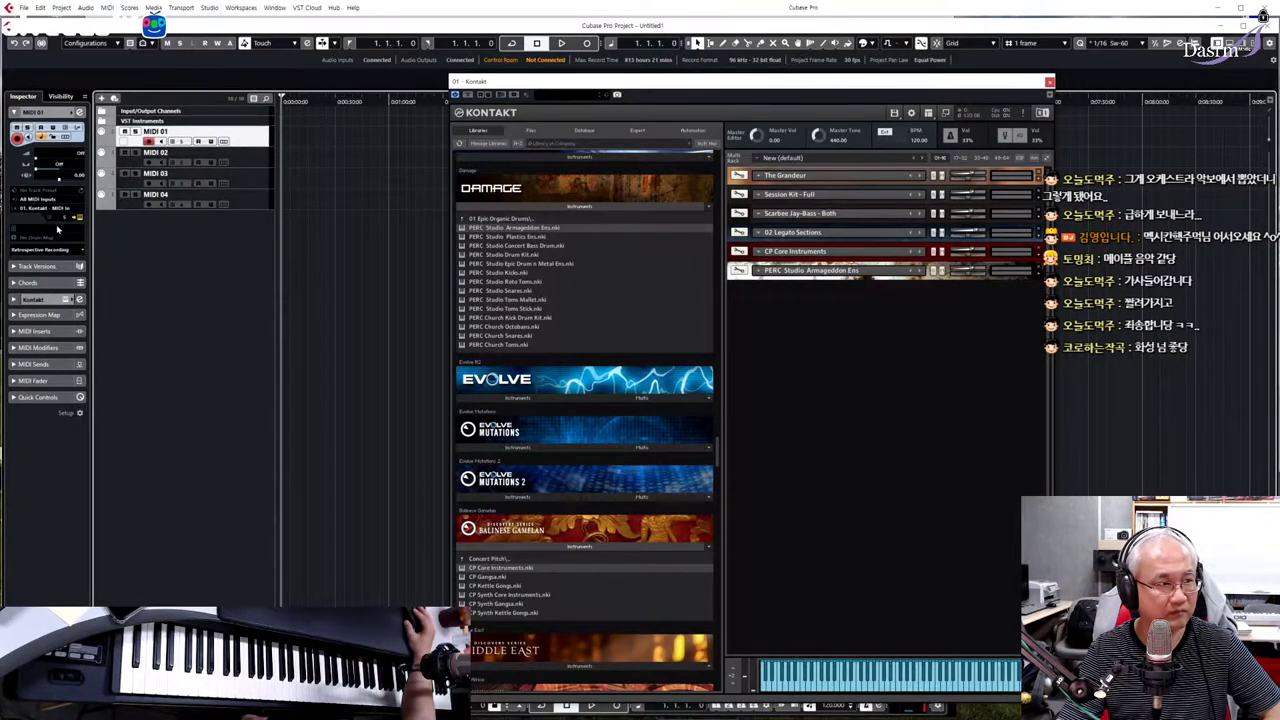
click(65, 217)
click(75, 250)
click(690, 710)
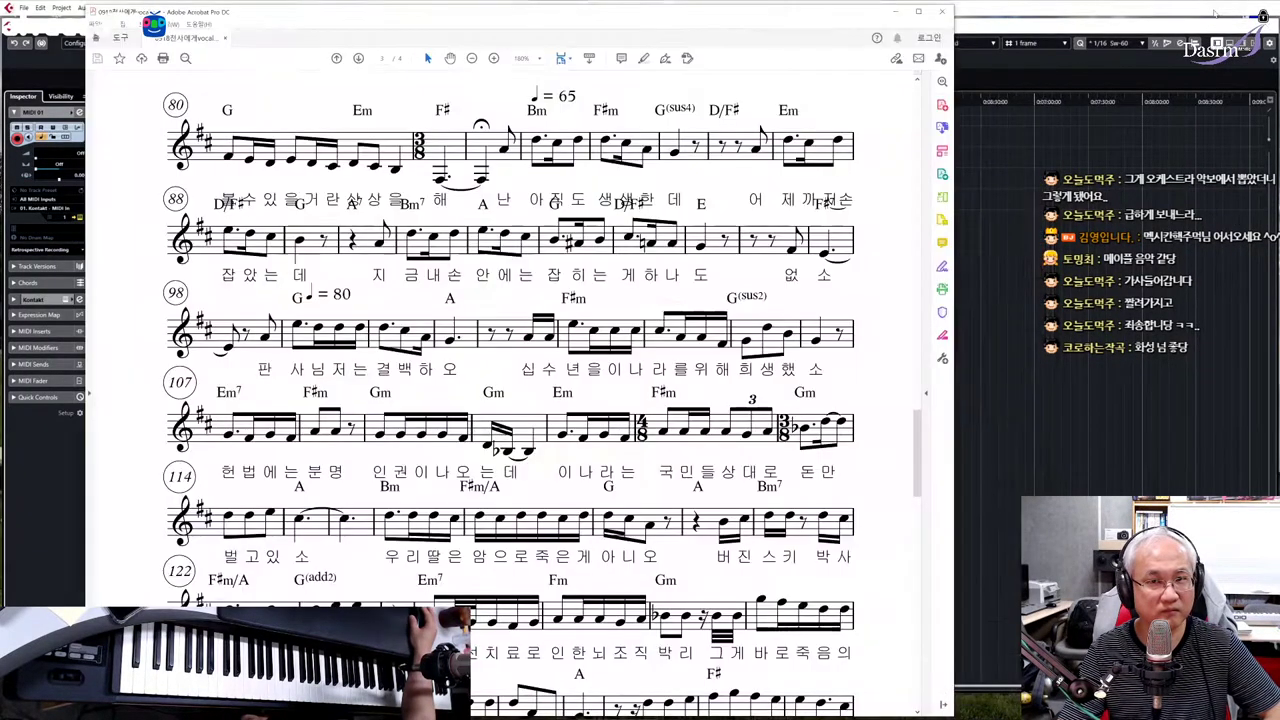
- Follow the vocal score from the measure 98 system through the rest of page 3 to the closing measures on page 4
drag(915, 437, 915, 462)
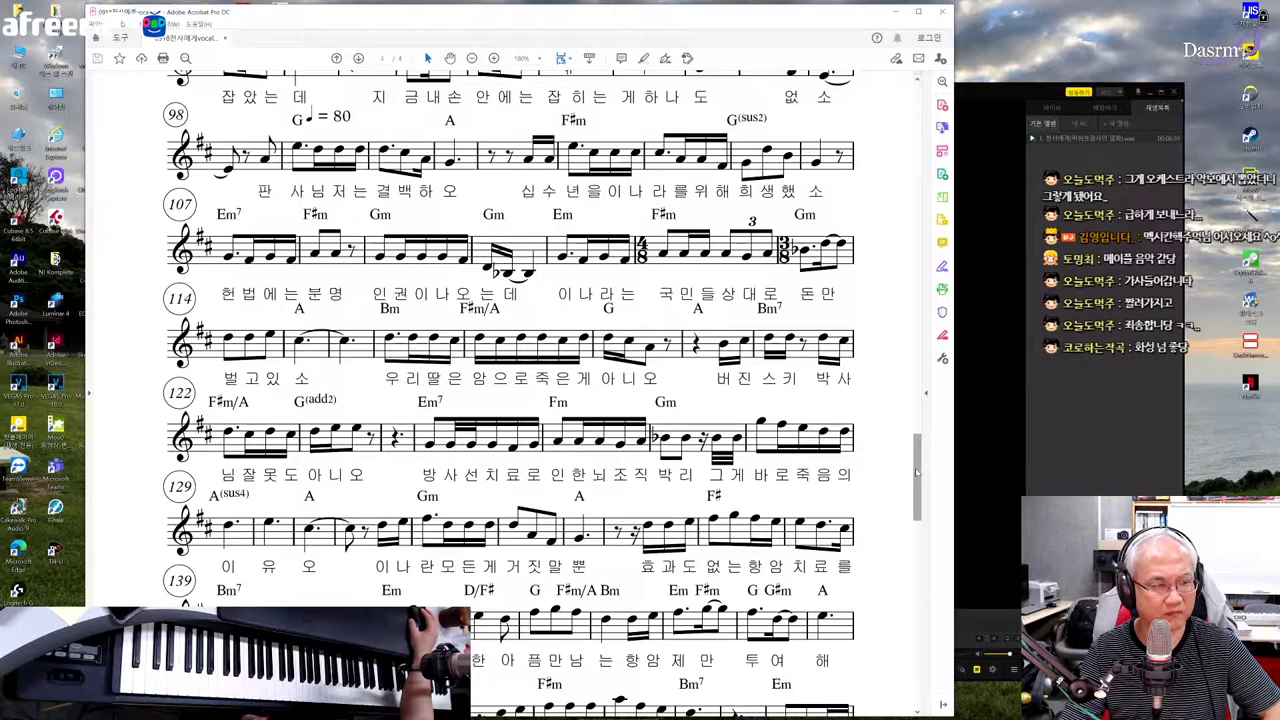
drag(918, 467, 918, 465)
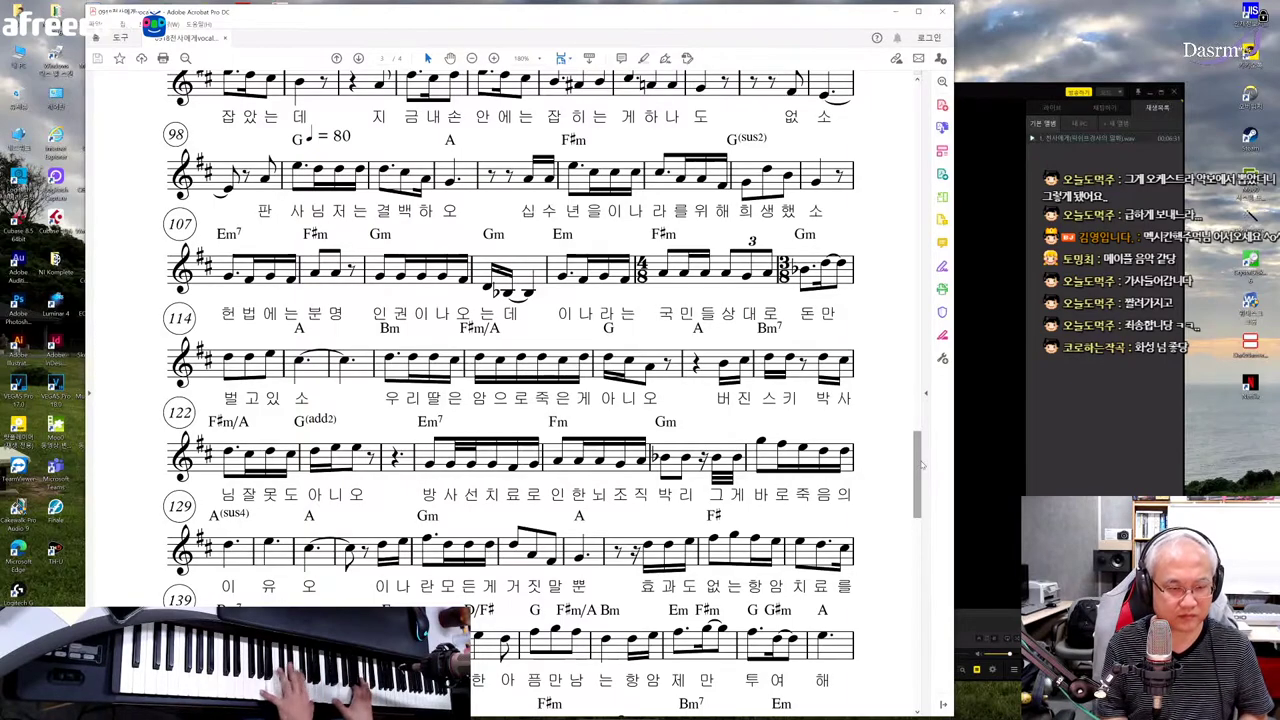
drag(914, 462, 914, 514)
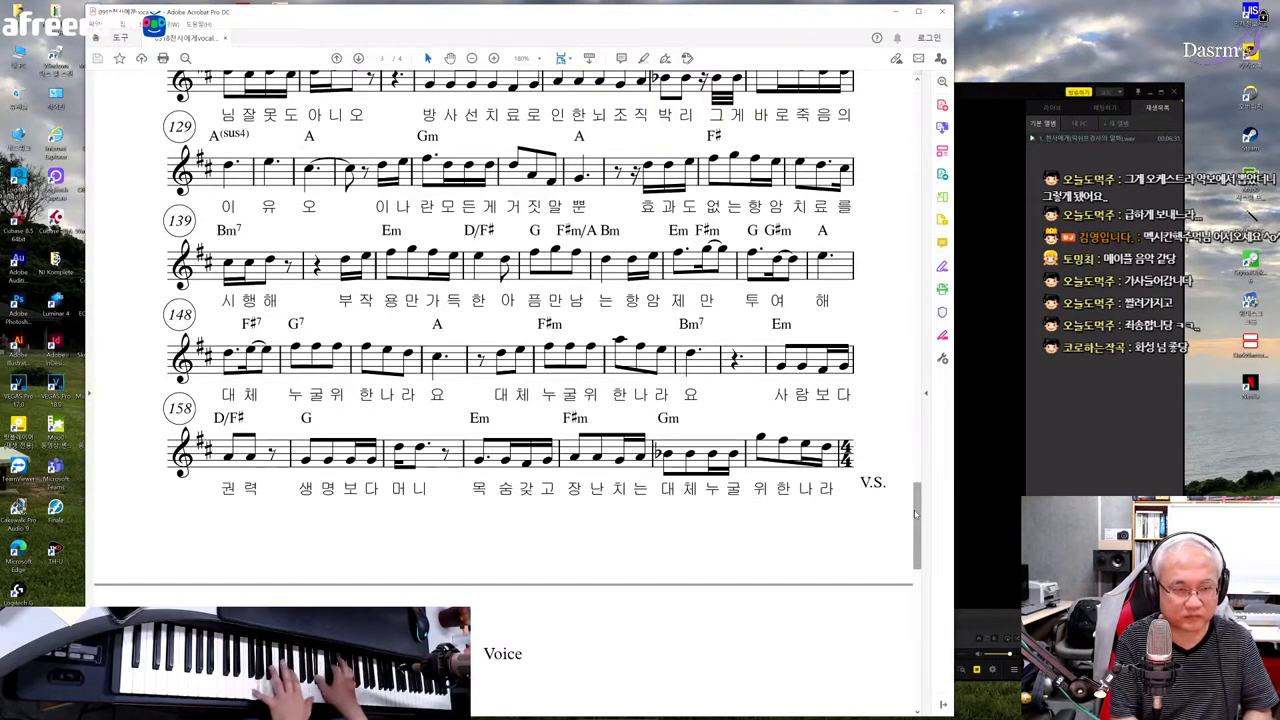
drag(914, 513, 912, 568)
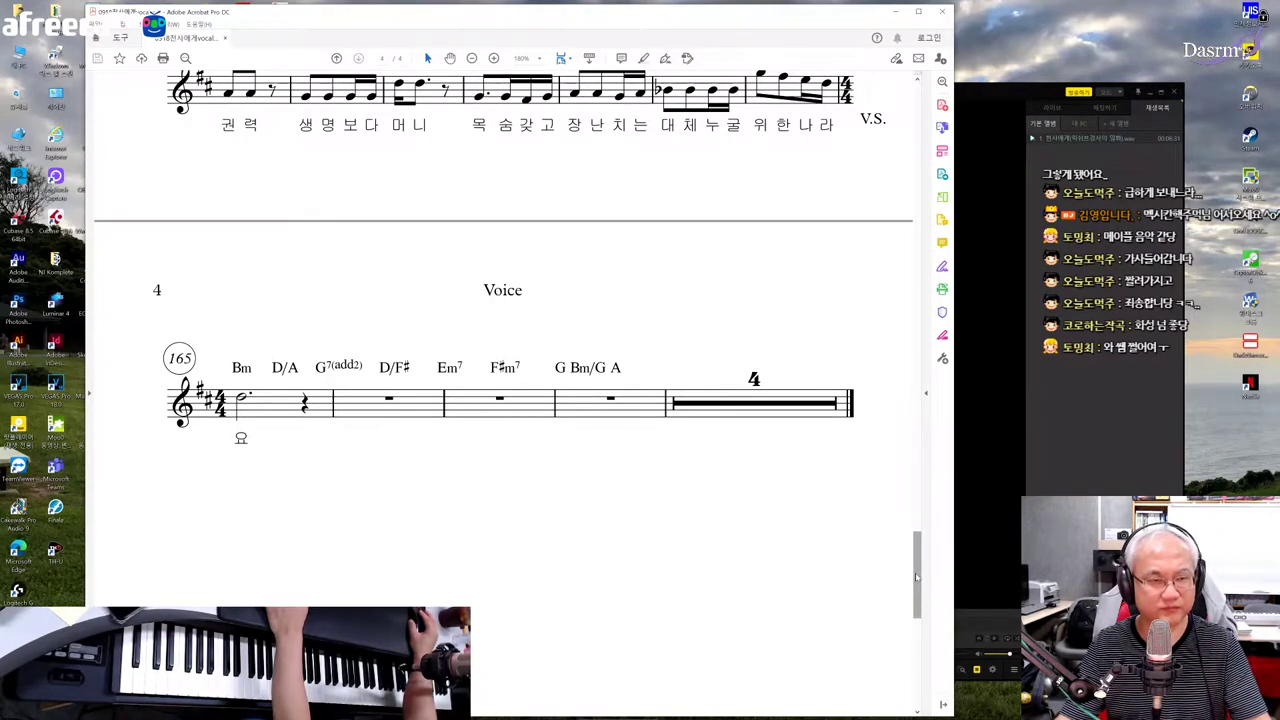
- Review the transition from the last systems of page 3, measures 139 to 158, into the measure 165 ending on page 4
drag(917, 580, 921, 558)
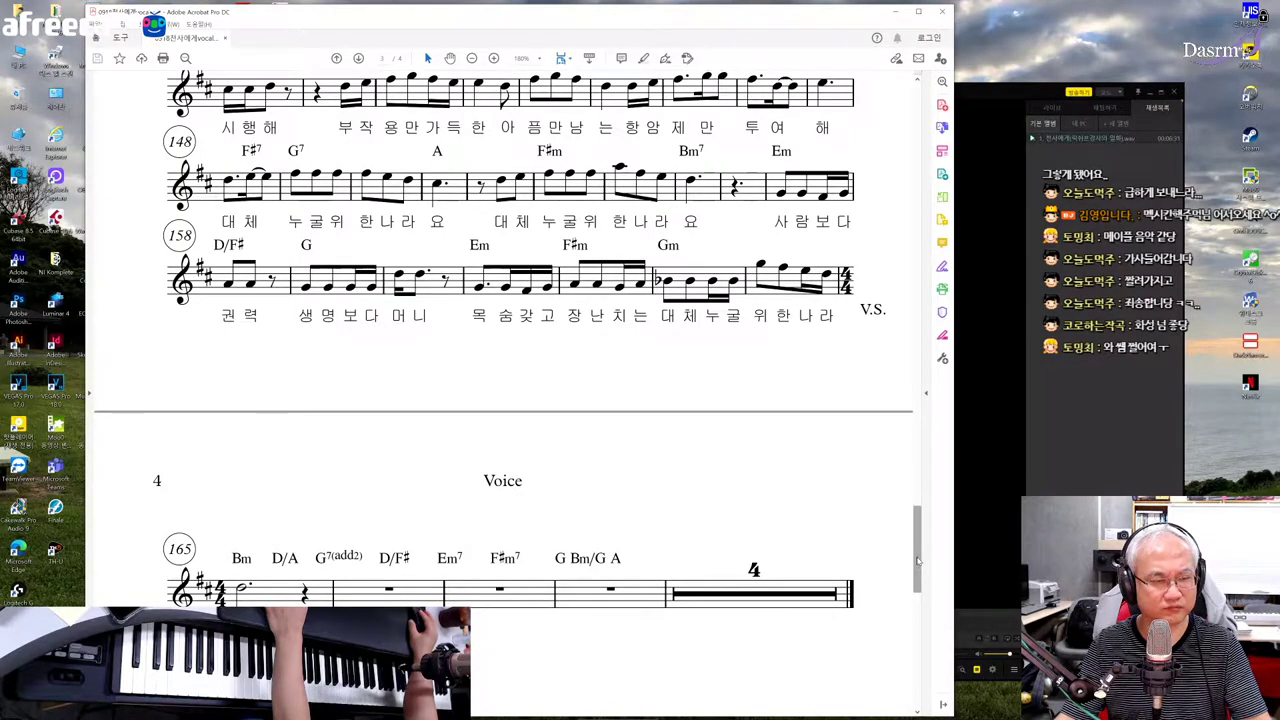
scroll(917, 562, down, 1)
scroll(917, 562, down, 3)
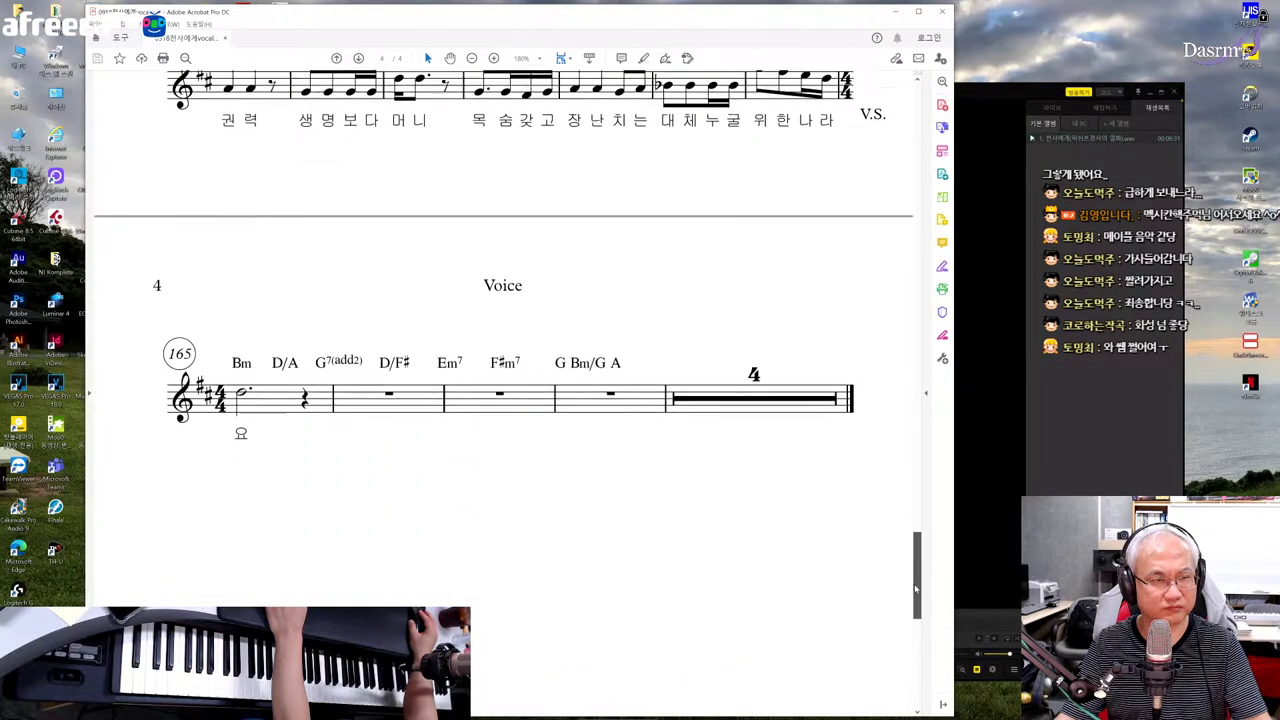
scroll(912, 553, up, 5)
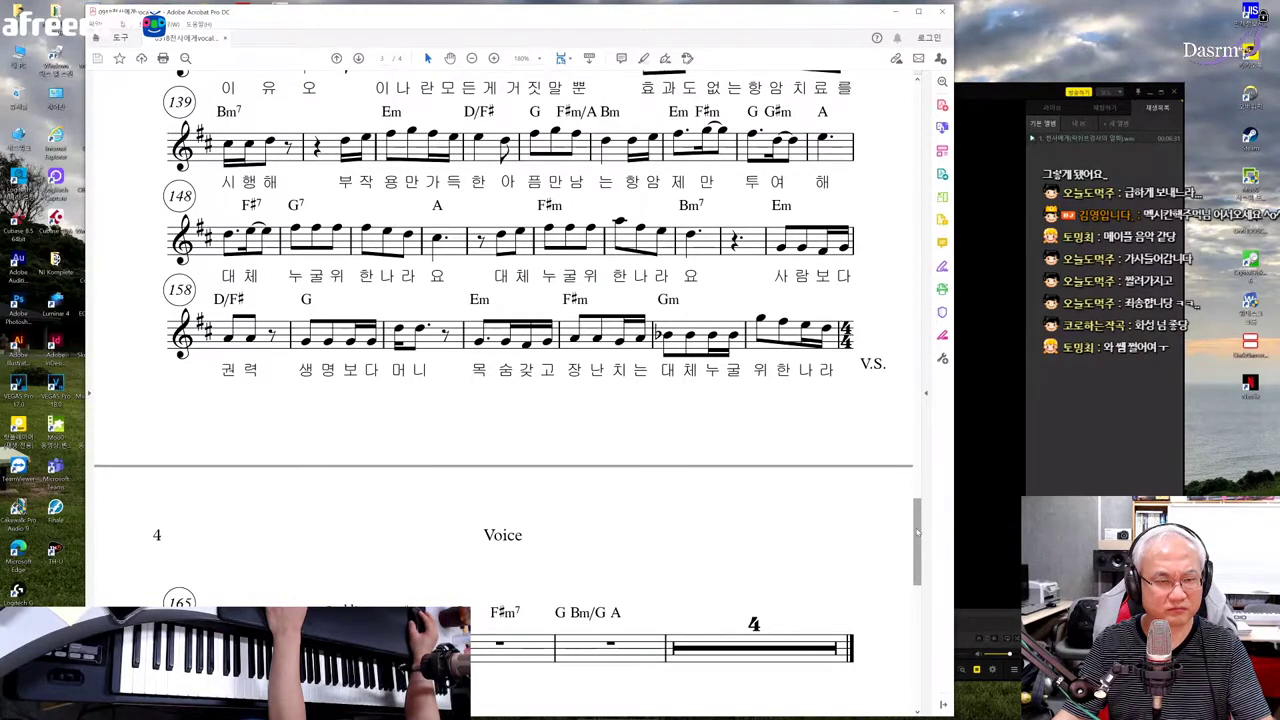
drag(915, 535, 913, 568)
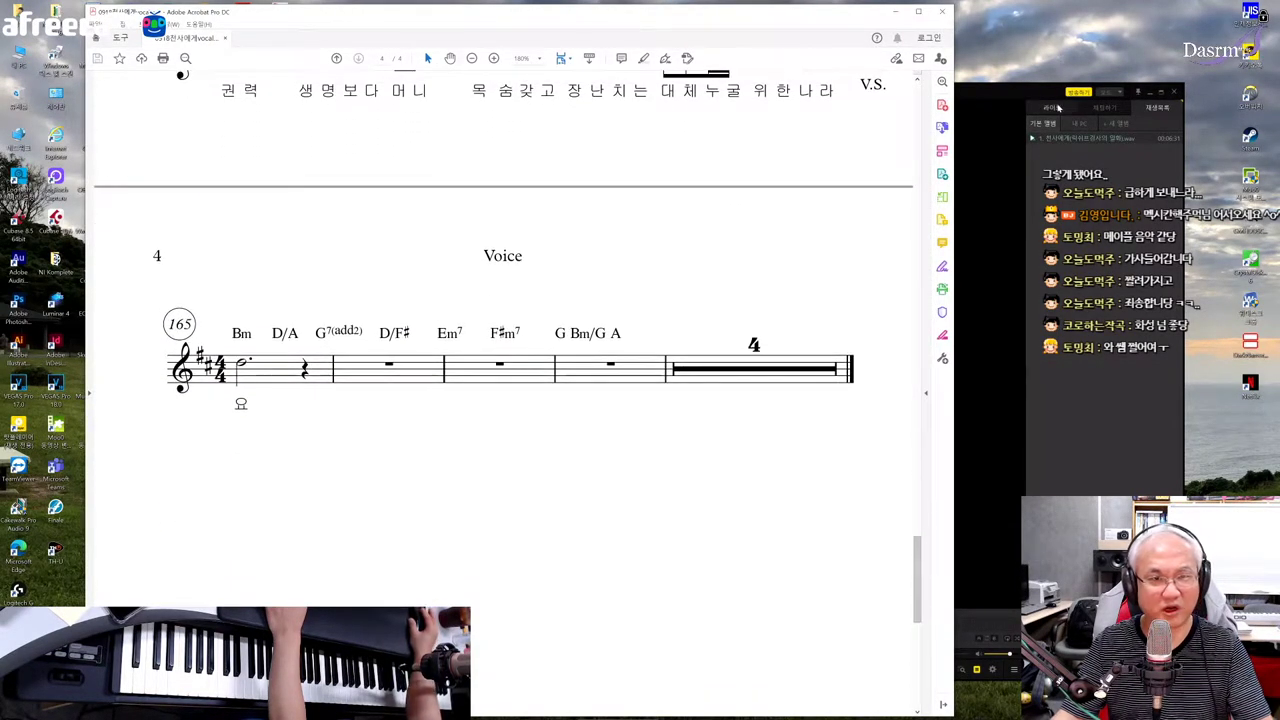
- Bring the audio player window to the front and close it, leaving the vocal score open
click(1022, 100)
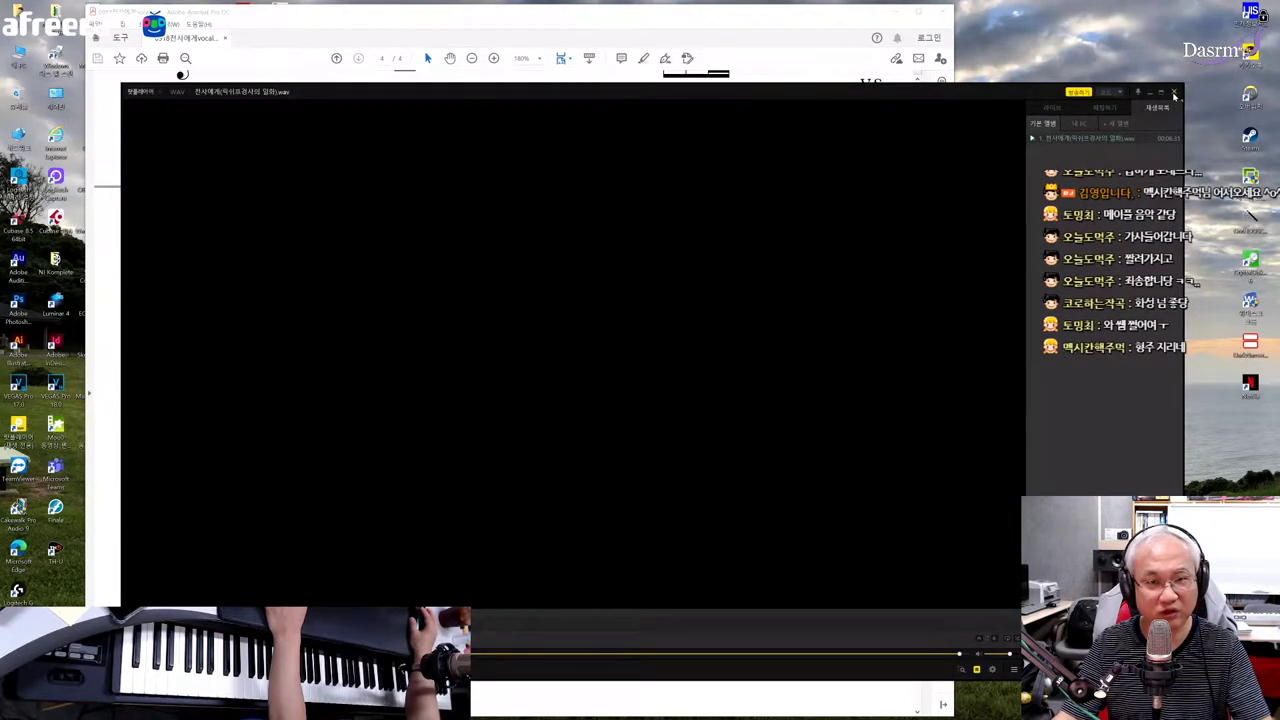
click(1175, 92)
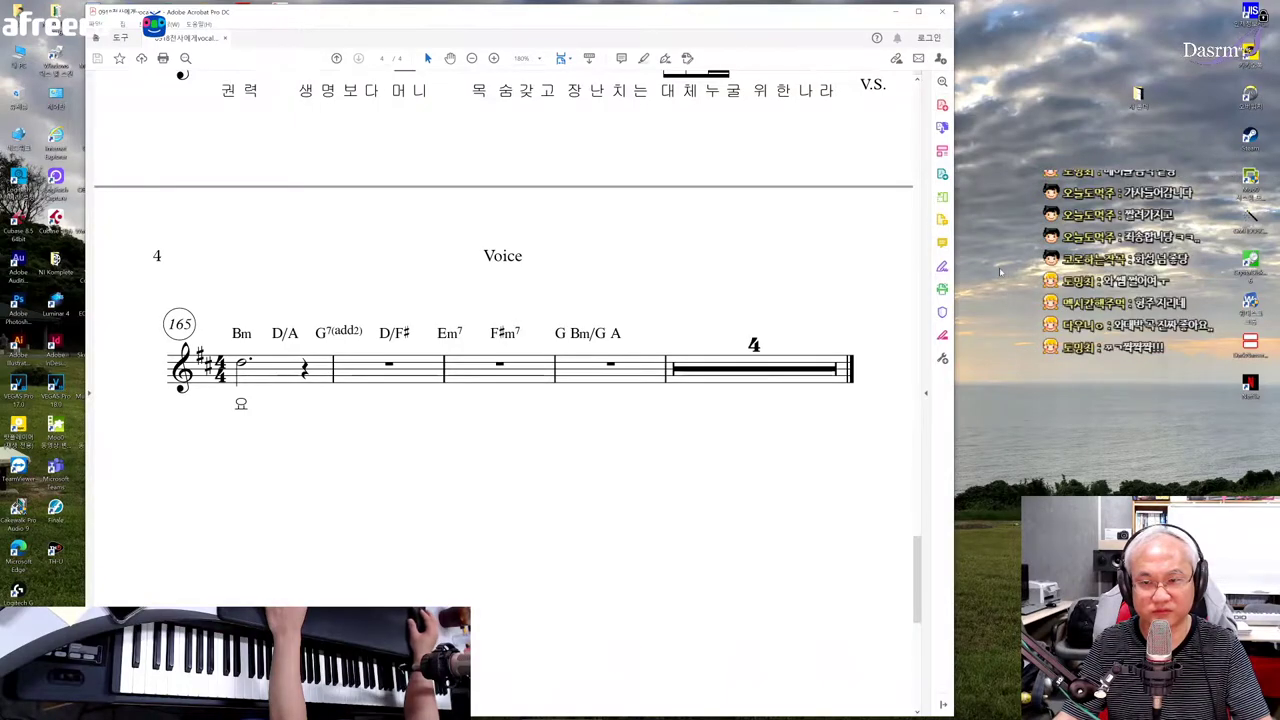
- Review the closing part of the vocal score, from the lines around measure 98 to the final measures on page 4
click(918, 487)
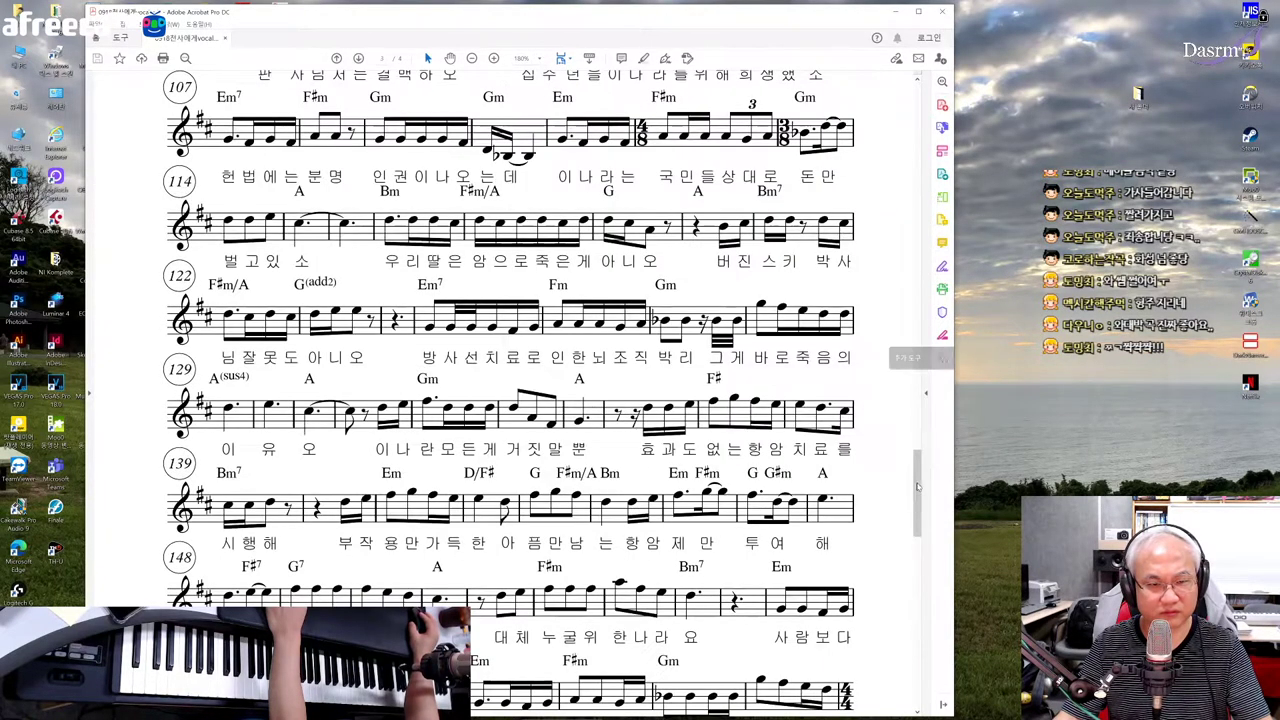
scroll(918, 487, up, 3)
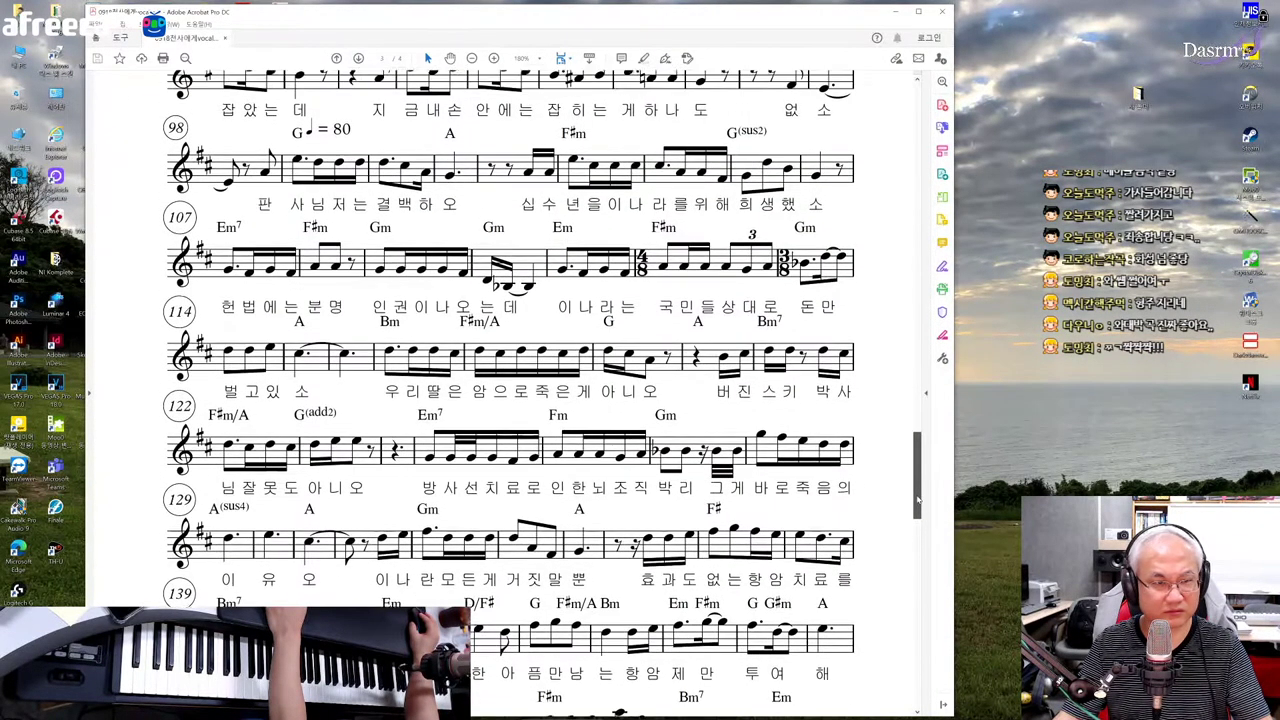
drag(918, 497, 918, 537)
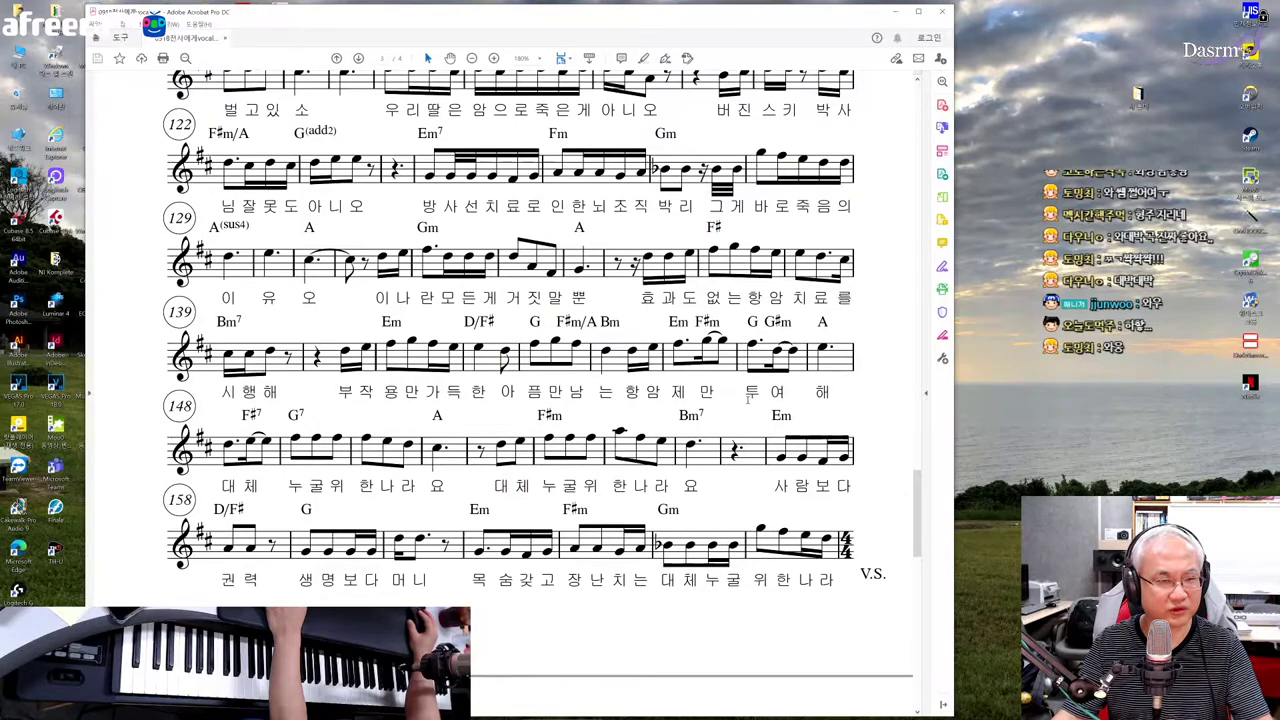
drag(919, 526, 919, 522)
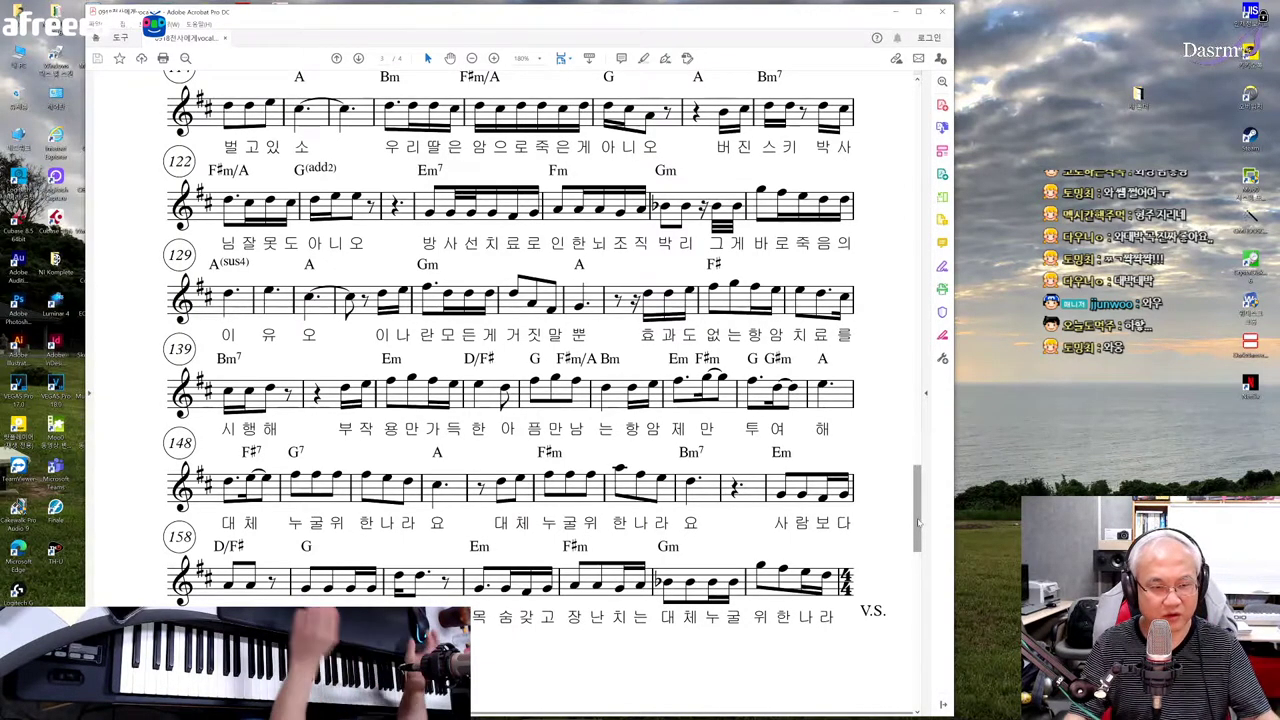
scroll(918, 522, down, 5)
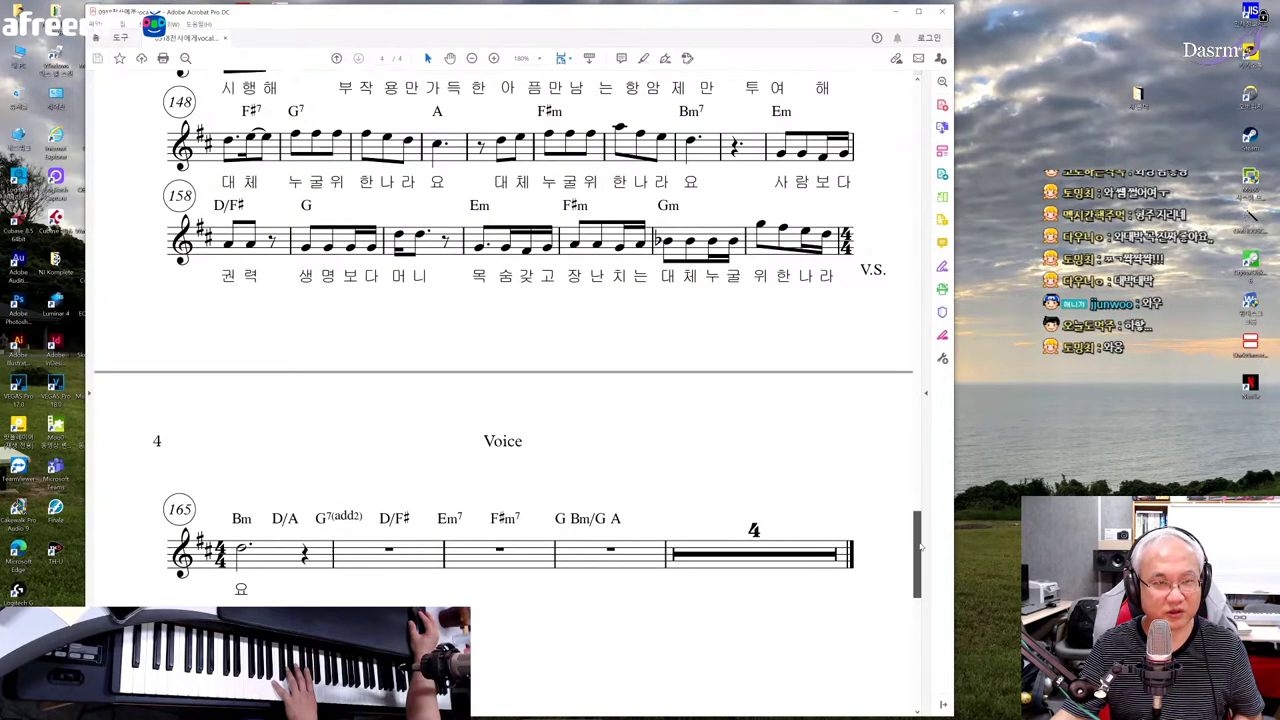
scroll(916, 551, up, 3)
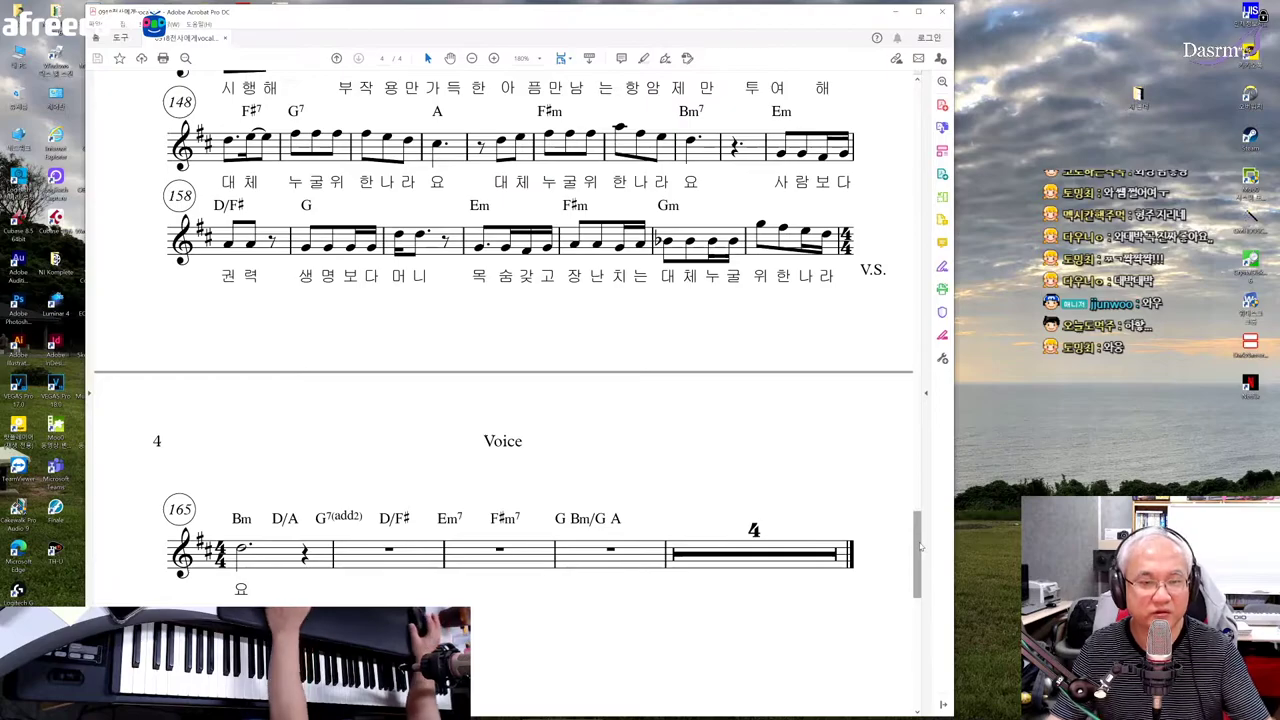
- Return to the first page of the score and examine the opening measures of 천사에게
drag(921, 546, 938, 125)
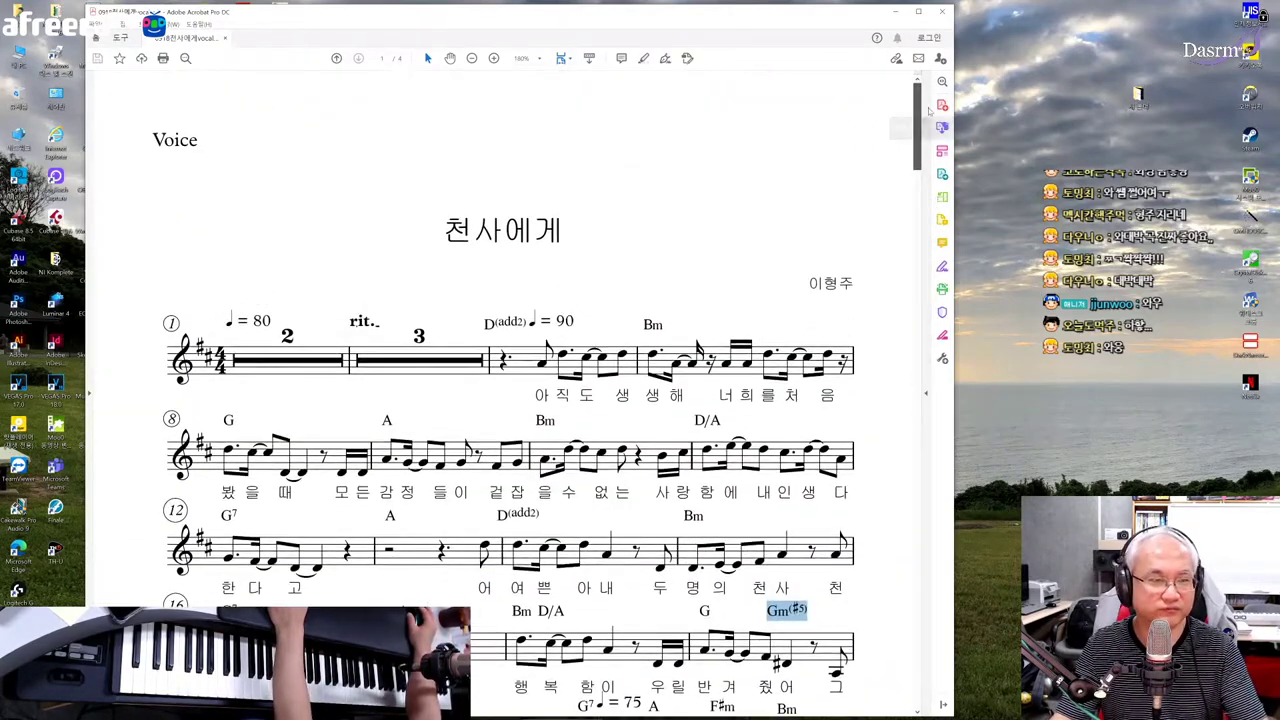
scroll(858, 430, down, 3)
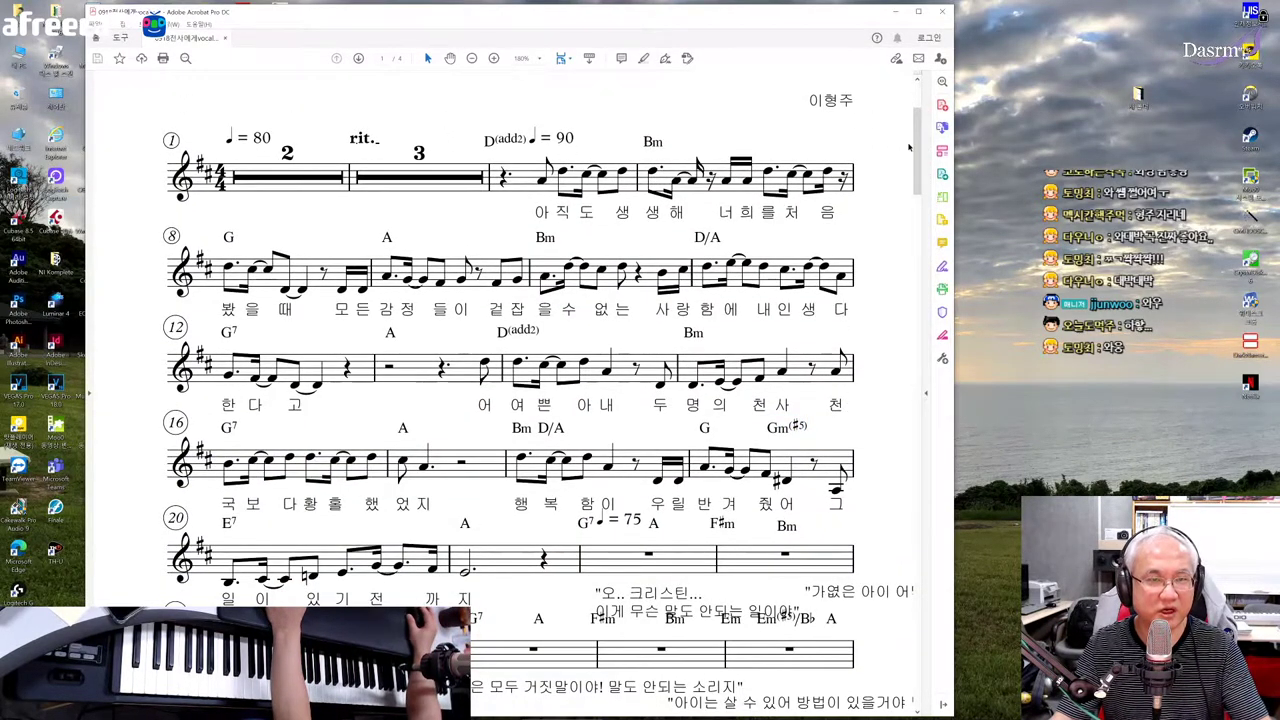
mouse_move(916, 140)
mouse_down()
mouse_move(916, 185)
mouse_move(916, 158)
mouse_up()
scroll(916, 158, up, 5)
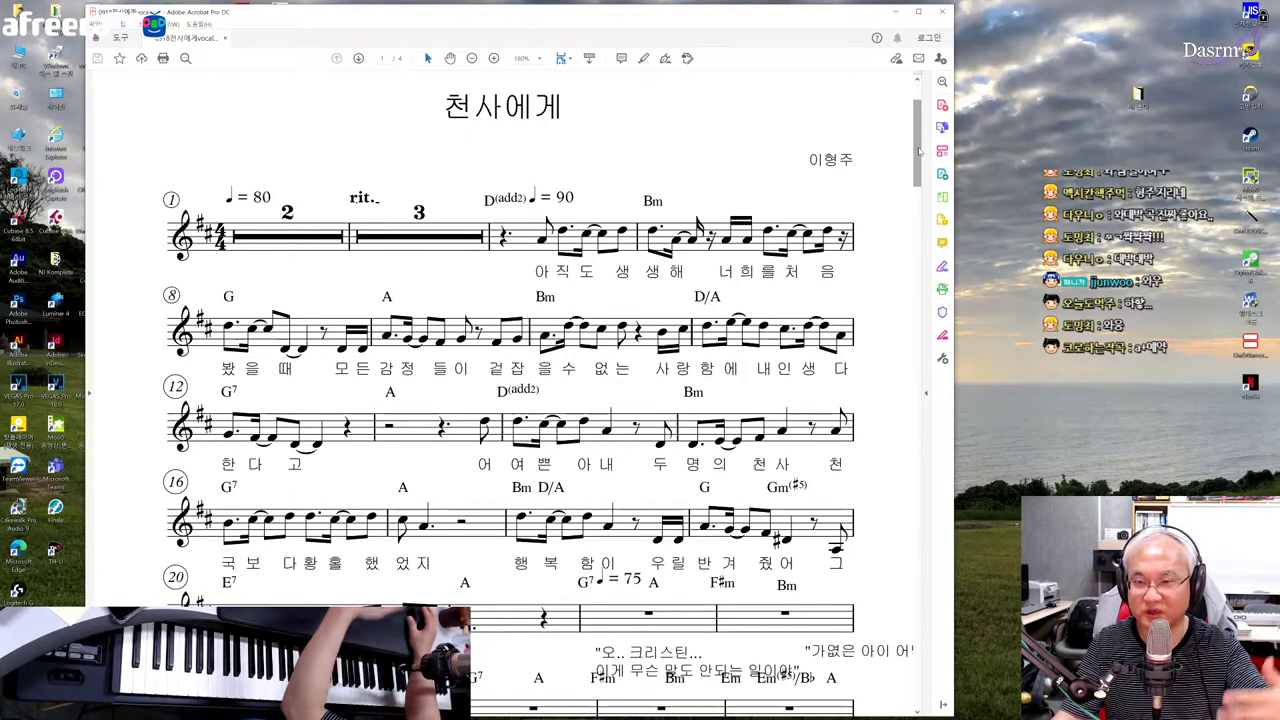
- Go to the line at measure 65 on page 2 and temporarily highlight its first two 3/8 measures with their lyrics
drag(916, 160, 907, 342)
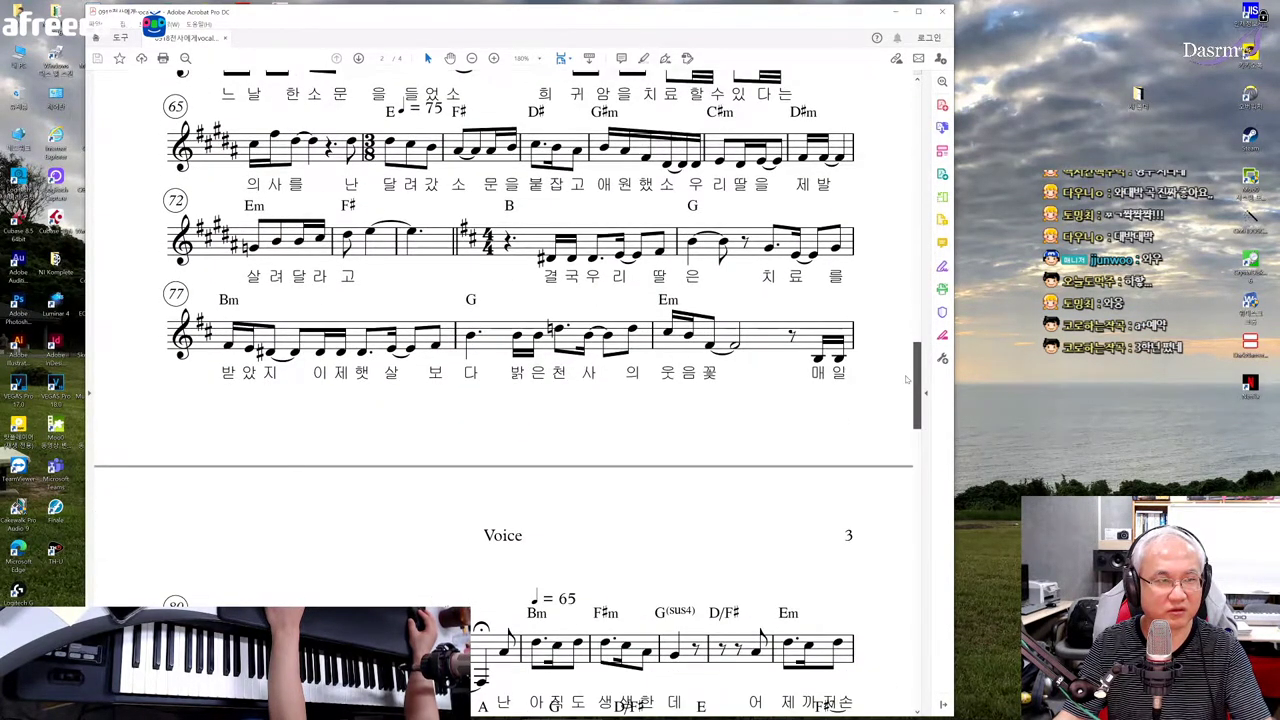
scroll(907, 379, up, 1)
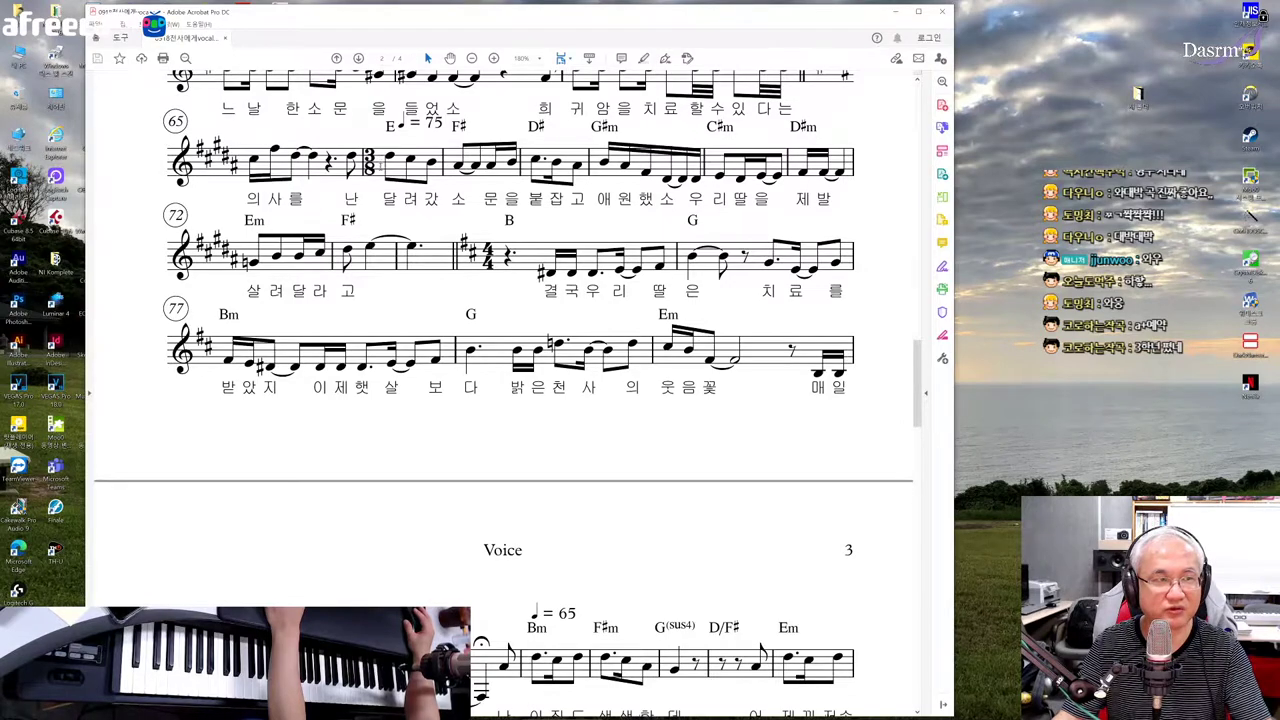
drag(440, 165, 514, 172)
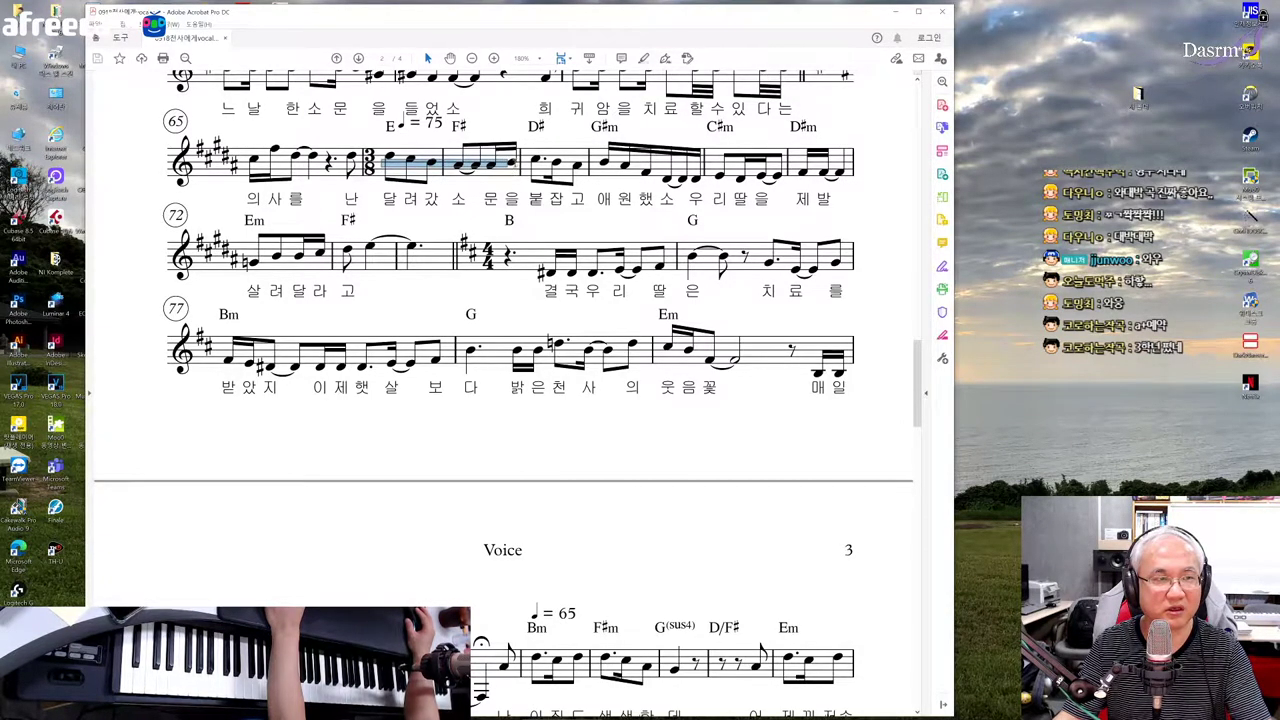
key(Escape)
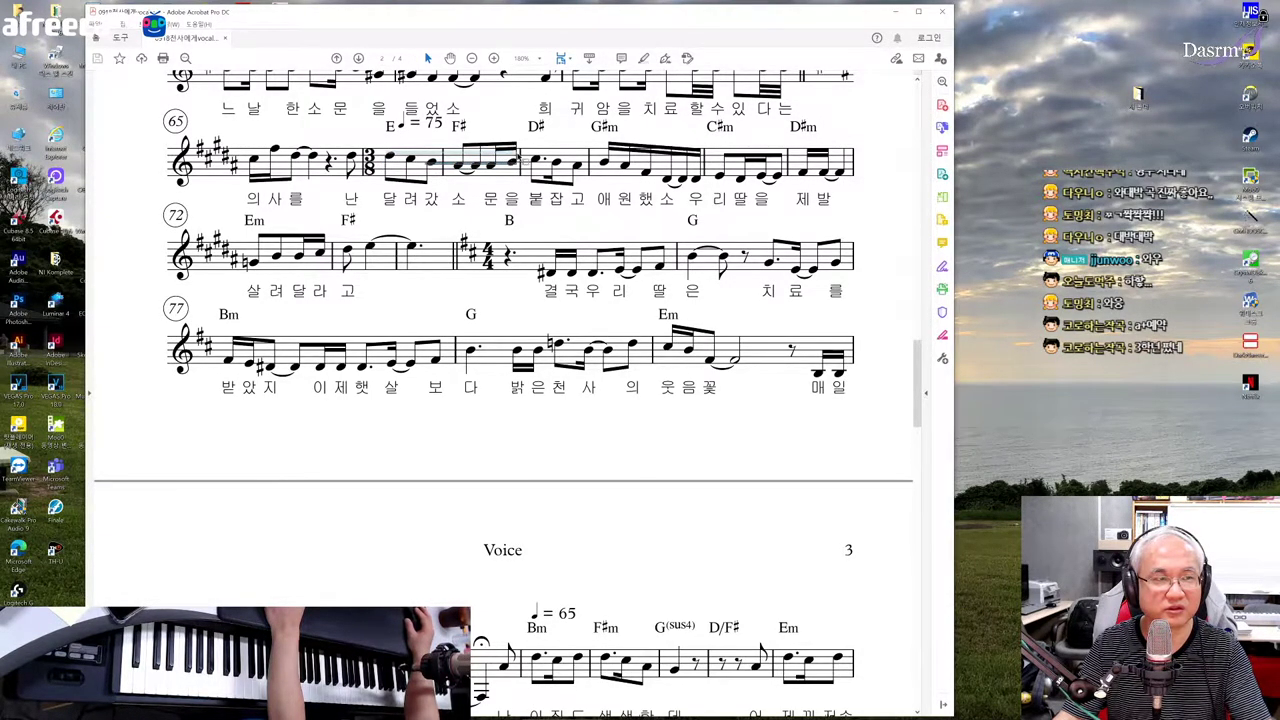
drag(517, 152, 386, 208)
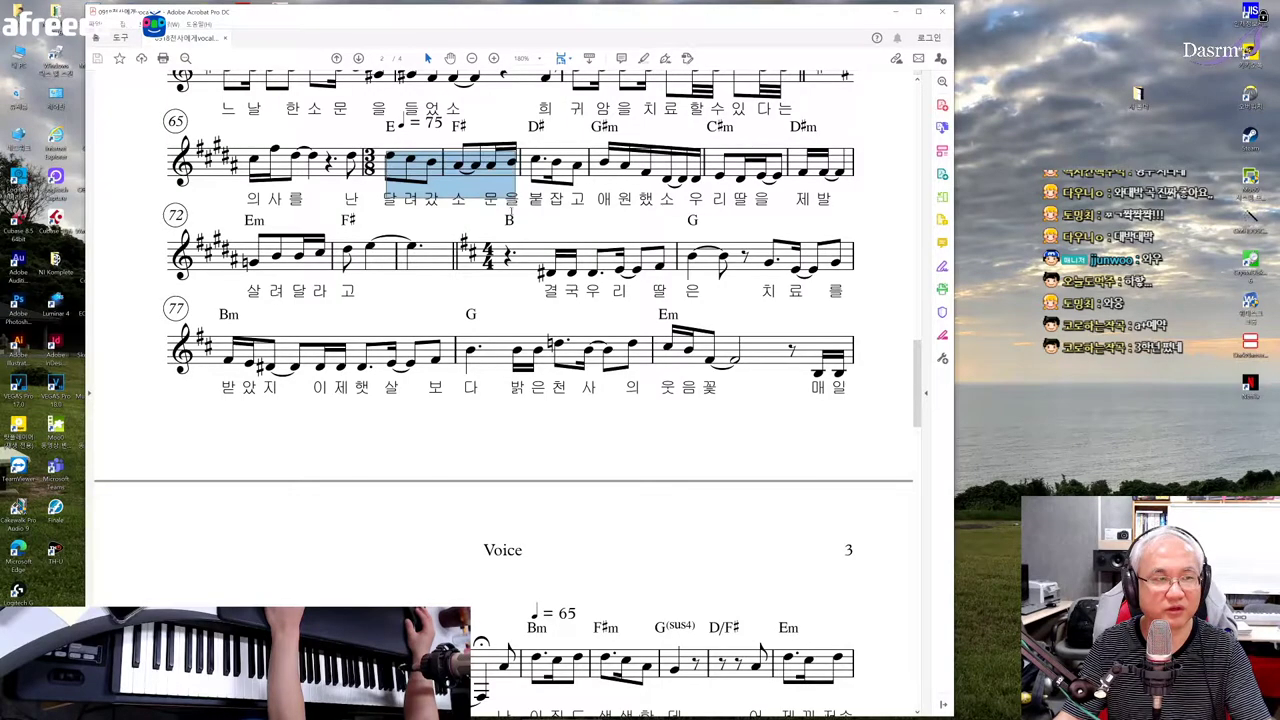
click(598, 207)
- Check page 3 and the first page of the score, and close the PDF document
drag(917, 378, 925, 457)
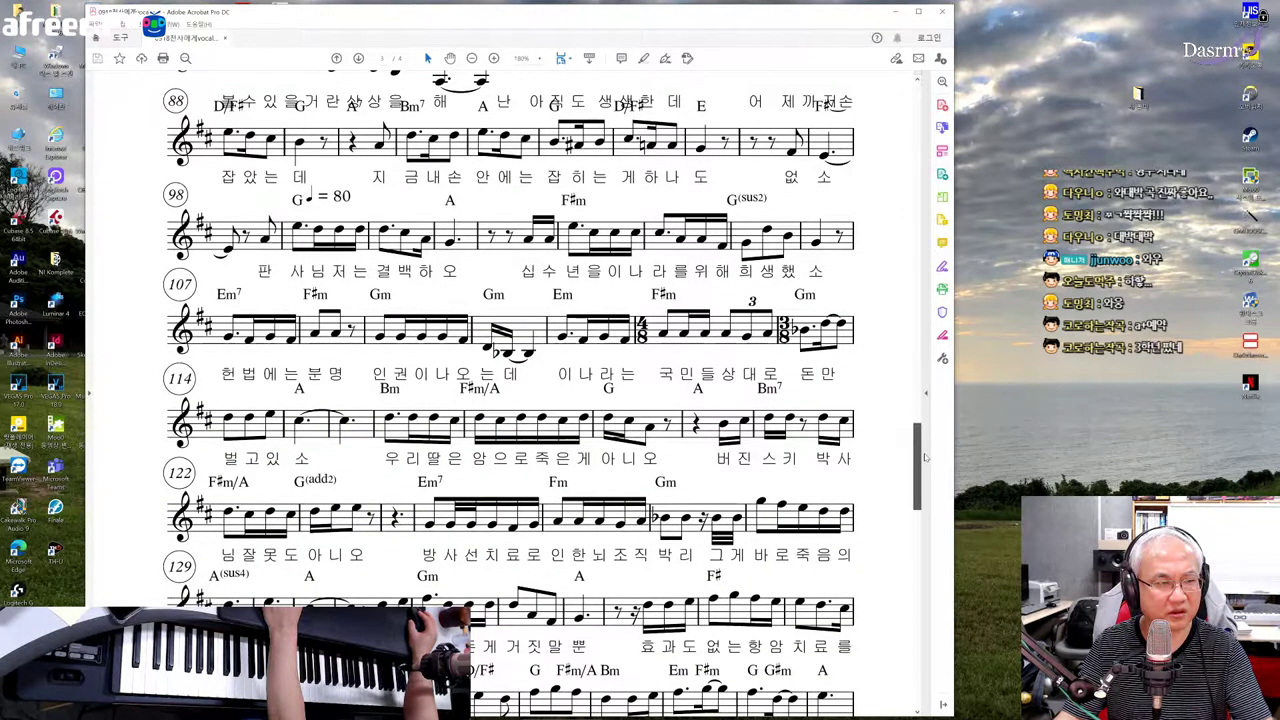
drag(925, 457, 912, 168)
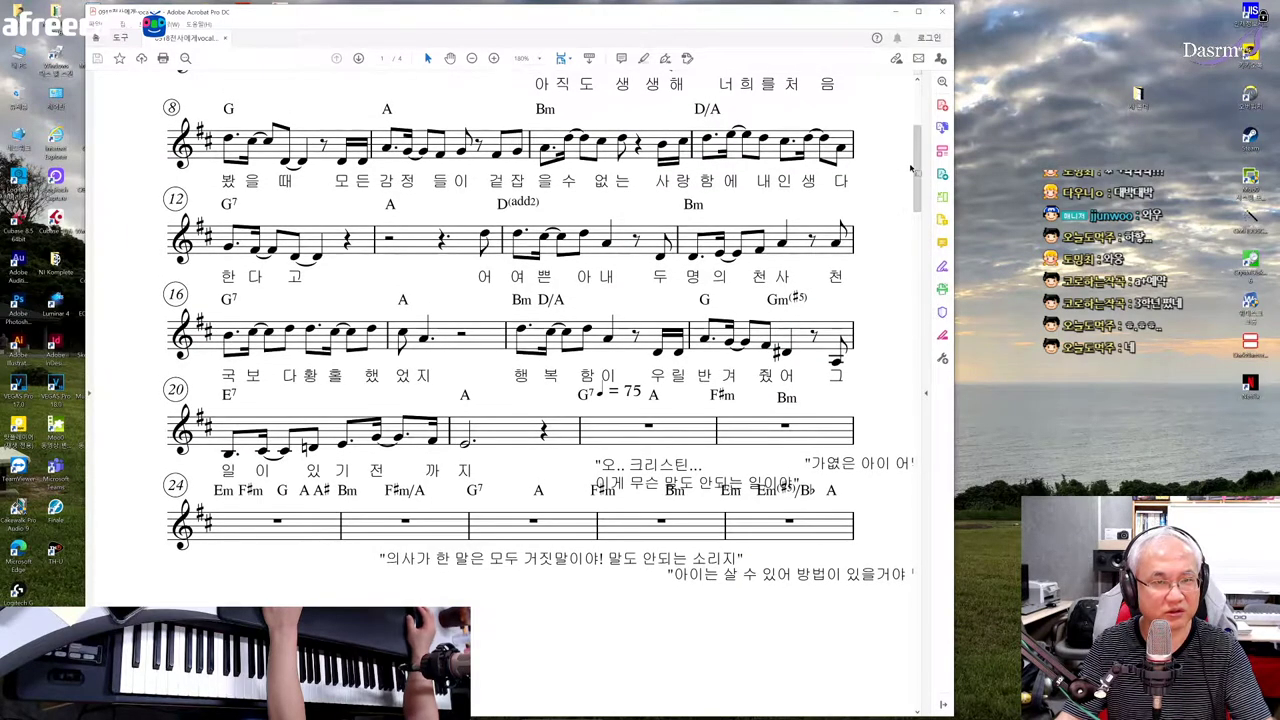
scroll(897, 207, down, 2)
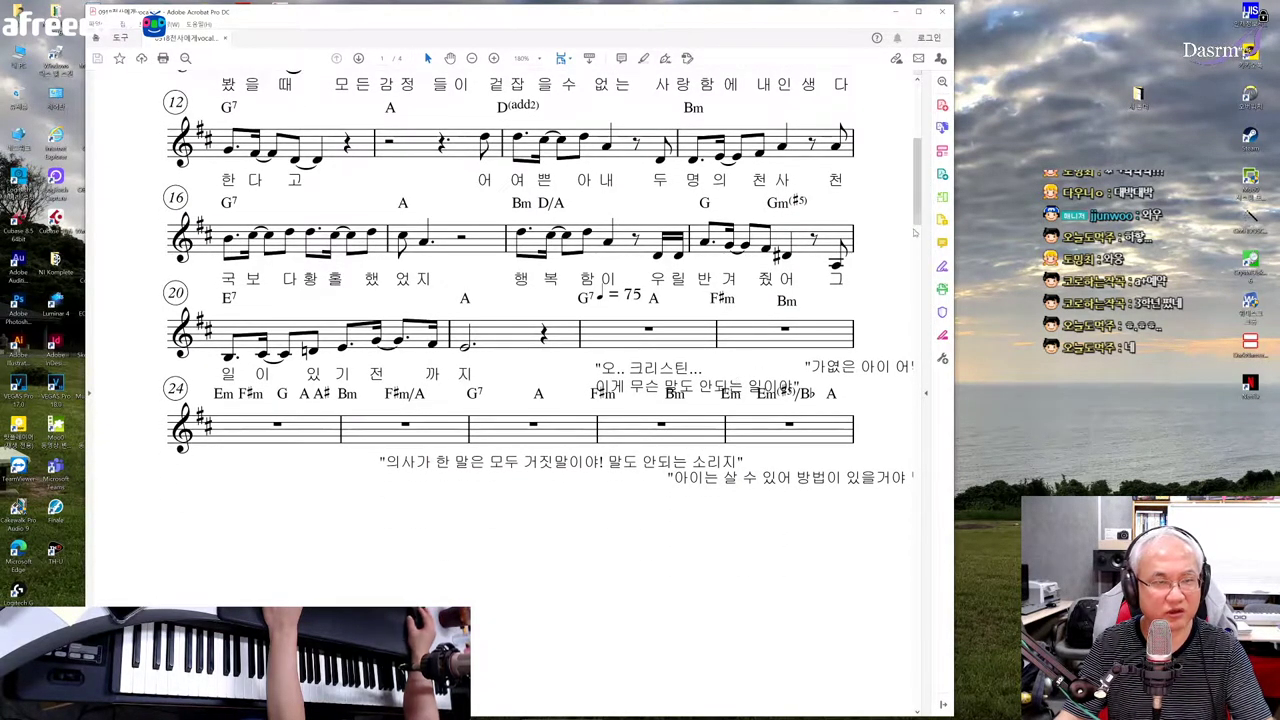
drag(916, 200, 920, 145)
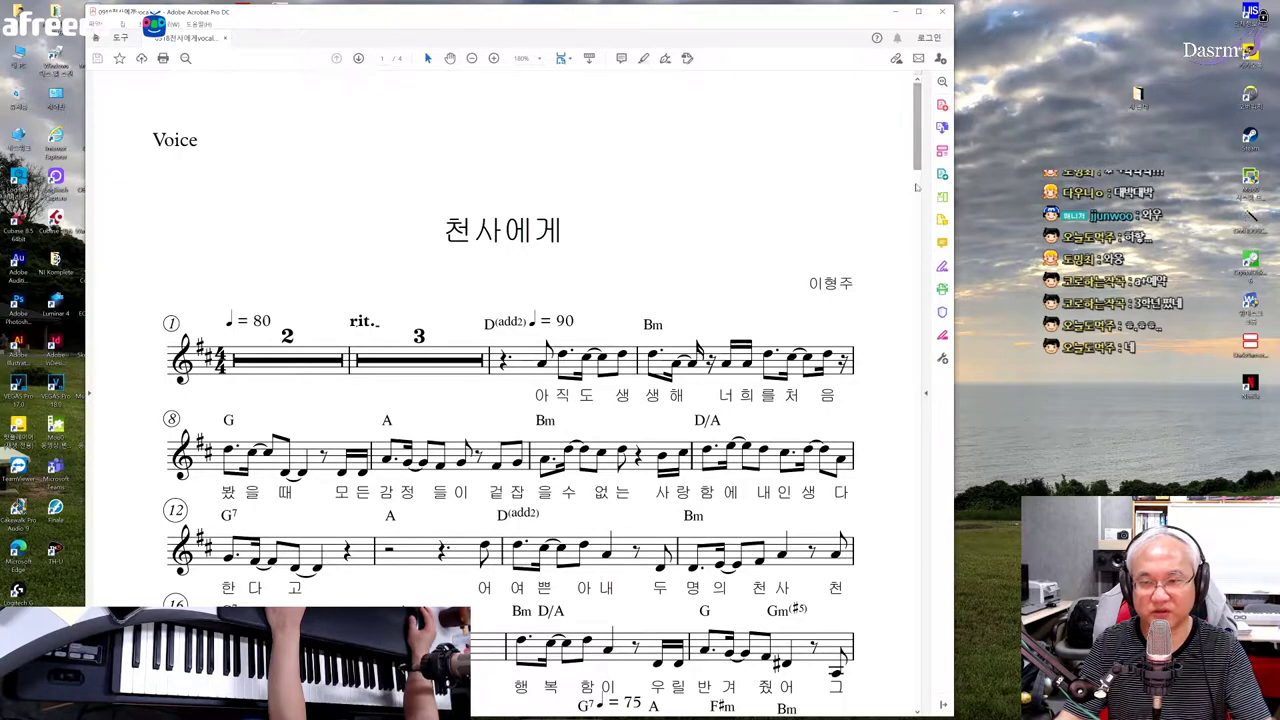
click(944, 13)
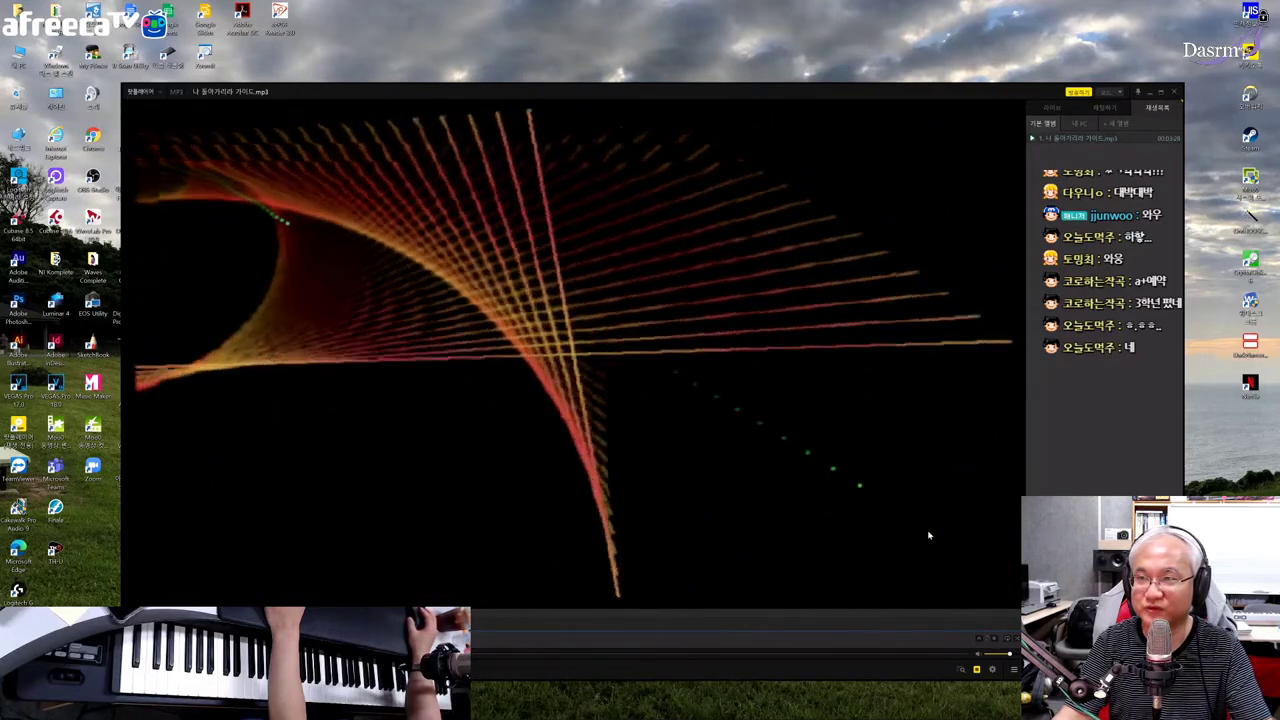
- Turn the audio player's volume up to maximum, listen to 나 돌아가리라 가이드.mp3 and pause it at 03:27
click(1013, 655)
scroll(1013, 655, down, 1)
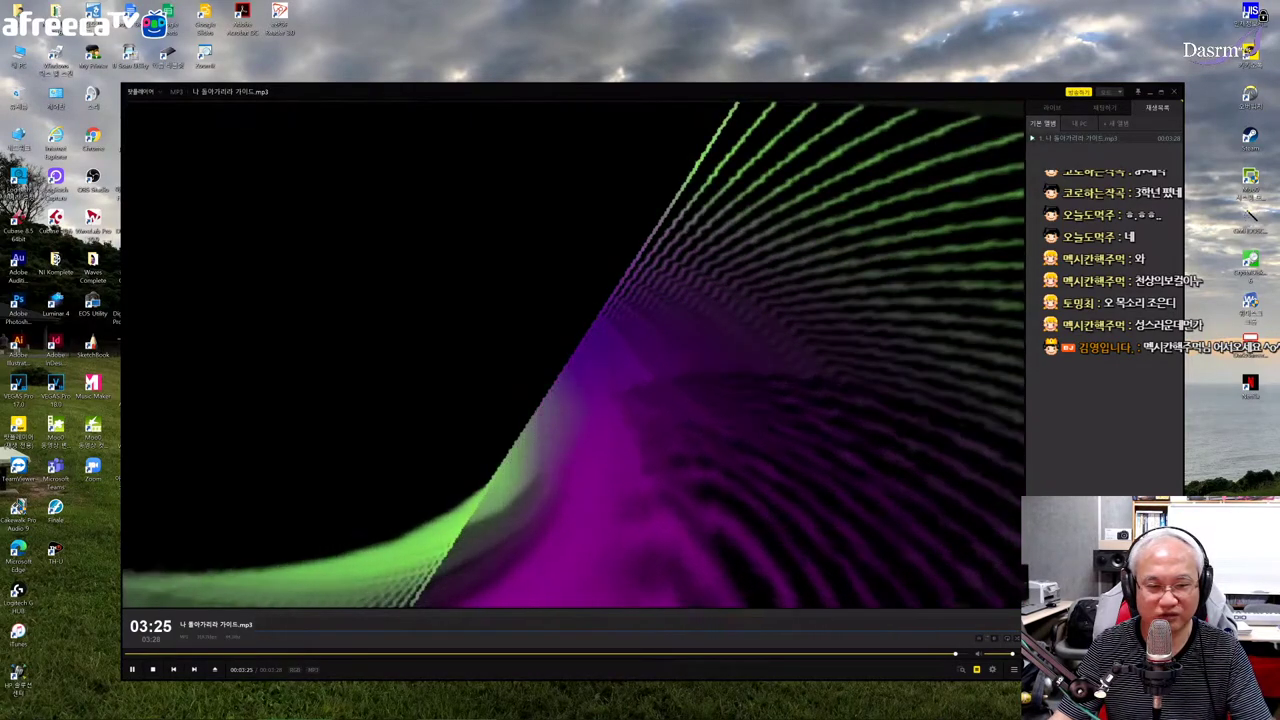
click(131, 669)
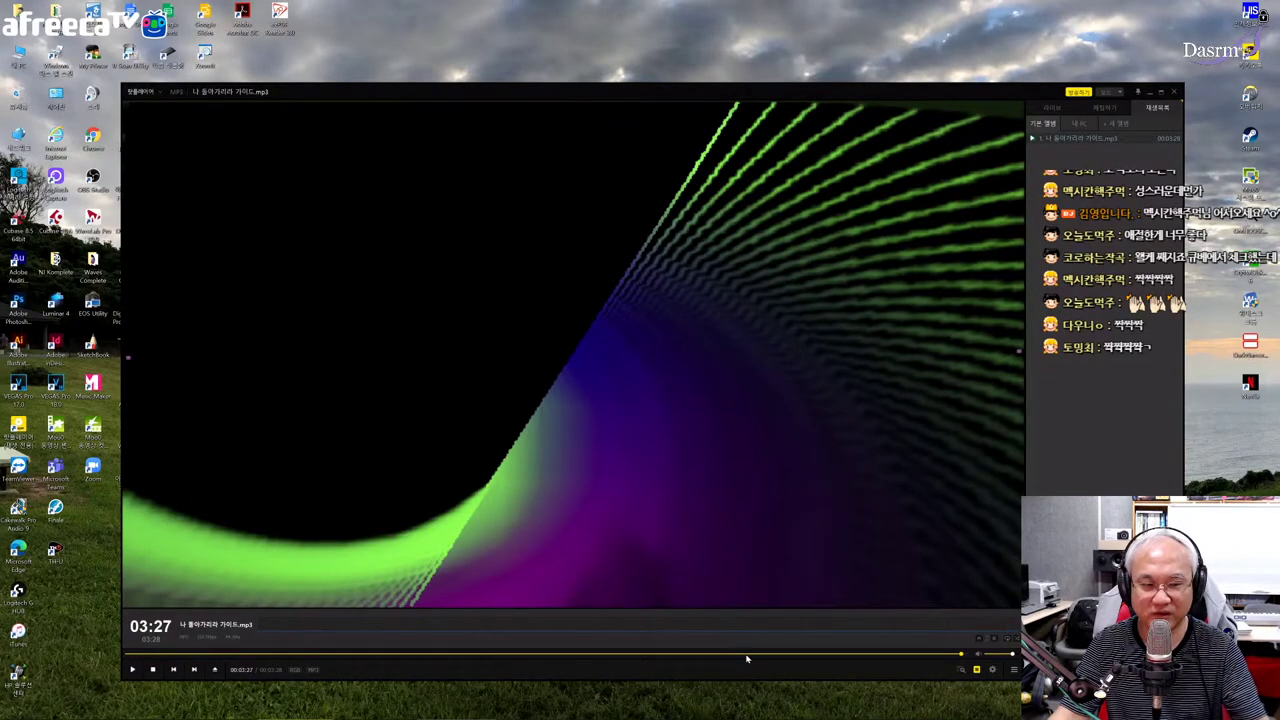
- Replay the guide track around 02:34, pause it at 02:35 and set the playback position back to 02:34
mouse_move(746, 656)
mouse_down()
mouse_move(735, 656)
mouse_move(760, 656)
mouse_move(742, 657)
mouse_up()
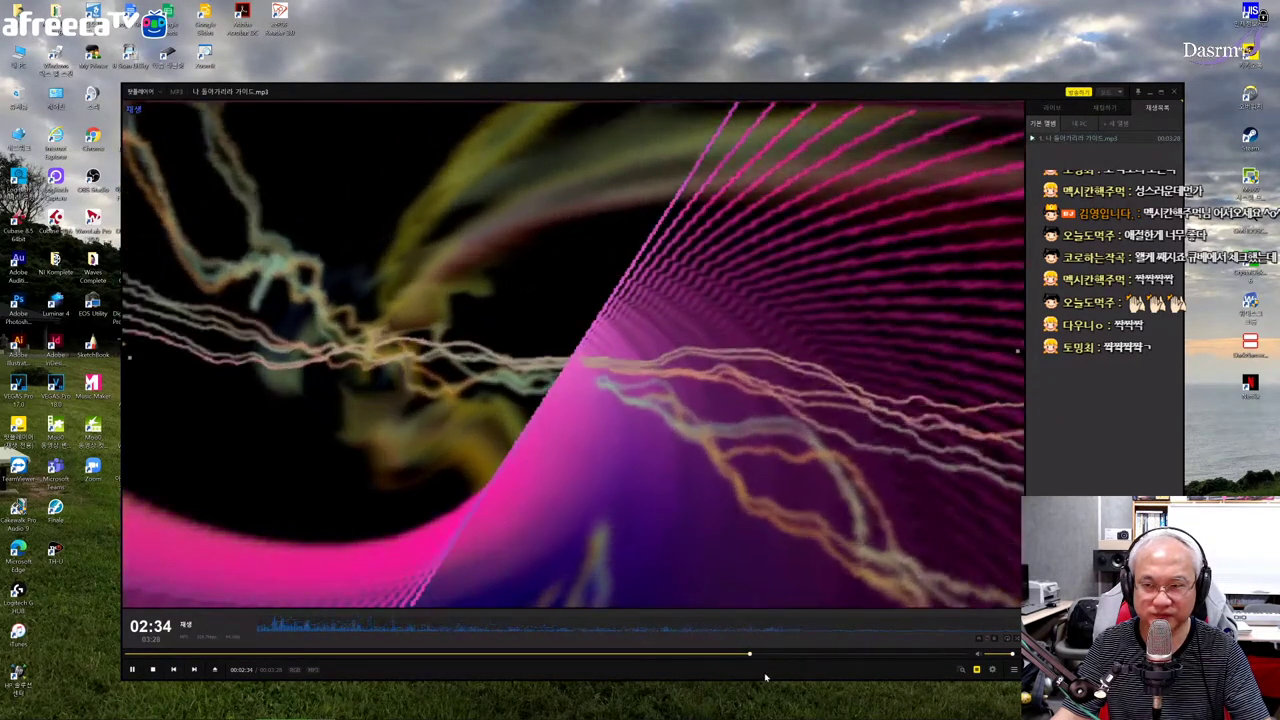
key(space)
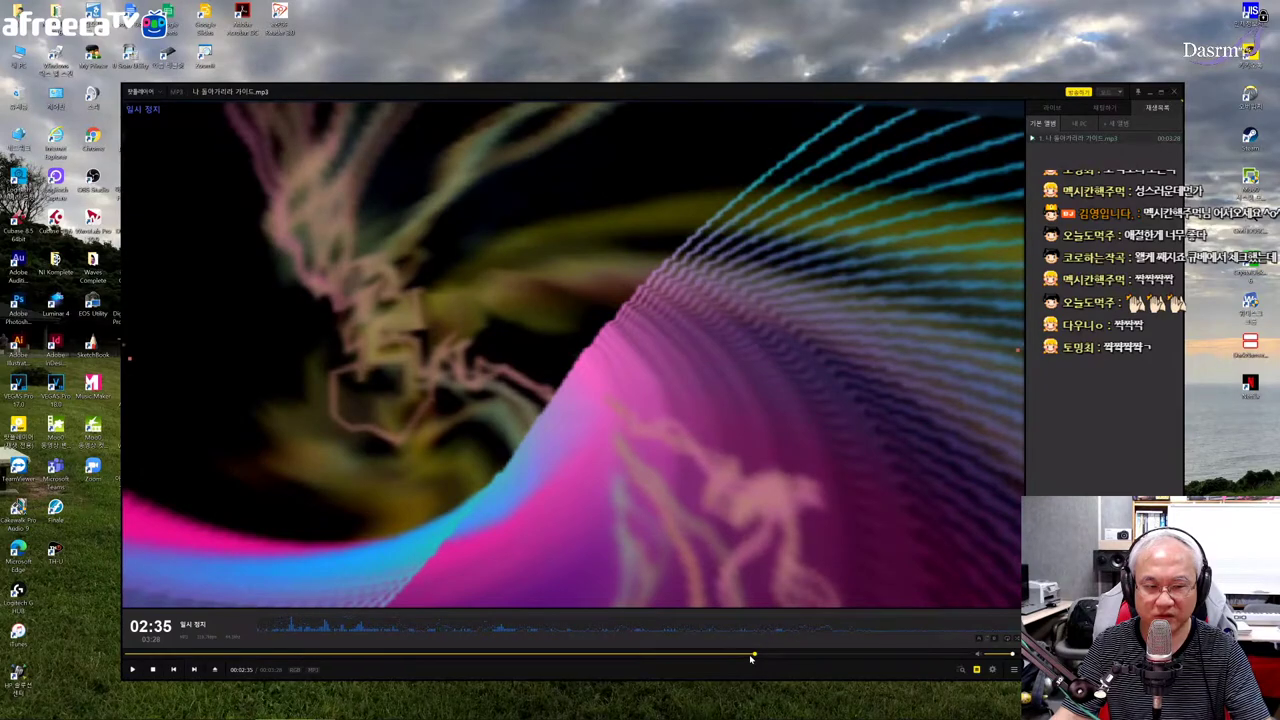
drag(751, 657, 750, 657)
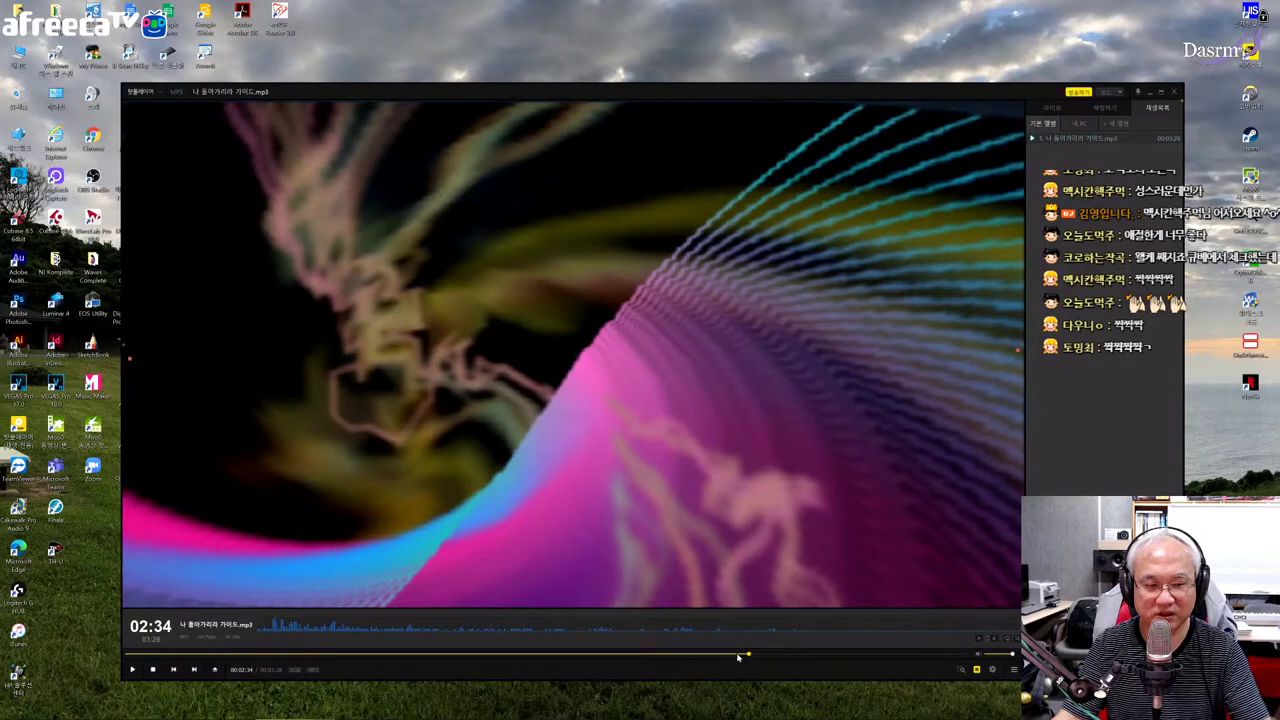
- Switch to Cubase, select the MIDI 03 track as the live bass instrument, and minimize Cubase to return to the audio player
click(537, 712)
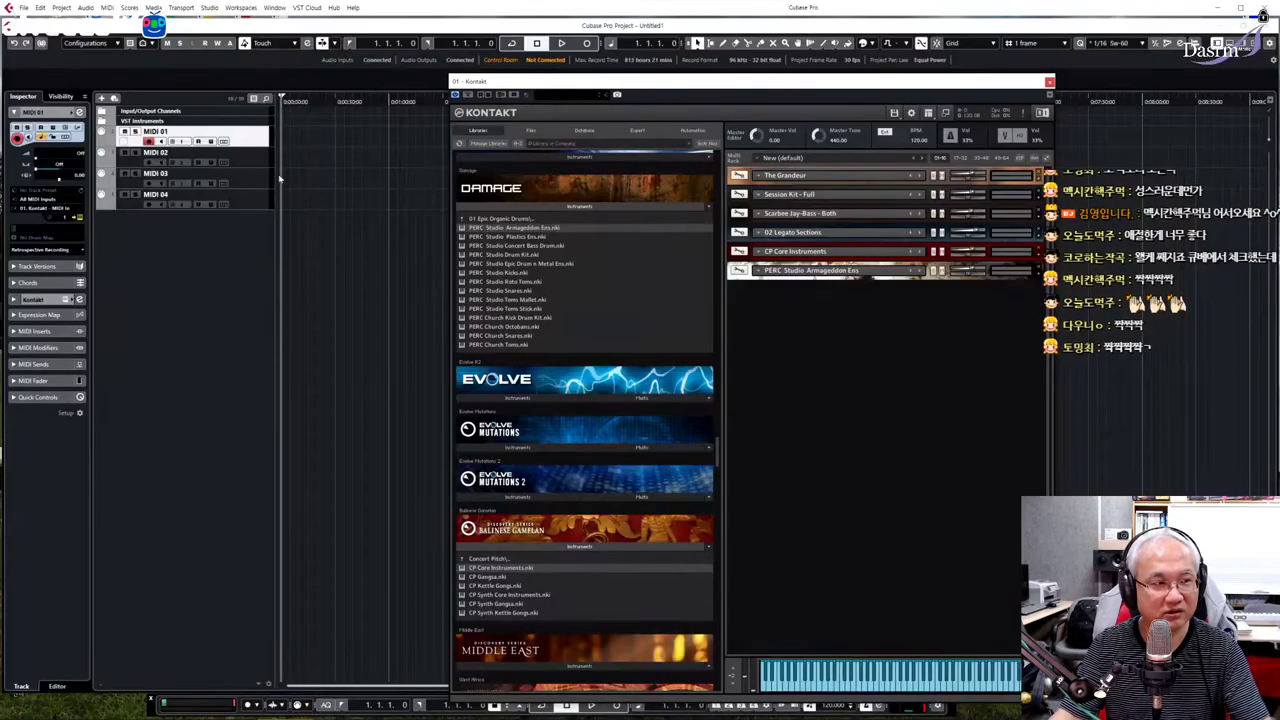
click(246, 175)
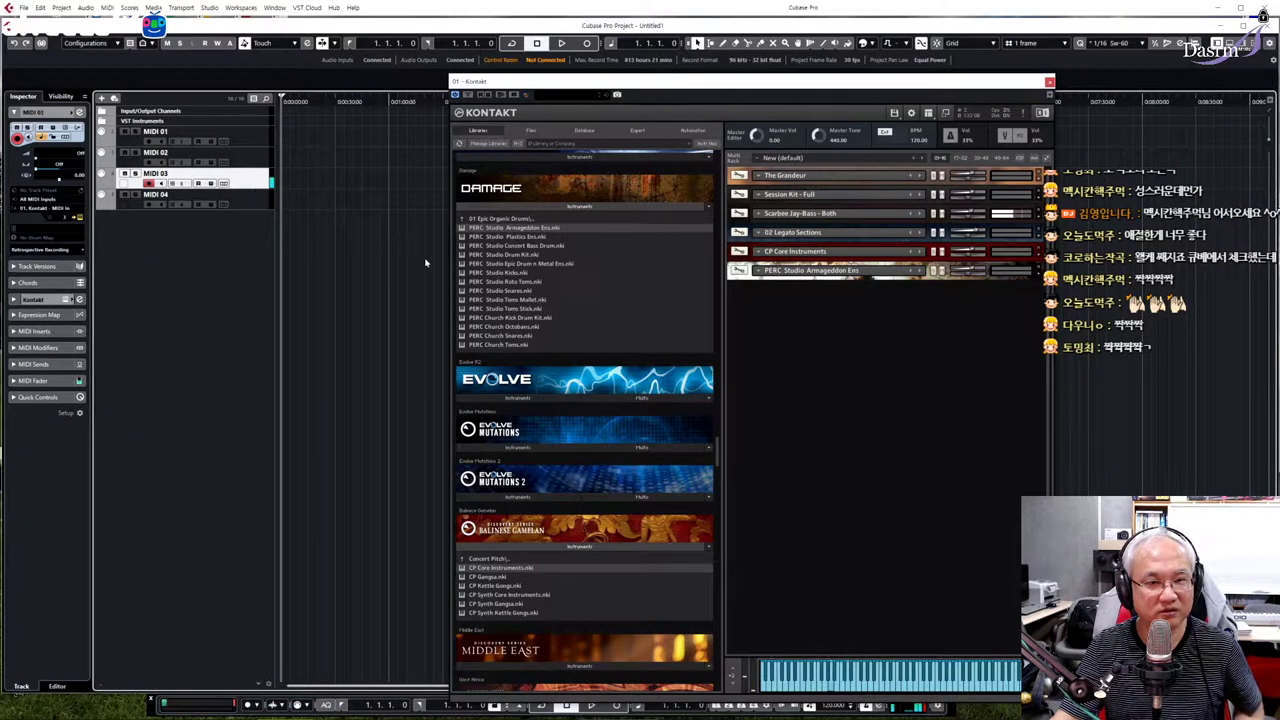
click(1220, 10)
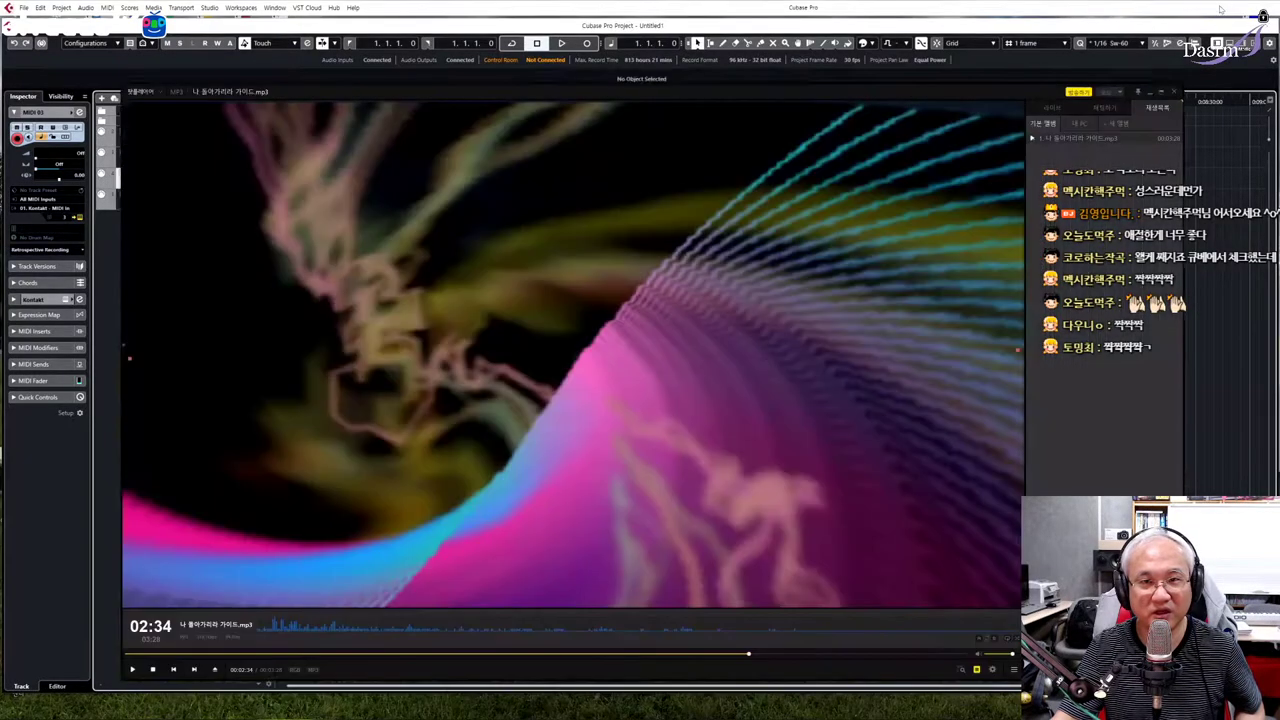
click(1220, 10)
- Play the guide track from 02:31 to 02:44 with a pause at 02:33, and set the playback position to 02:36
click(739, 656)
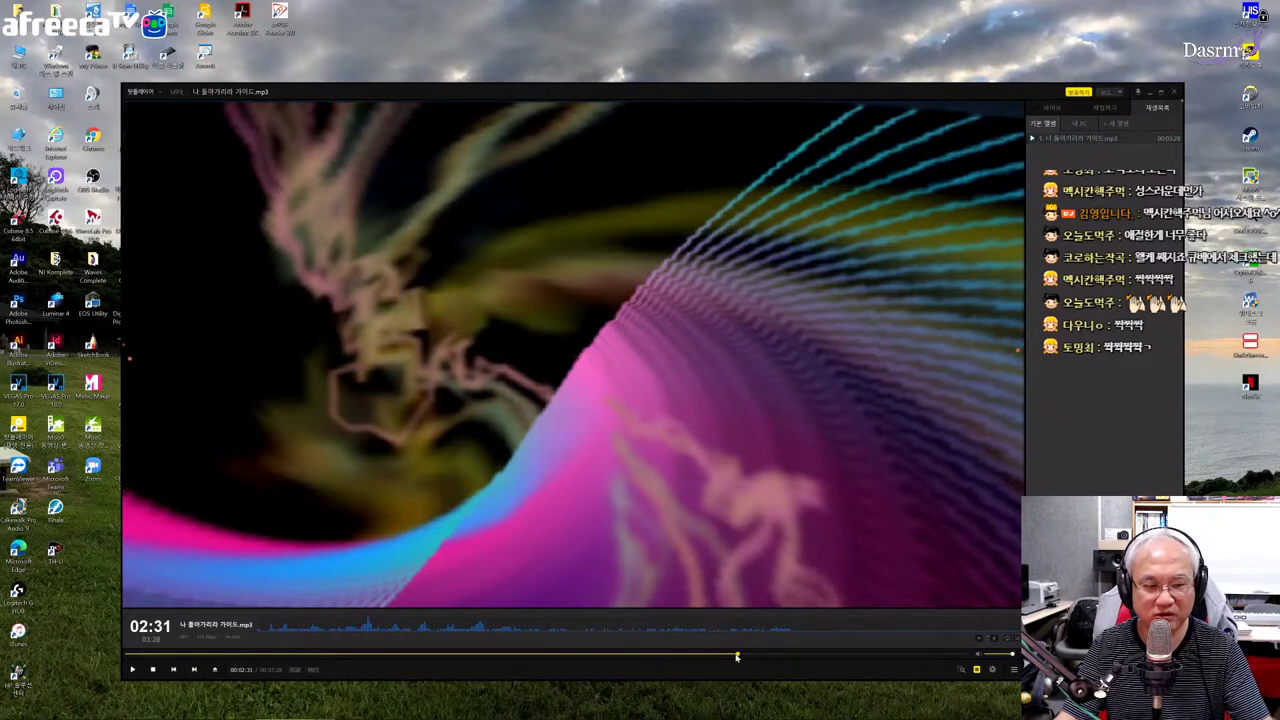
click(737, 657)
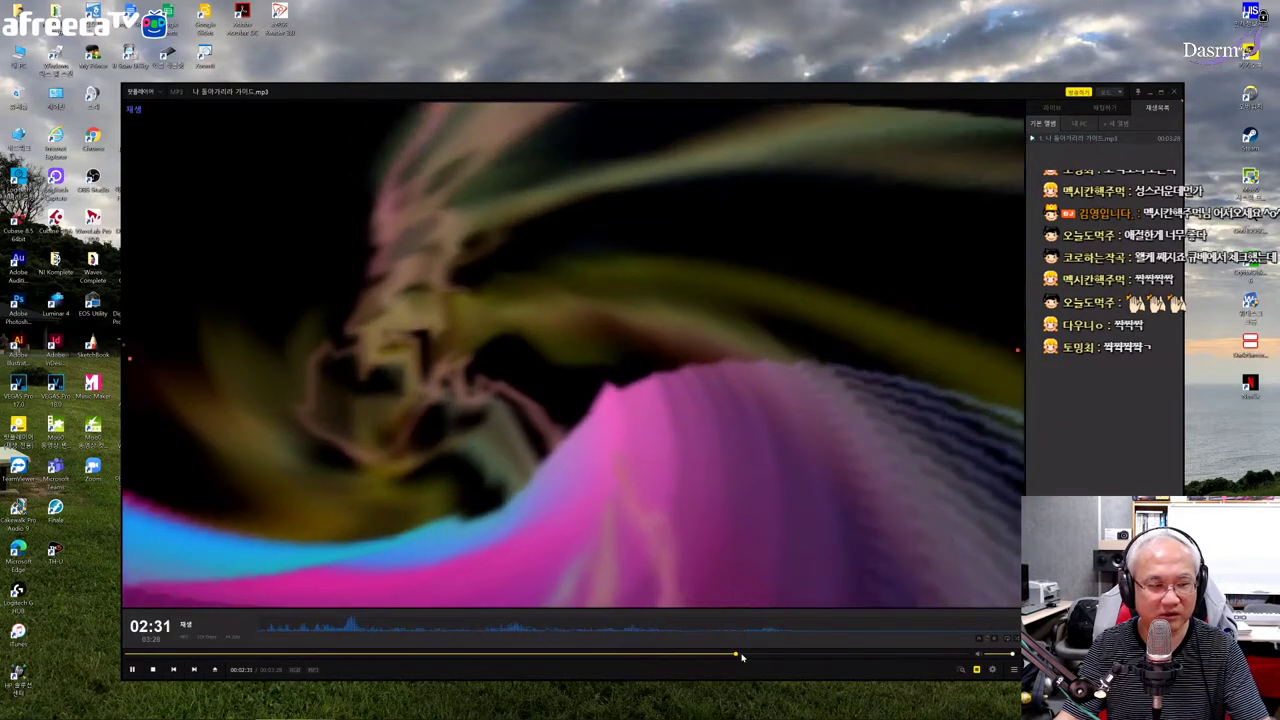
key(space)
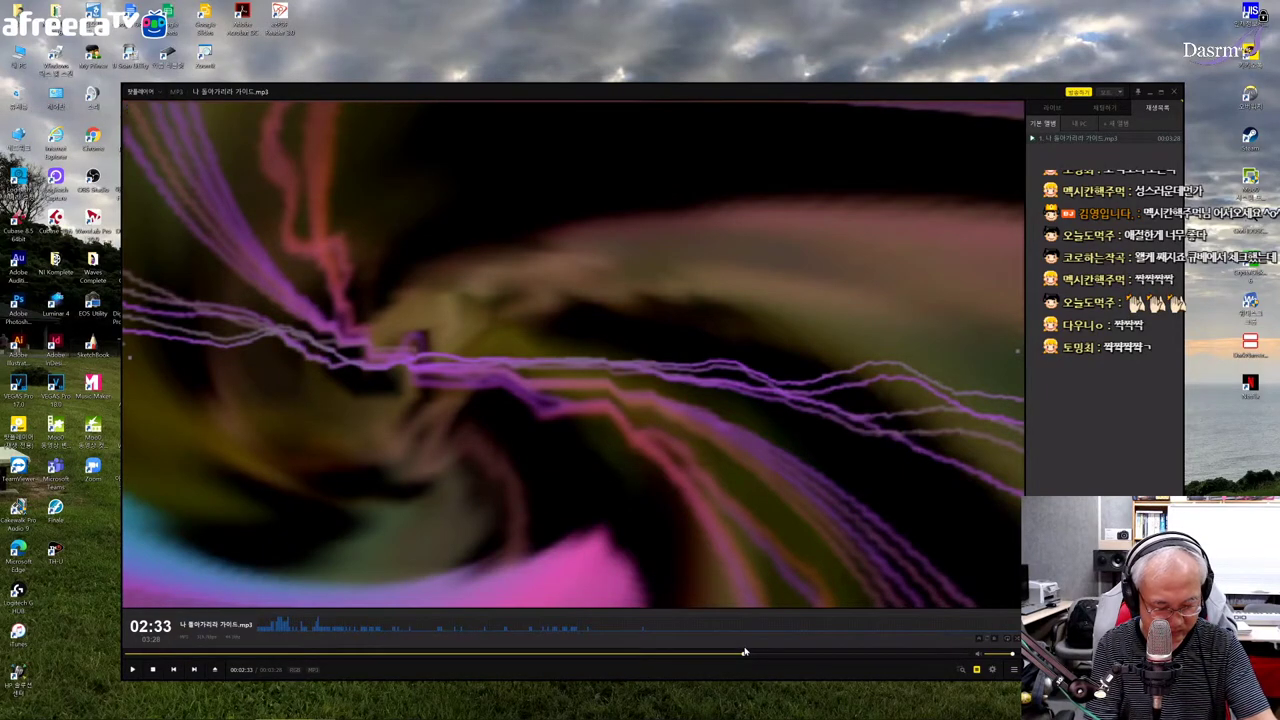
key(space)
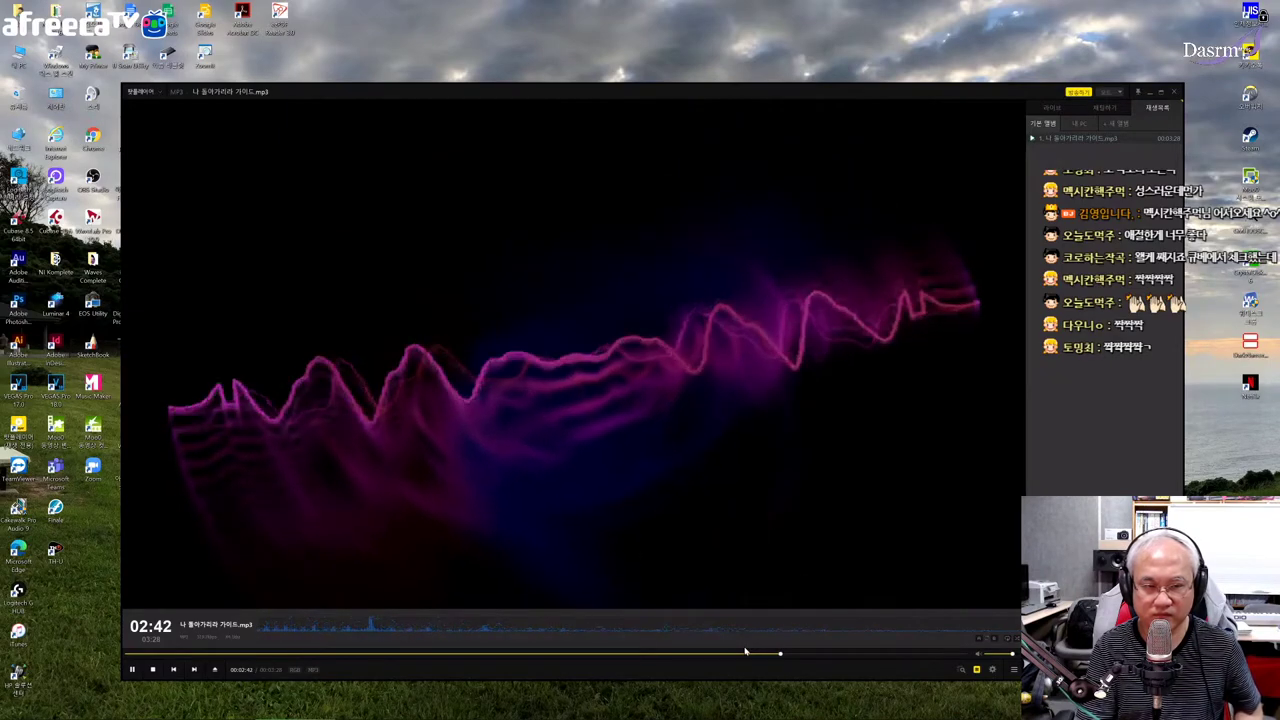
key(space)
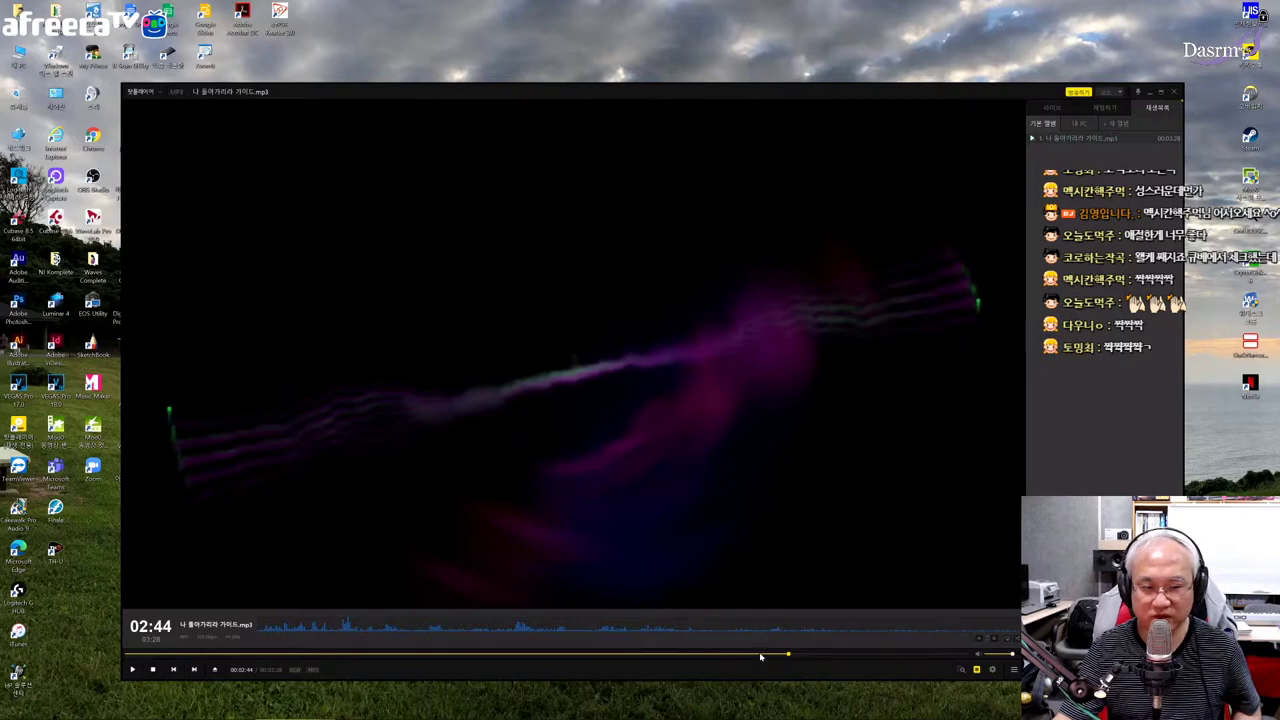
click(759, 656)
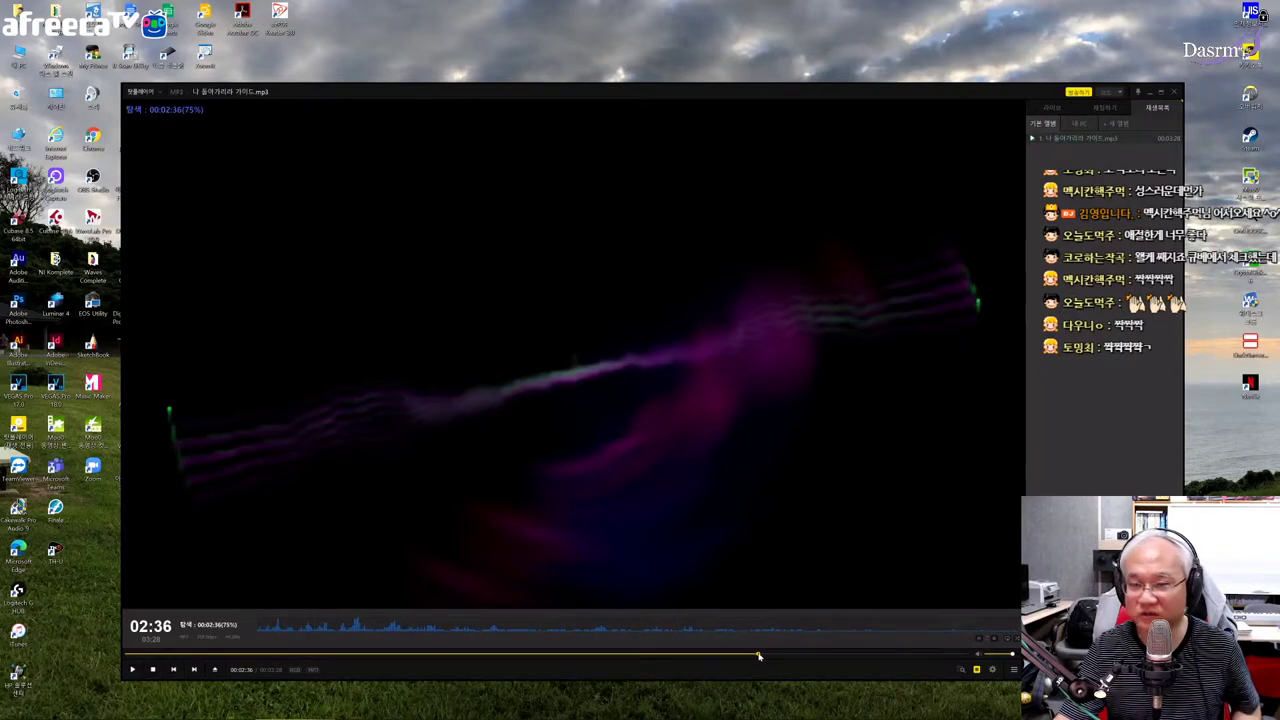
- Replay the guide track from around 02:36, pause it at 02:43 and close the audio player
click(133, 670)
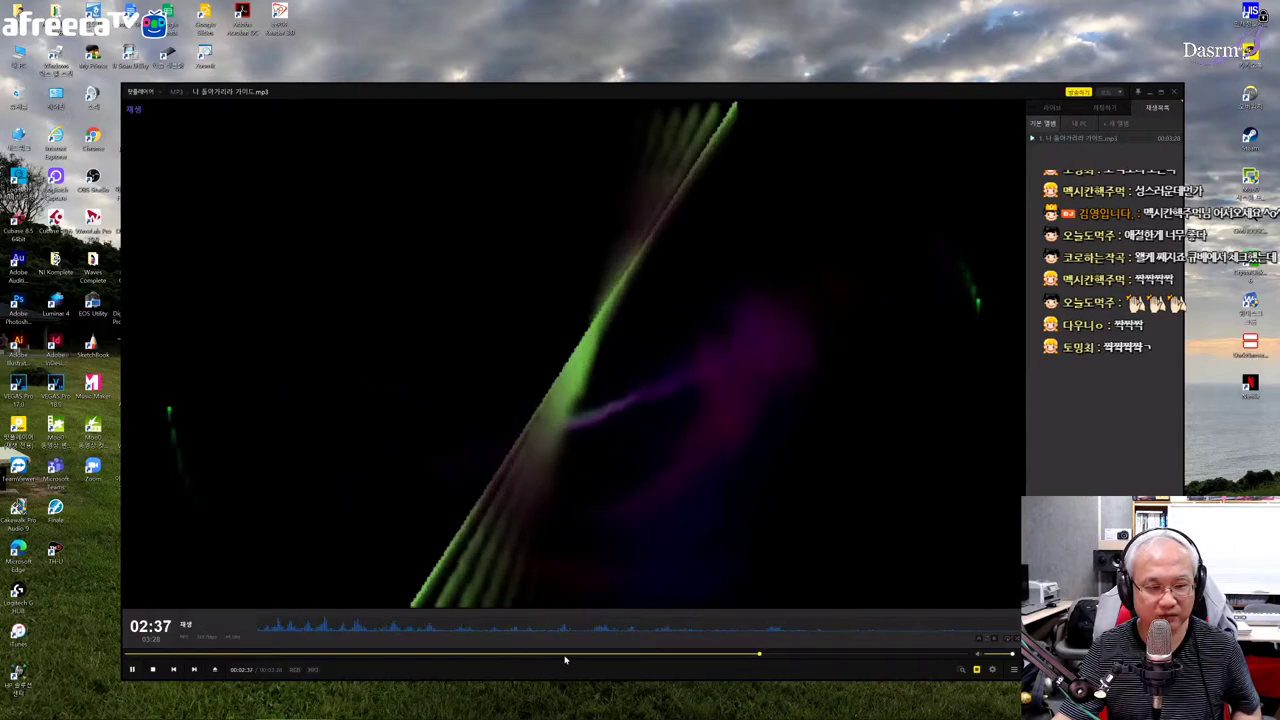
key(Left)
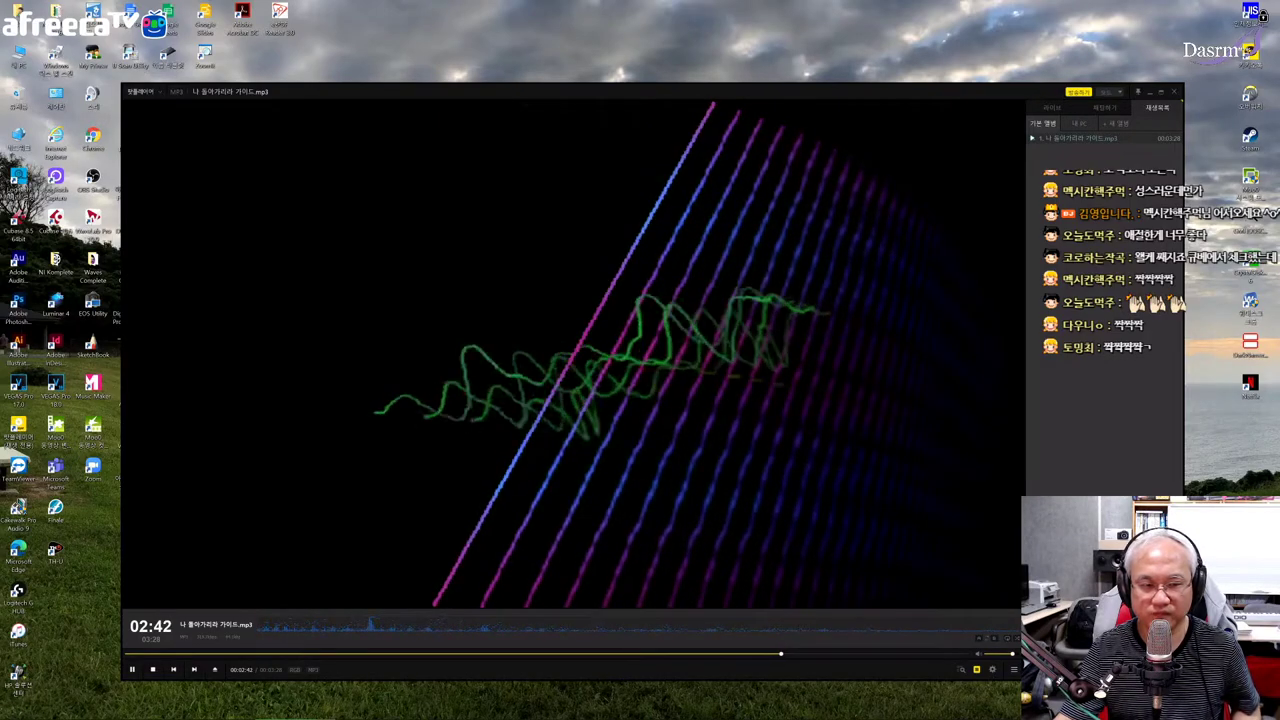
click(810, 355)
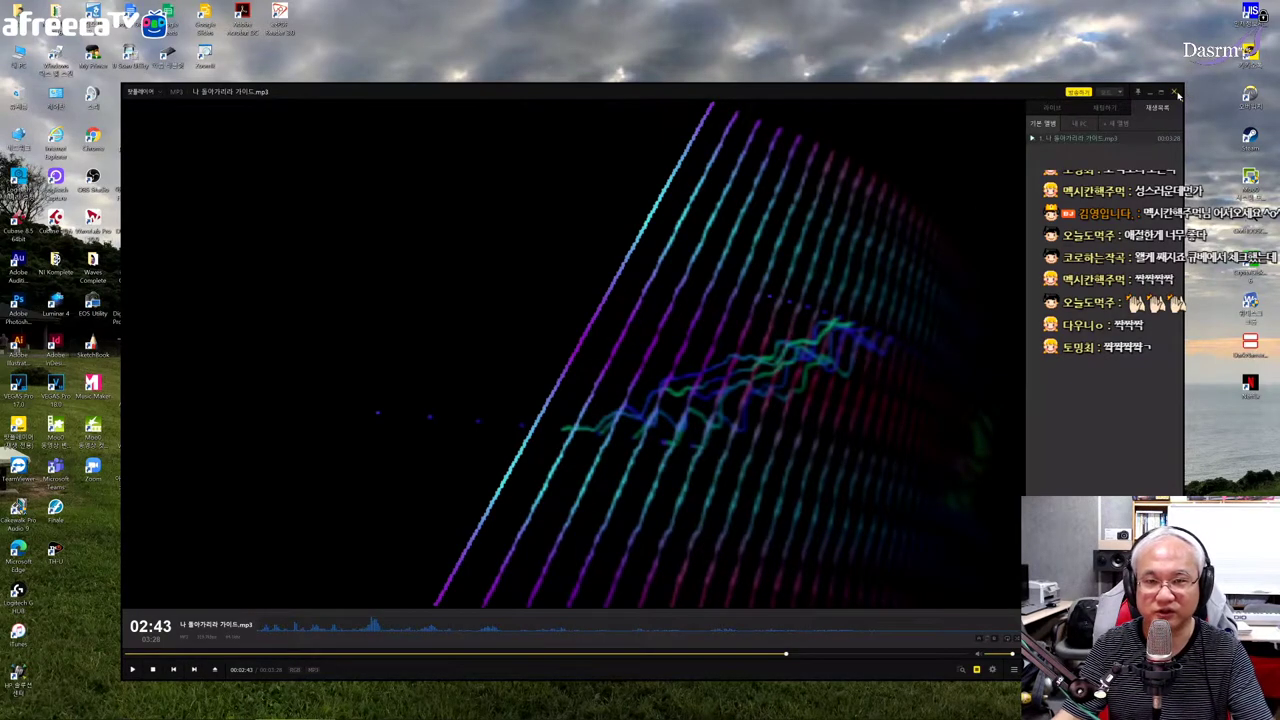
click(1176, 92)
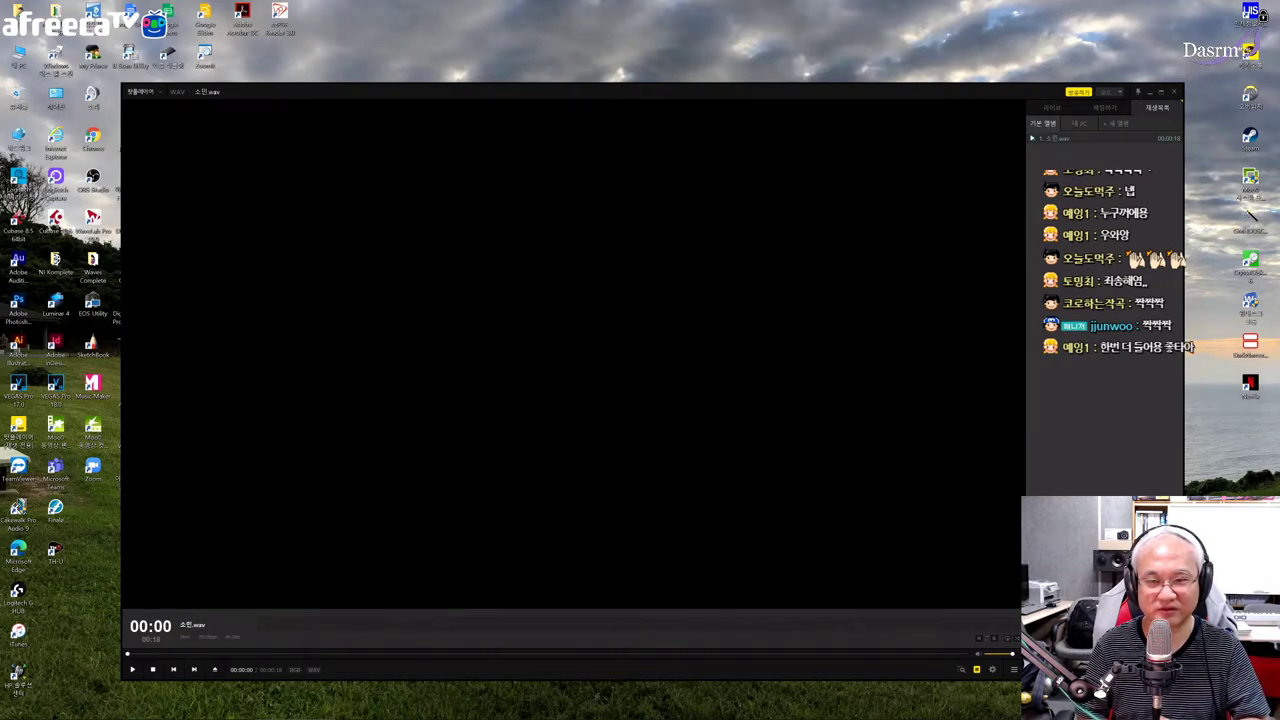
- Listen to the submitted WAV recording, set the playback position to 00:14, replay its middle section, pause at 00:13 and close the audio player
key(space)
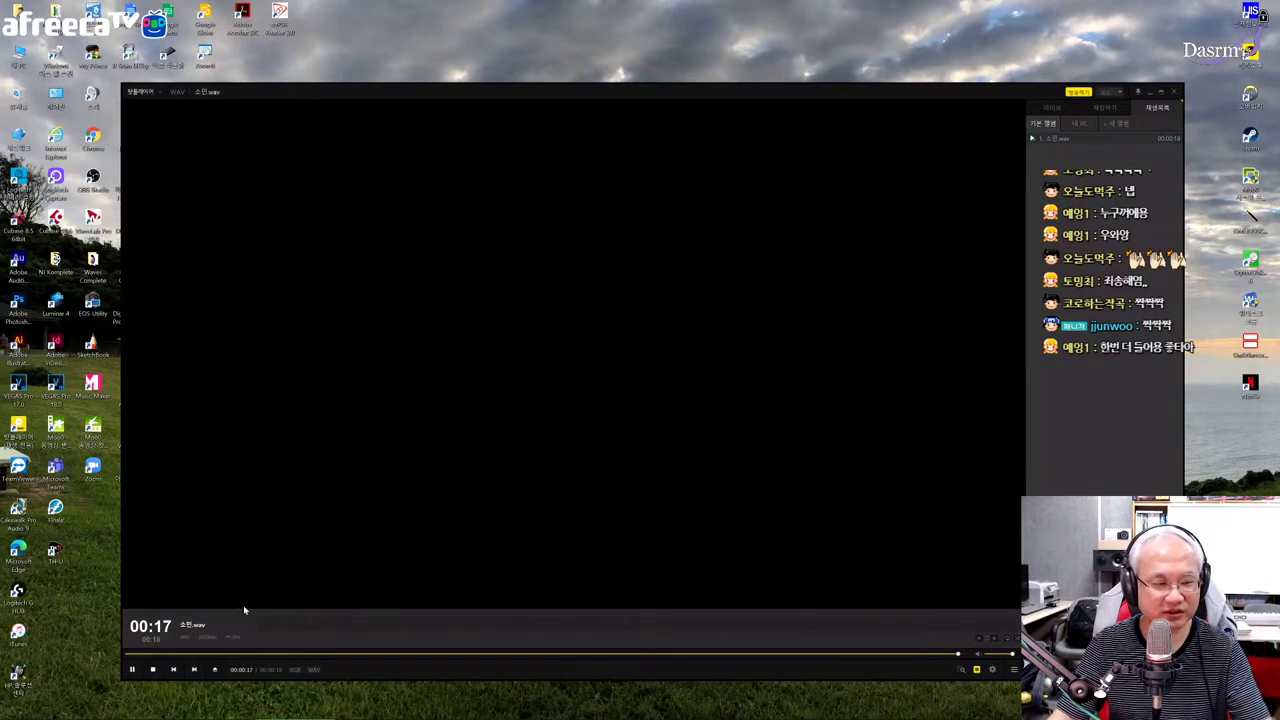
key(space)
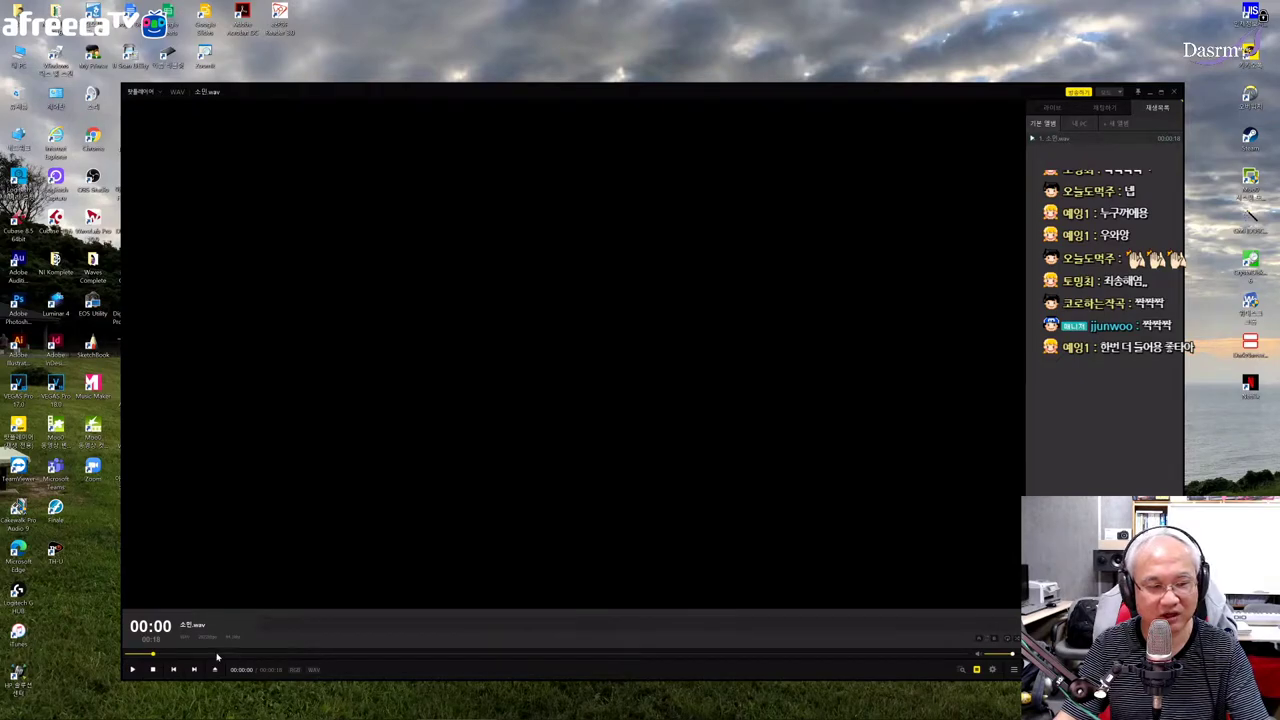
drag(217, 657, 822, 657)
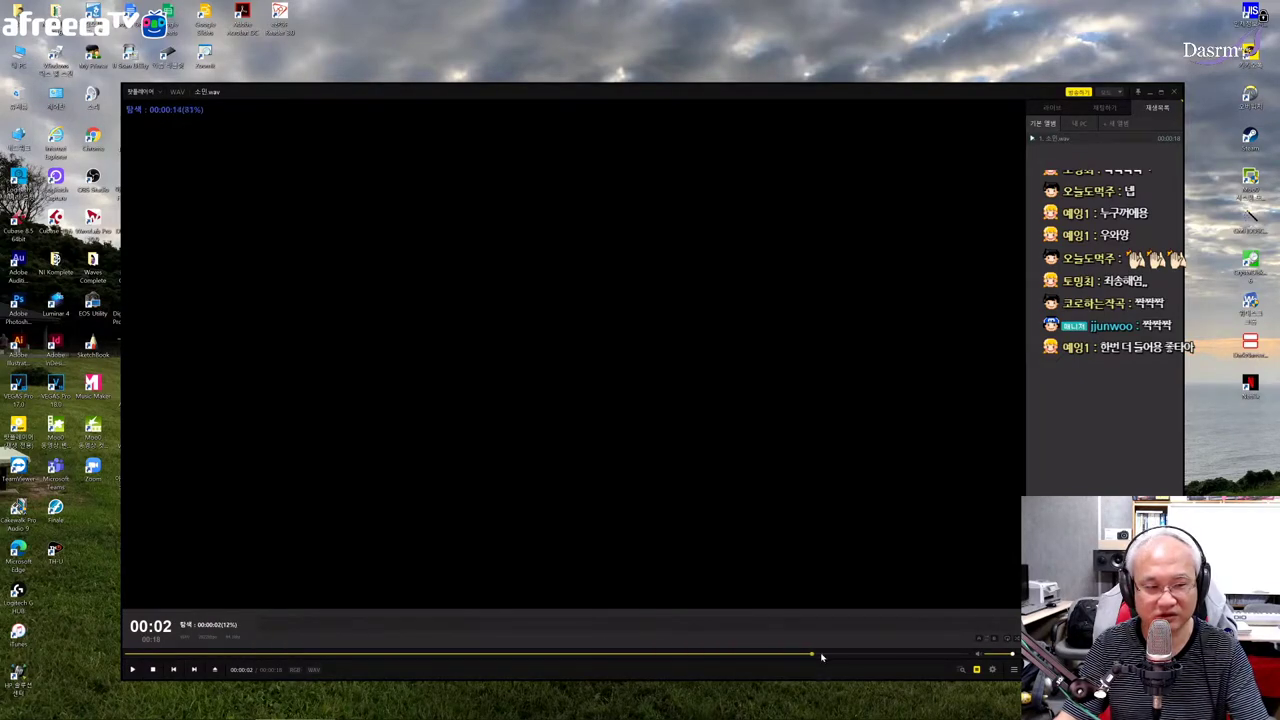
click(491, 657)
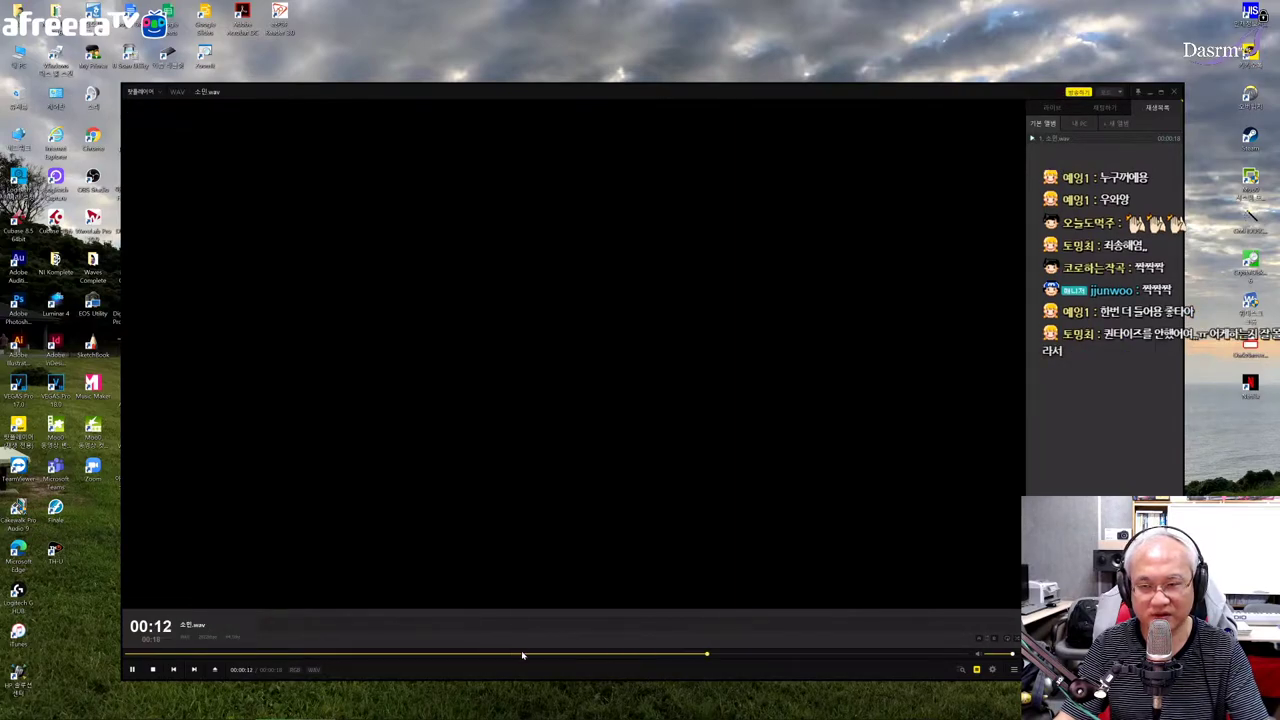
key(space)
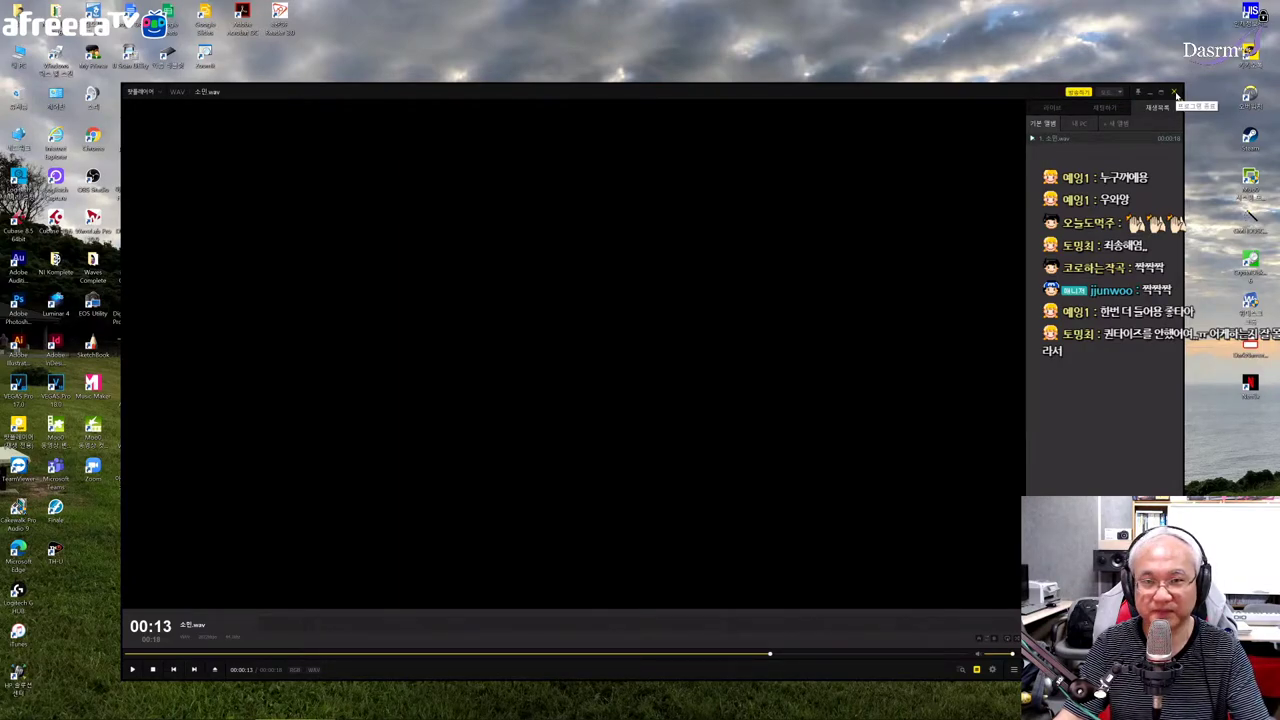
click(1176, 93)
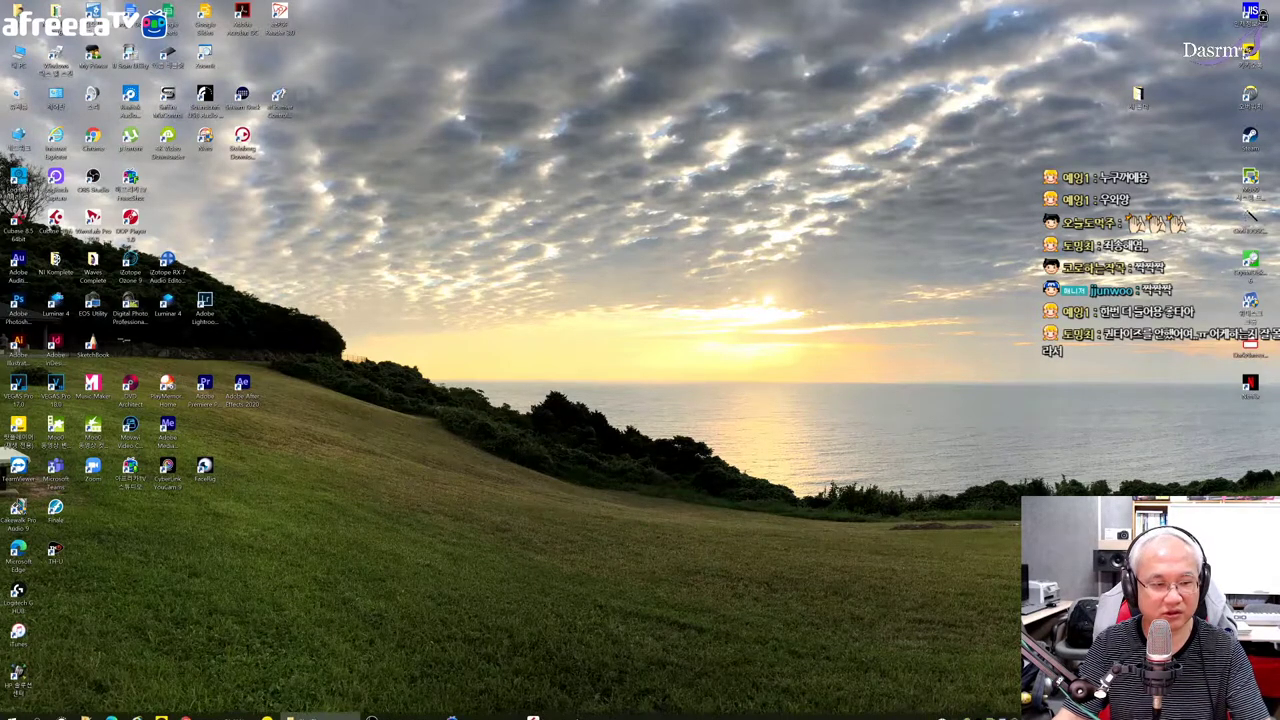
- Switch to Cubase and collapse the Damage and Balinese Gamelan instrument lists in Kontakt's library browser
click(578, 712)
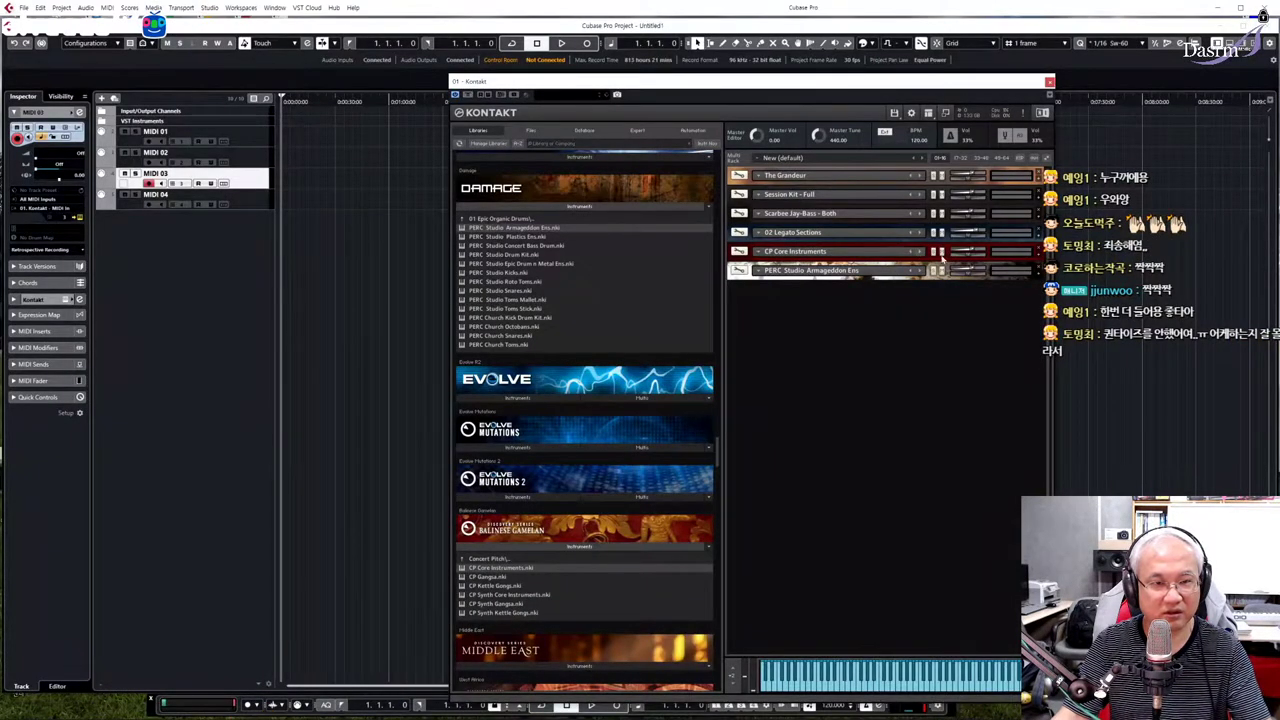
click(624, 207)
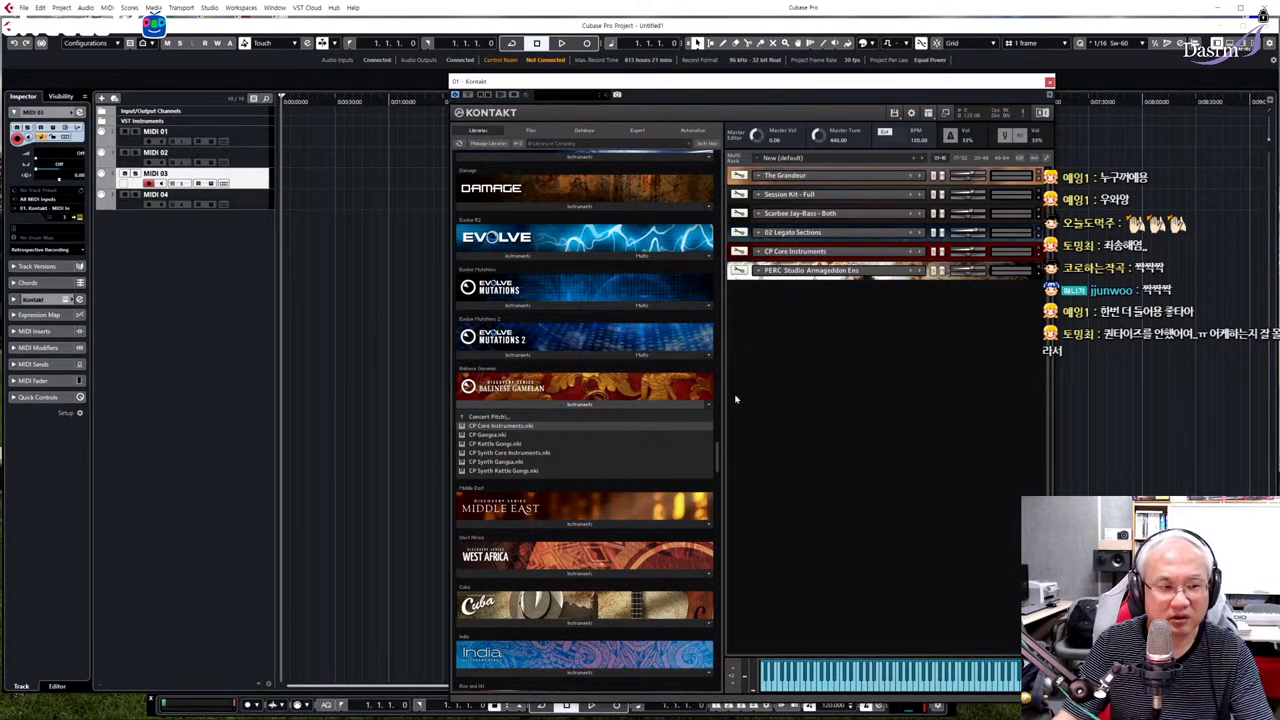
click(618, 405)
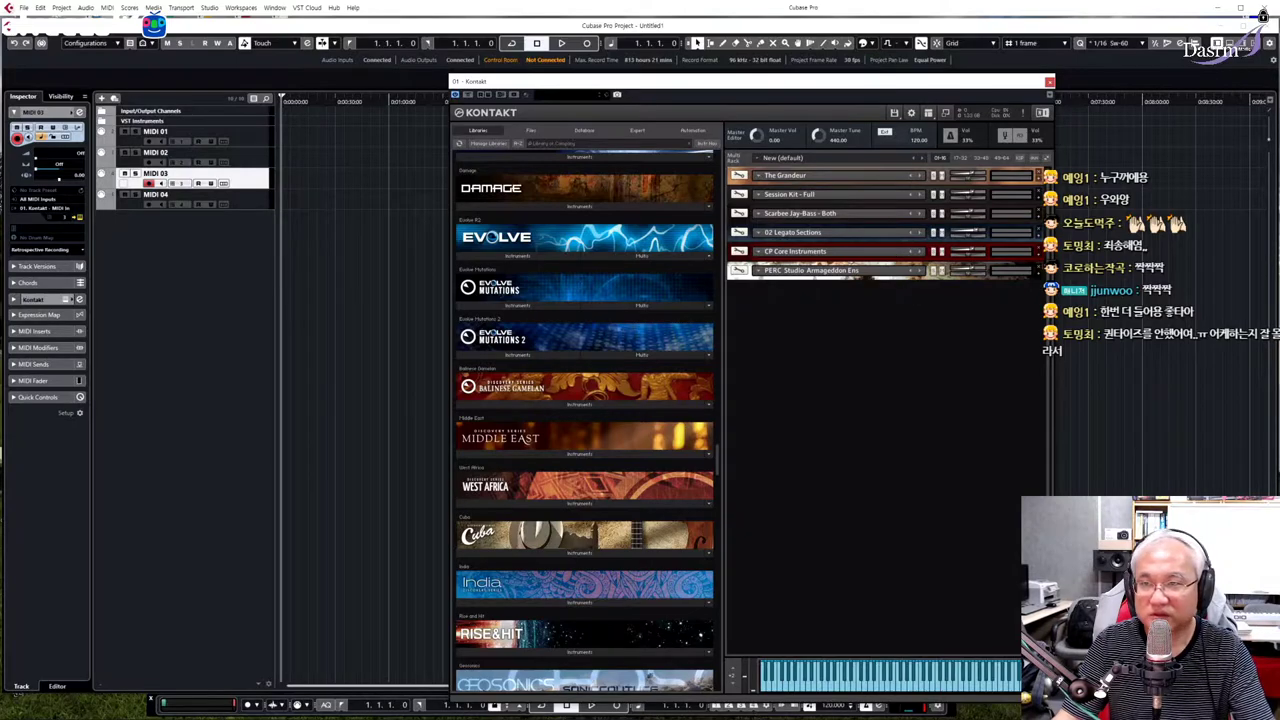
- Remove the PERC Studio Armageddon Ens and CP Core Instruments from the Kontakt rack
click(1049, 81)
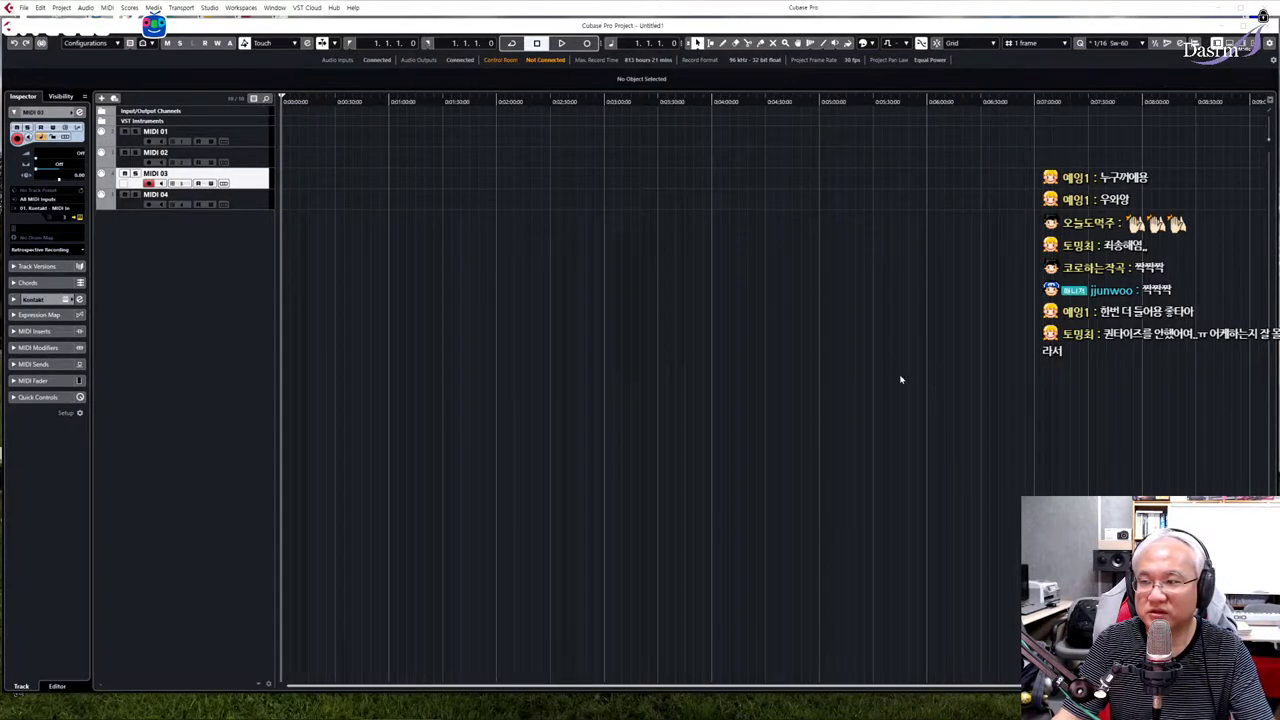
key(Return)
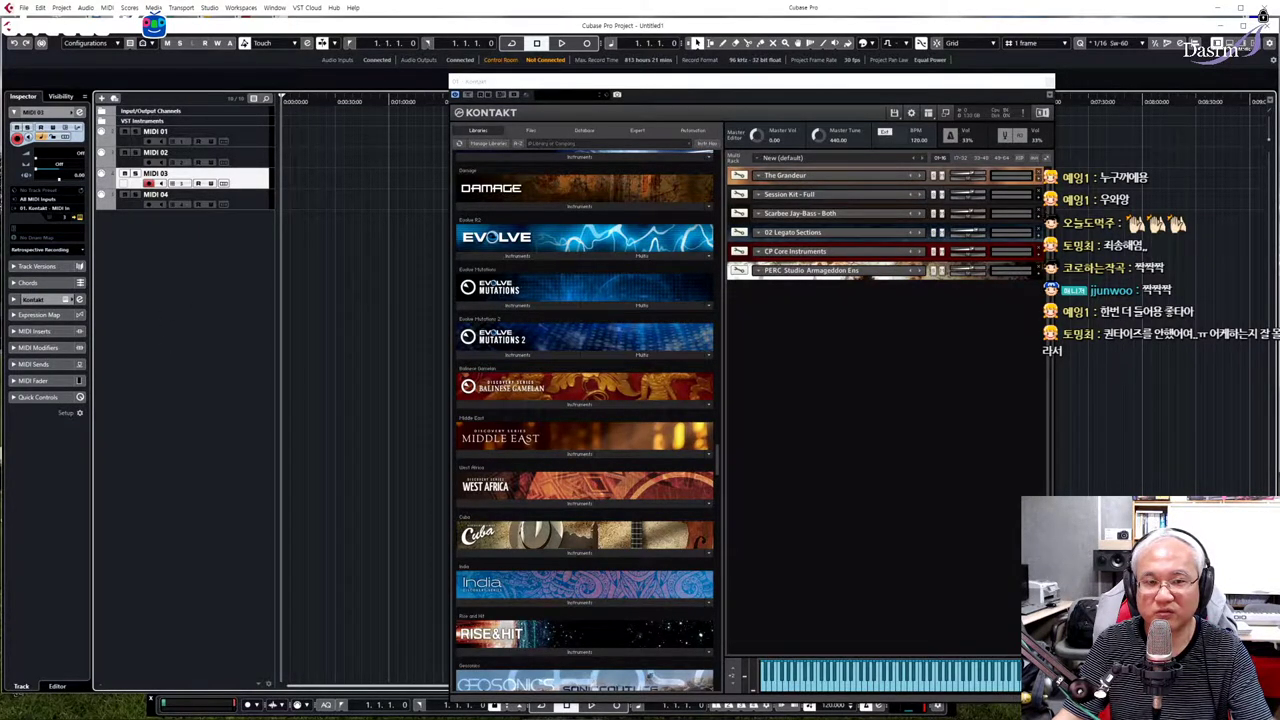
click(1039, 269)
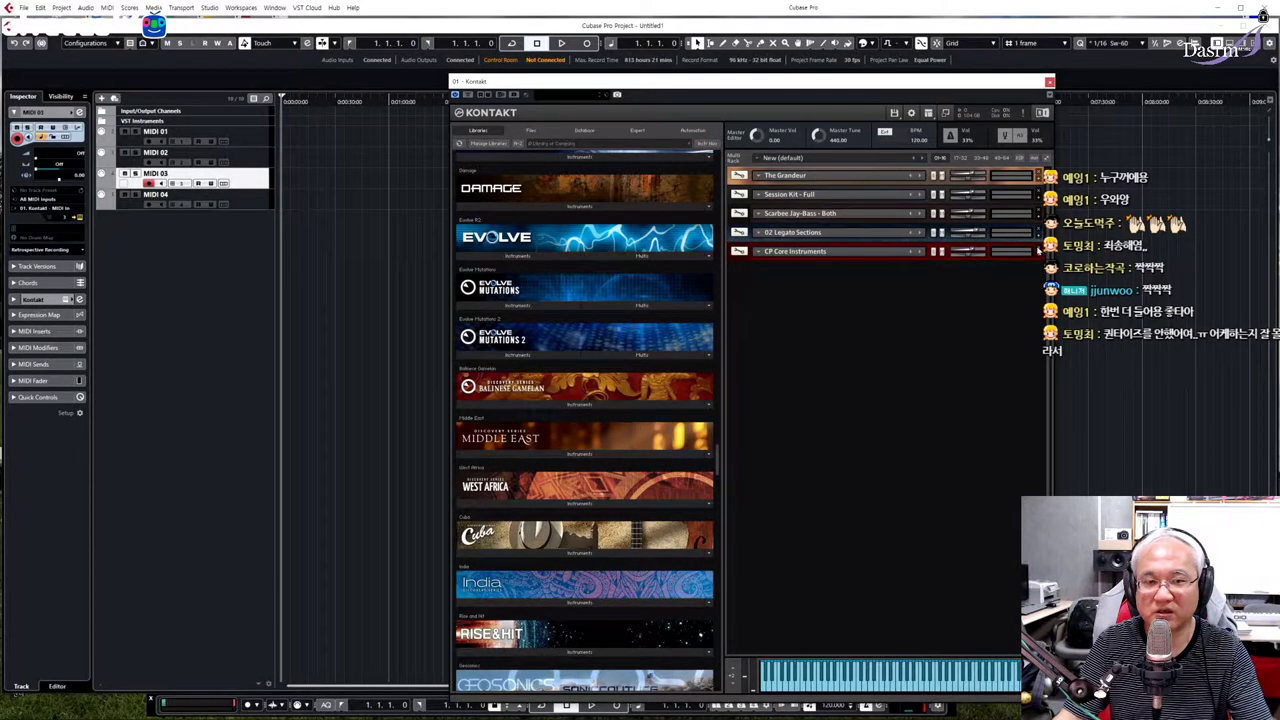
click(1039, 251)
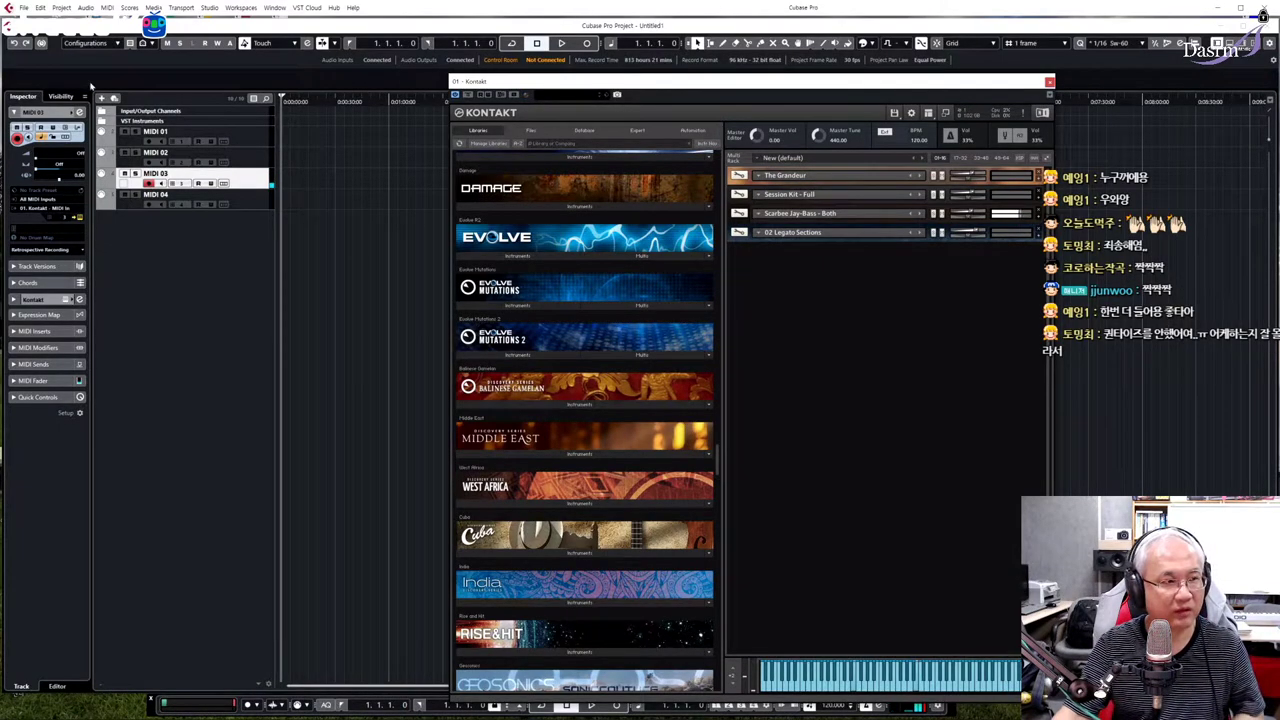
- Select the MIDI 02 track as the live drum instrument and switch the project ruler to bars and beats
click(268, 162)
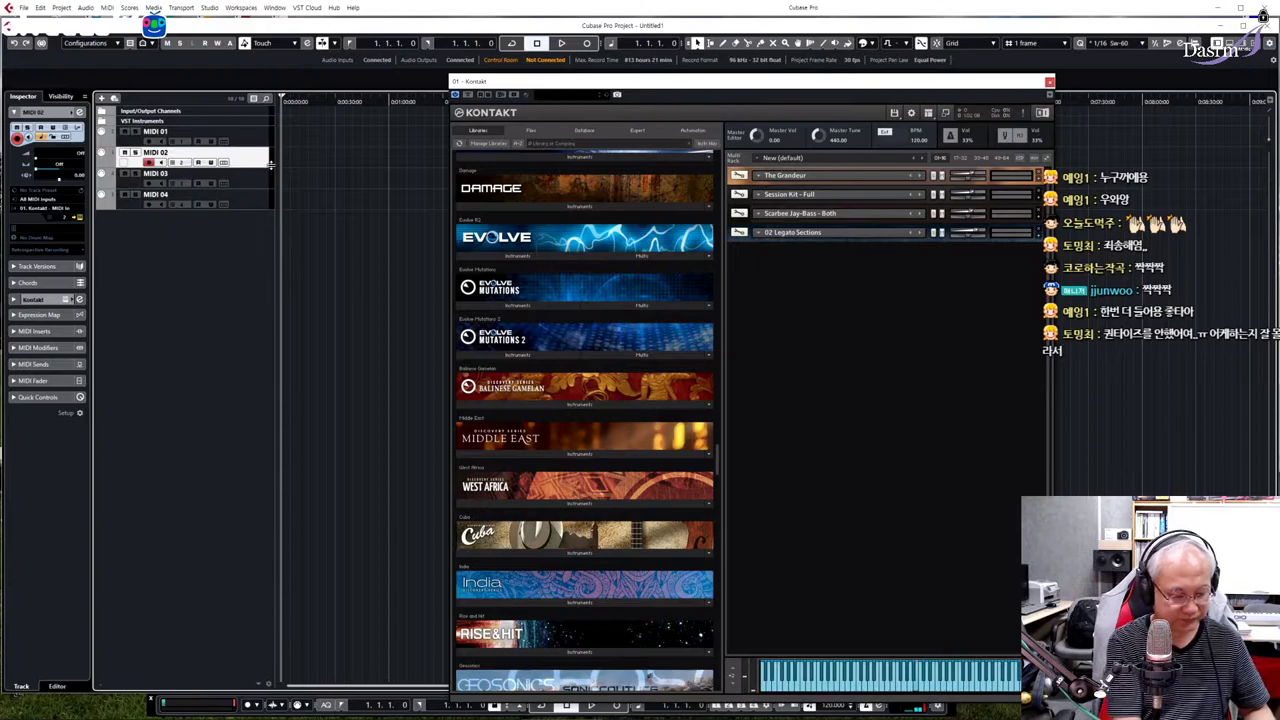
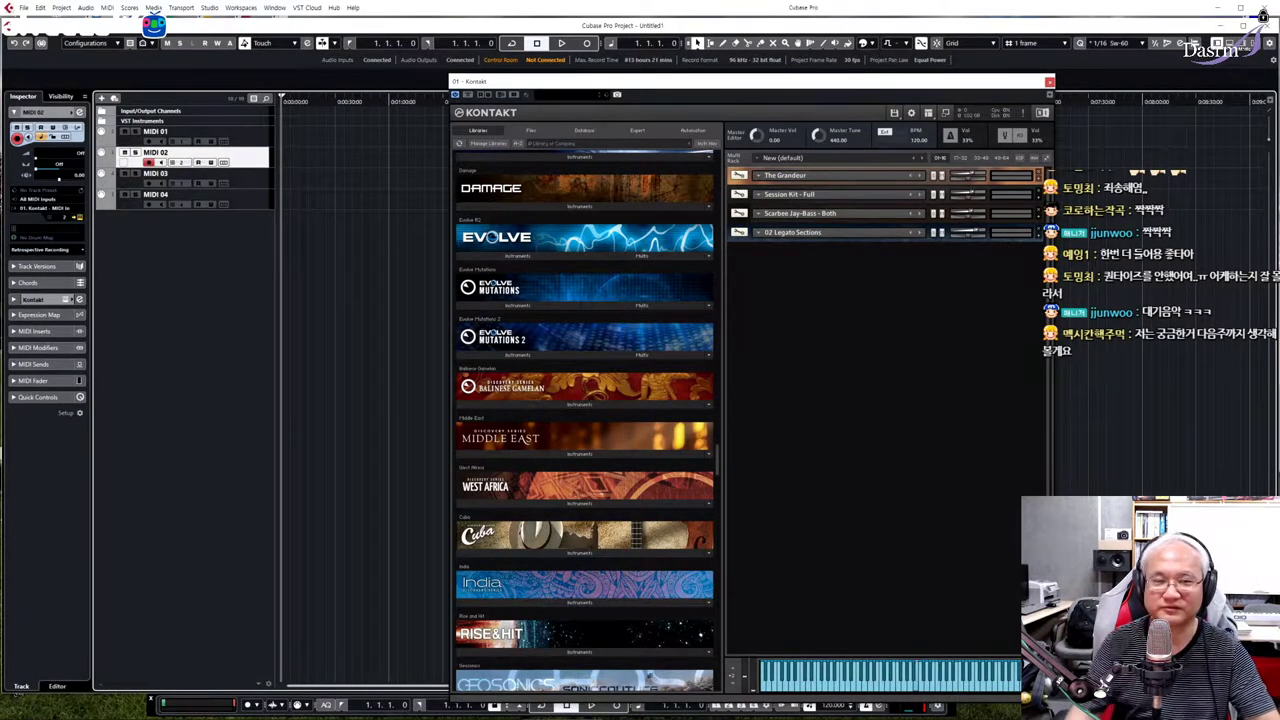
right_click(352, 101)
click(385, 125)
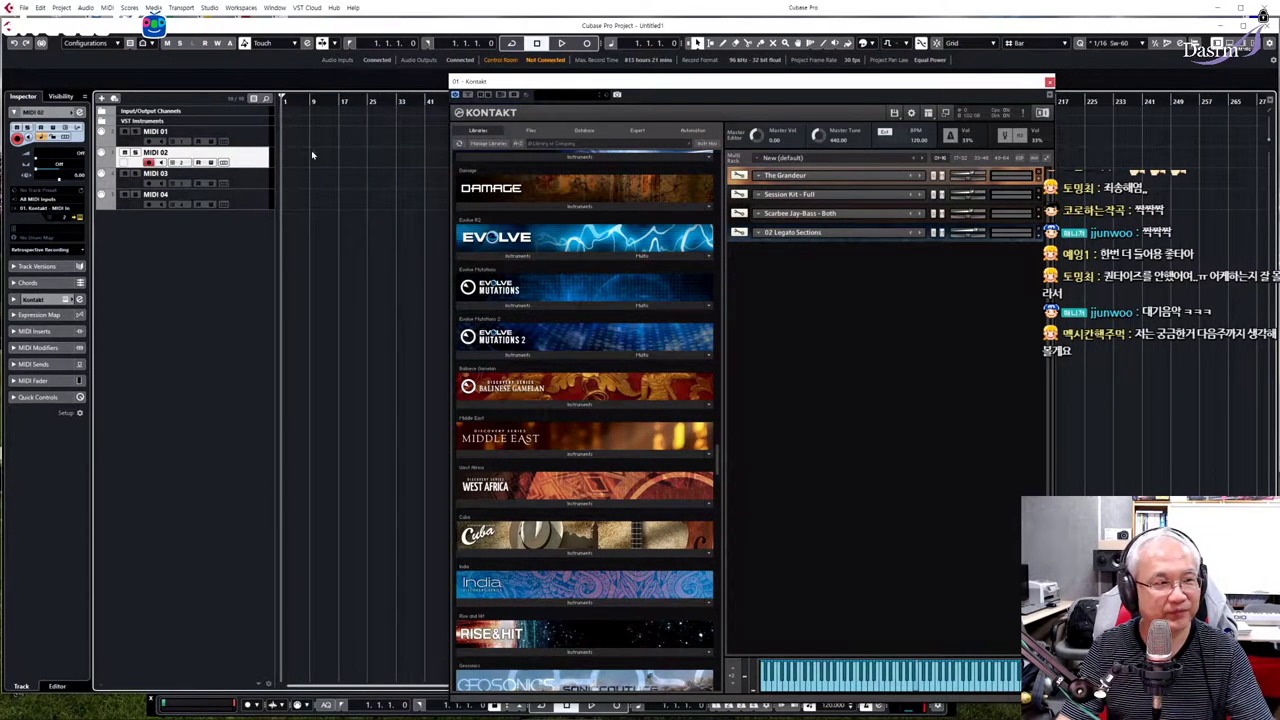
- Record a live drum part of about eight bars on MIDI 02 from bar 1 and close the Kontakt window
click(587, 43)
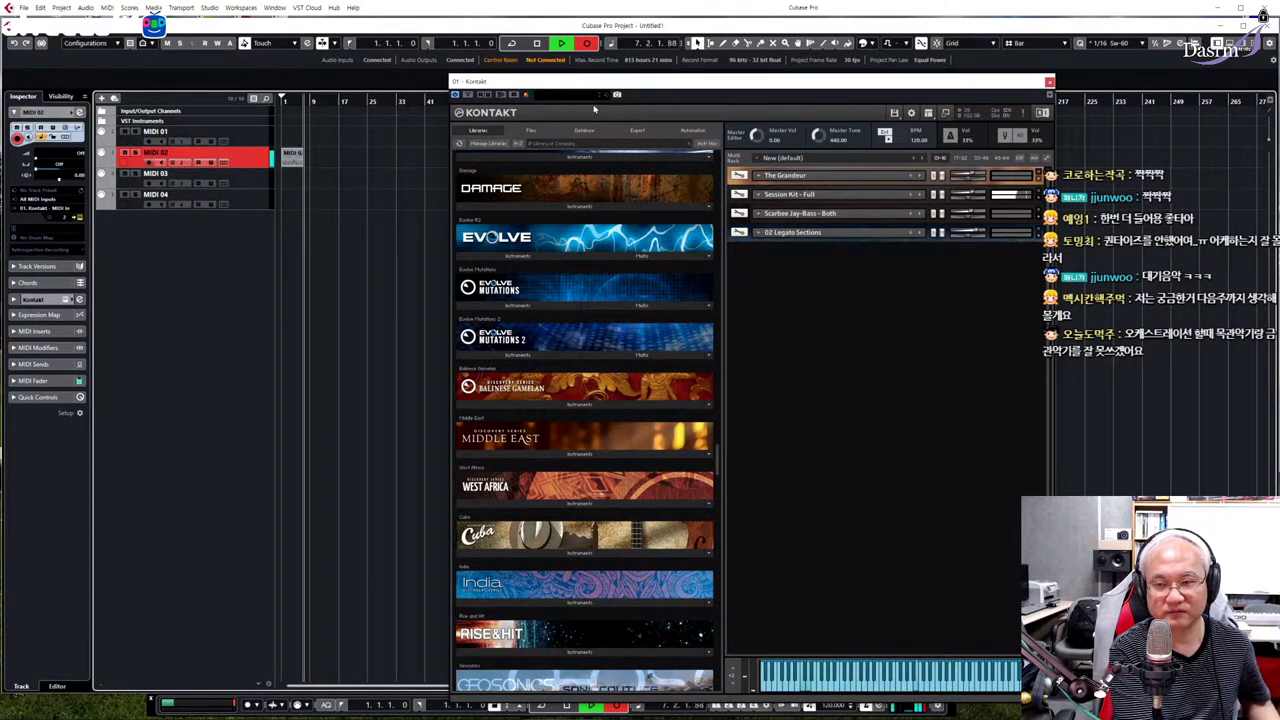
key(space)
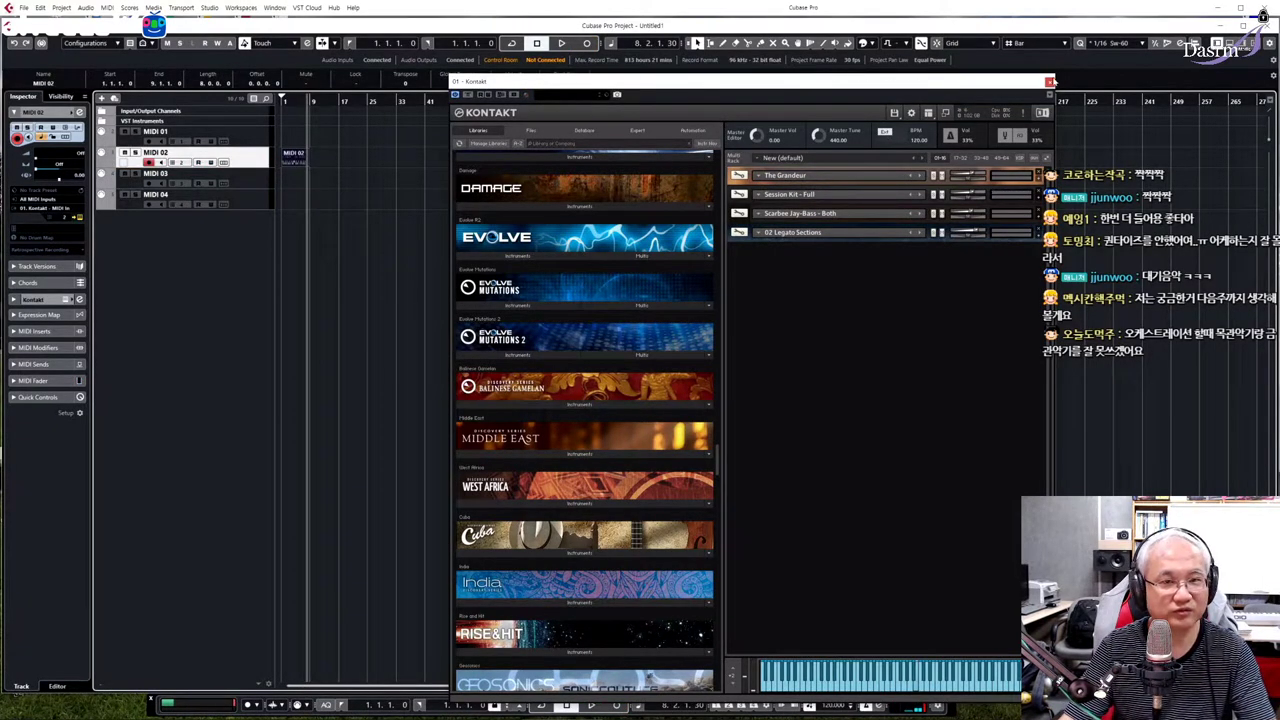
click(1049, 81)
- Return to the project start, zoom in on the MIDI 02 drum clip and briefly play back its beginning
key(Home)
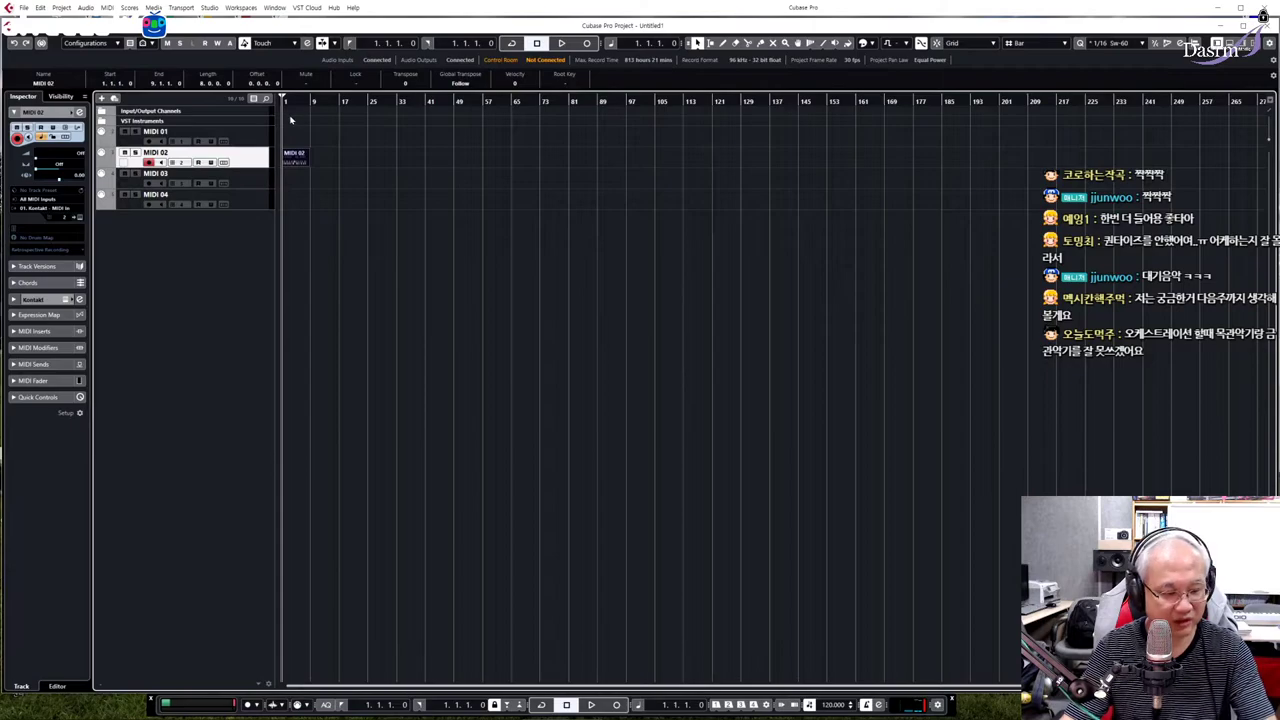
key(h)
key(h)
key(h)
key(h)
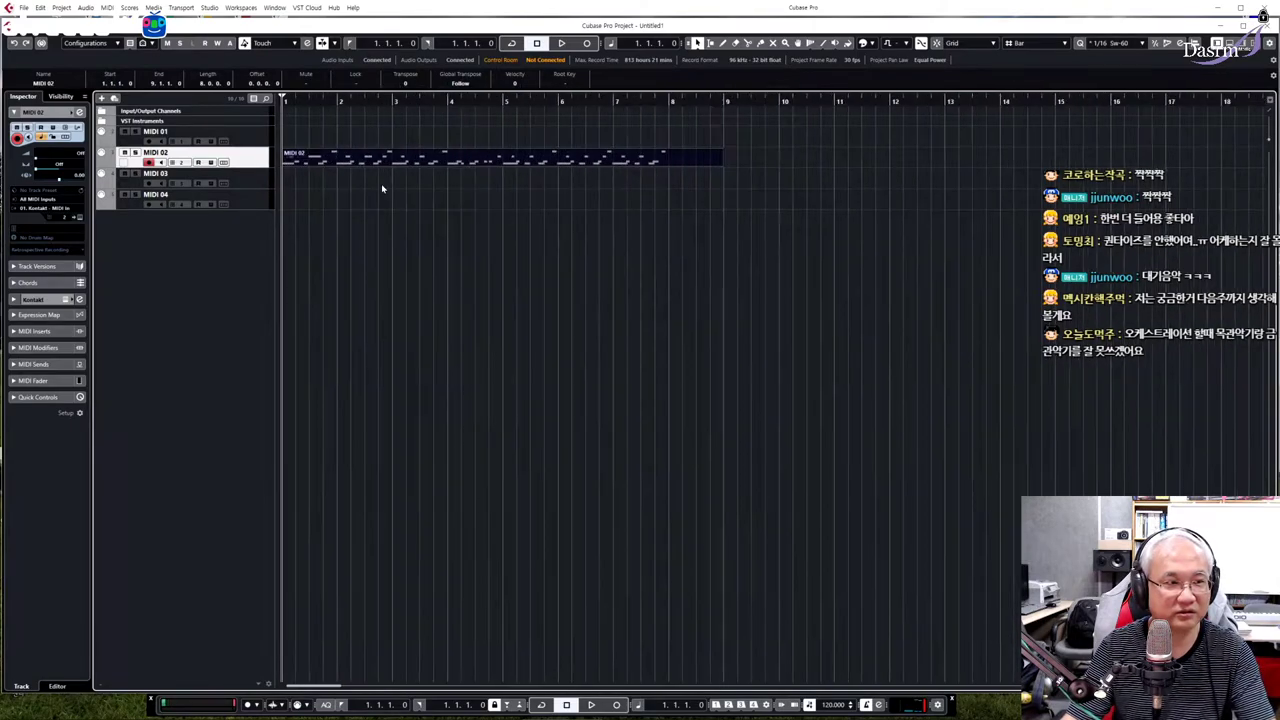
key(h)
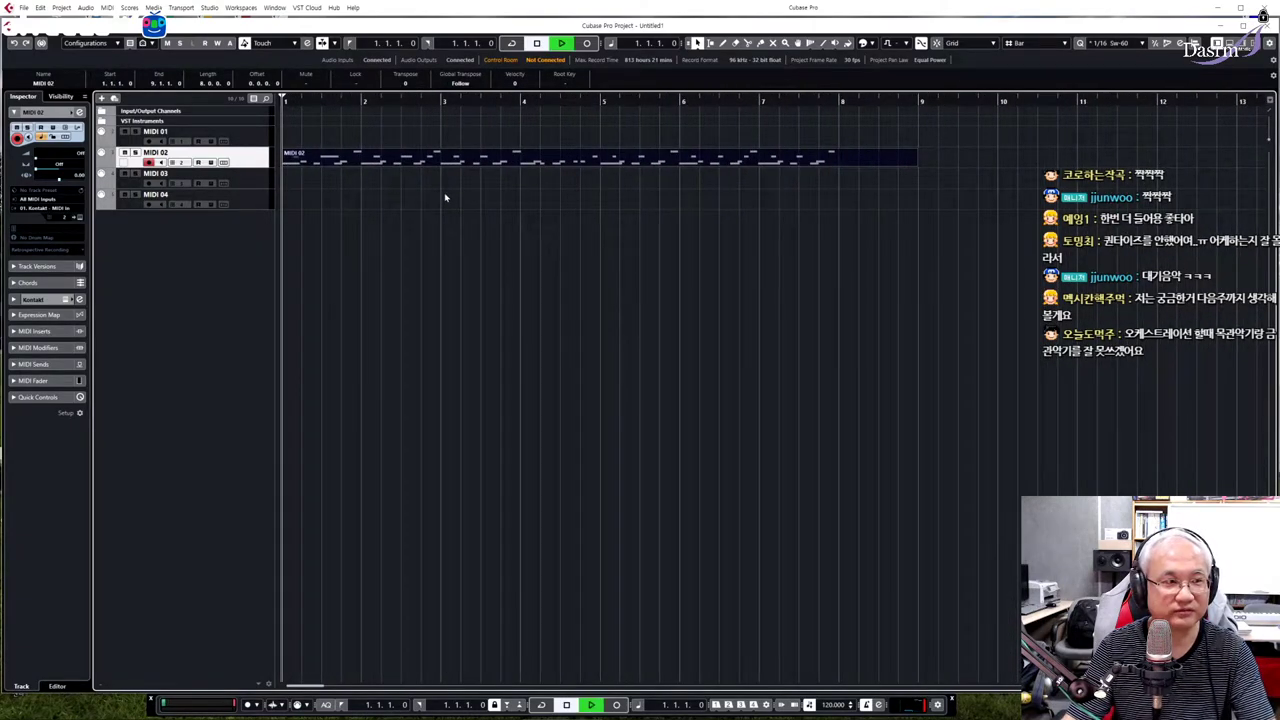
key(space)
- Select the MIDI 01 track and record a live piano part of about eight bars over the drums from bar 1
key(Up)
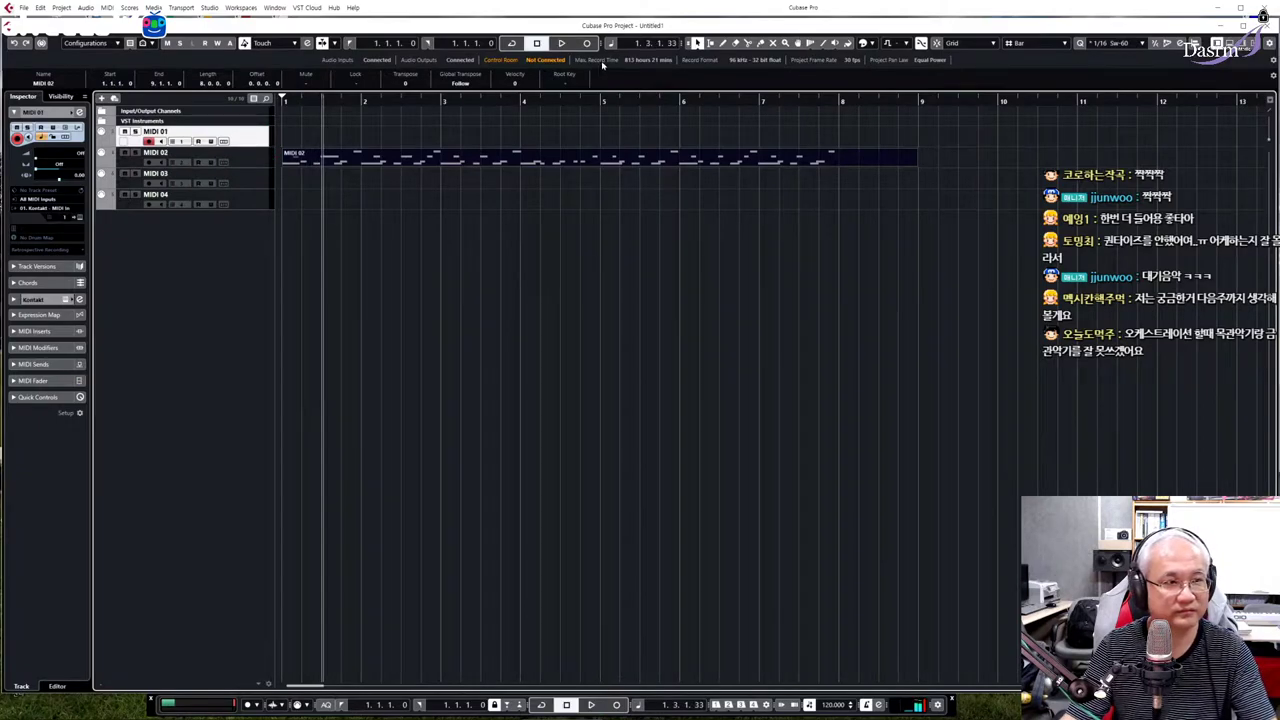
click(537, 43)
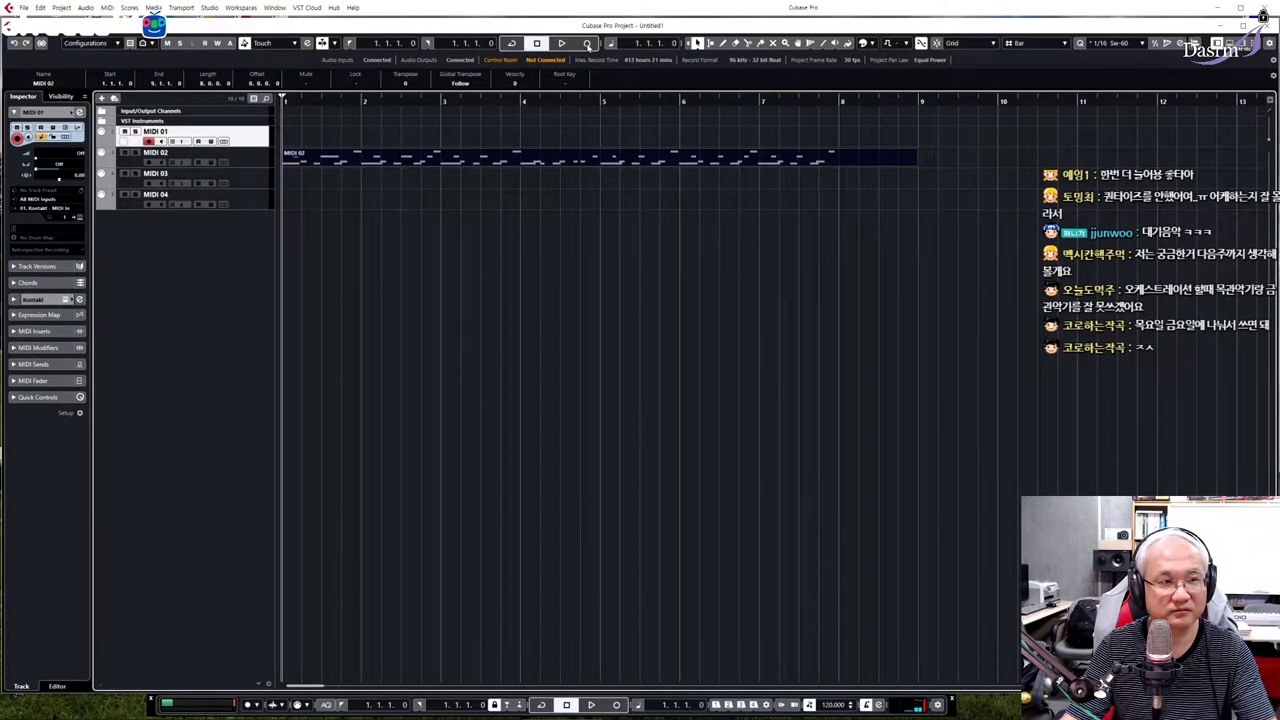
click(587, 44)
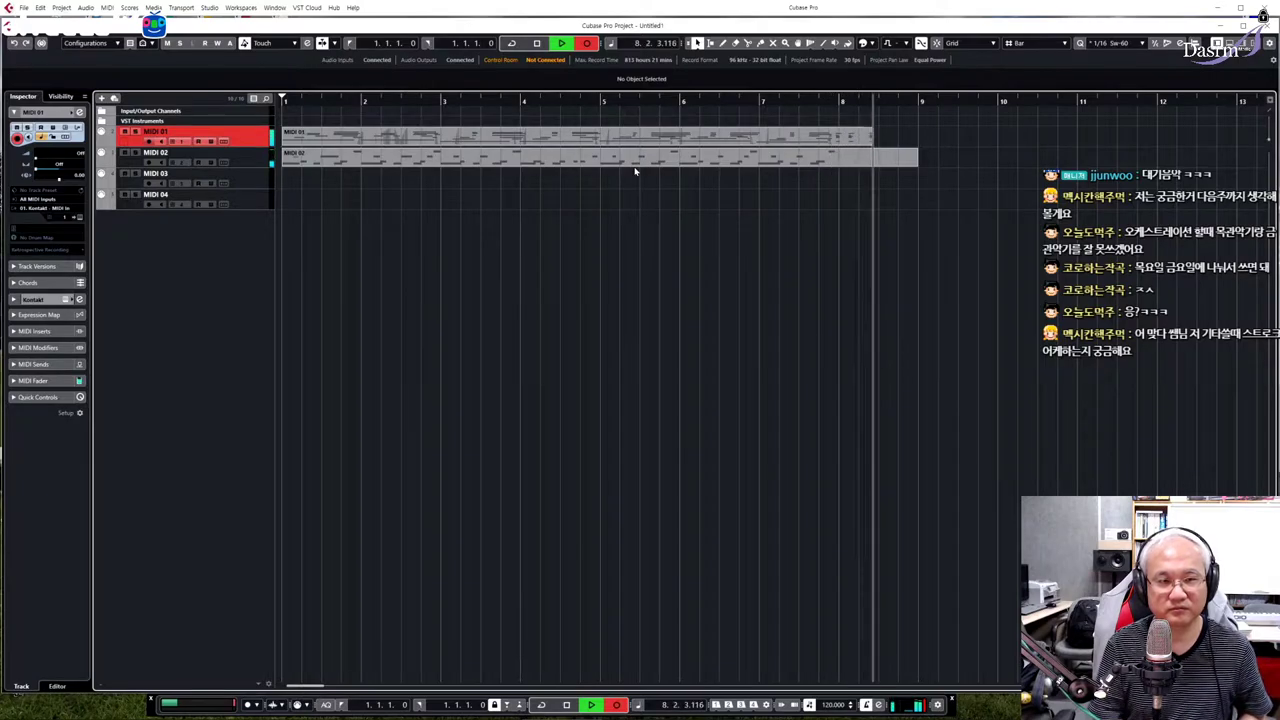
key(space)
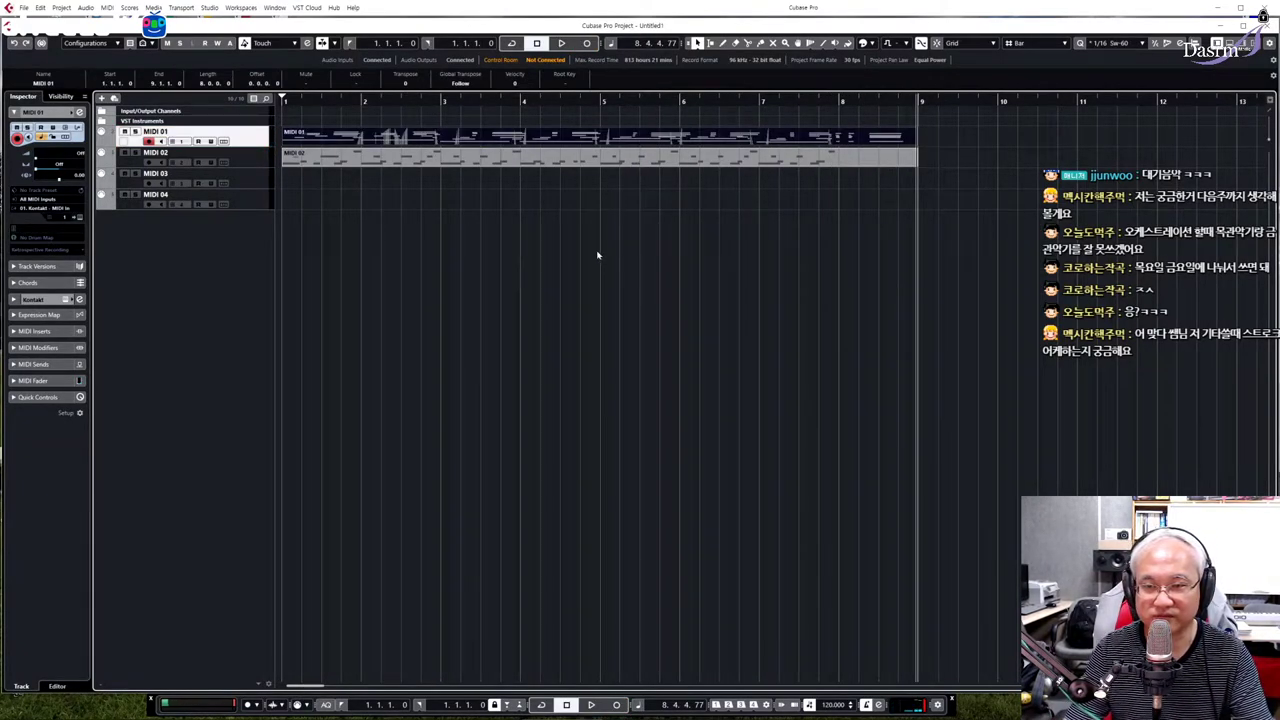
- Record a live bass part on the MIDI 03 track from bar 1 to just past bar 9 and select its clip
click(259, 180)
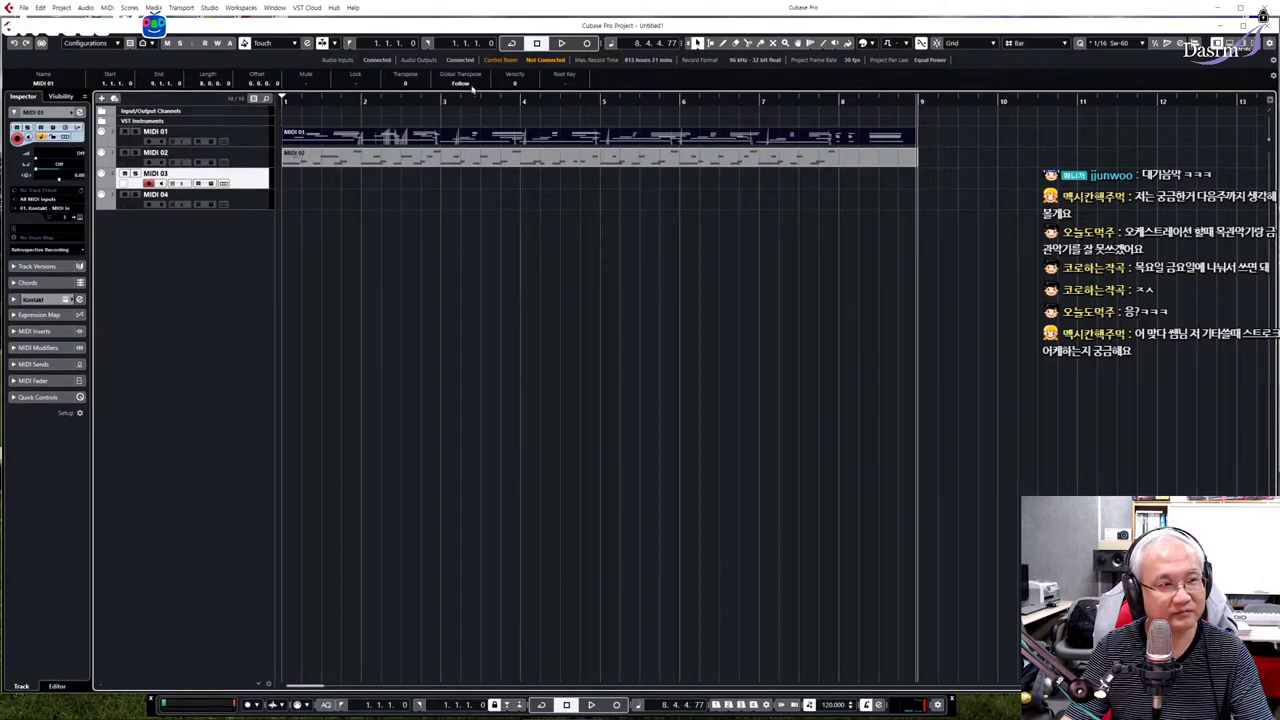
key(Home)
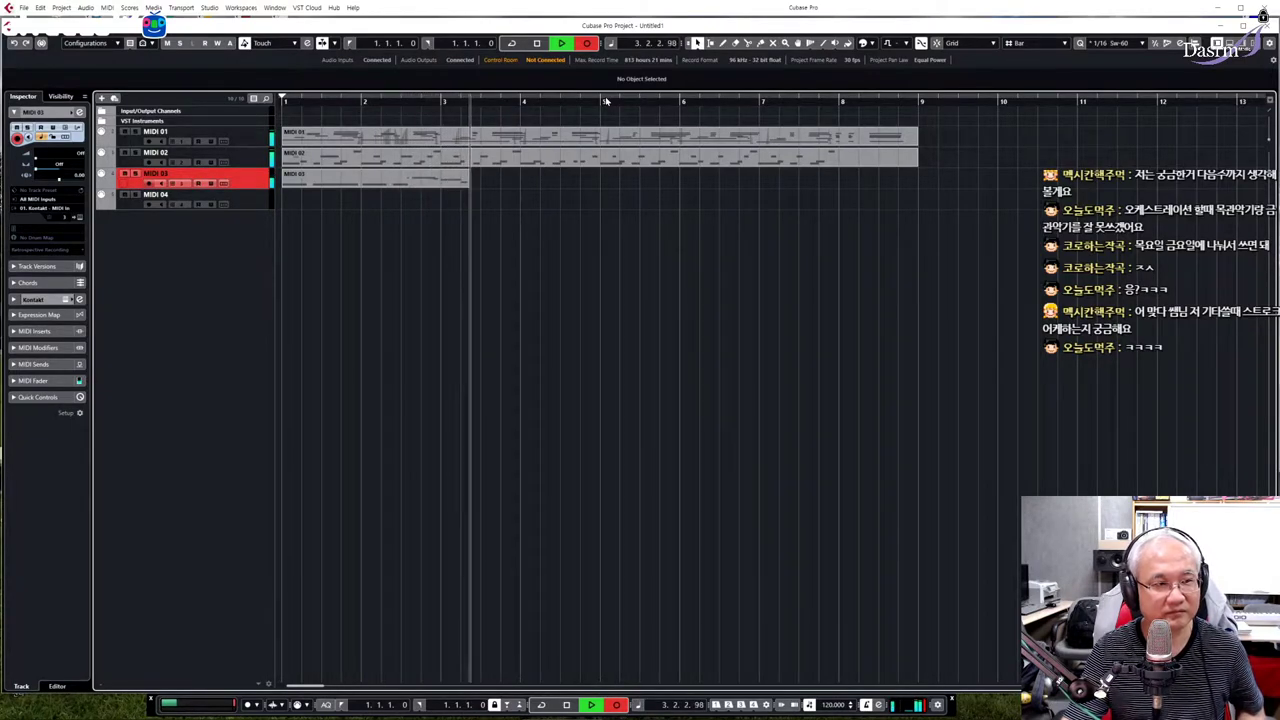
key(space)
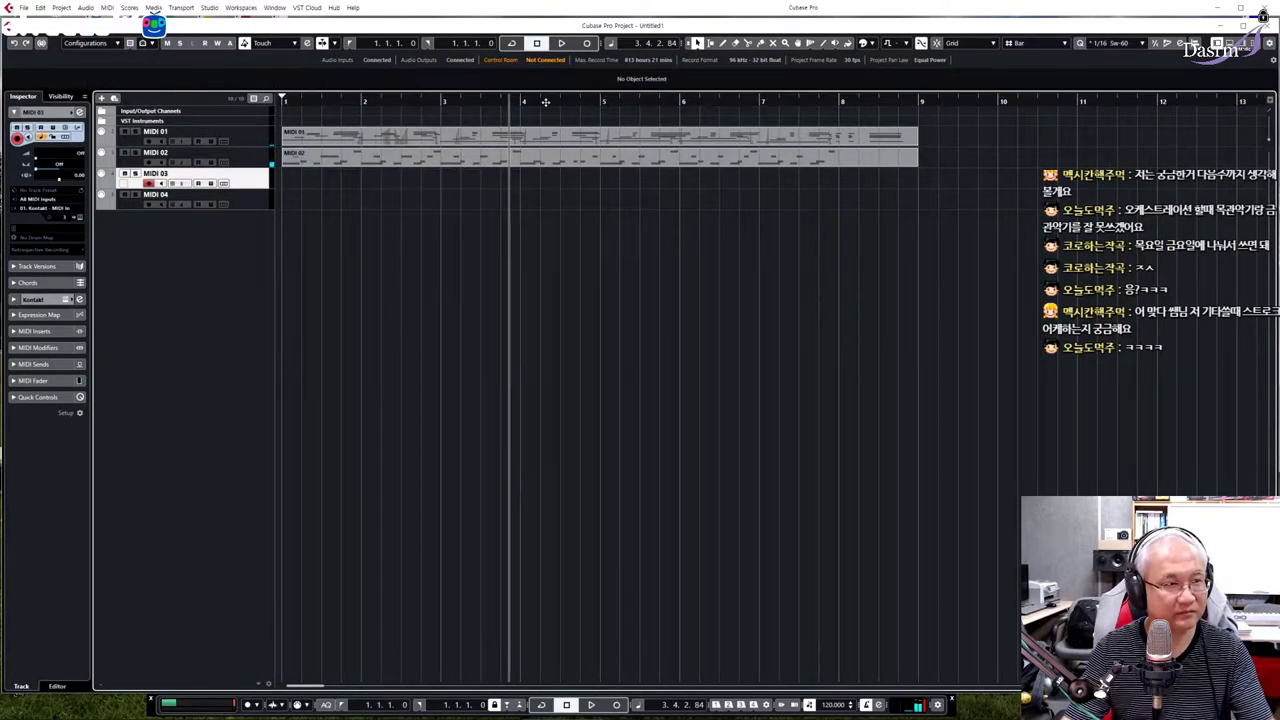
key(Home)
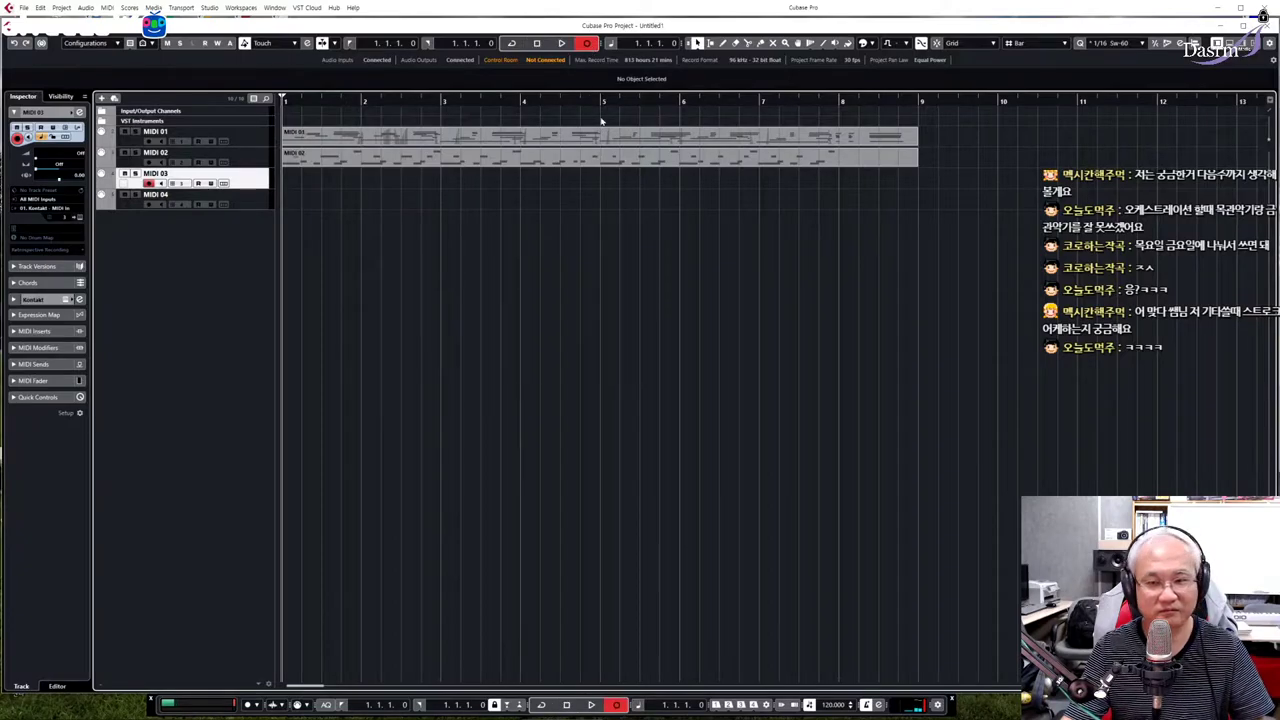
key(KP_Multiply)
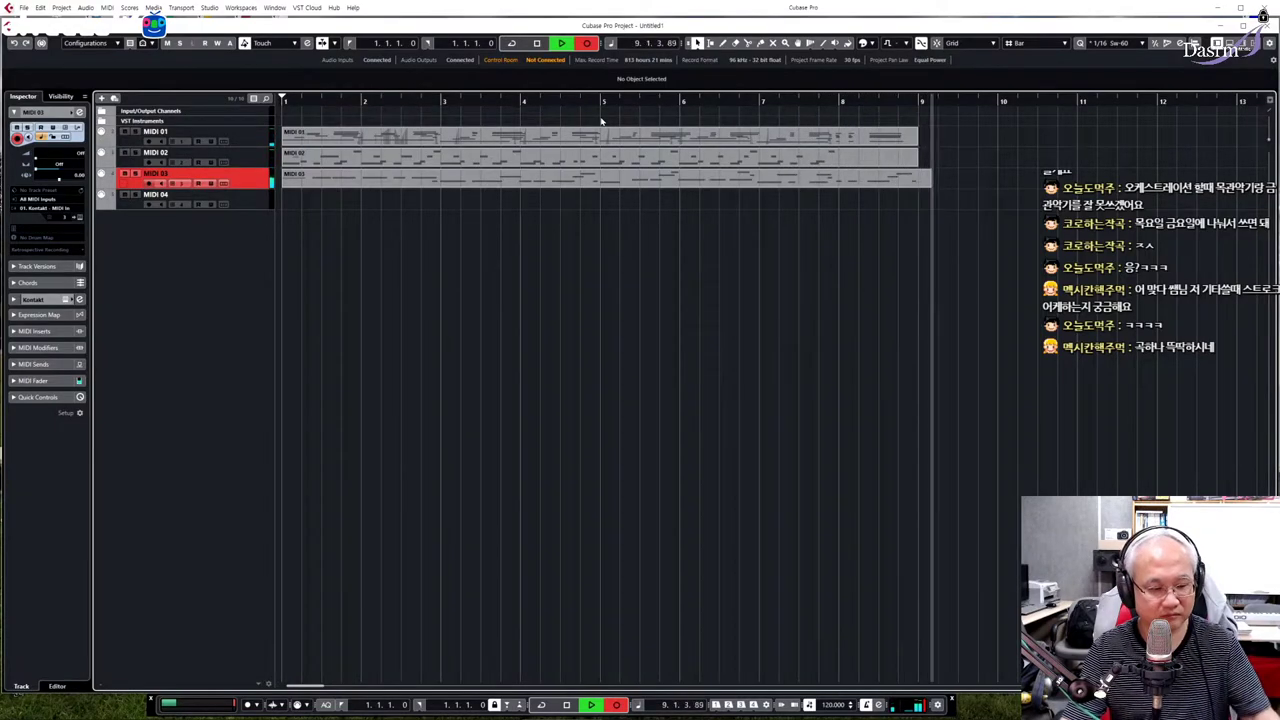
key(space)
click(330, 182)
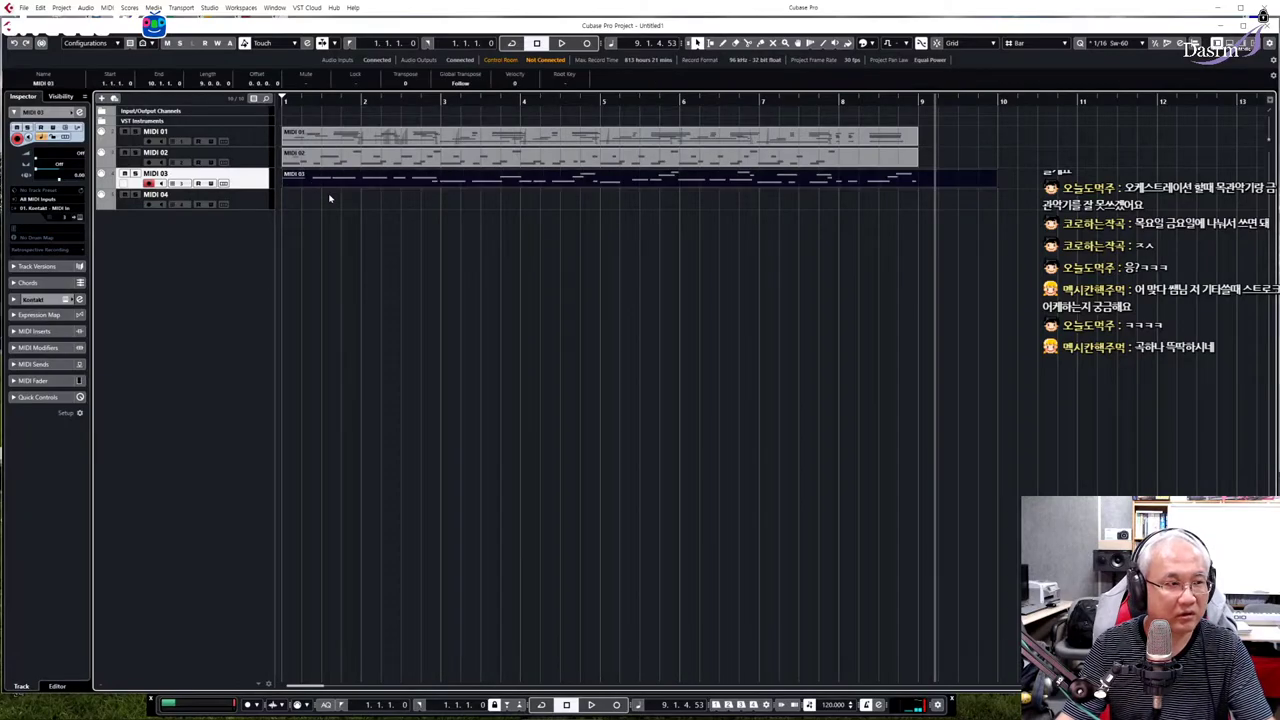
- Play the three recorded parts together from bar 1 to nearly bar 4 and enlarge the track heights
key(Home)
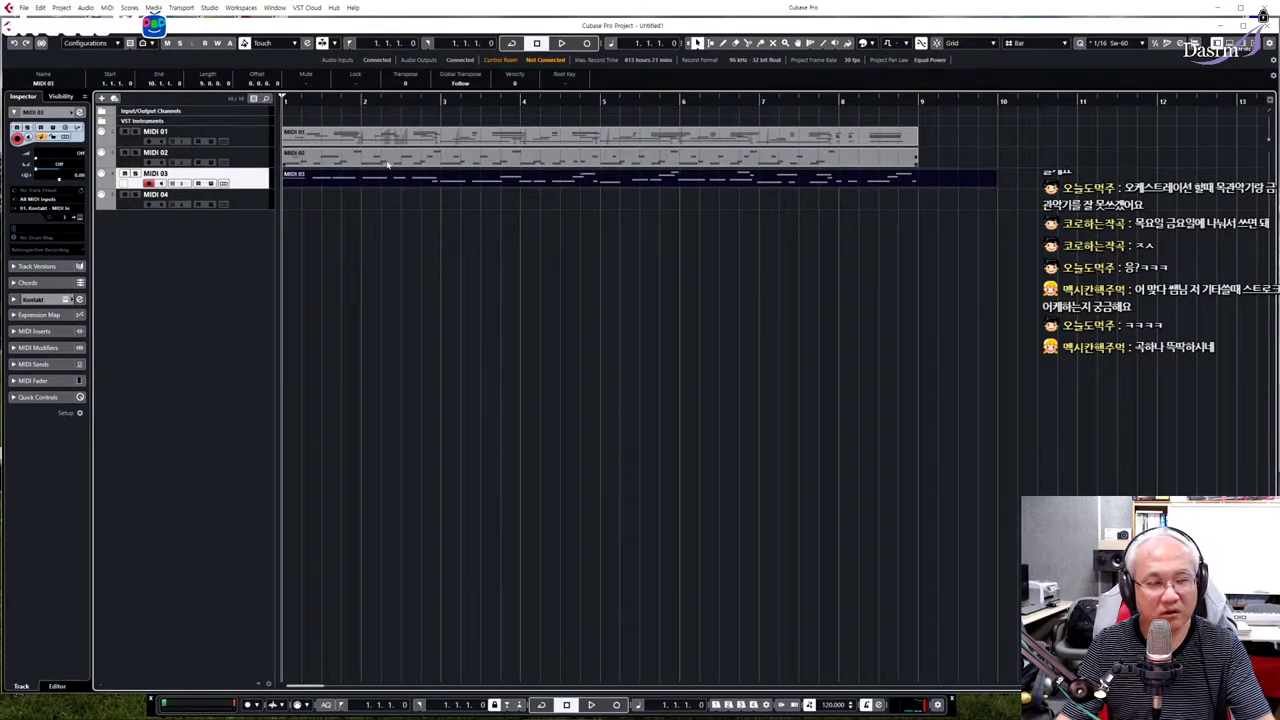
key(space)
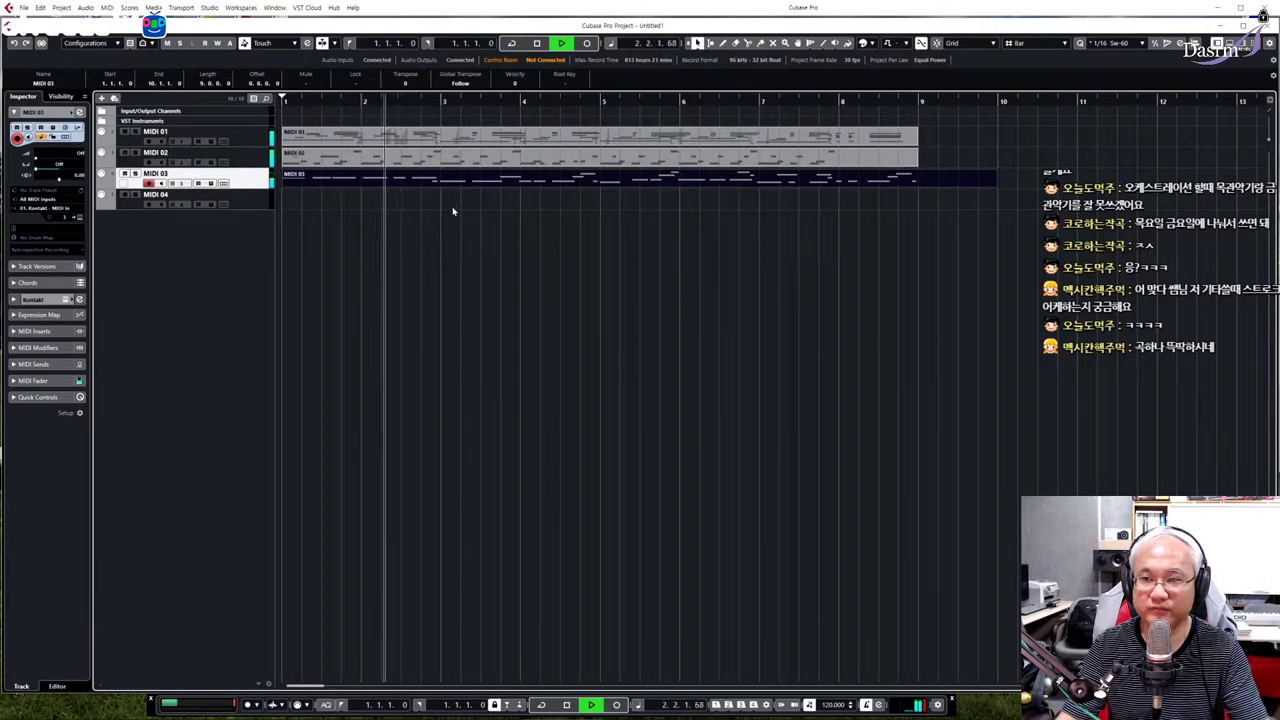
key(shift+h)
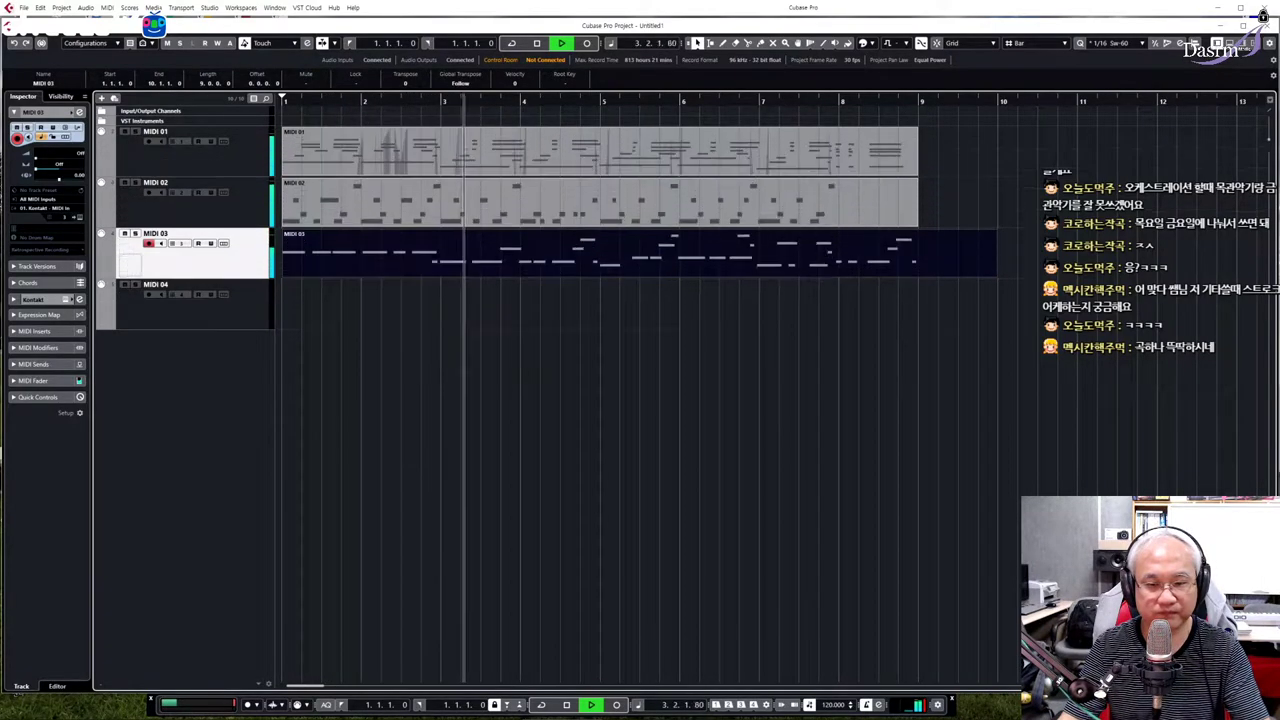
key(shift+g)
key(space)
click(646, 303)
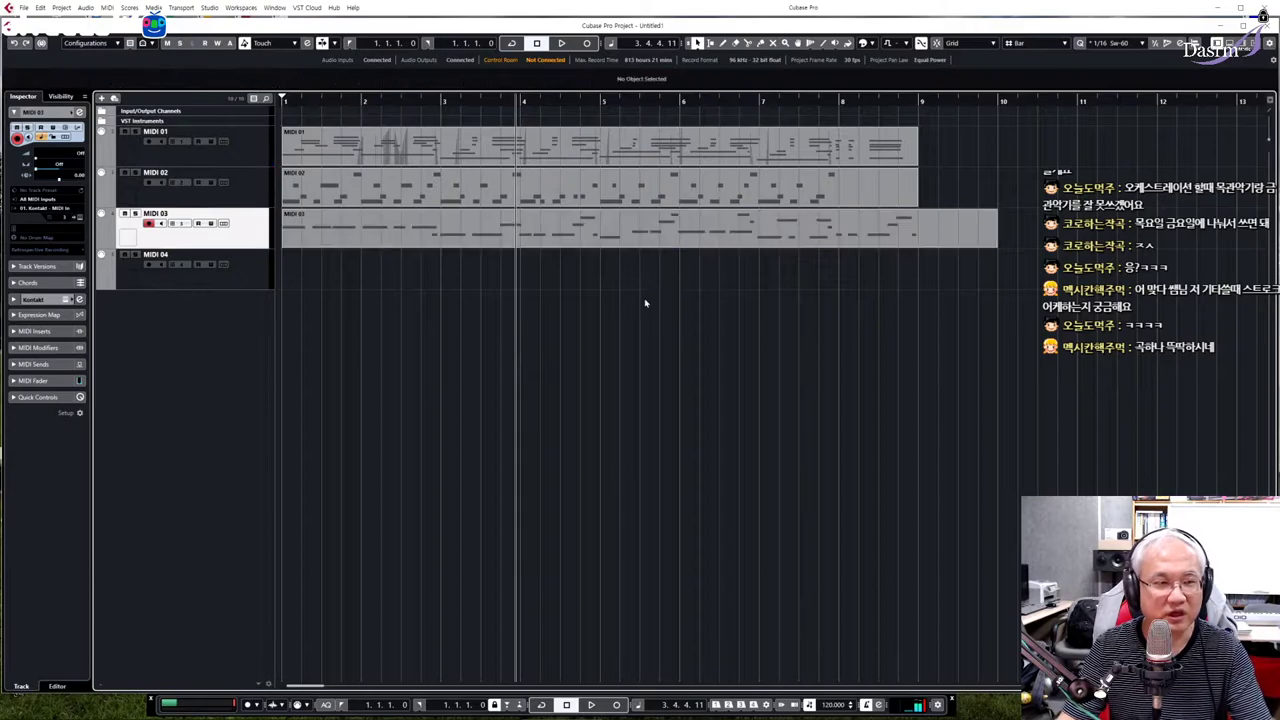
- Return to the project start and open the MIDI 01 piano clip in the Key Editor with its eight bars filling the view
click(510, 186)
click(482, 153)
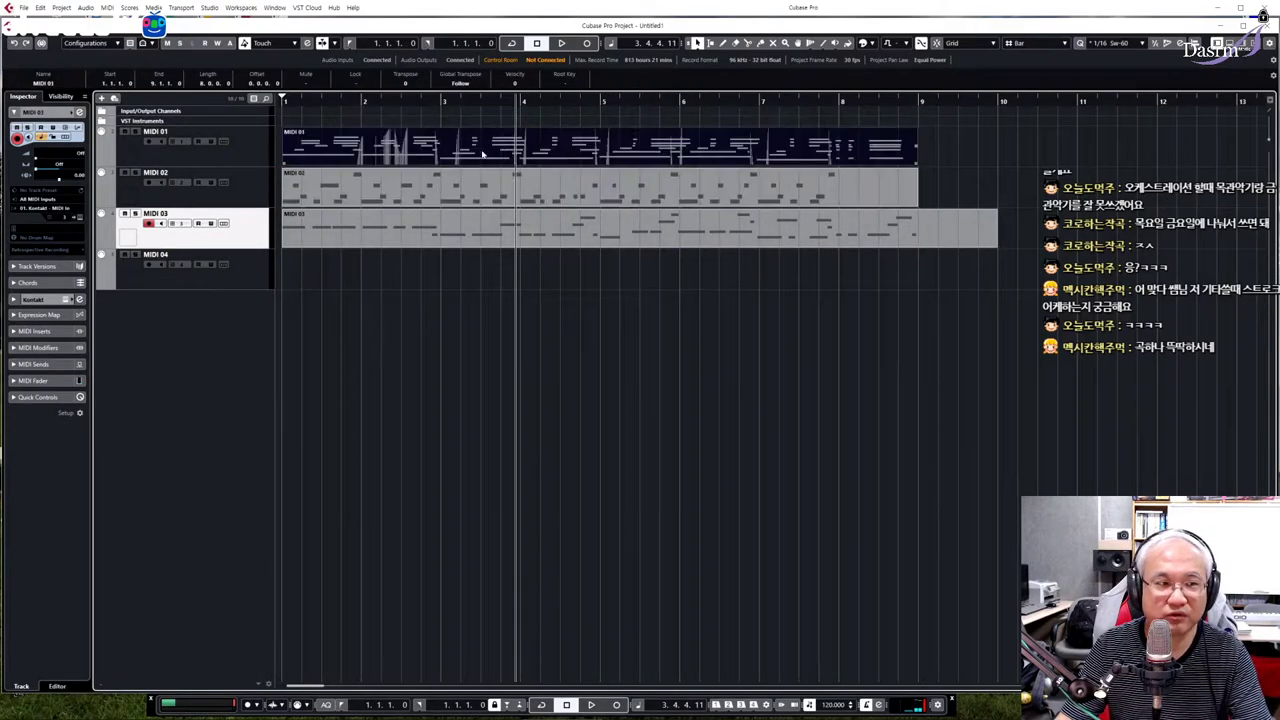
key(Home)
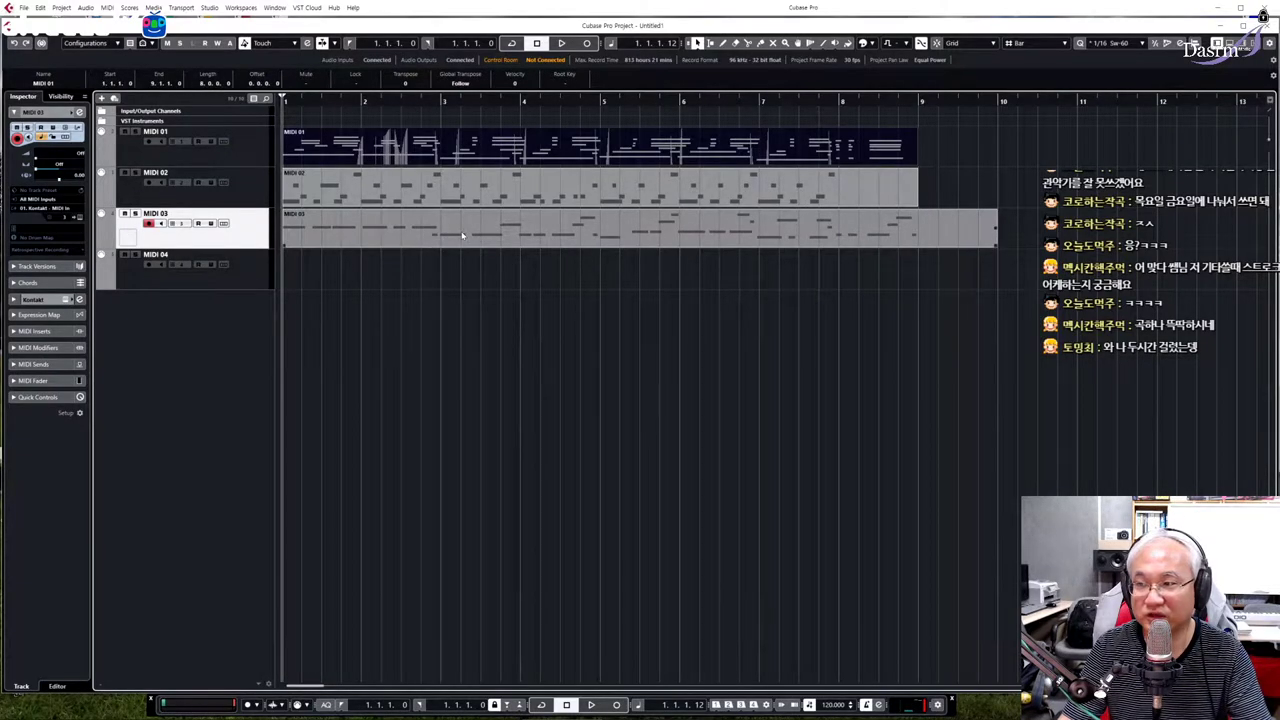
click(471, 280)
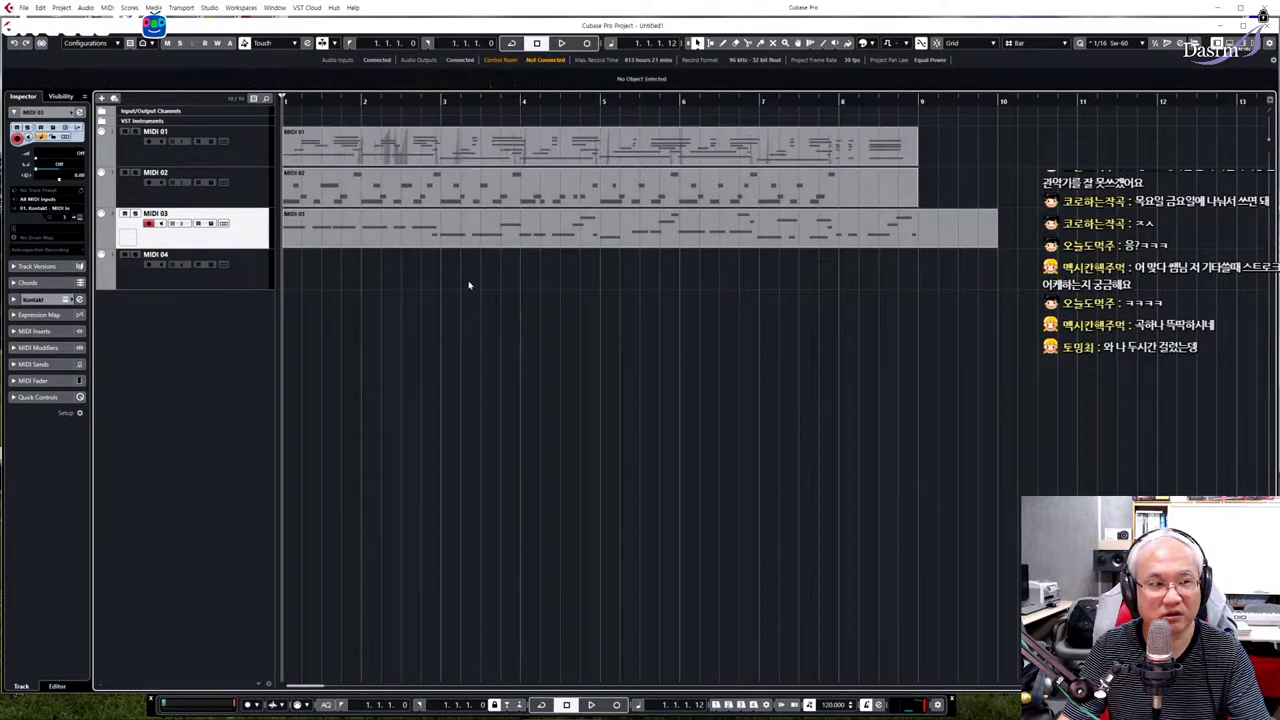
double_click(451, 150)
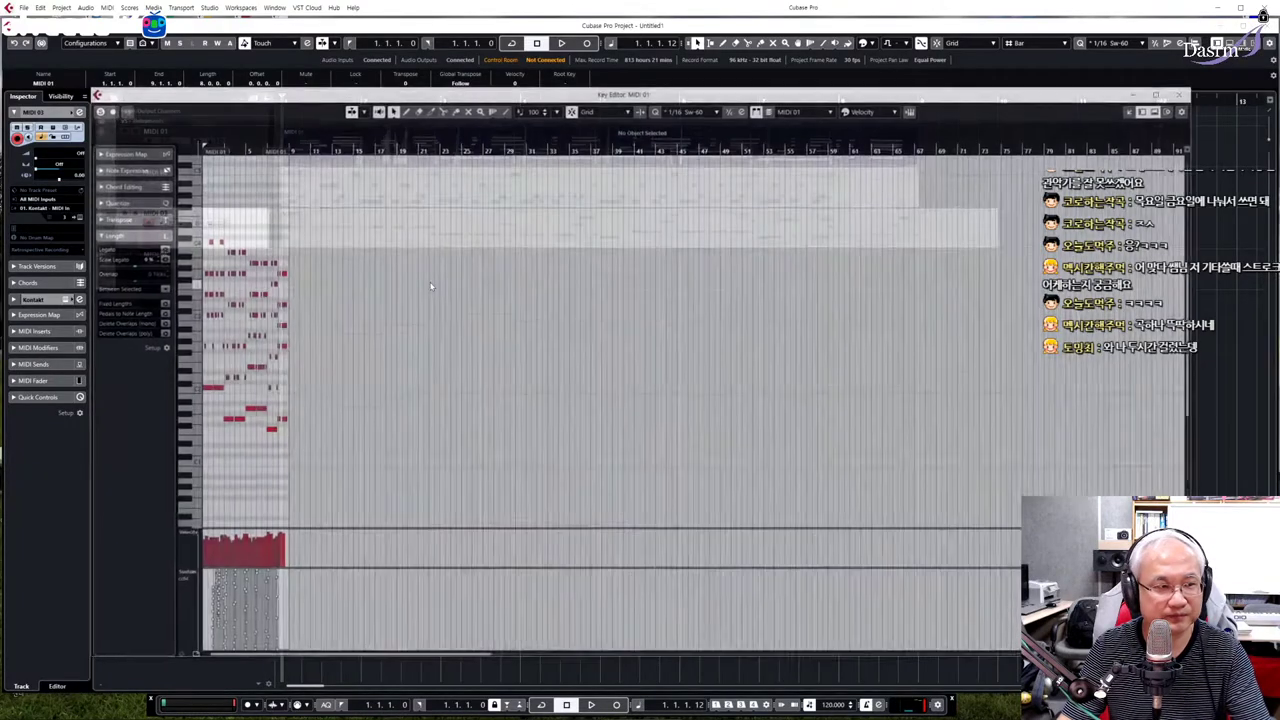
key(h)
key(h)
key(h)
key(h)
key(h)
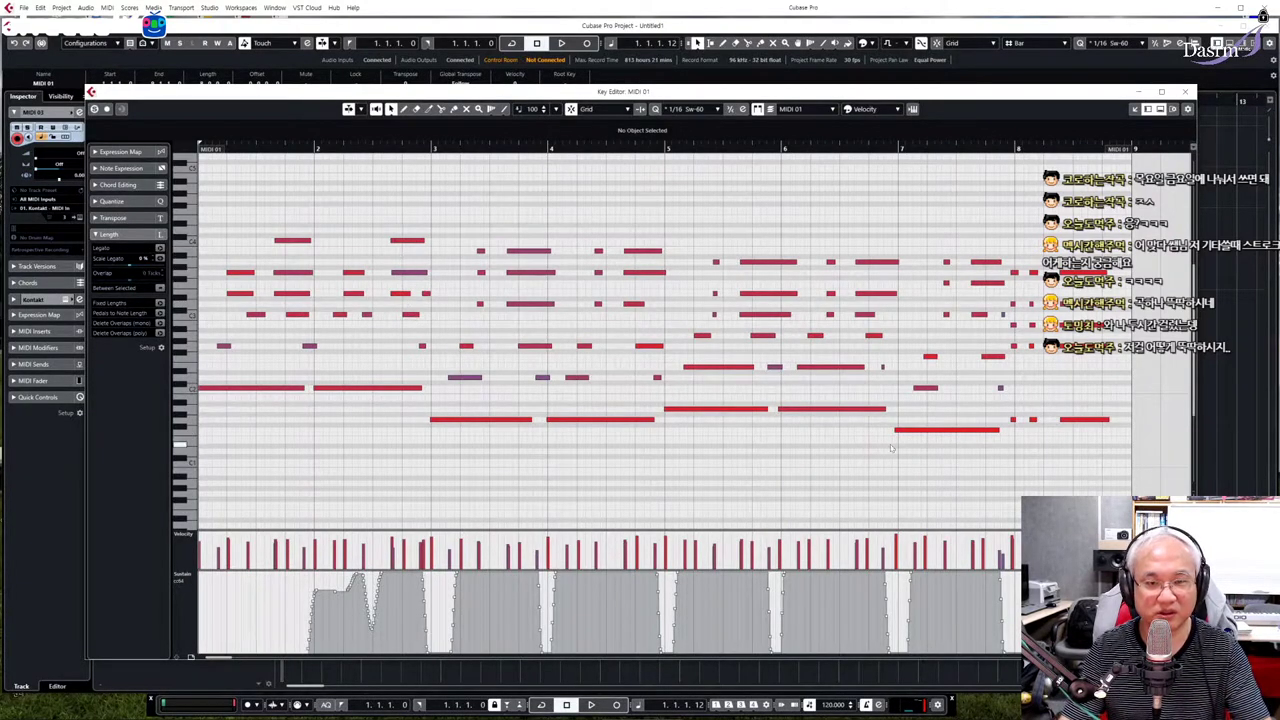
- Set the quantize preset to 1/8 Triplet and quantize all notes of the MIDI 01 piano part
key(ctrl+a)
scroll(1062, 430, up, 1)
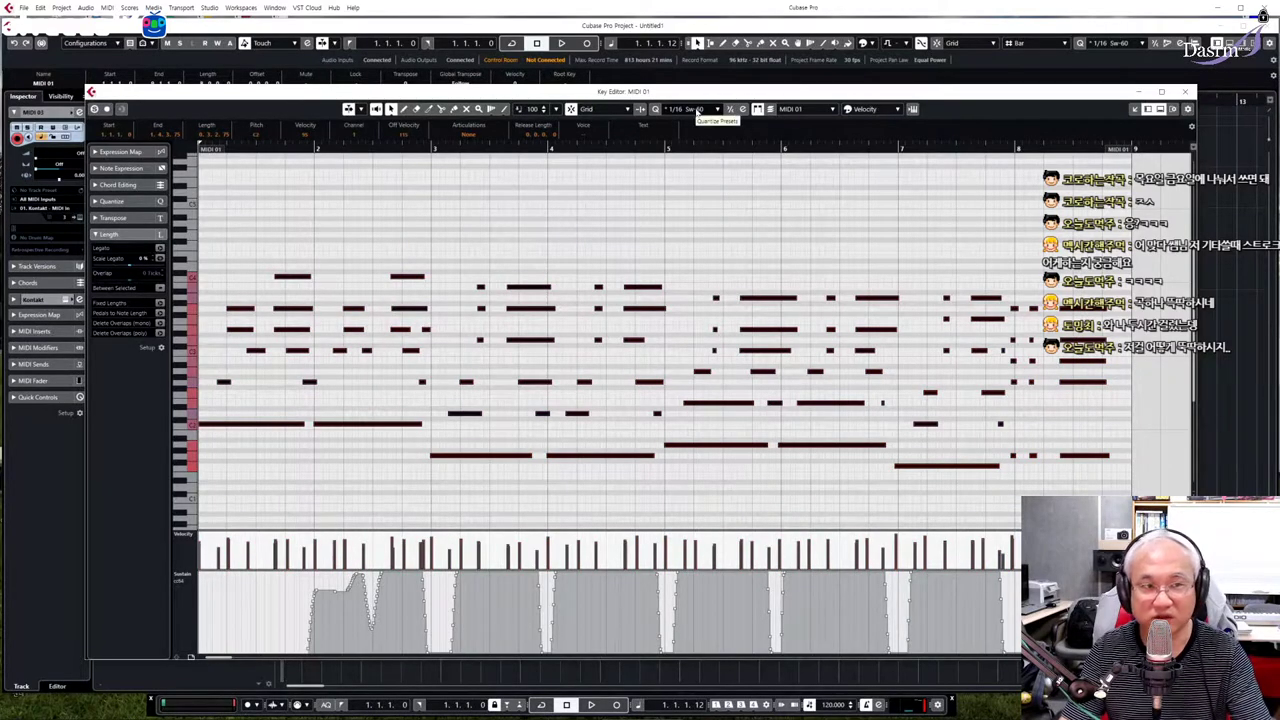
click(697, 110)
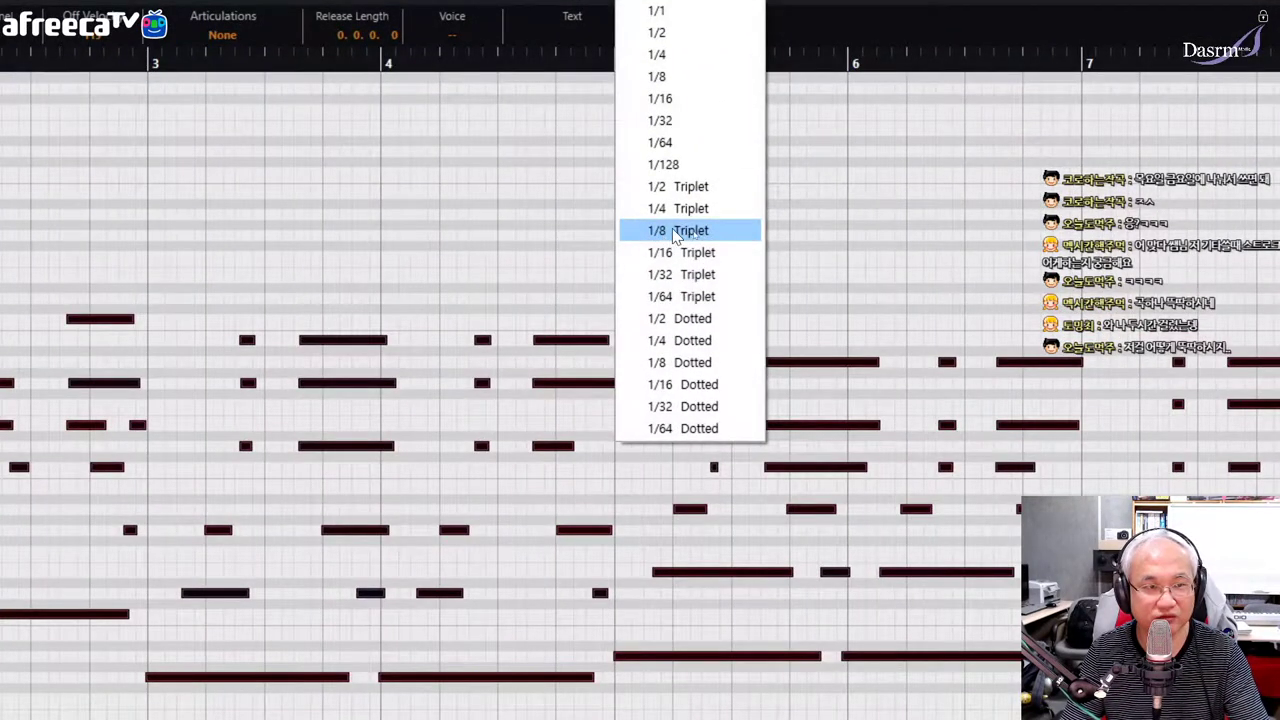
click(676, 232)
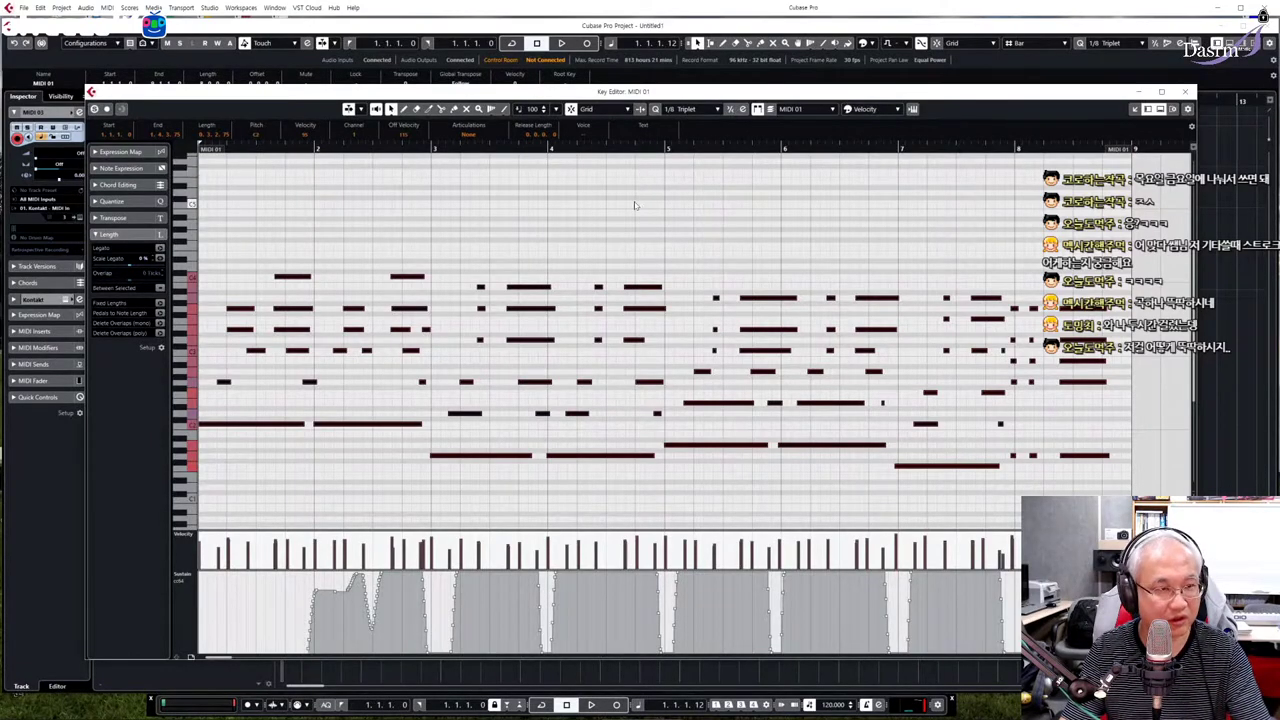
key(q)
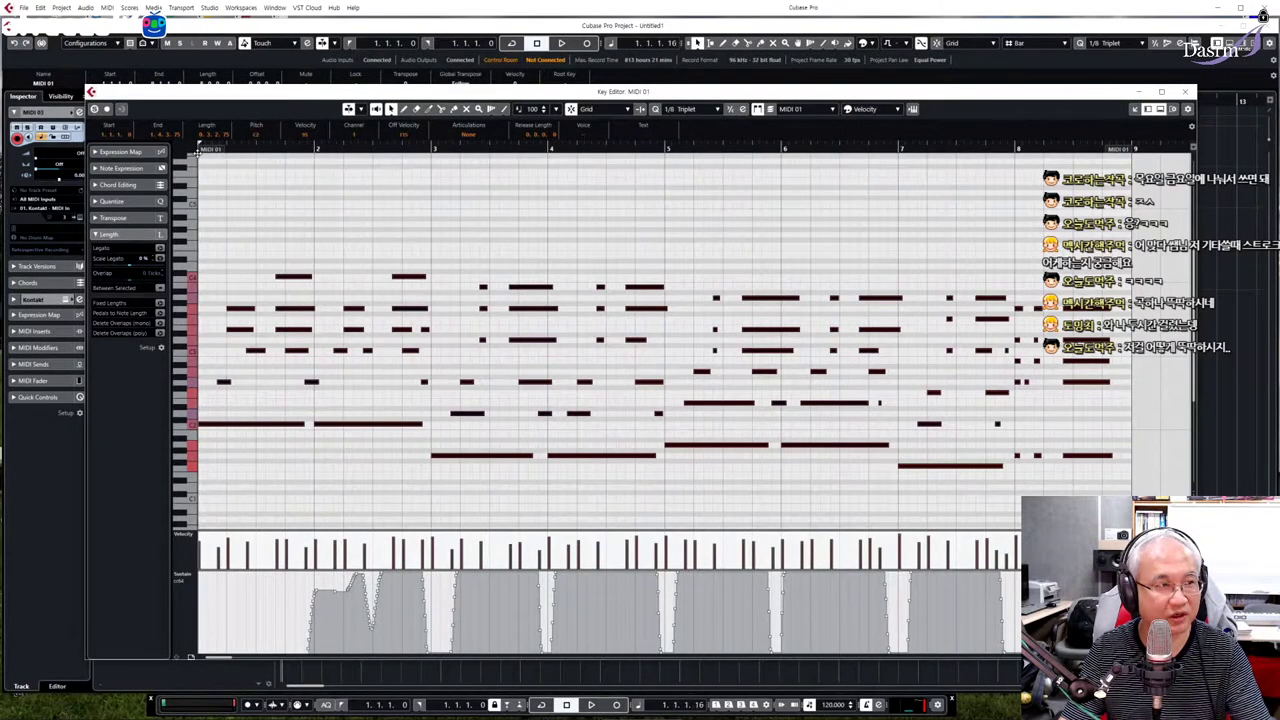
- Solo the piano part in its editor, play it from bar 1 into bar 6 and close the editor
key(space)
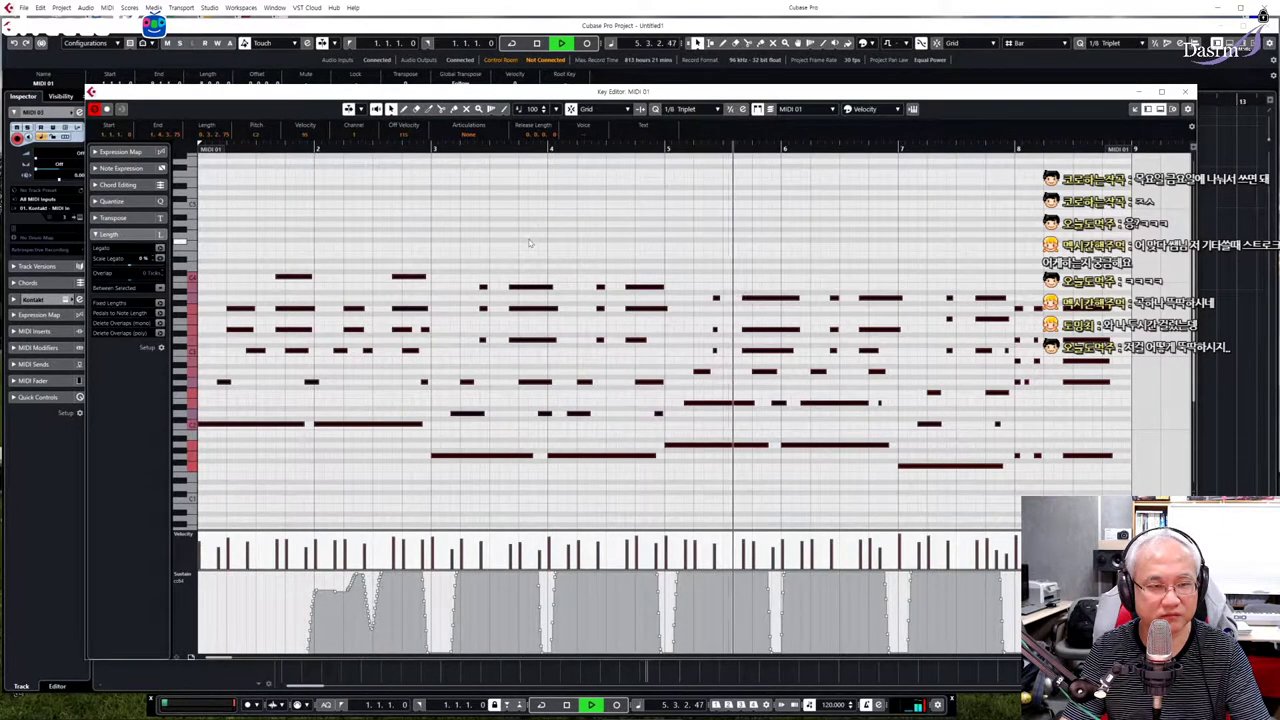
key(space)
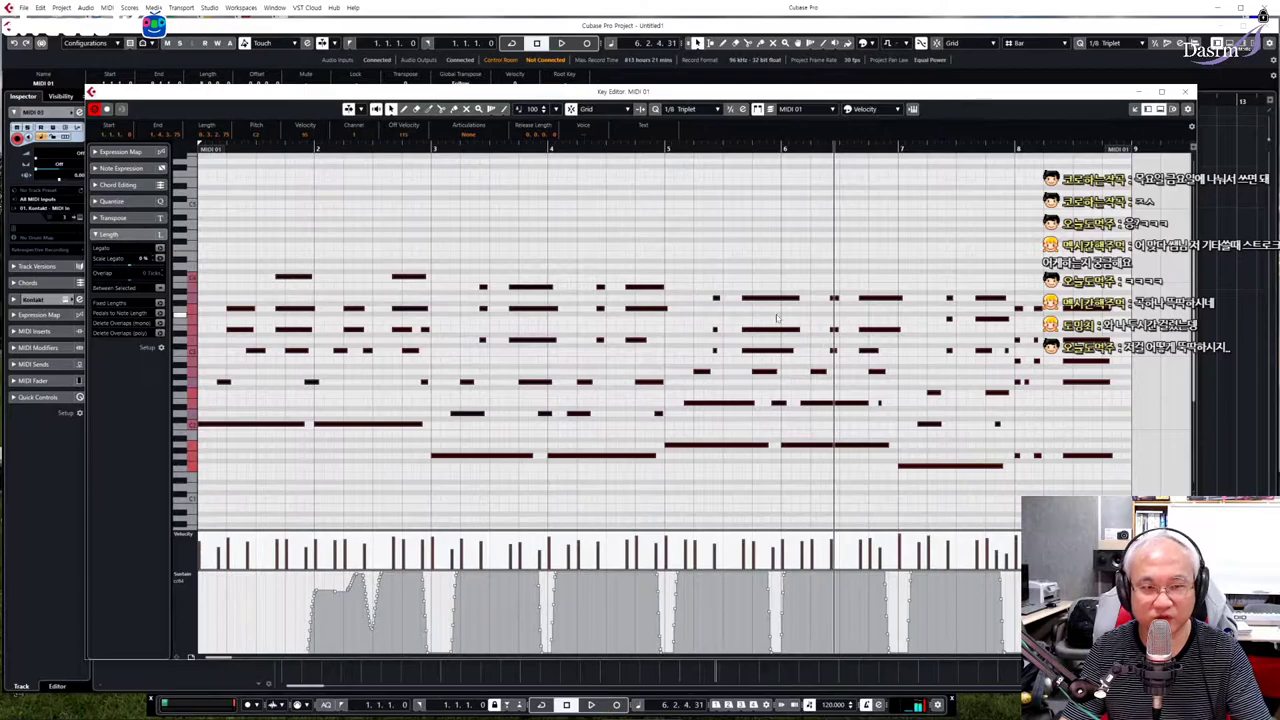
click(1186, 93)
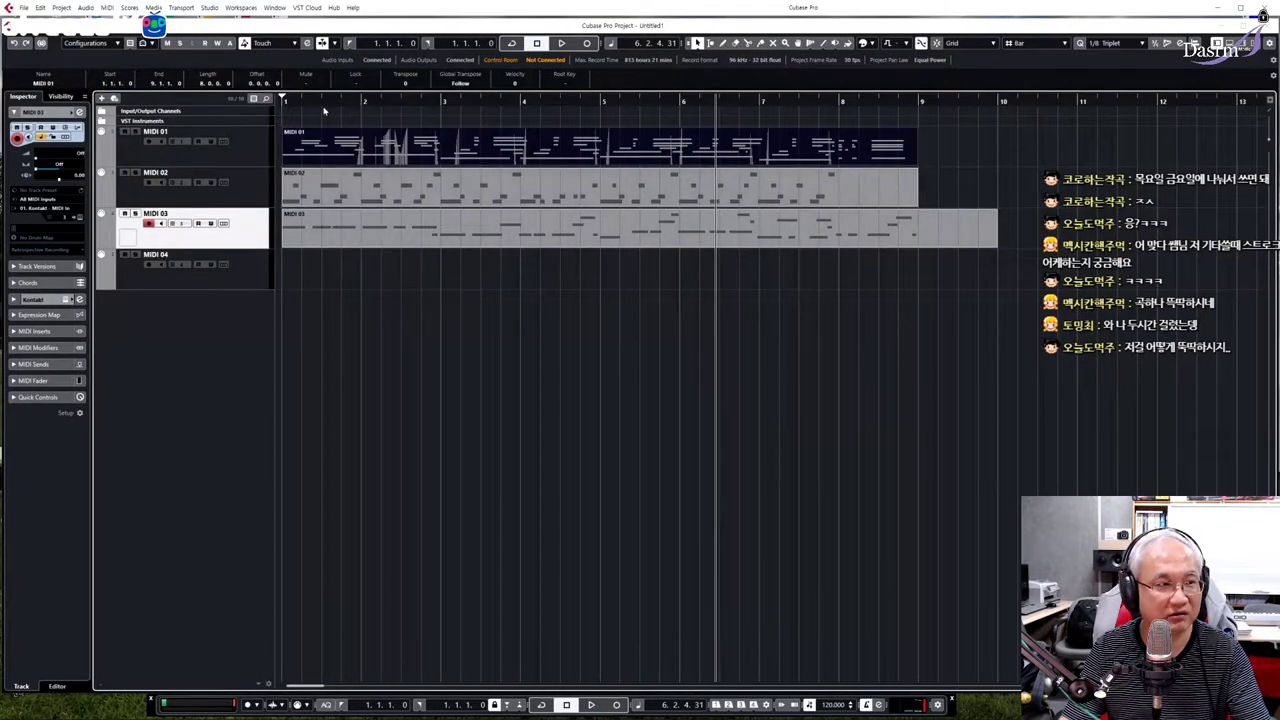
- Quantize all notes of the MIDI 02 drum part to 1/8 triplets and close its editor
double_click(798, 185)
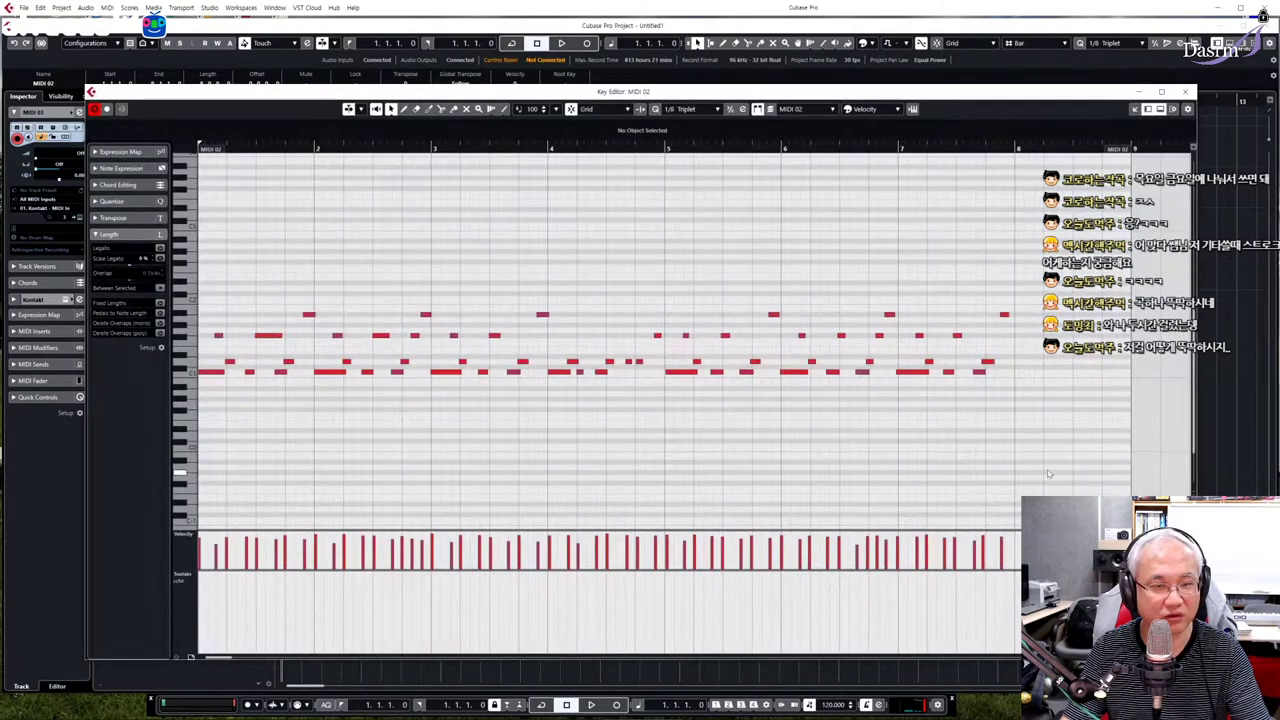
drag(1049, 474, 201, 227)
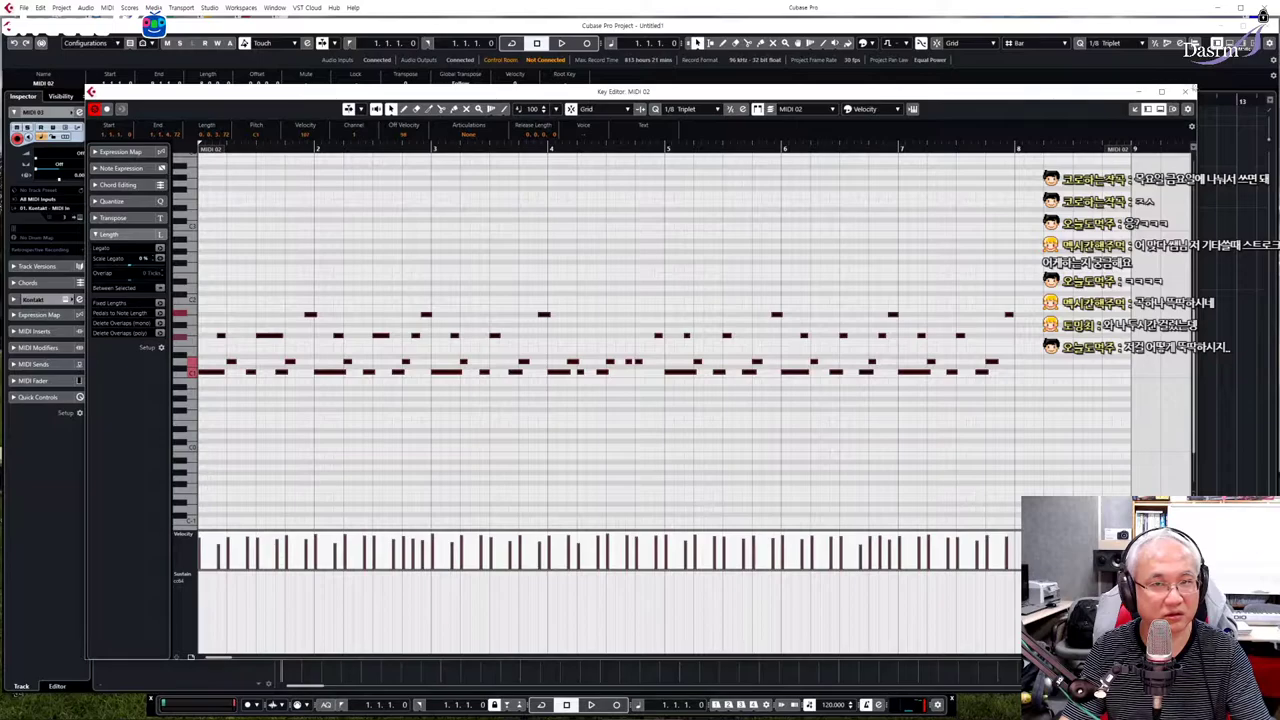
click(1185, 91)
- Open the MIDI 03 bass clip in the Key Editor and quantize all its notes to 1/8 triplets
double_click(455, 222)
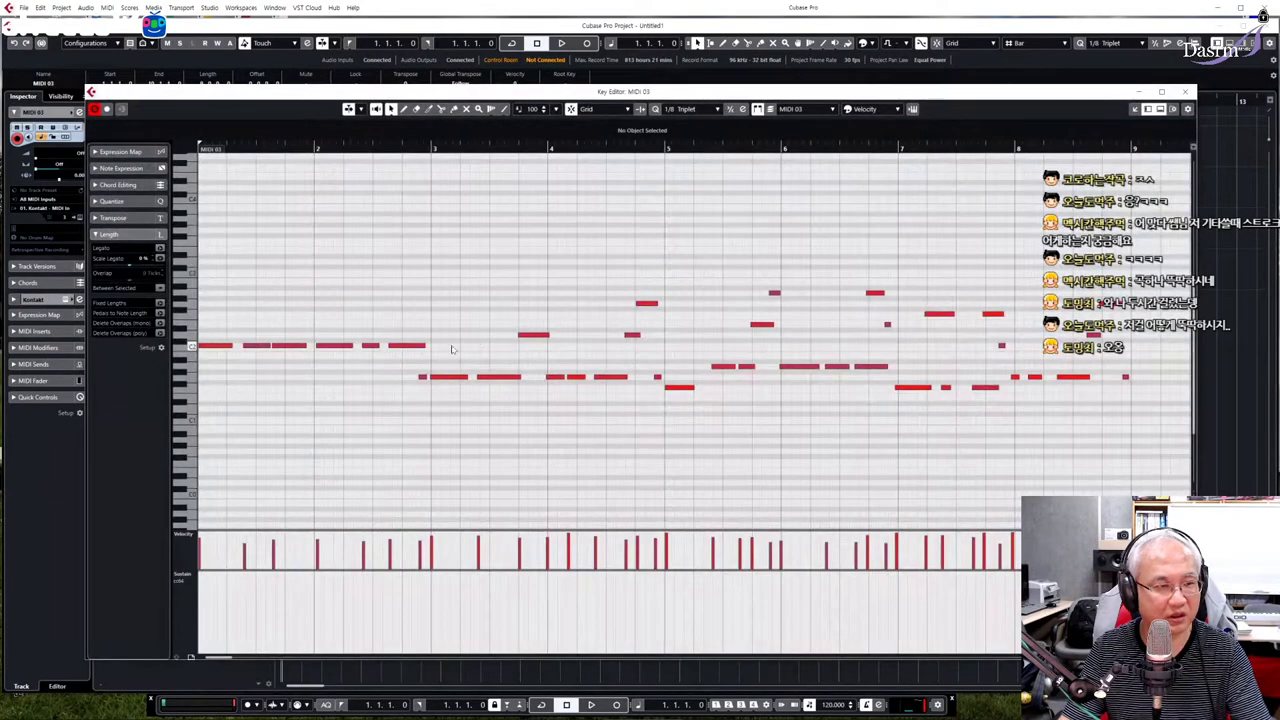
scroll(242, 170, up, 2)
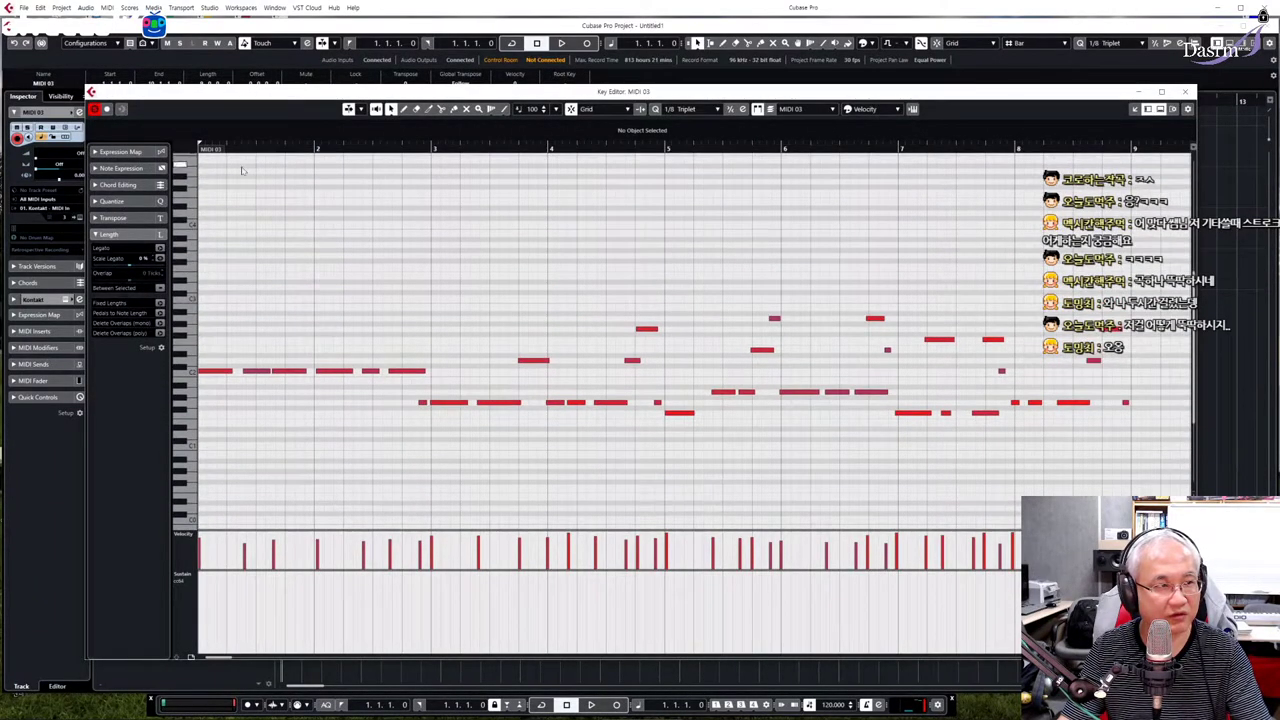
drag(208, 261, 1130, 460)
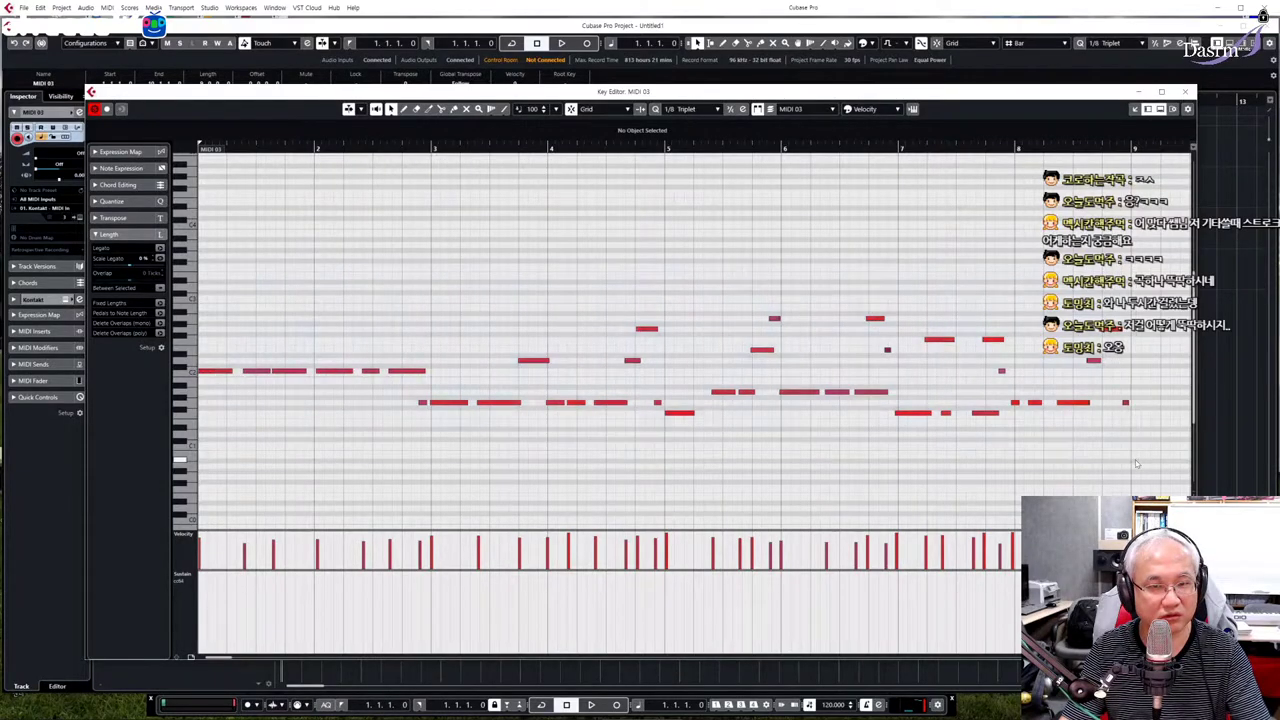
- Play the bass part from late in bar 2 and delete the short G1 note just before bar 3
click(394, 149)
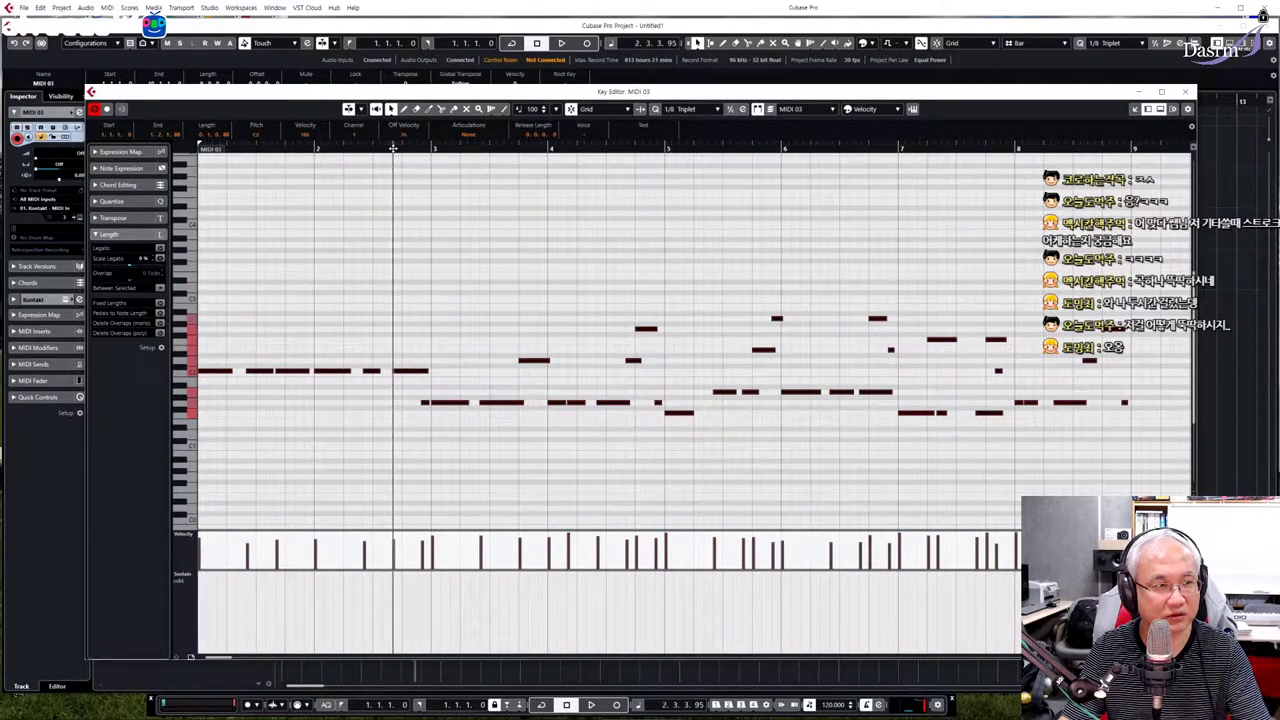
key(space)
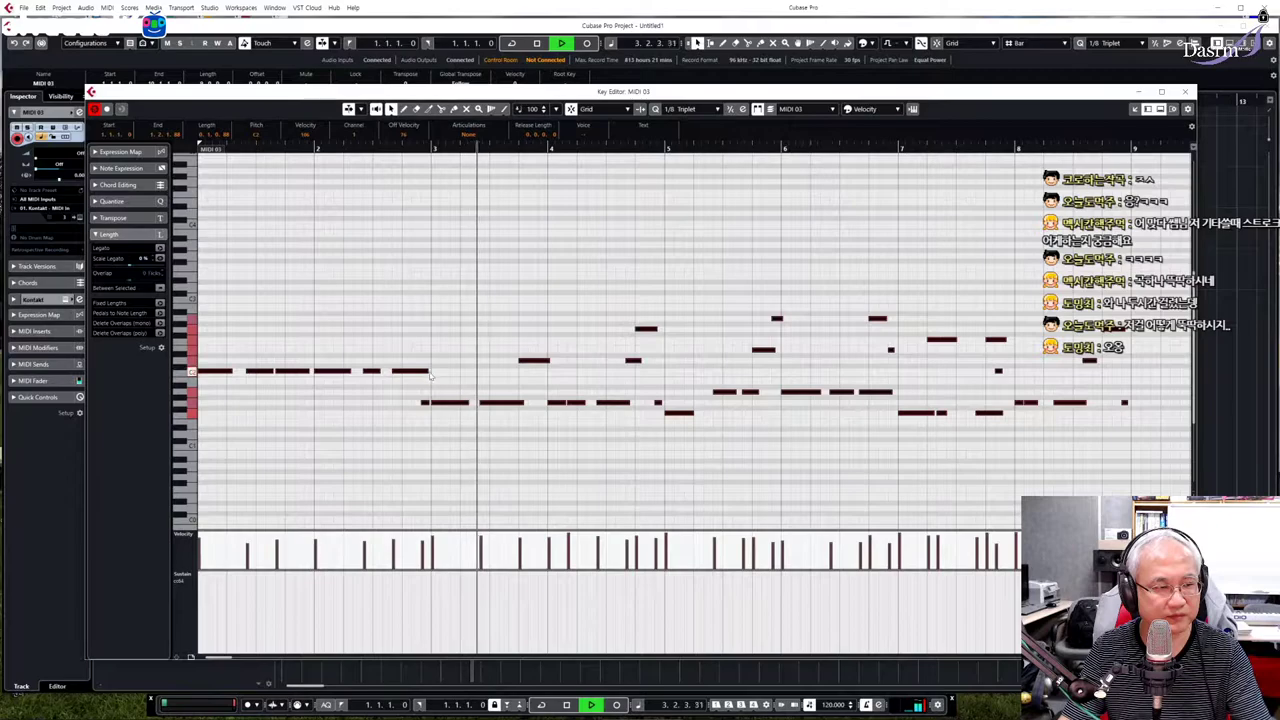
click(425, 403)
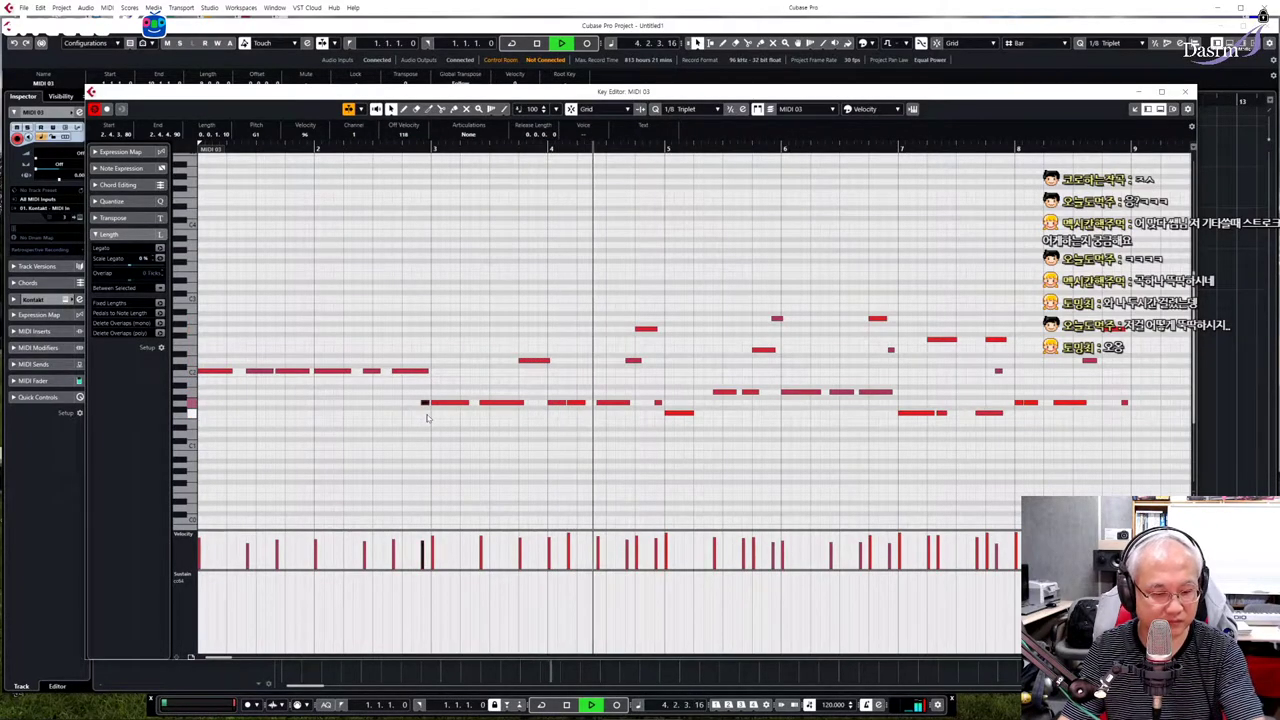
key(Delete)
click(433, 403)
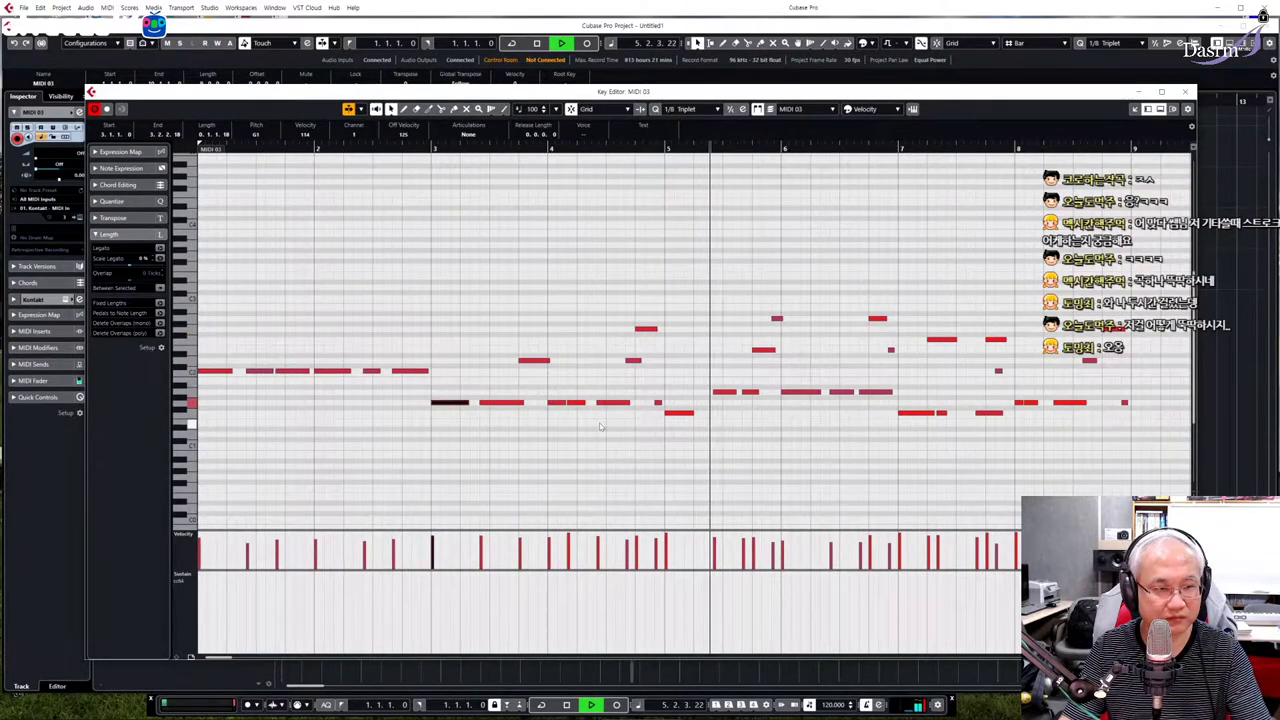
- Raise the bass note at the start of bar 5 to A1 and resume playback
key(space)
drag(685, 409, 685, 389)
key(space)
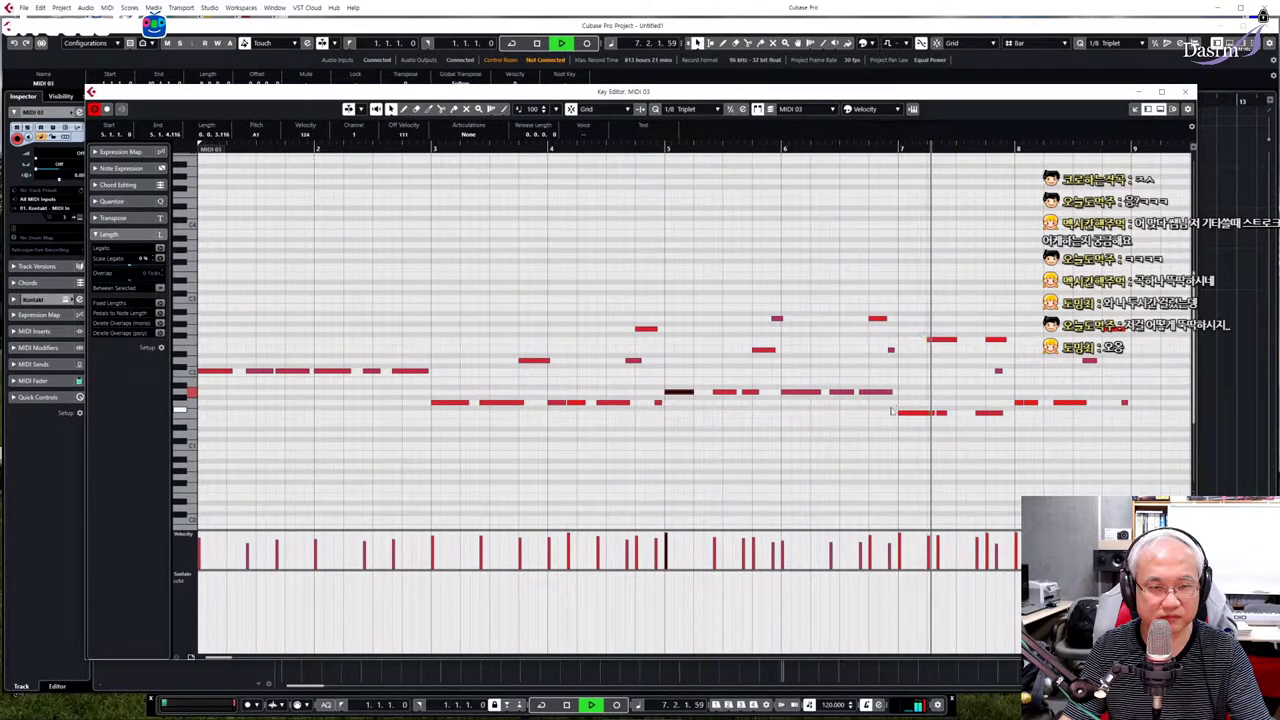
- Move the short F1 bass note in bar 7 one triplet step later to 7.2.3.80 and replay from bar 7
key(space)
click(948, 413)
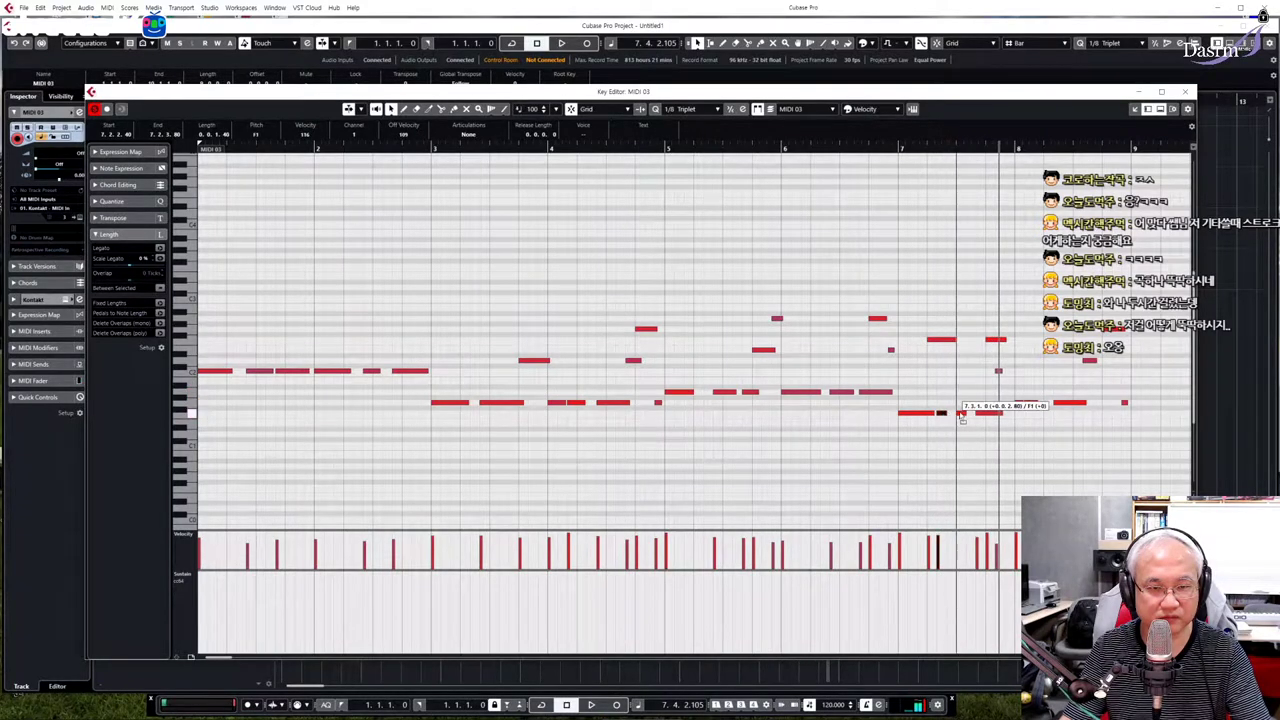
click(900, 147)
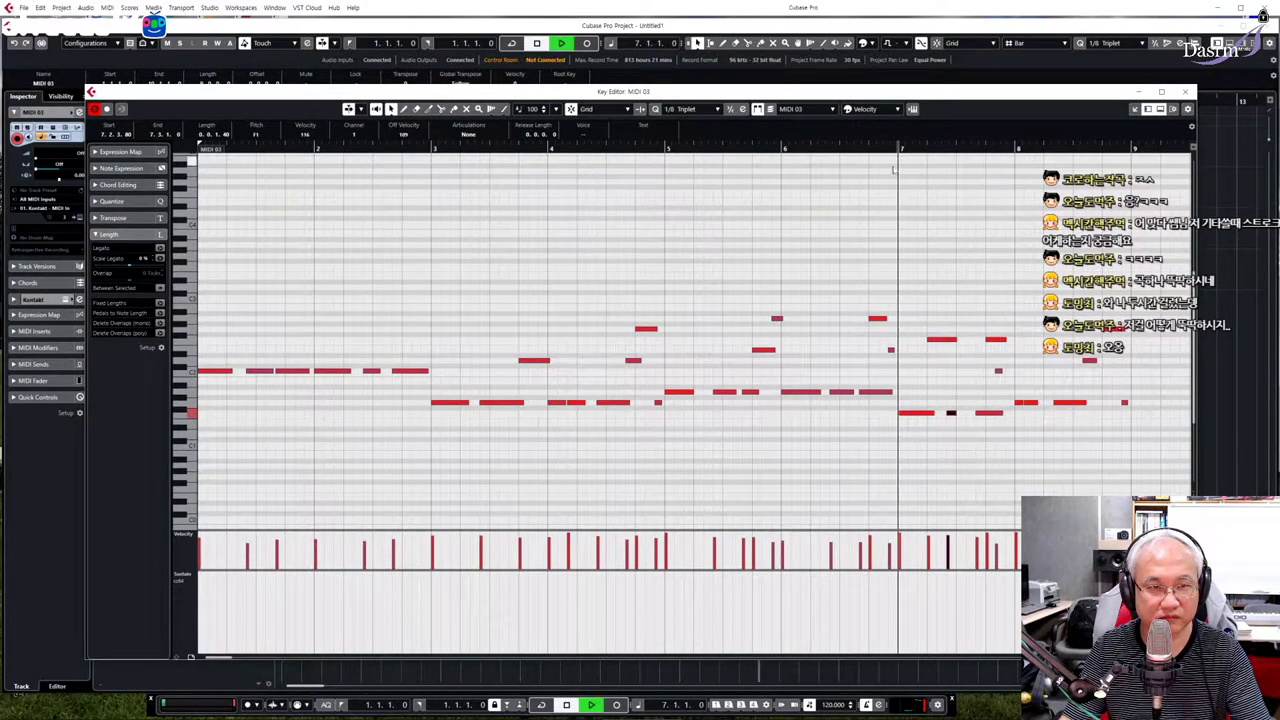
key(space)
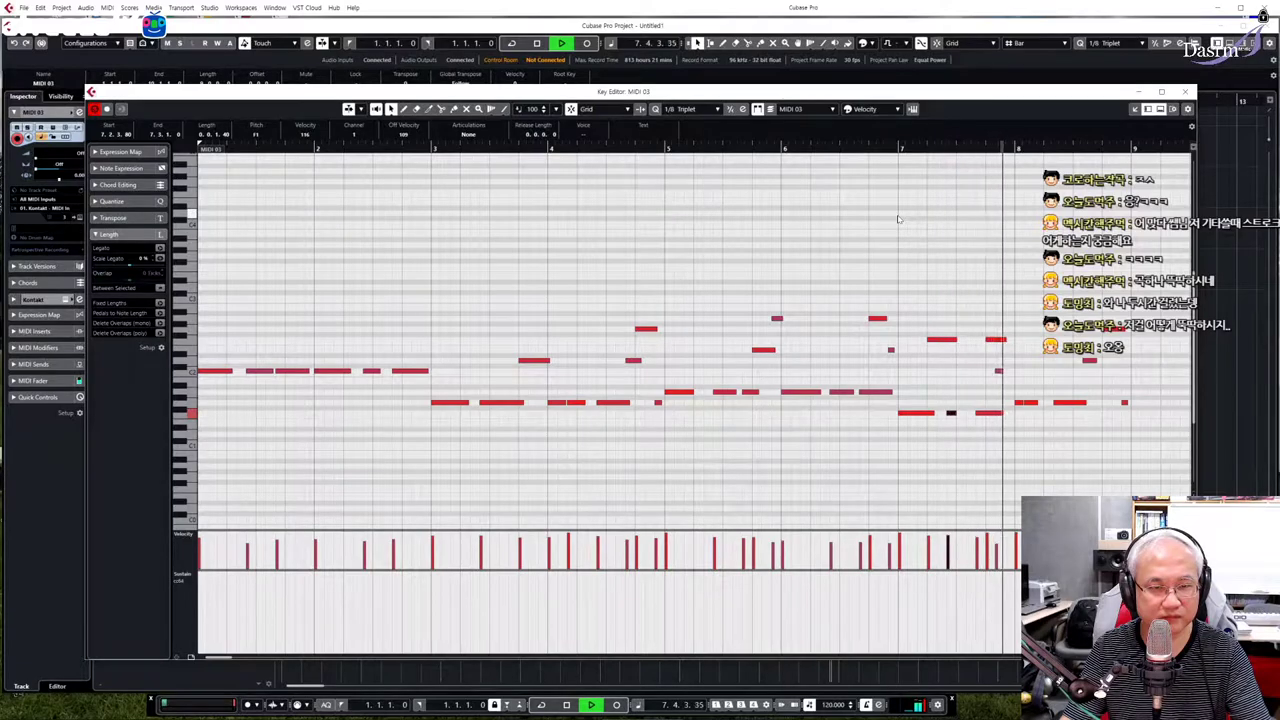
- Move the short C2 bass note at the end of bar 7 to 7.4.3.80 and play on from just before bar 8
key(space)
drag(998, 373, 1008, 373)
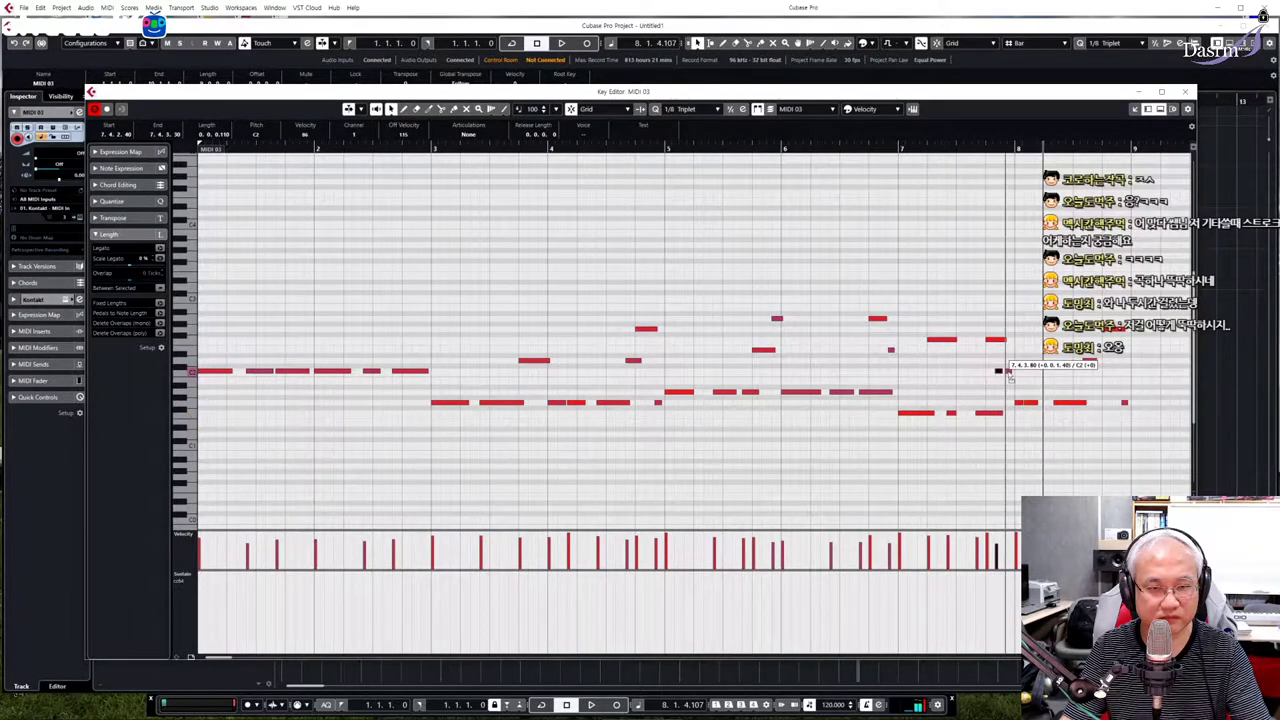
click(1012, 148)
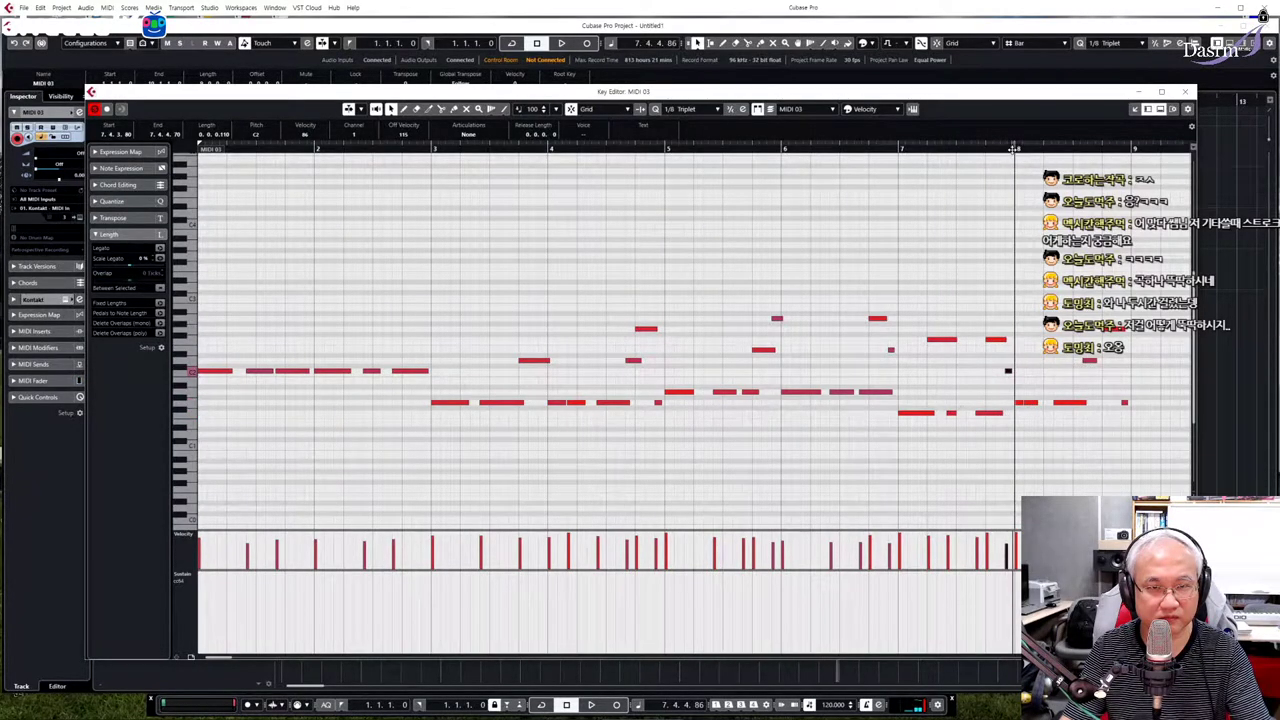
key(space)
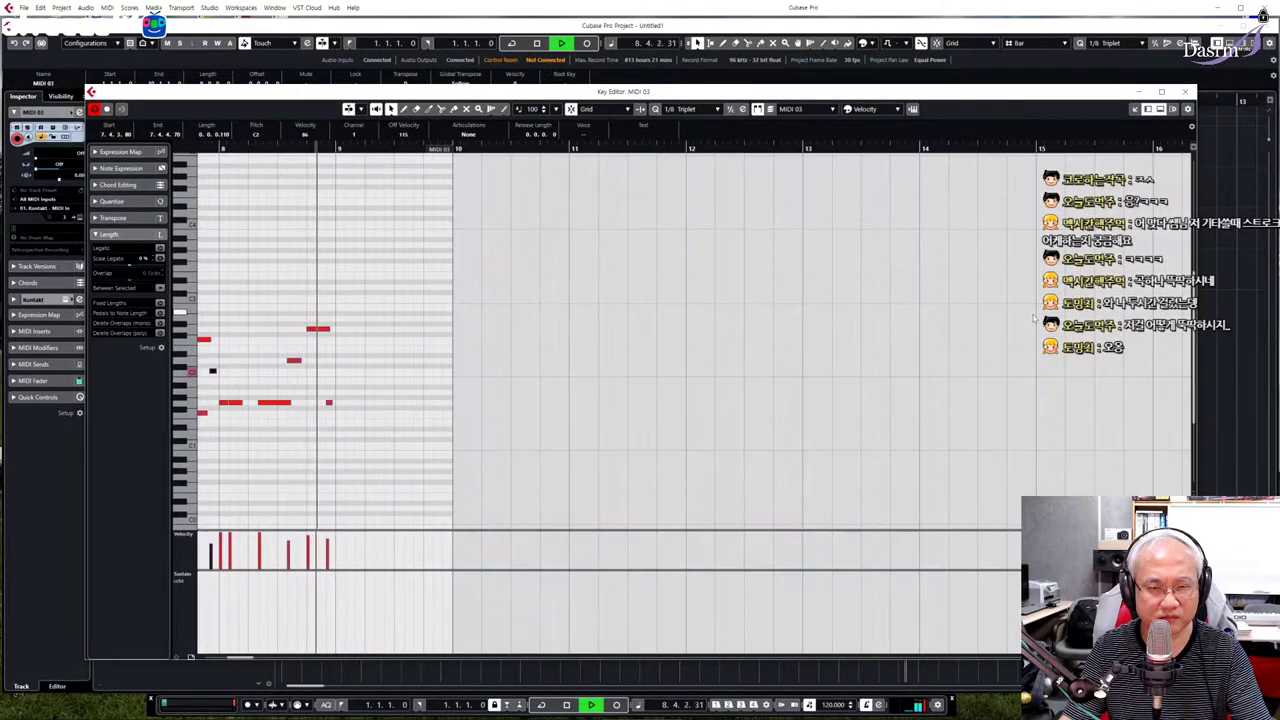
- Turn off the editor's solo and replay the bass part from bar 8 with the other tracks
key(space)
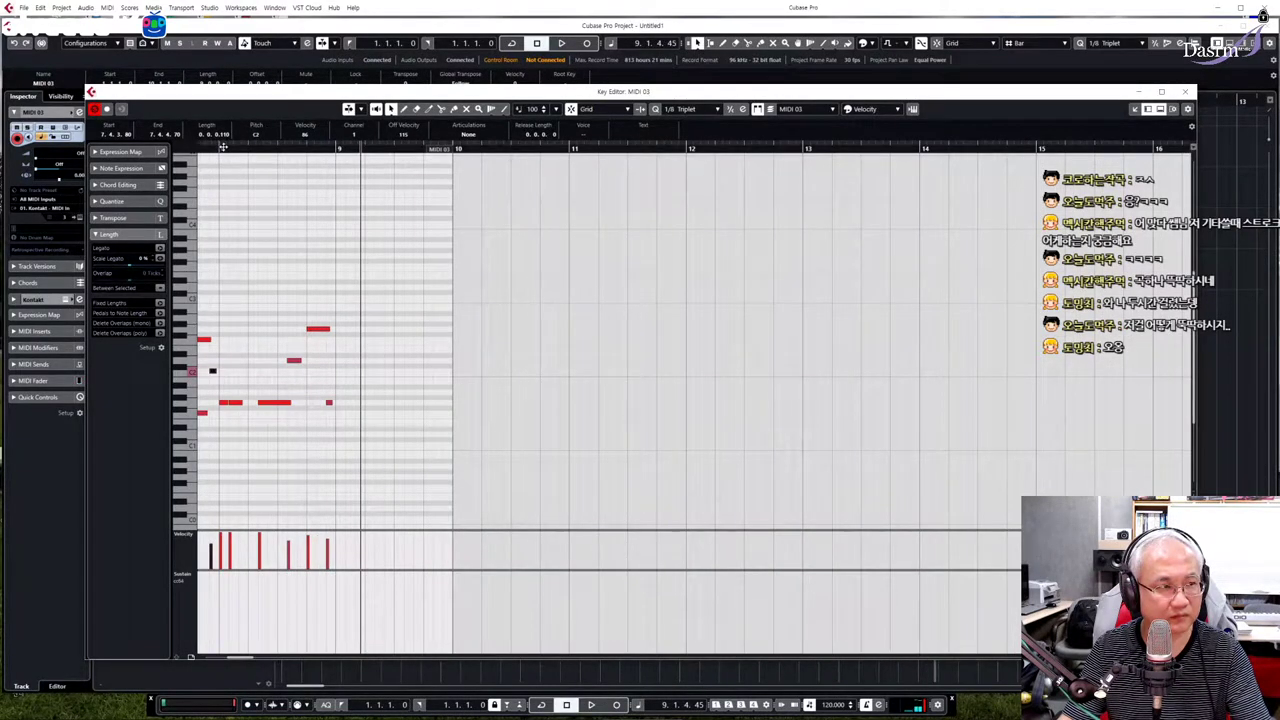
key(space)
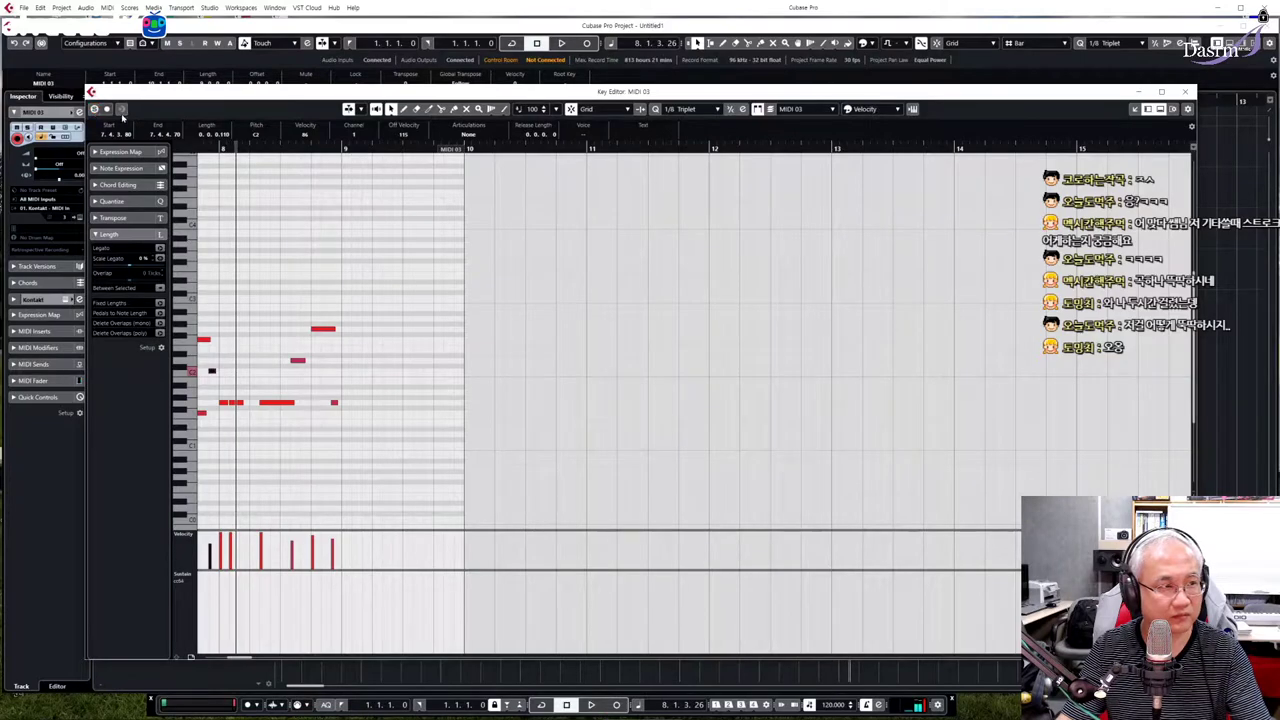
key(space)
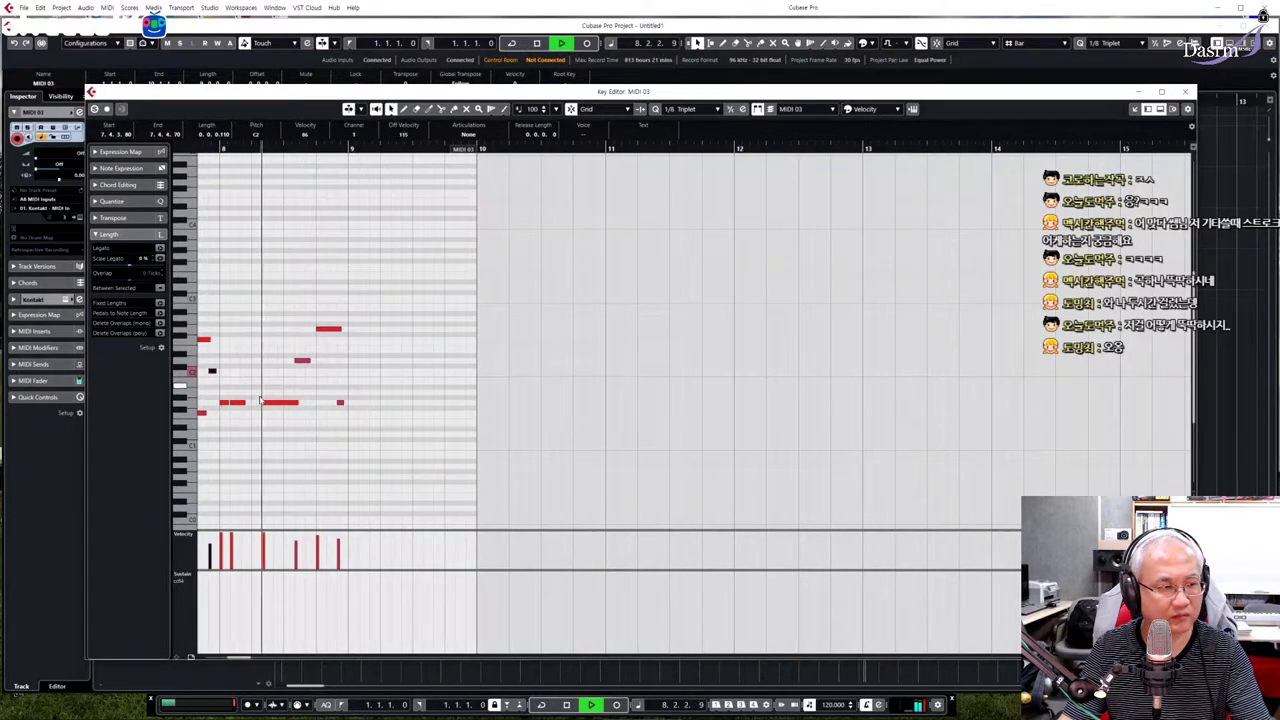
- Move the second G1 bass note of bar 8 to 8.1.3.80 and replay from just before bar 8
key(space)
drag(244, 404, 258, 408)
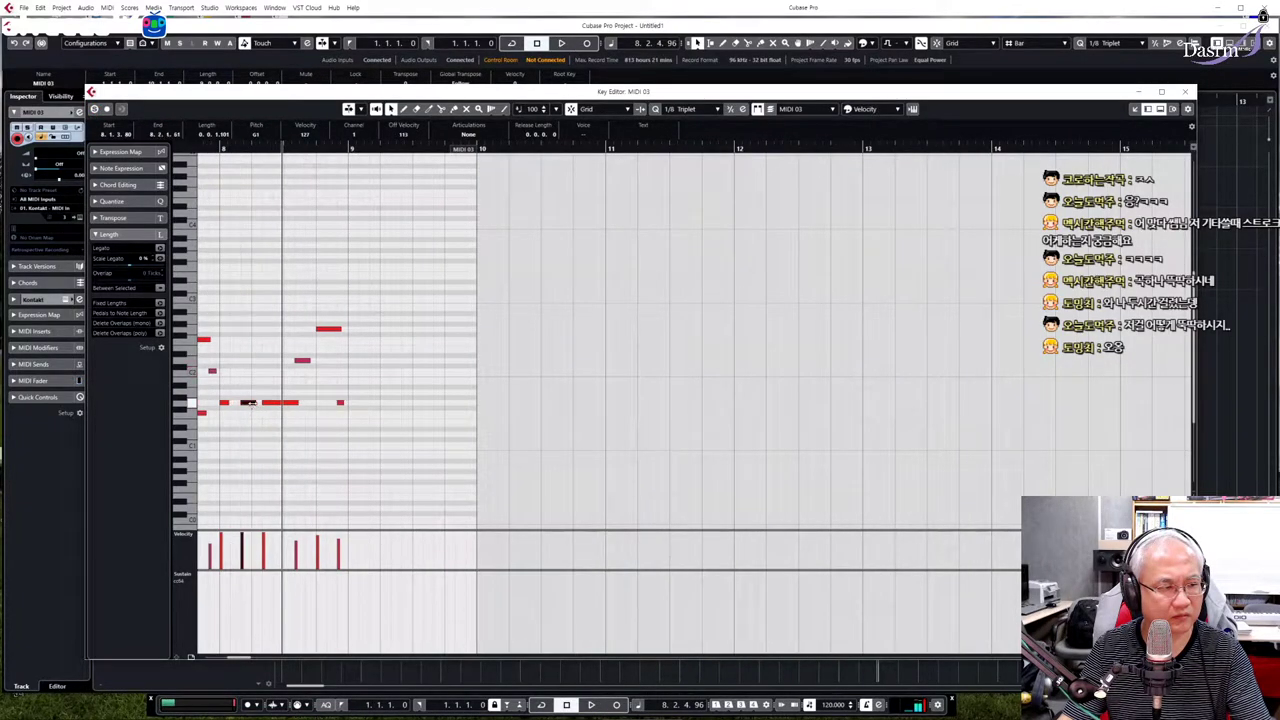
click(216, 148)
key(space)
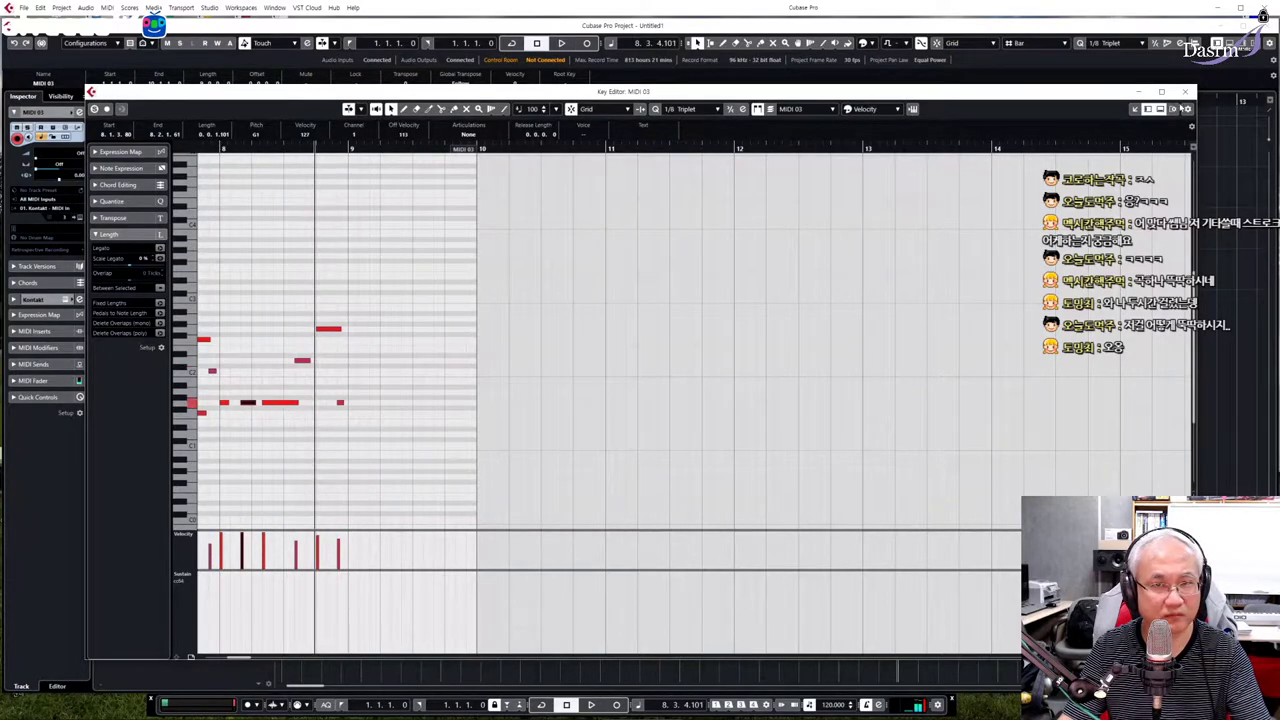
- Open the MIDI 01 piano part, move the stray short G2 note in bar 8 to 8.1.3.80, and play the ending
click(1185, 91)
click(828, 101)
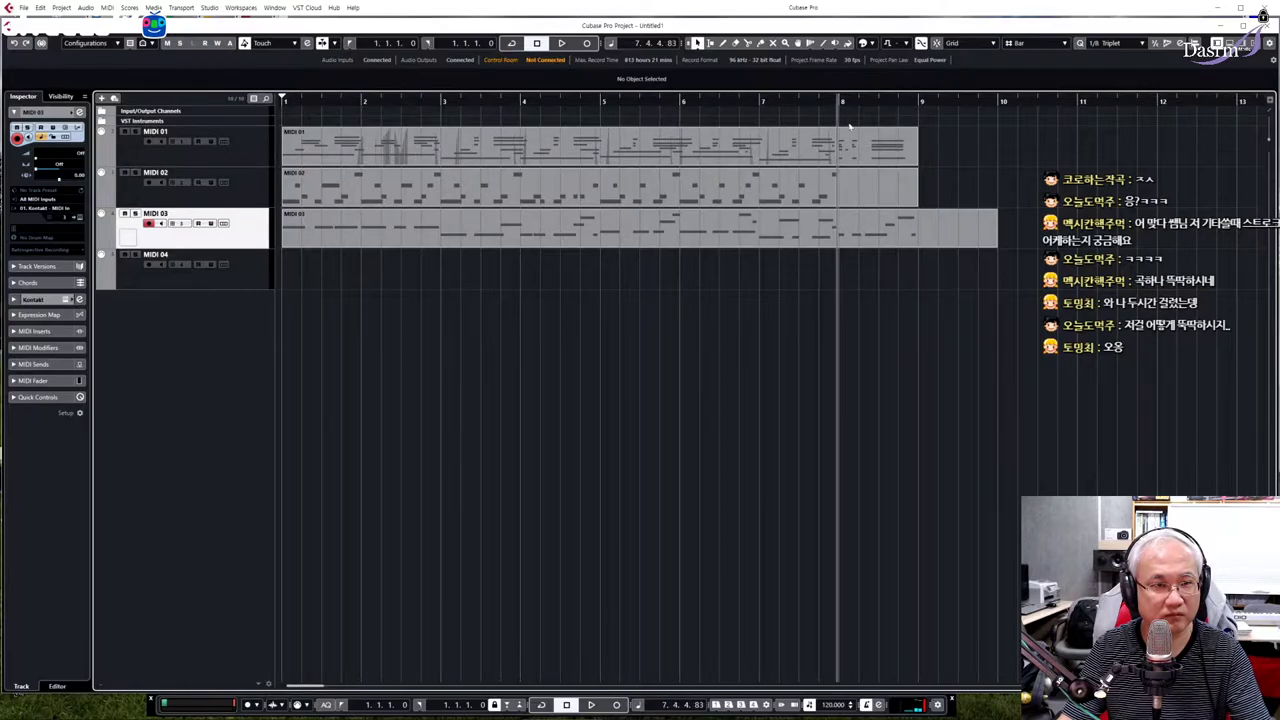
double_click(830, 148)
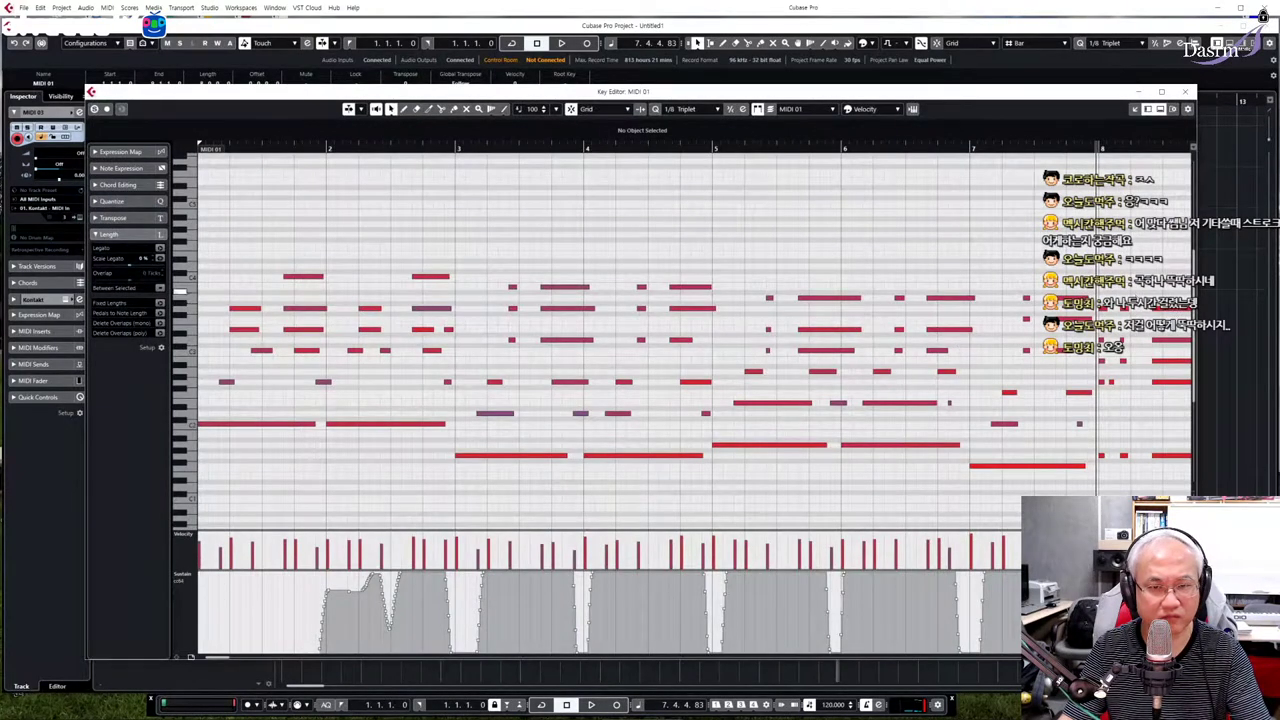
click(1110, 382)
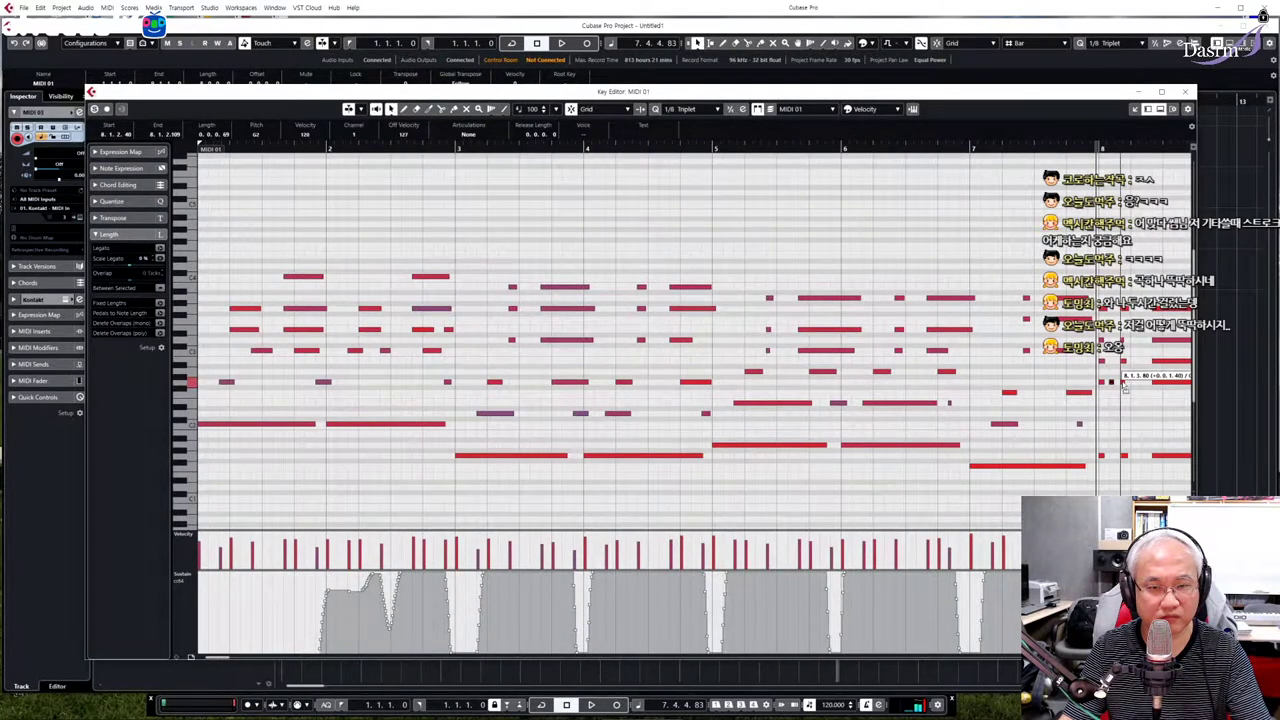
key(space)
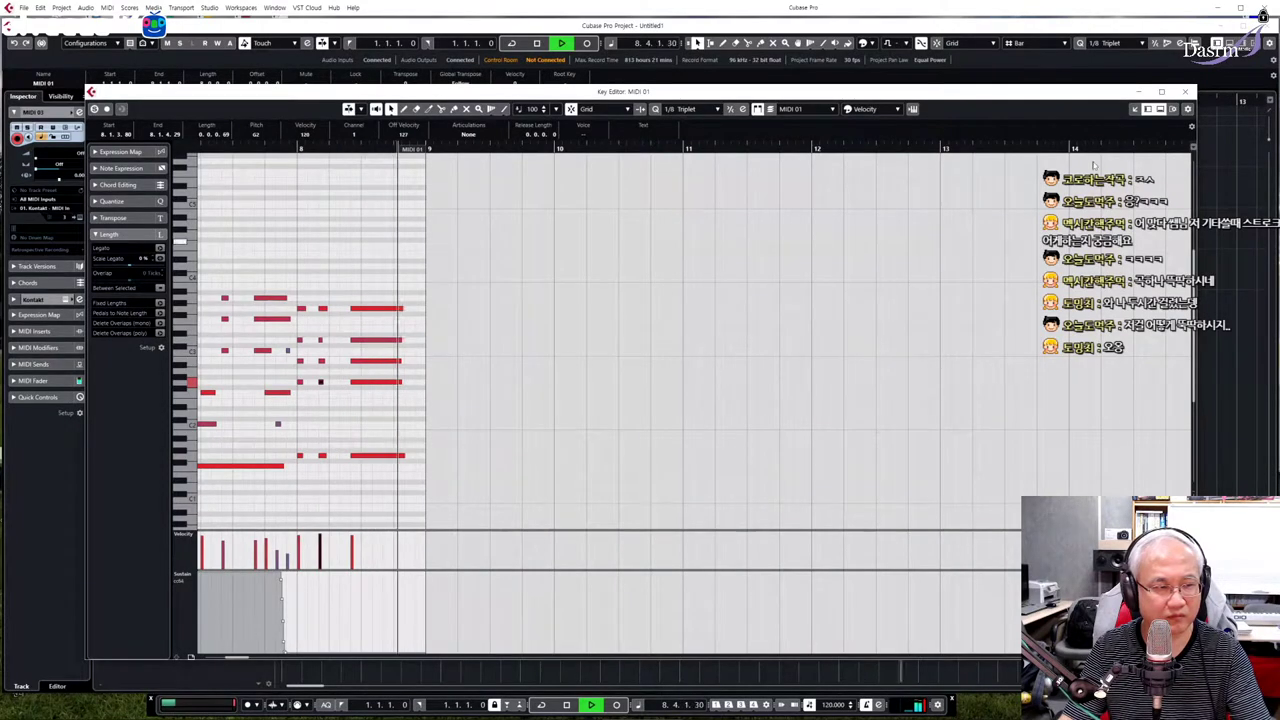
key(space)
key(Return)
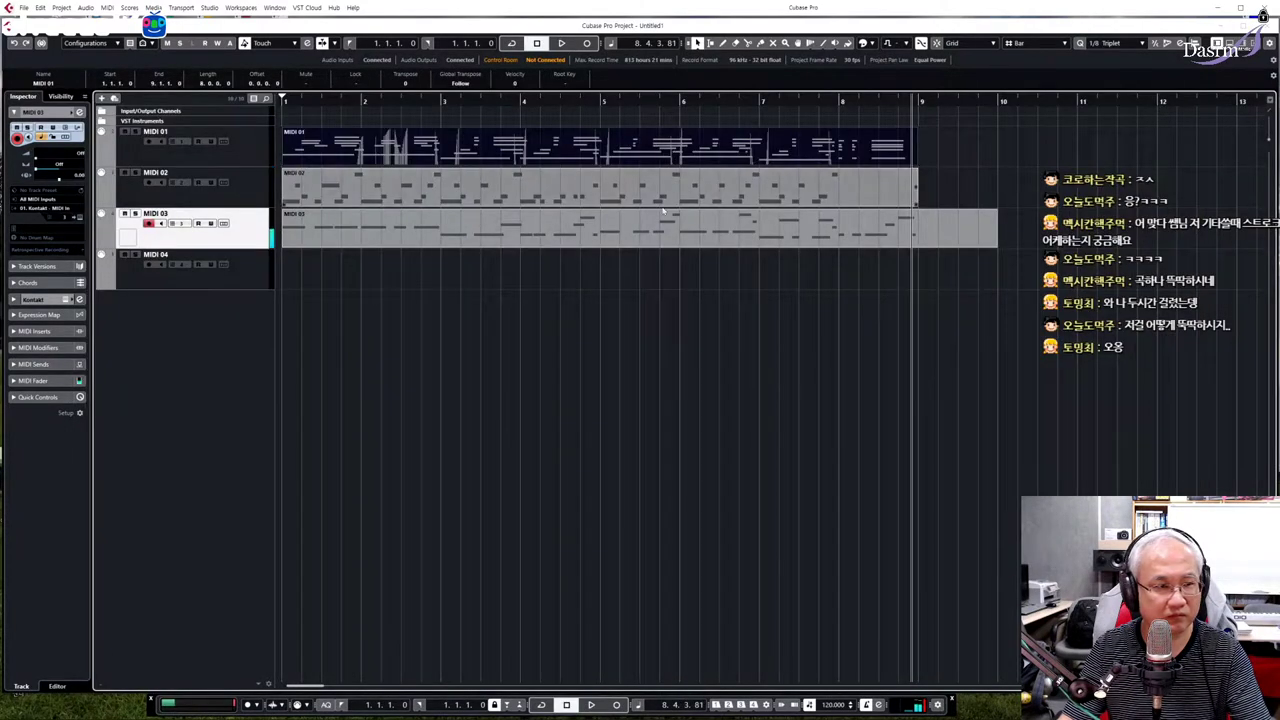
- Reopen the MIDI 03 bass part, move the long G1 note in bar 8 to 8.2.3.80, and replay bar 8
click(864, 102)
key(Return)
key(space)
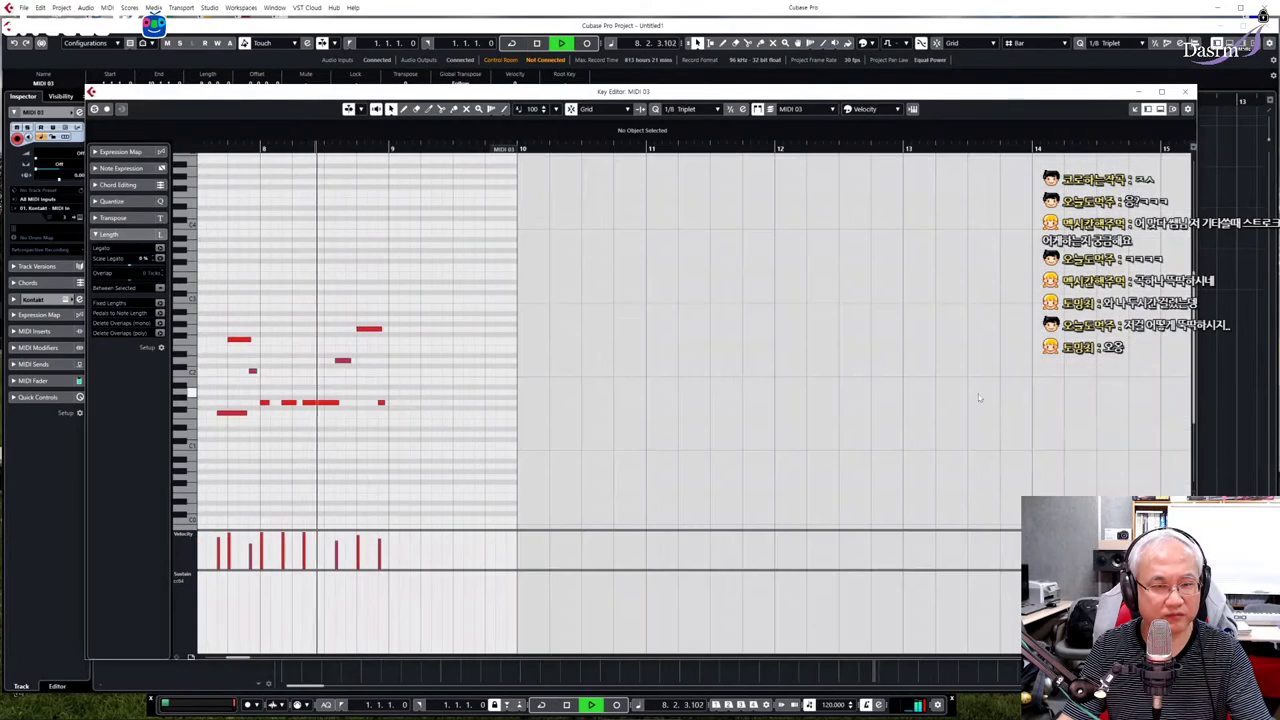
key(space)
drag(312, 404, 324, 404)
key(space)
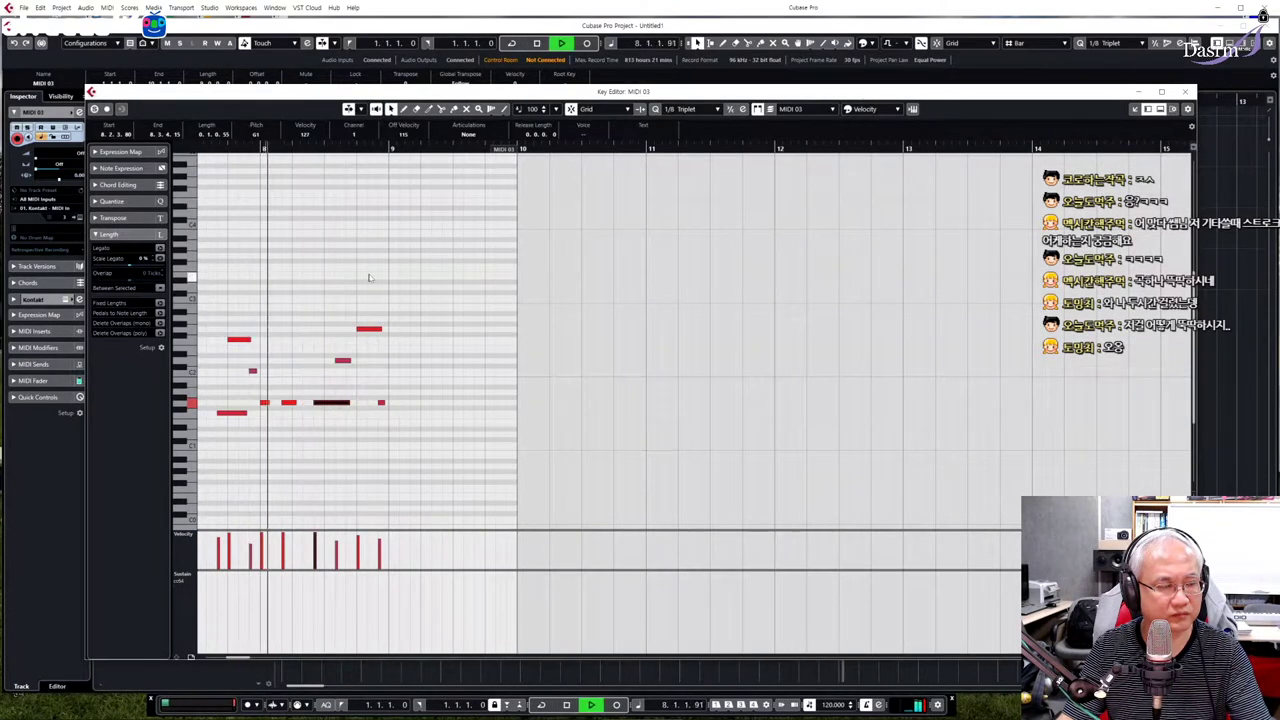
key(space)
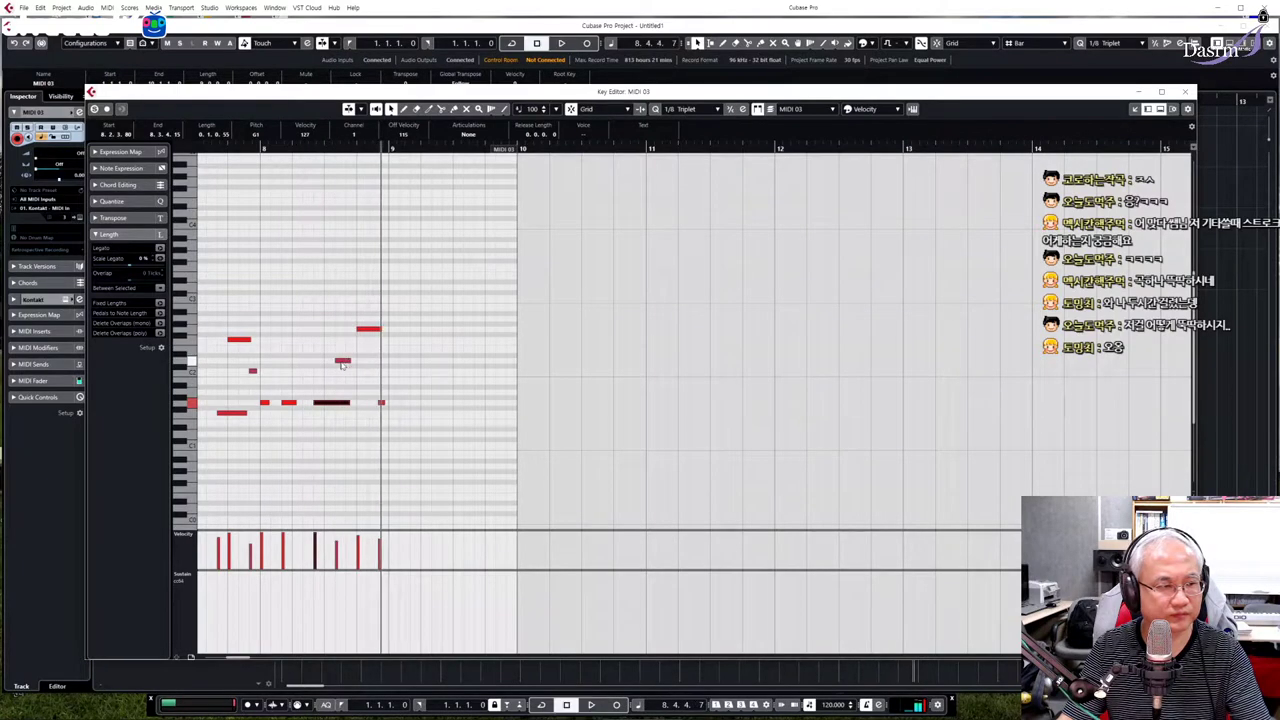
- Move the short D2 bass note in bar 8 to 8.3.3.80 and replay from bar 8
drag(344, 360, 359, 363)
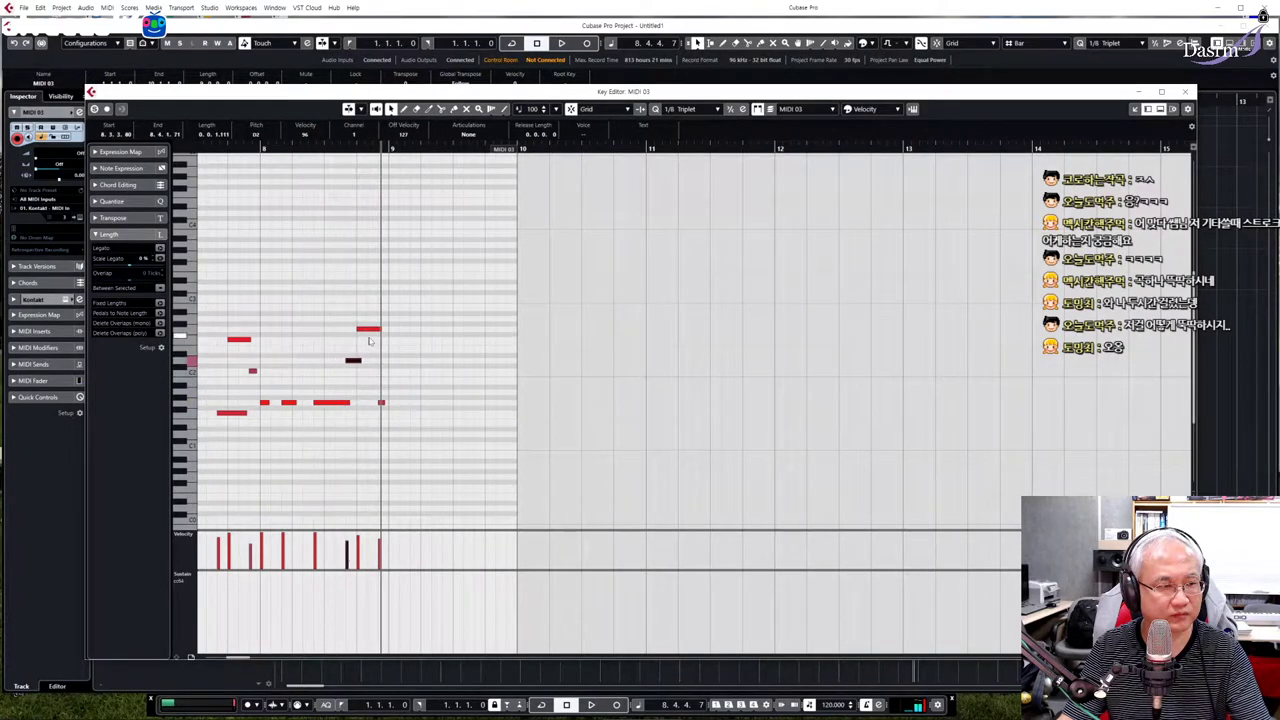
click(256, 148)
key(space)
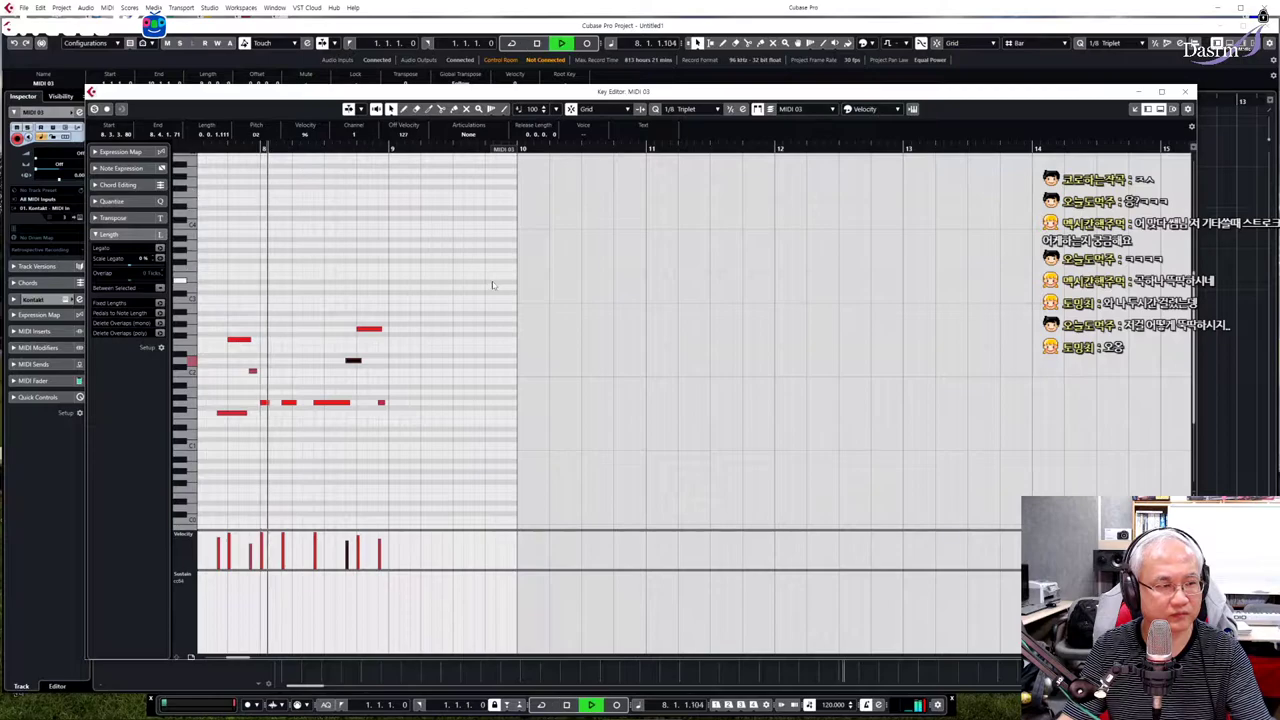
scroll(485, 305, left, 3)
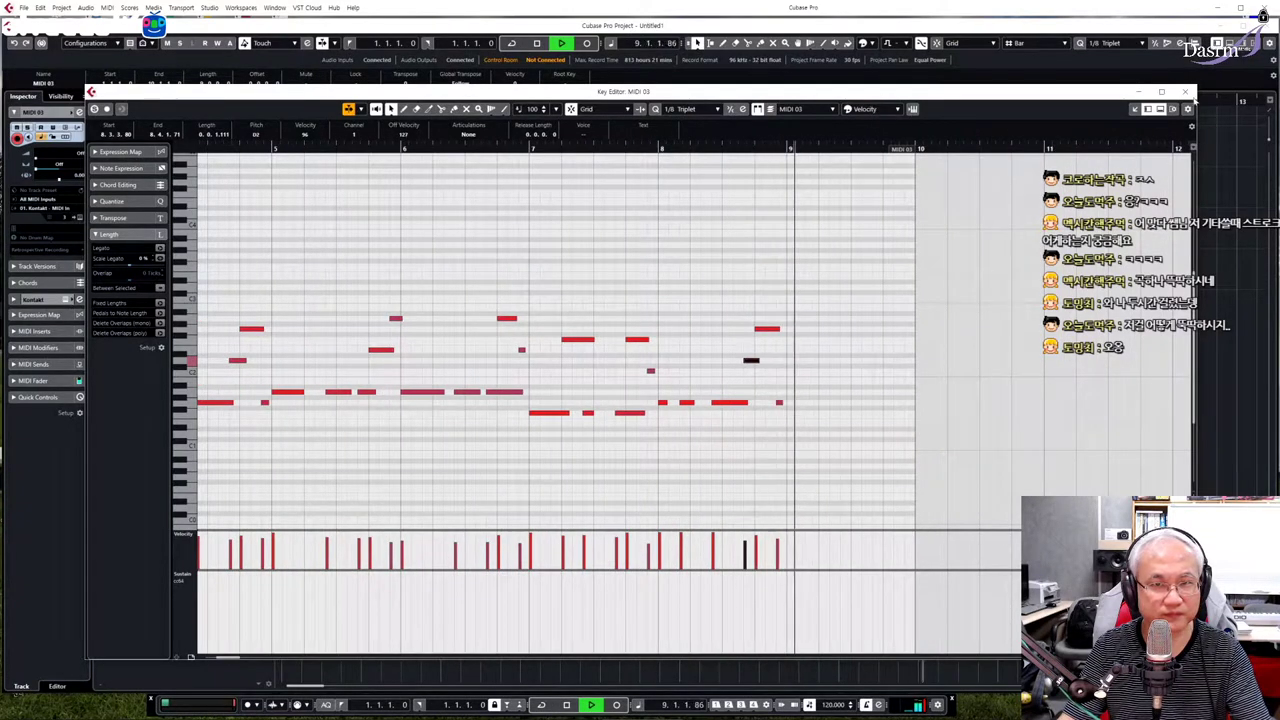
- Close the bass part and play the whole arrangement from bar 1 to the end of bar 8
key(Escape)
key(space)
key(h)
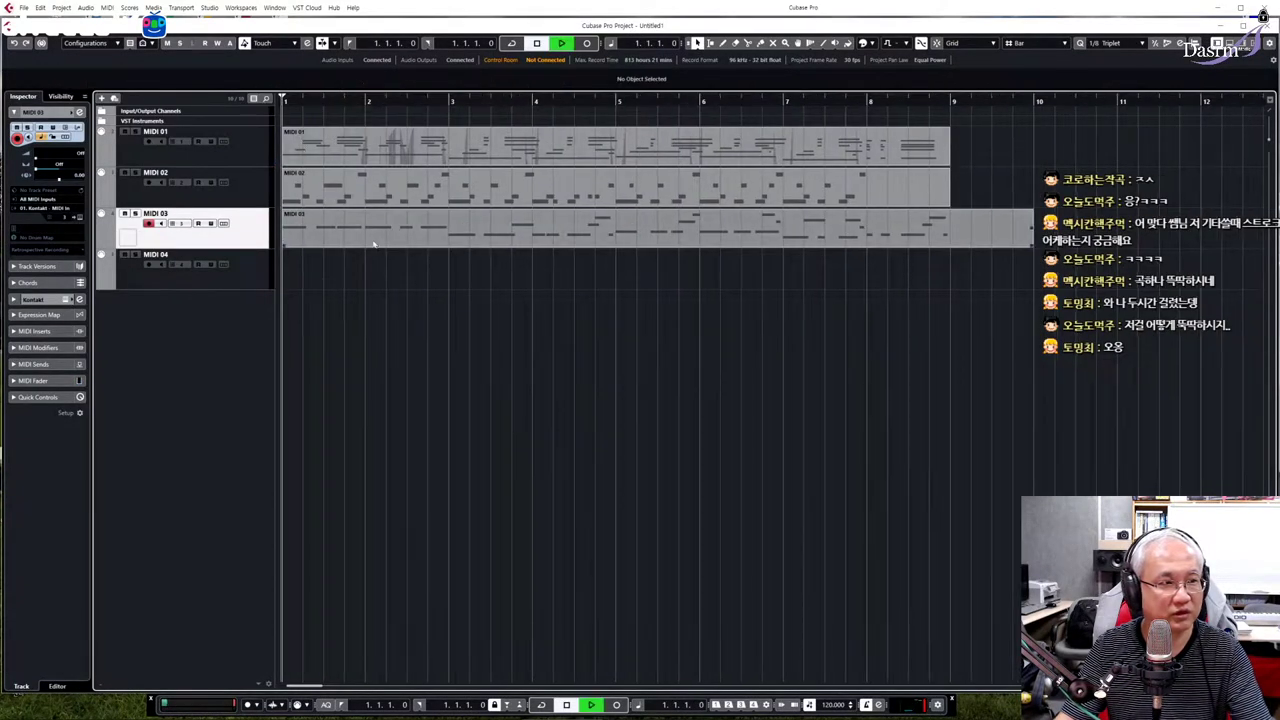
key(space)
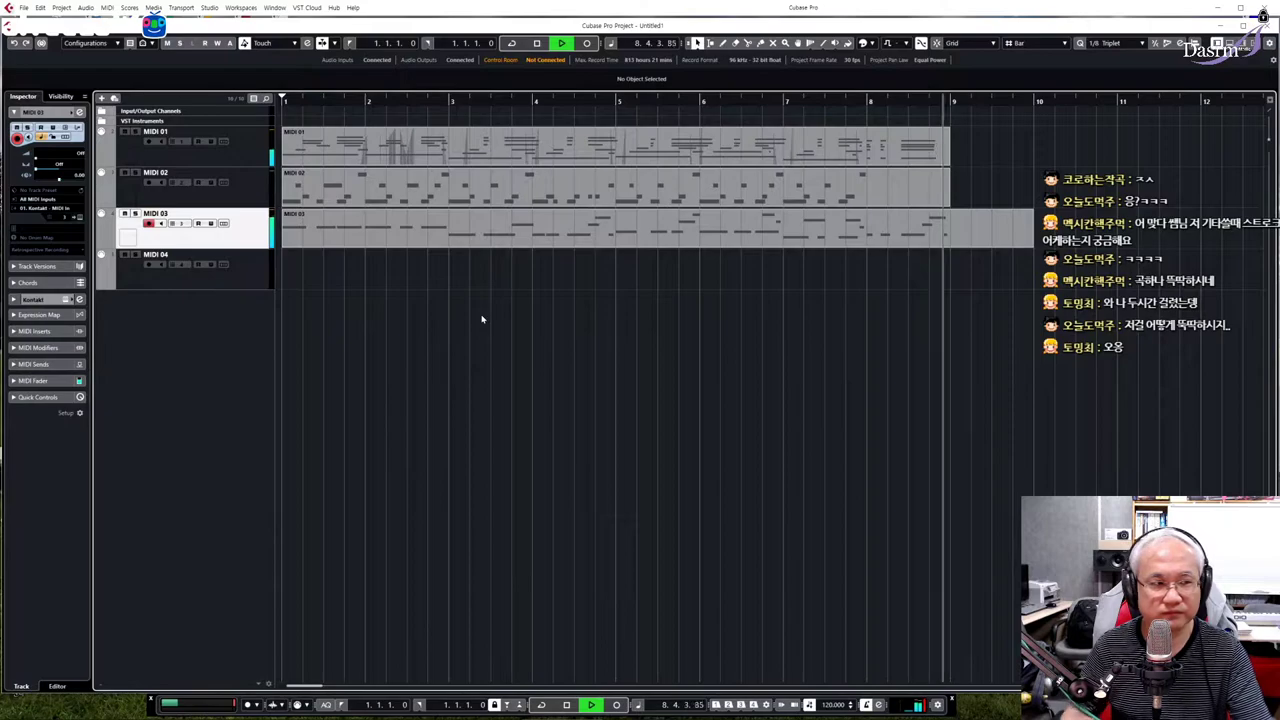
key(space)
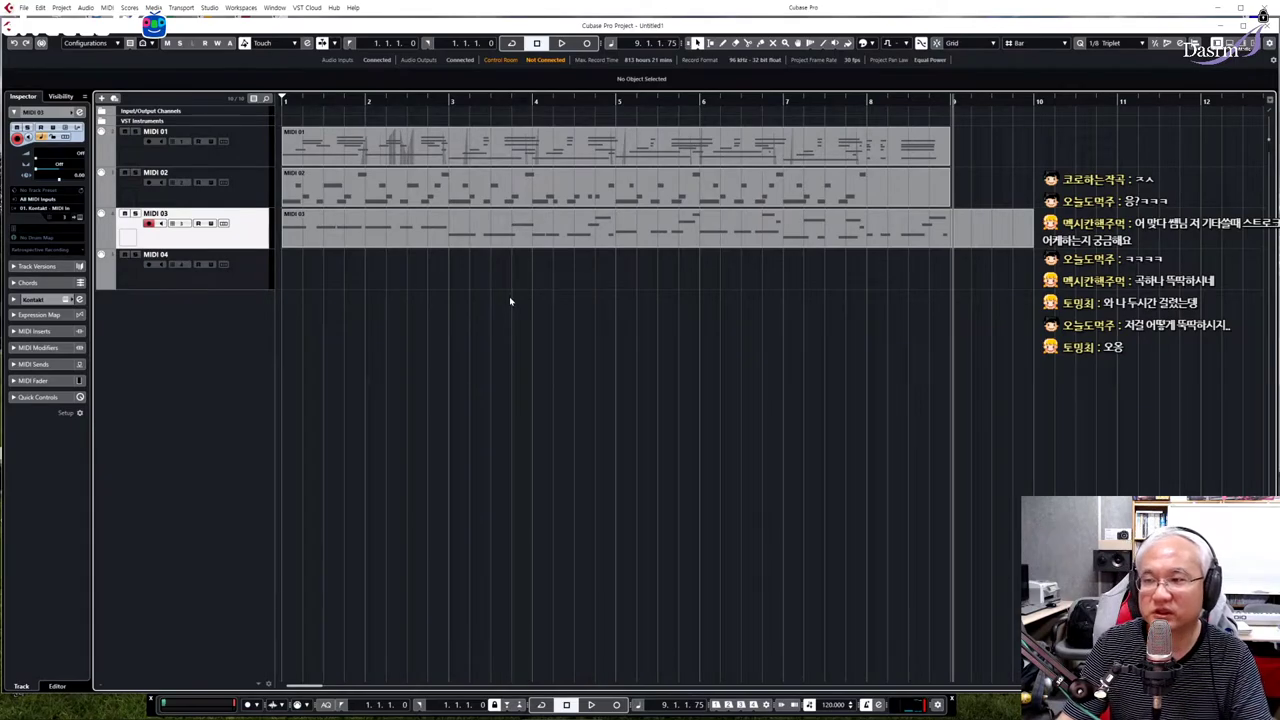
drag(1016, 284, 333, 122)
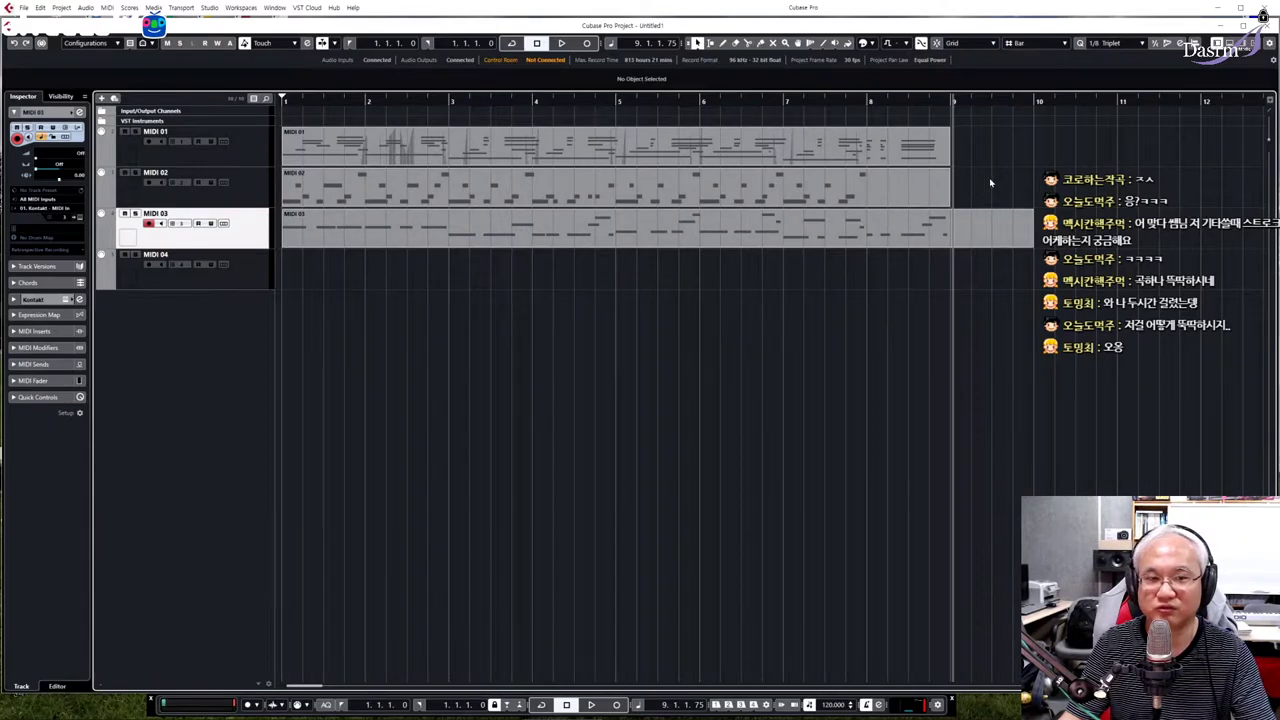
- Open the MIDI 02 drum part and set the 1/8 triplet quantize settings to randomize by 19 ticks
double_click(784, 187)
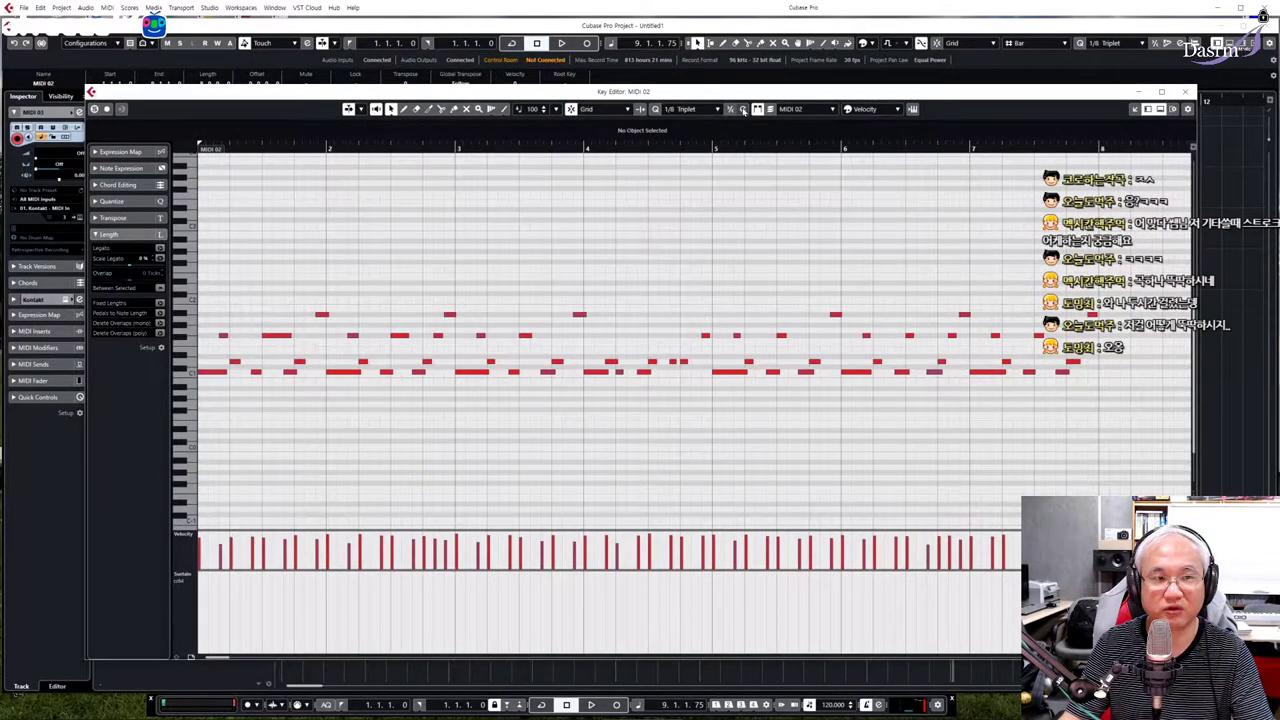
click(742, 109)
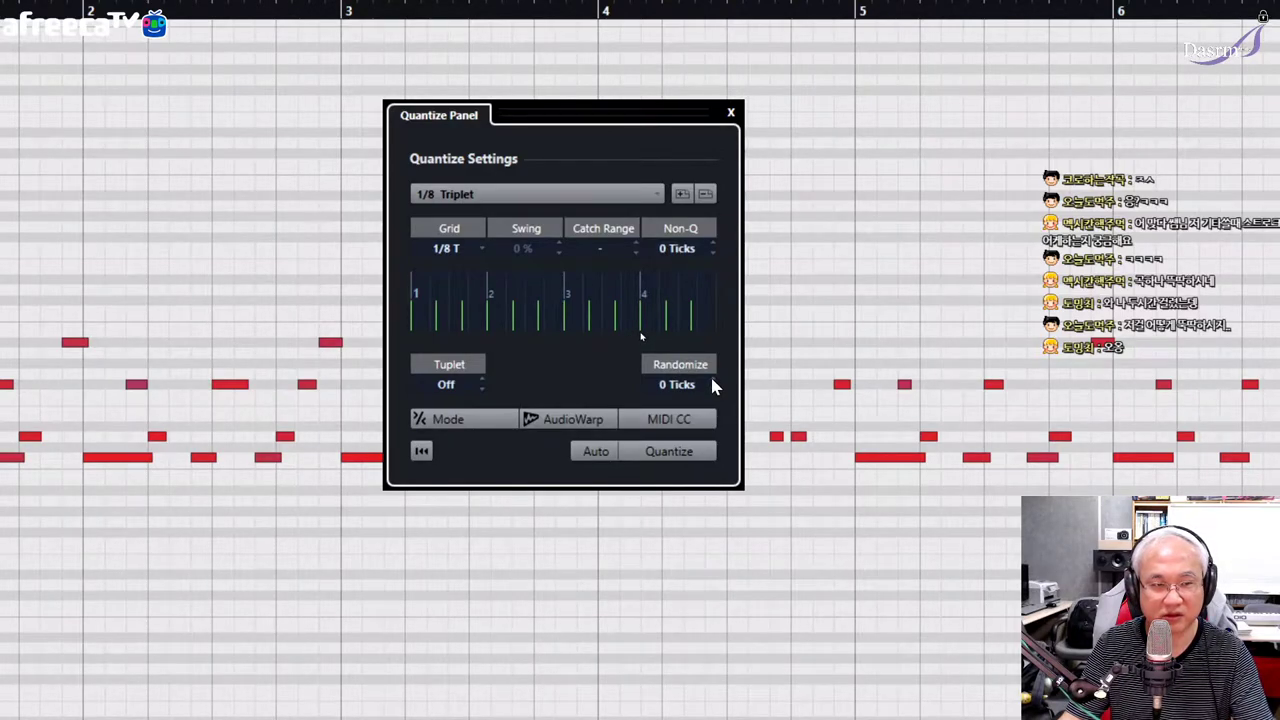
scroll(712, 384, up, 13)
scroll(714, 386, up, 8)
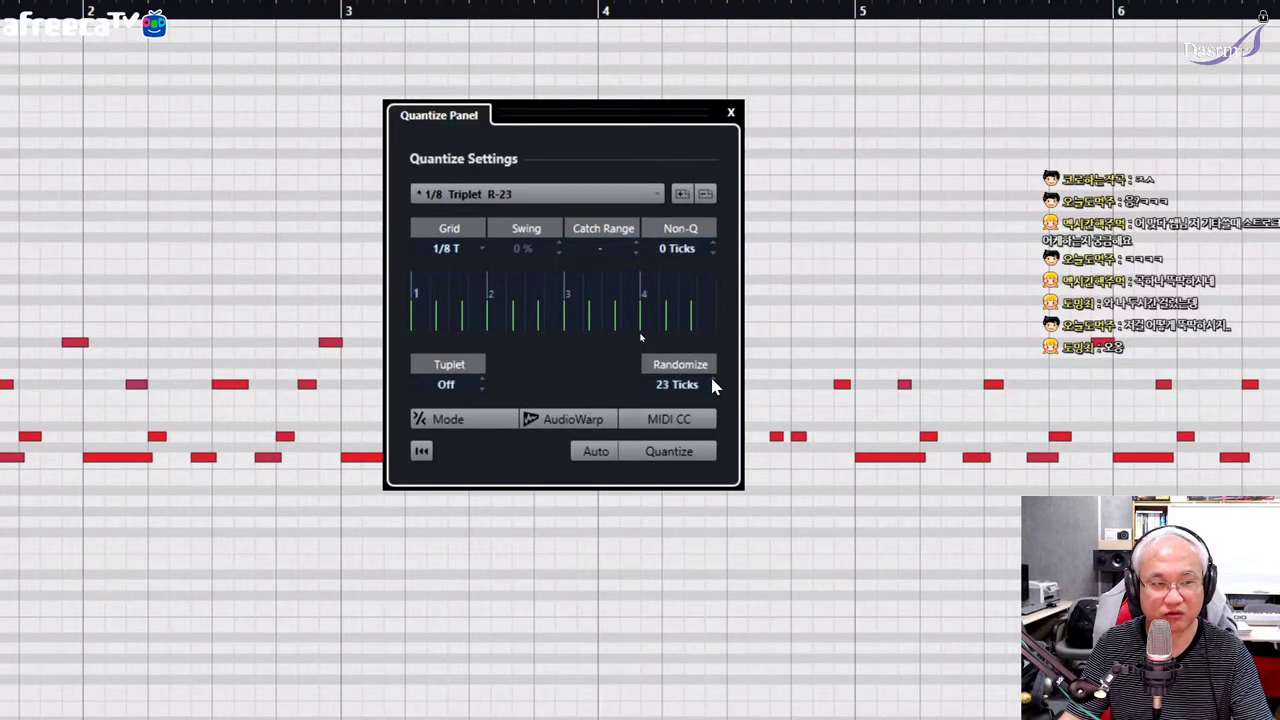
scroll(714, 396, down, 2)
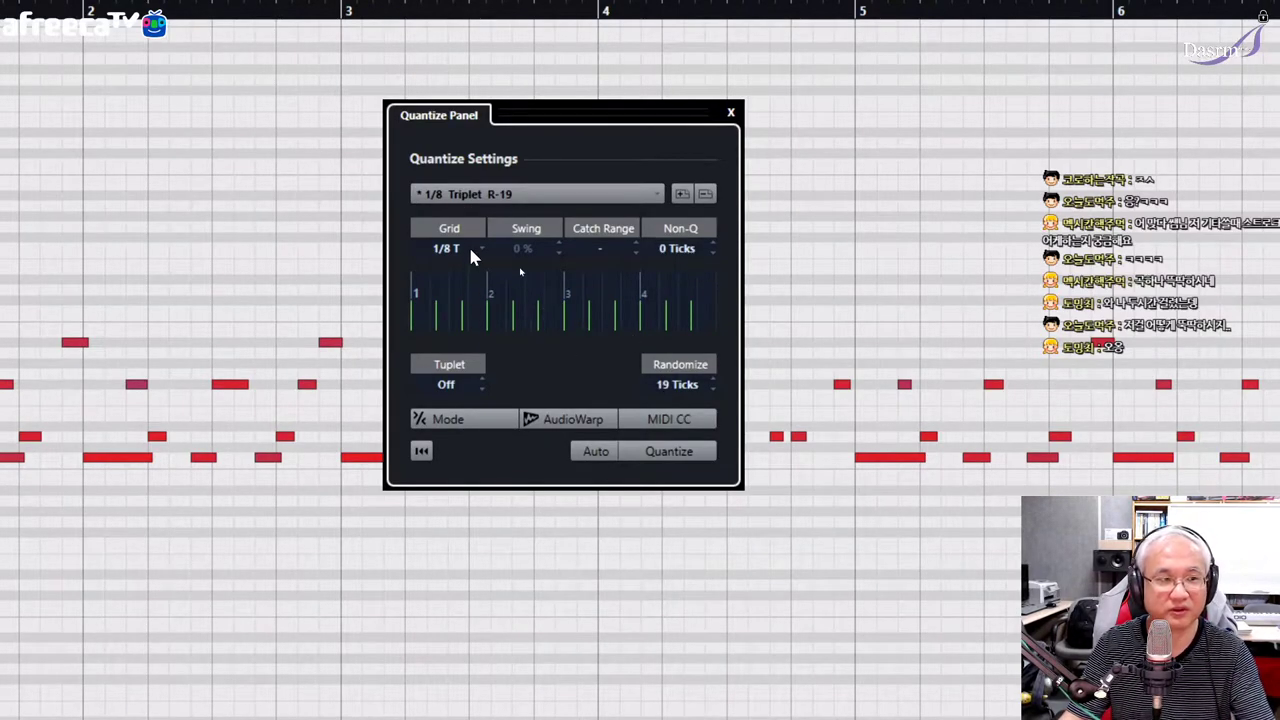
click(731, 113)
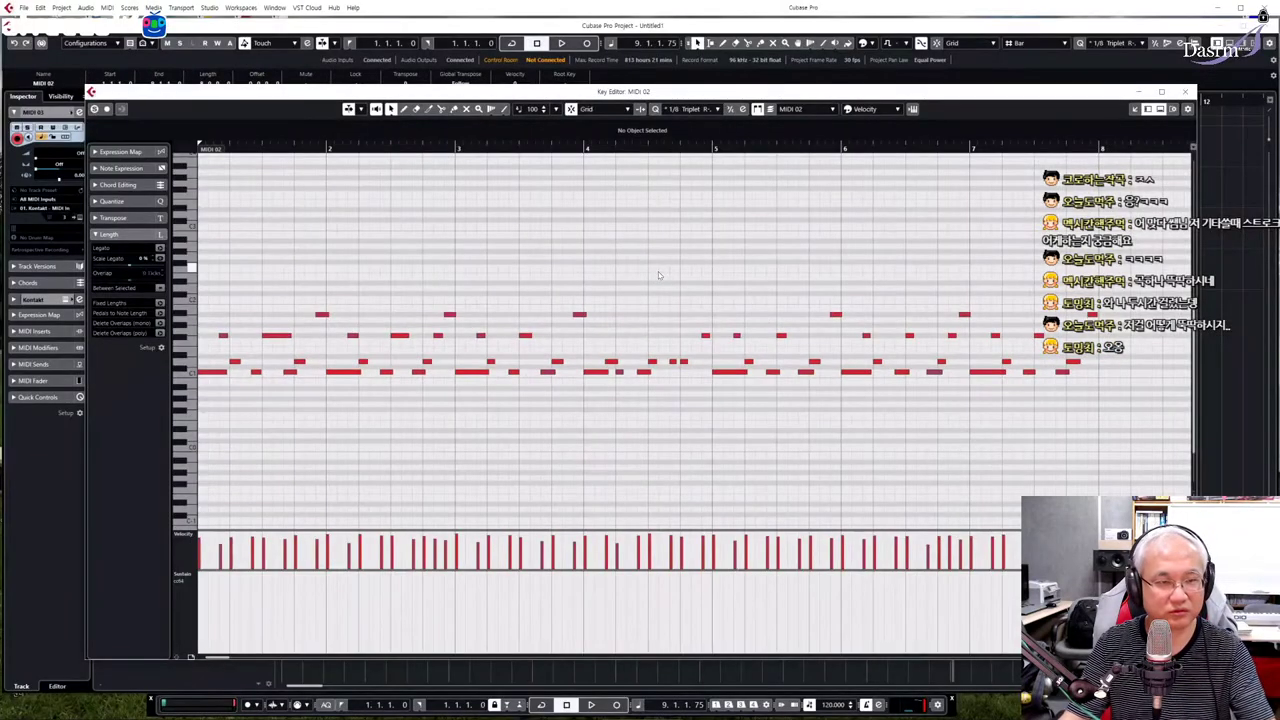
click(1185, 91)
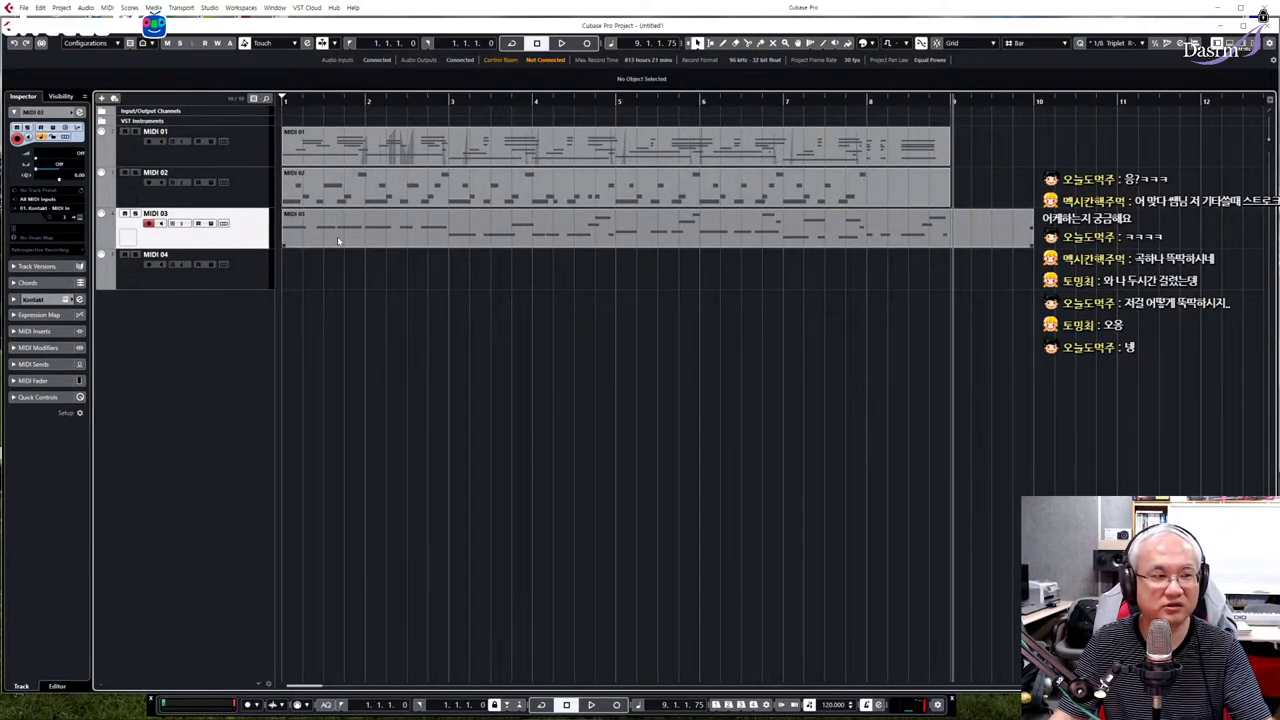
- Check the instruments loaded in Kontakt, and add one RealGuitar Classic instrument track routed to Stereo Out
click(80, 219)
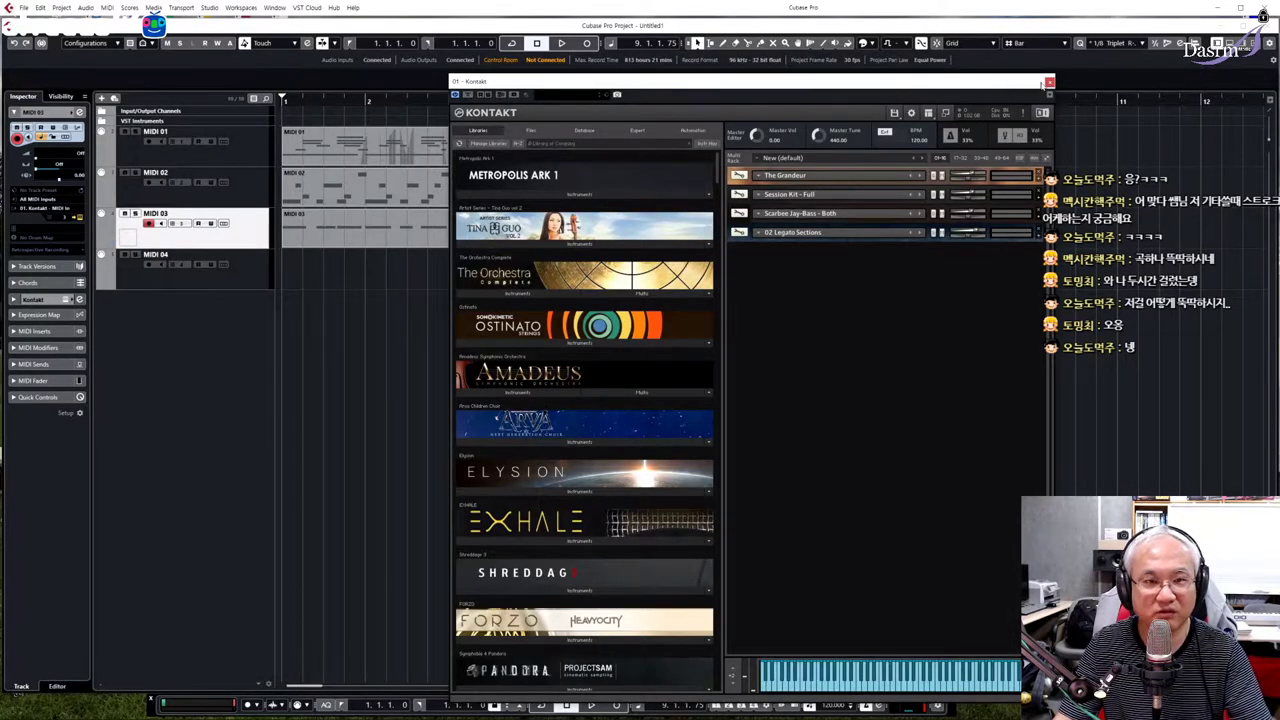
click(1047, 82)
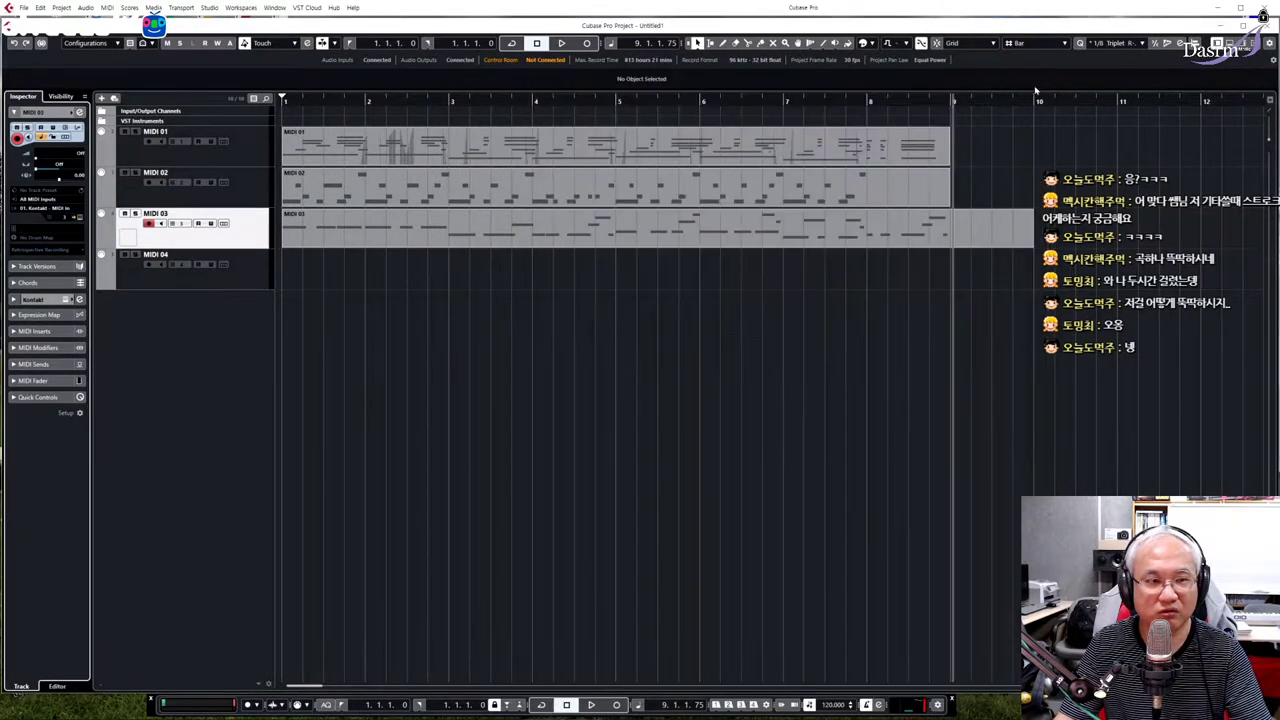
right_click(245, 304)
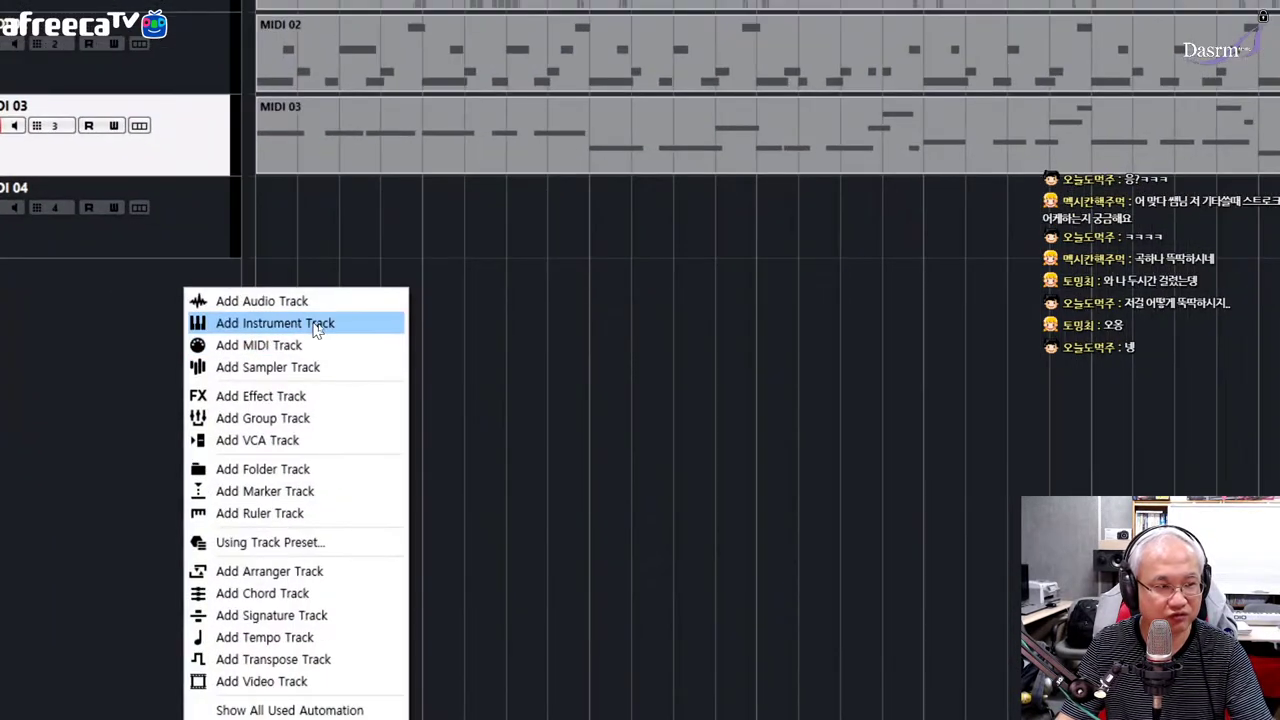
click(300, 322)
click(917, 268)
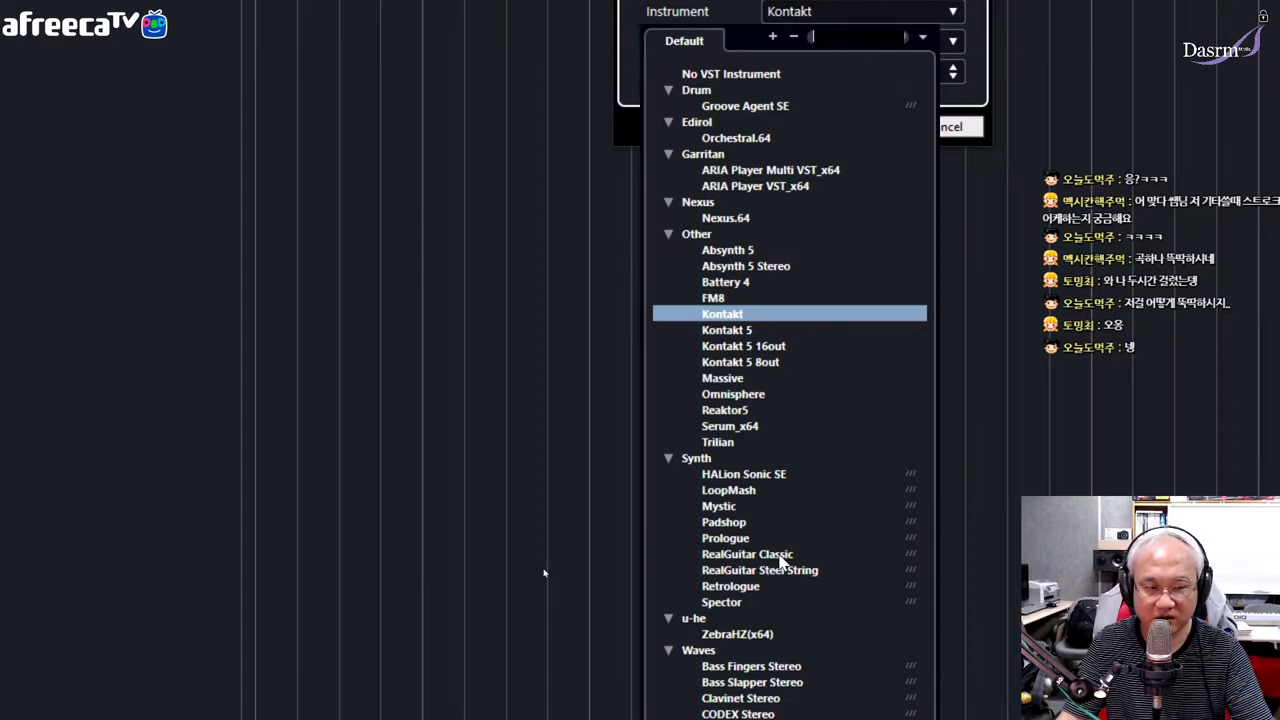
click(783, 557)
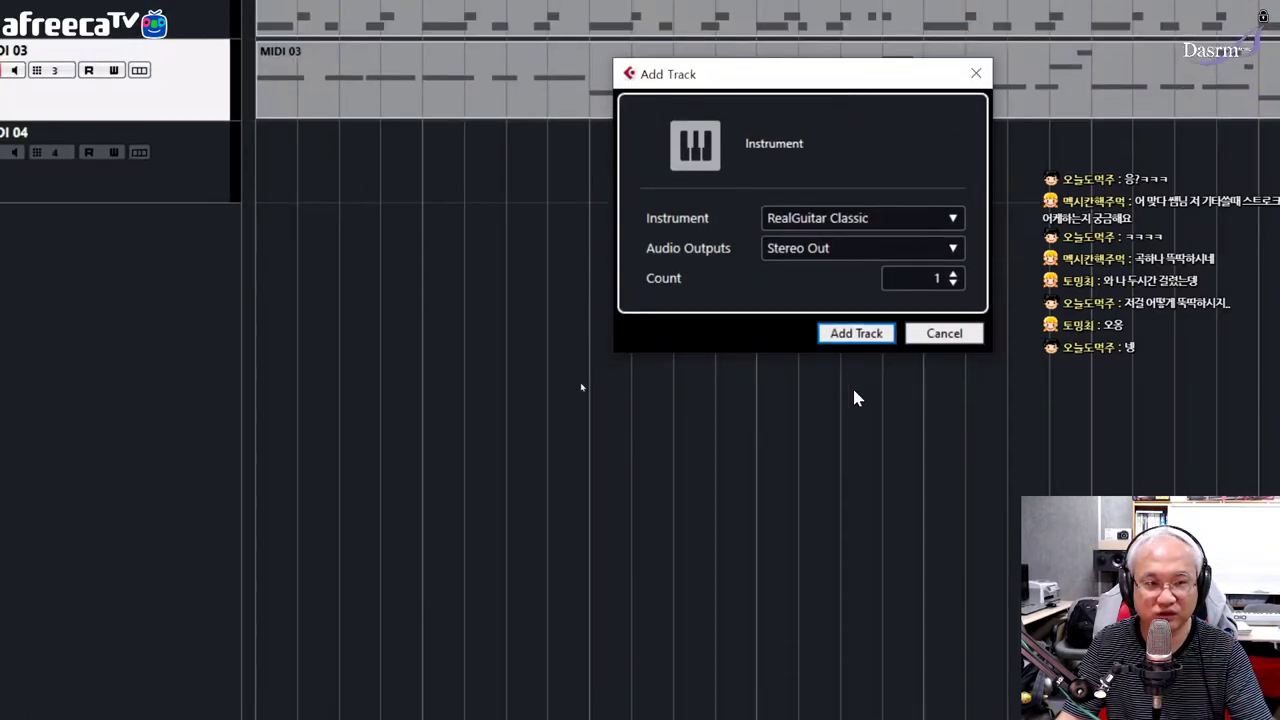
click(857, 334)
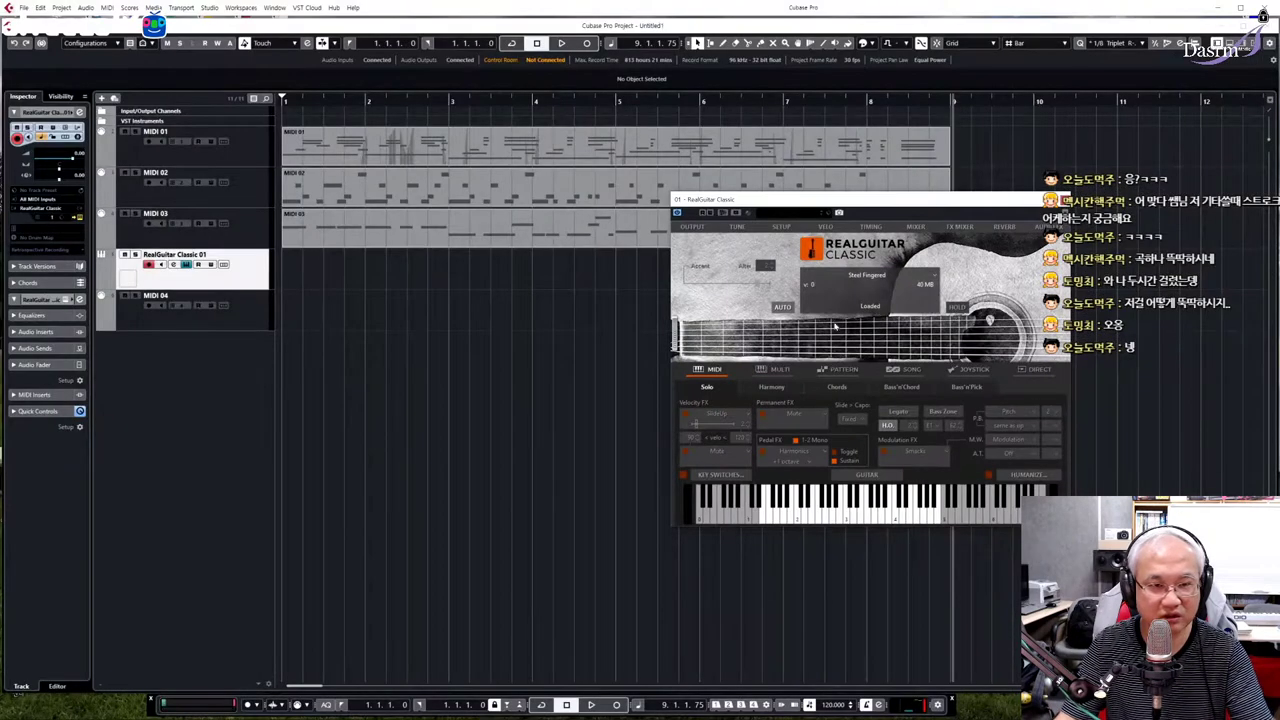
- Audition the Nylon Fingered guitar in RealGuitar Classic, and load the Steel Stereo (290MB) guitar for the track
drag(884, 218, 727, 178)
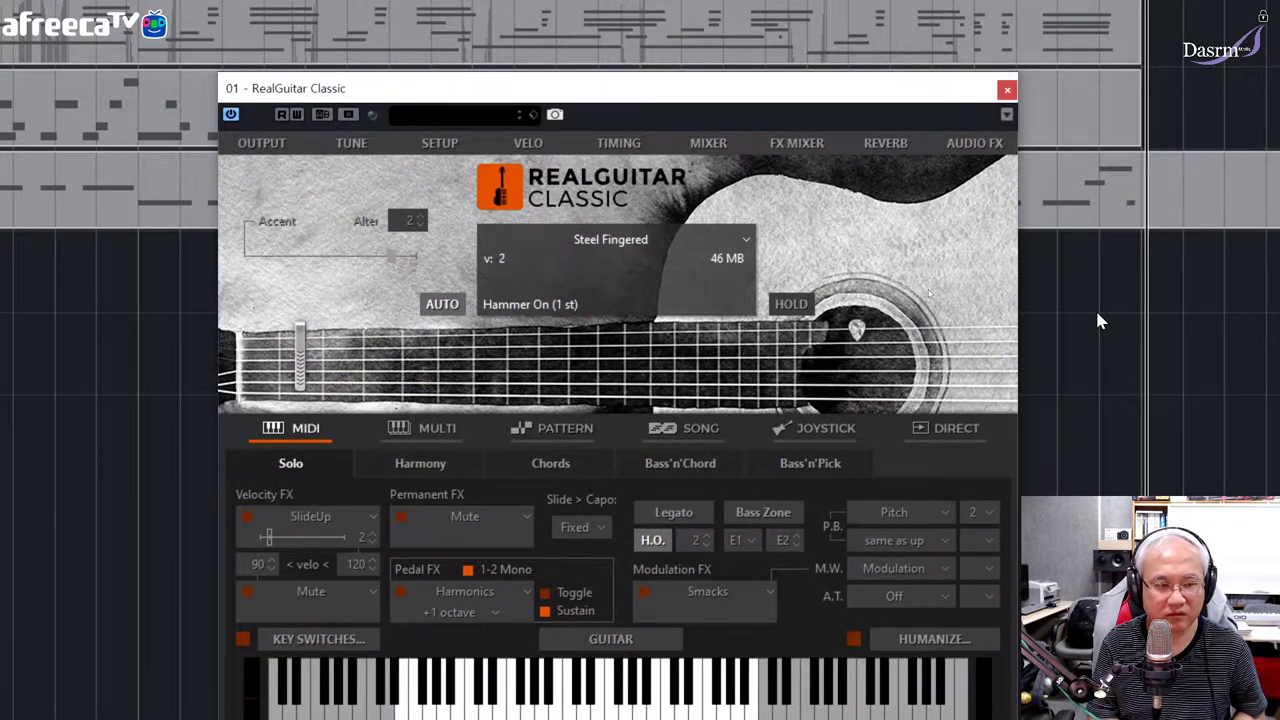
click(645, 242)
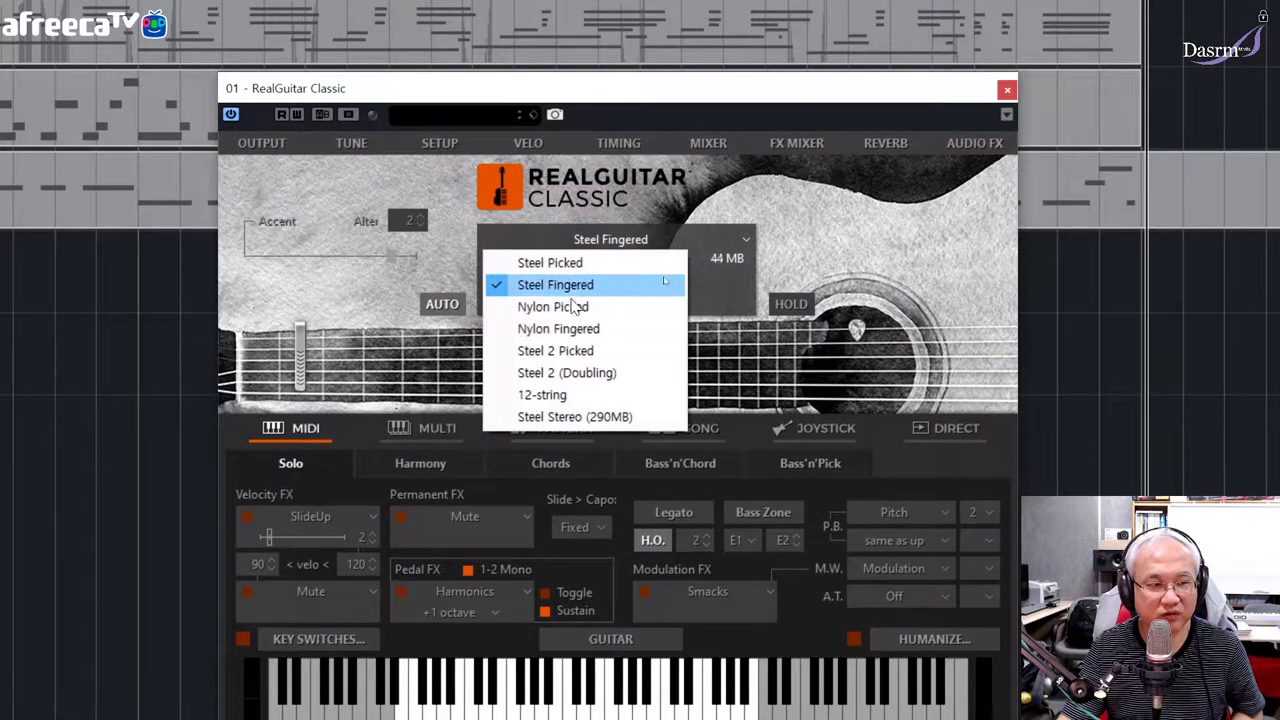
click(668, 329)
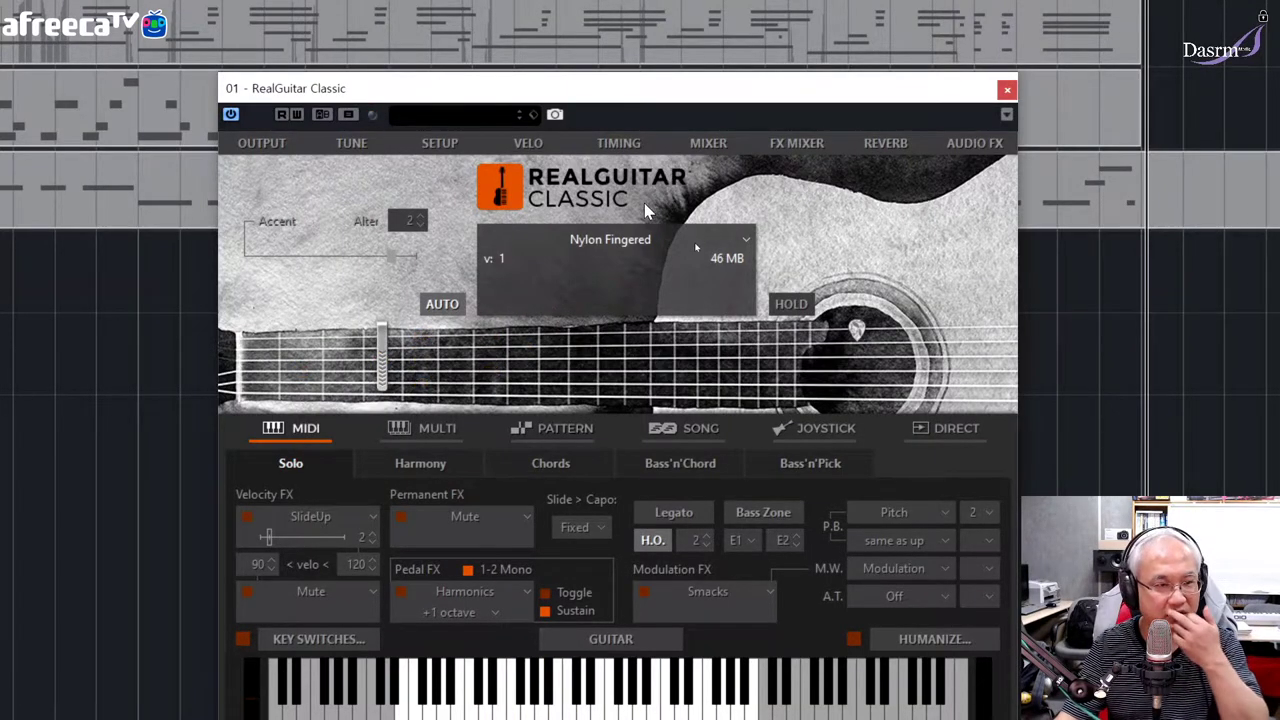
click(627, 245)
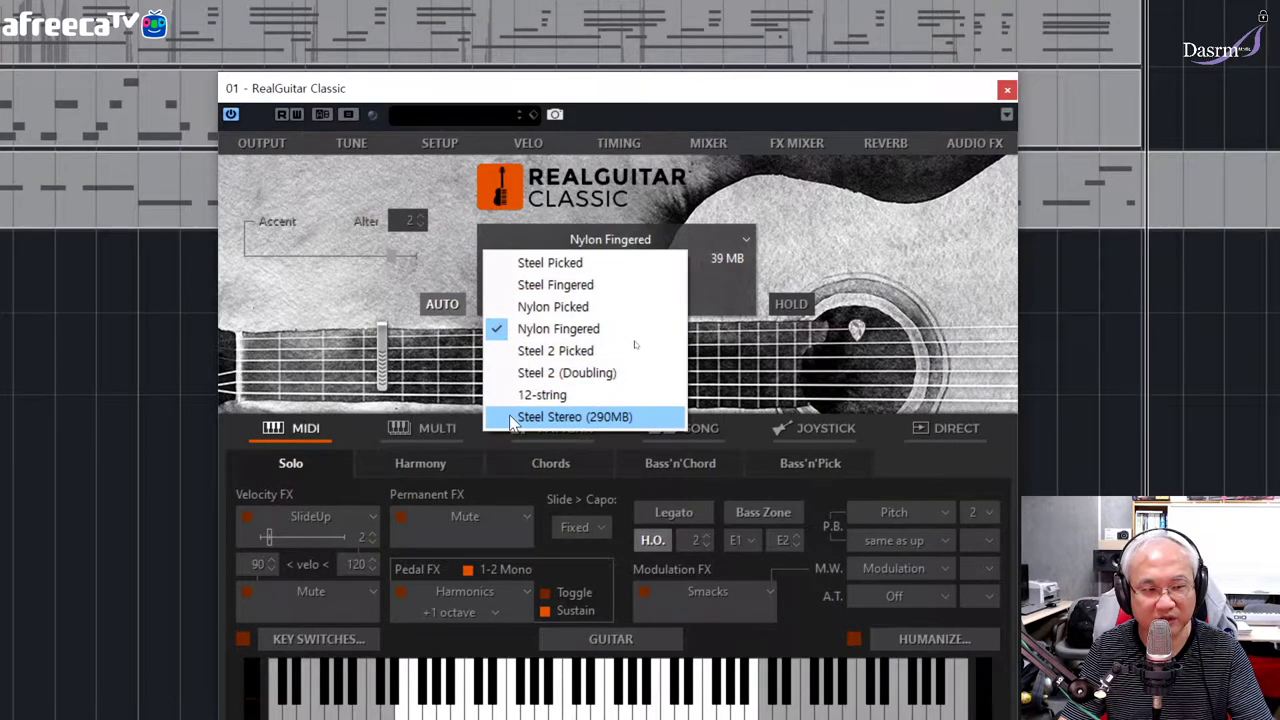
click(582, 418)
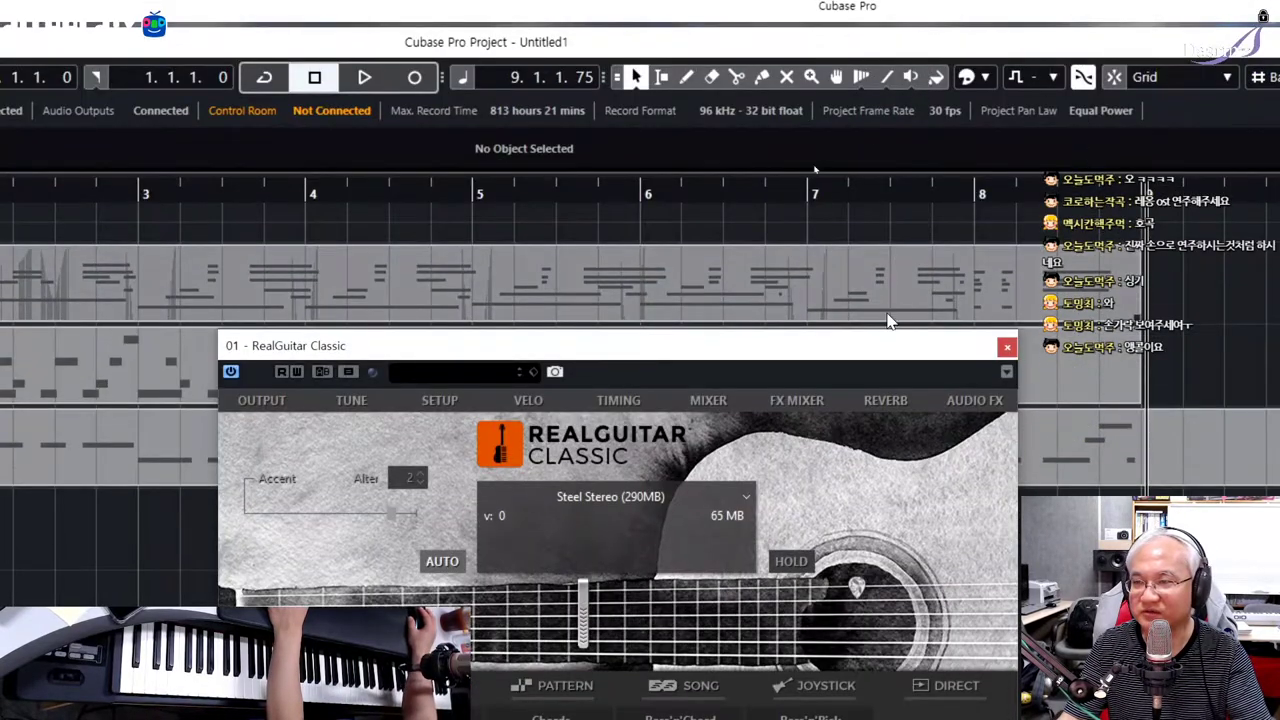
drag(757, 357, 768, 208)
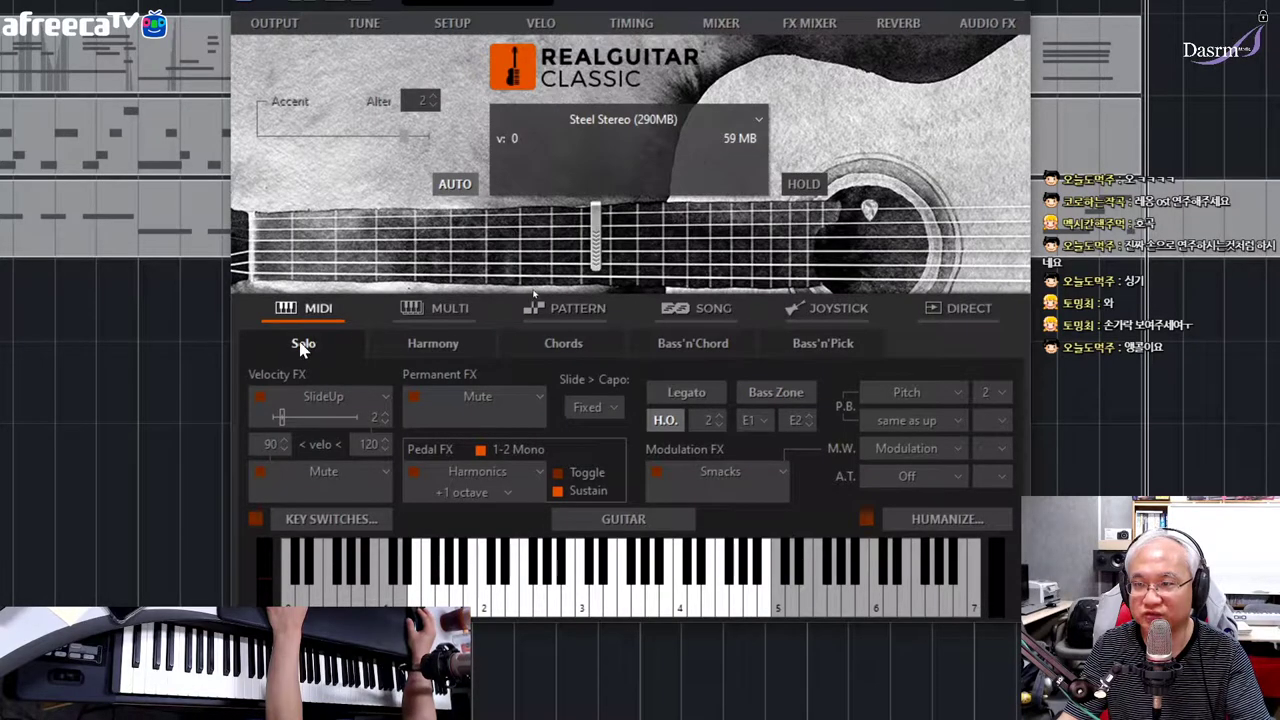
- Play the steel guitar in Chords mode, and open the pattern library for chord patterns
click(564, 343)
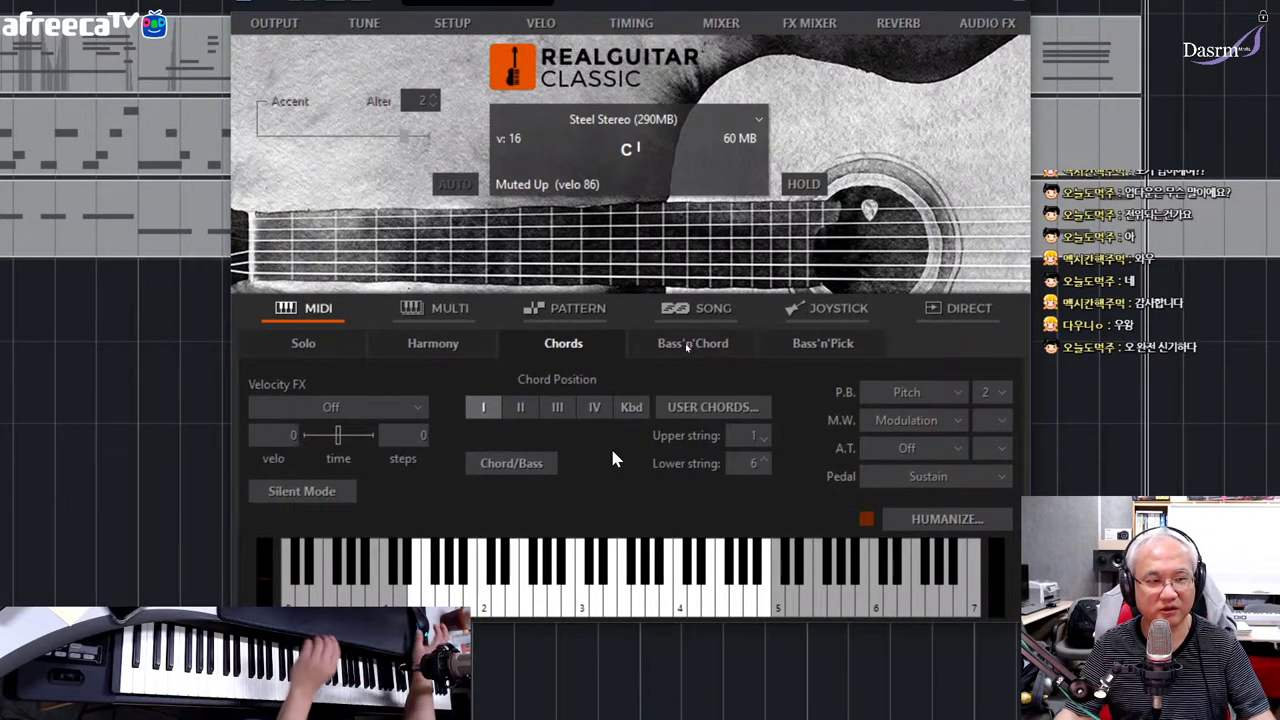
click(574, 304)
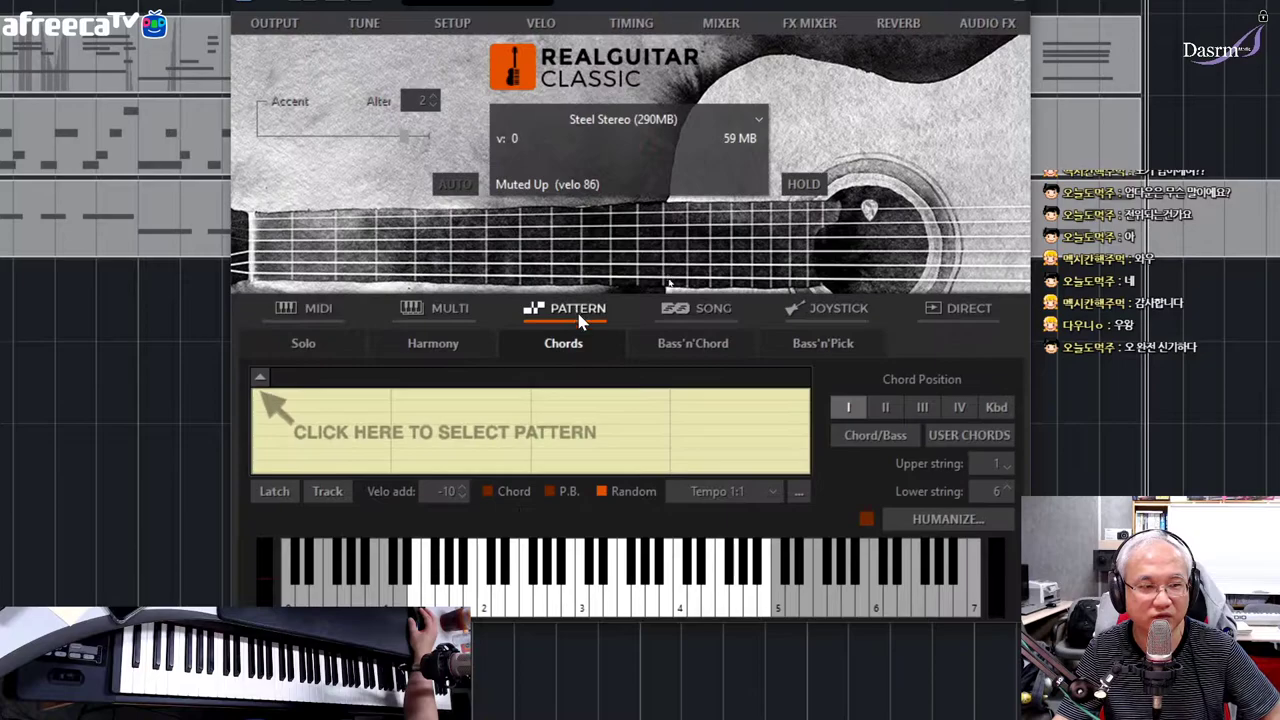
click(259, 379)
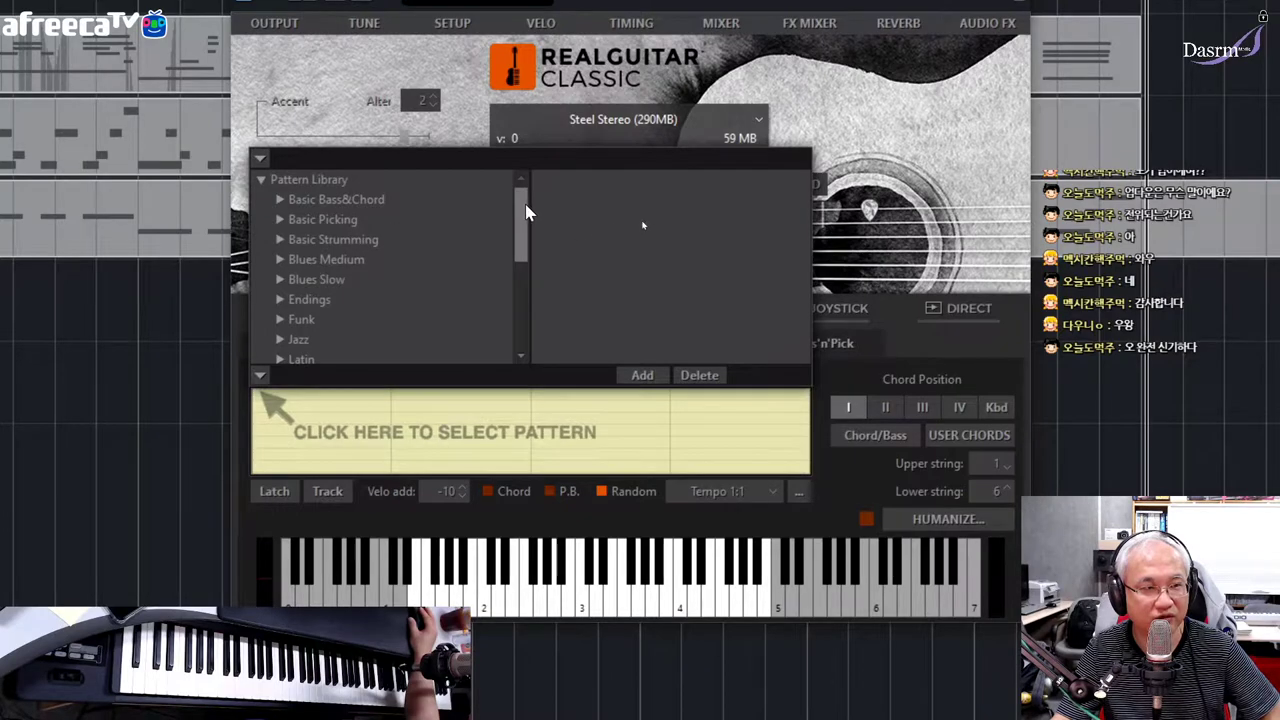
- Compare the Funk pattern sets, load the S20 Funk3 pattern from Funk3 S 16th 90-120, and close RealGuitar Classic
mouse_move(521, 207)
mouse_down()
mouse_move(521, 275)
mouse_move(519, 232)
mouse_up()
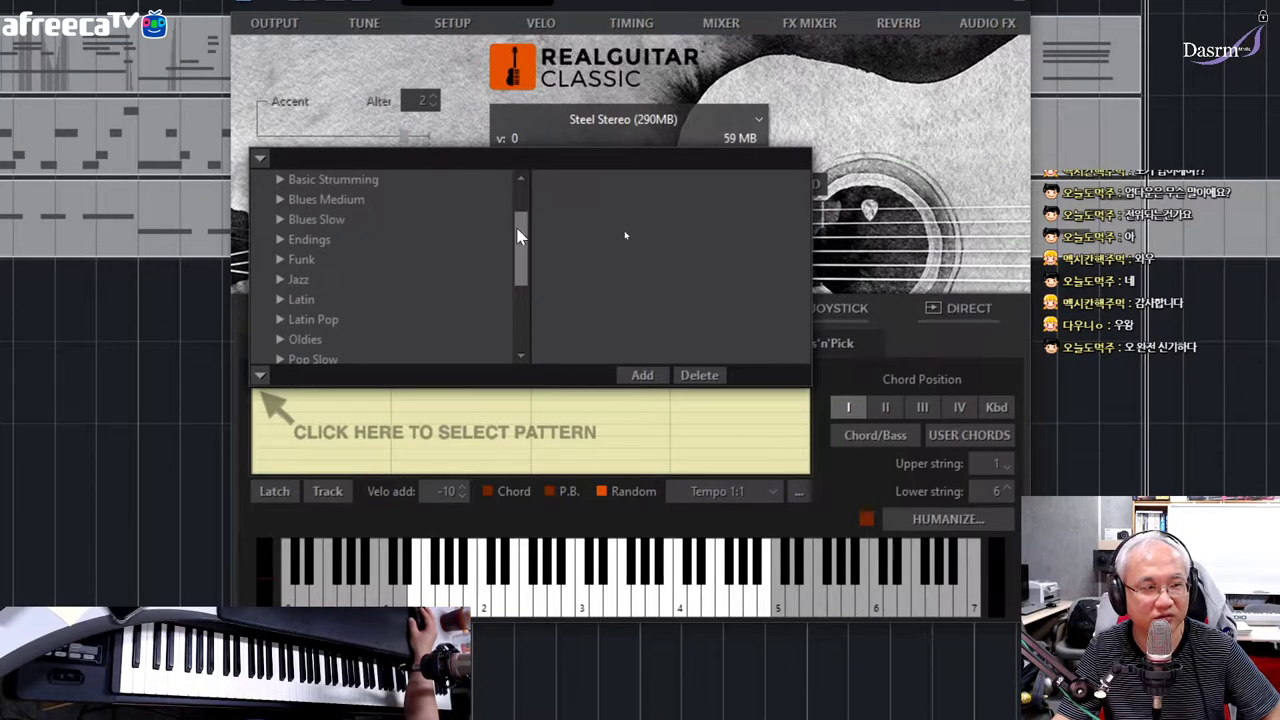
mouse_move(521, 240)
mouse_down()
mouse_move(523, 220)
mouse_move(519, 302)
mouse_move(515, 240)
mouse_up()
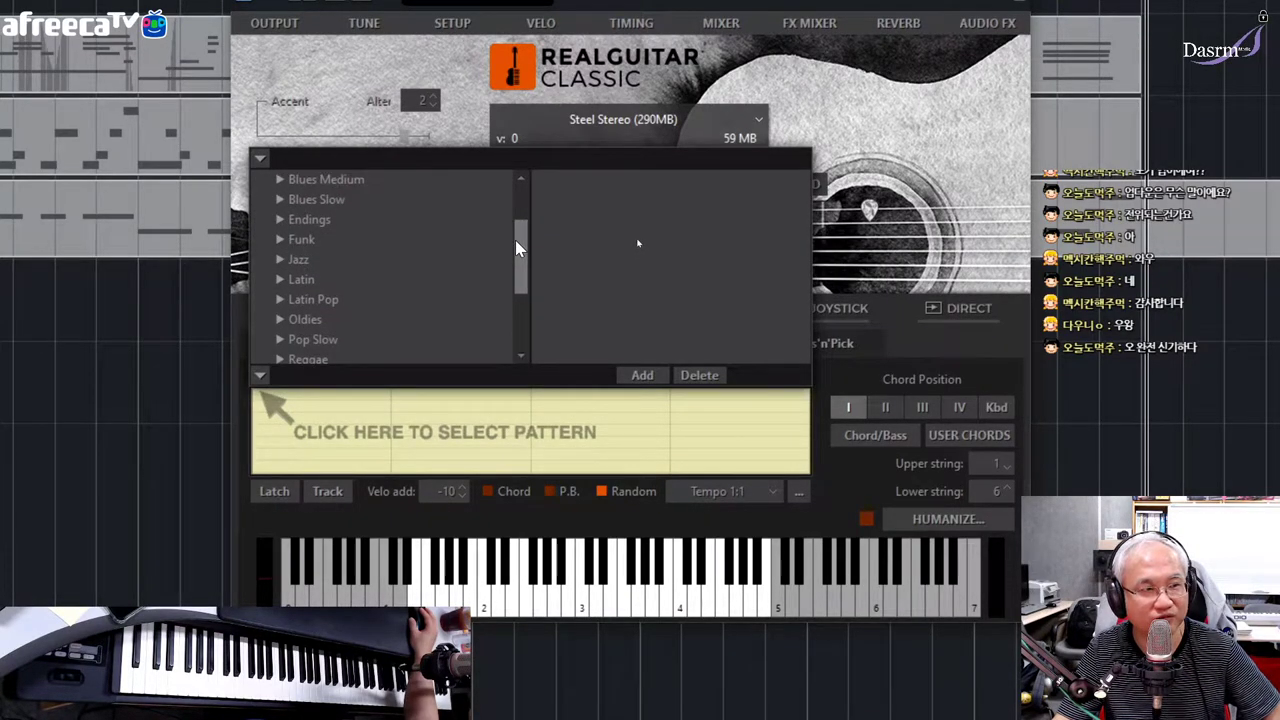
click(302, 241)
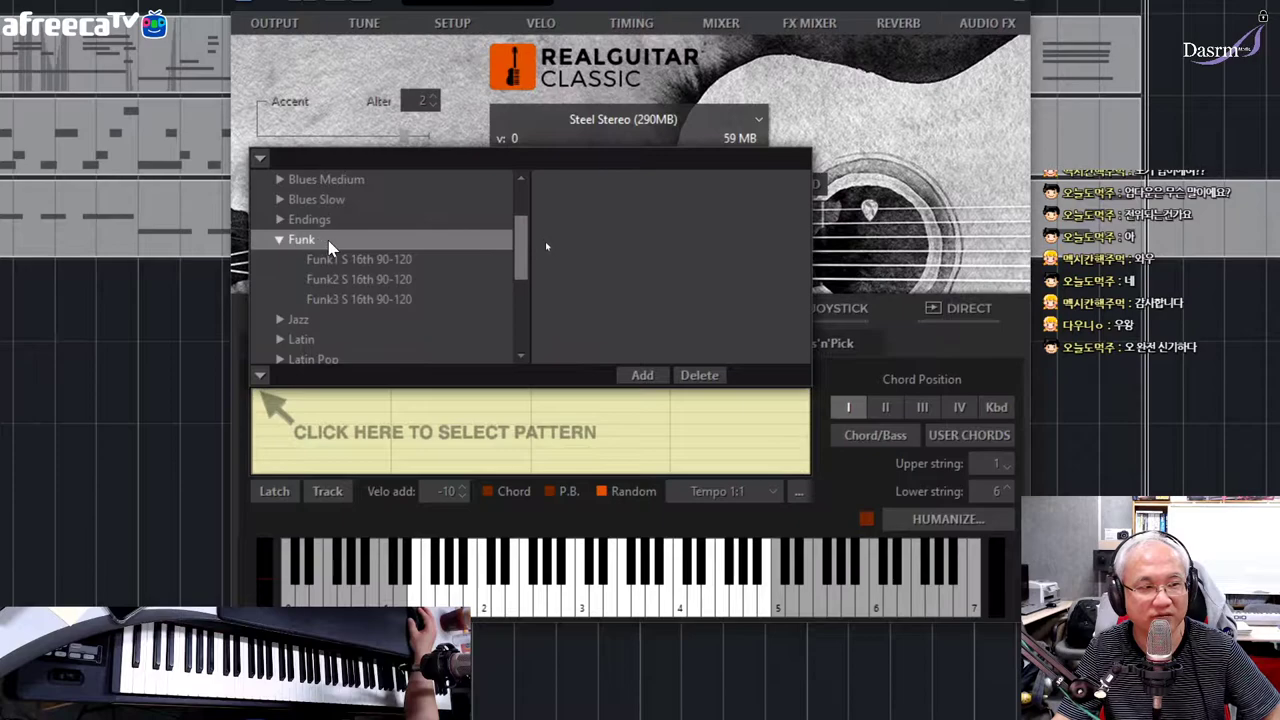
click(390, 305)
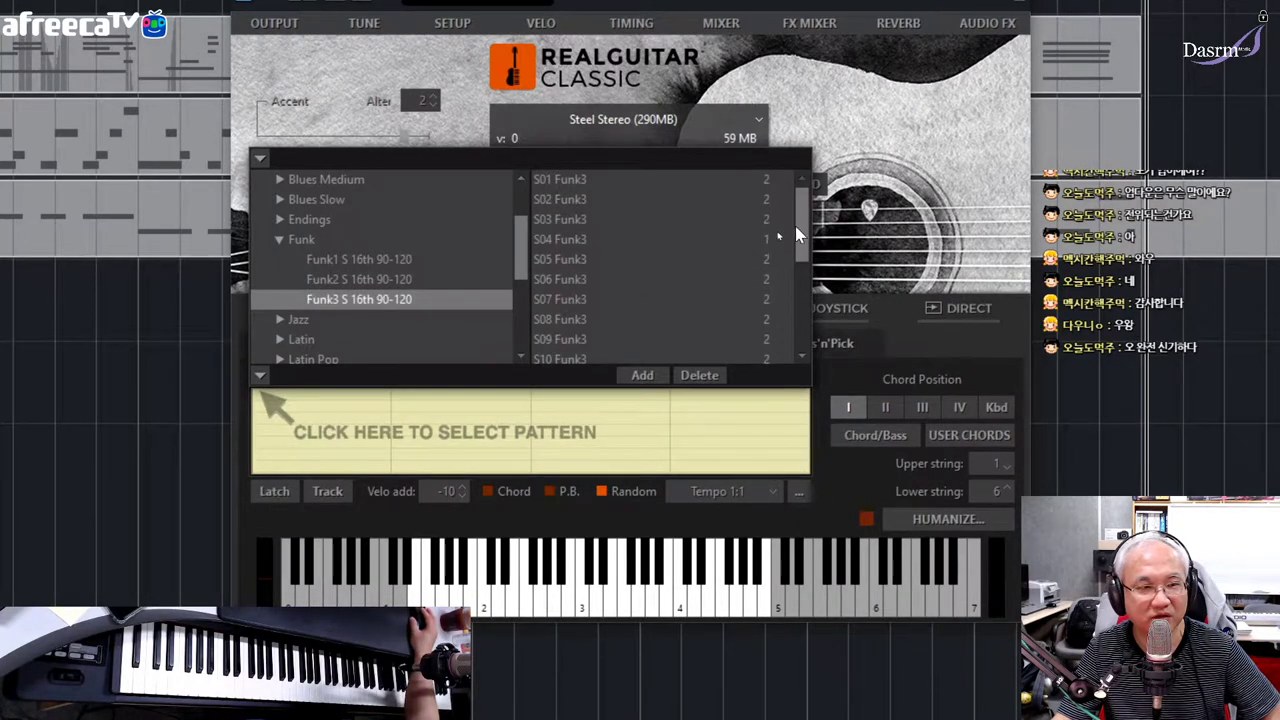
click(385, 279)
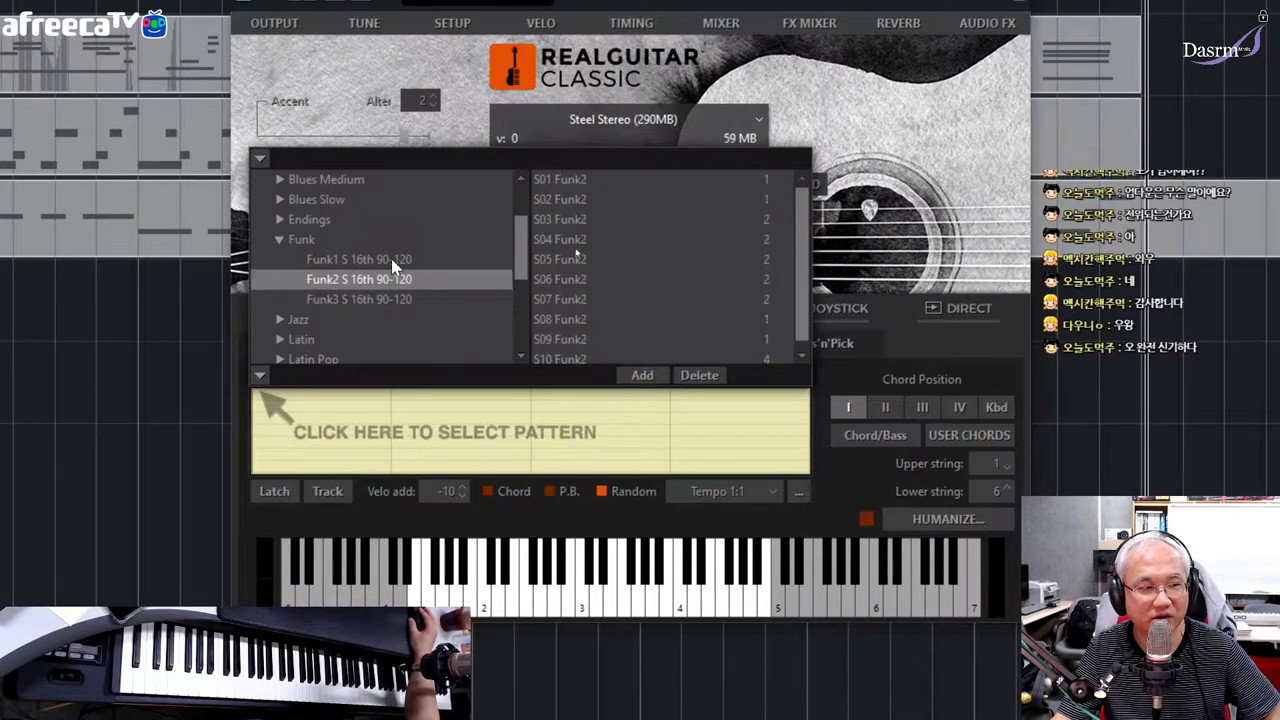
click(395, 262)
click(393, 302)
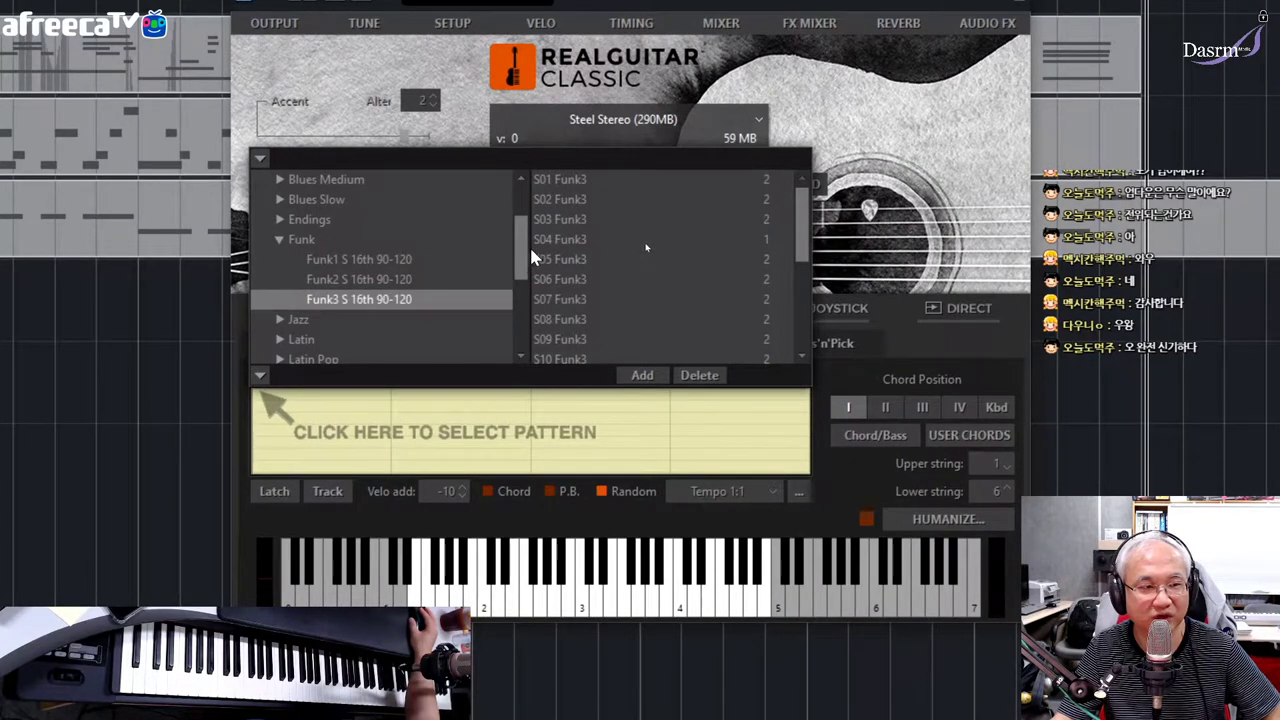
scroll(799, 246, down, 3)
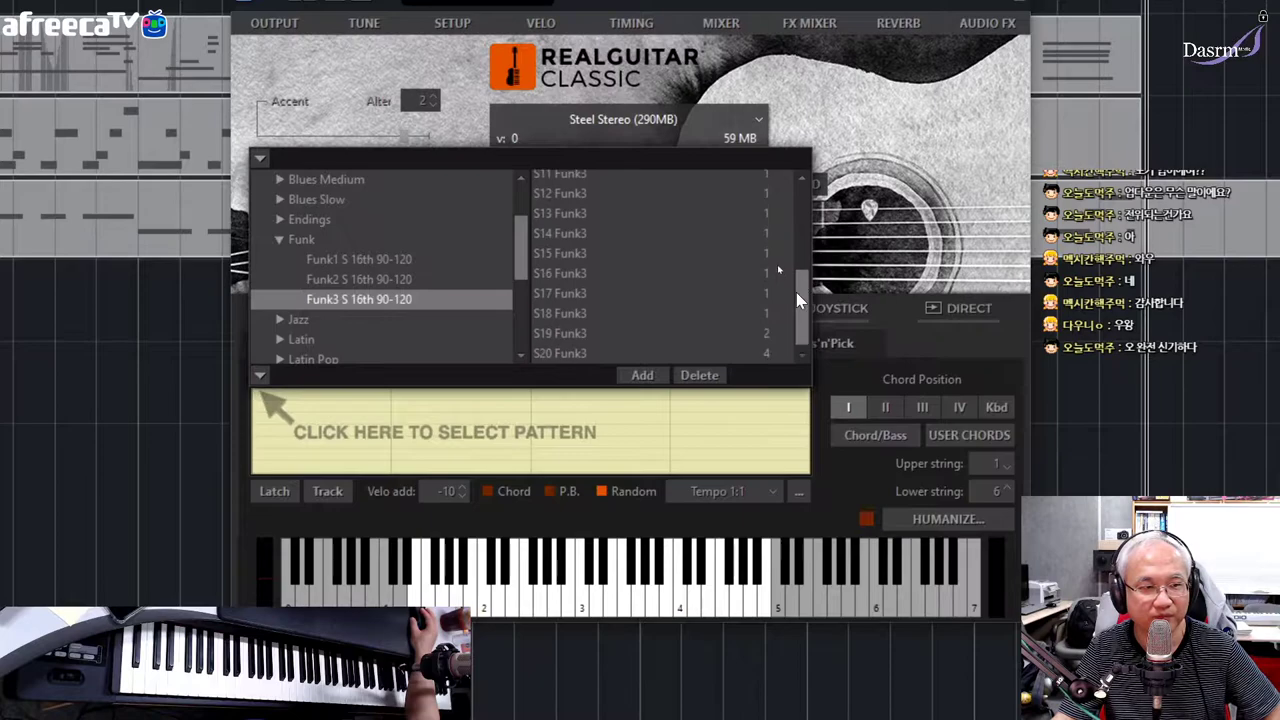
drag(796, 279, 794, 325)
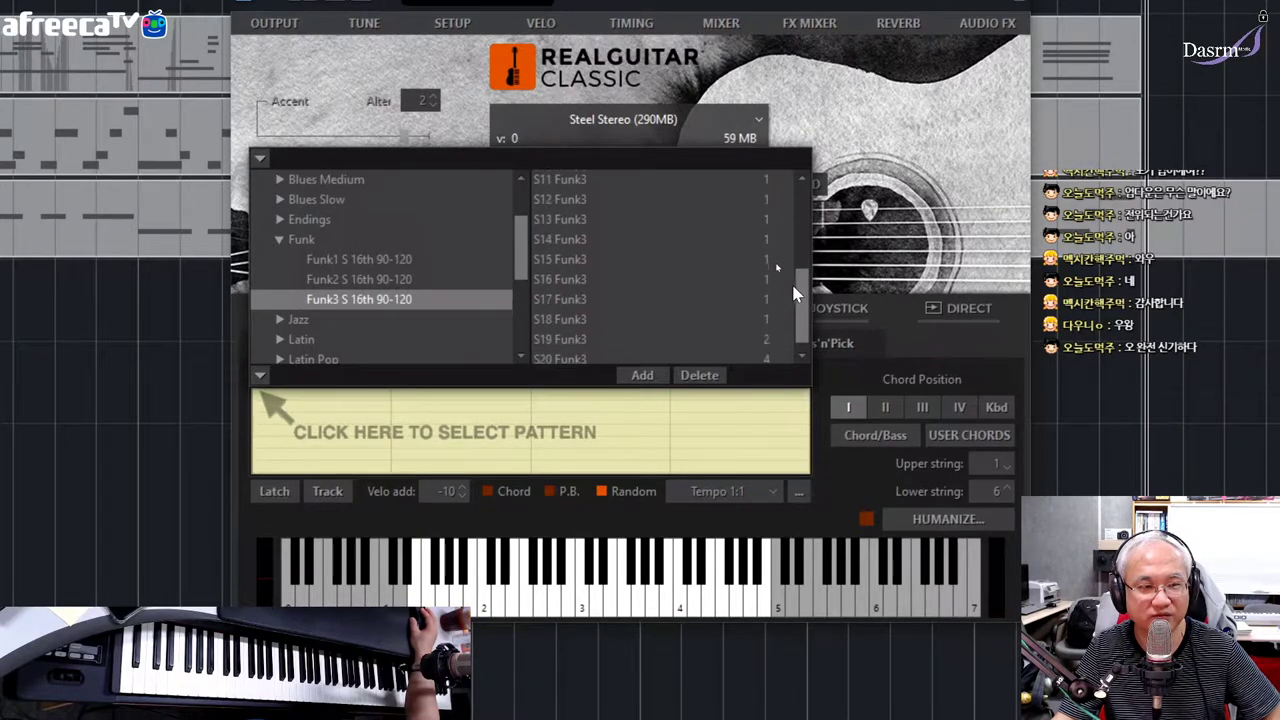
click(578, 358)
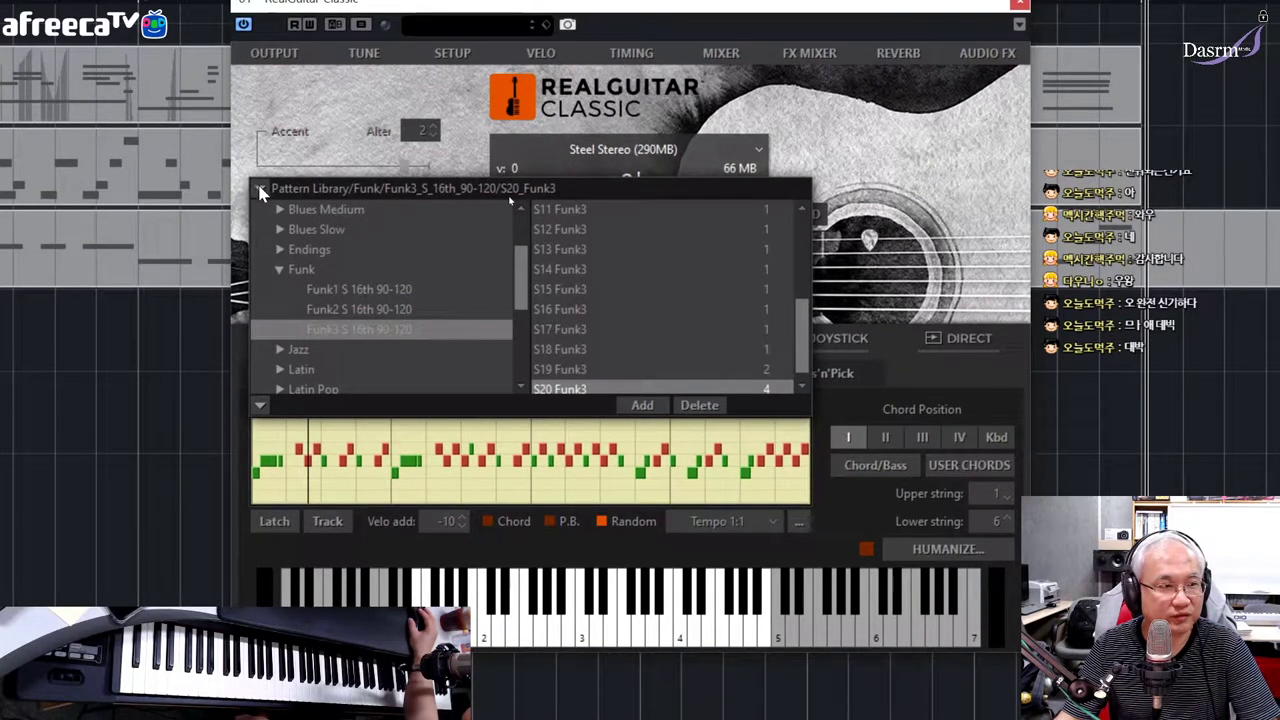
click(259, 166)
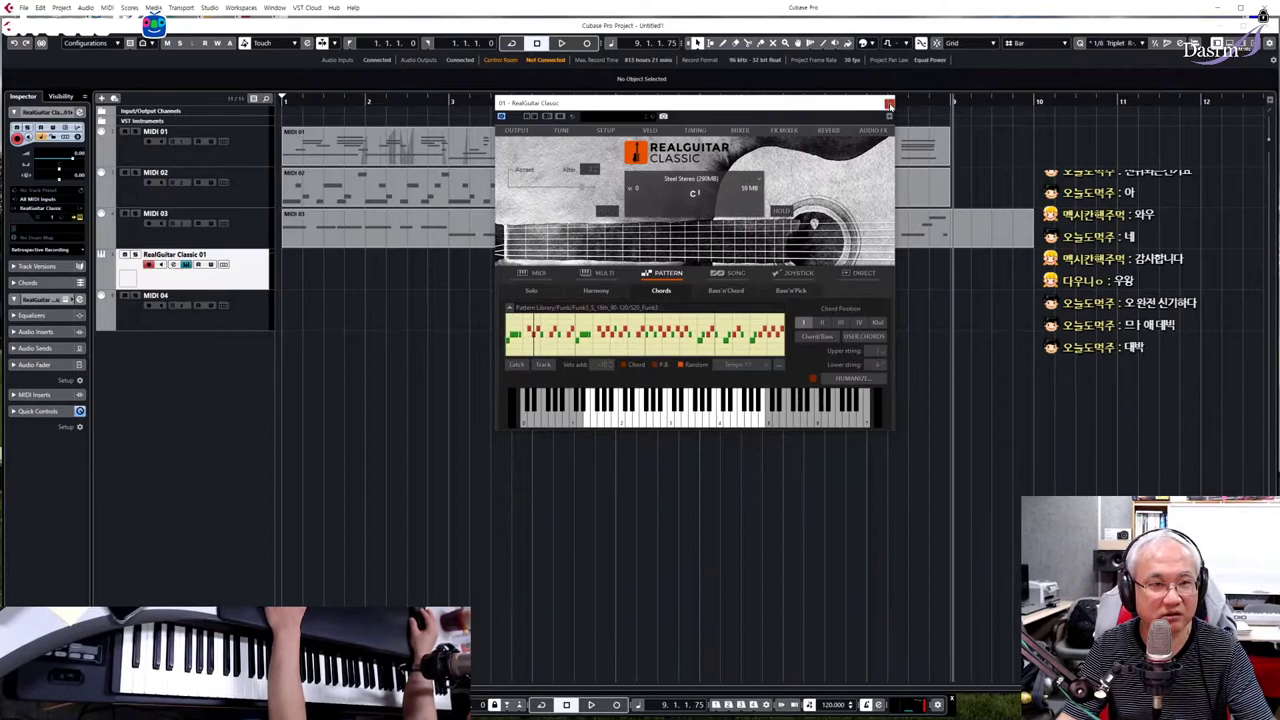
click(1020, 84)
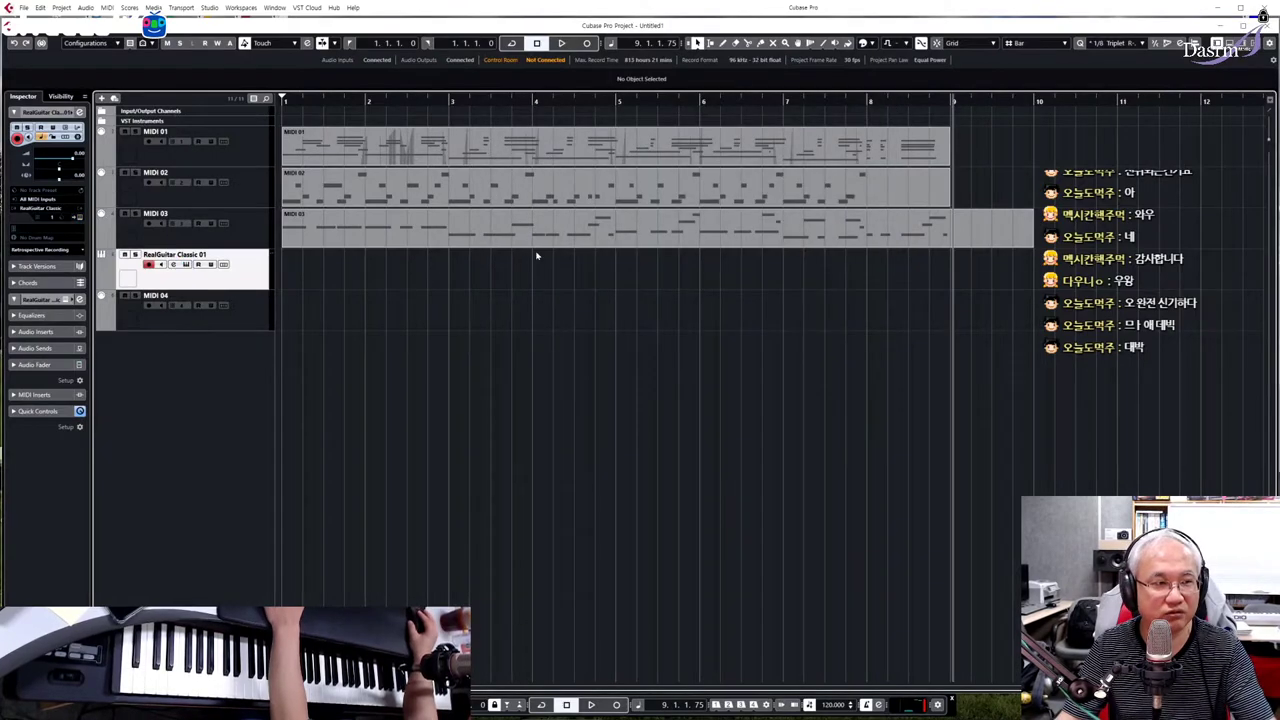
- Open Kontakt from the MIDI 04 track and look through its orchestral, choir, guitar and solo violin libraries
click(259, 316)
click(79, 217)
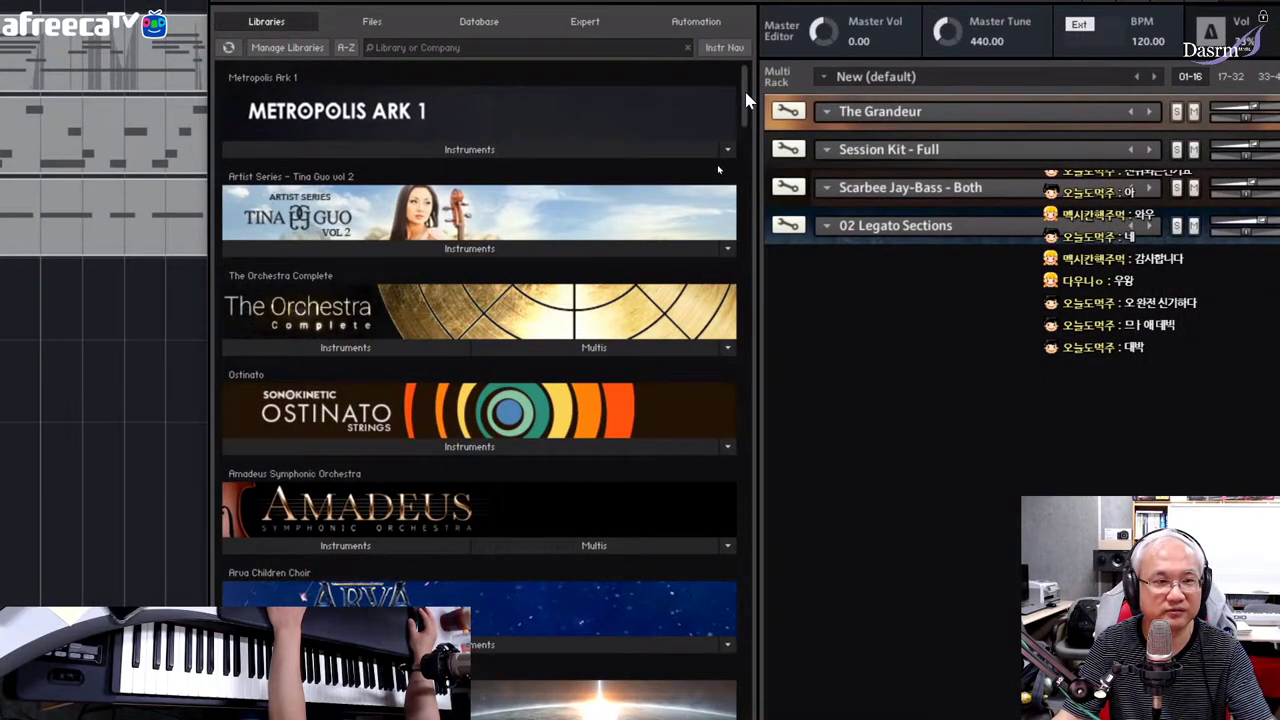
scroll(746, 100, down, 2)
scroll(746, 100, up, 3)
scroll(480, 140, down, 1)
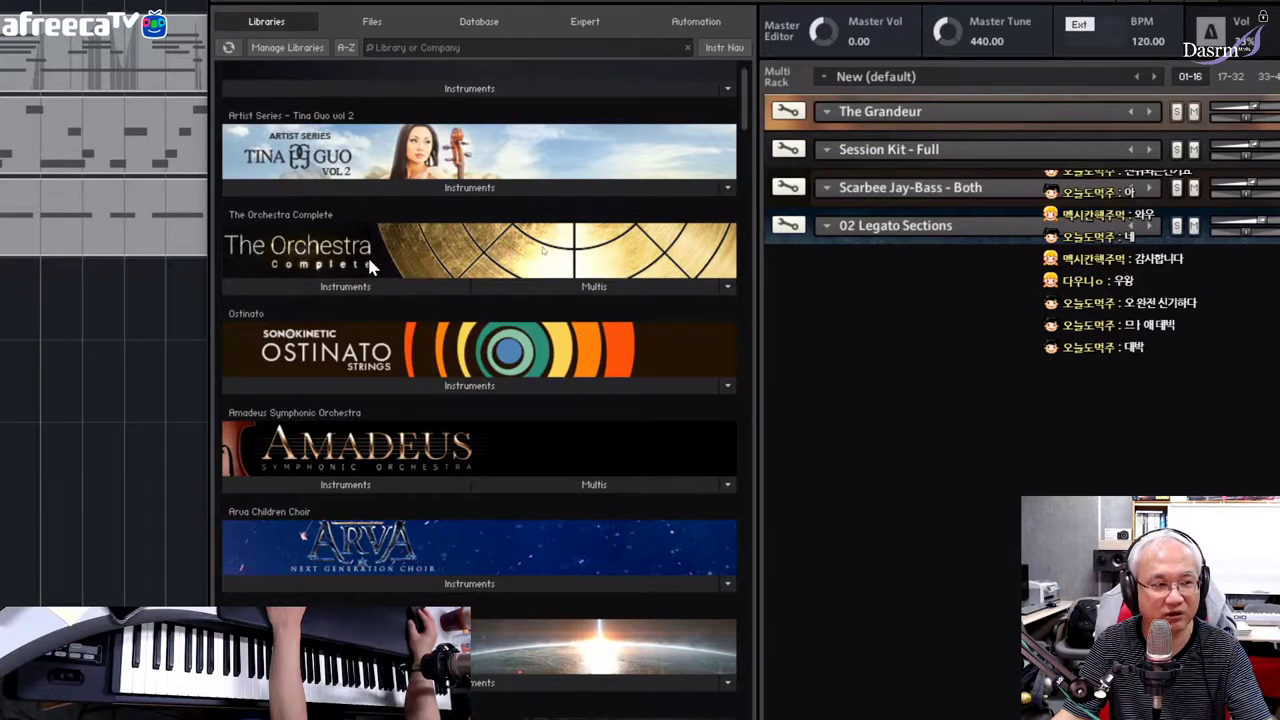
scroll(401, 328, down, 2)
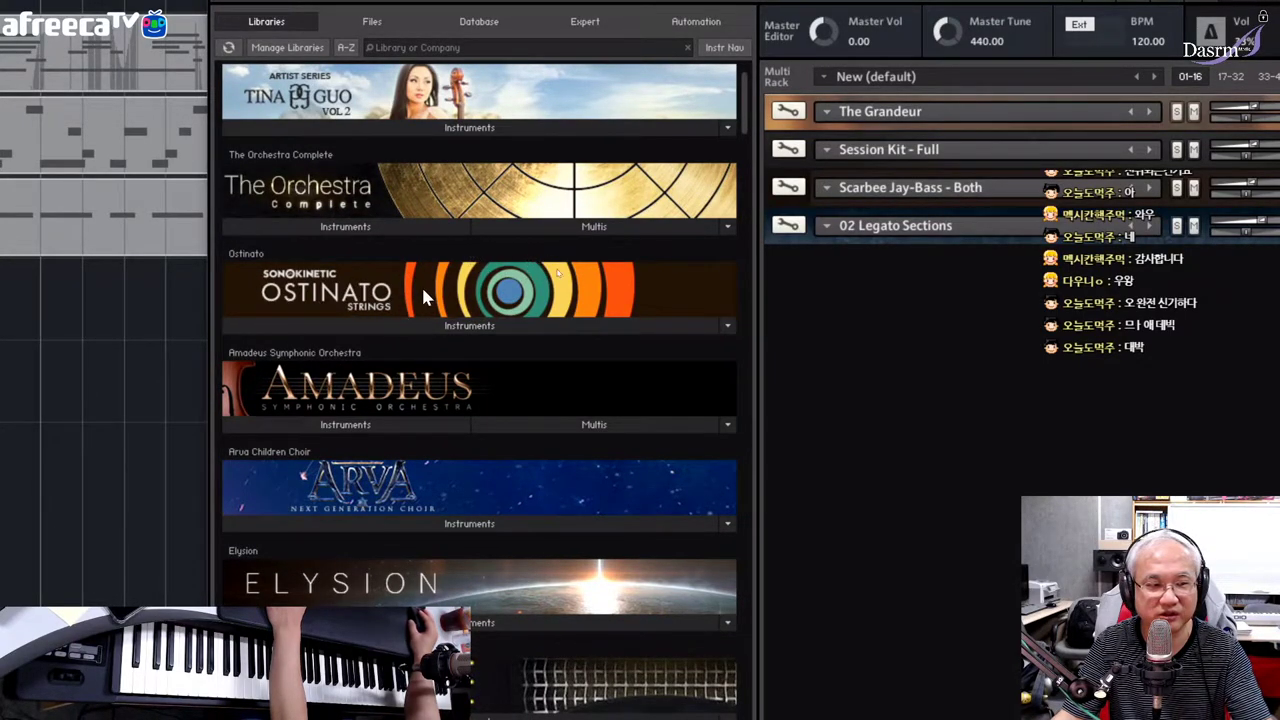
scroll(398, 384, down, 3)
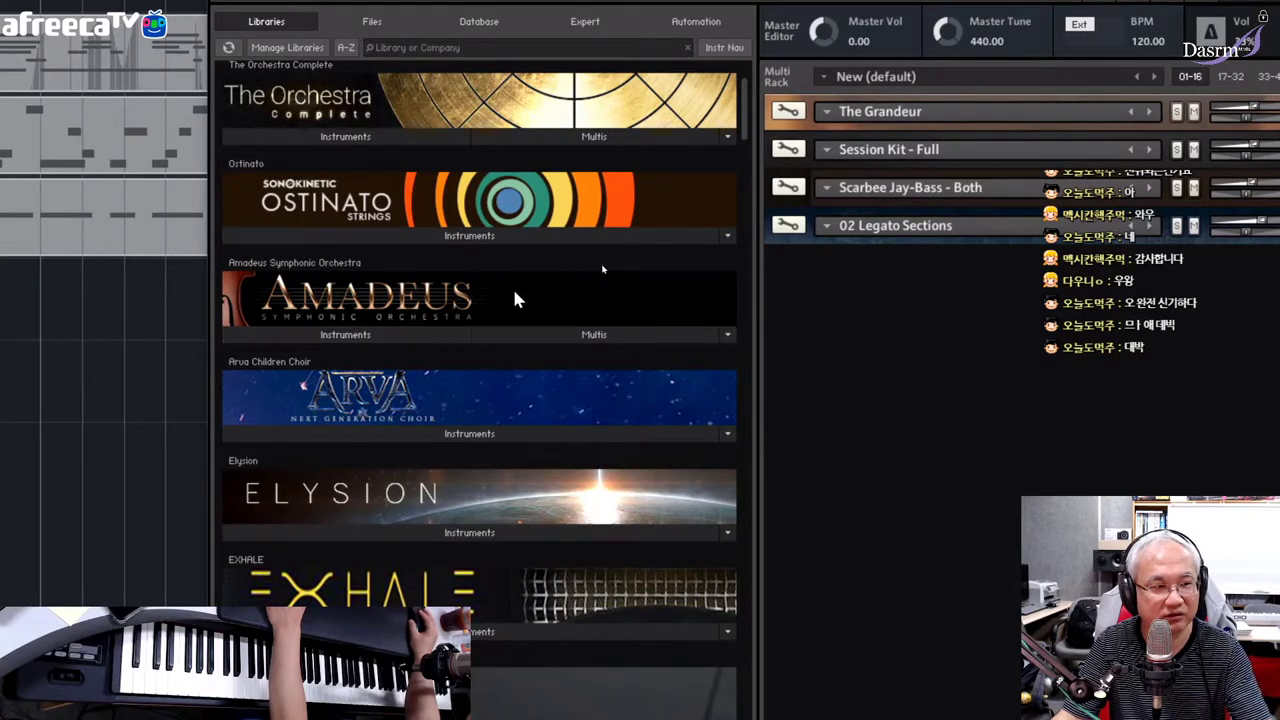
scroll(505, 284, down, 2)
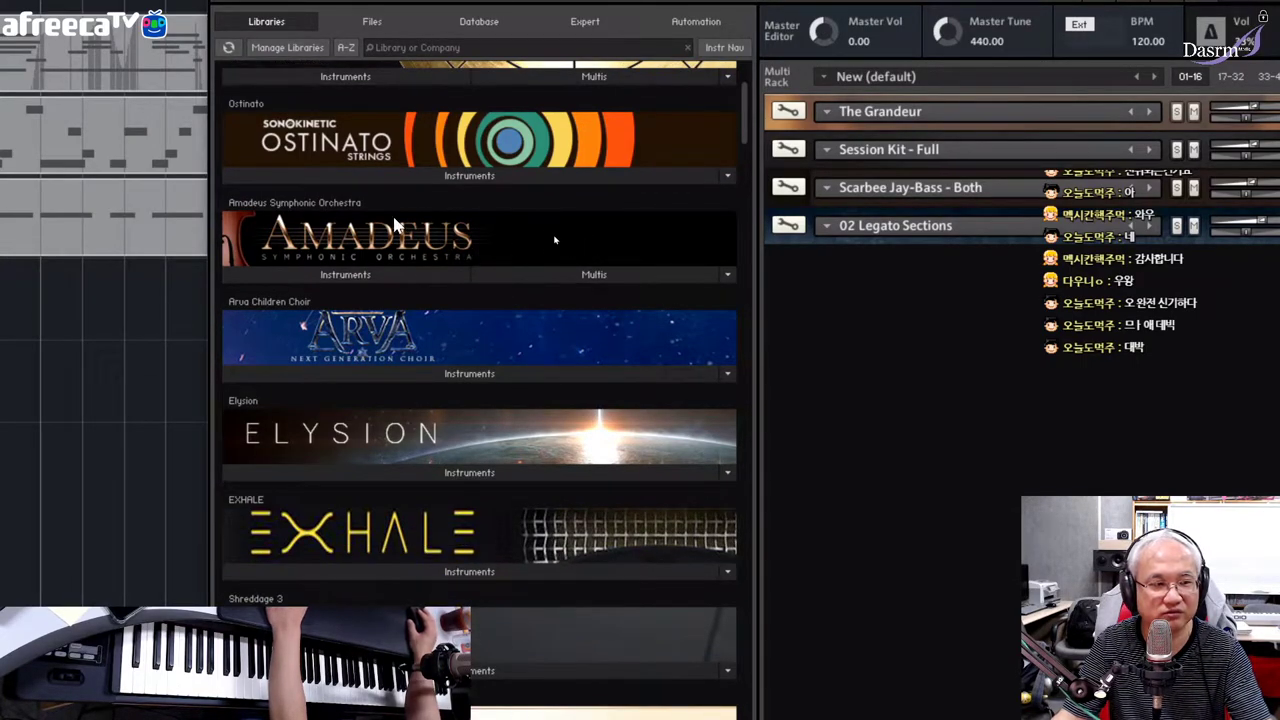
scroll(459, 284, down, 2)
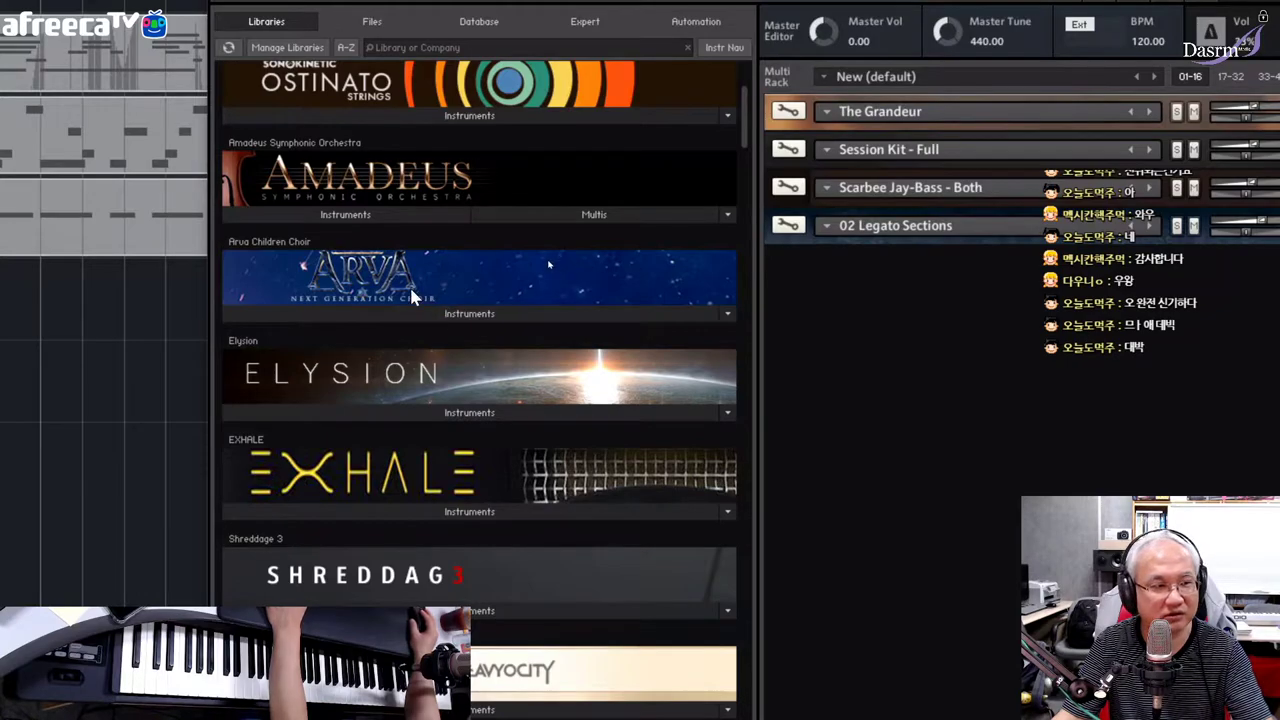
scroll(421, 295, down, 3)
scroll(420, 295, down, 3)
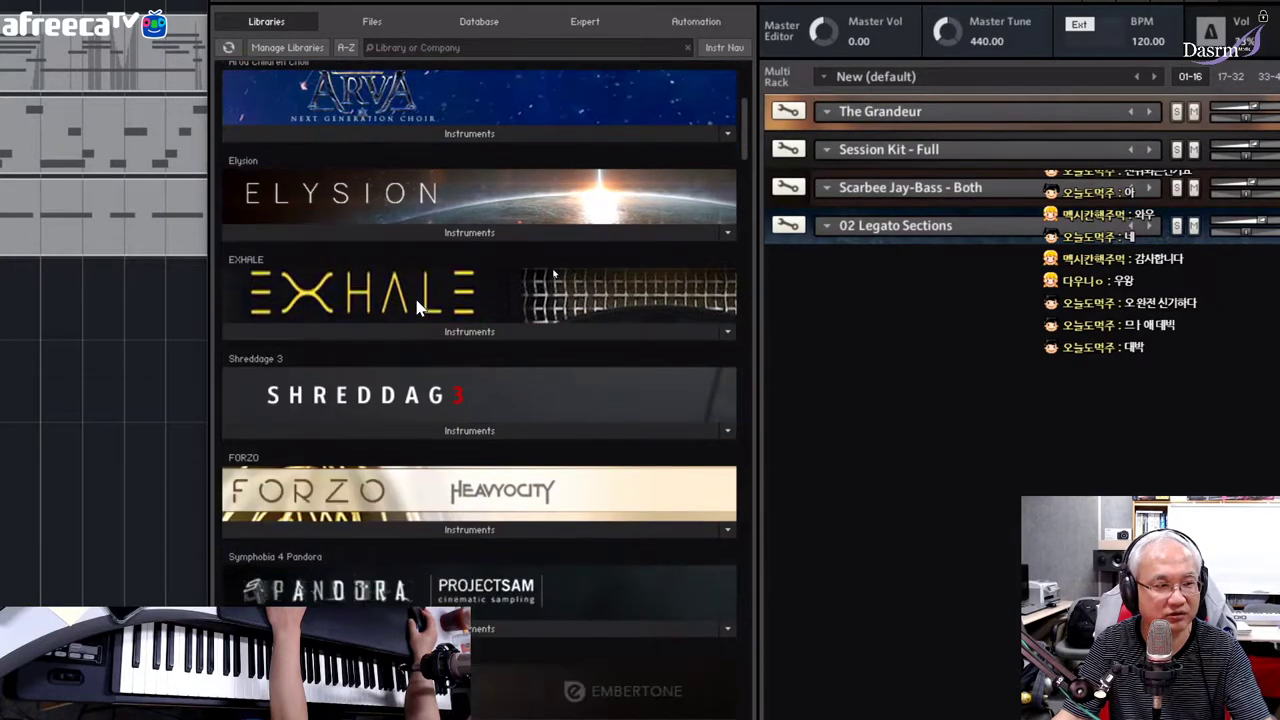
scroll(484, 303, down, 2)
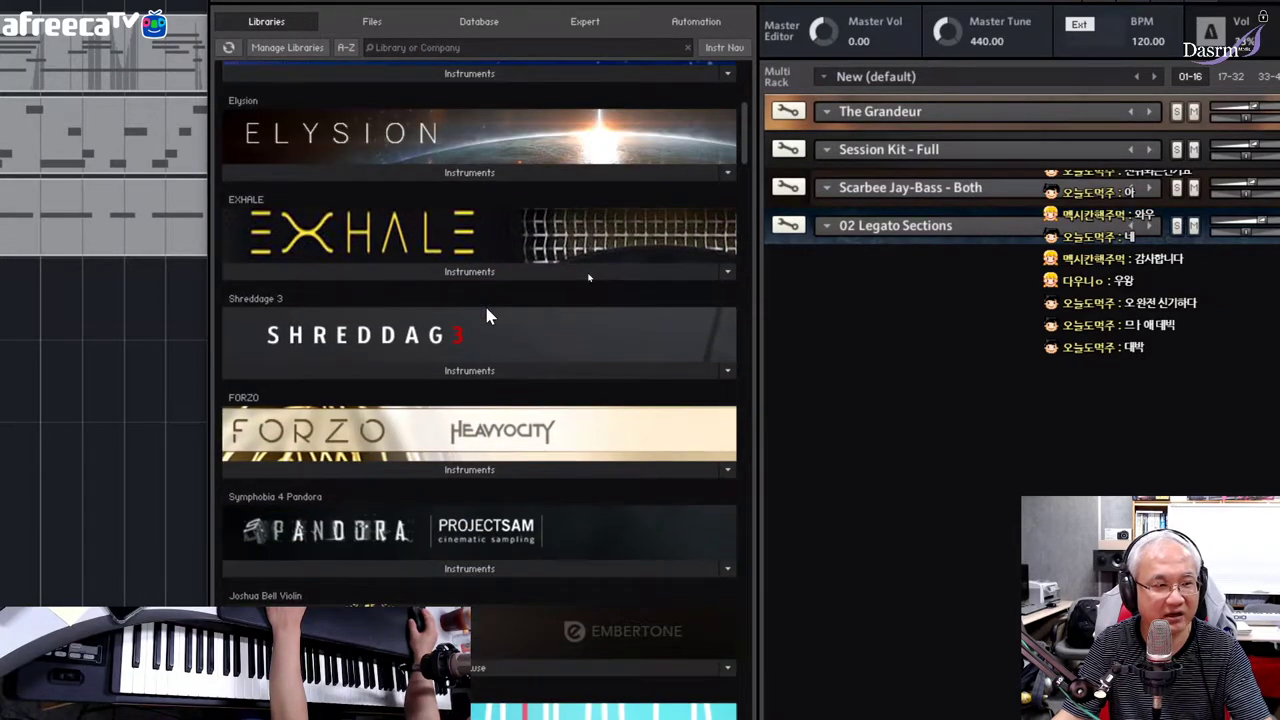
scroll(484, 303, down, 3)
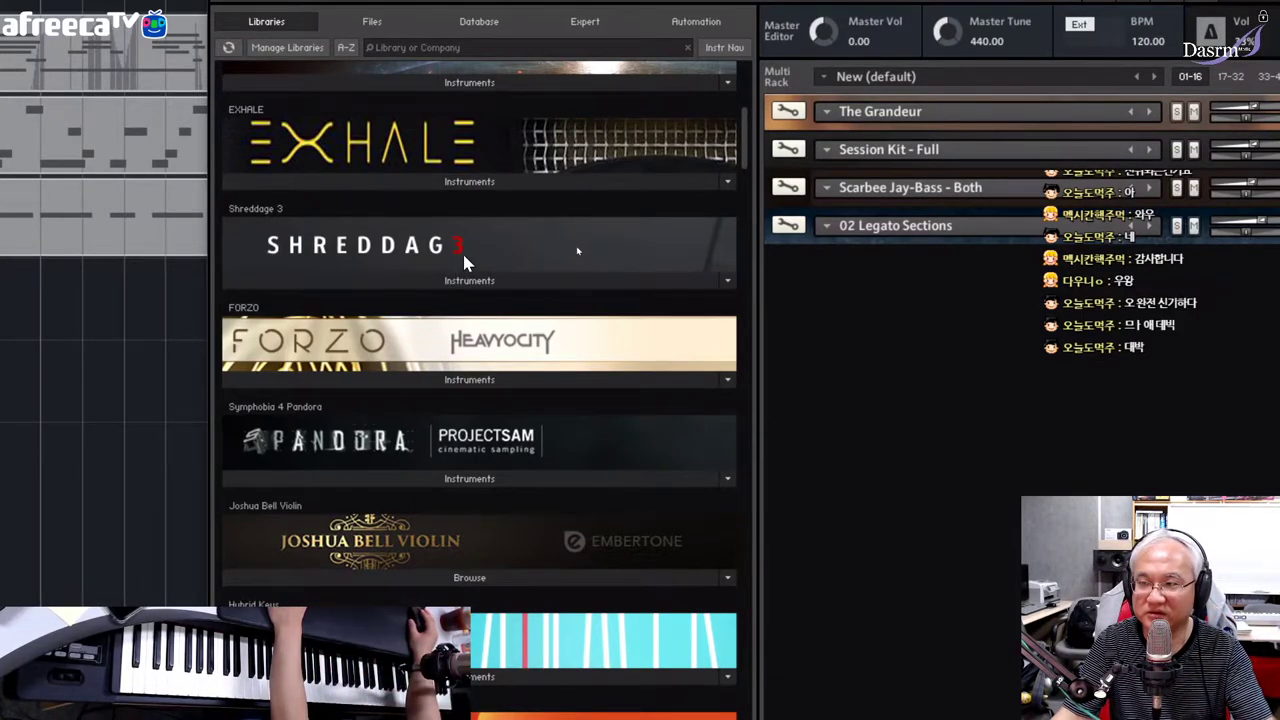
scroll(460, 273, down, 1)
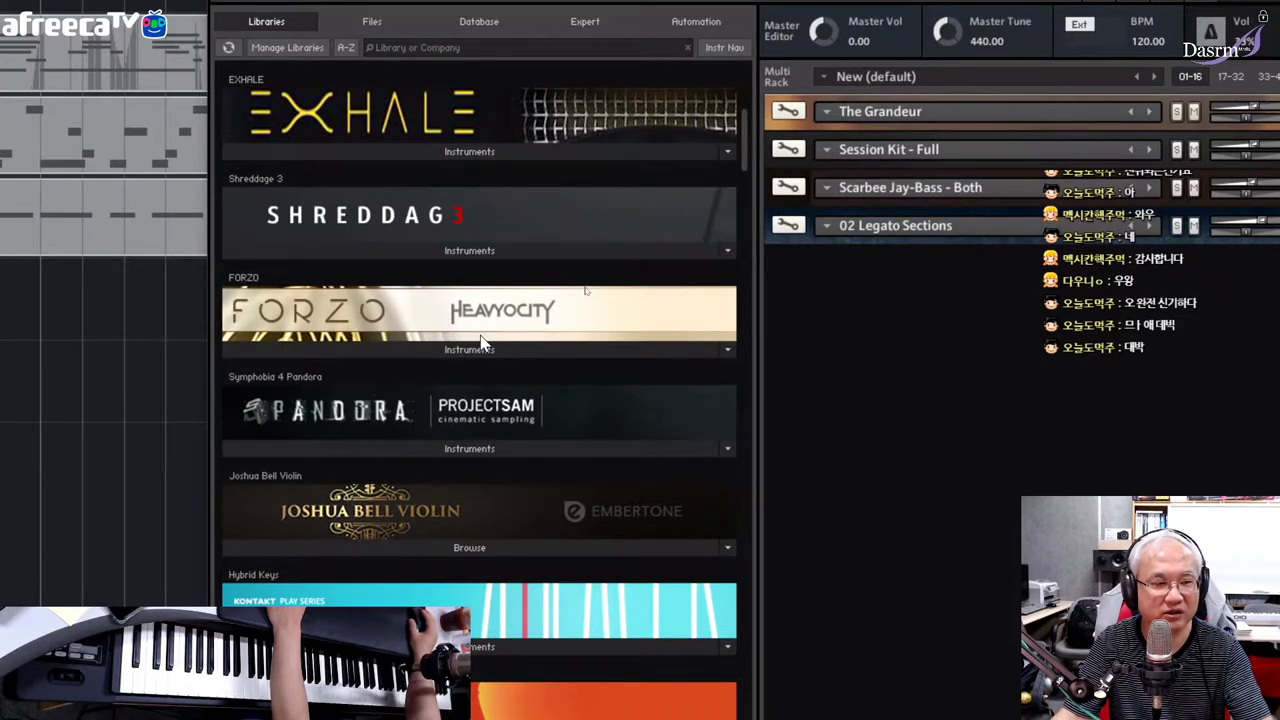
scroll(436, 326, down, 3)
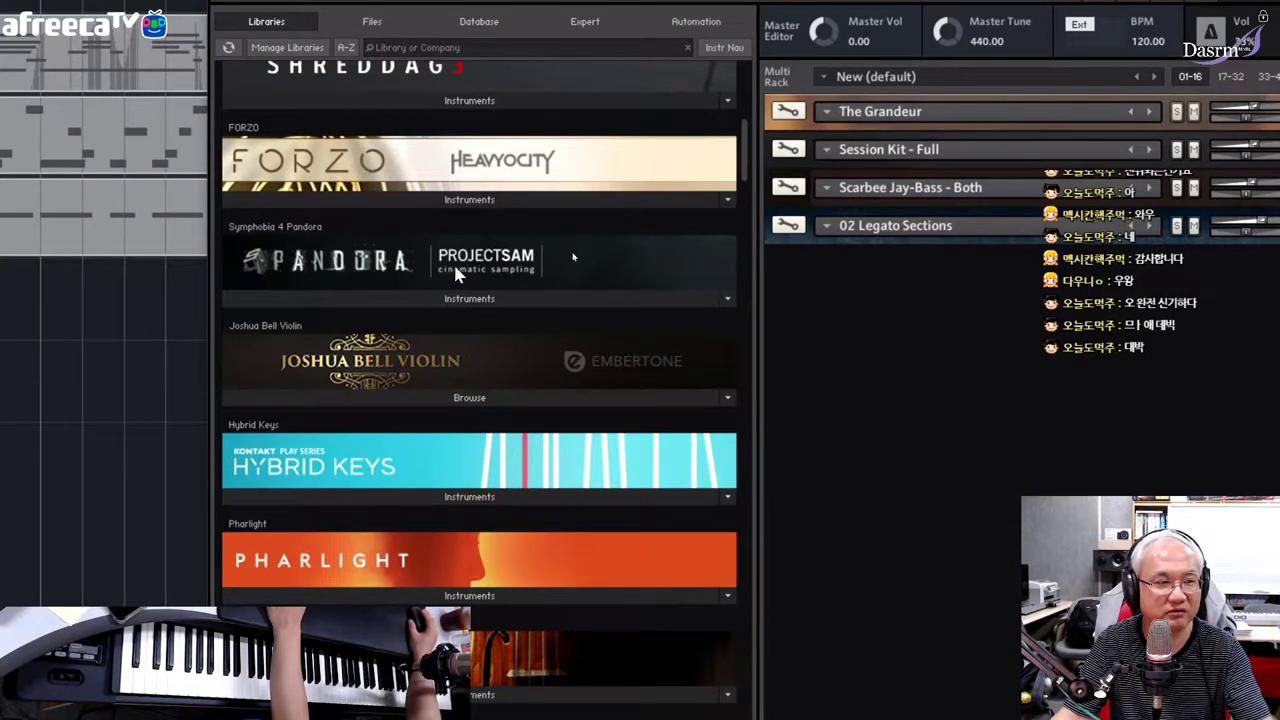
scroll(419, 320, down, 2)
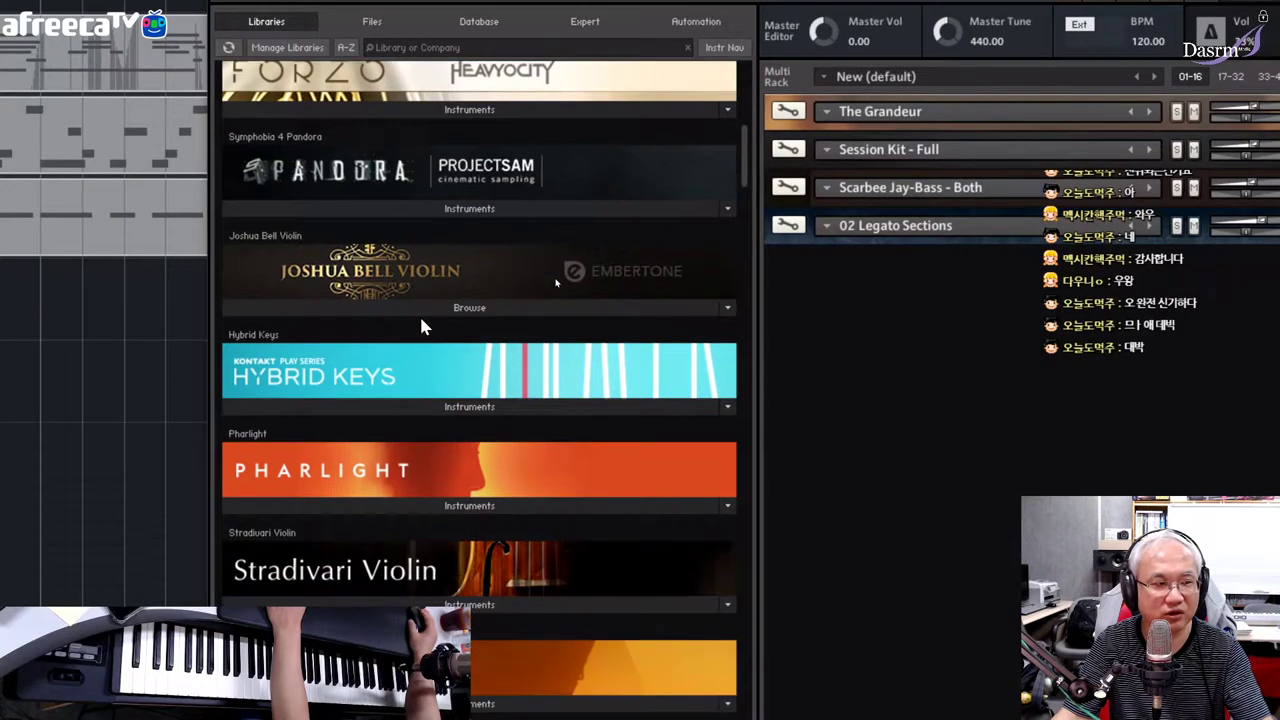
scroll(421, 326, down, 1)
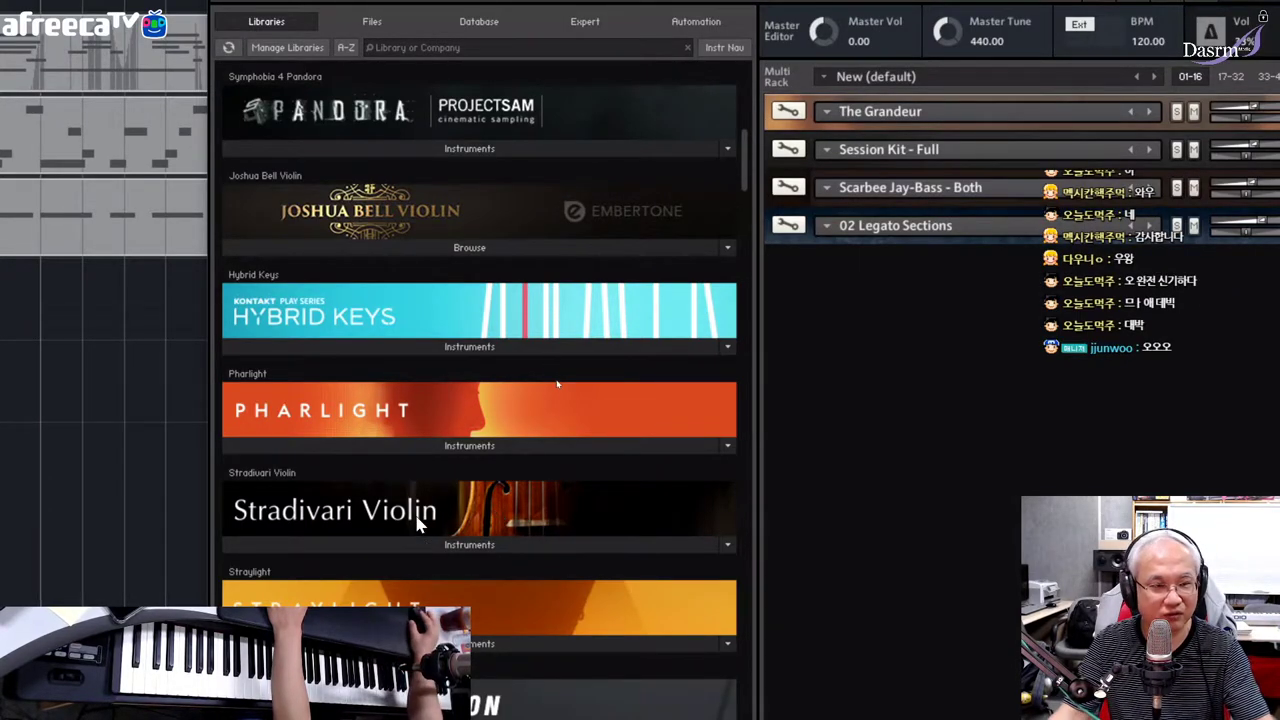
- Load Stradivari Violin.nki into Kontakt and set the MIDI 04 track's output channel to 5
click(428, 545)
click(299, 587)
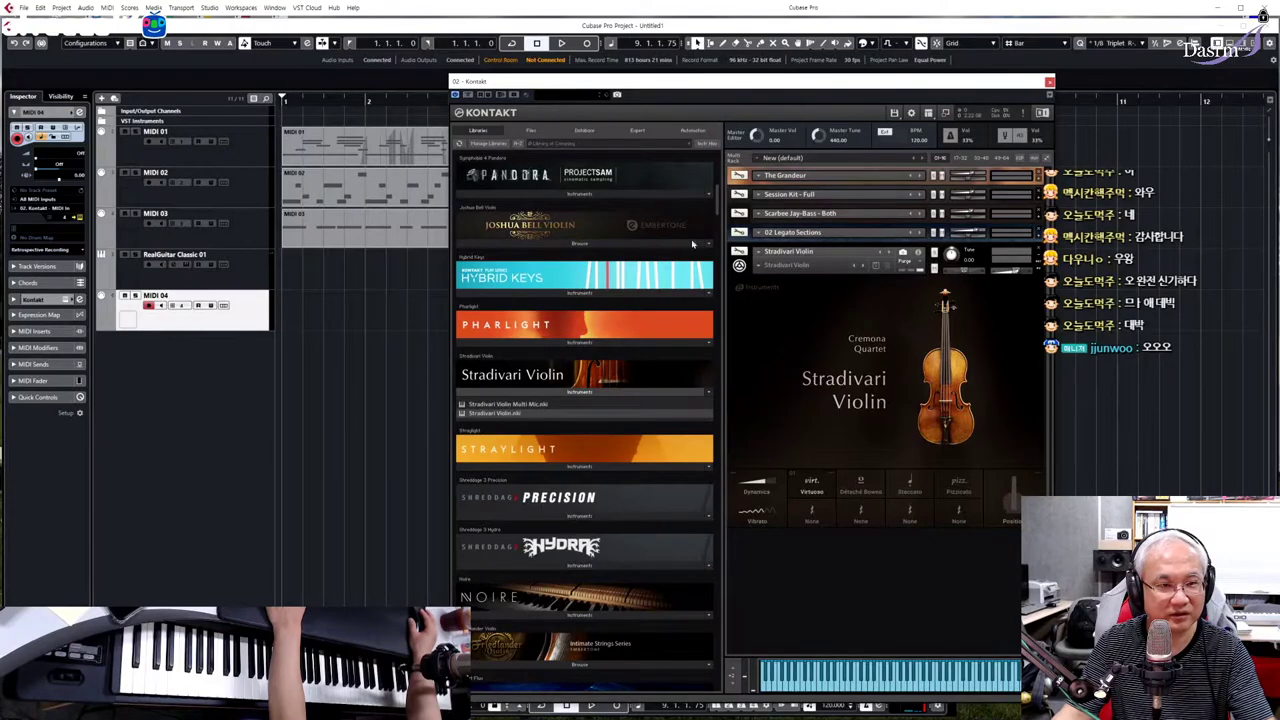
click(63, 218)
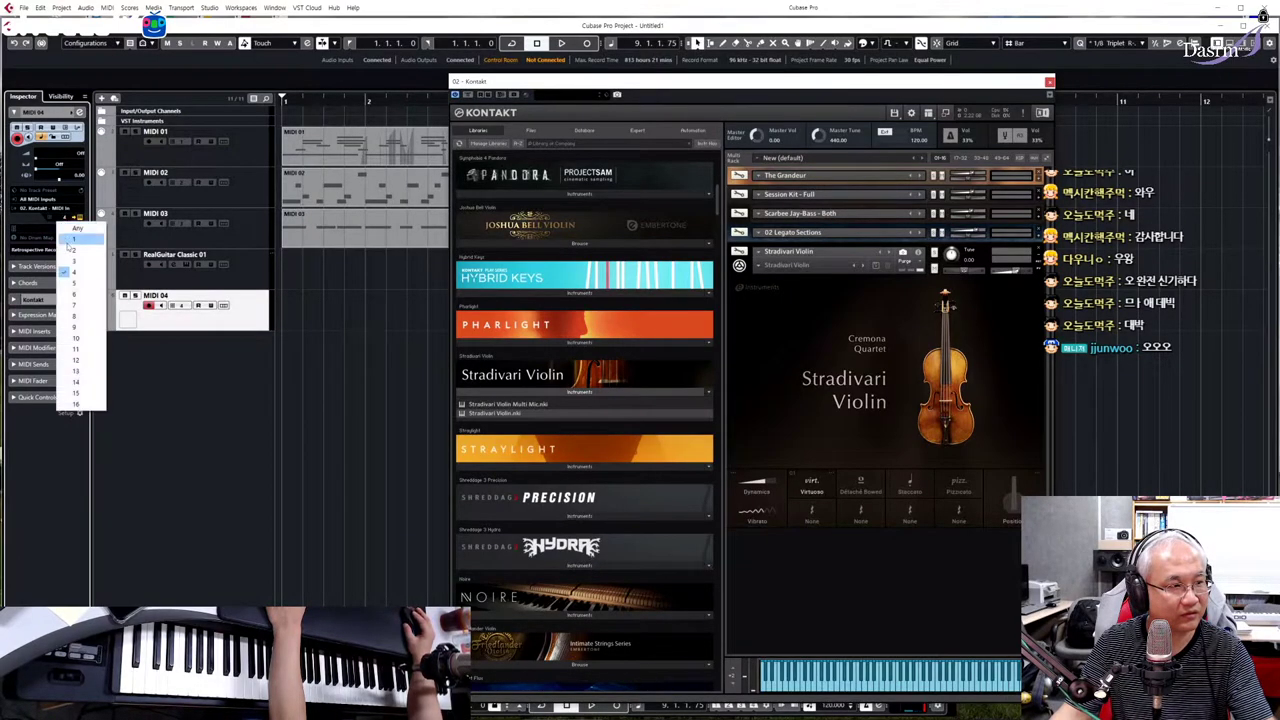
click(80, 282)
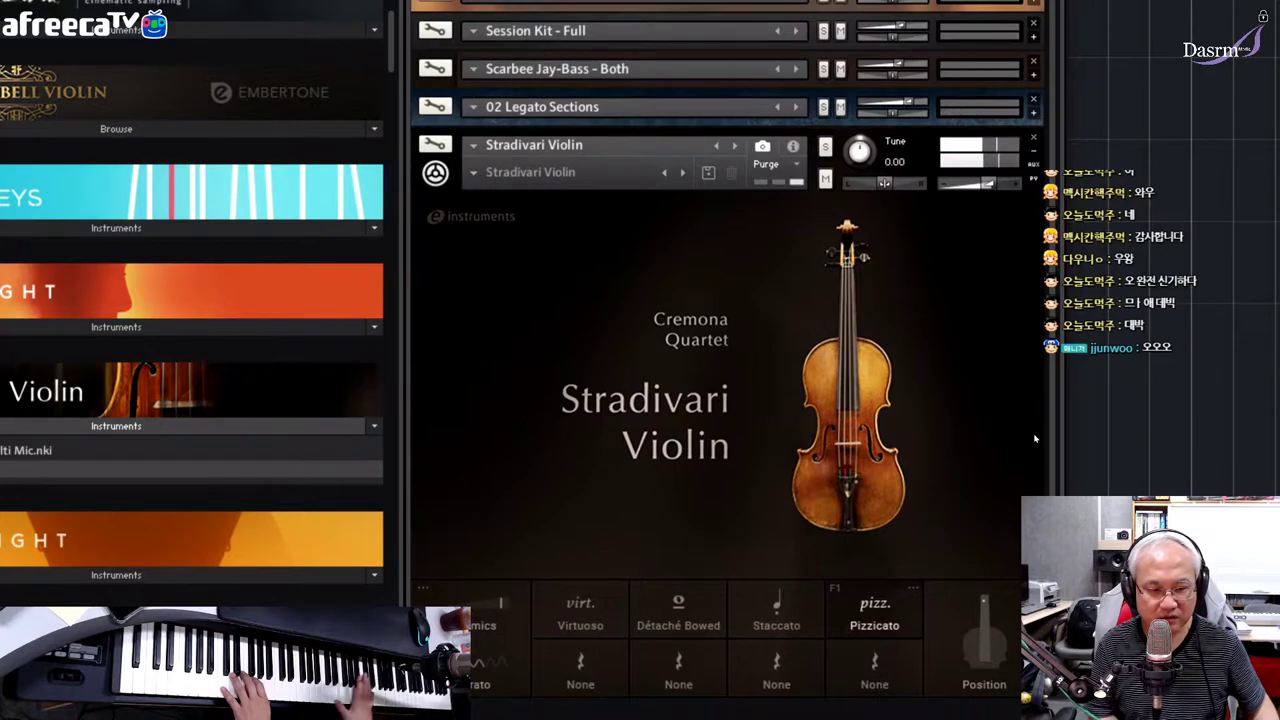
- Assign the Tremolo articulation to the Stradivari Violin's empty G1 keyswitch slot and close the articulation settings
scroll(1006, 517, down, 5)
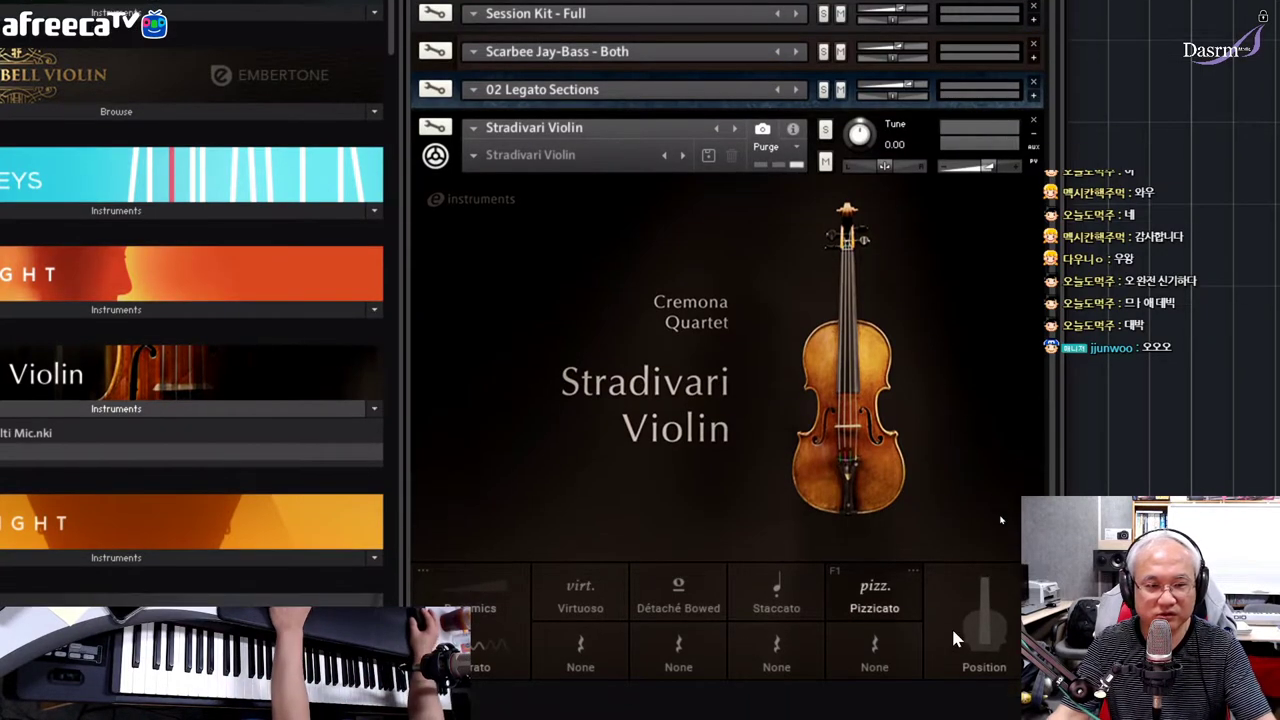
scroll(875, 240, up, 3)
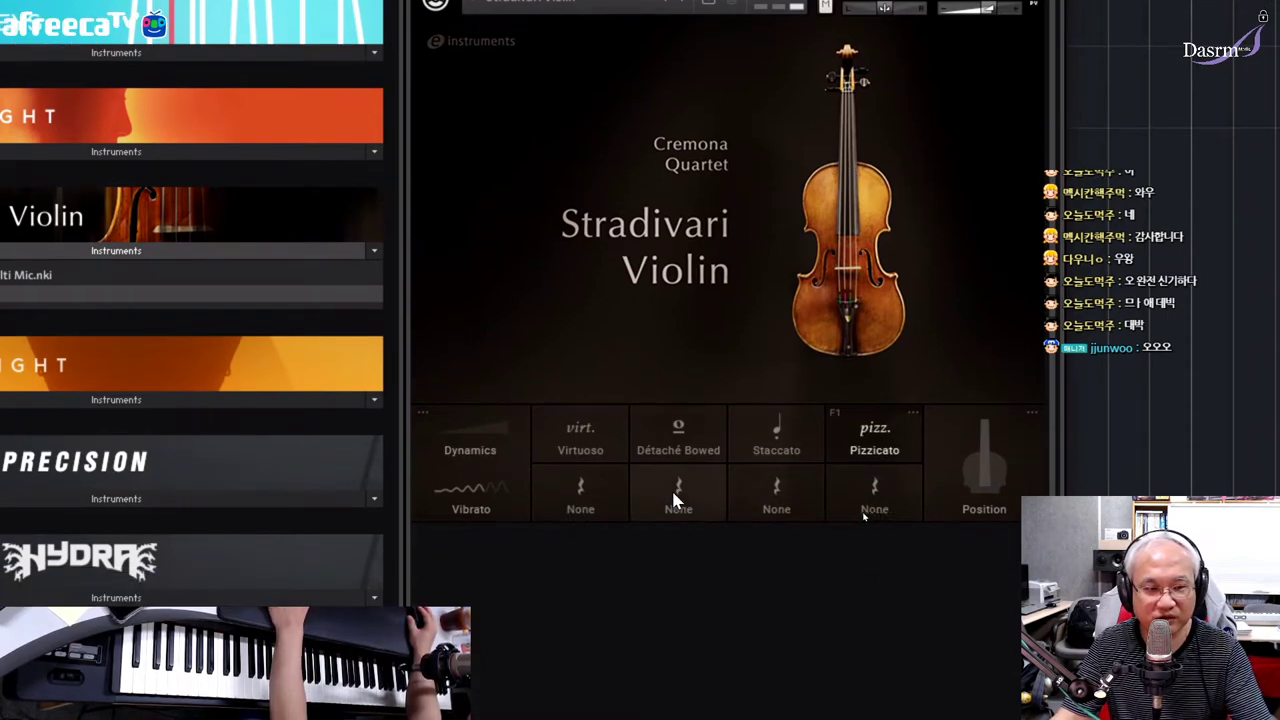
click(604, 478)
click(617, 473)
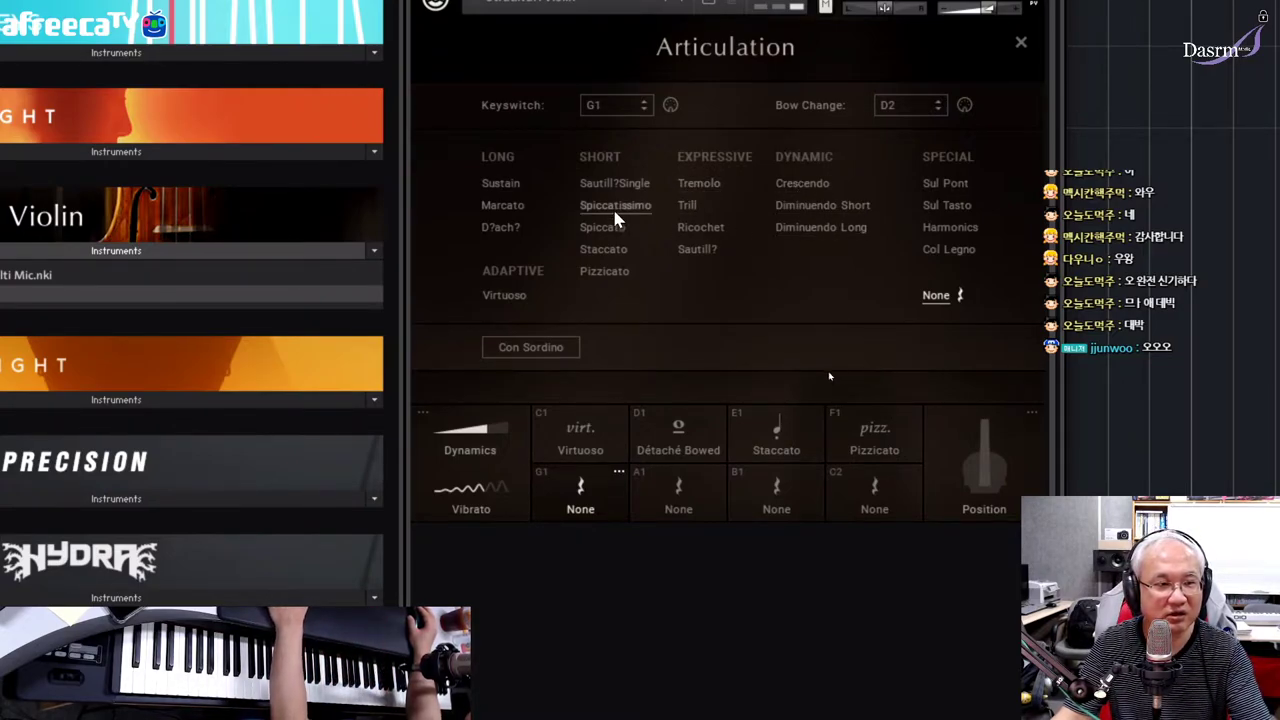
click(706, 185)
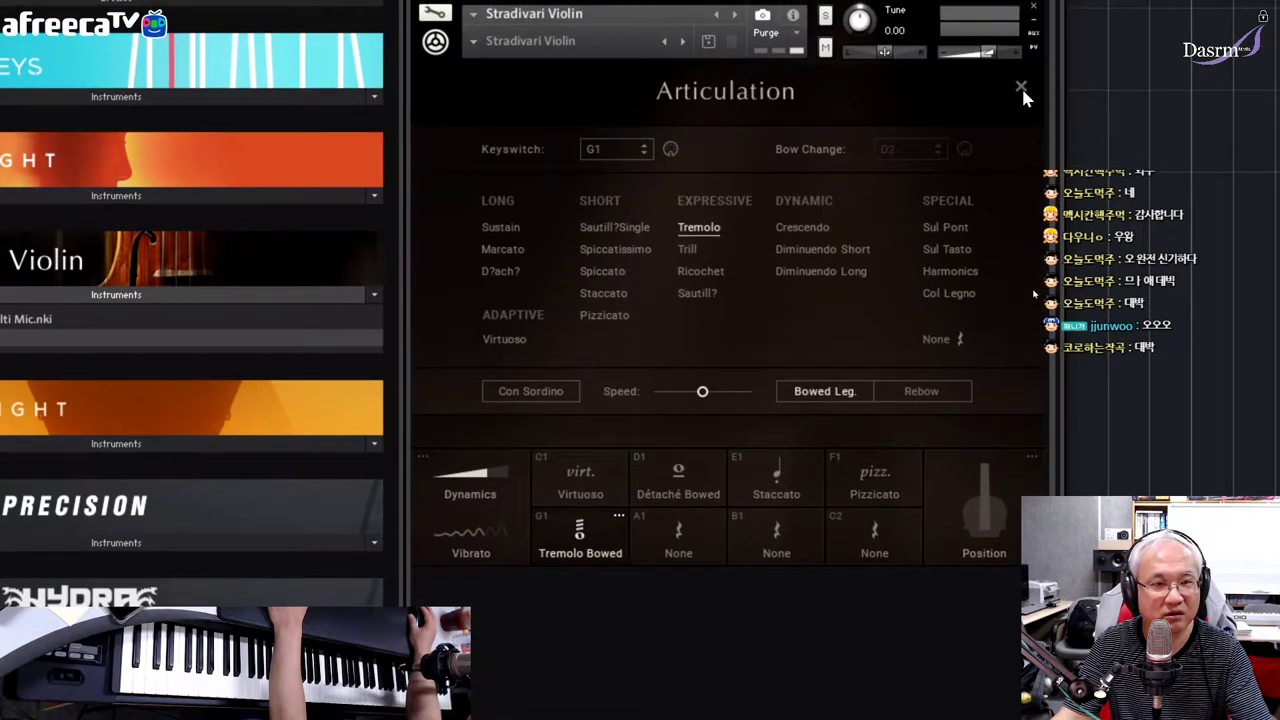
click(1021, 42)
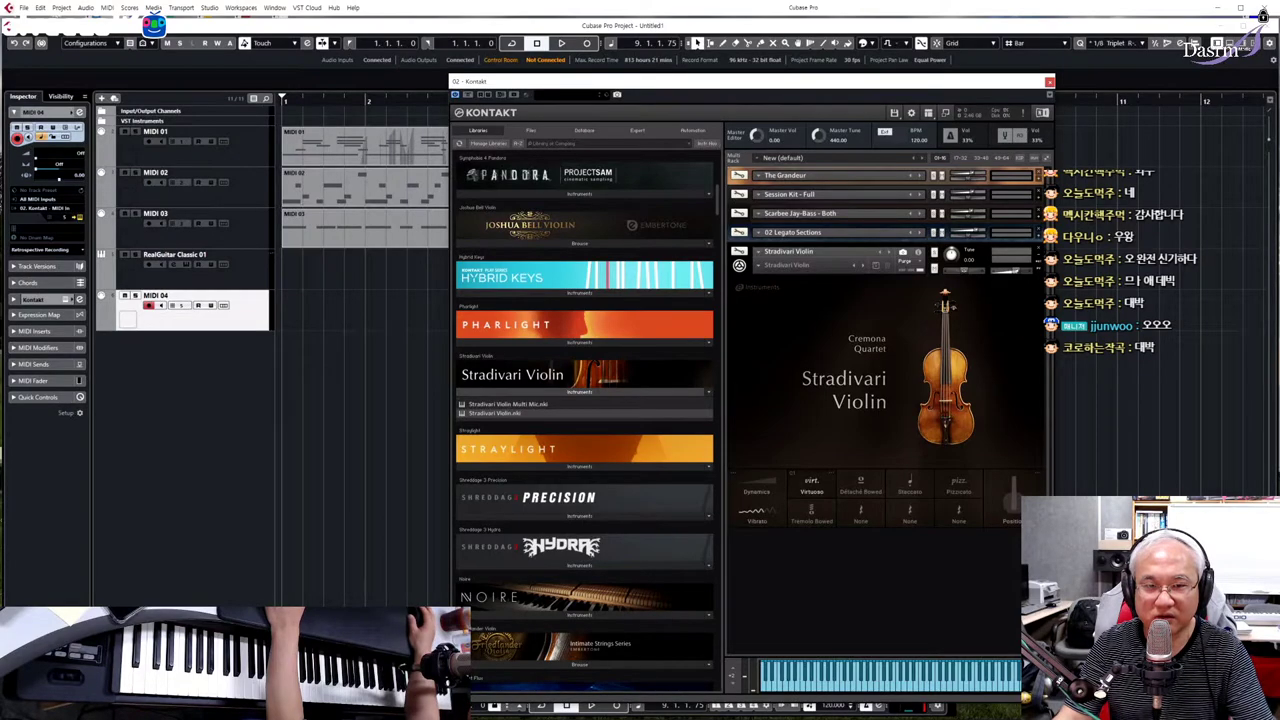
- Remove the Stradivari Violin from Kontakt's rack without saving its changes and collapse the instrument list under its library
click(1040, 250)
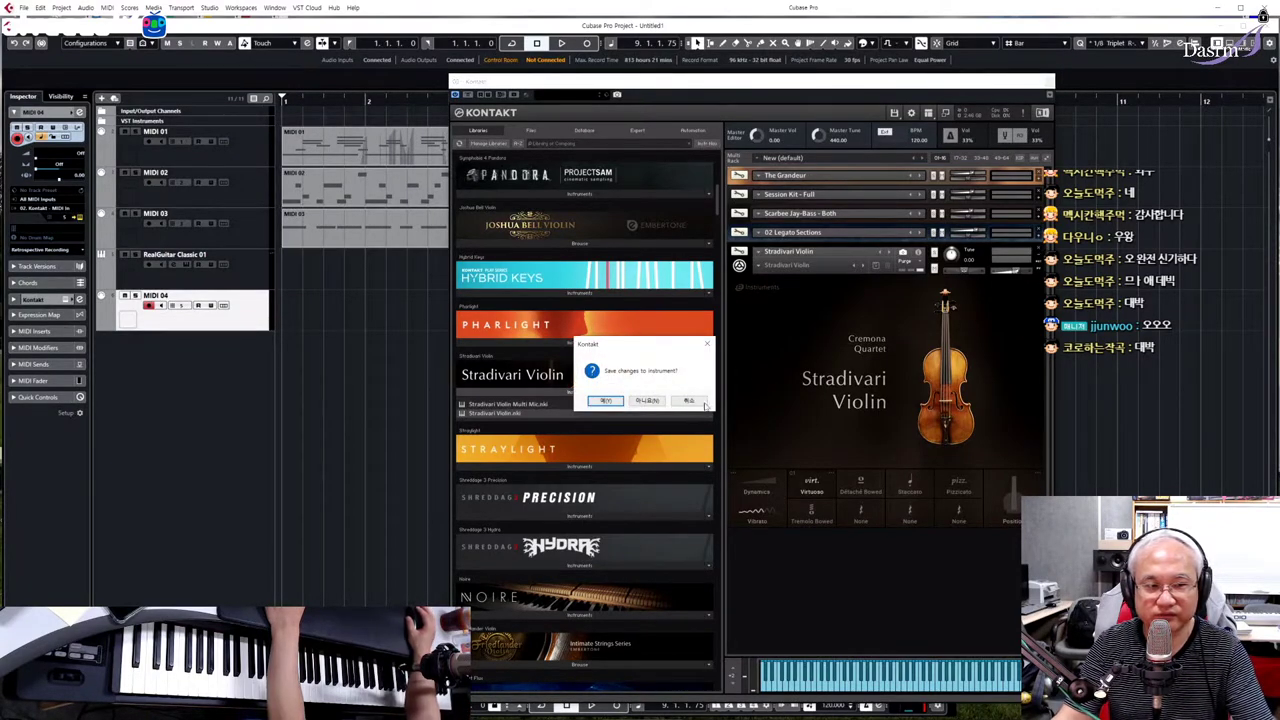
click(647, 400)
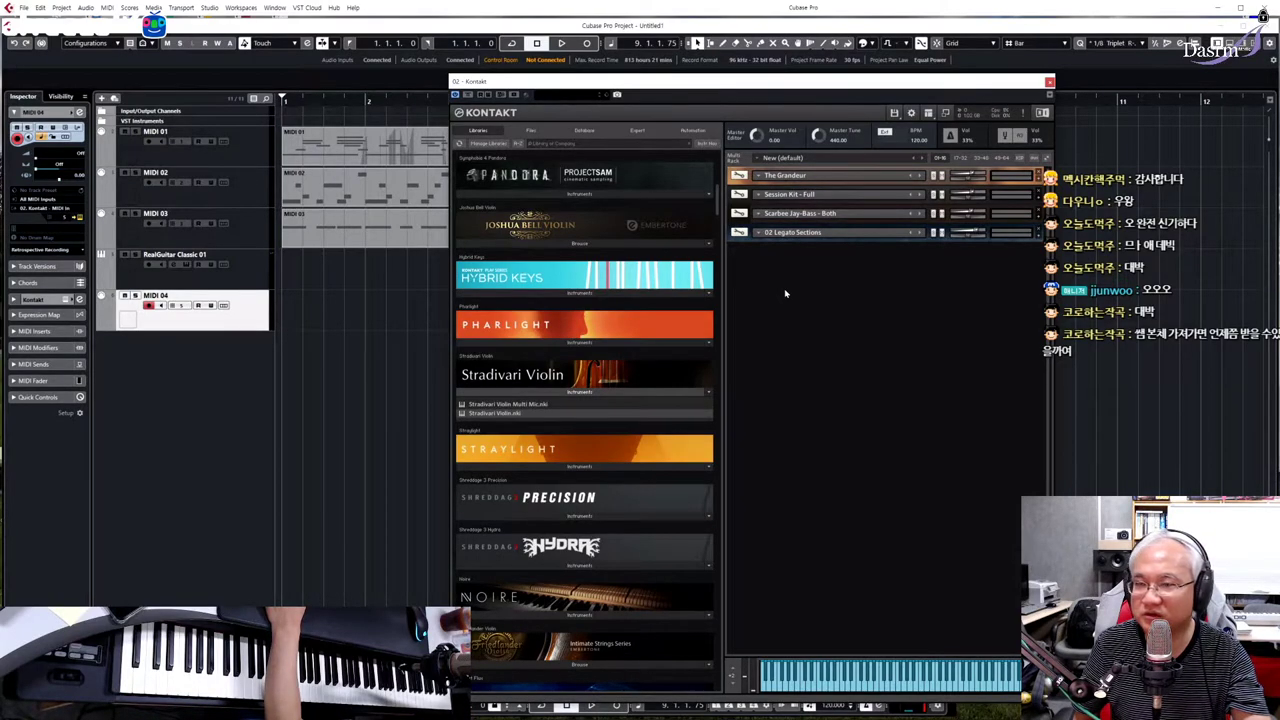
click(571, 393)
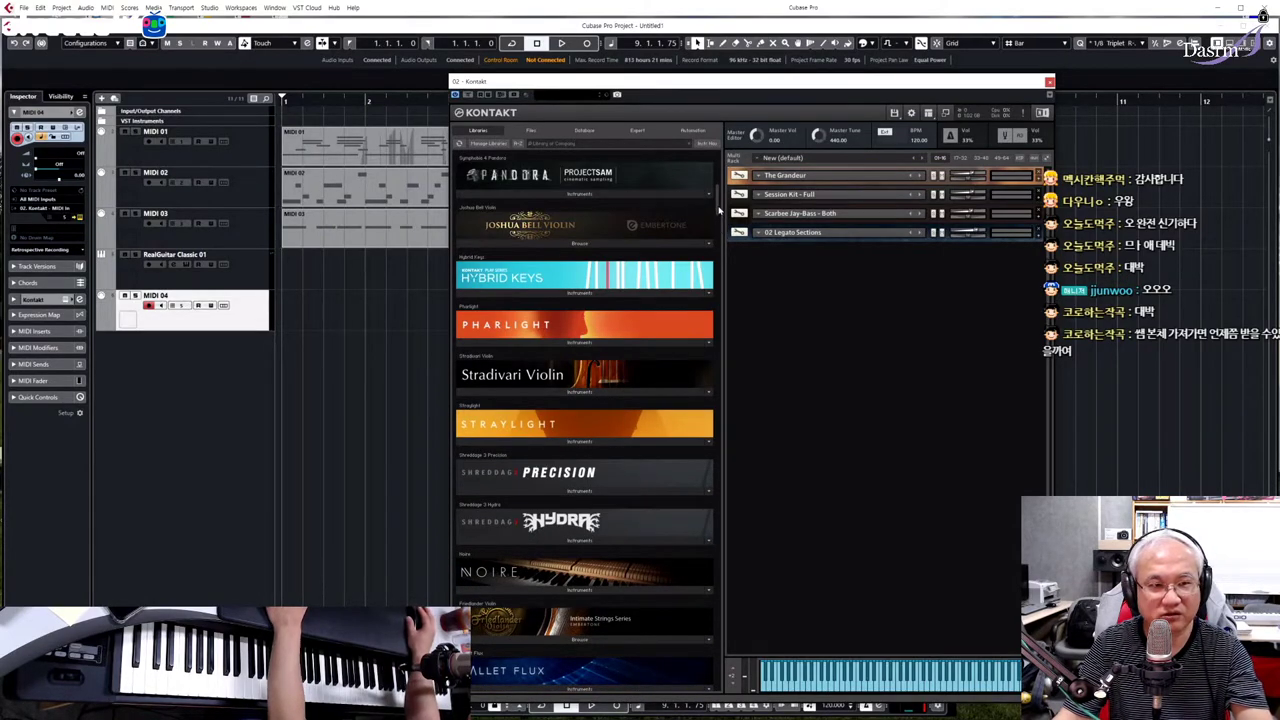
- Look through the Kontakt libraries below Stradivari Violin, then close and reopen the Kontakt window from the MIDI 04 track
drag(718, 205, 716, 223)
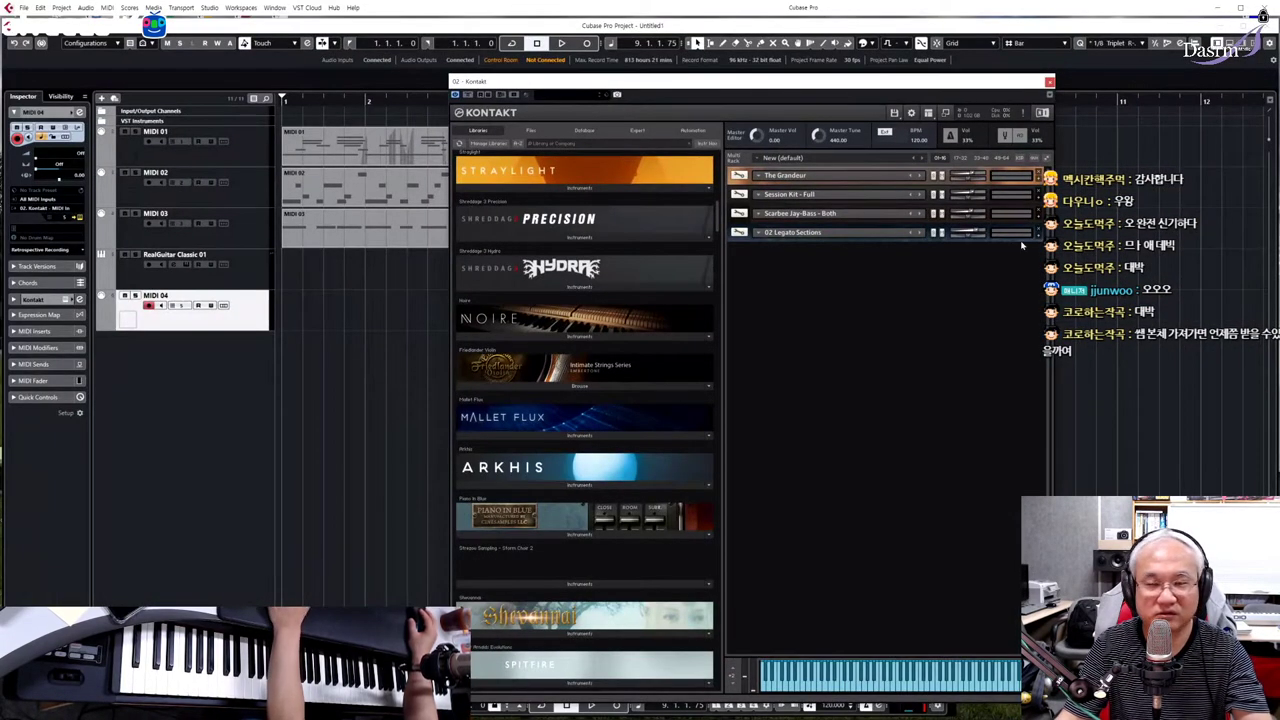
key(Escape)
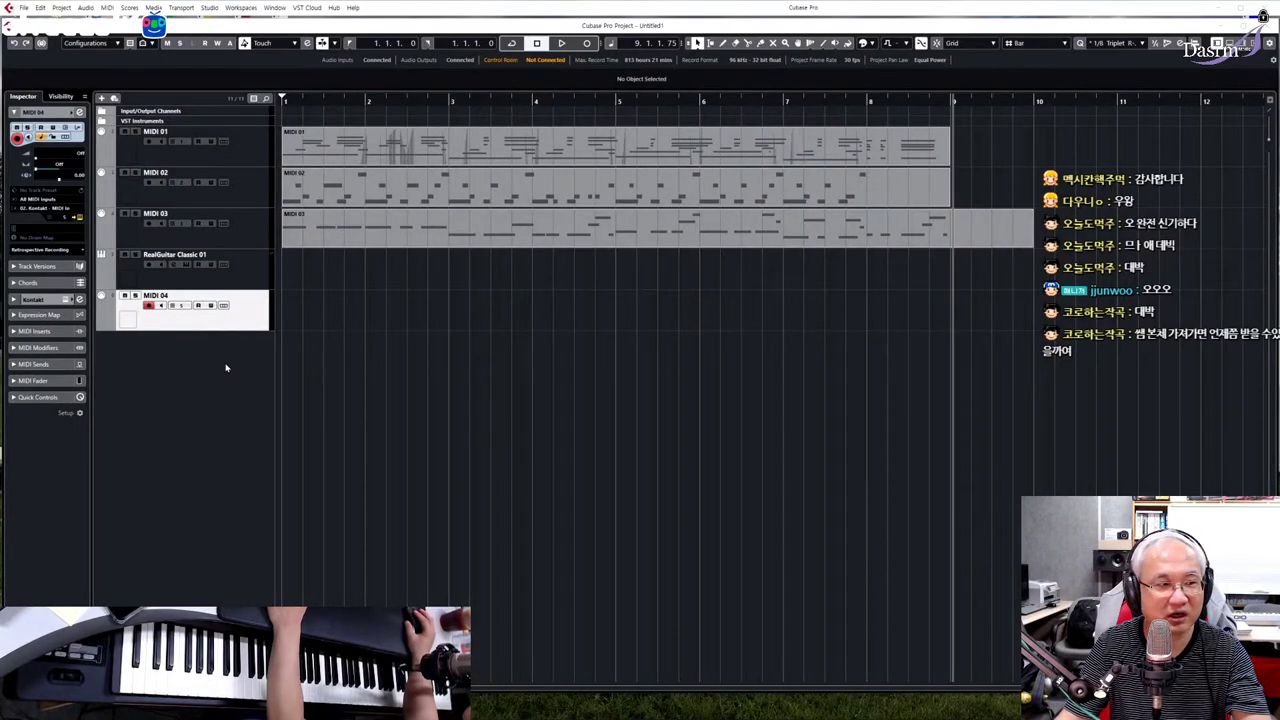
click(222, 305)
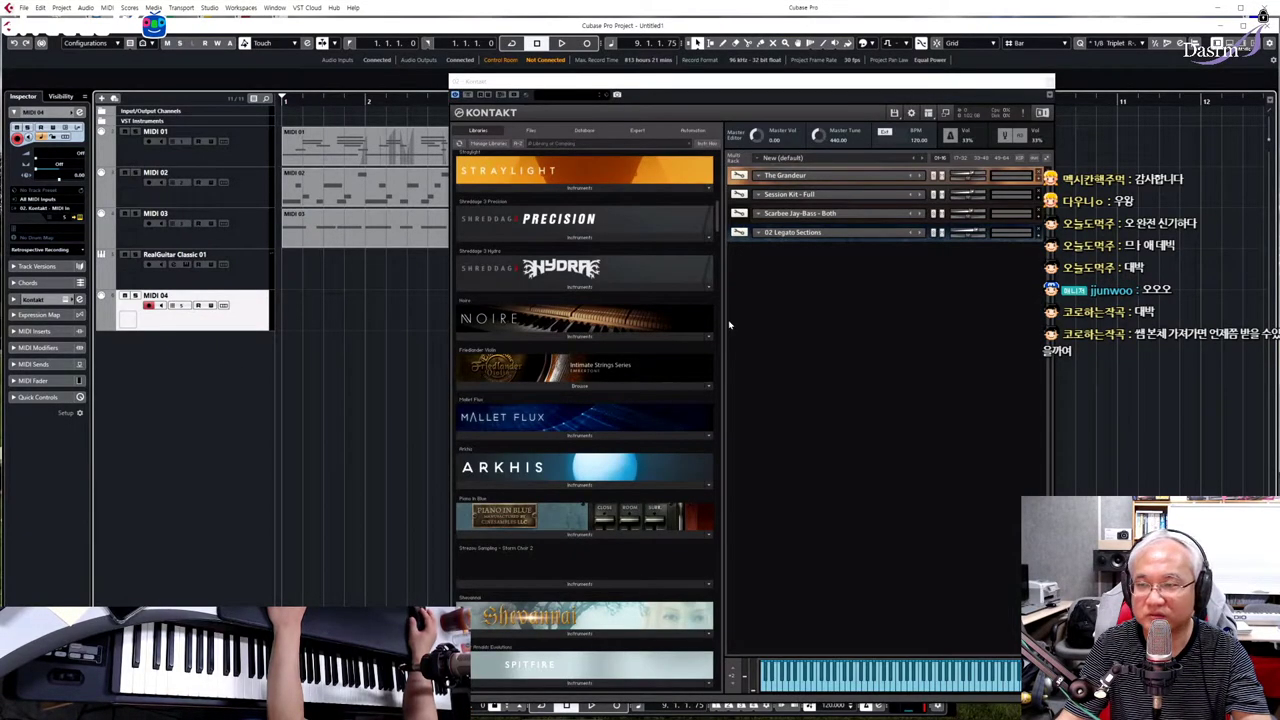
key(Escape)
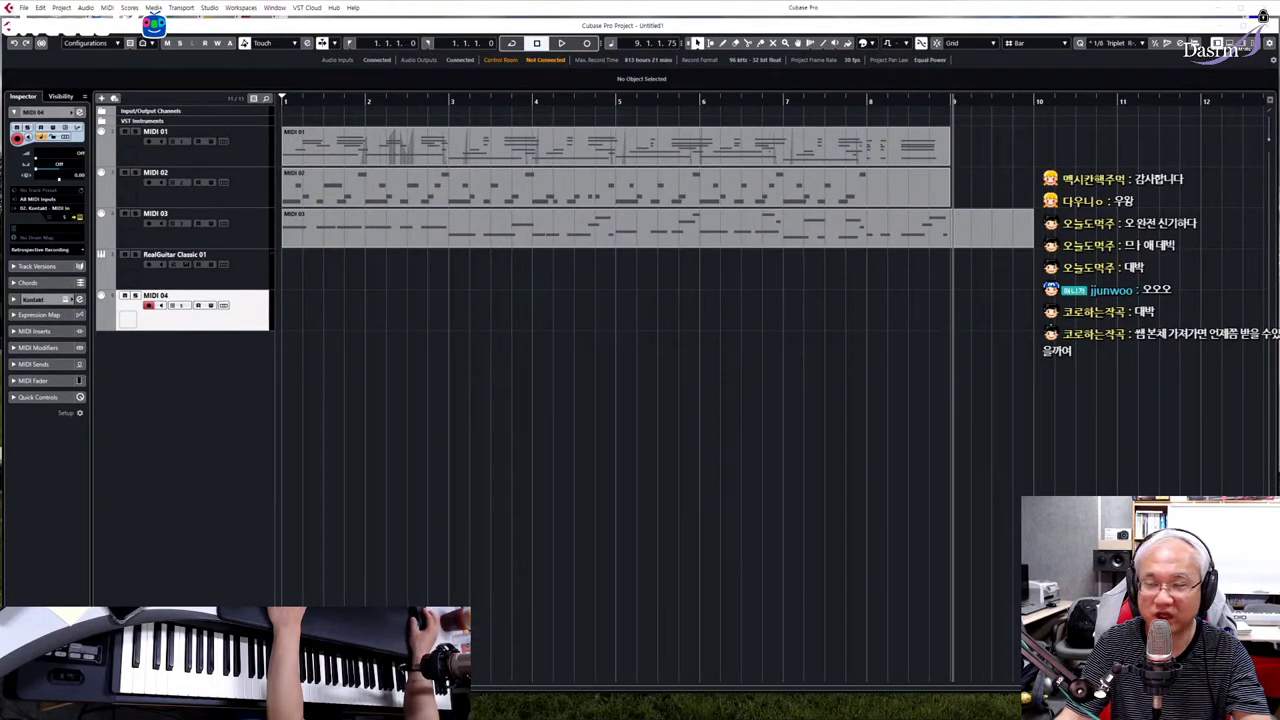
key(Return)
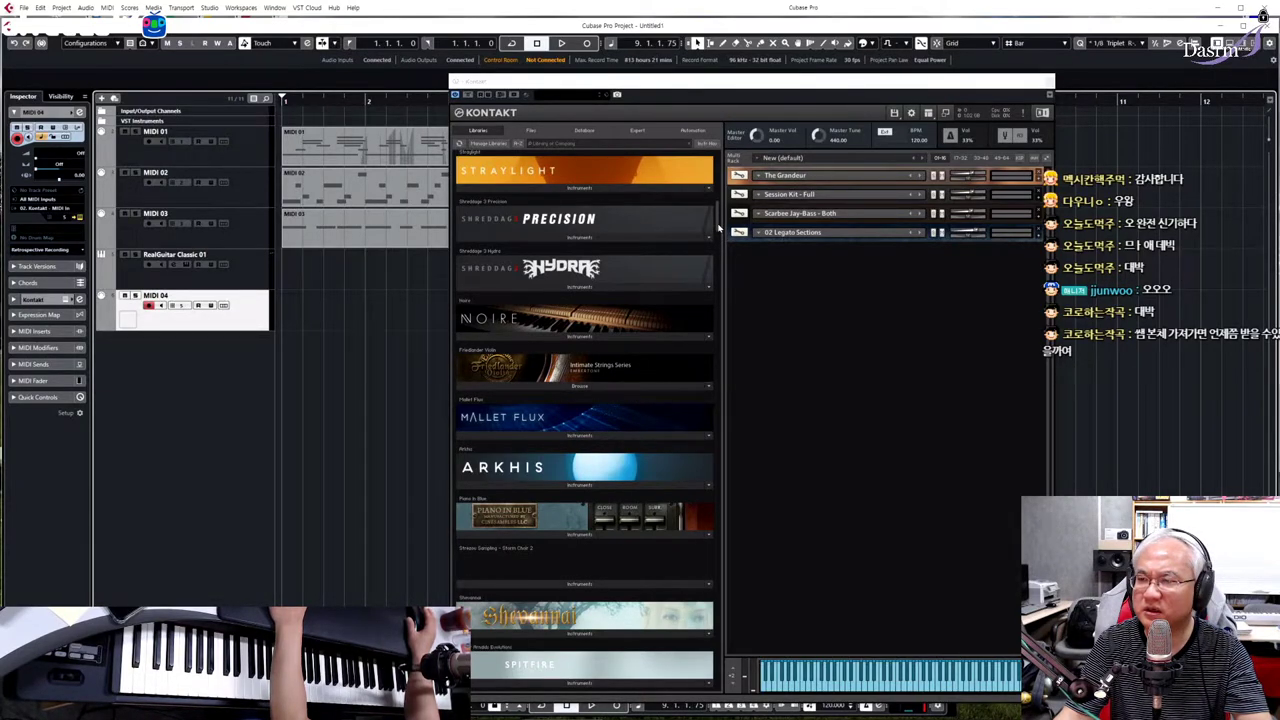
- Return to the start of the Kontakt library list and check Kontakt's version and licence information
drag(718, 226, 718, 219)
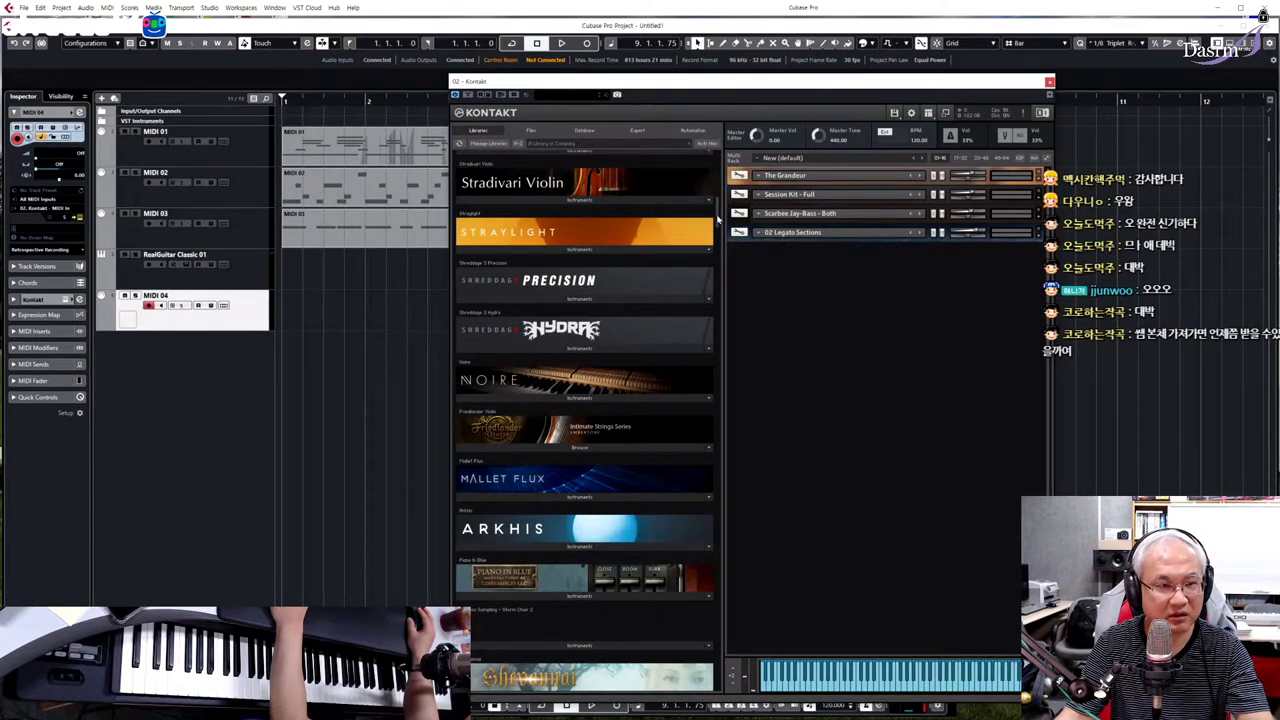
drag(718, 219, 716, 163)
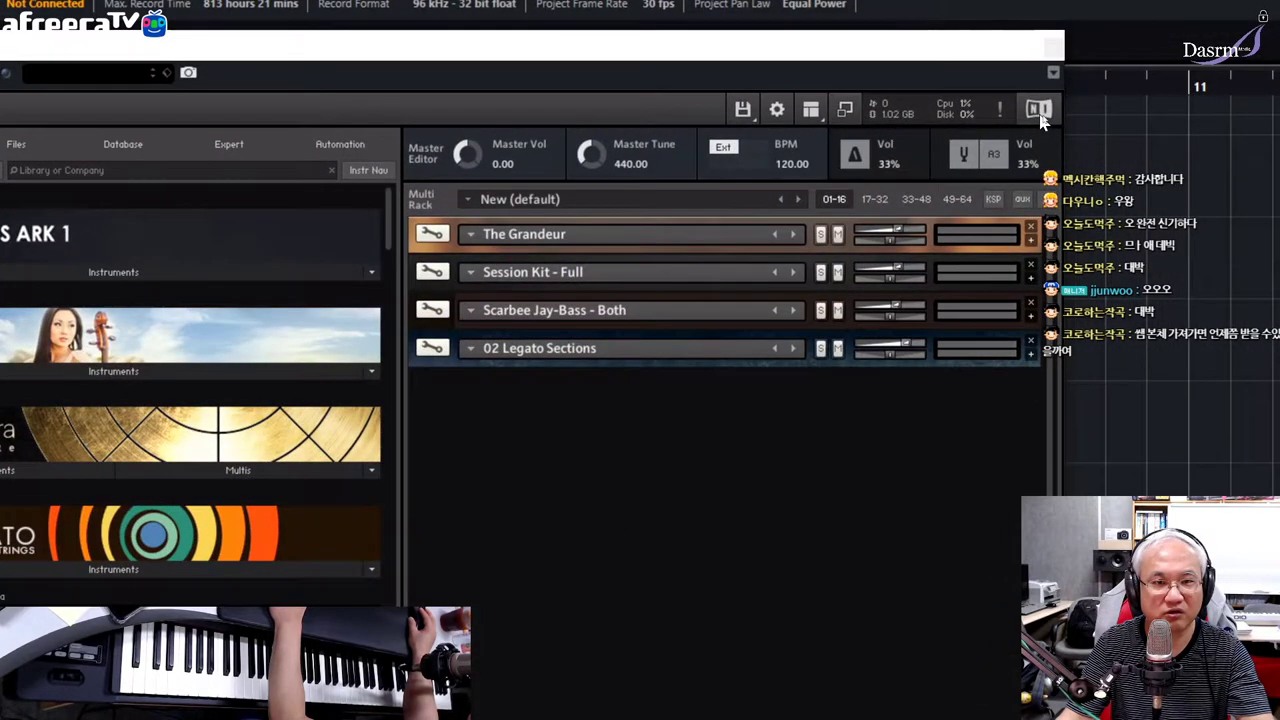
click(1042, 113)
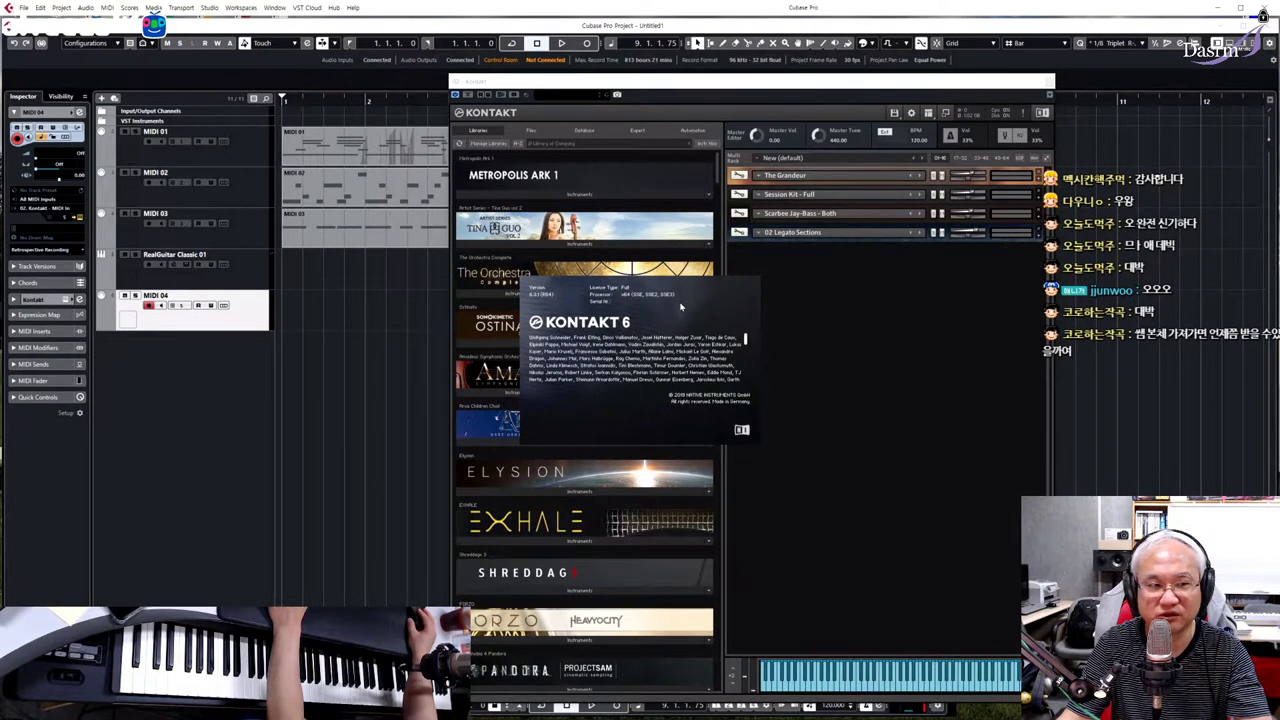
click(771, 289)
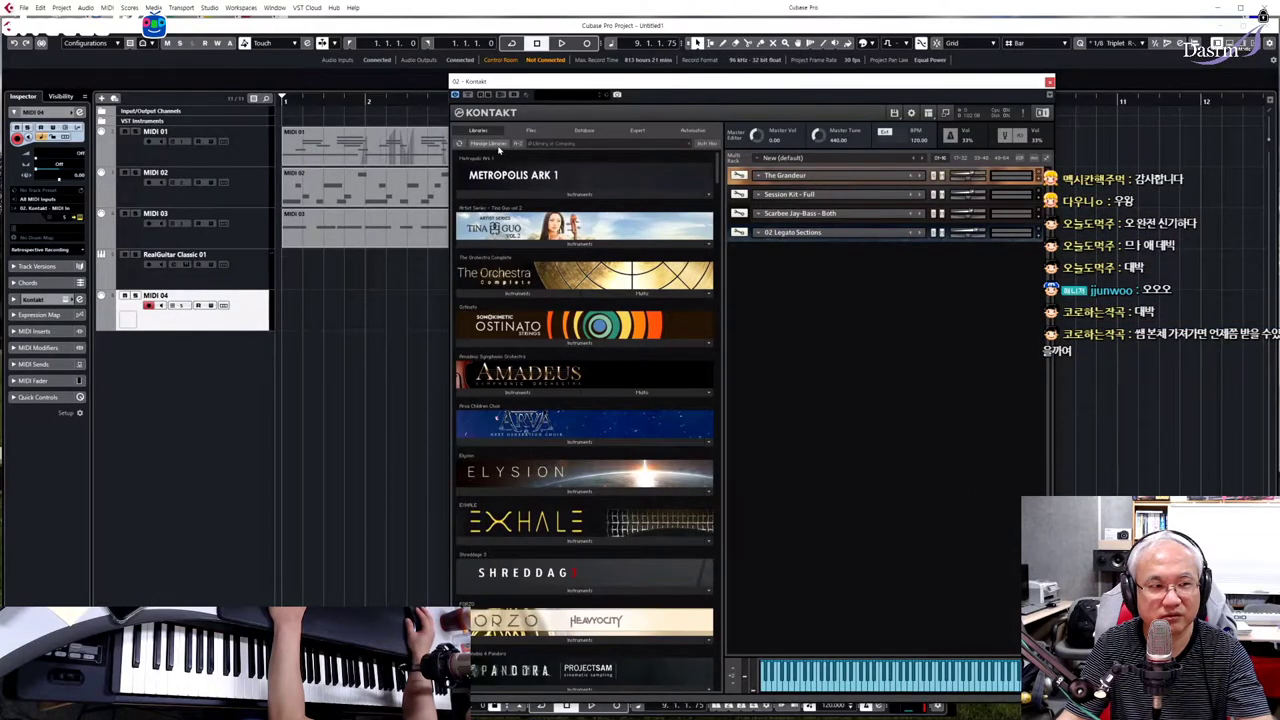
- Start adding libraries from Kontakt's library management and expand the Sample Data2 (E:) drive in the folder selection
click(500, 149)
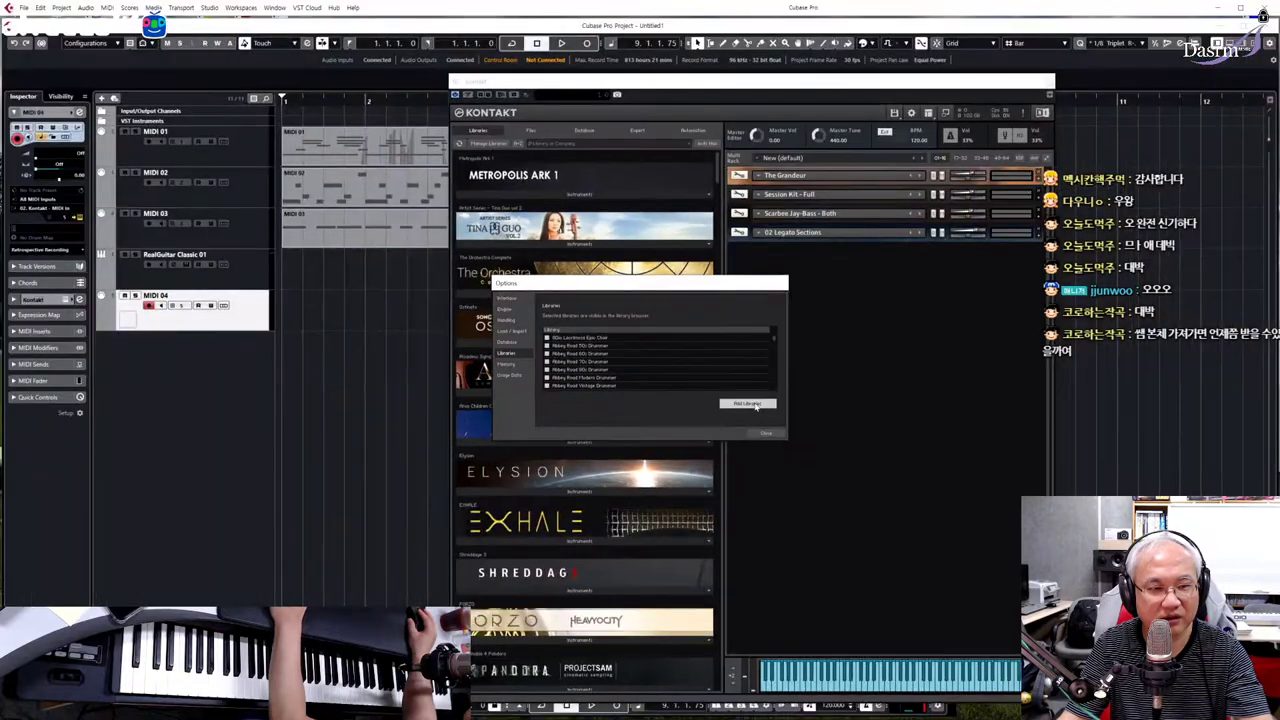
click(748, 401)
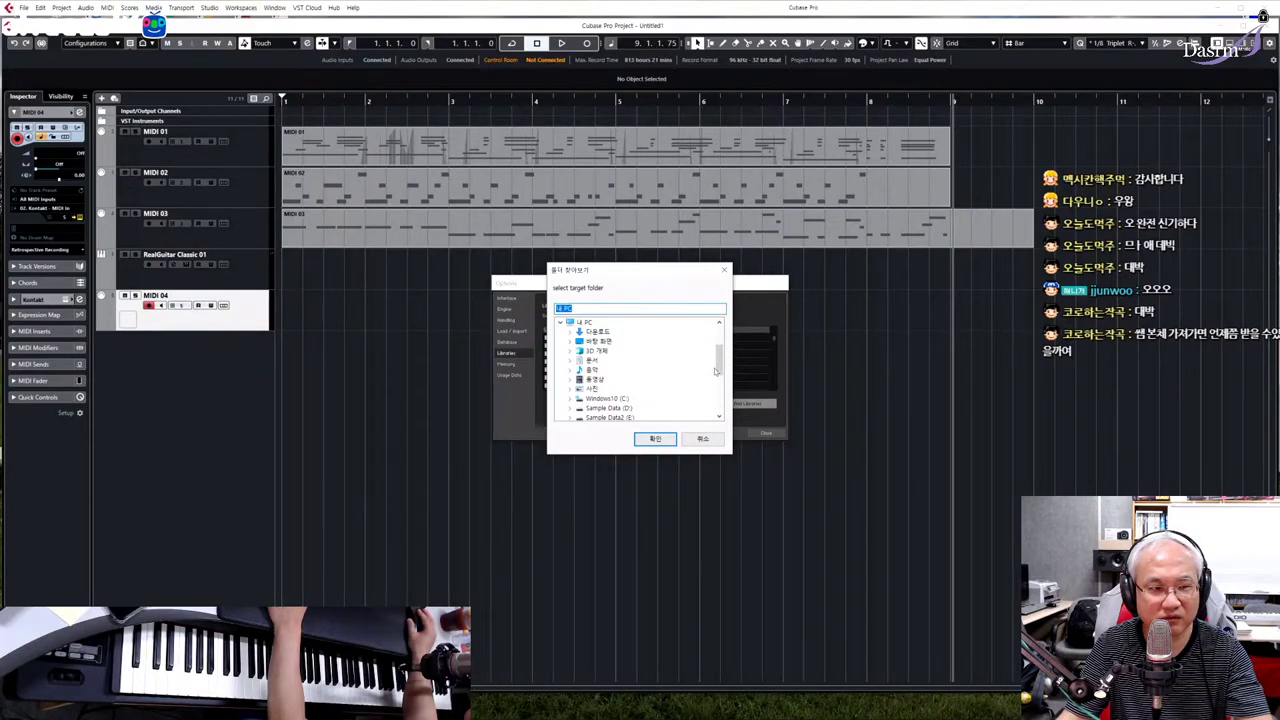
drag(718, 364, 717, 376)
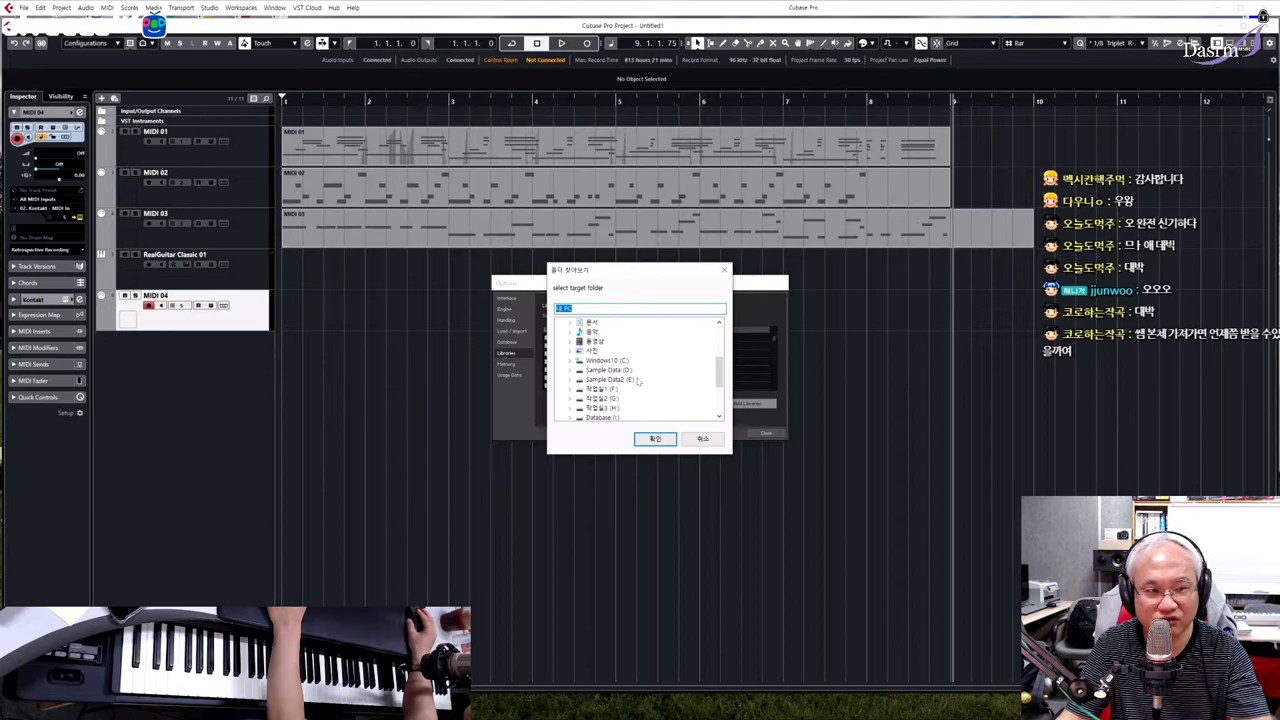
click(615, 381)
click(578, 383)
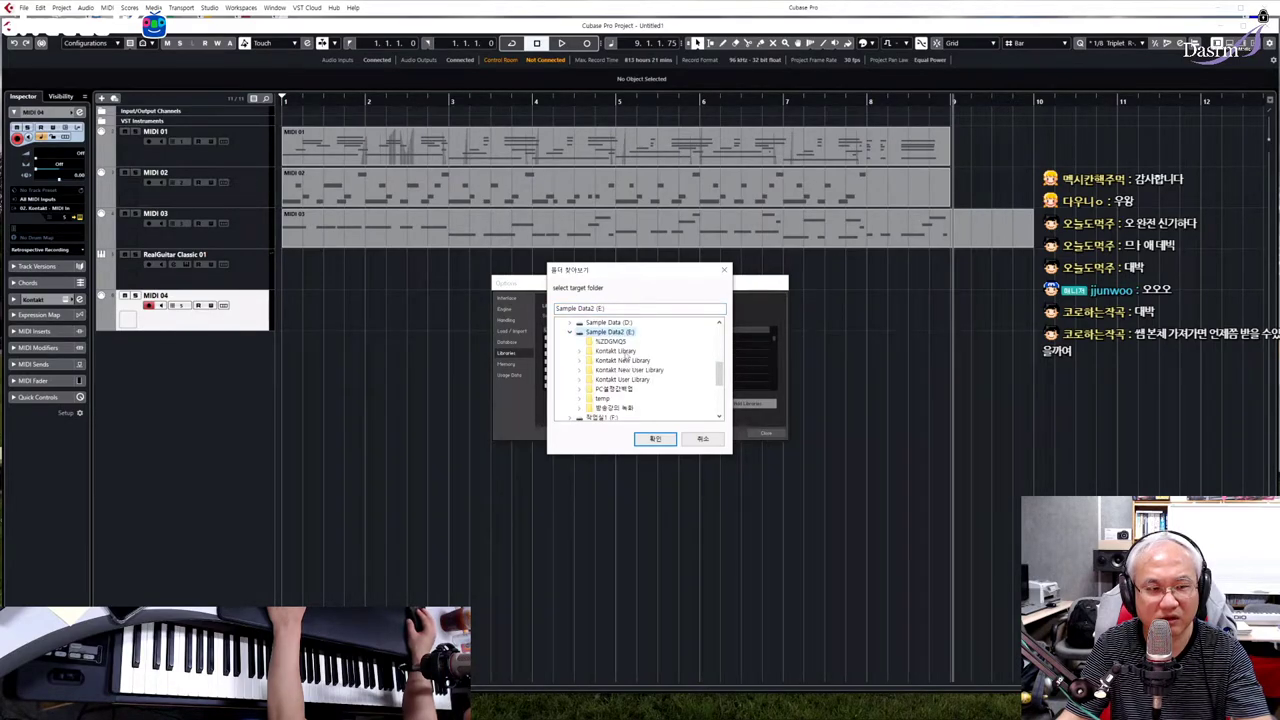
- Choose the Kontakt Library folder on the E: drive as the target folder and inspect its subfolders
click(628, 352)
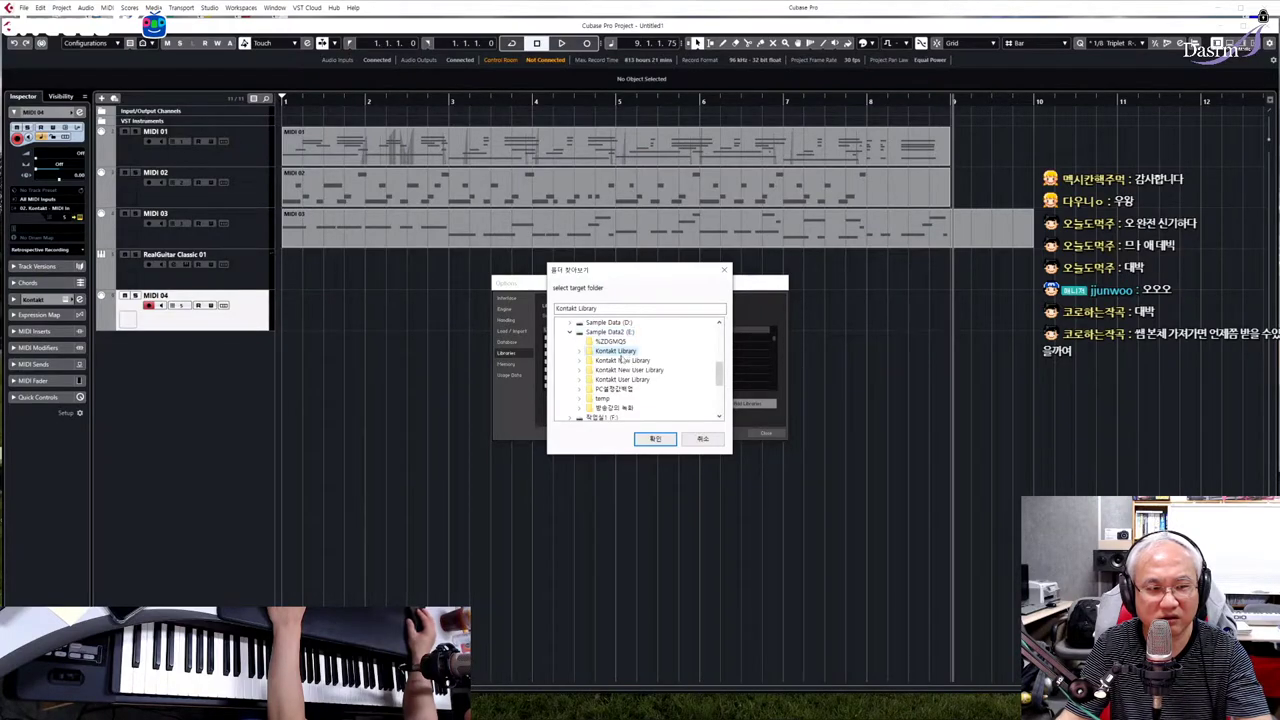
click(627, 360)
click(628, 351)
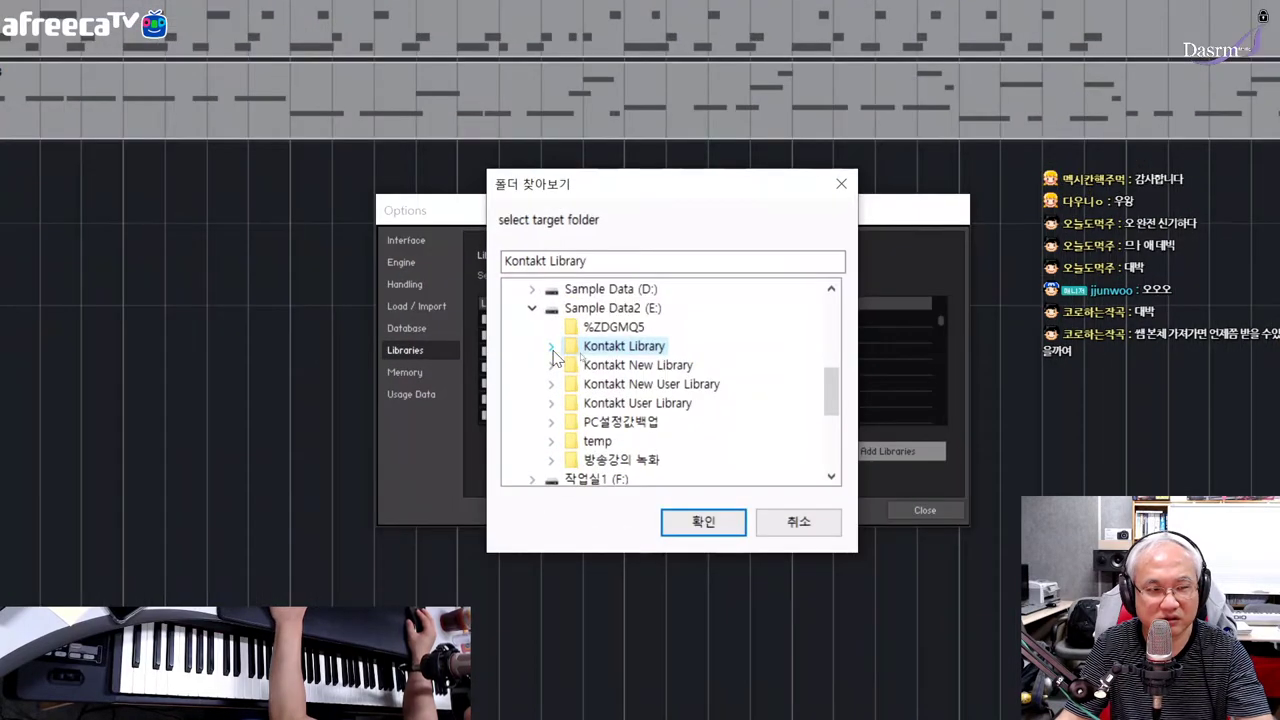
click(579, 351)
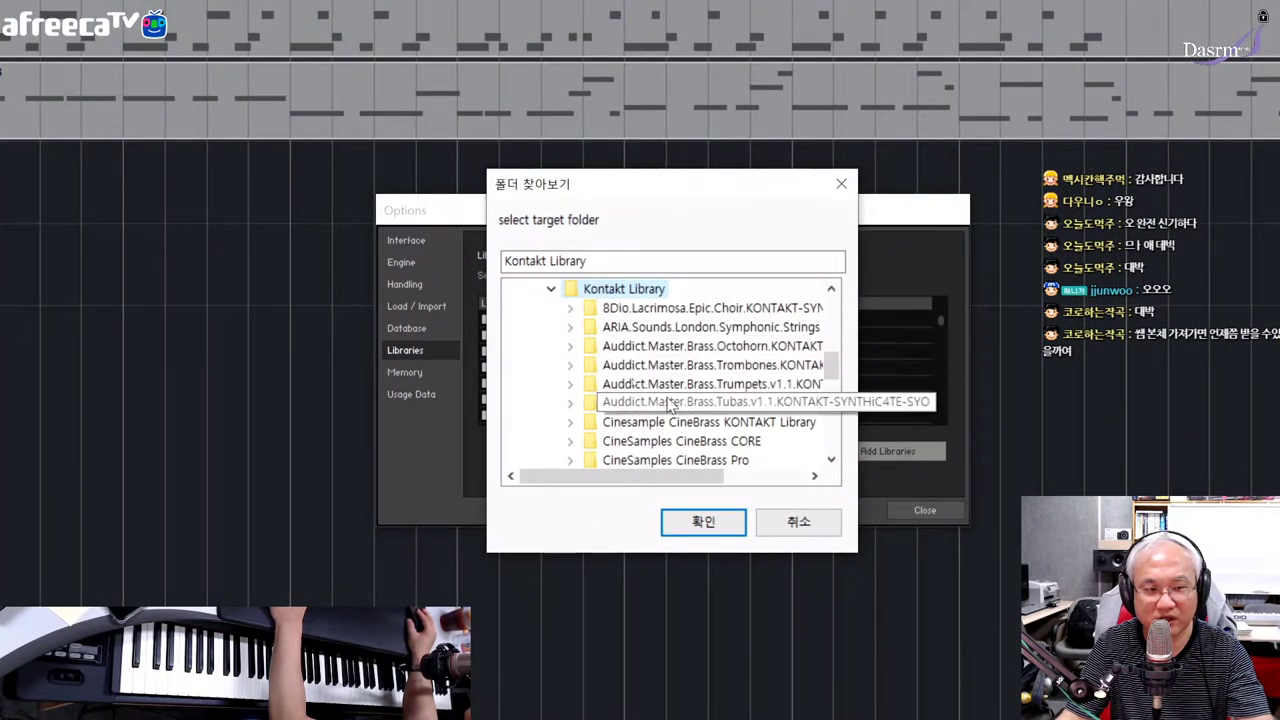
click(552, 289)
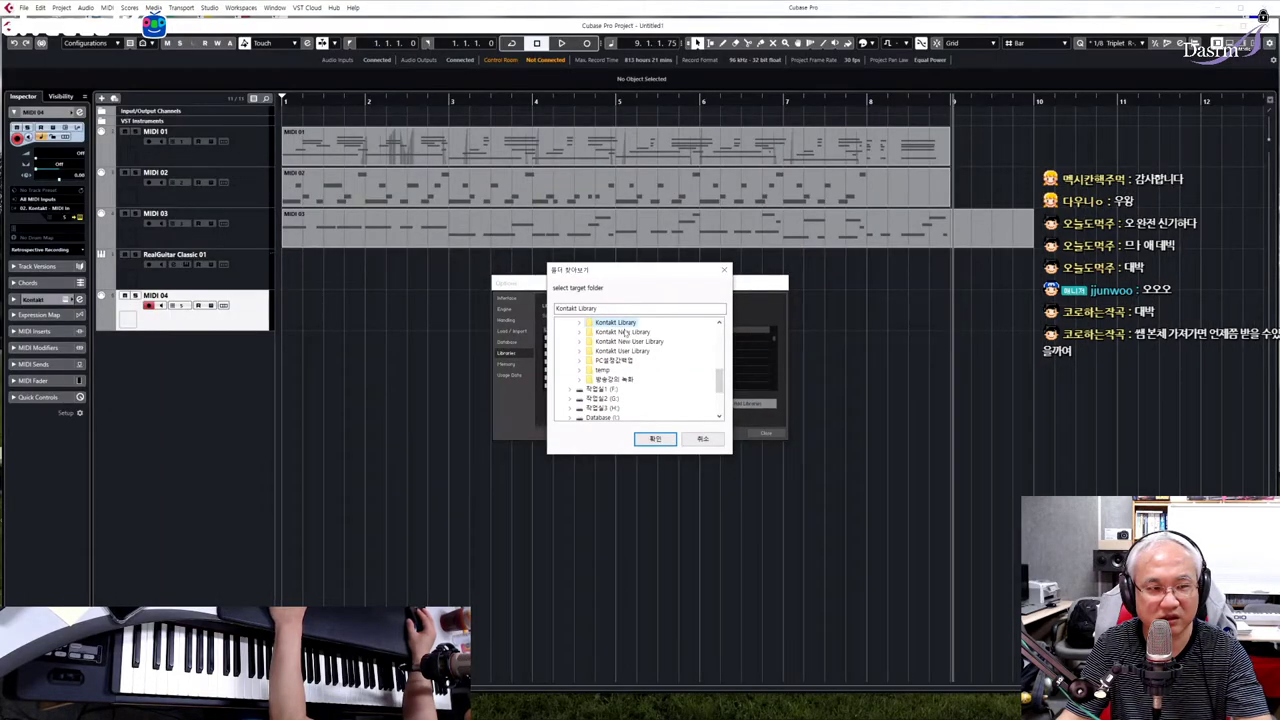
- Register the libraries found in the chosen Kontakt Library folder, then close the Add Library Assistant and Kontakt's options
click(655, 438)
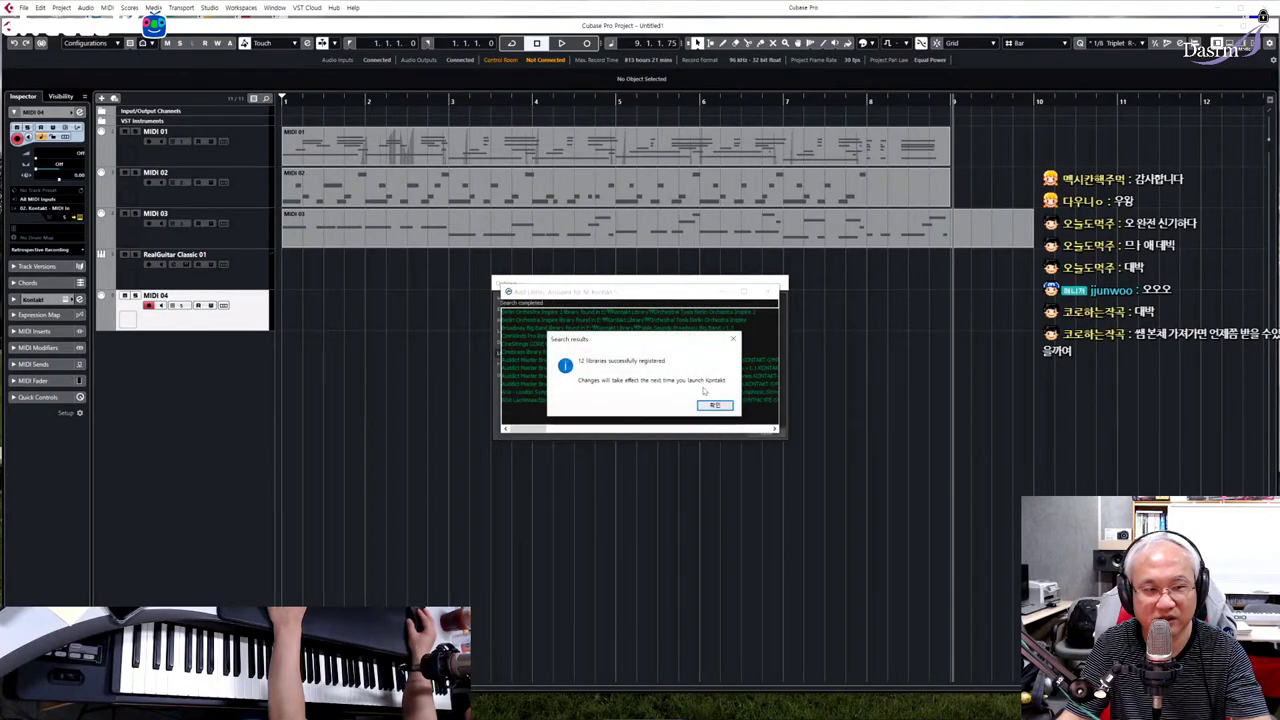
click(714, 406)
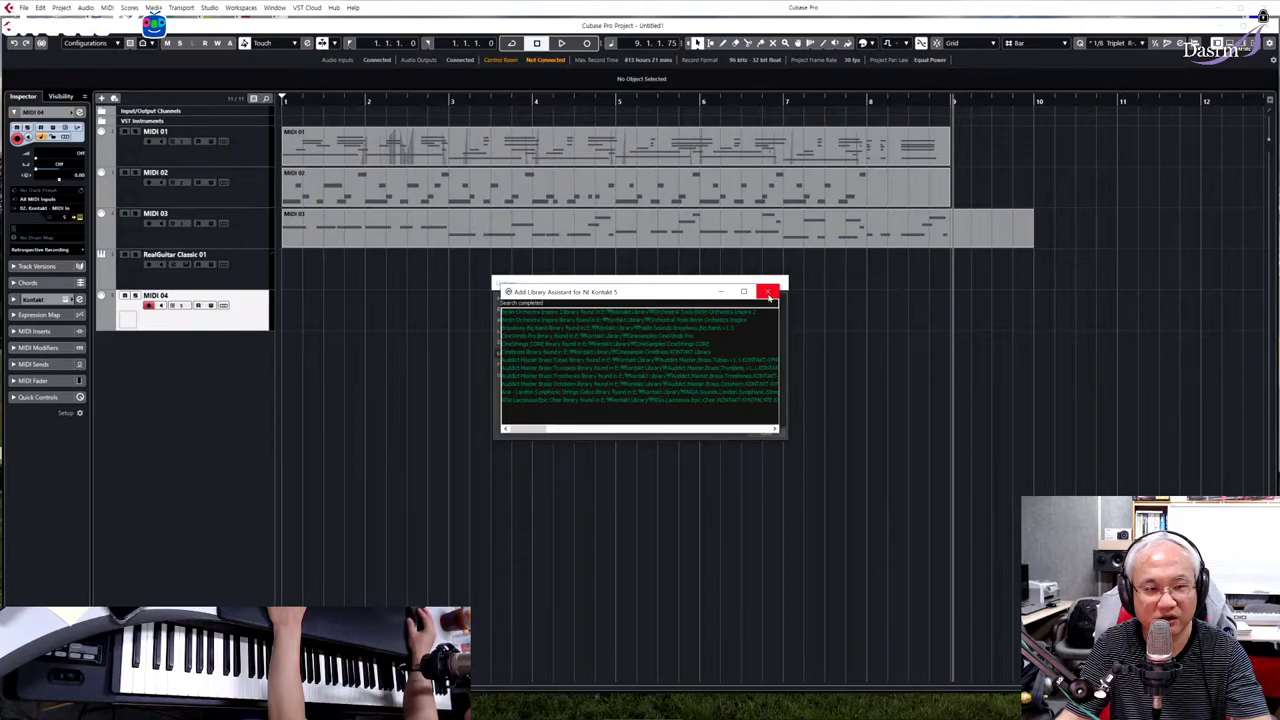
click(767, 291)
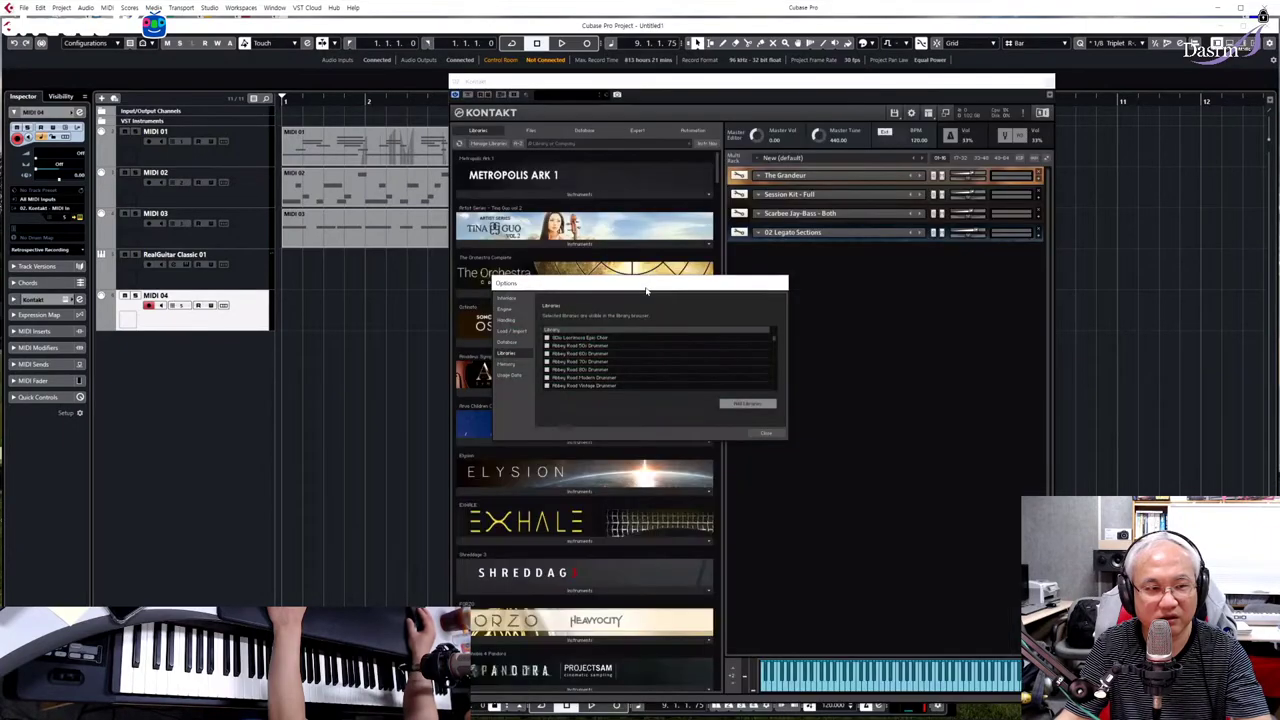
click(766, 433)
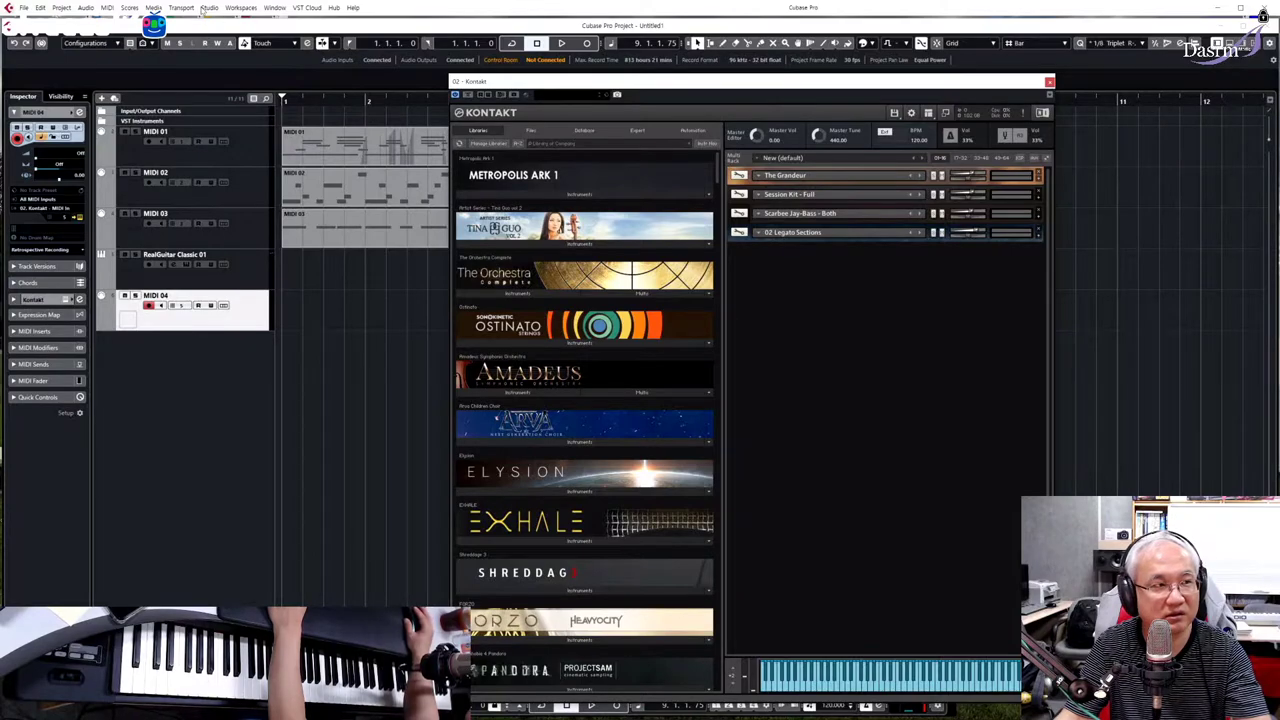
- Show the VST Instruments rack, review the Libraries section of Kontakt's options, and close both
click(181, 7)
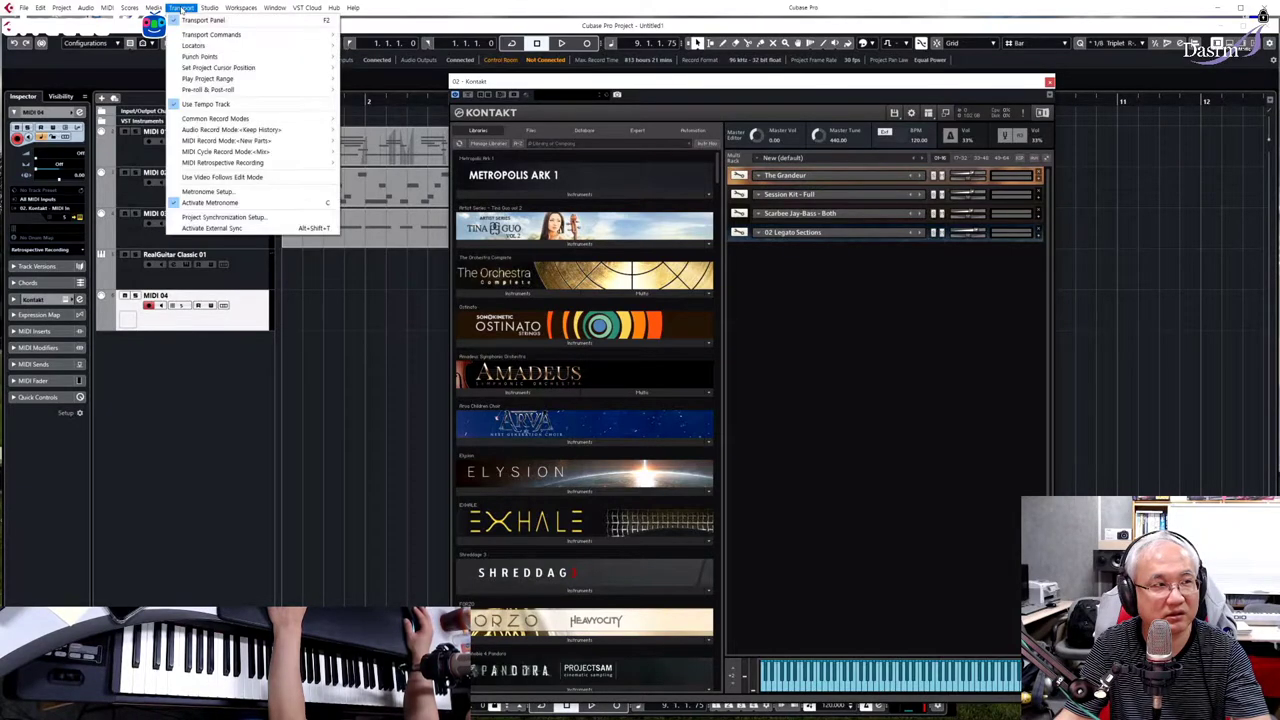
mouse_move(204, 6)
click(236, 104)
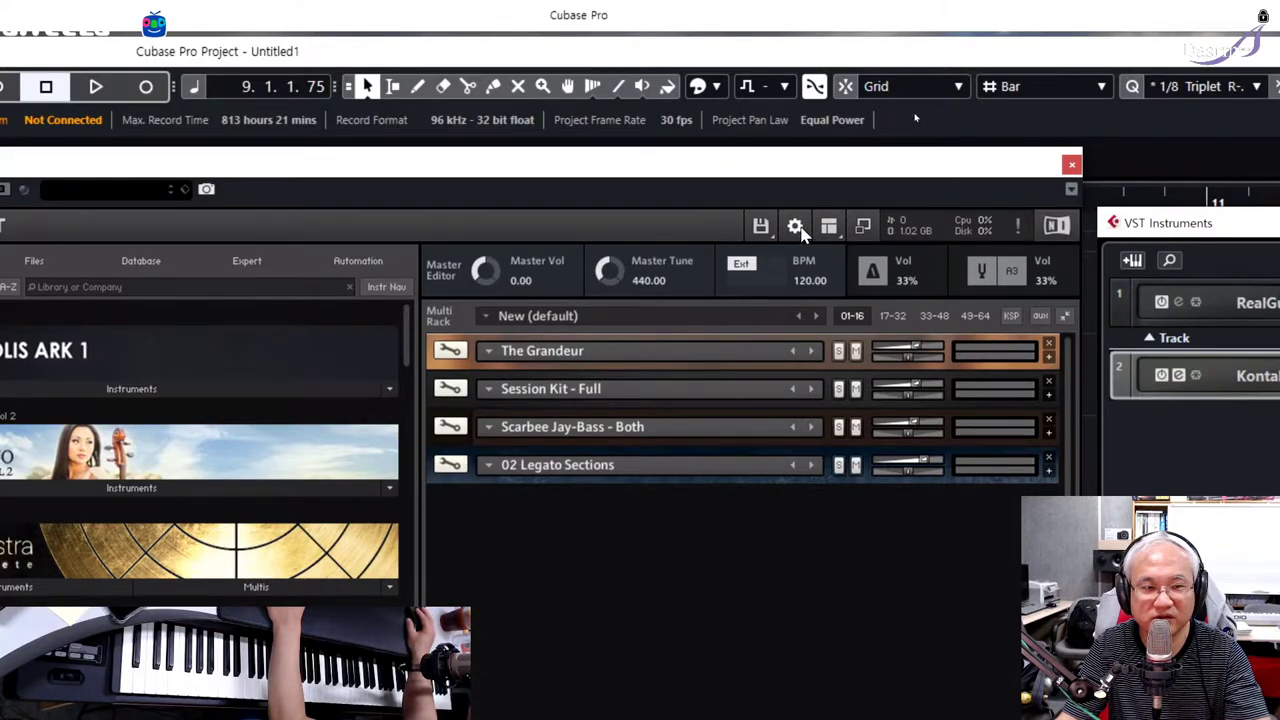
click(796, 228)
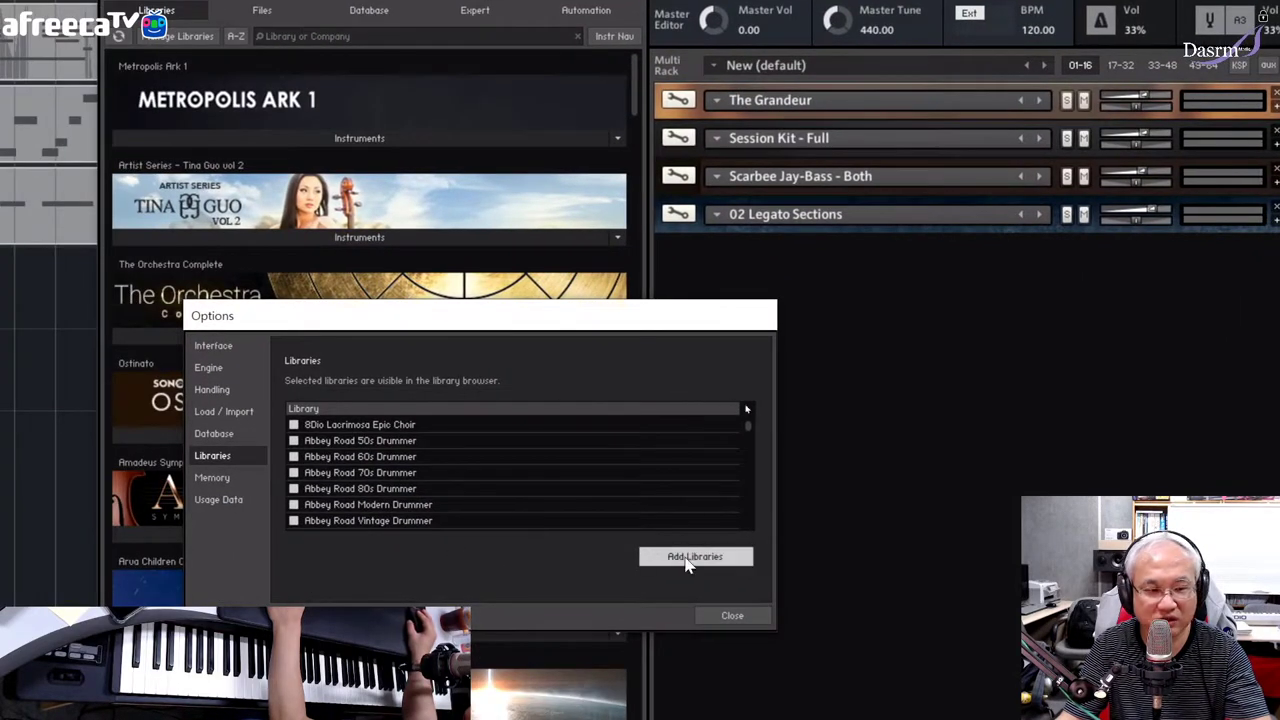
click(228, 465)
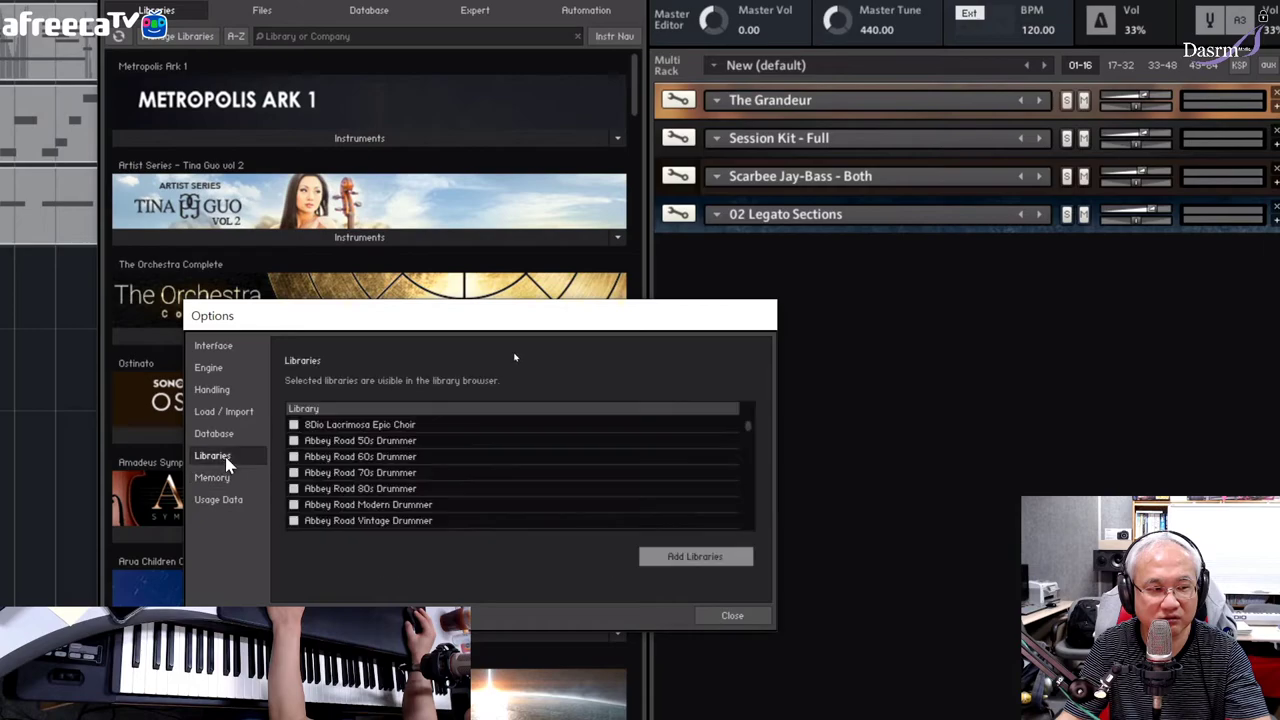
click(732, 615)
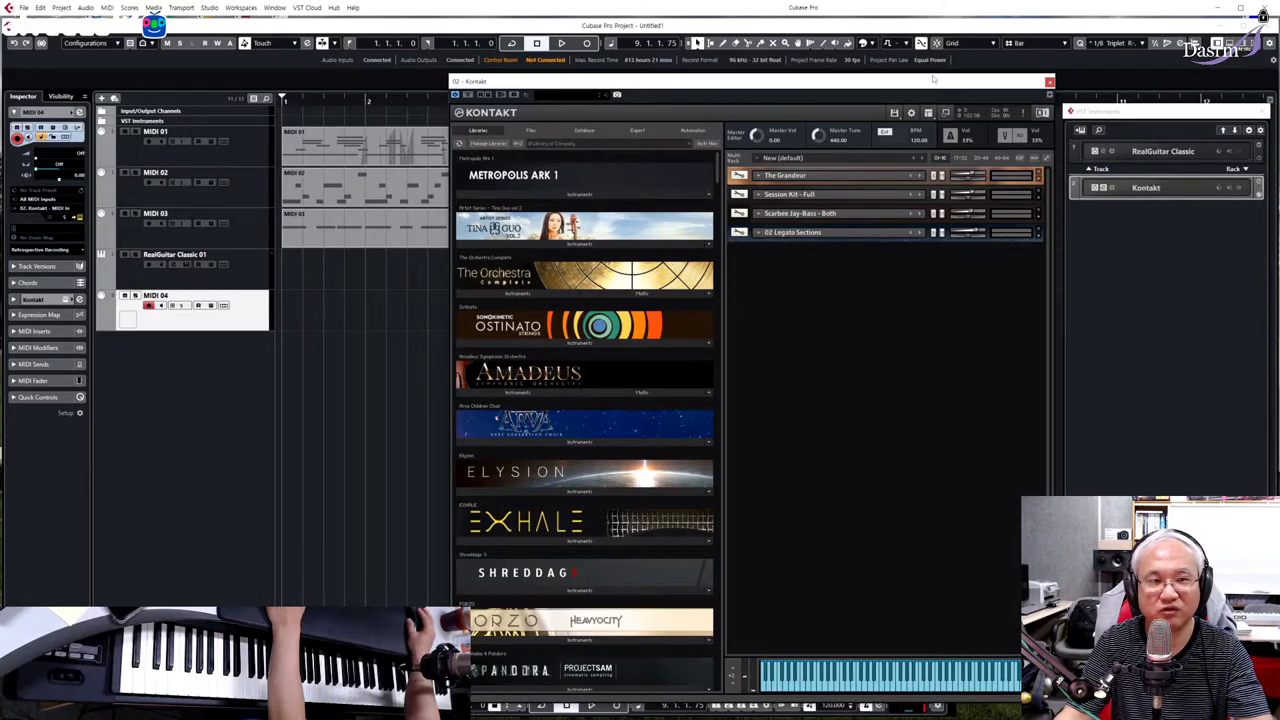
click(1252, 43)
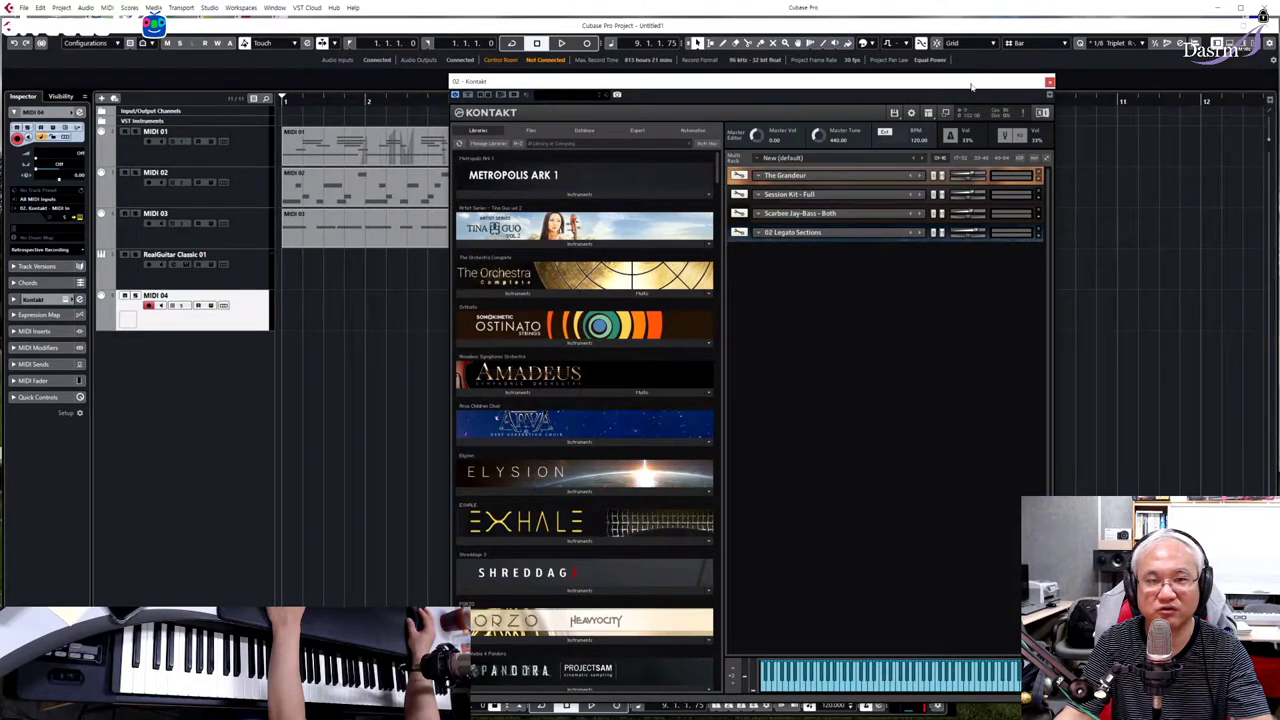
- Minimise Cubase to the desktop, restore it, and look over the first libraries in Kontakt's list
click(1218, 7)
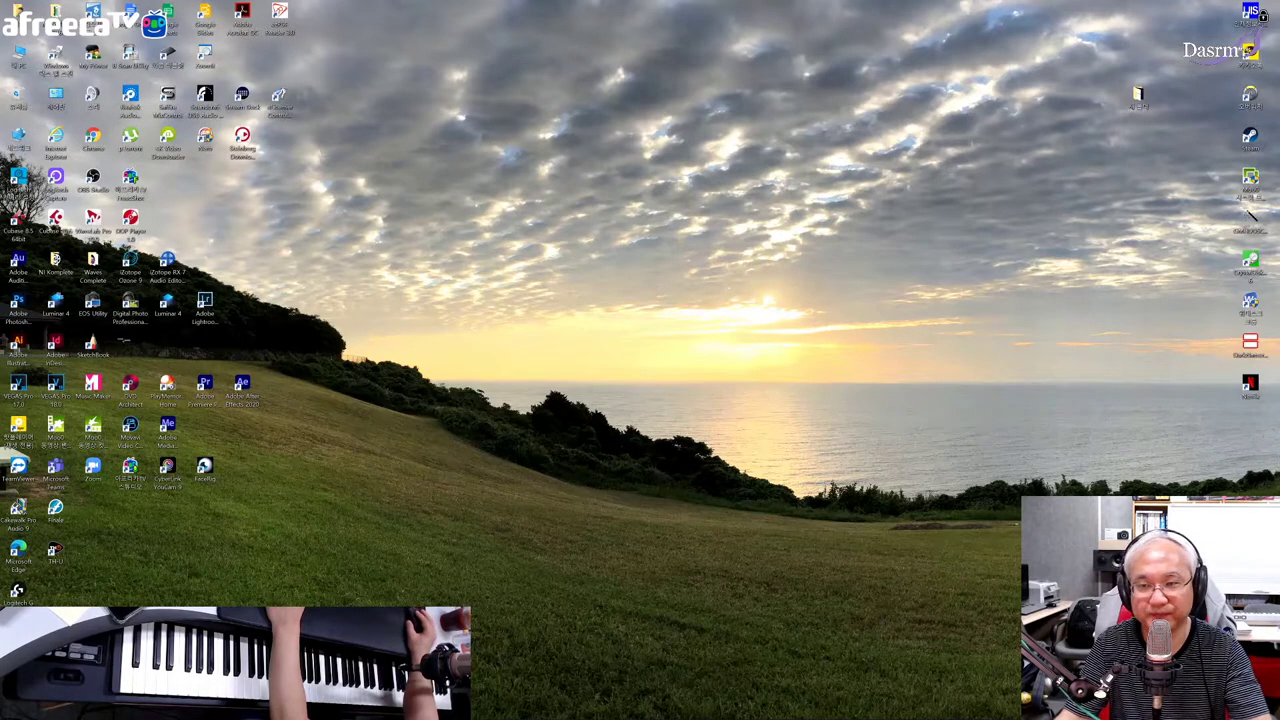
mouse_move(581, 710)
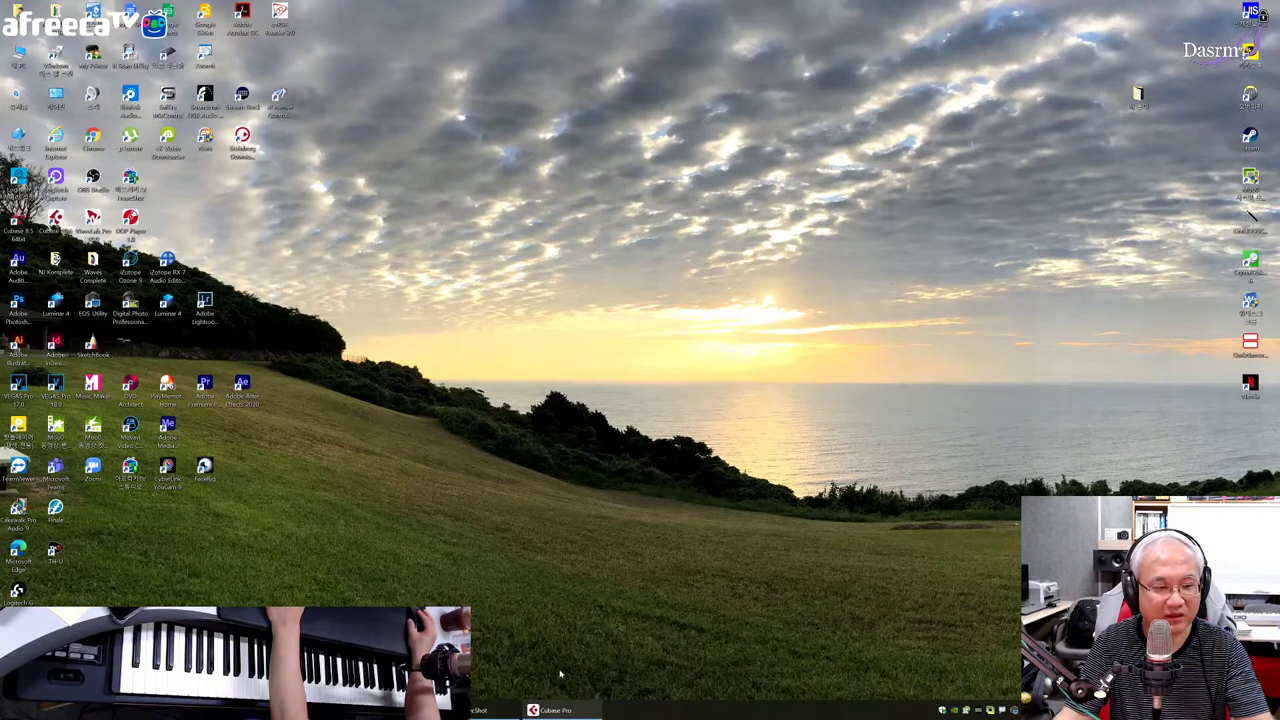
click(581, 710)
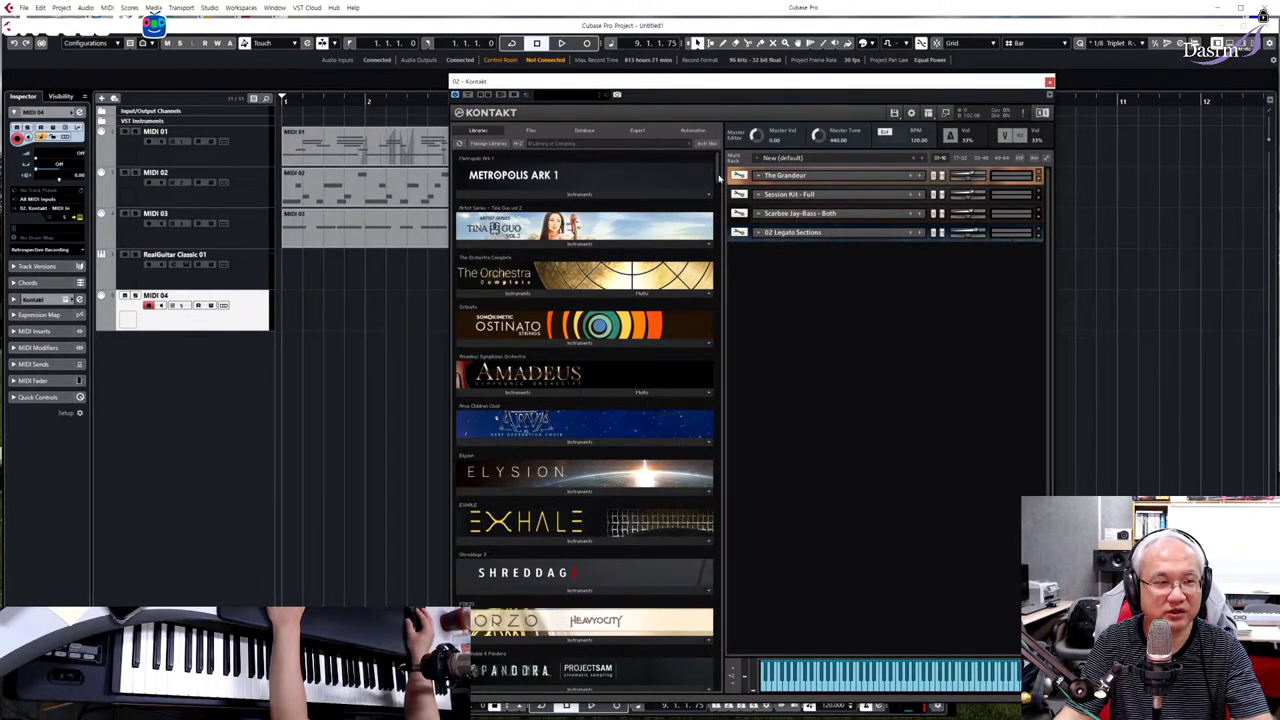
scroll(718, 176, down, 1)
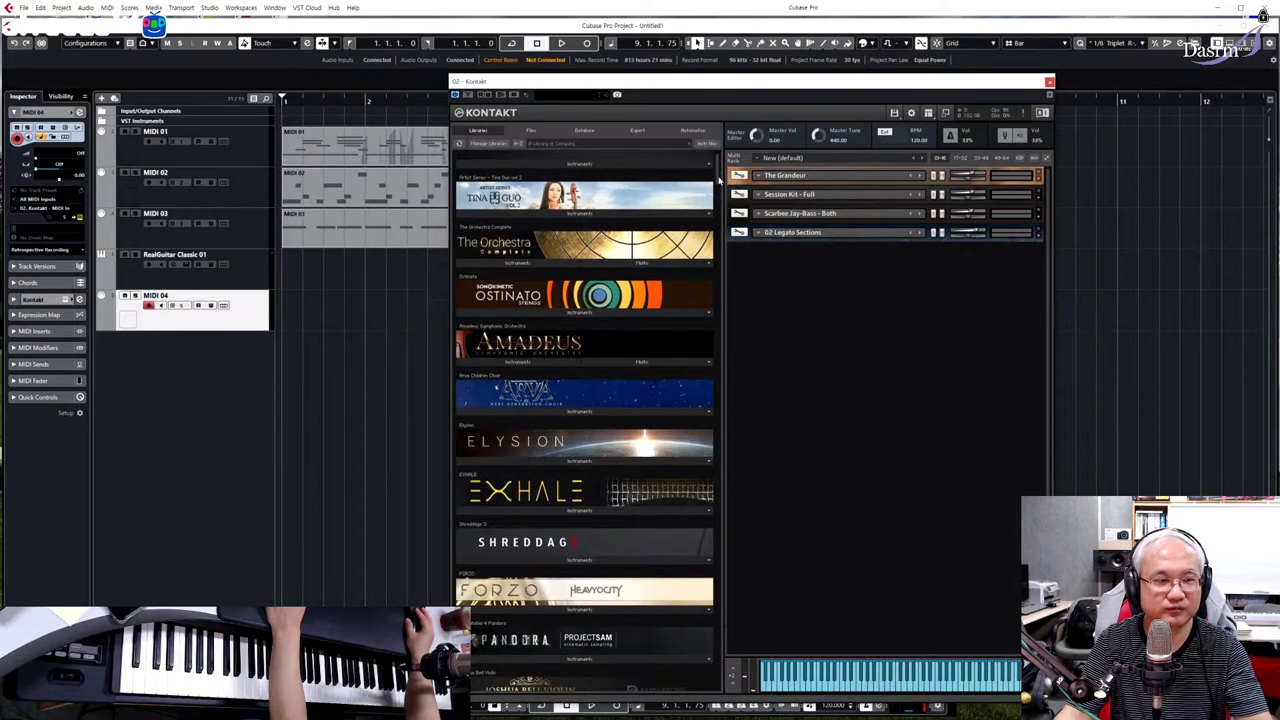
scroll(719, 173, up, 1)
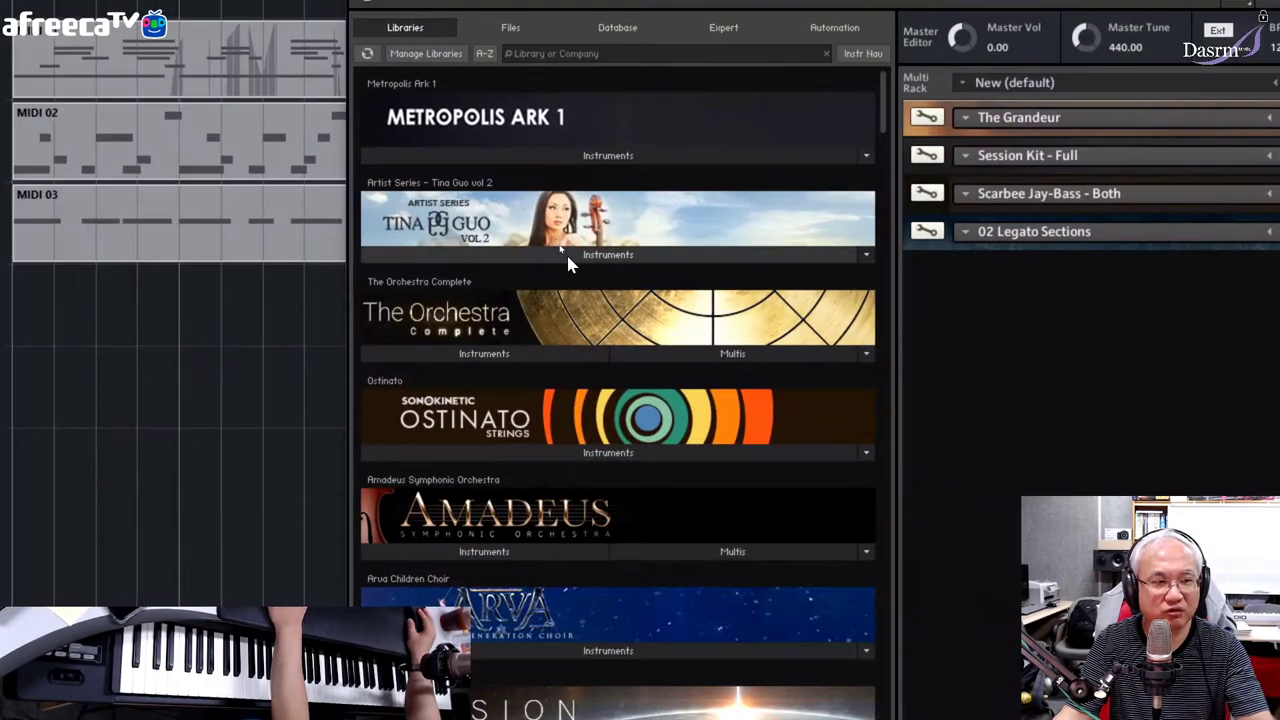
- Load 01 AS Tina Guo vol 2 Arco Legato into Kontakt's rack for a playing demonstration, and remove it from the rack
click(537, 254)
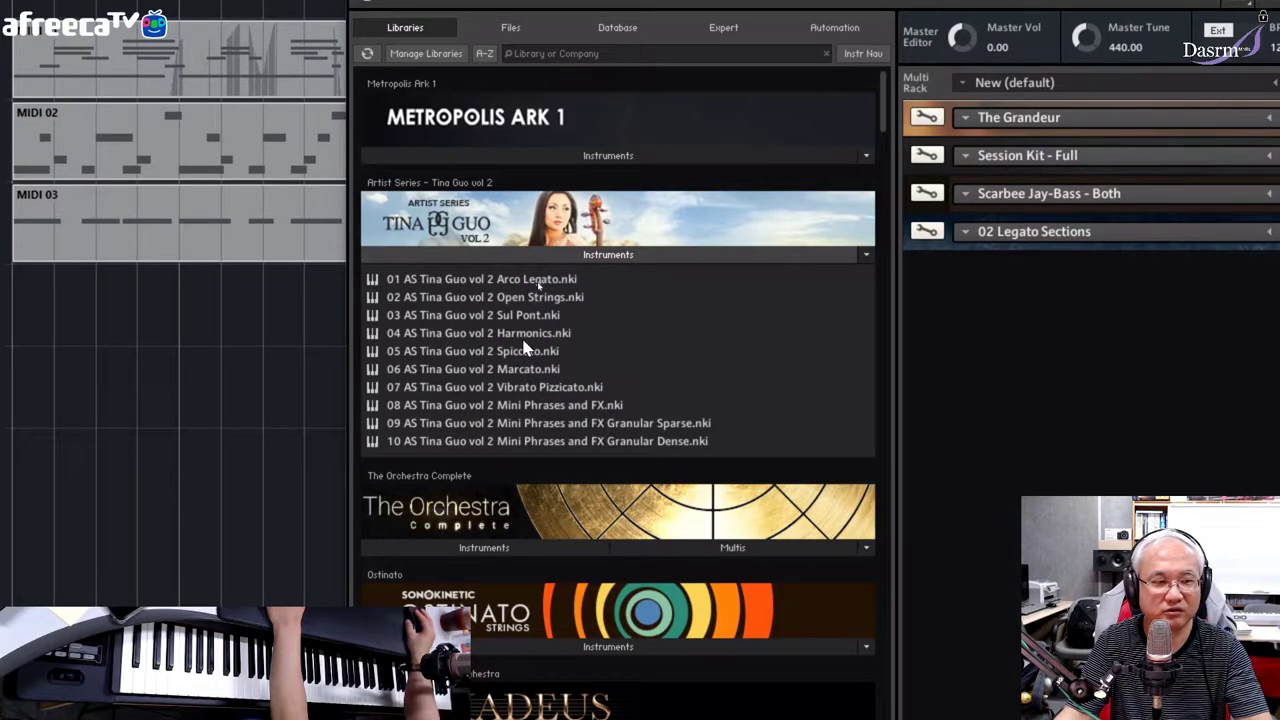
drag(548, 281, 930, 300)
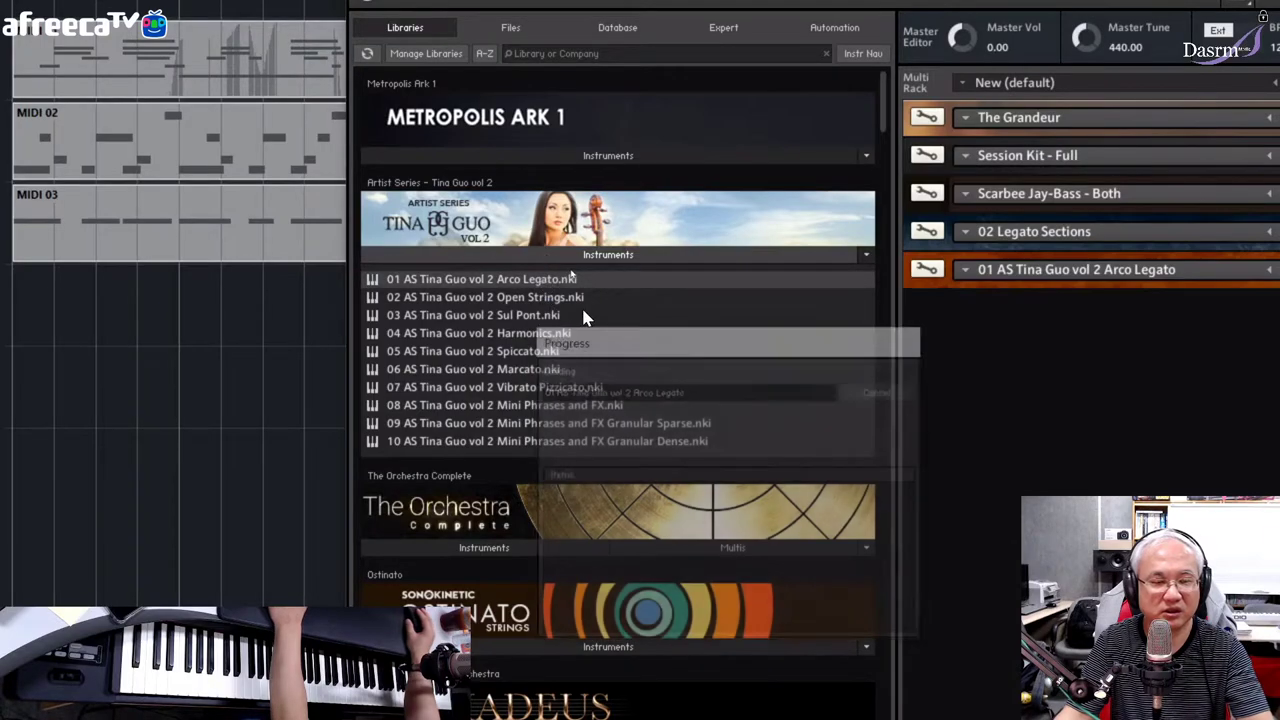
click(1041, 258)
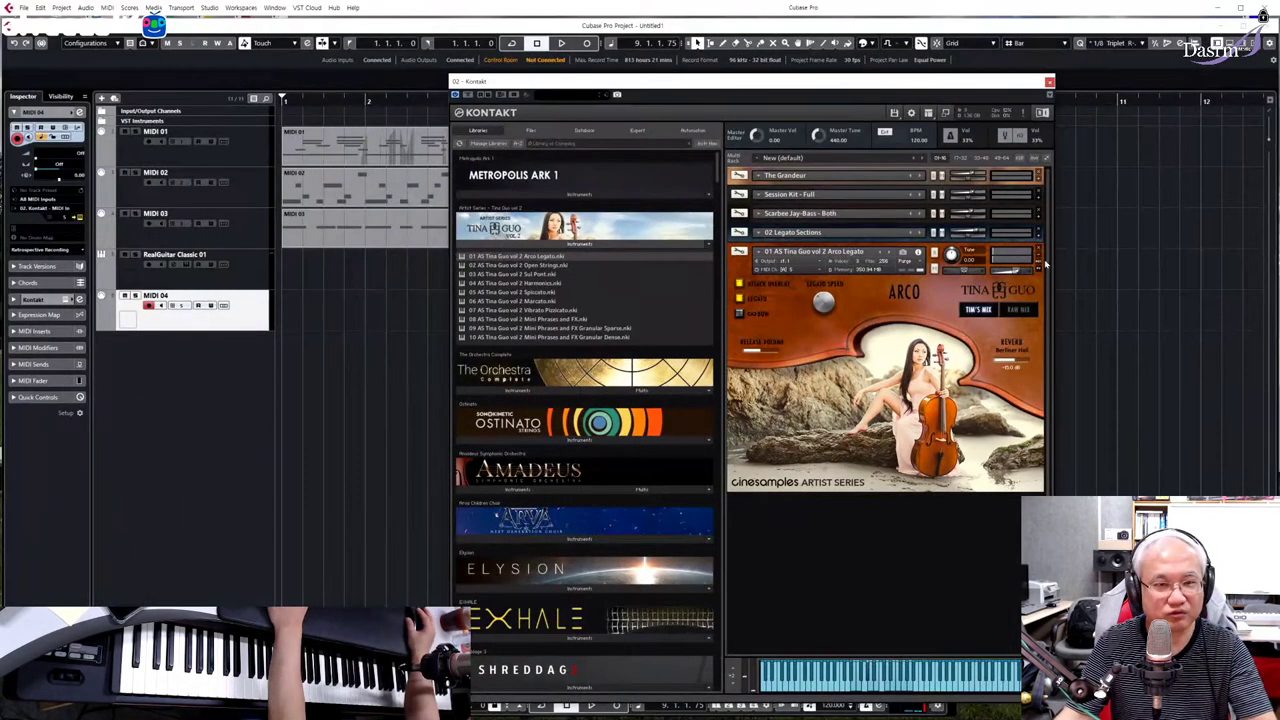
click(1038, 251)
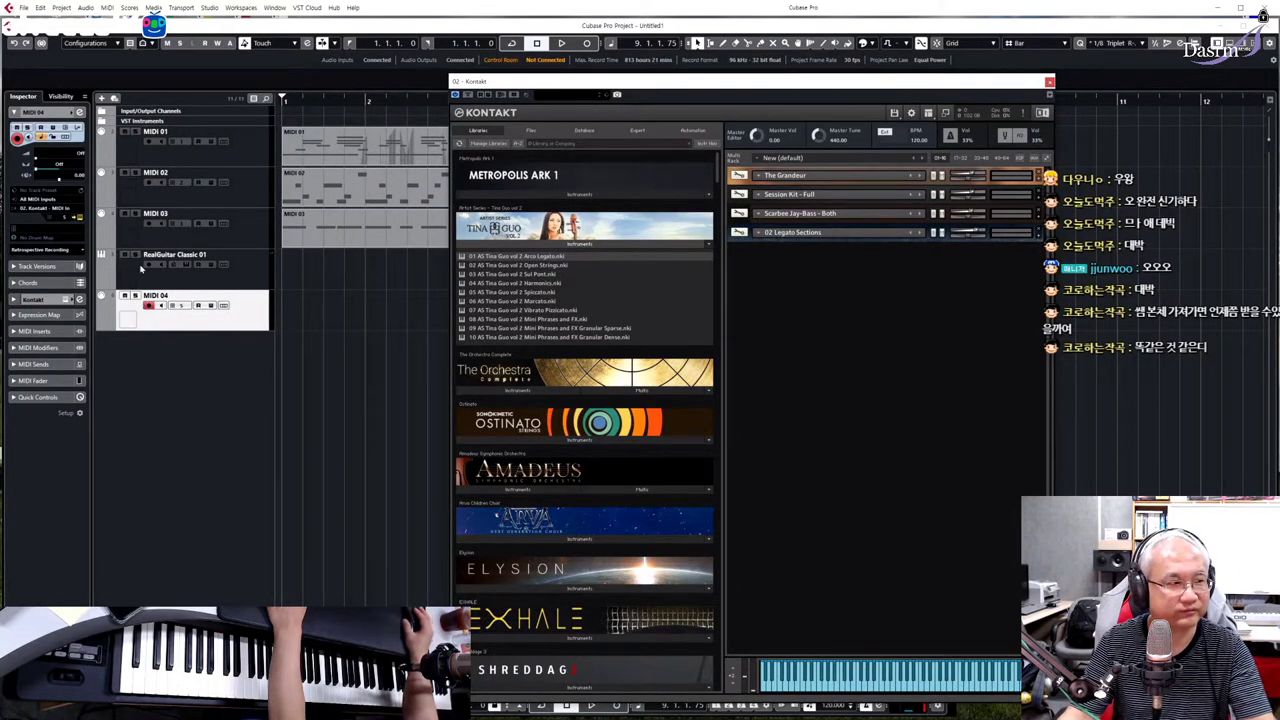
- Point out the Tina Guo vol 2 articulations from Sul Pont through Vibrato Pizzicato and collapse the library's instrument list
click(544, 275)
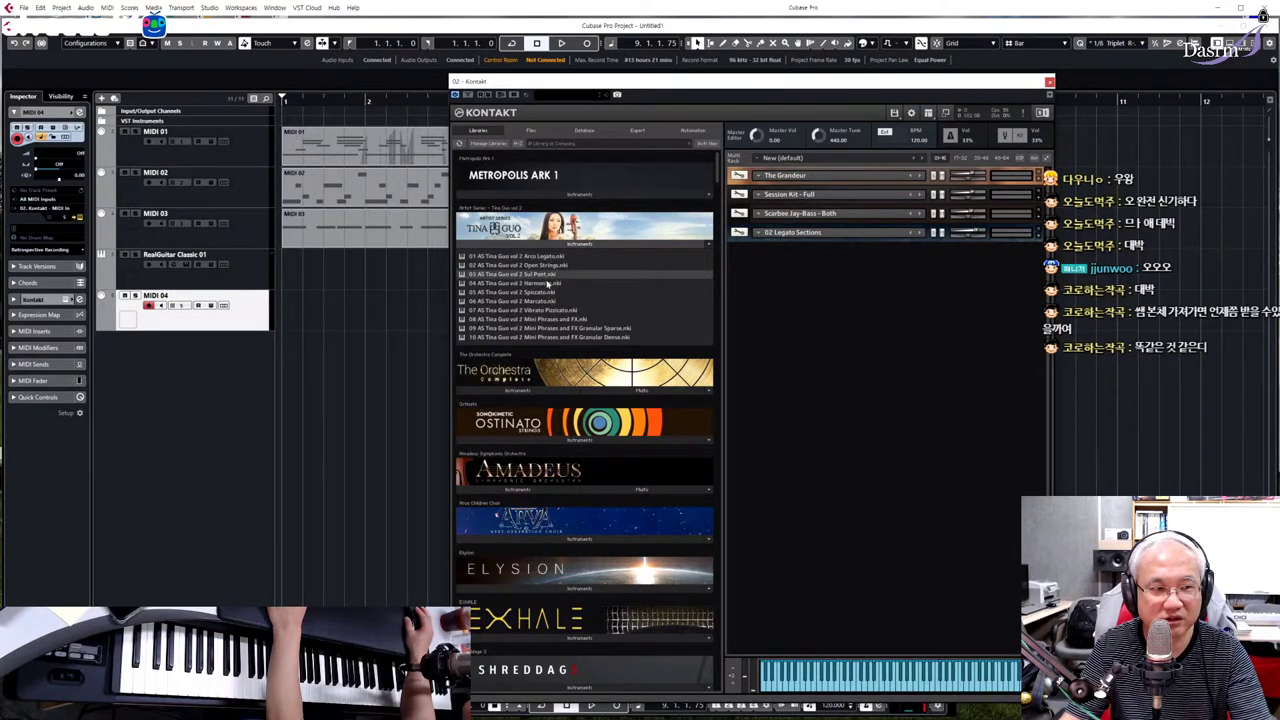
click(547, 284)
click(544, 292)
click(539, 301)
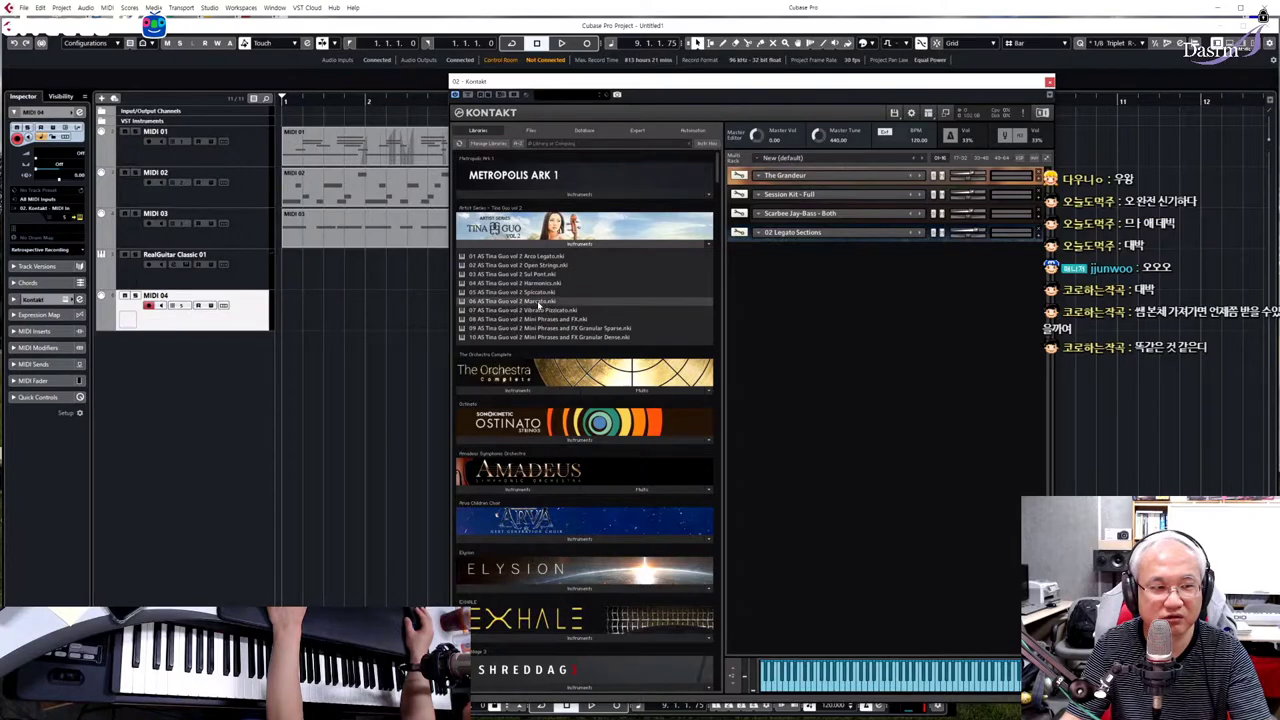
click(550, 311)
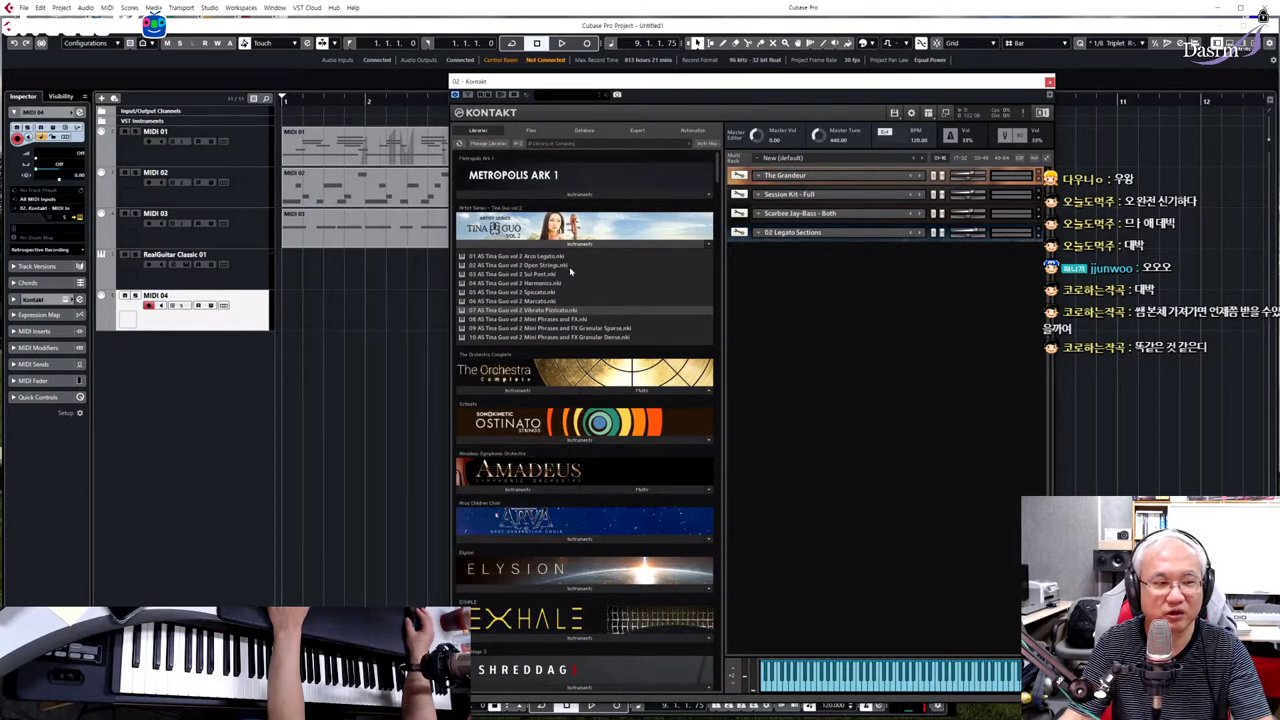
click(548, 246)
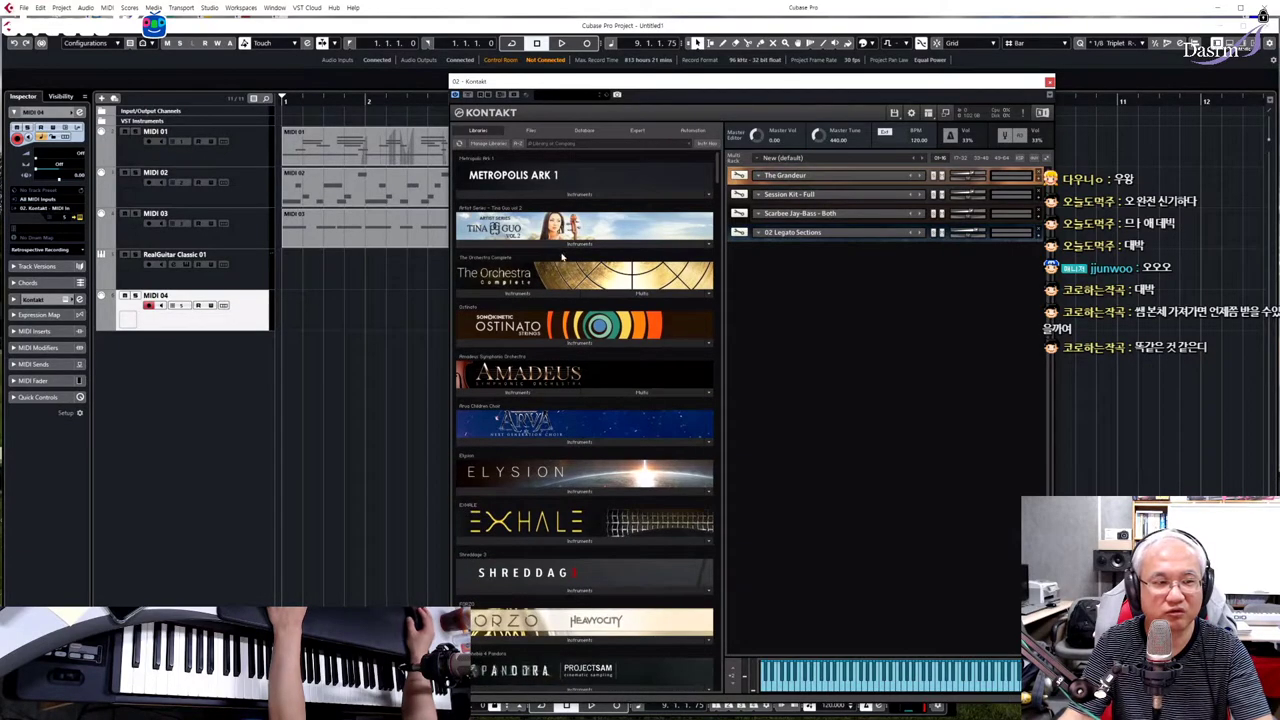